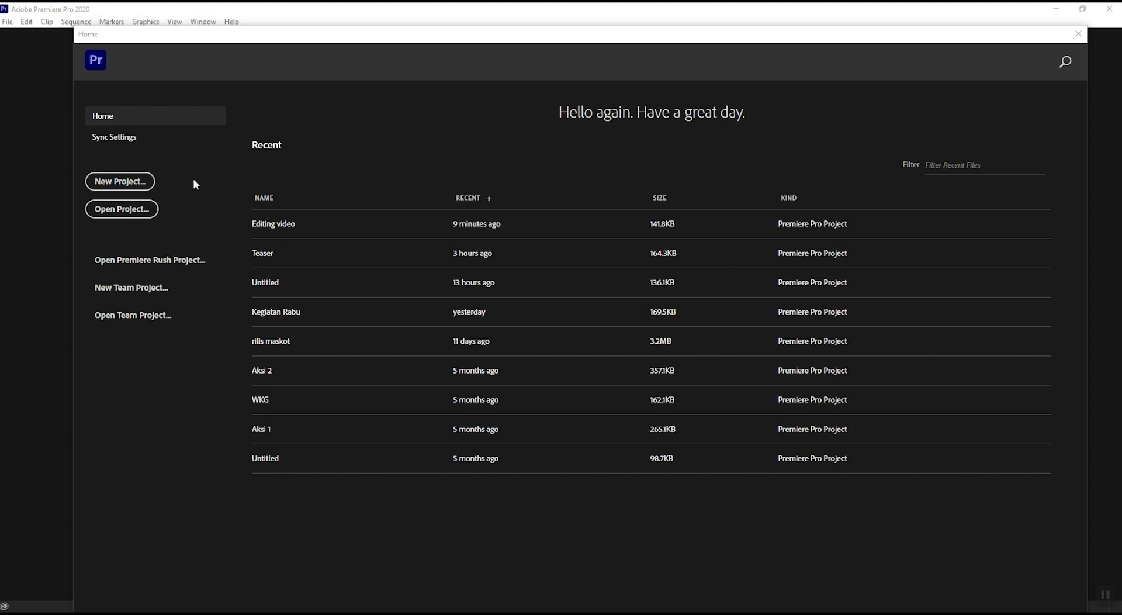
# Step: Start a new project and set its location to the Dokumentasi mpls folder on the Data (F:) drive
pyautogui.click(128, 185)
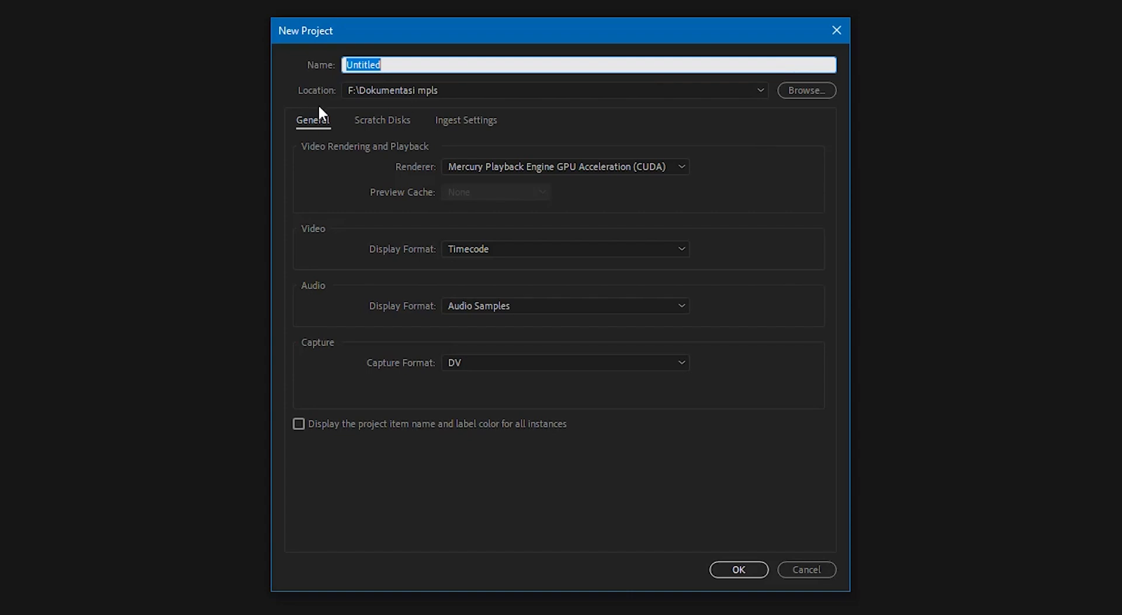
pyautogui.click(821, 92)
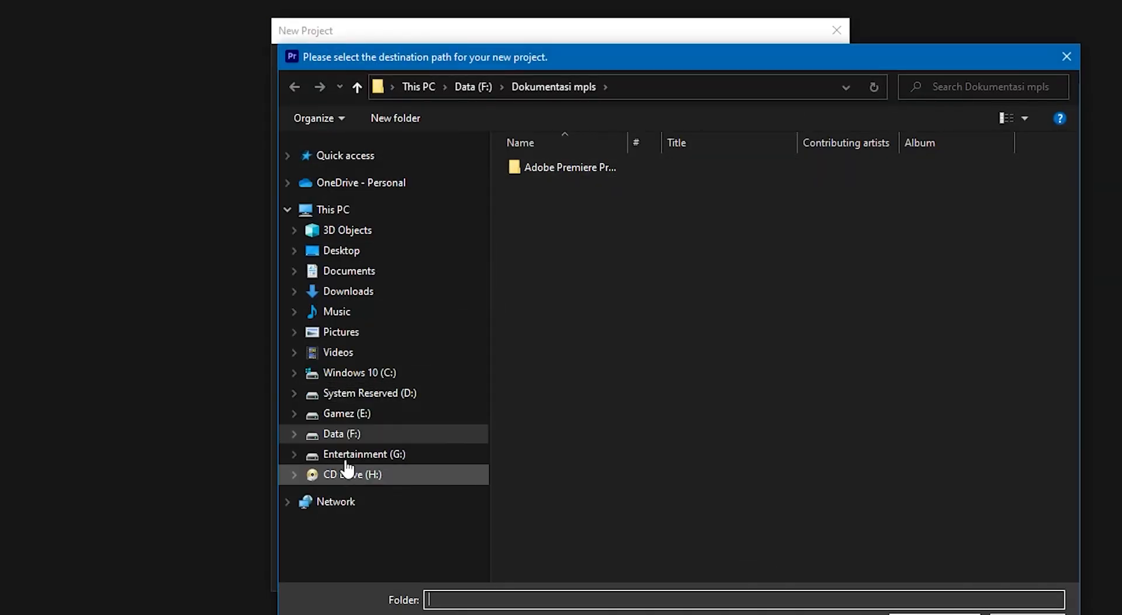
pyautogui.click(342, 434)
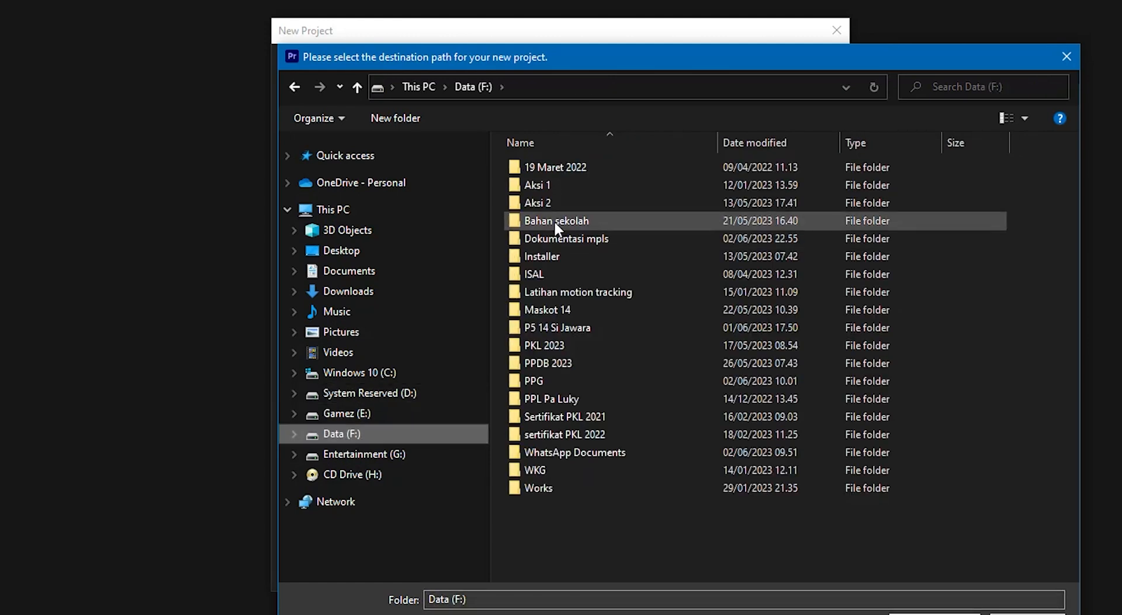
pyautogui.click(562, 237)
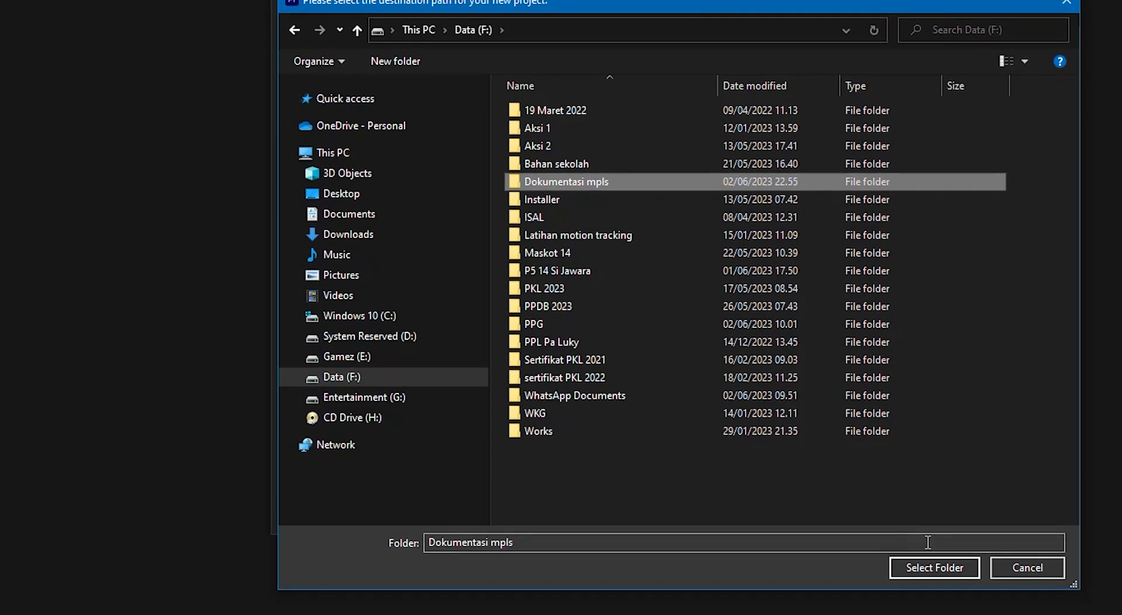
pyautogui.click(935, 568)
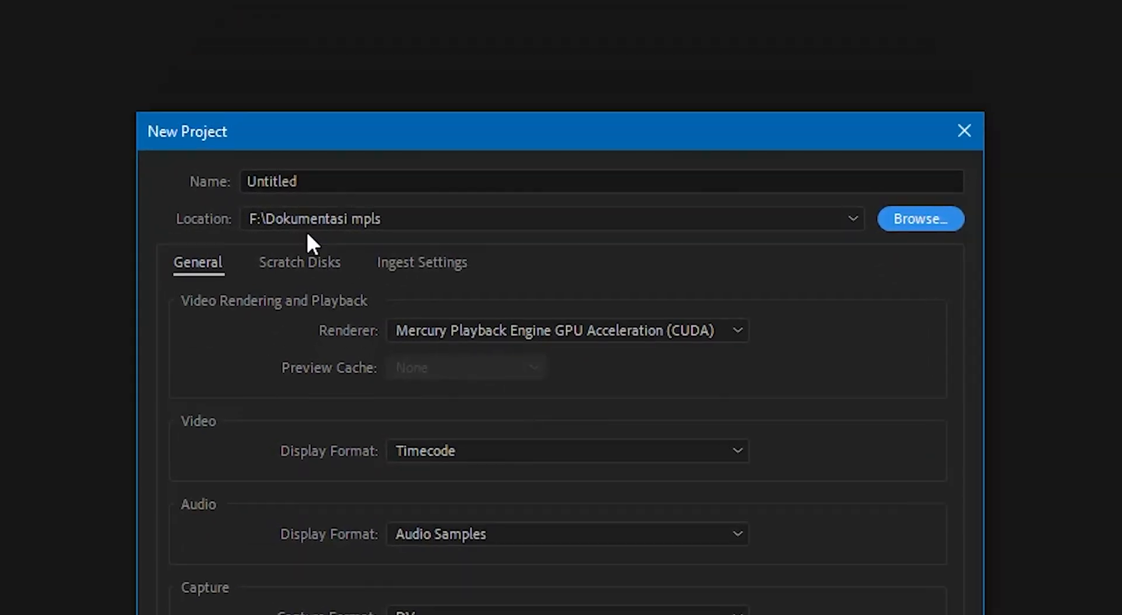
# Step: Name the project "Editing Video" and create it, overwriting the existing project of that name
pyautogui.click(325, 178)
pyautogui.moveTo(338, 176); pyautogui.dragTo(138, 193)
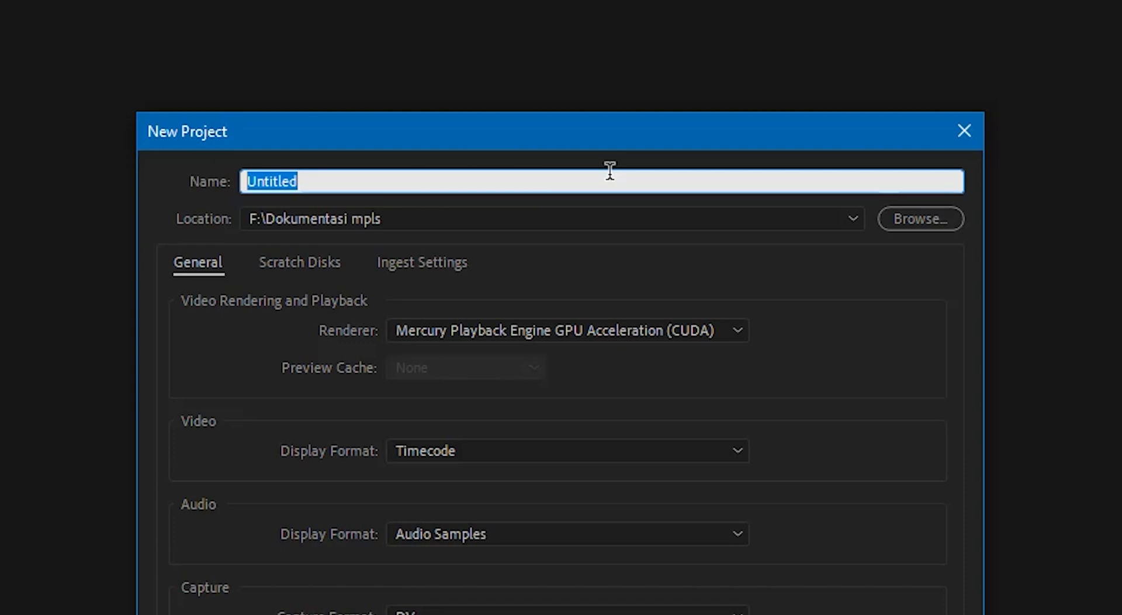
pyautogui.write('Editing Video')
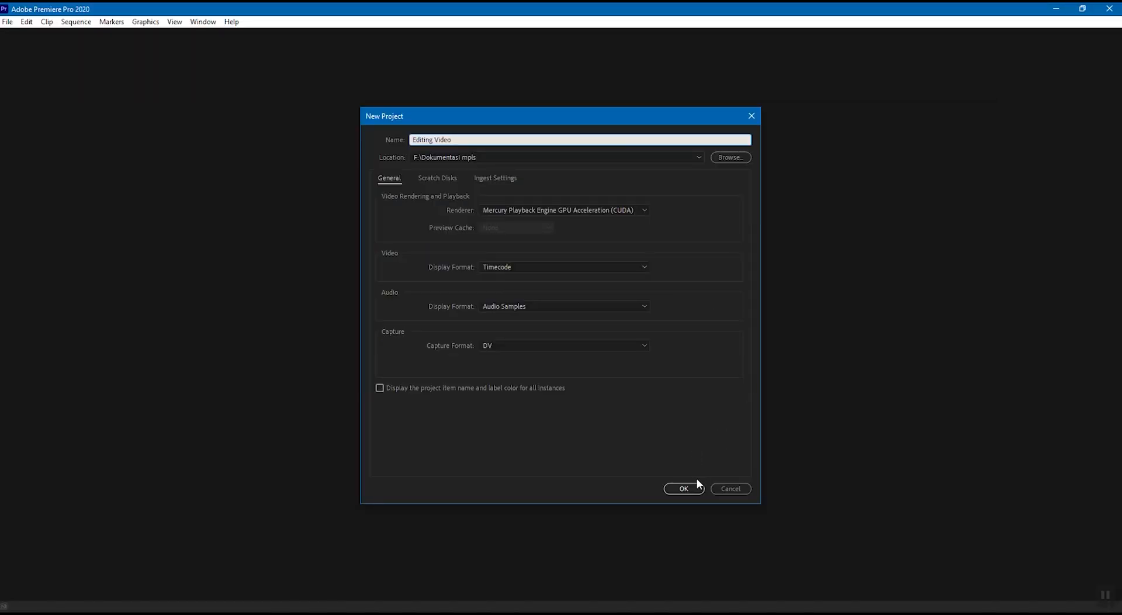
pyautogui.click(689, 489)
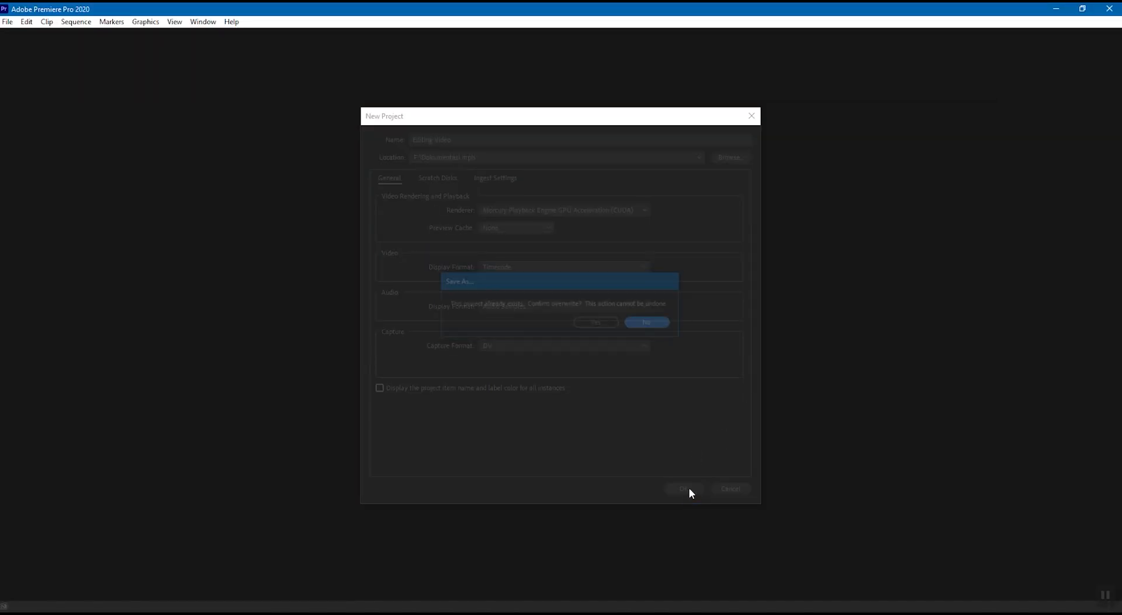
pyautogui.click(611, 323)
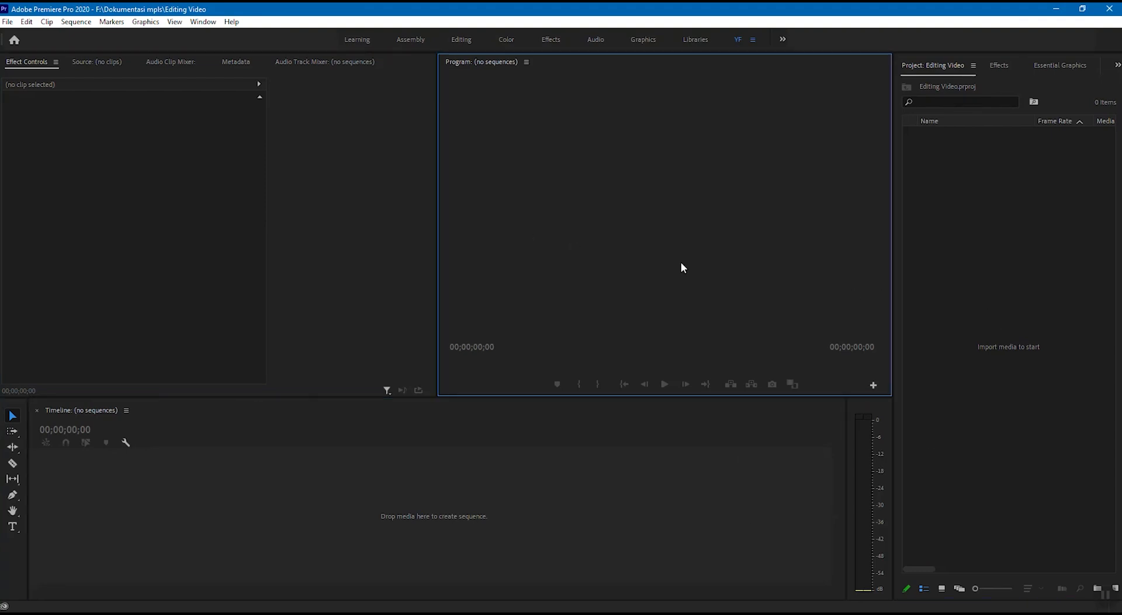
# Step: Look at the Learning and Assembly workspaces, ending in the Editing workspace
pyautogui.click(362, 39)
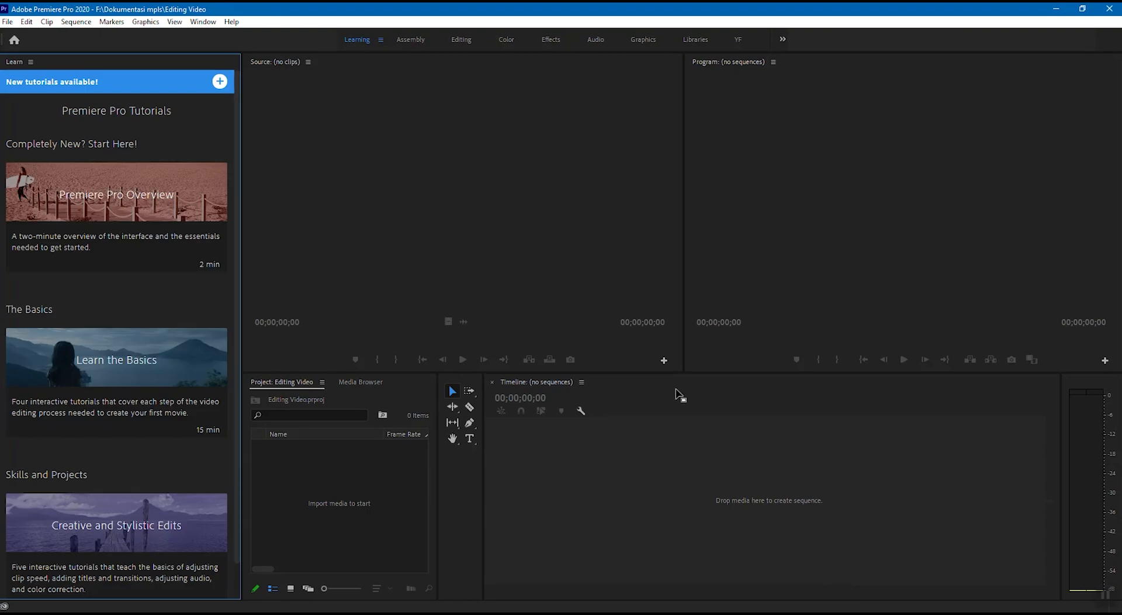
pyautogui.click(412, 39)
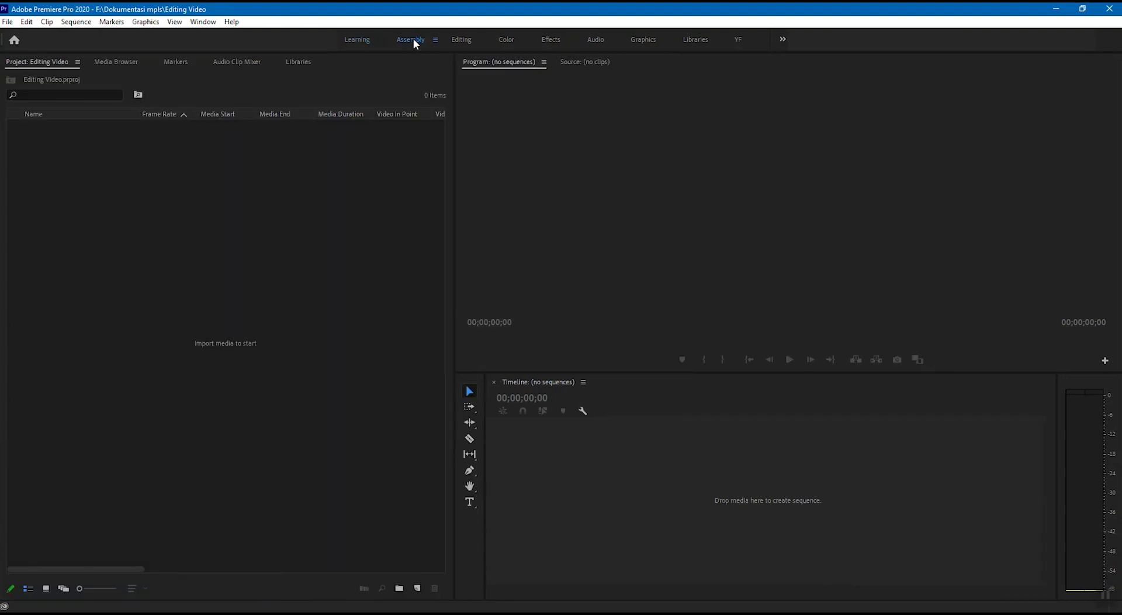
pyautogui.click(462, 39)
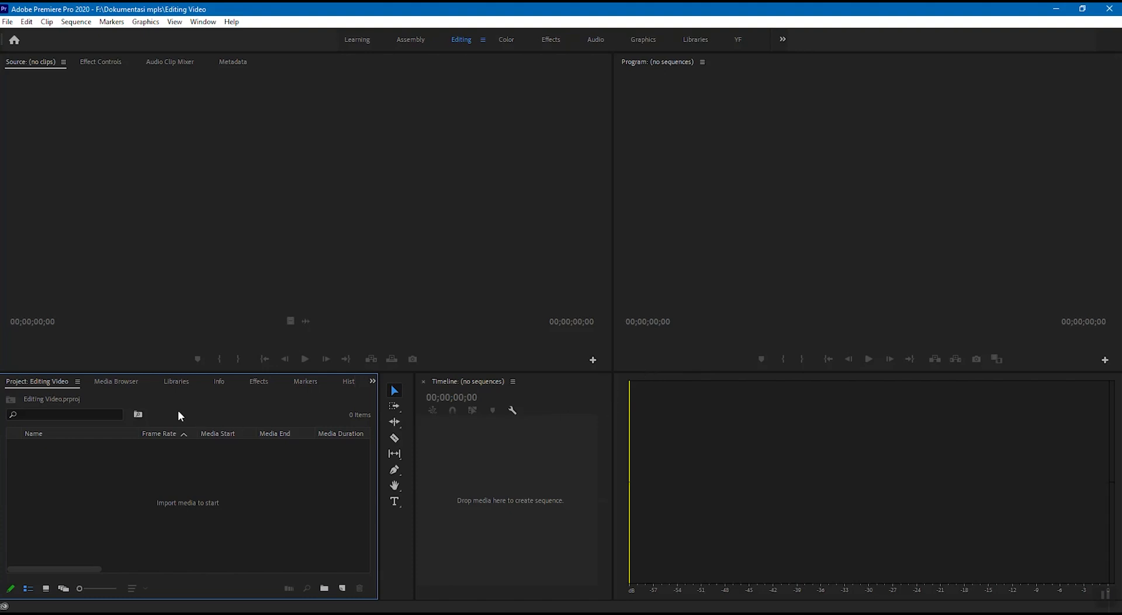
# Step: Dock the Program monitor on the left side of the Source monitor group
pyautogui.click(681, 155)
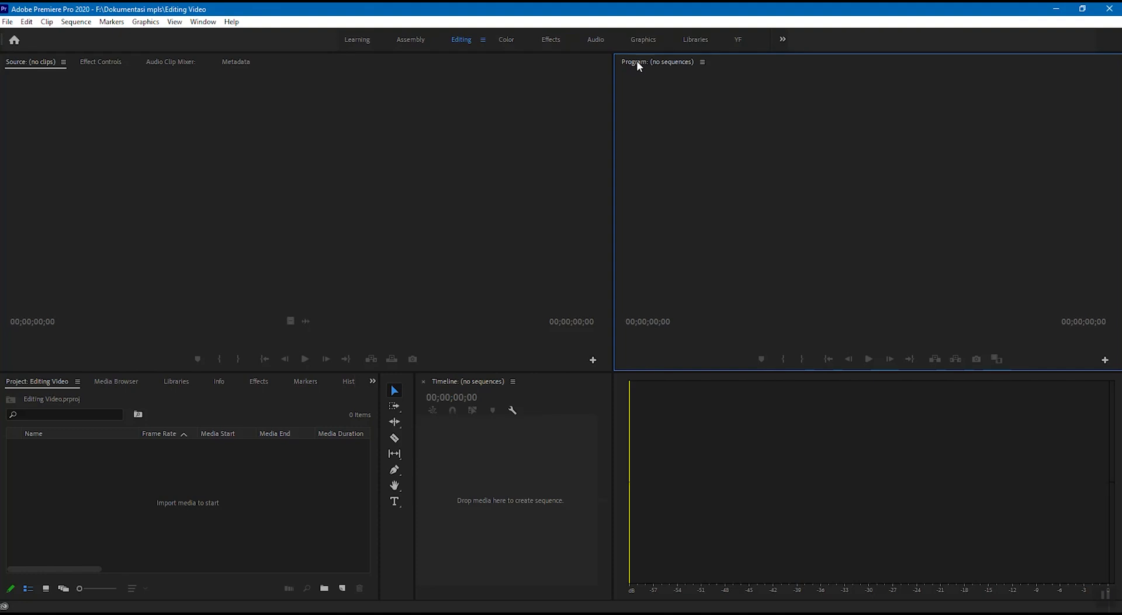
pyautogui.moveTo(636, 61); pyautogui.dragTo(222, 197)
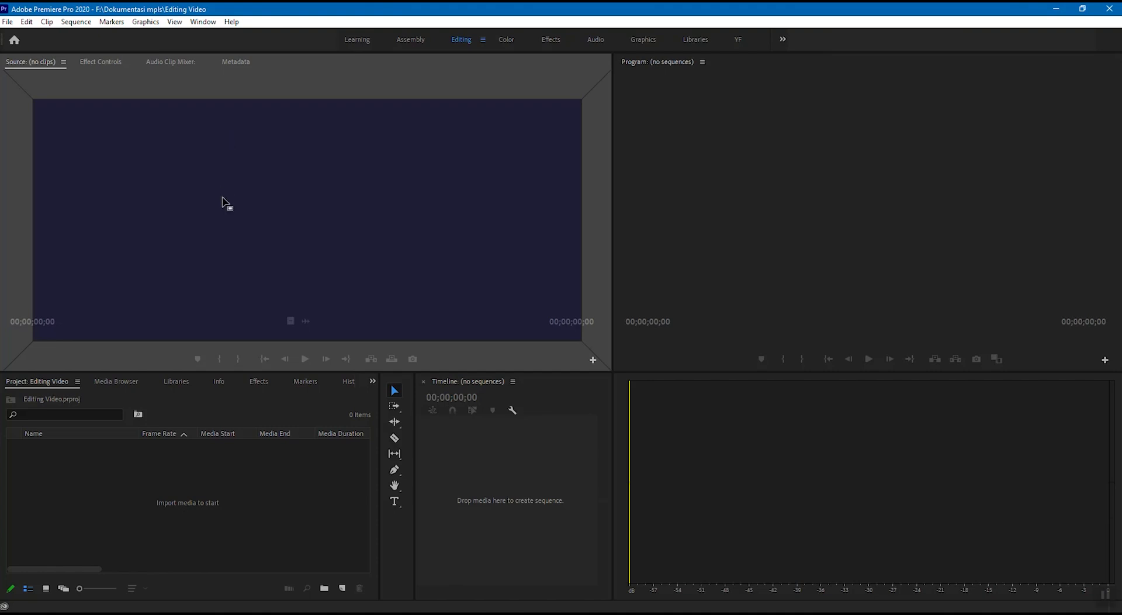
pyautogui.moveTo(222, 198); pyautogui.dragTo(14, 201)
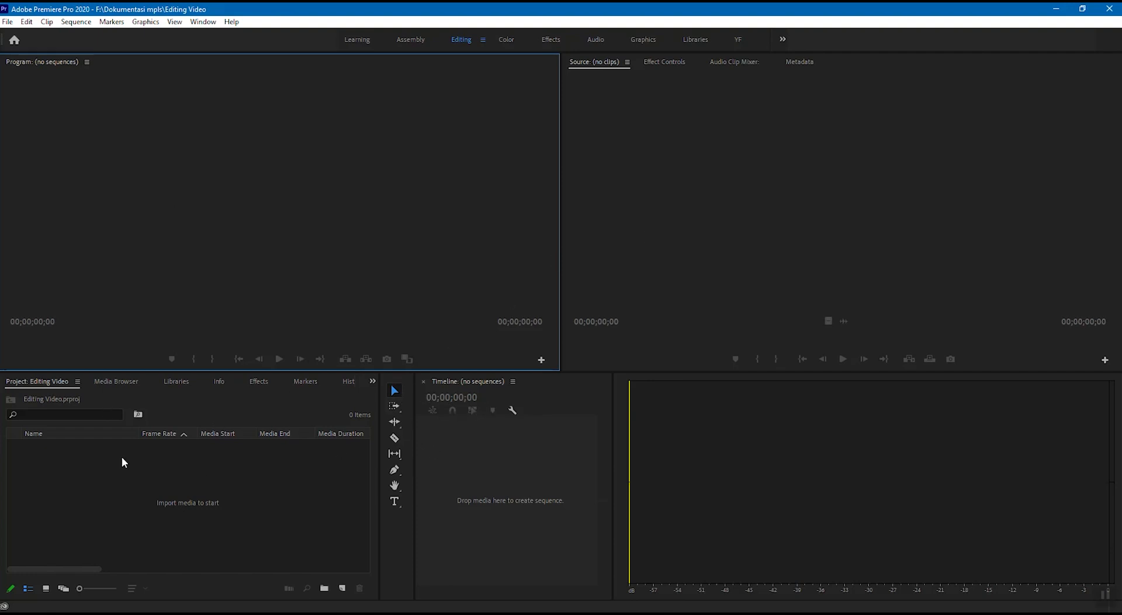
# Step: Dock the Project panel to the left of the Program monitor and widen the Timeline by narrowing the Media Browser group
pyautogui.click(18, 384)
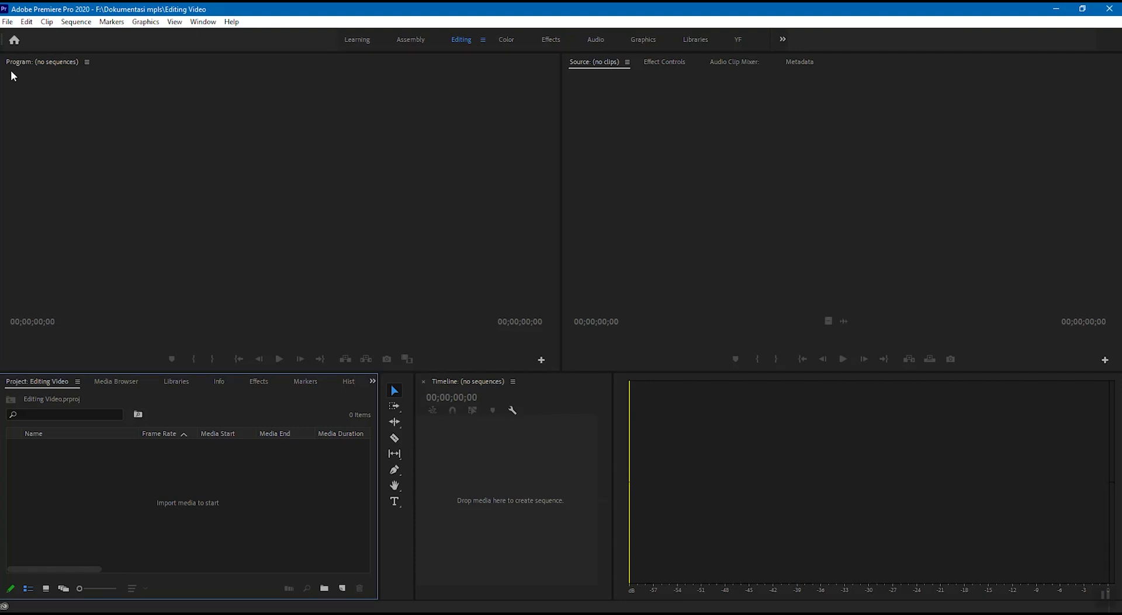
pyautogui.moveTo(19, 382); pyautogui.dragTo(22, 180)
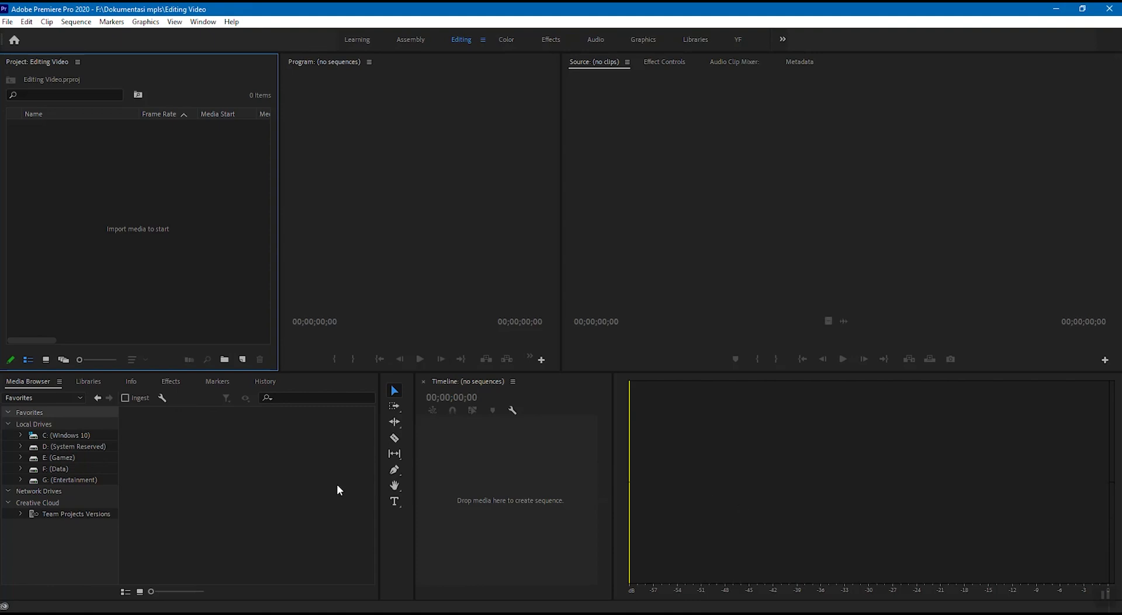
pyautogui.moveTo(380, 514); pyautogui.dragTo(257, 515)
pyautogui.moveTo(413, 509); pyautogui.dragTo(283, 506)
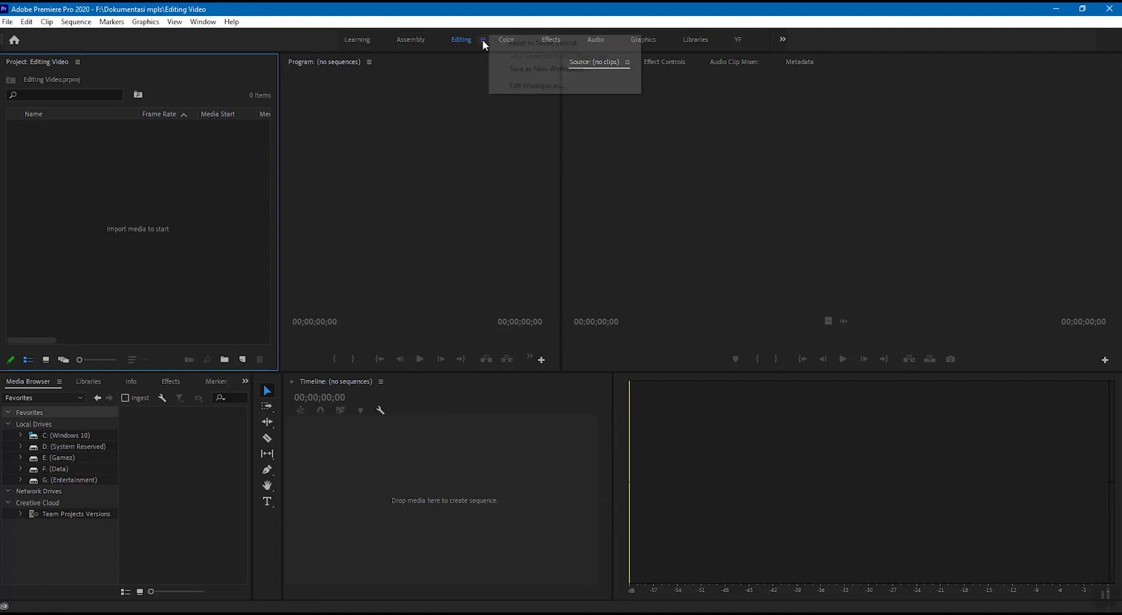
# Step: Save the rearranged panel layout as a new workspace named "utama"
pyautogui.click(482, 40)
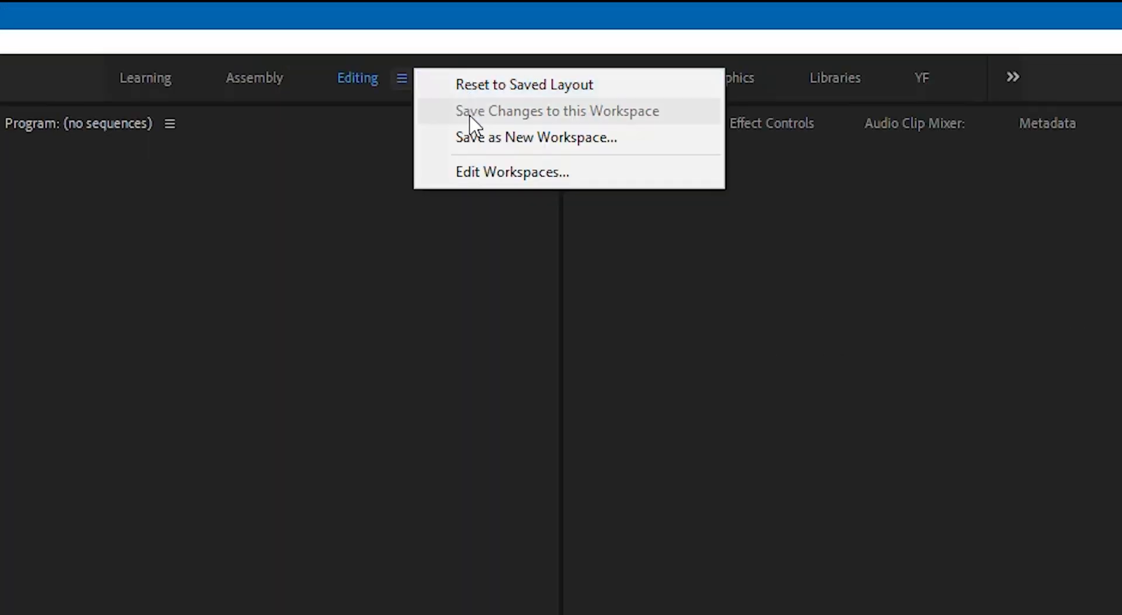
pyautogui.click(591, 138)
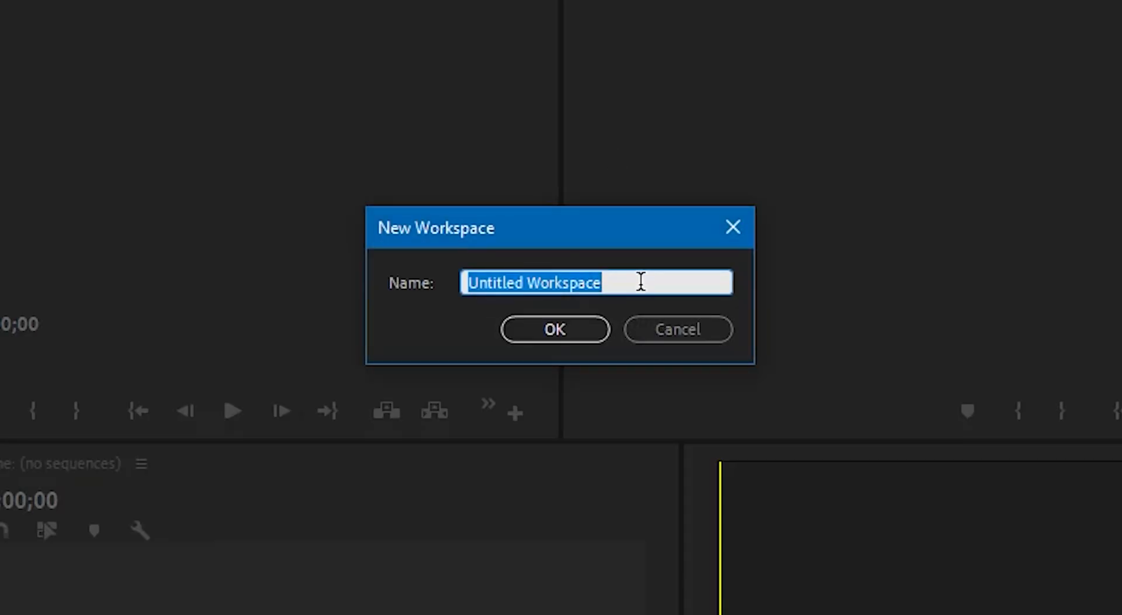
pyautogui.write('utama')
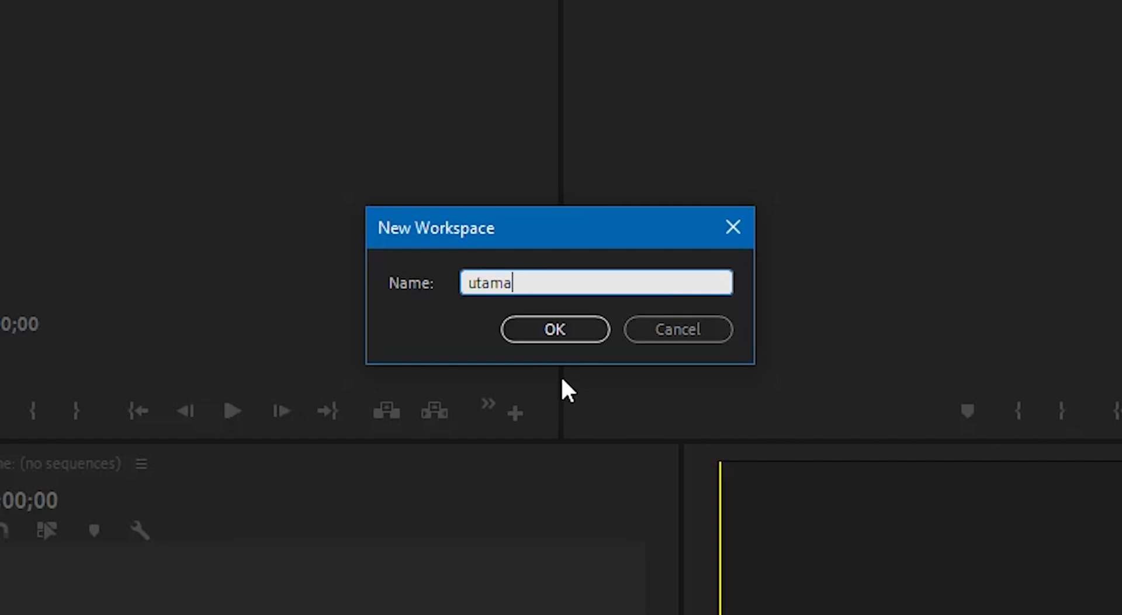
pyautogui.click(559, 331)
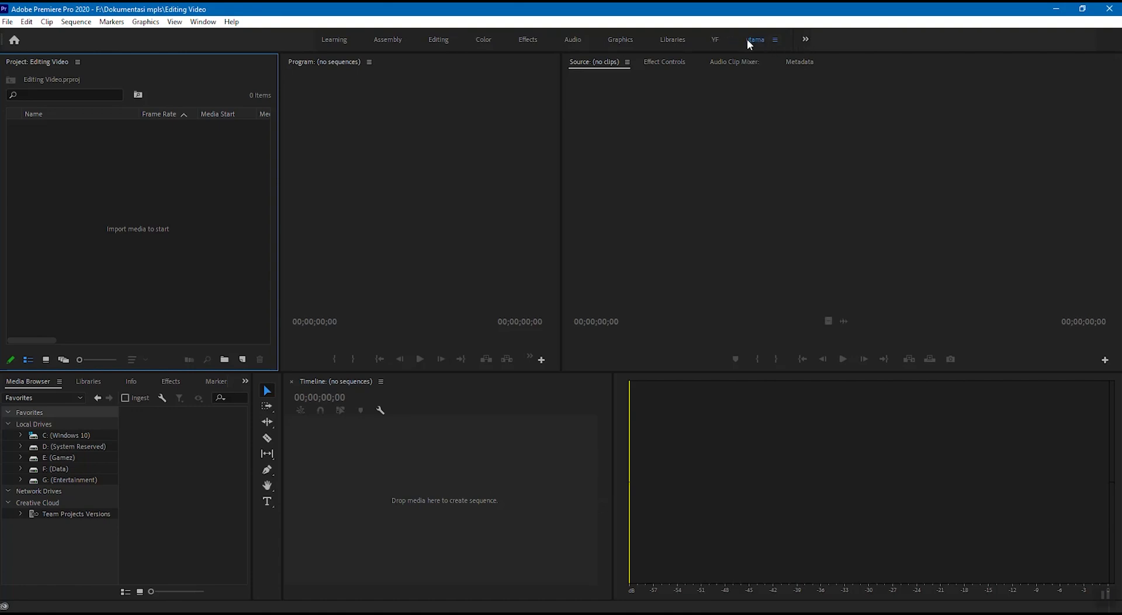
# Step: Switch to the custom YF workspace
pyautogui.click(714, 38)
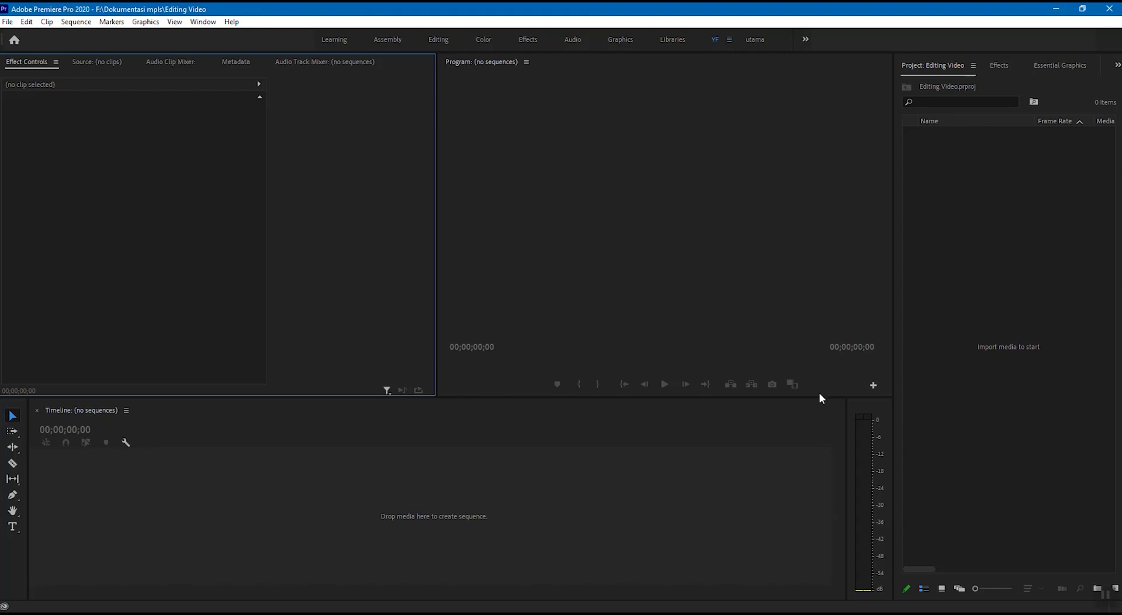
pyautogui.click(605, 218)
pyautogui.click(378, 241)
pyautogui.click(509, 252)
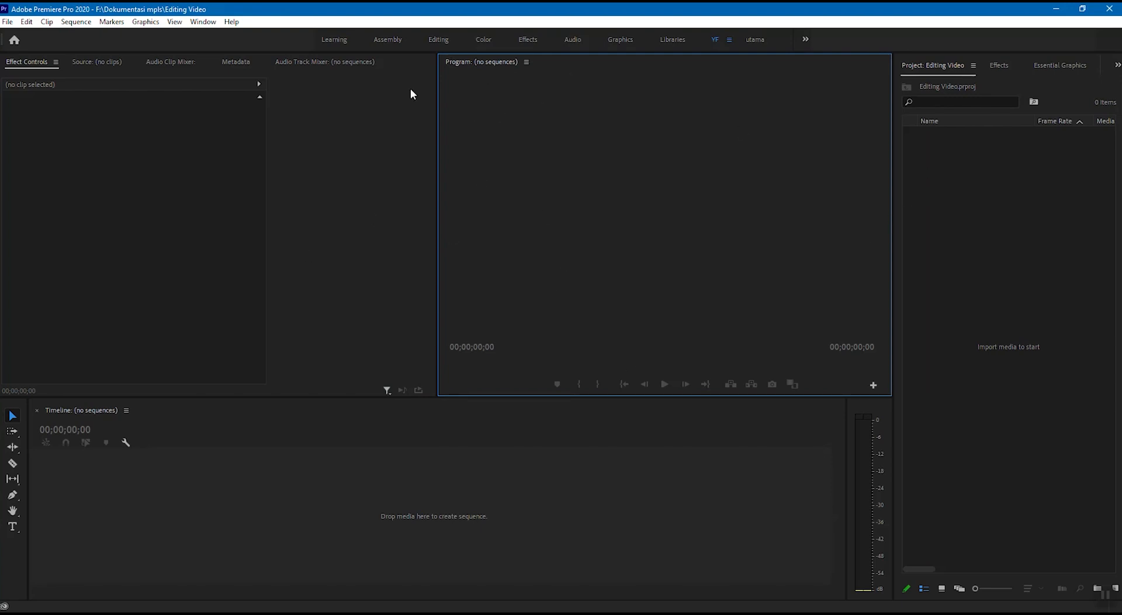
# Step: Examine the YF workspace's Effect Controls, Source, Audio Clip Mixer, Timeline, Project, Effects and Essential Graphics panels
pyautogui.click(23, 61)
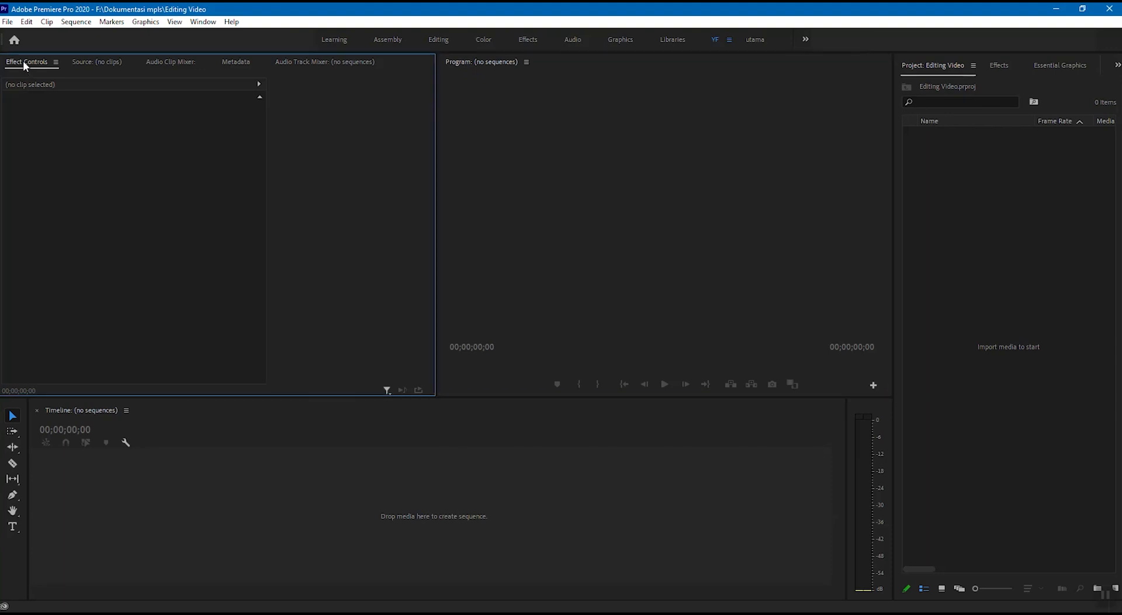
pyautogui.click(92, 61)
pyautogui.click(168, 61)
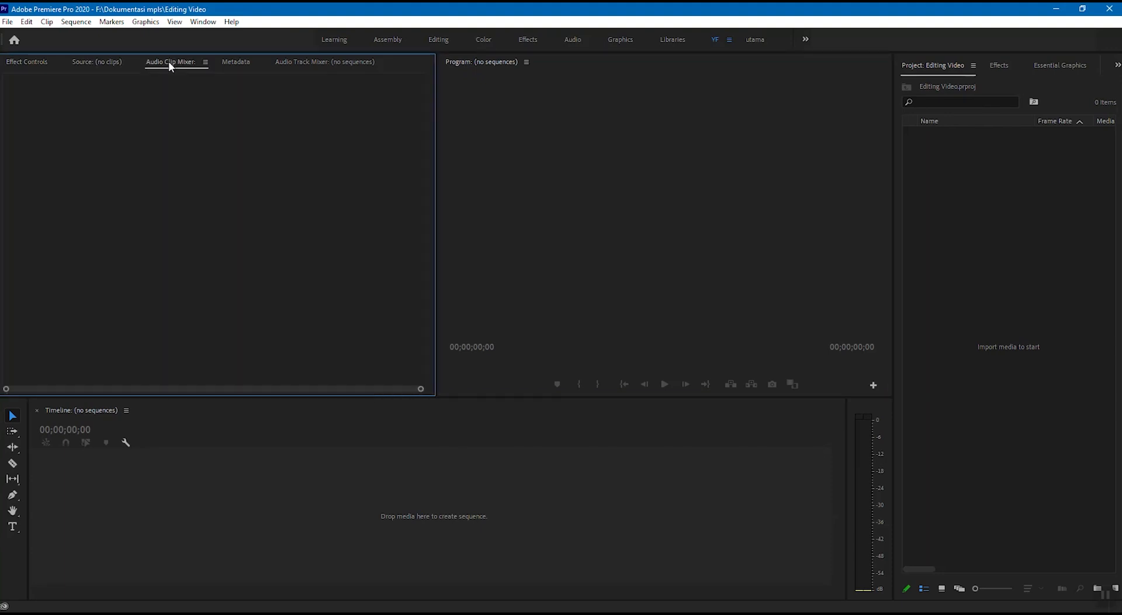
pyautogui.click(37, 60)
pyautogui.click(135, 435)
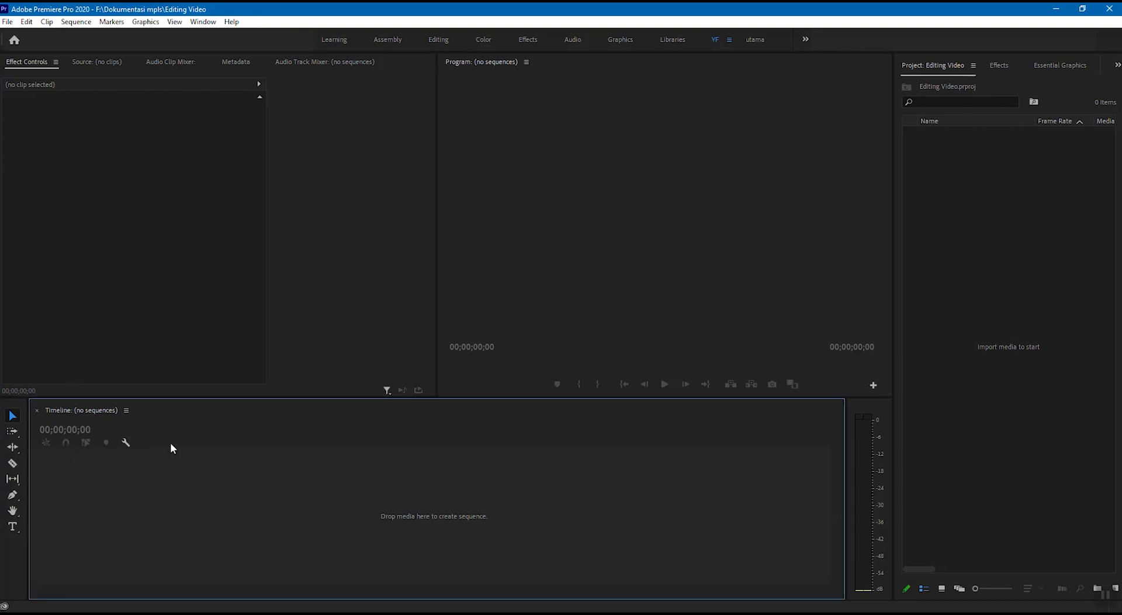
pyautogui.click(964, 187)
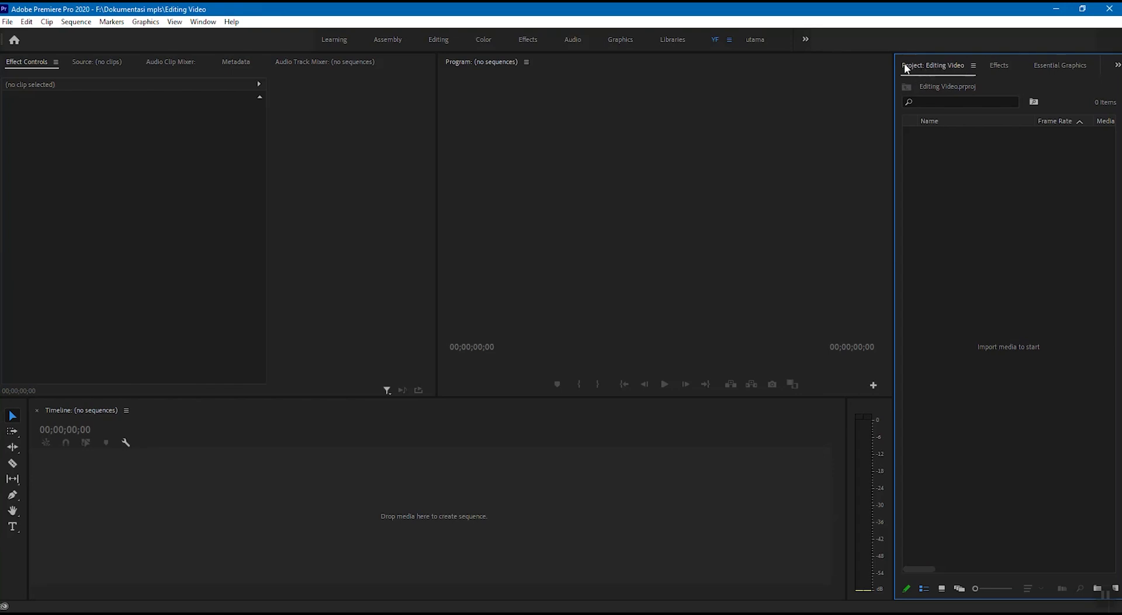
pyautogui.click(1002, 69)
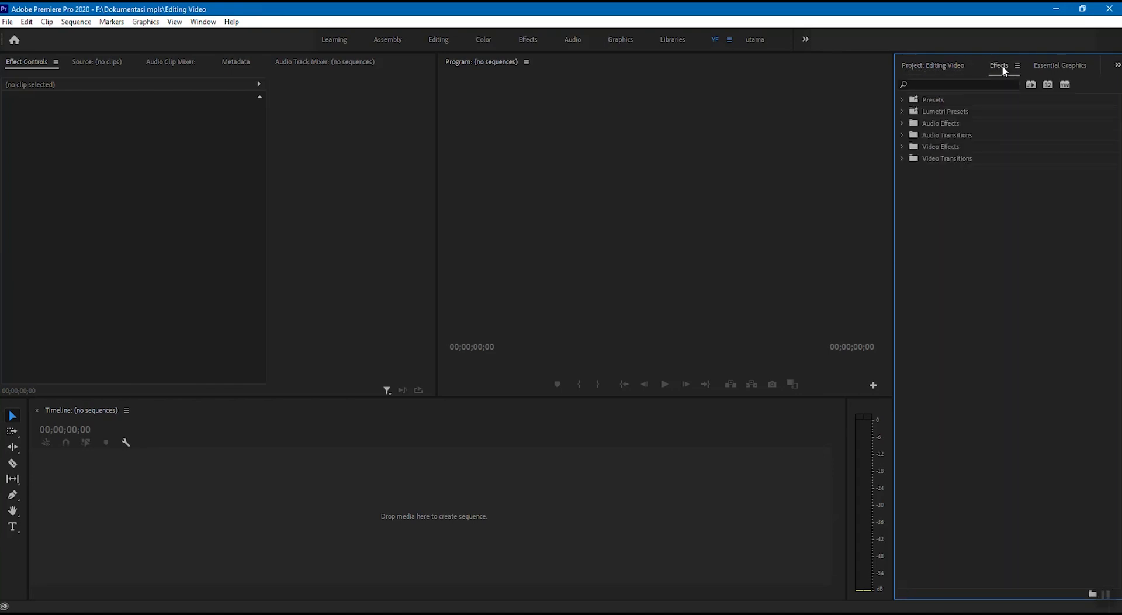
pyautogui.click(1040, 65)
pyautogui.click(932, 65)
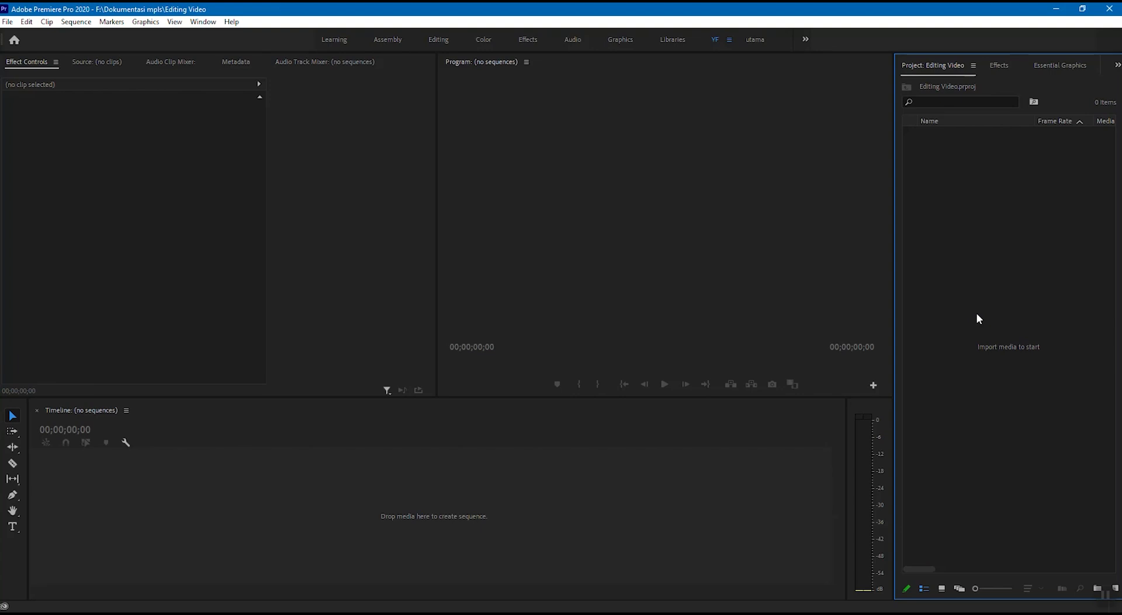
pyautogui.click(513, 286)
pyautogui.click(363, 284)
pyautogui.click(530, 288)
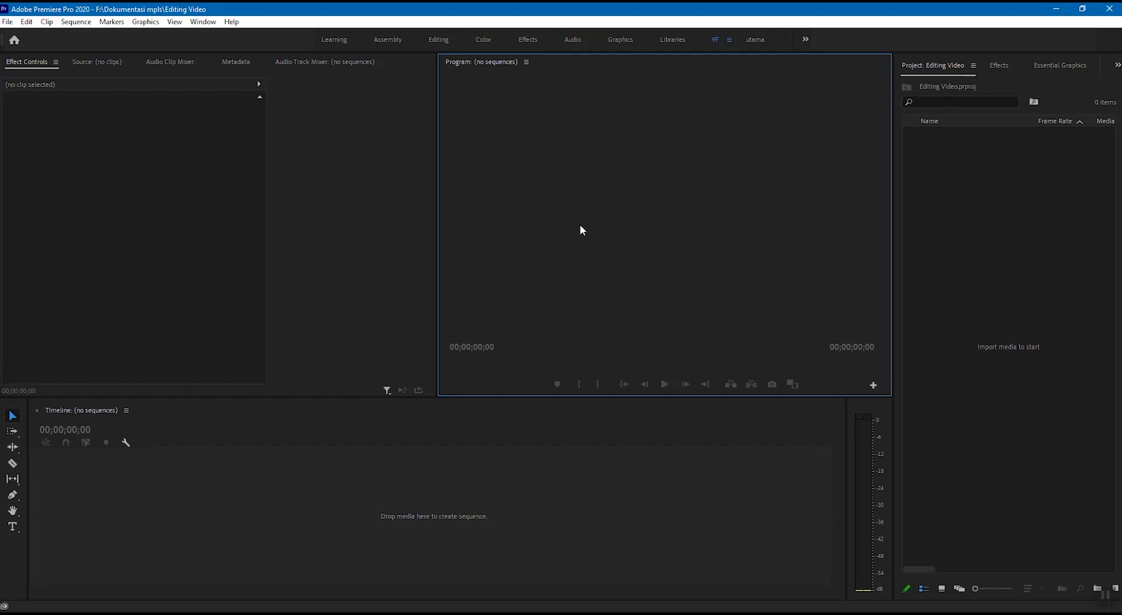
pyautogui.click(391, 254)
pyautogui.click(560, 238)
pyautogui.click(293, 501)
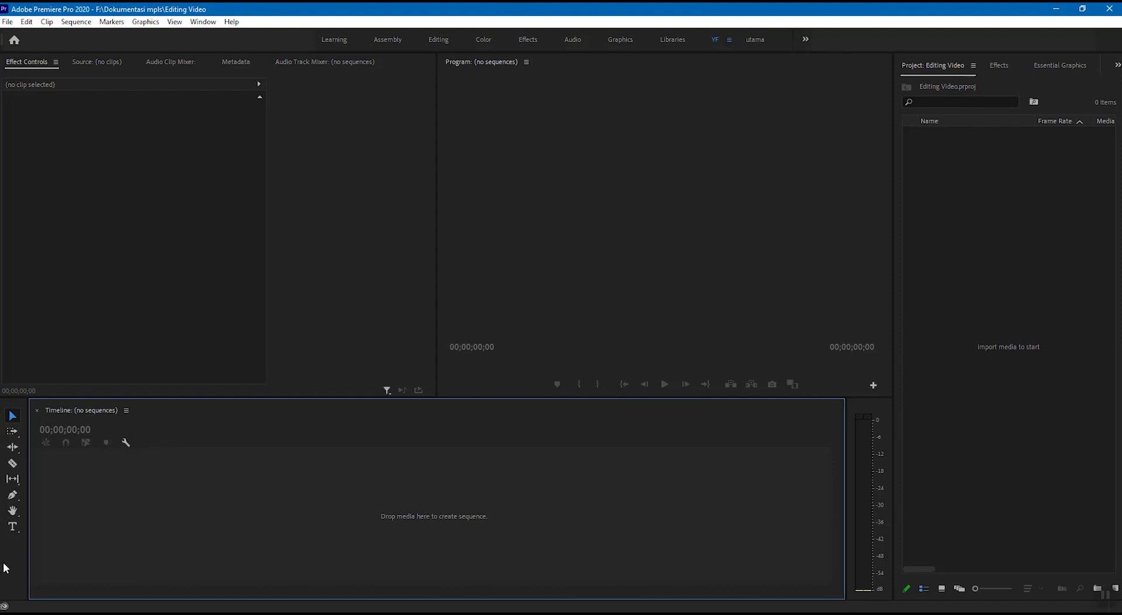
pyautogui.click(527, 307)
pyautogui.click(391, 311)
pyautogui.click(537, 284)
pyautogui.click(377, 295)
pyautogui.click(507, 300)
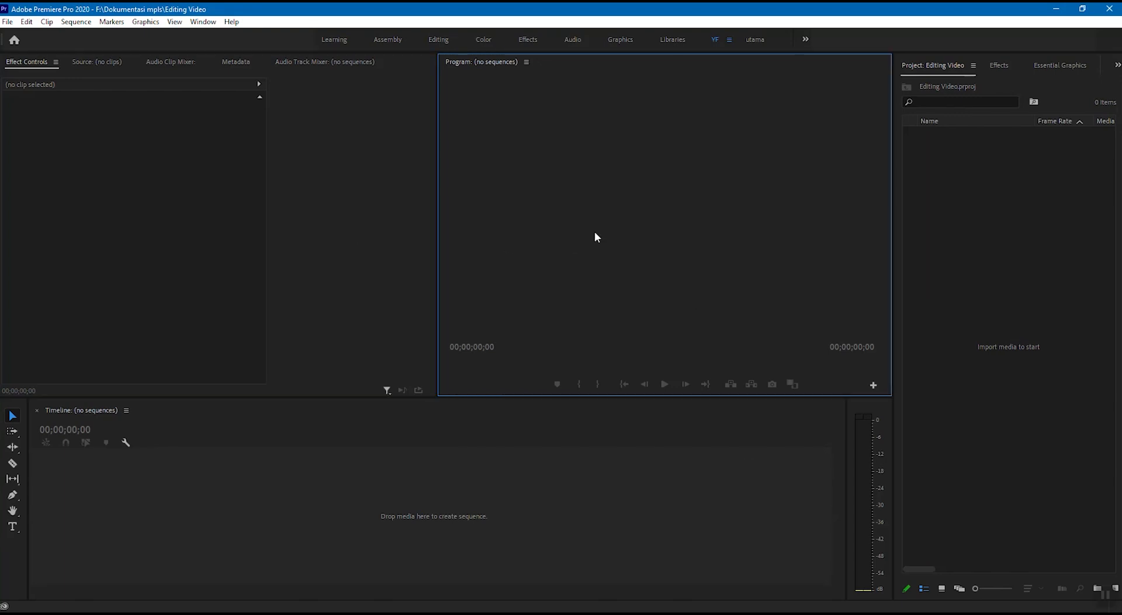
pyautogui.click(319, 229)
pyautogui.click(618, 245)
pyautogui.click(353, 261)
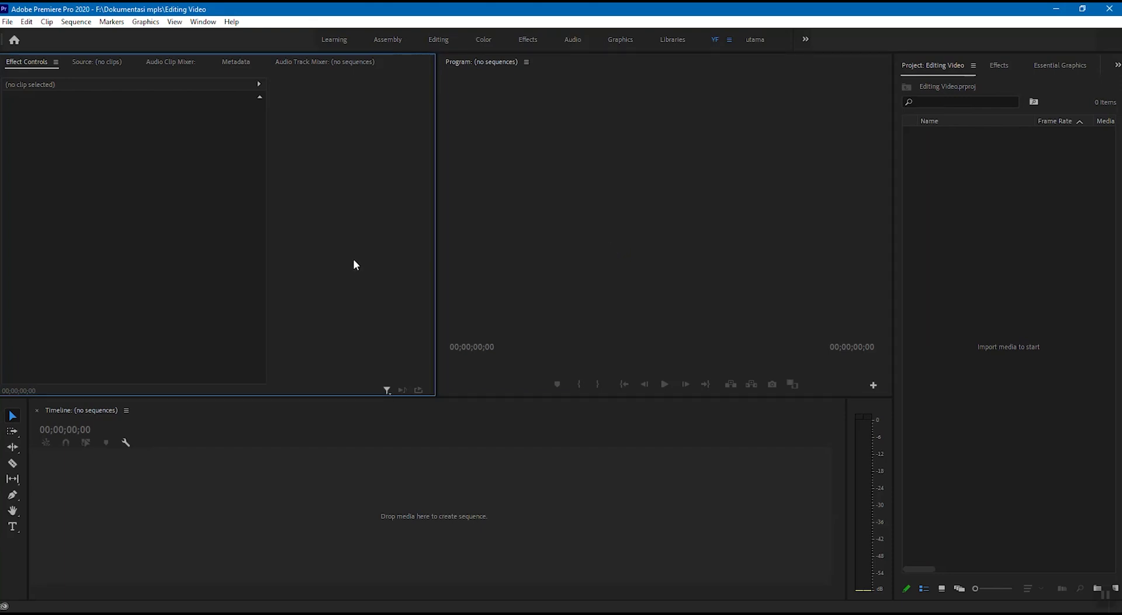
pyautogui.click(462, 262)
pyautogui.click(375, 290)
pyautogui.click(485, 292)
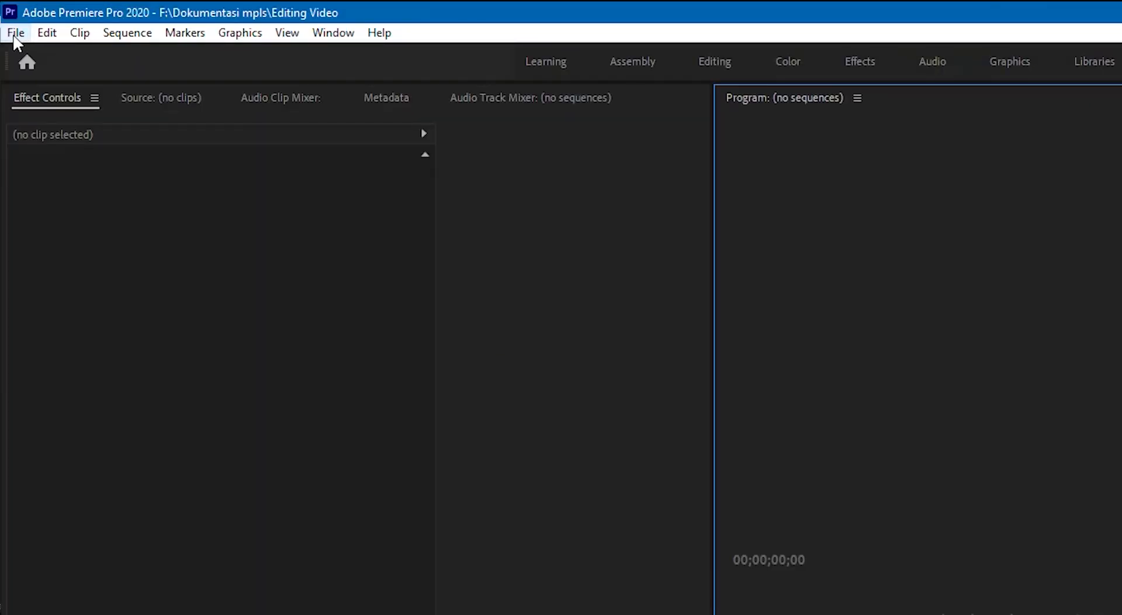
# Step: Start a new sequence and look through its available presets and video settings
pyautogui.click(14, 36)
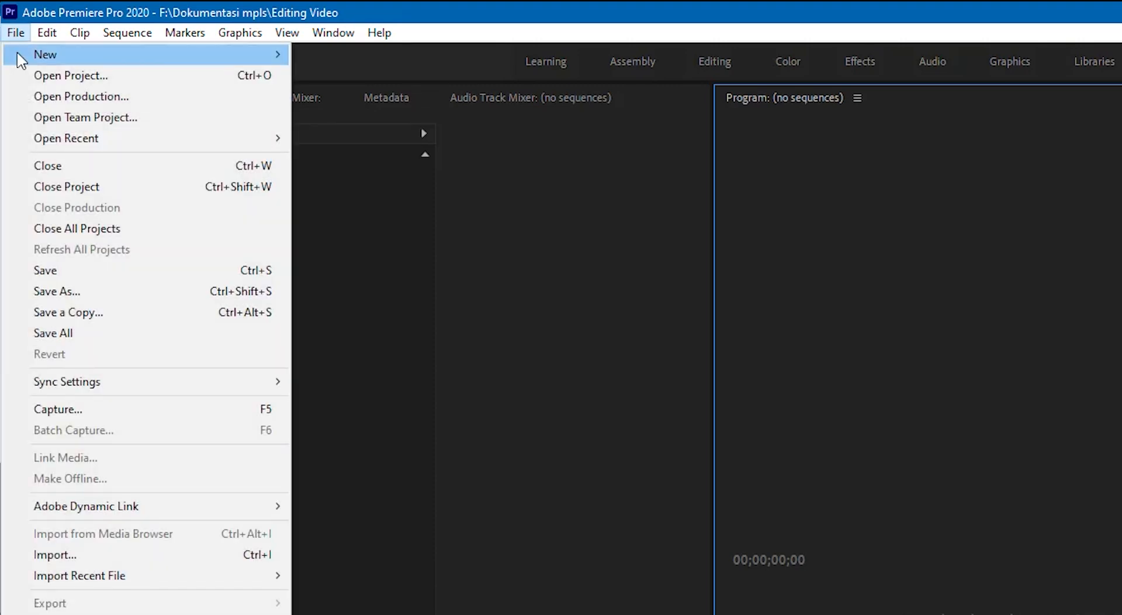
pyautogui.moveTo(18, 57)
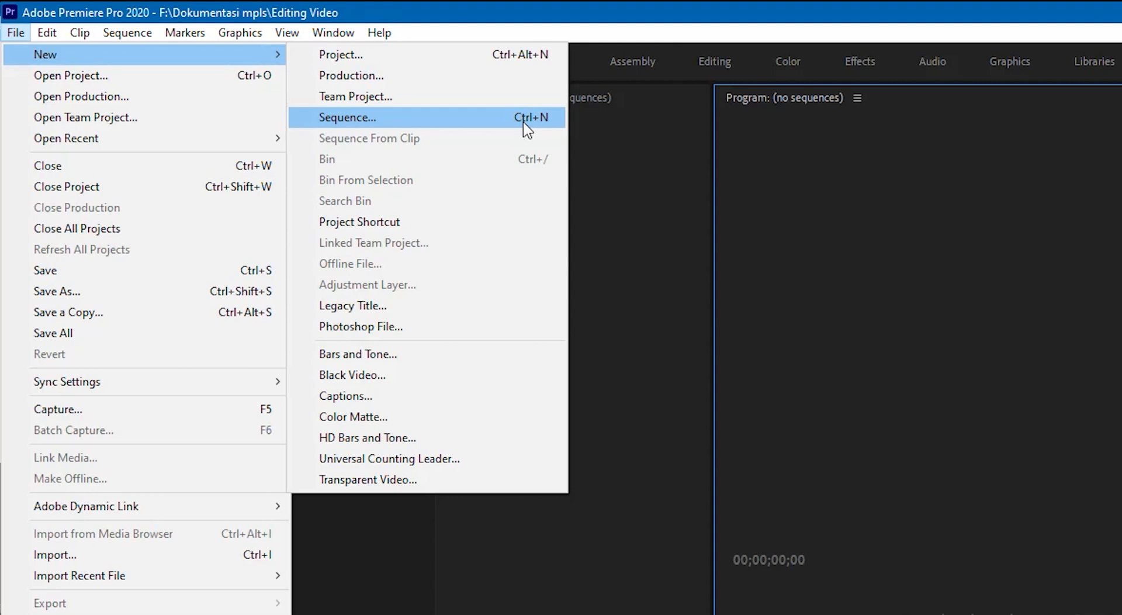
pyautogui.click(442, 121)
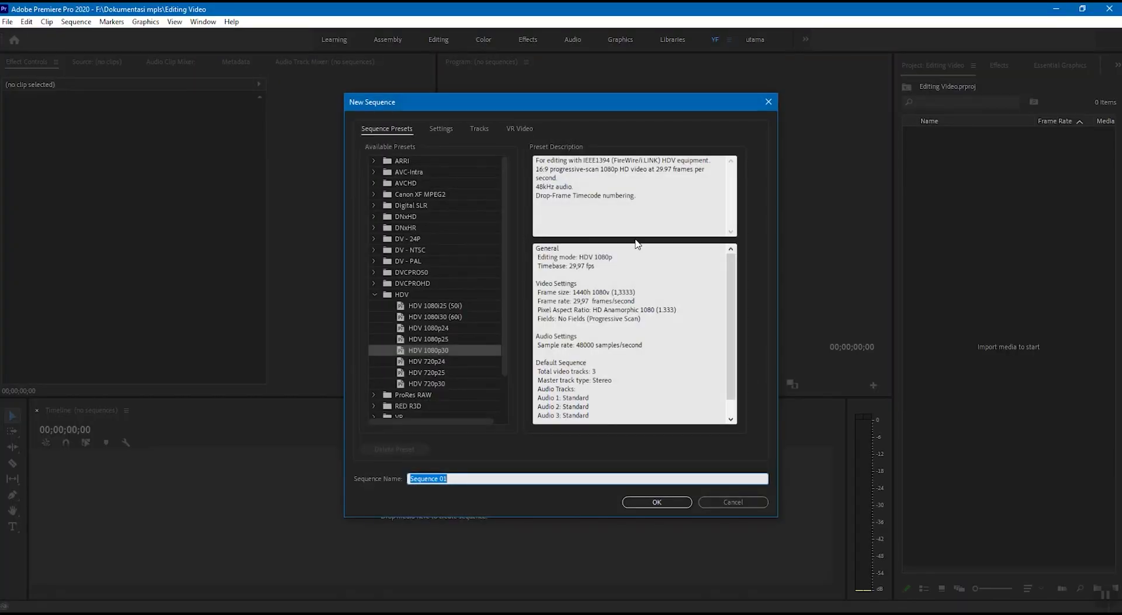
pyautogui.click(506, 337)
pyautogui.moveTo(503, 286); pyautogui.dragTo(509, 236)
pyautogui.click(374, 294)
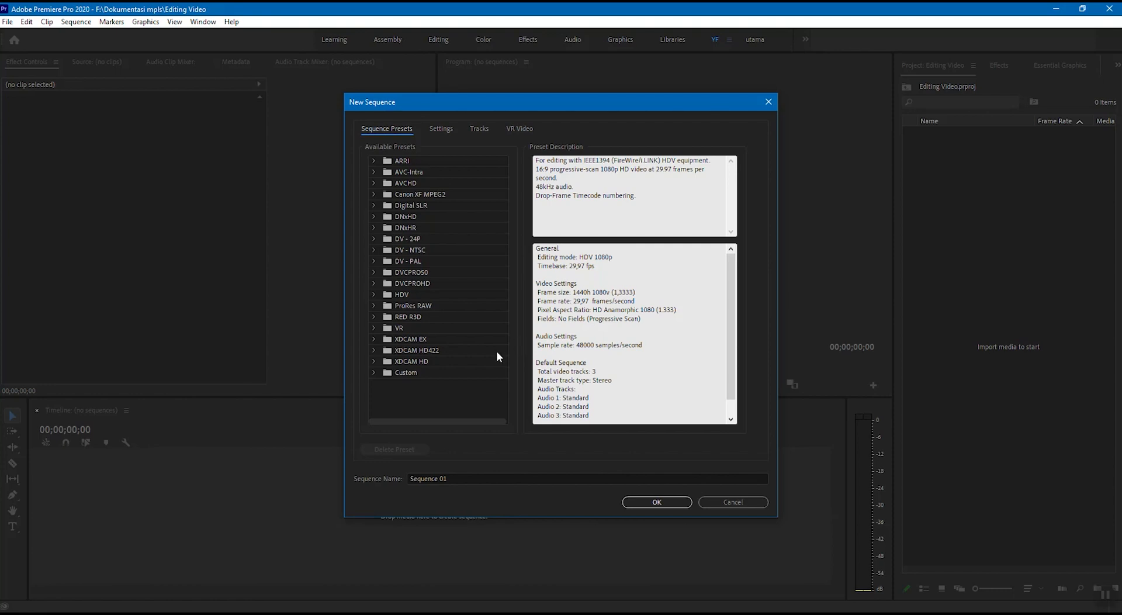
pyautogui.click(440, 128)
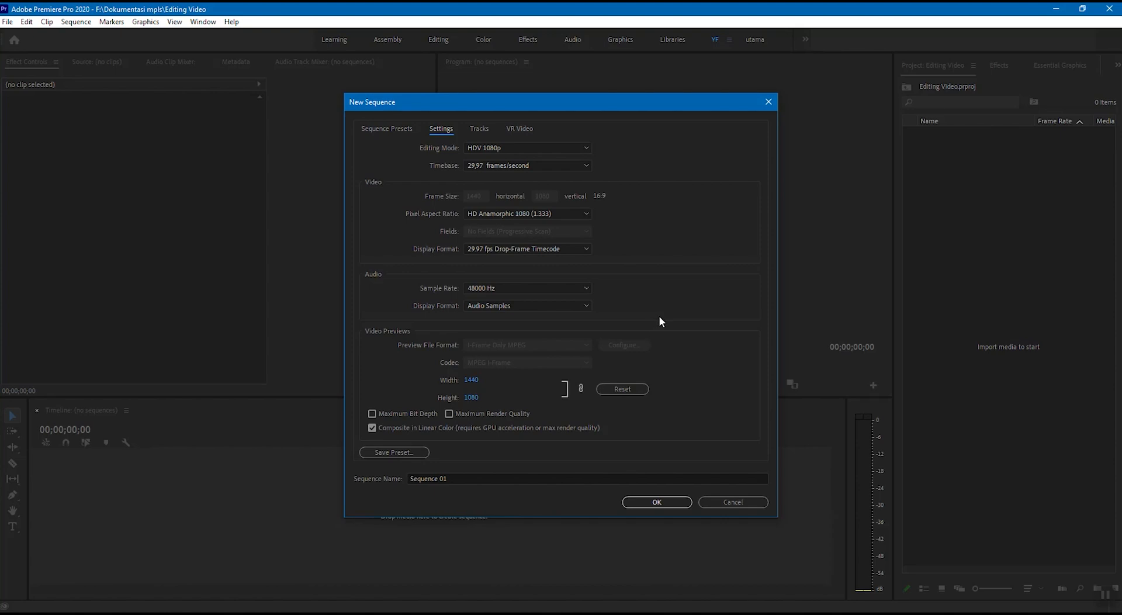
pyautogui.click(368, 130)
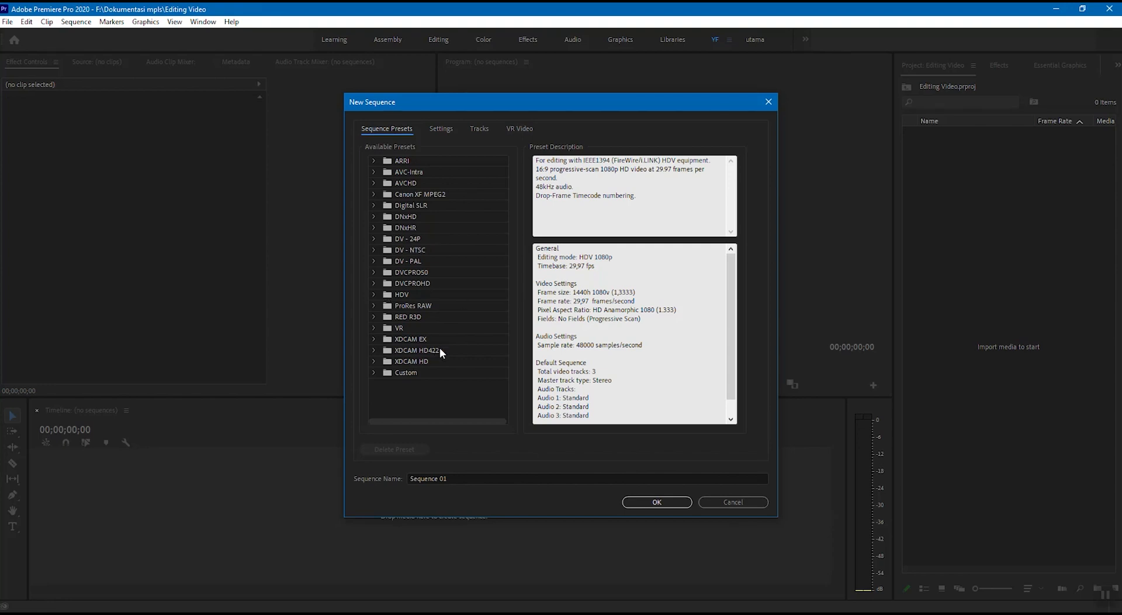
# Step: Choose the HDV 1080p30 preset from the HDV group for the new sequence
pyautogui.click(408, 295)
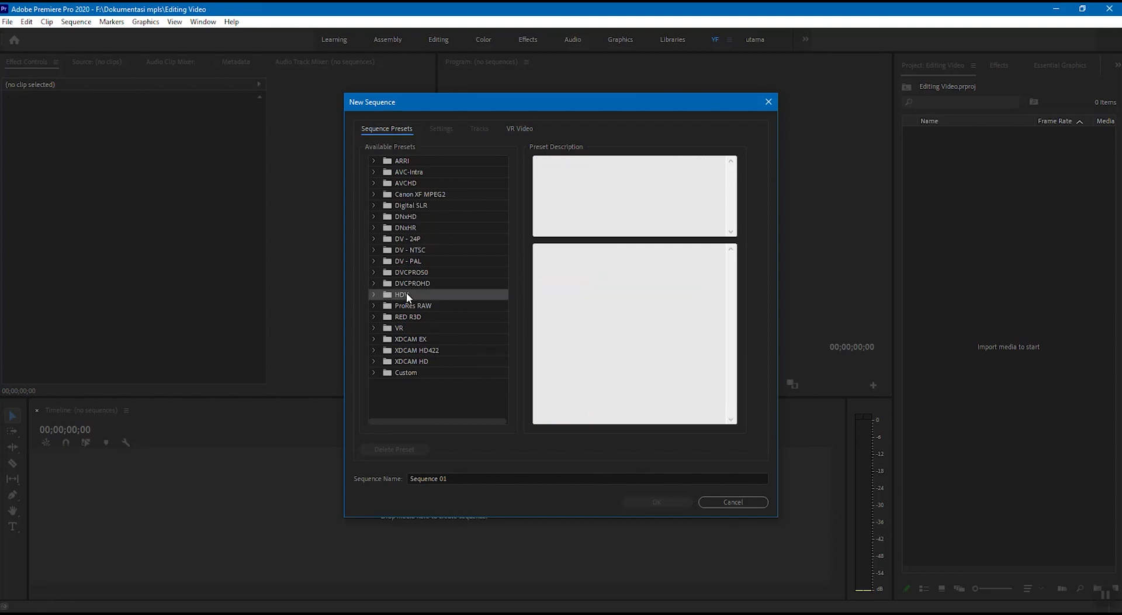
pyautogui.click(374, 295)
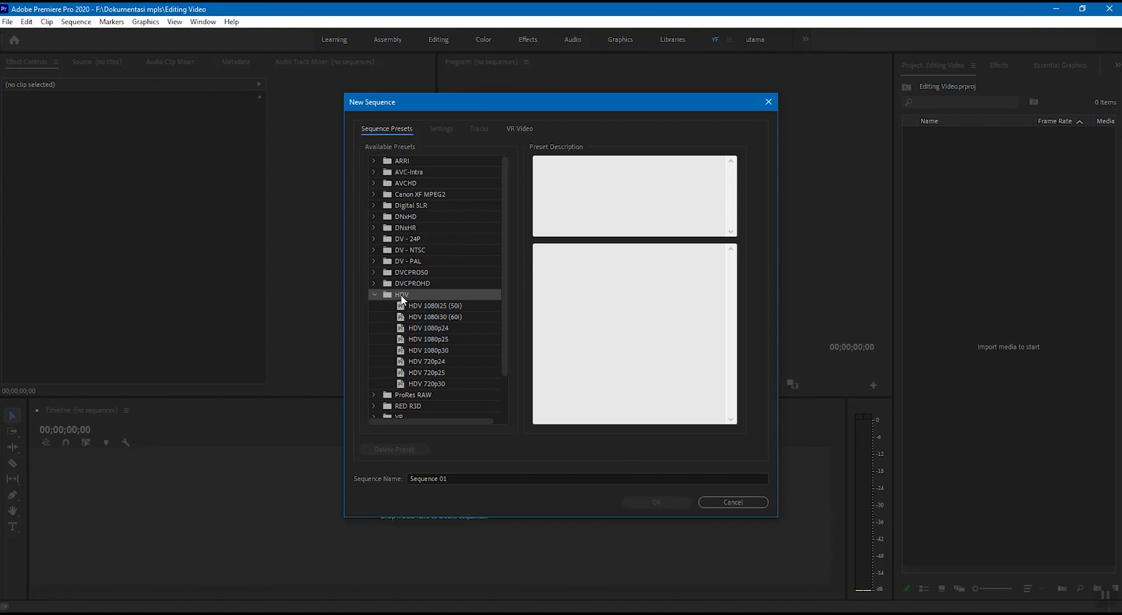
pyautogui.scroll(-1, 402, 299)
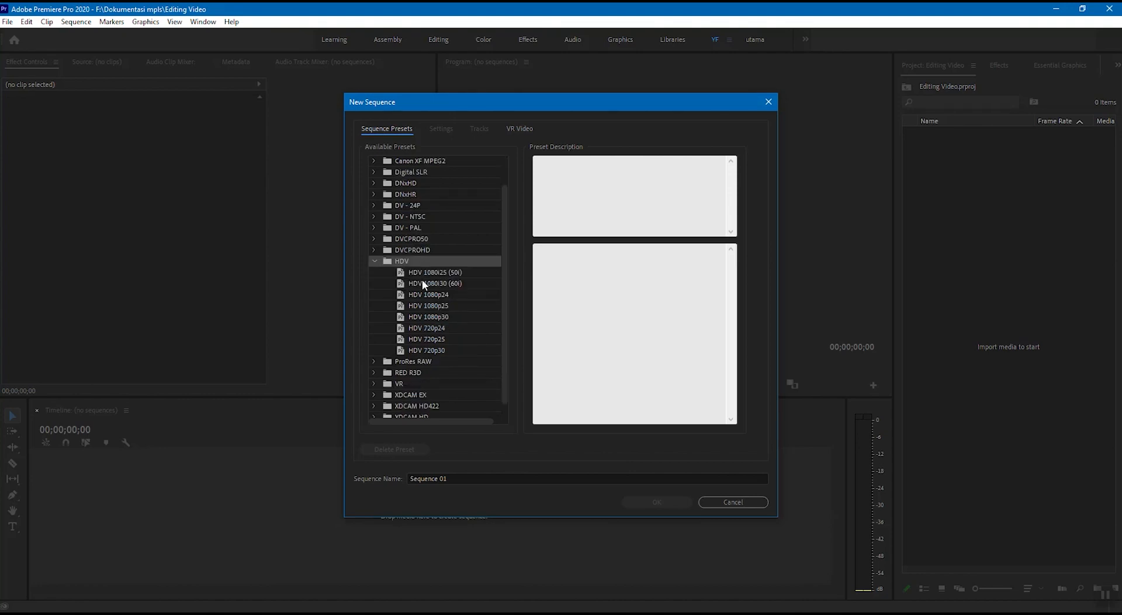
pyautogui.scroll(1, 422, 283)
pyautogui.scroll(-1, 441, 307)
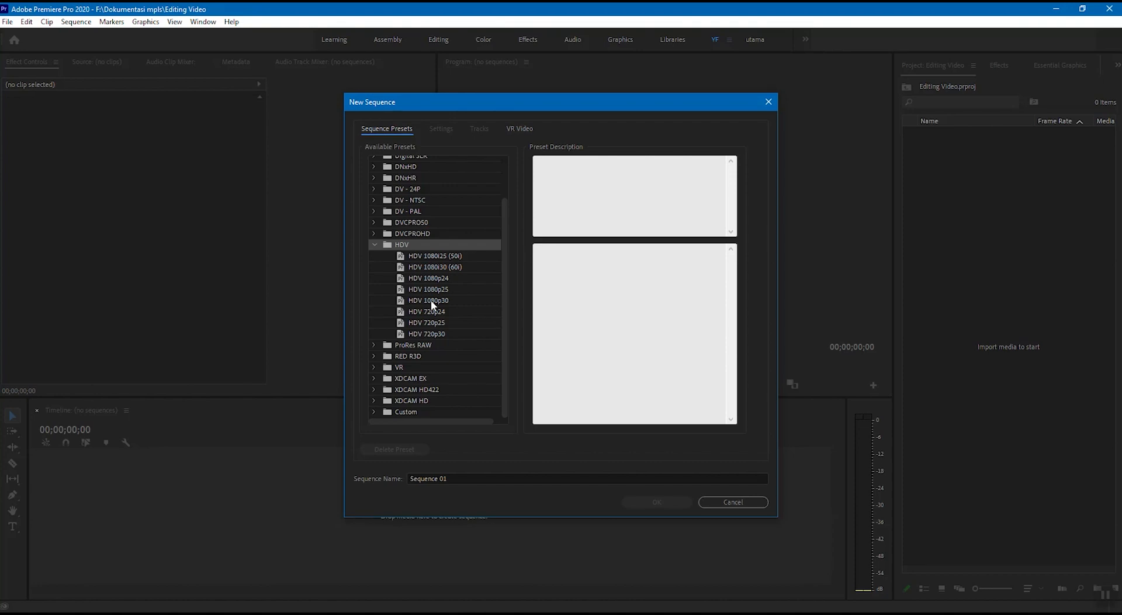
pyautogui.click(430, 301)
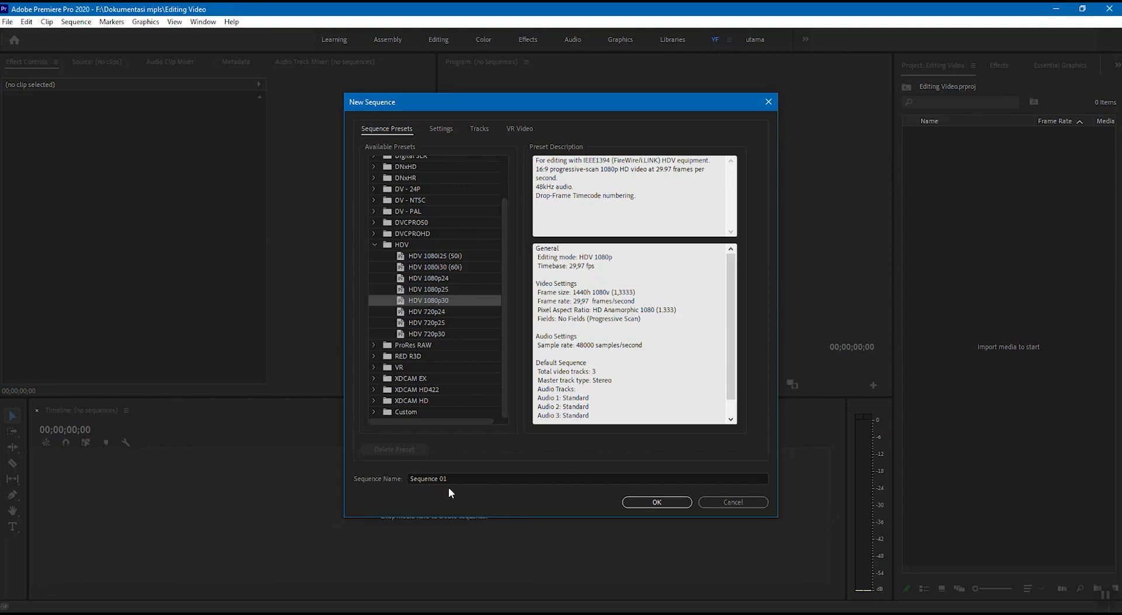
# Step: Name the new sequence "edit" and create it
pyautogui.click(464, 476)
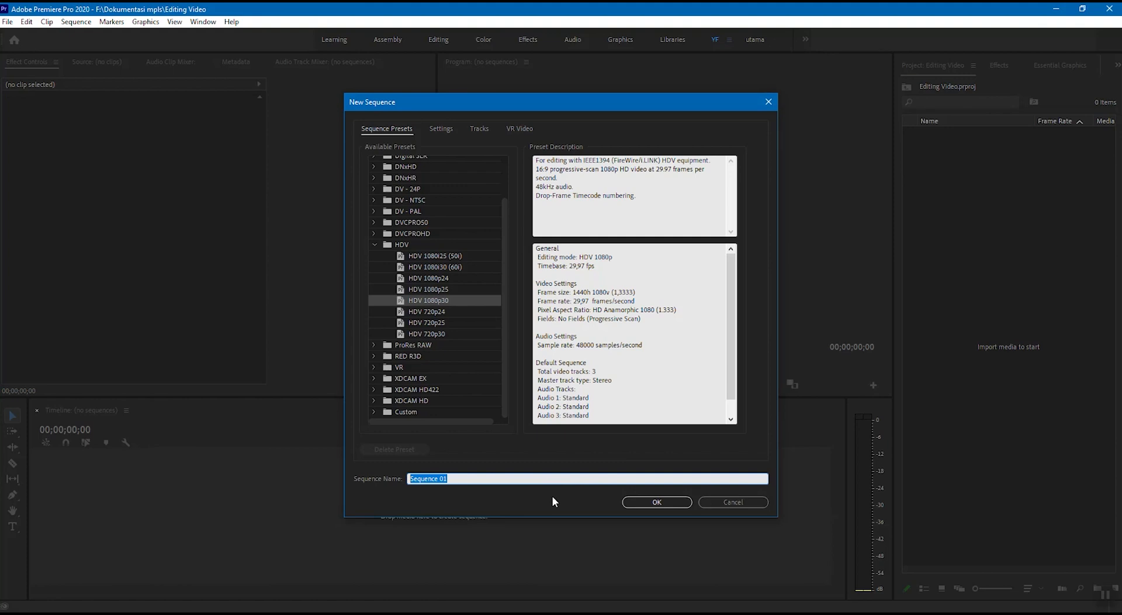
pyautogui.write('edit')
pyautogui.click(657, 502)
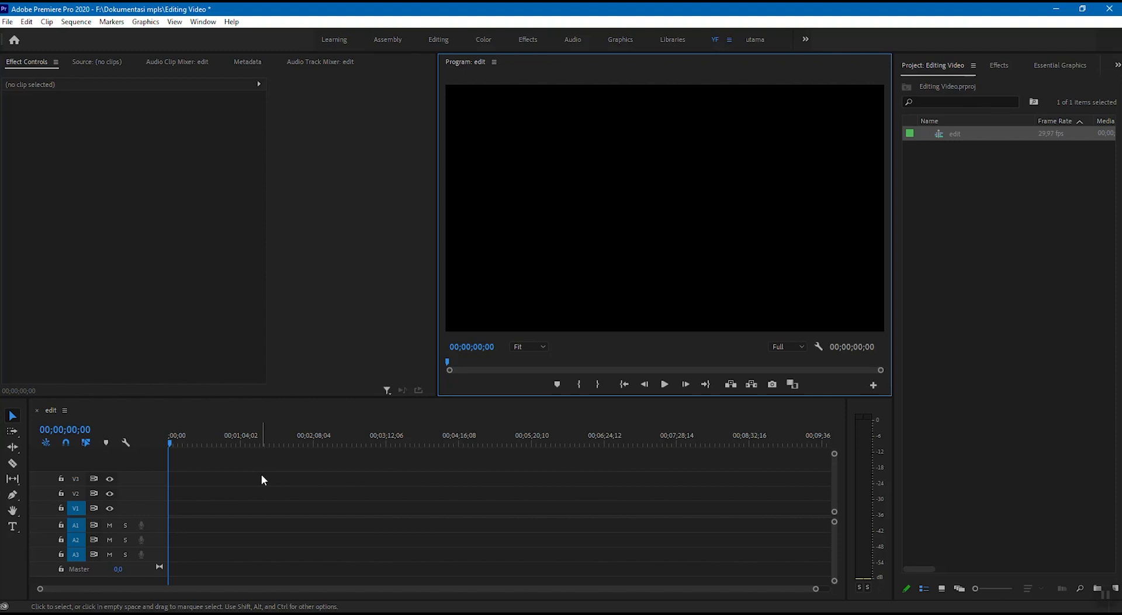
pyautogui.click(353, 512)
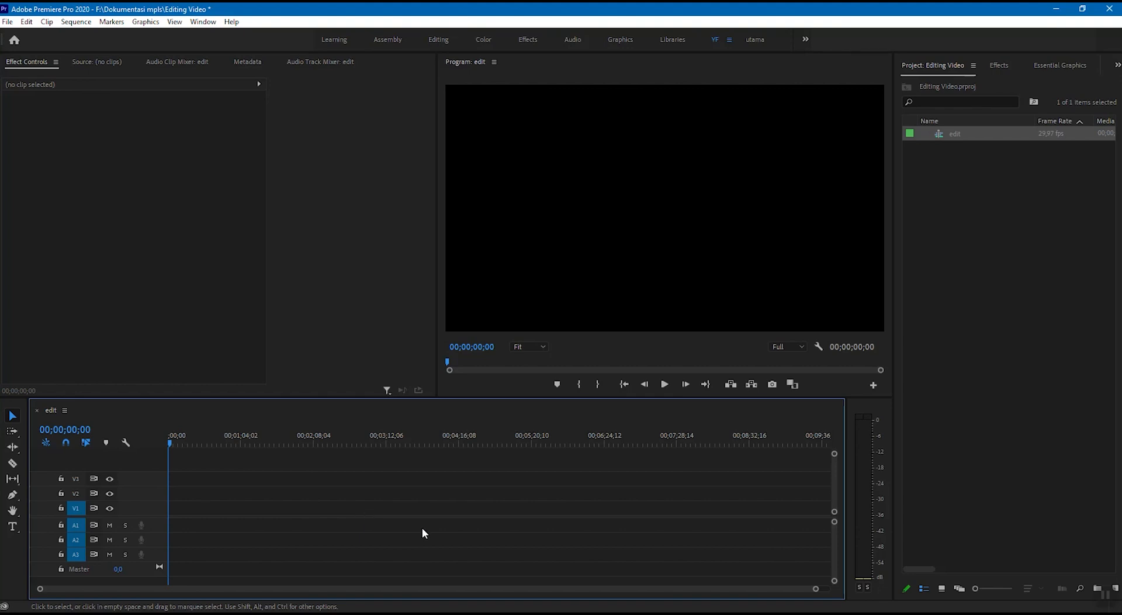
pyautogui.click(939, 212)
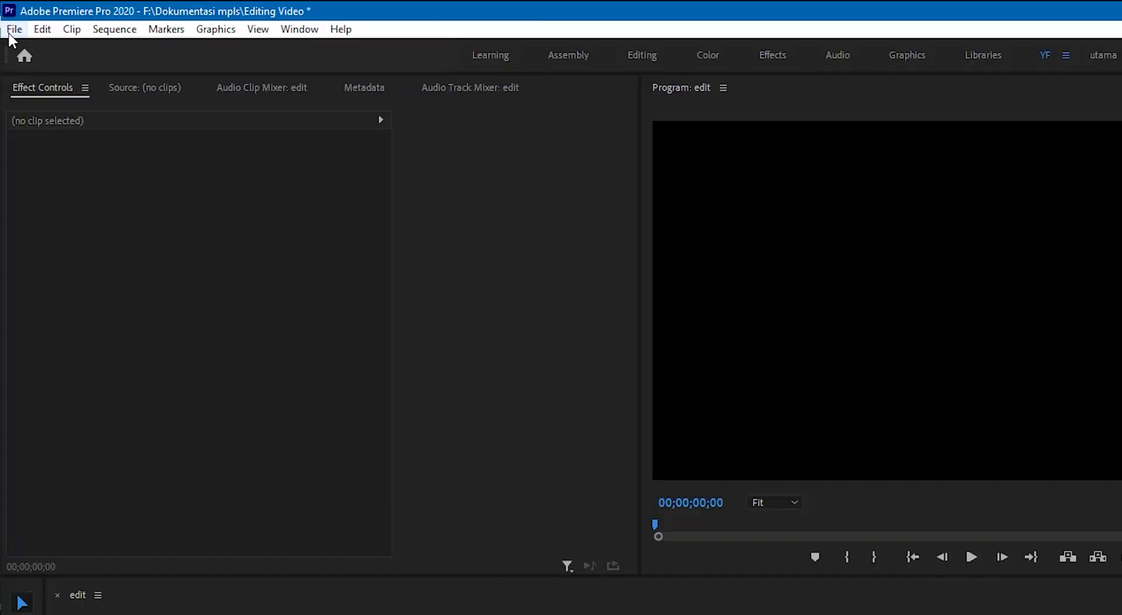
pyautogui.click(16, 32)
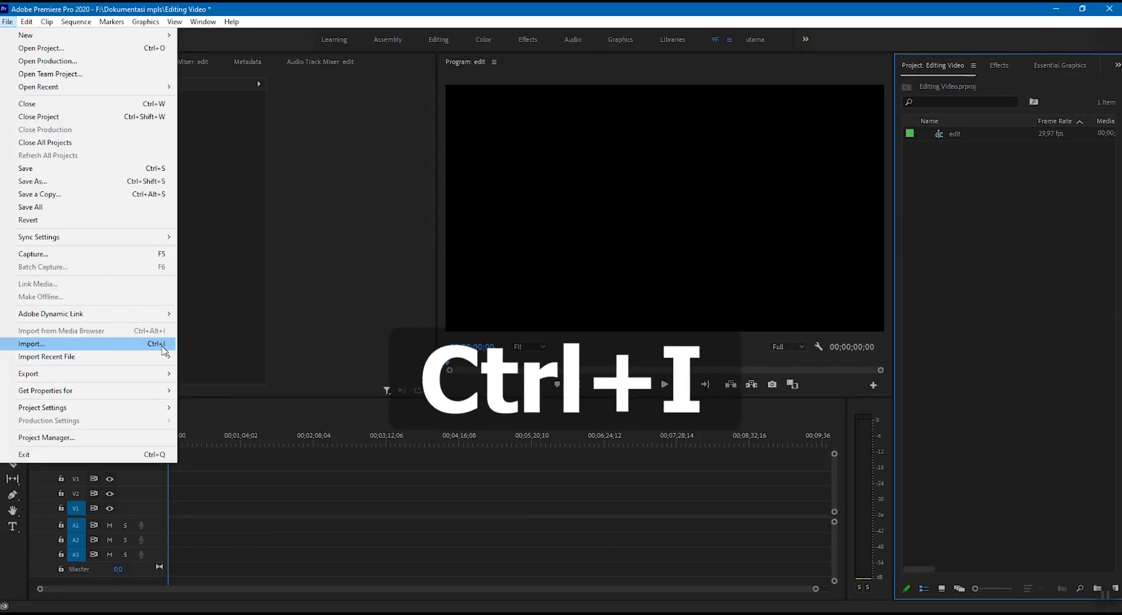
pyautogui.click(29, 344)
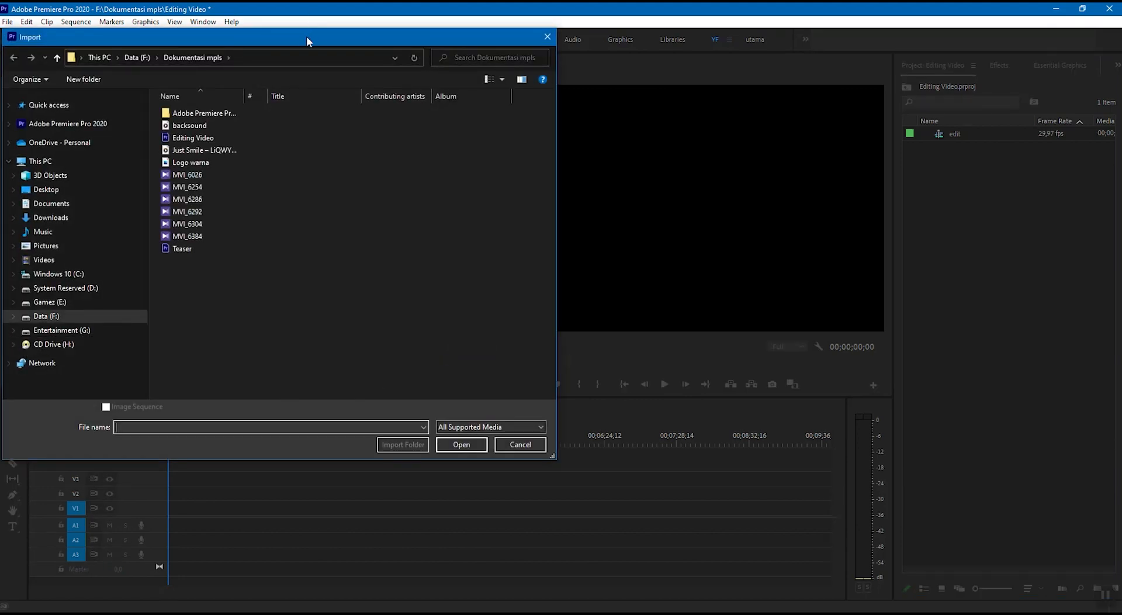
pyautogui.moveTo(304, 41); pyautogui.dragTo(362, 46)
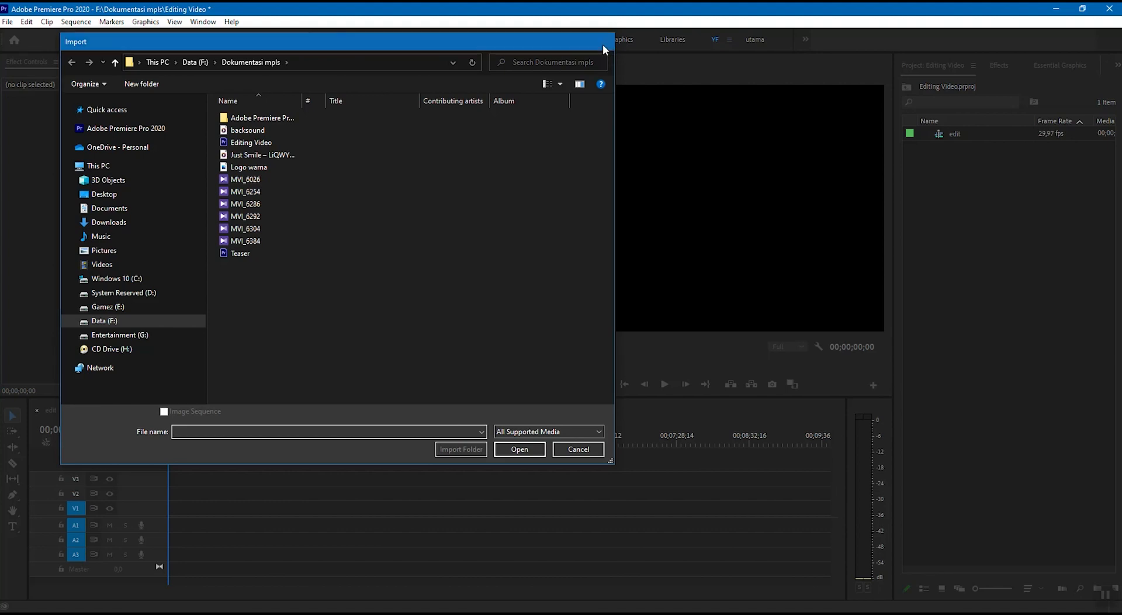
pyautogui.click(604, 44)
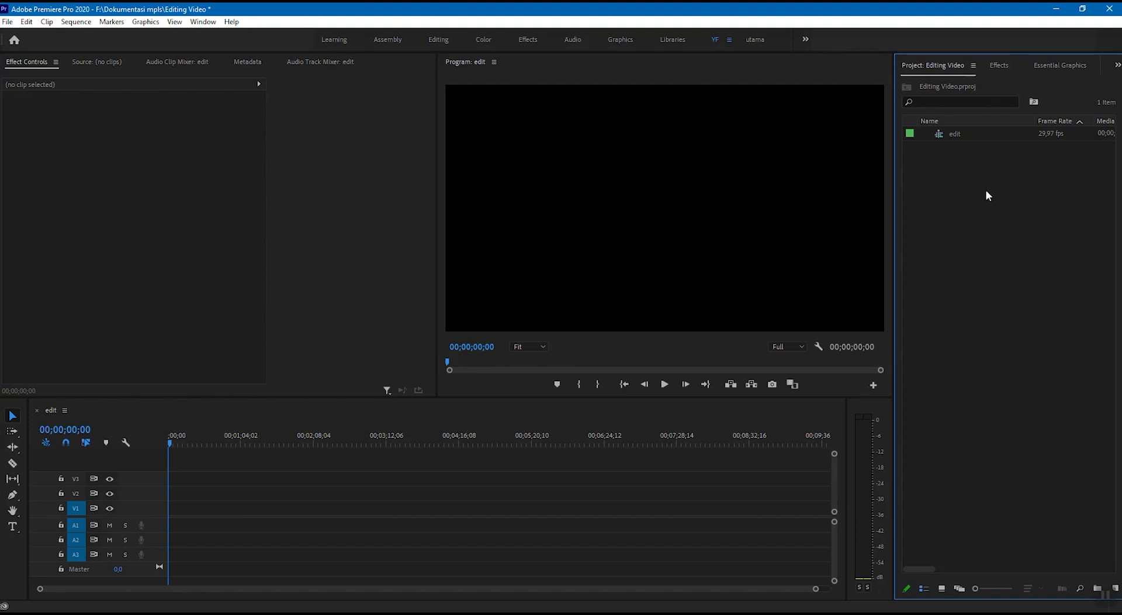
pyautogui.rightClick(946, 172)
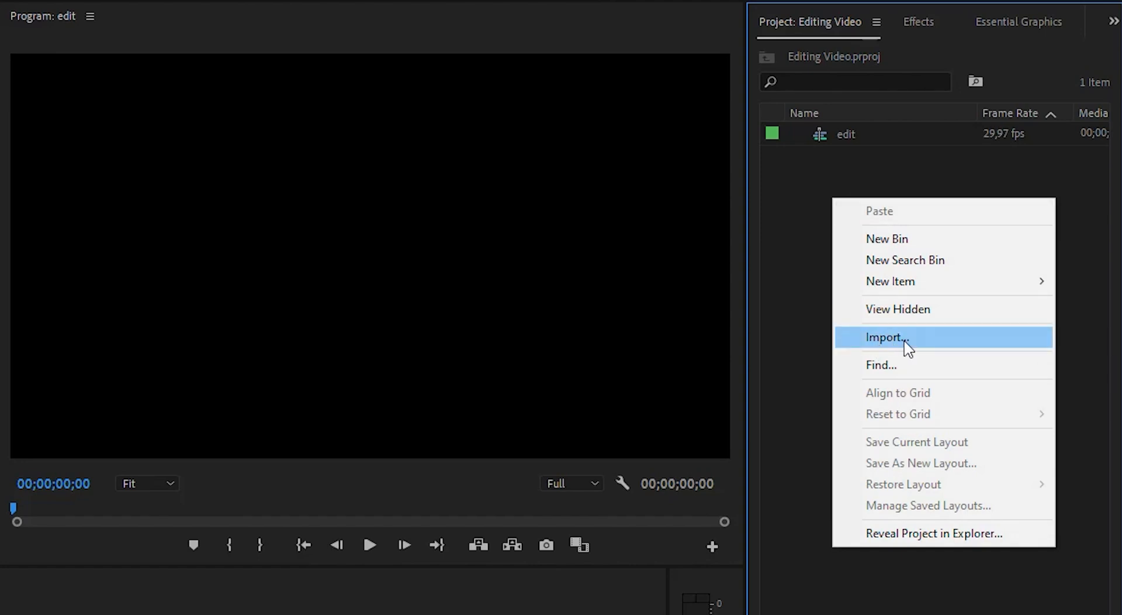
pyautogui.click(866, 180)
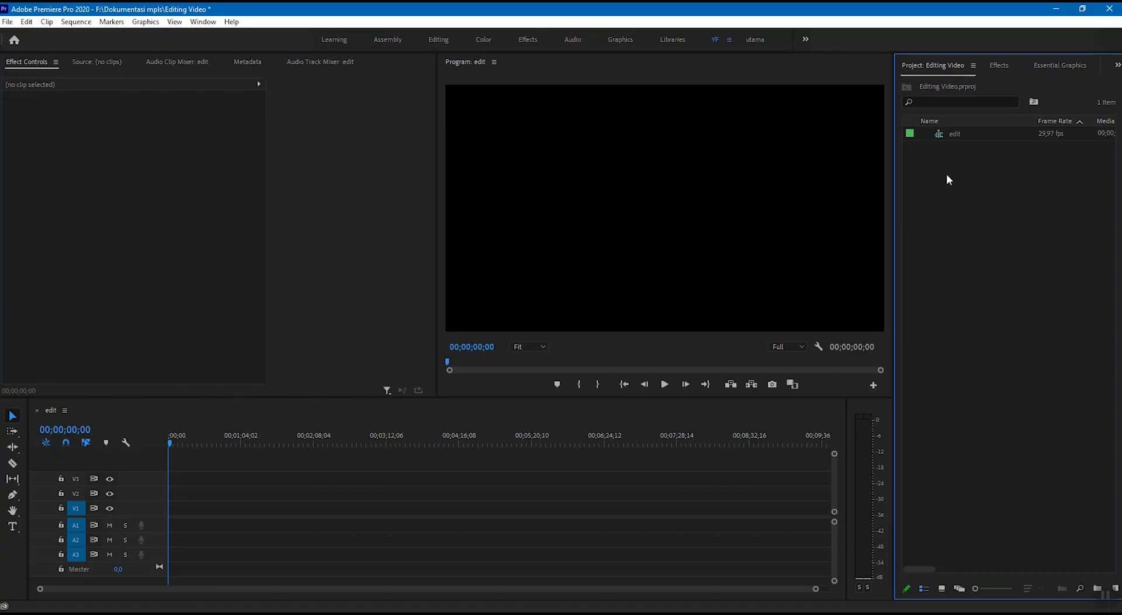
pyautogui.doubleClick(951, 208)
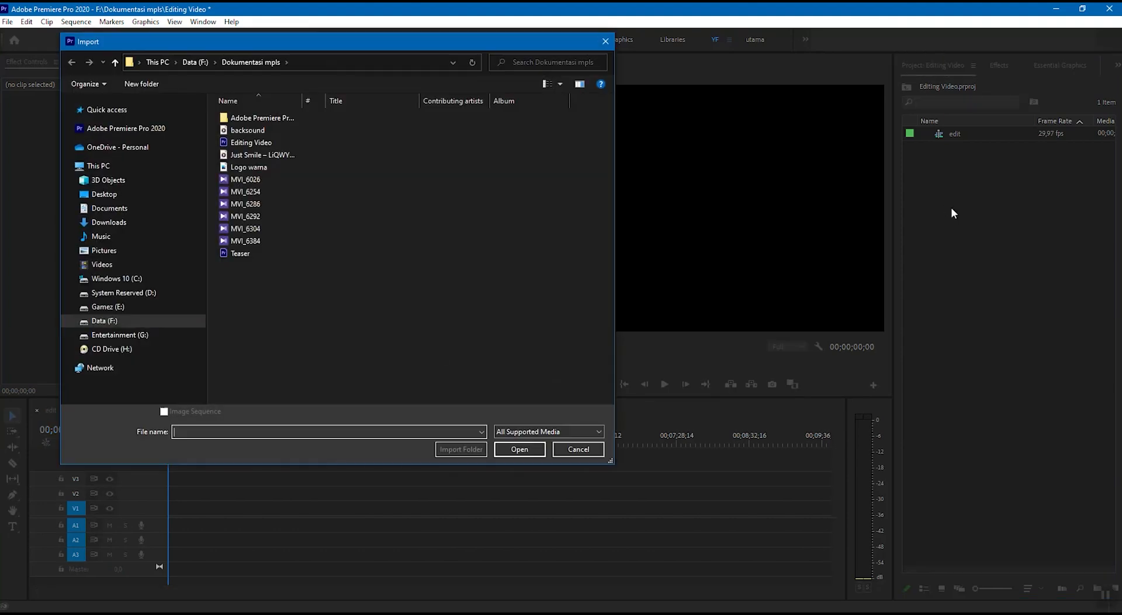
pyautogui.moveTo(448, 42); pyautogui.dragTo(610, 89)
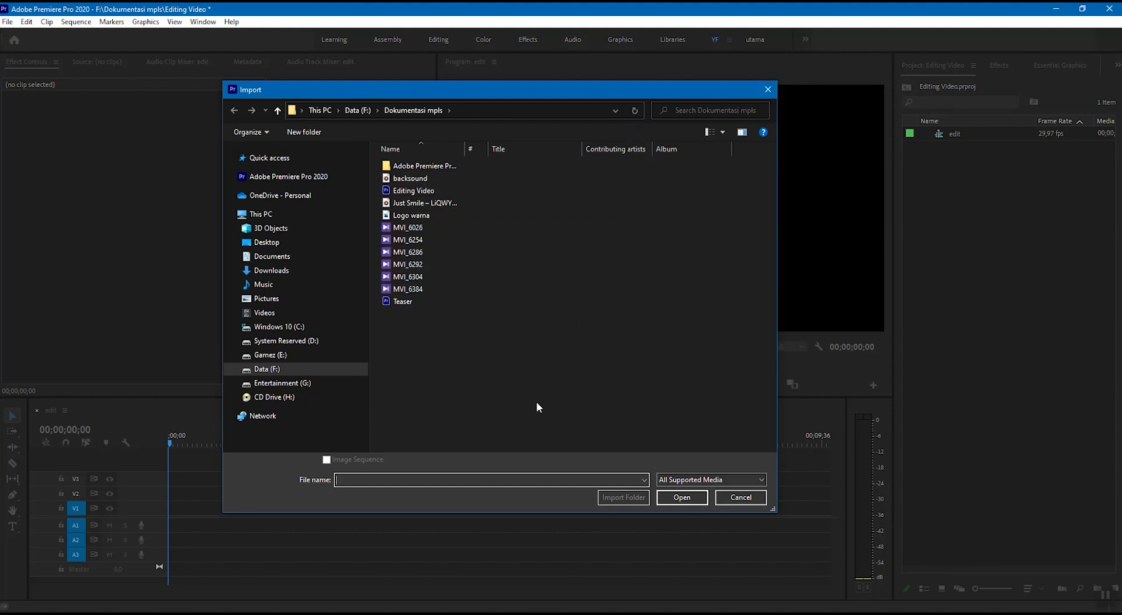
pyautogui.click(766, 88)
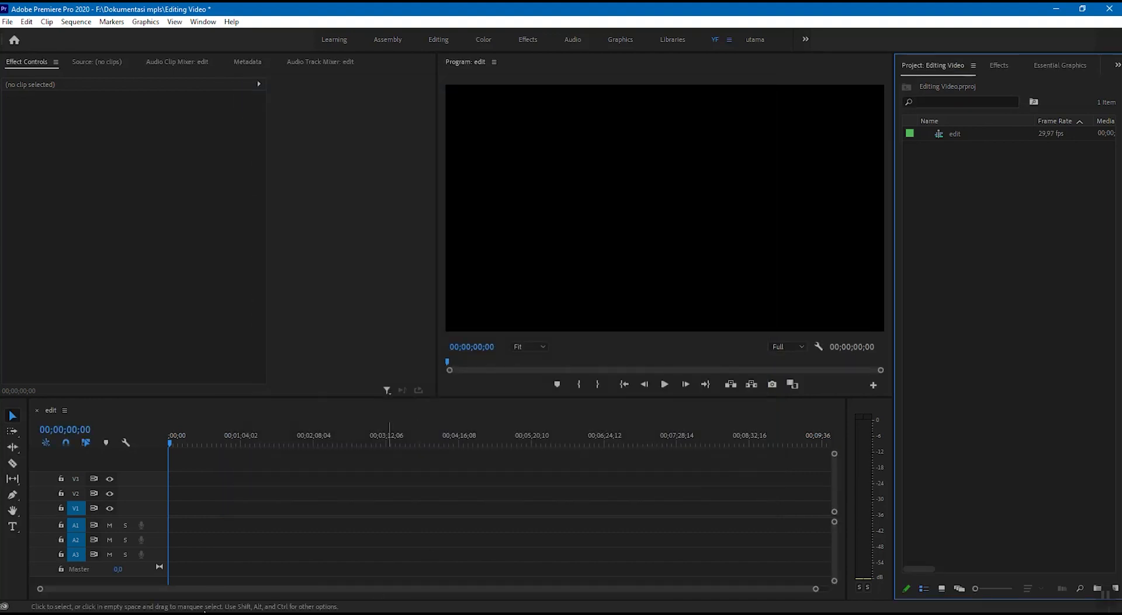
# Step: Switch to File Explorer and bring the MVI_6026 clip from the Dokumentasi mpls folder on drive F: into the project
pyautogui.click(274, 543)
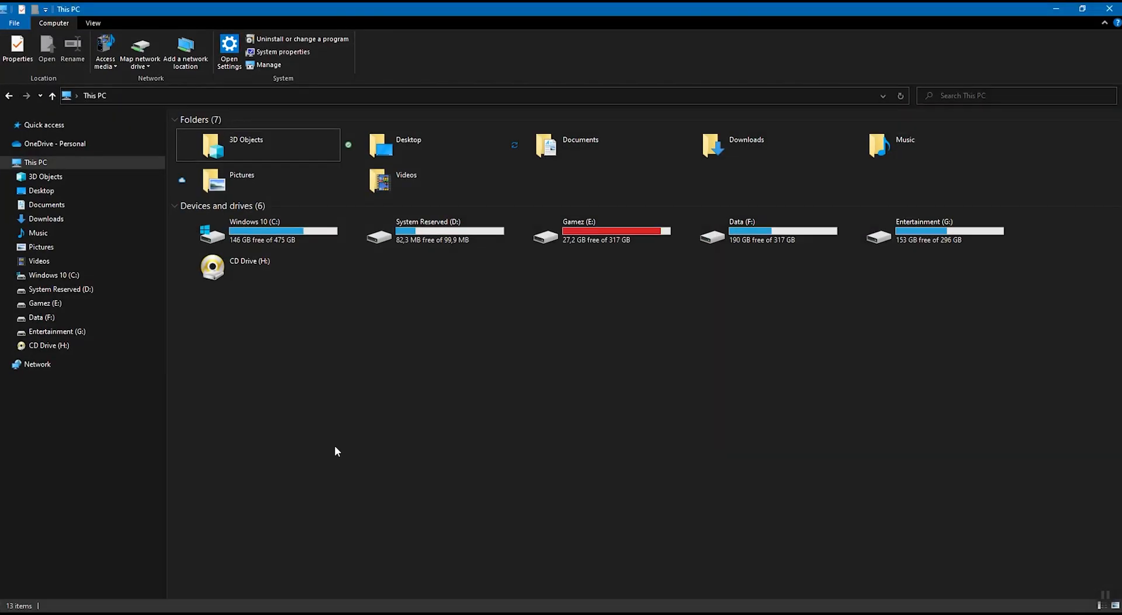
pyautogui.click(42, 318)
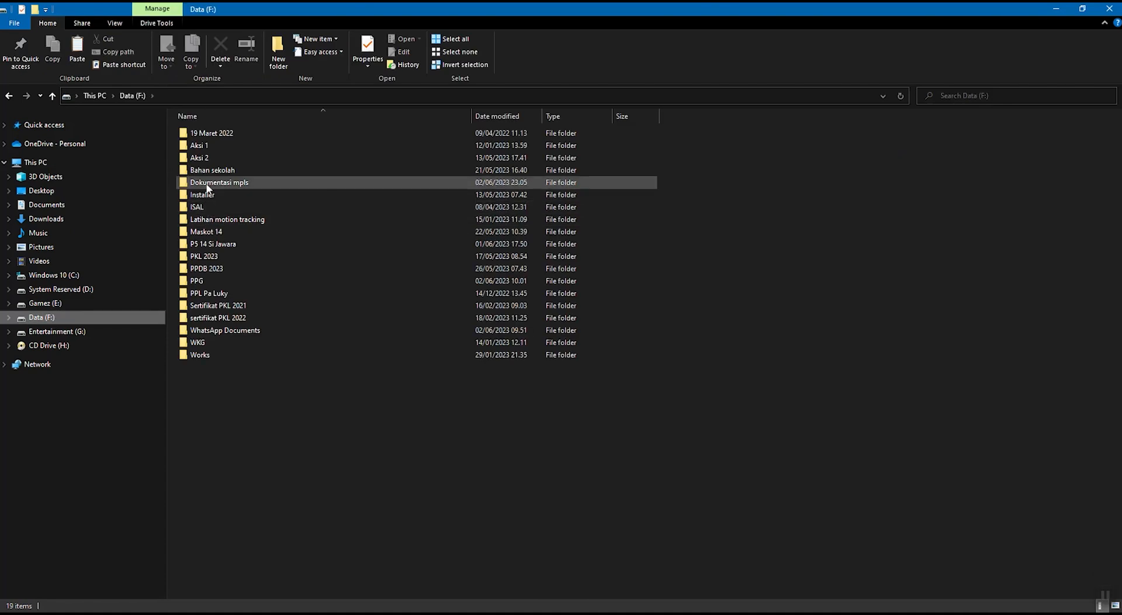
pyautogui.doubleClick(215, 184)
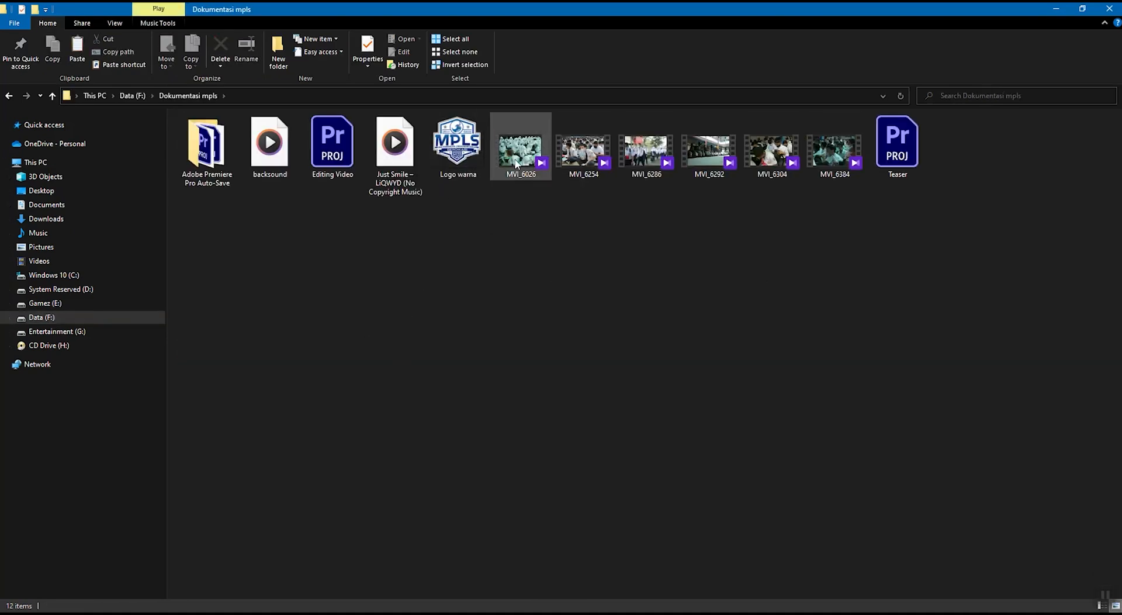
pyautogui.moveTo(519, 163); pyautogui.dragTo(966, 254)
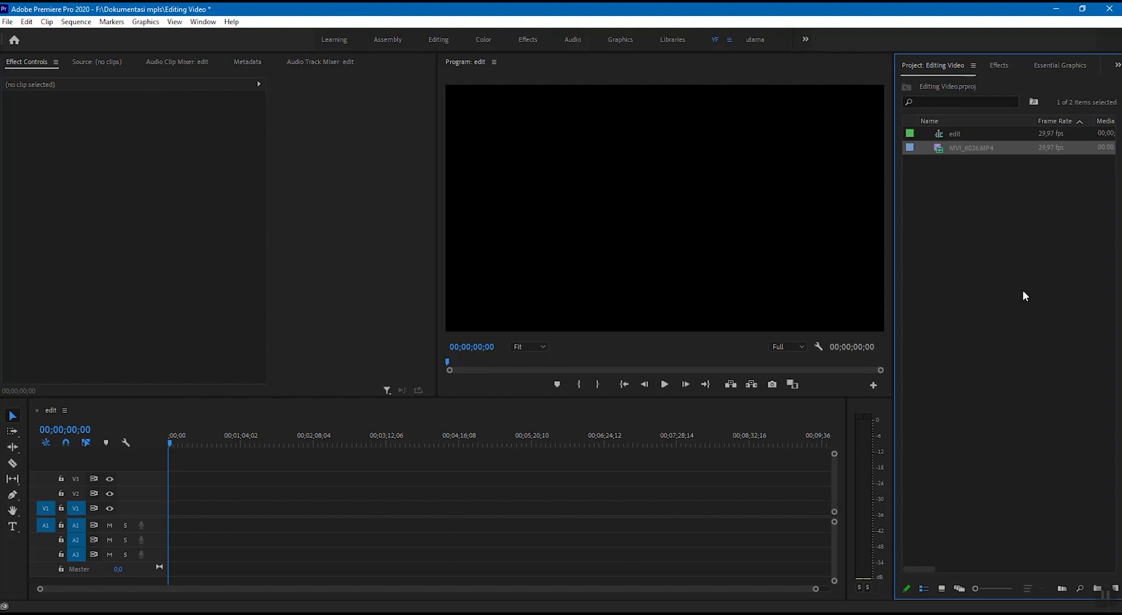
pyautogui.click(1020, 283)
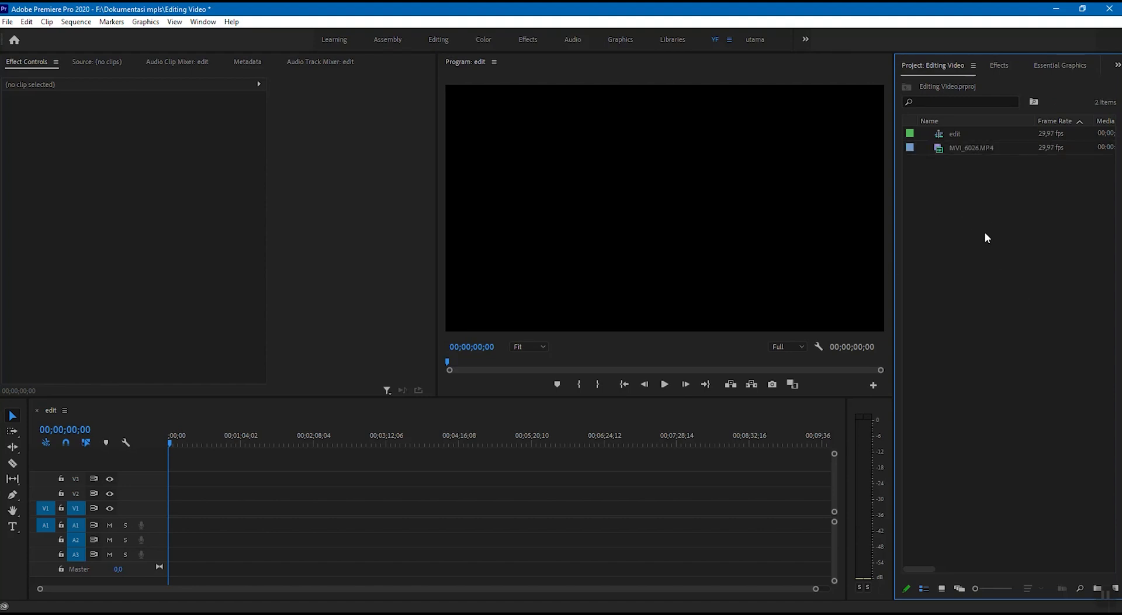
# Step: Import Logo warna, backsound, Just Smile – LiQWYD and the clips MVI_6254, MVI_6286, MVI_6292, MVI_6304 and MVI_6384 from the Dokumentasi mpls folder
pyautogui.doubleClick(995, 268)
pyautogui.moveTo(575, 92); pyautogui.dragTo(612, 90)
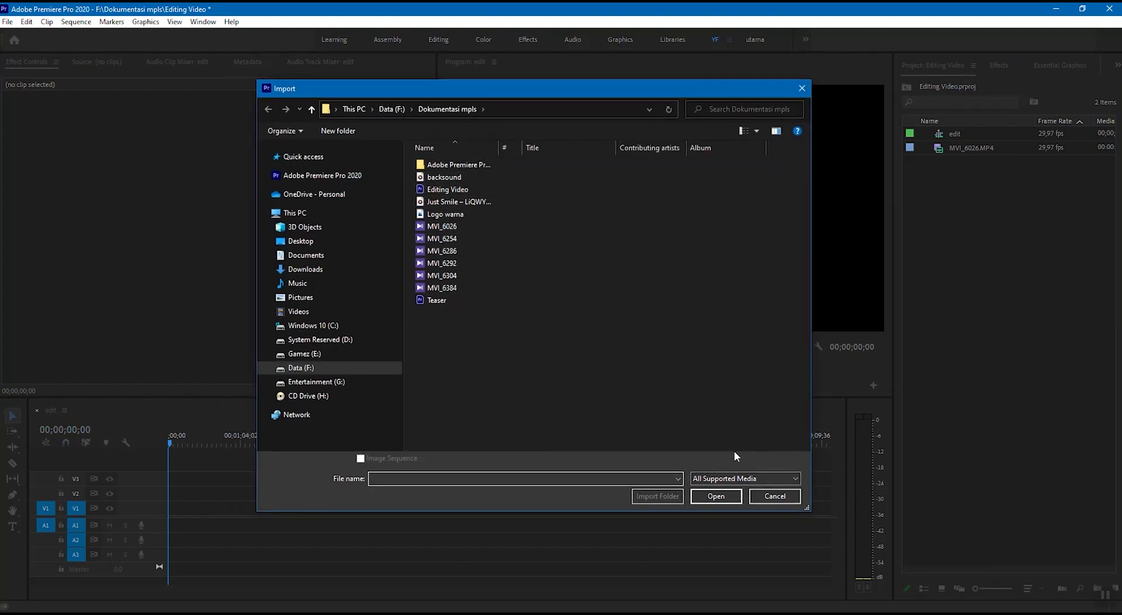
pyautogui.click(741, 131)
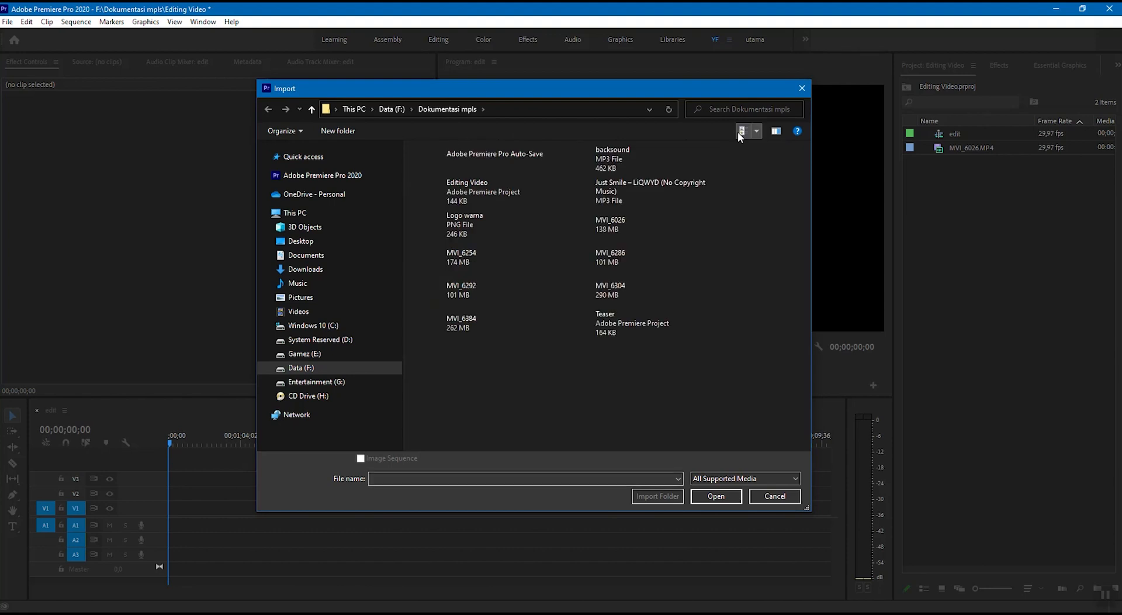
pyautogui.click(472, 229)
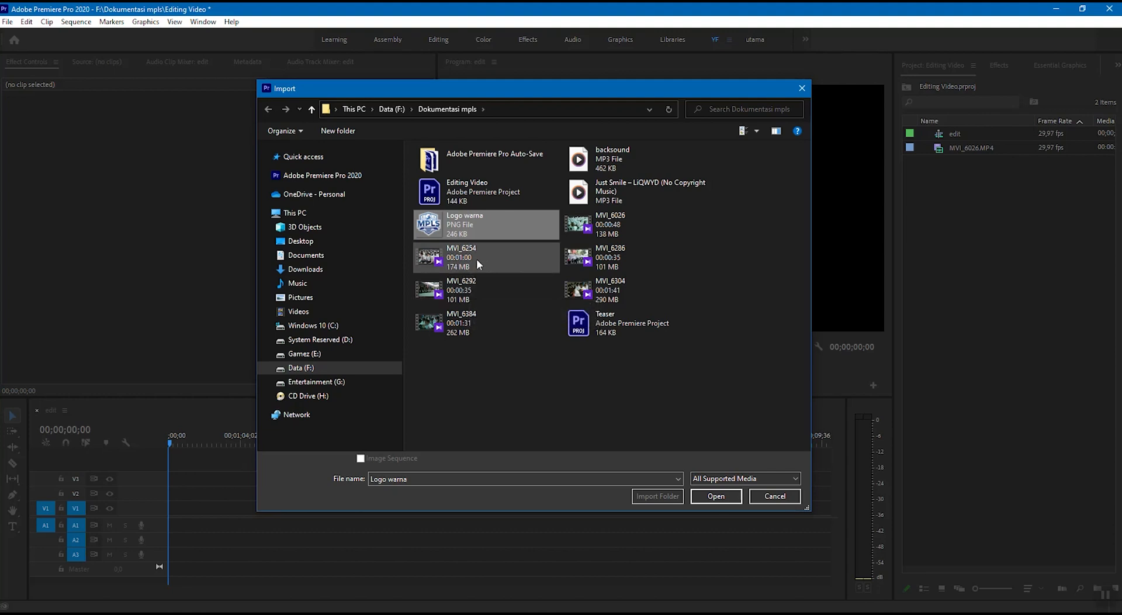
pyautogui.keyDown('ctrl'); pyautogui.click(476, 259); pyautogui.keyUp('ctrl')
pyautogui.keyDown('ctrl'); pyautogui.click(474, 286); pyautogui.keyUp('ctrl')
pyautogui.keyDown('ctrl'); pyautogui.click(471, 322); pyautogui.keyUp('ctrl')
pyautogui.keyDown('ctrl'); pyautogui.click(608, 161); pyautogui.keyUp('ctrl')
pyautogui.keyDown('ctrl'); pyautogui.click(603, 200); pyautogui.keyUp('ctrl')
pyautogui.keyDown('ctrl'); pyautogui.click(606, 228); pyautogui.keyUp('ctrl')
pyautogui.keyDown('ctrl'); pyautogui.click(606, 261); pyautogui.keyUp('ctrl')
pyautogui.keyDown('ctrl'); pyautogui.click(605, 294); pyautogui.keyUp('ctrl')
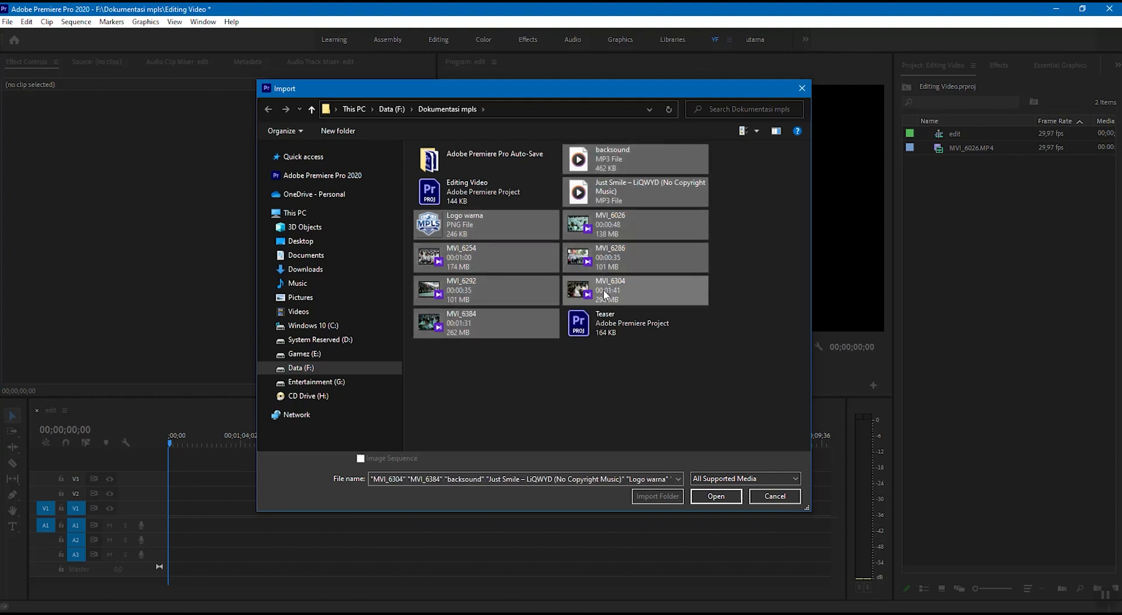
pyautogui.keyDown('ctrl'); pyautogui.click(626, 219); pyautogui.keyUp('ctrl')
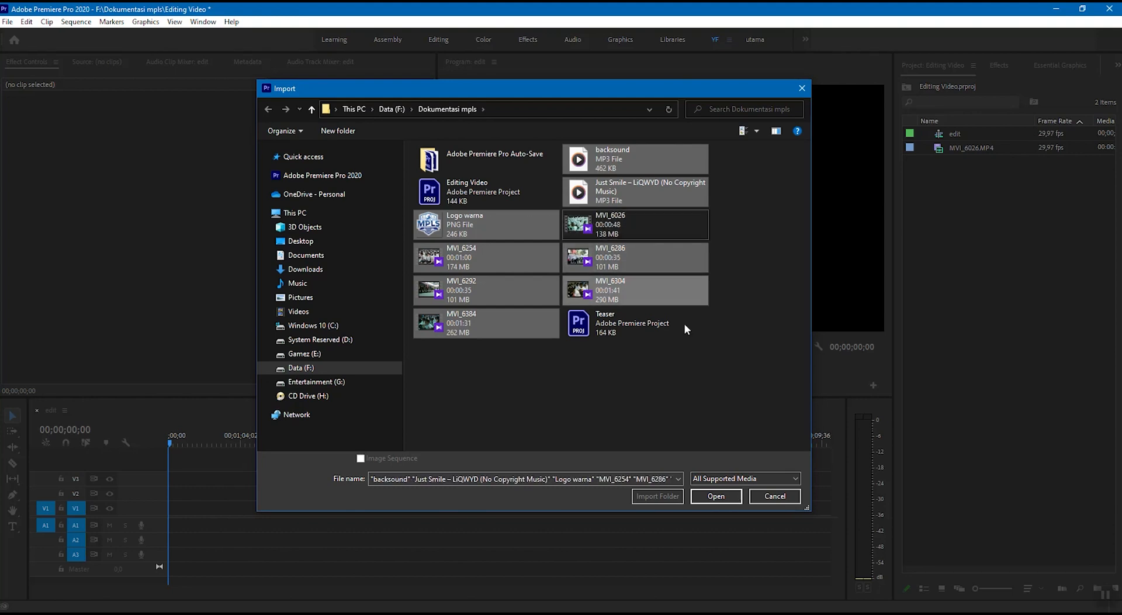
pyautogui.click(724, 496)
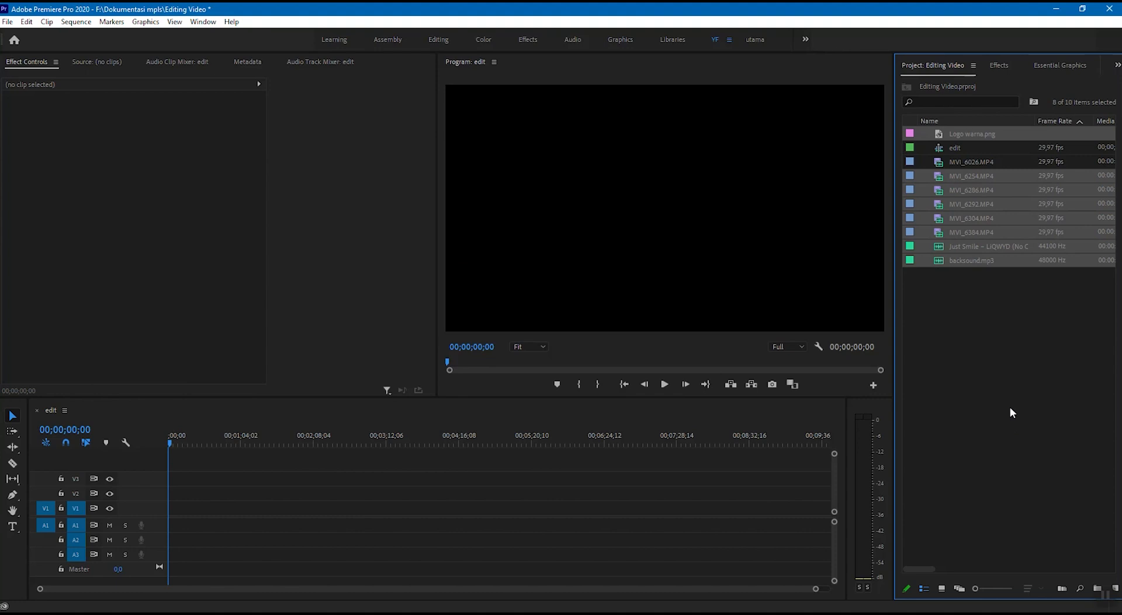
# Step: Place the MVI_6026 clip at the start of video track V1 and move the playhead to 00;00;28;13
pyautogui.click(1010, 405)
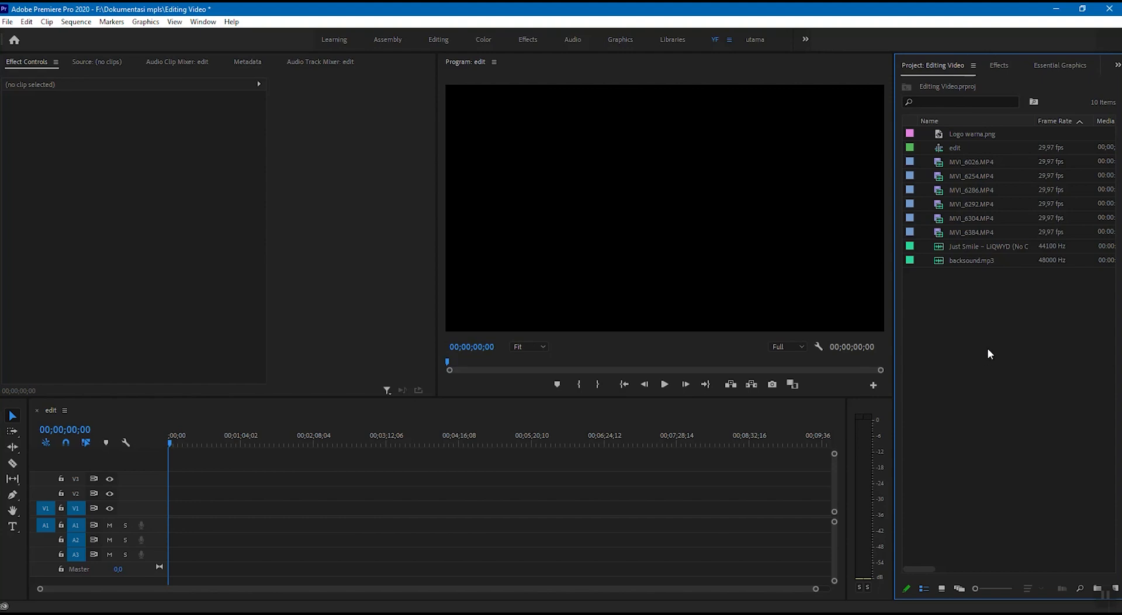
pyautogui.click(937, 161)
pyautogui.click(949, 378)
pyautogui.click(955, 163)
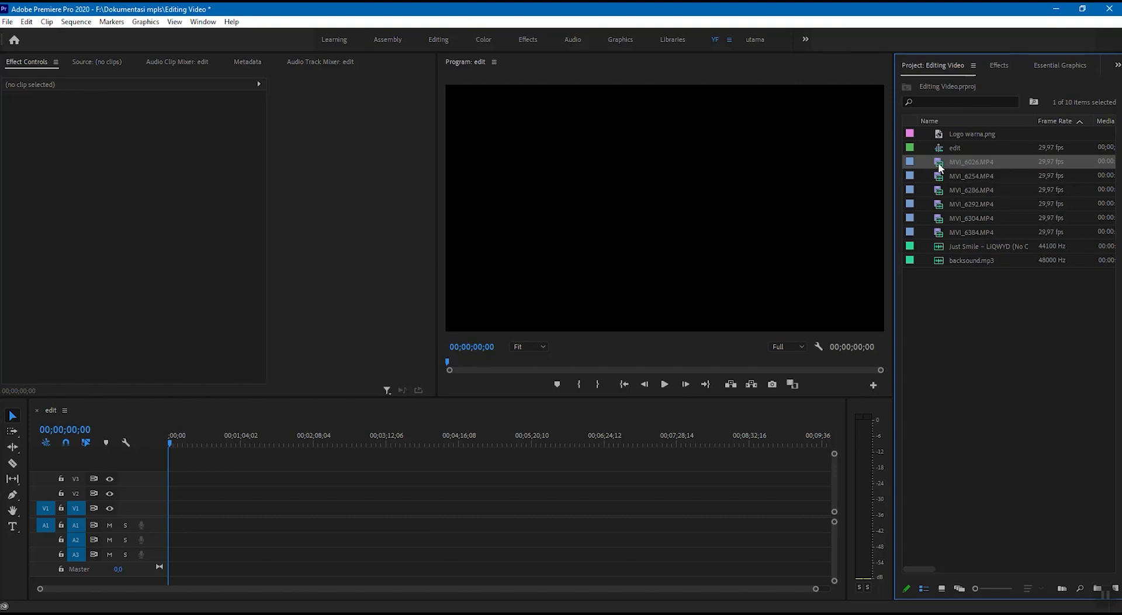
pyautogui.moveTo(941, 161); pyautogui.dragTo(166, 510)
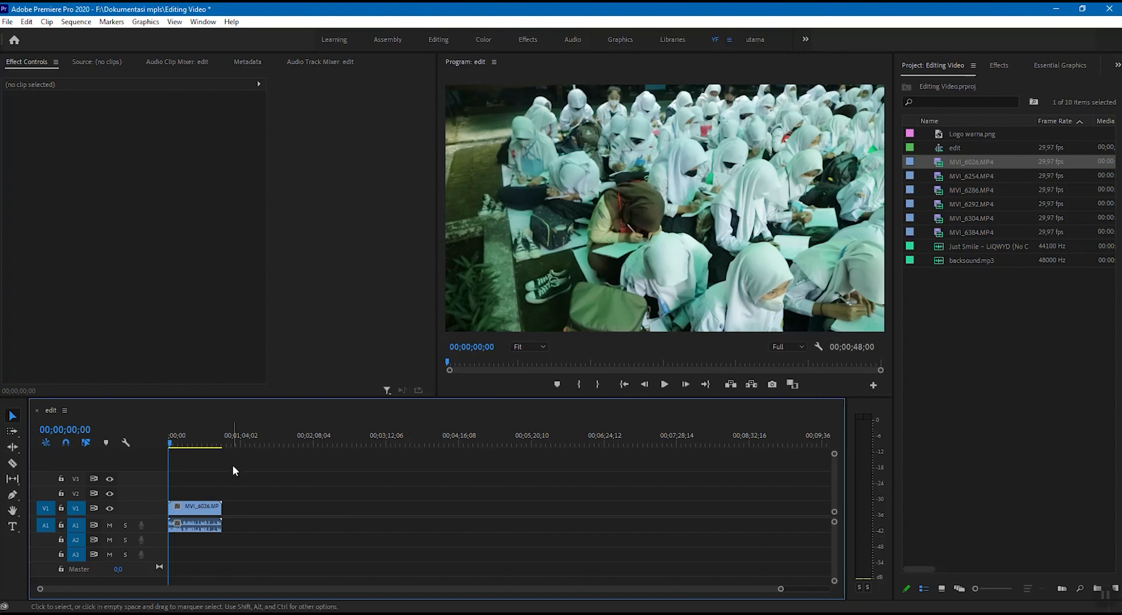
pyautogui.moveTo(170, 442); pyautogui.dragTo(201, 444)
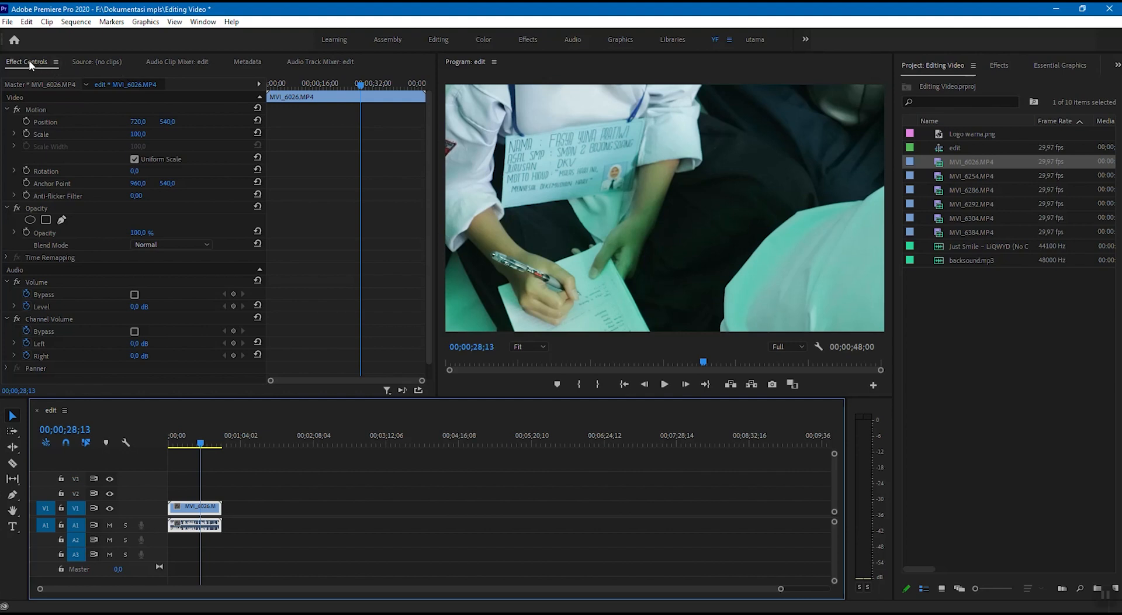
pyautogui.click(204, 22)
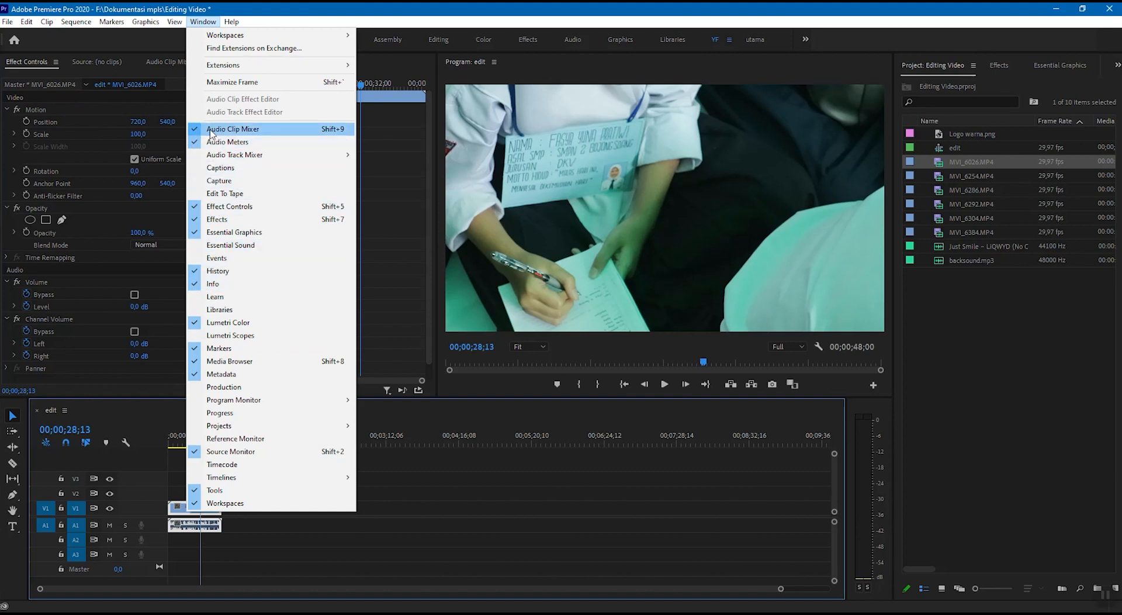
pyautogui.click(204, 185)
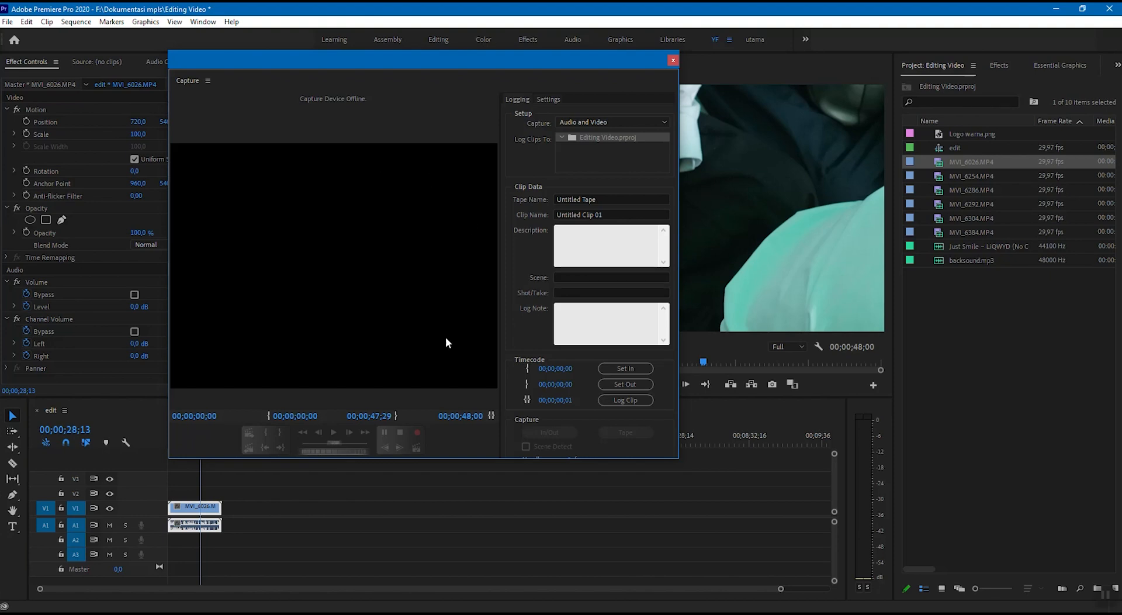
pyautogui.moveTo(450, 60); pyautogui.dragTo(347, 159)
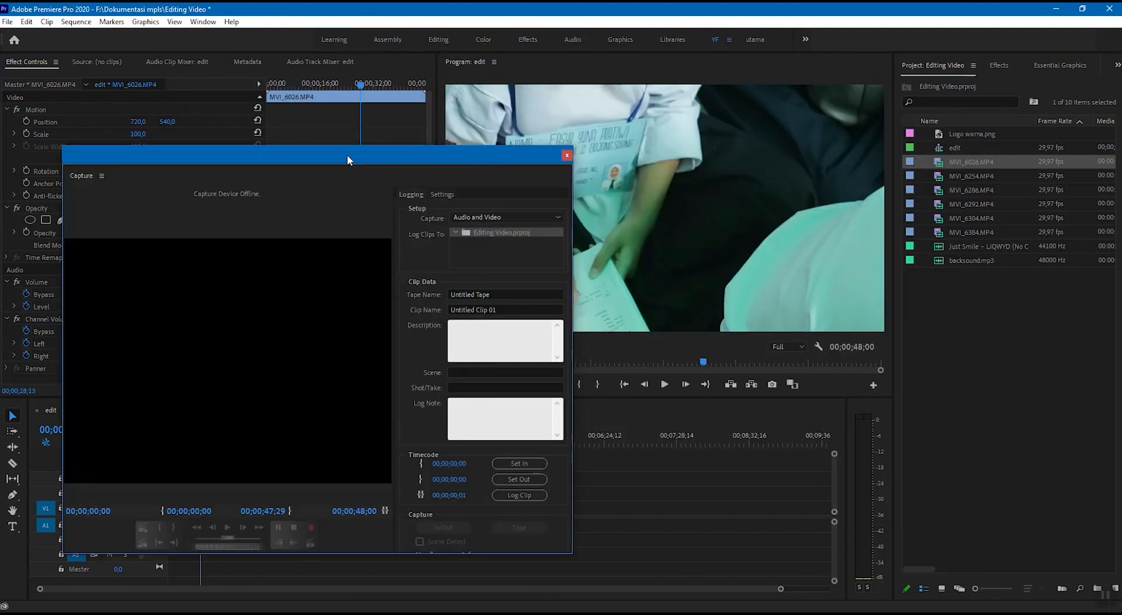
pyautogui.click(565, 155)
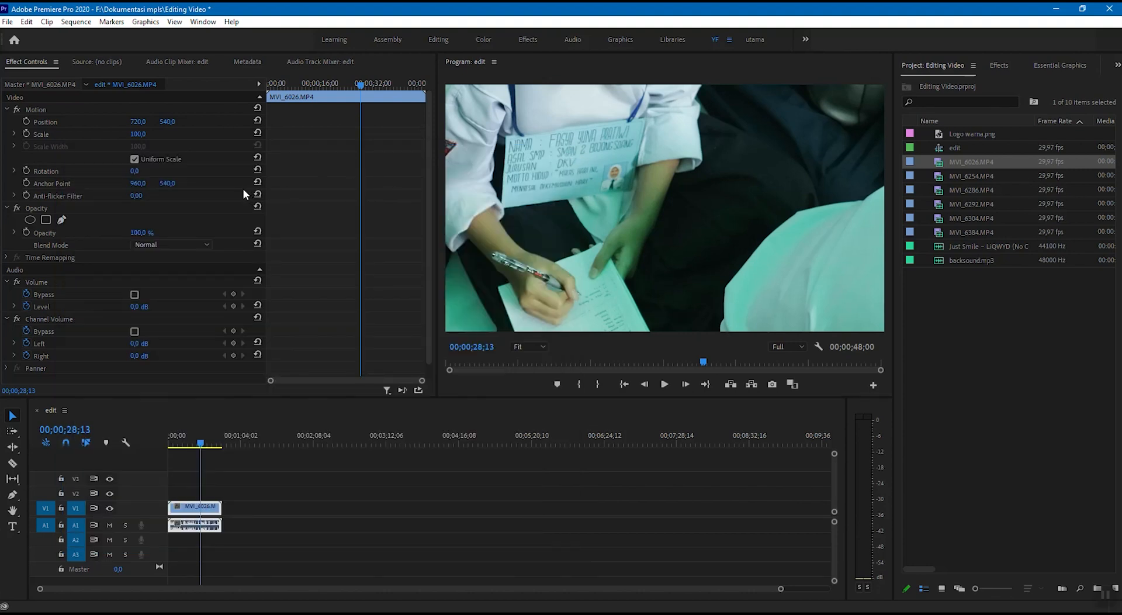
# Step: Select the MVI_6026 clip in the sequence and examine its motion, opacity and volume settings in Effect Controls
pyautogui.click(31, 61)
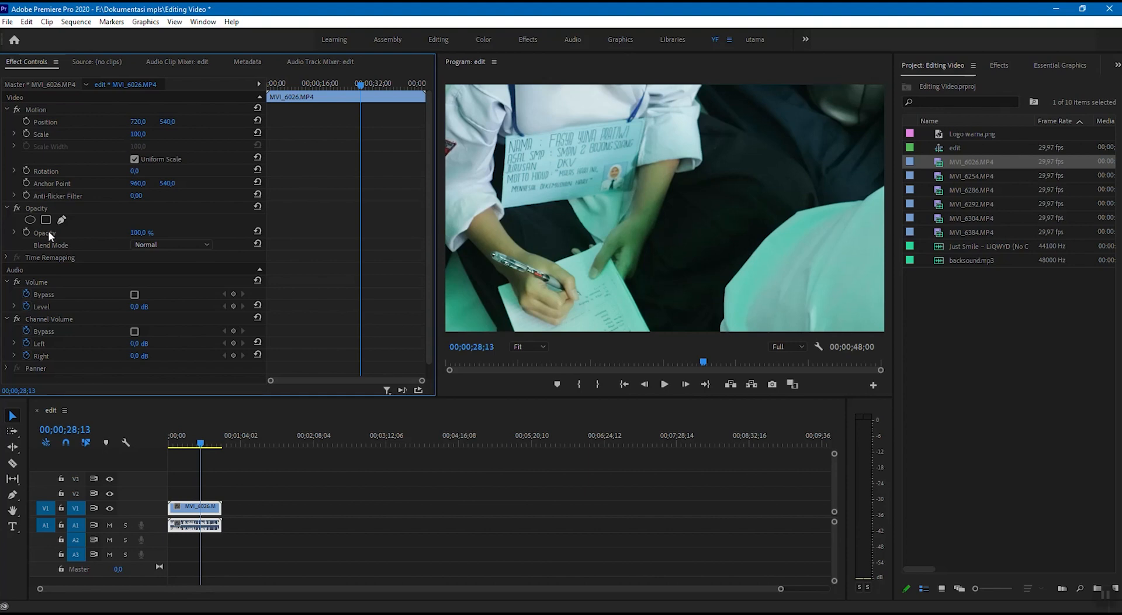
pyautogui.click(198, 507)
pyautogui.click(243, 499)
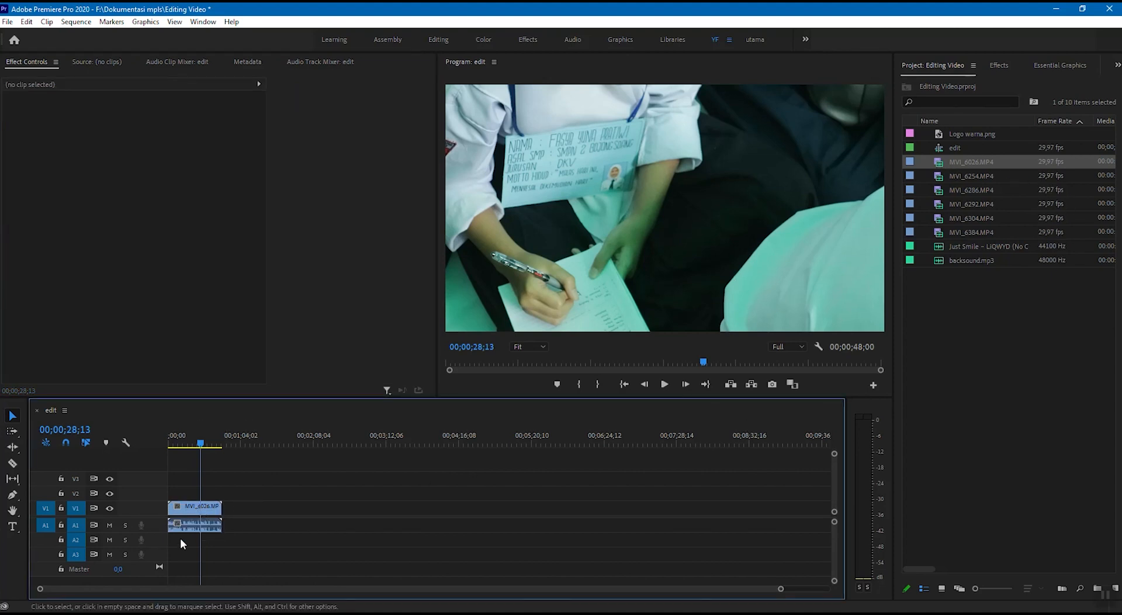
pyautogui.click(192, 509)
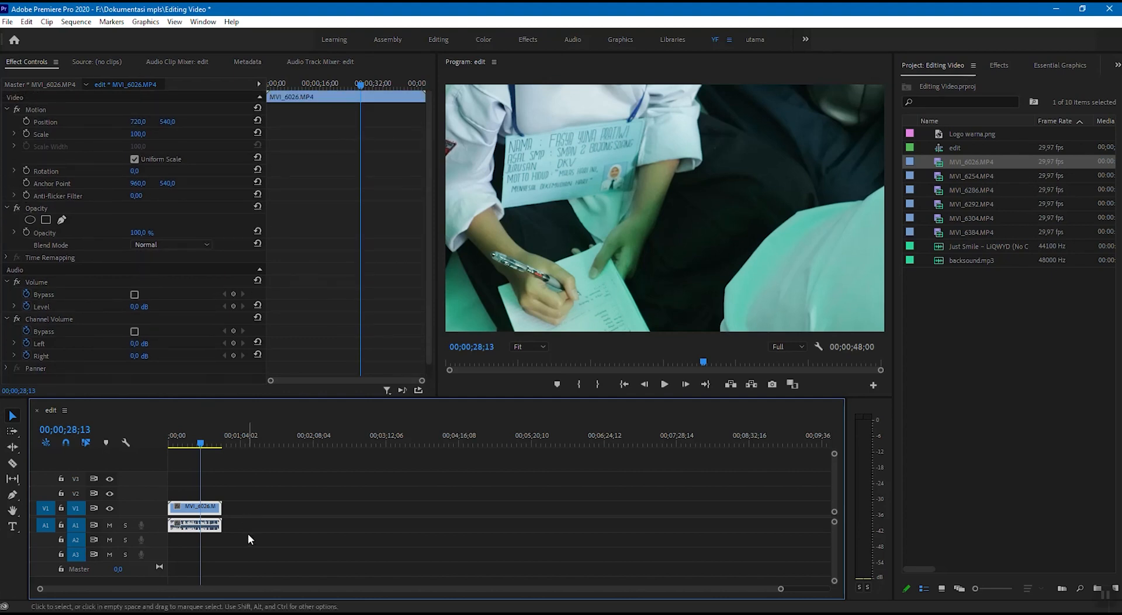
# Step: Scrub back through the MVI_6026 footage to preview it, leaving the playhead at 00;00;13;29
pyautogui.moveTo(201, 446); pyautogui.dragTo(192, 447)
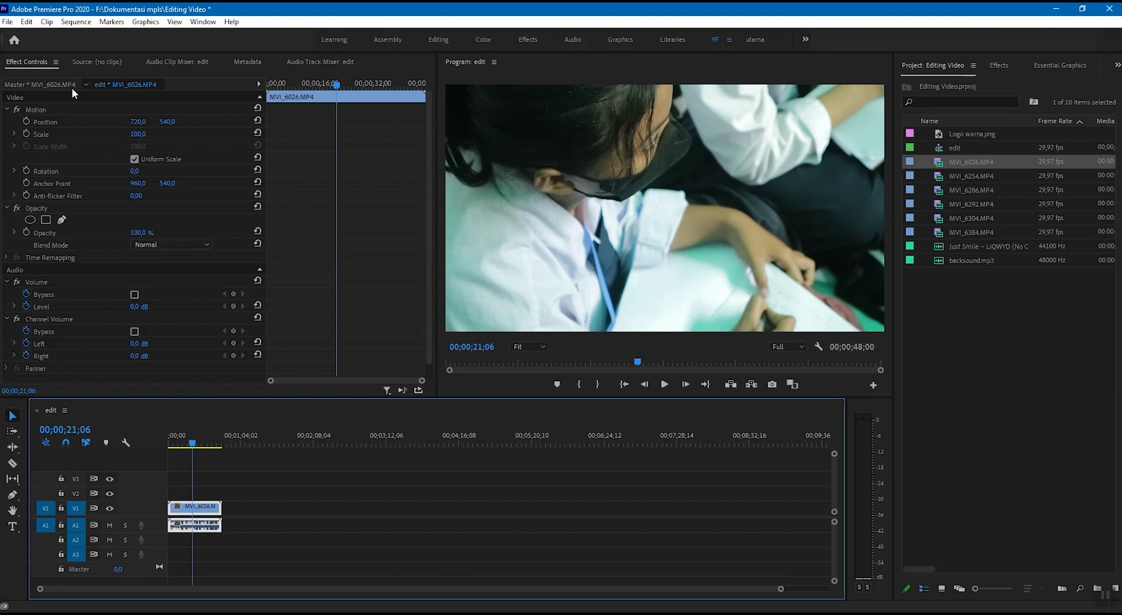
pyautogui.moveTo(191, 448); pyautogui.dragTo(190, 448)
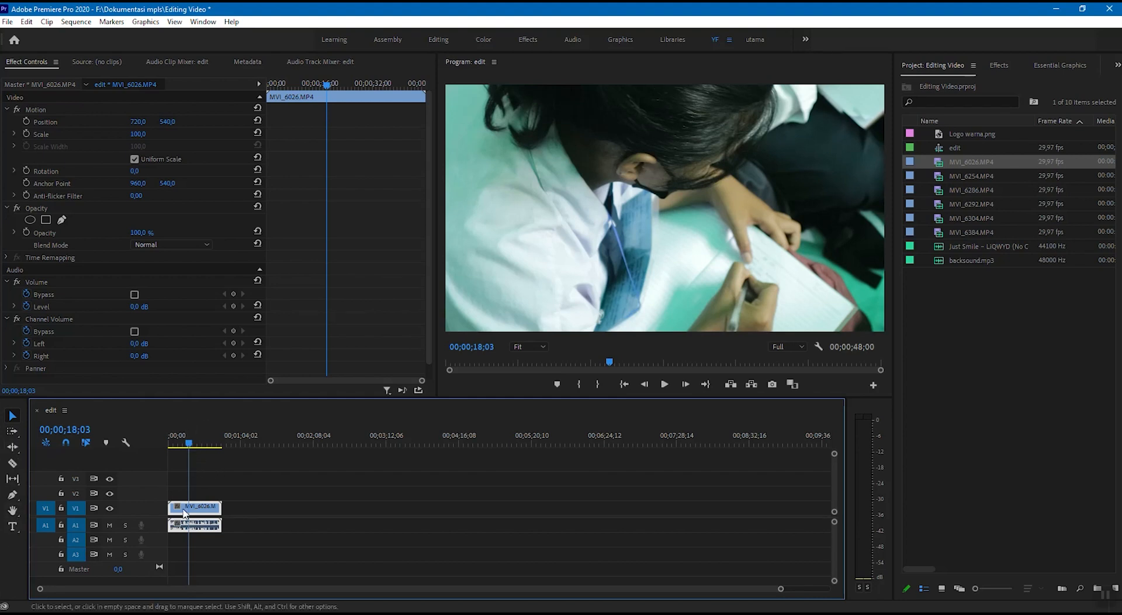
pyautogui.moveTo(189, 447)
pyautogui.mouseDown()
pyautogui.moveTo(198, 447)
pyautogui.moveTo(181, 448)
pyautogui.mouseUp()
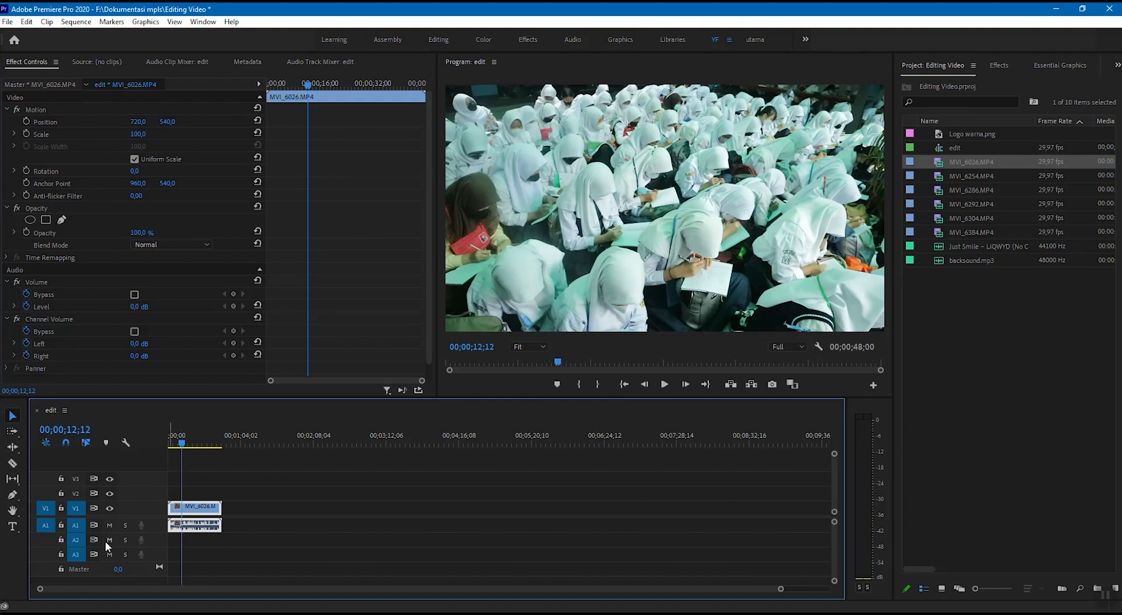
pyautogui.moveTo(182, 448); pyautogui.dragTo(184, 449)
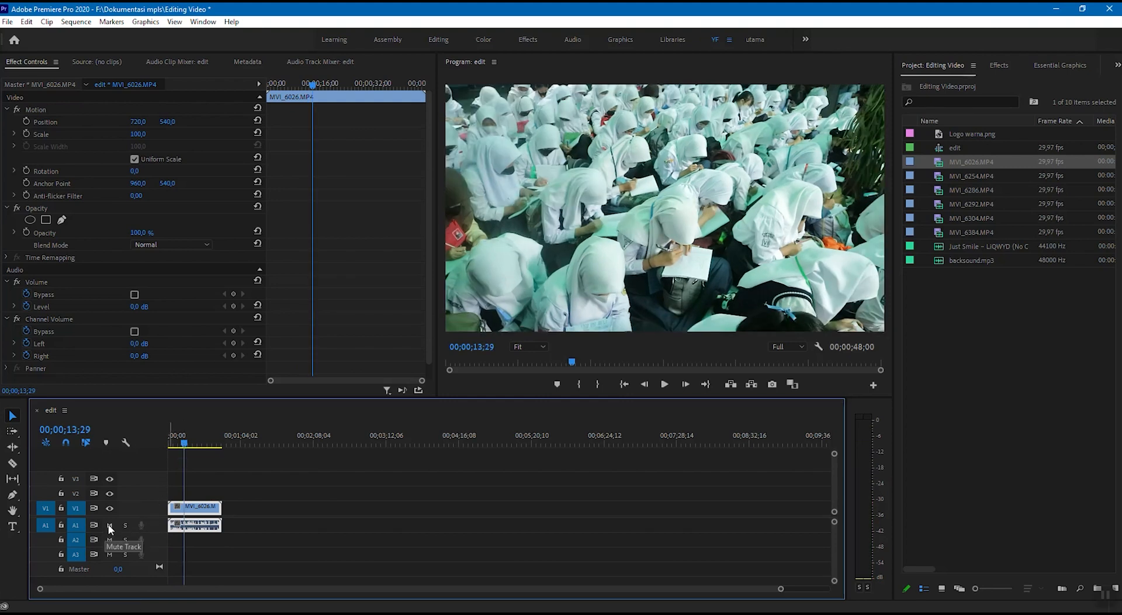
# Step: Mute audio track A1 and scrub the playhead to 00;00;12;28
pyautogui.click(109, 525)
pyautogui.click(185, 446)
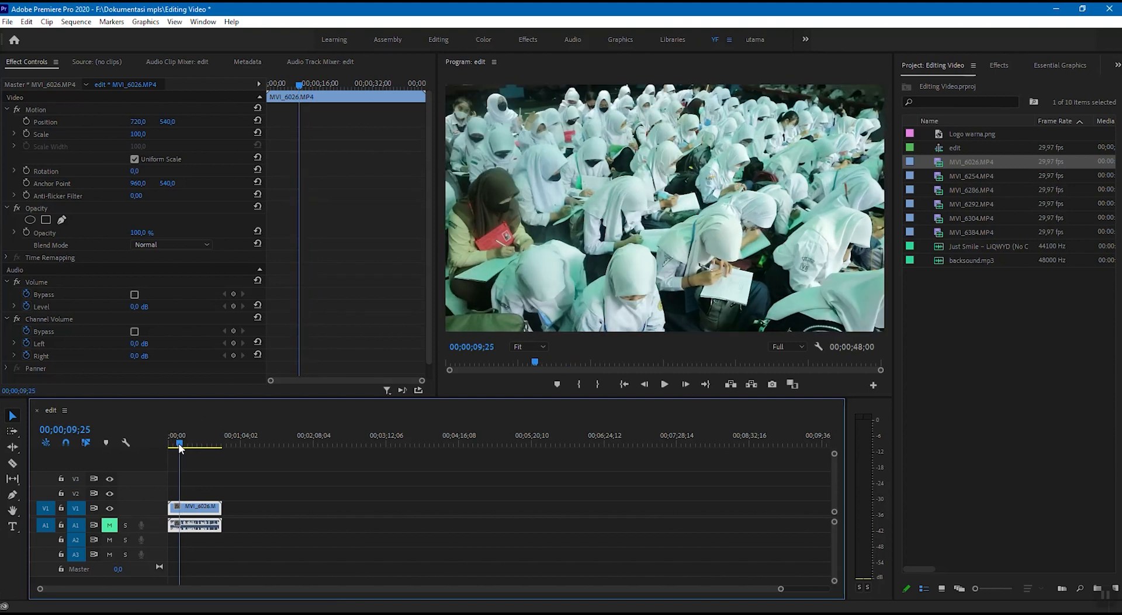
pyautogui.moveTo(185, 446); pyautogui.dragTo(183, 449)
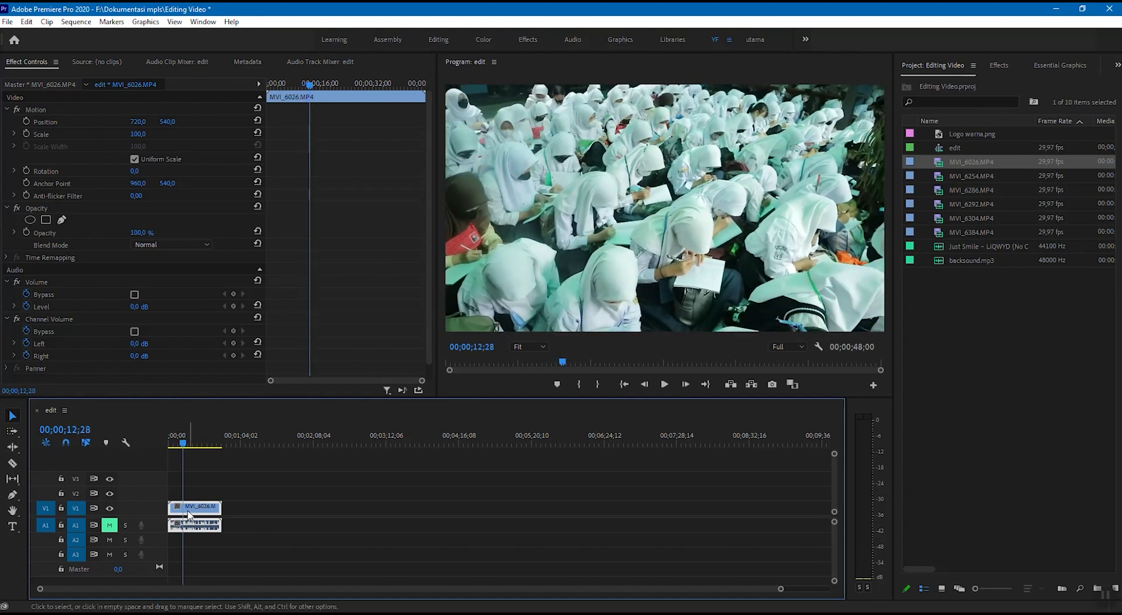
# Step: Split the MVI_6026 clip with the Razor tool near 00;00;13;29 and again near 00;00;36;05
pyautogui.click(13, 465)
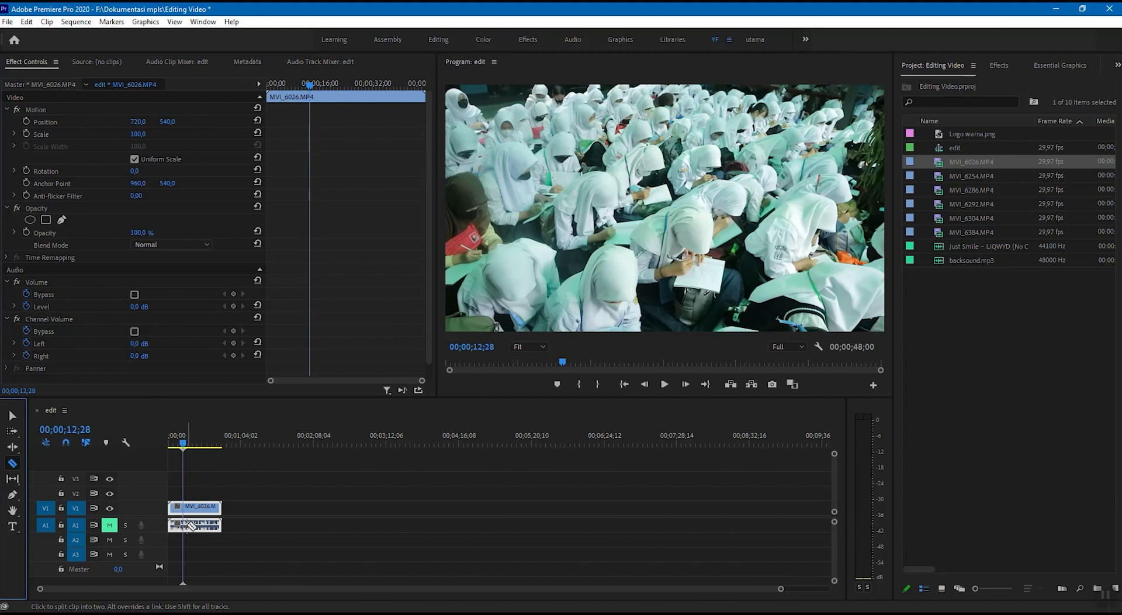
pyautogui.moveTo(181, 447); pyautogui.dragTo(162, 440)
pyautogui.press('space')
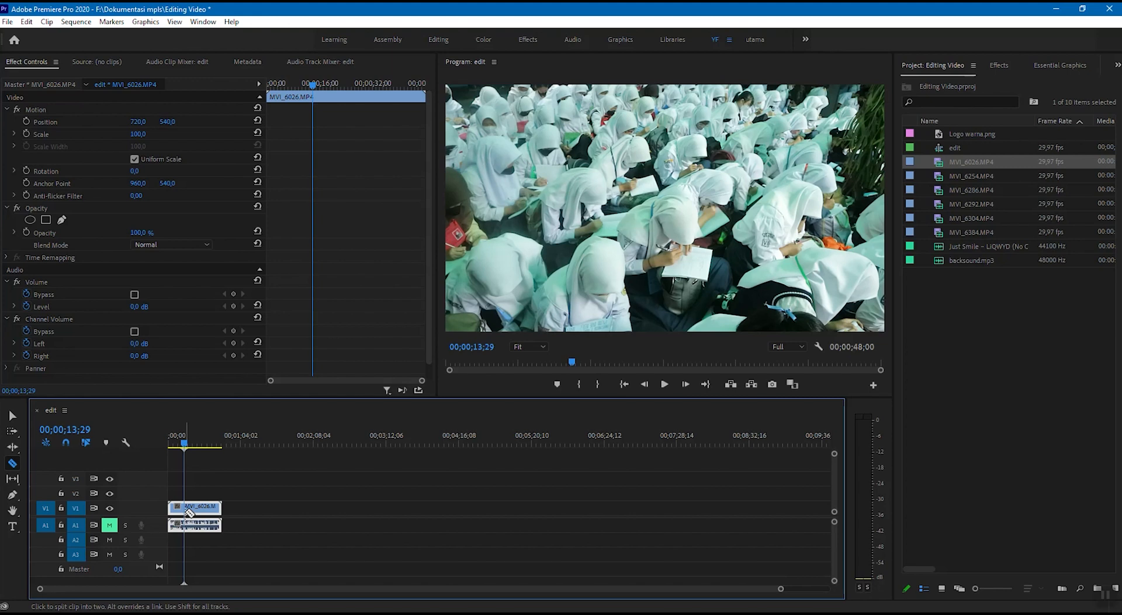
pyautogui.click(186, 511)
pyautogui.moveTo(184, 446); pyautogui.dragTo(209, 443)
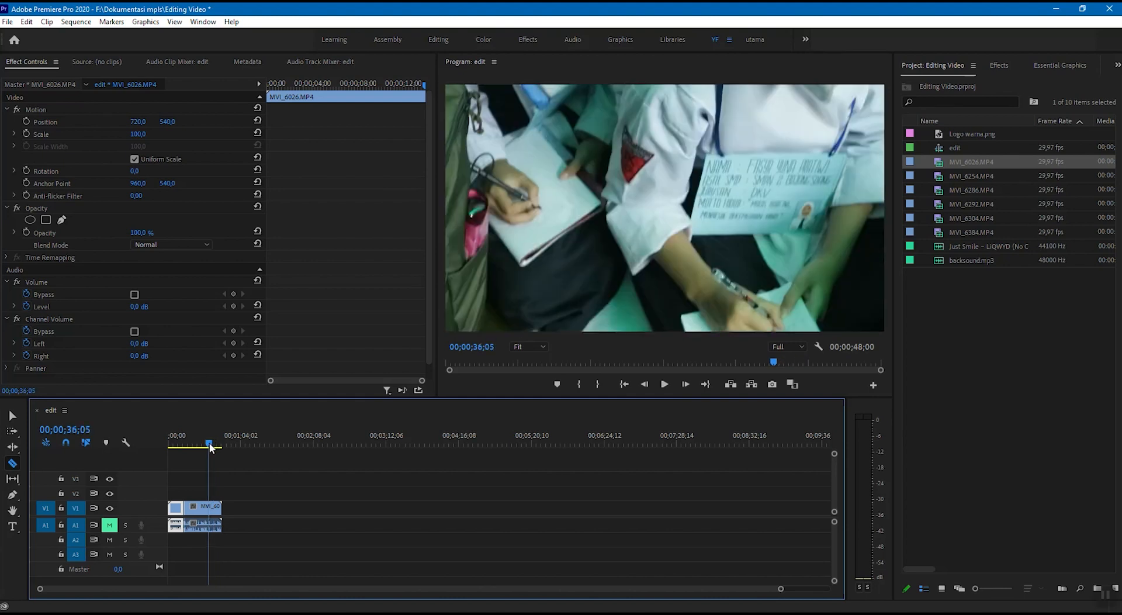
pyautogui.click(211, 511)
# Step: Switch to the Selection tool and select each of the three MVI_6026 segments in turn to check the cuts
pyautogui.click(12, 416)
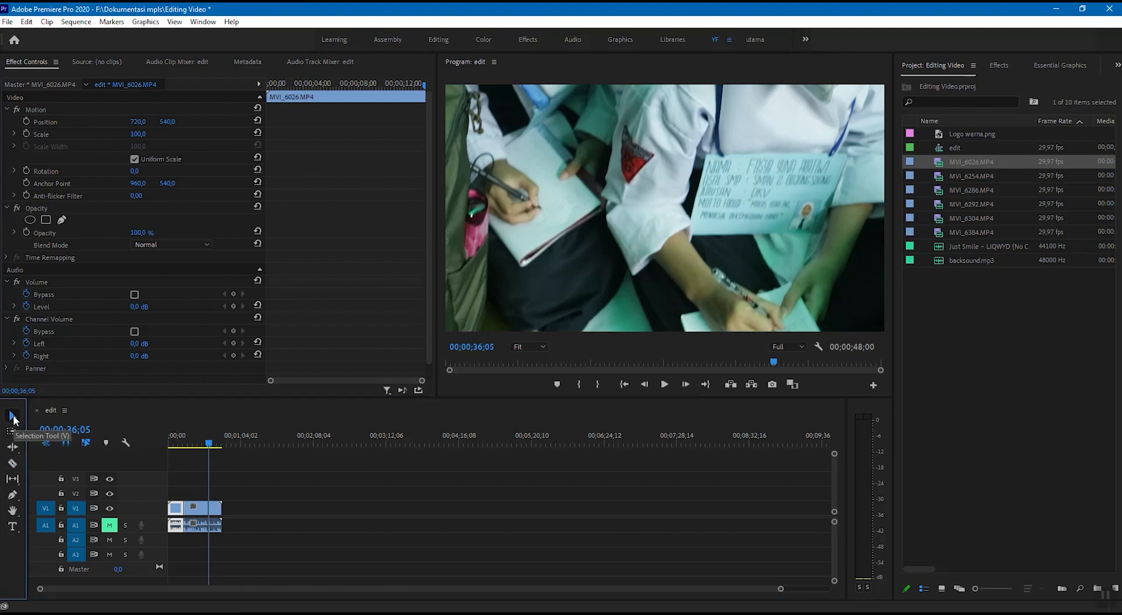
pyautogui.click(204, 513)
pyautogui.click(174, 509)
pyautogui.click(178, 510)
pyautogui.click(203, 511)
pyautogui.click(215, 515)
pyautogui.click(196, 512)
pyautogui.click(175, 510)
pyautogui.click(199, 513)
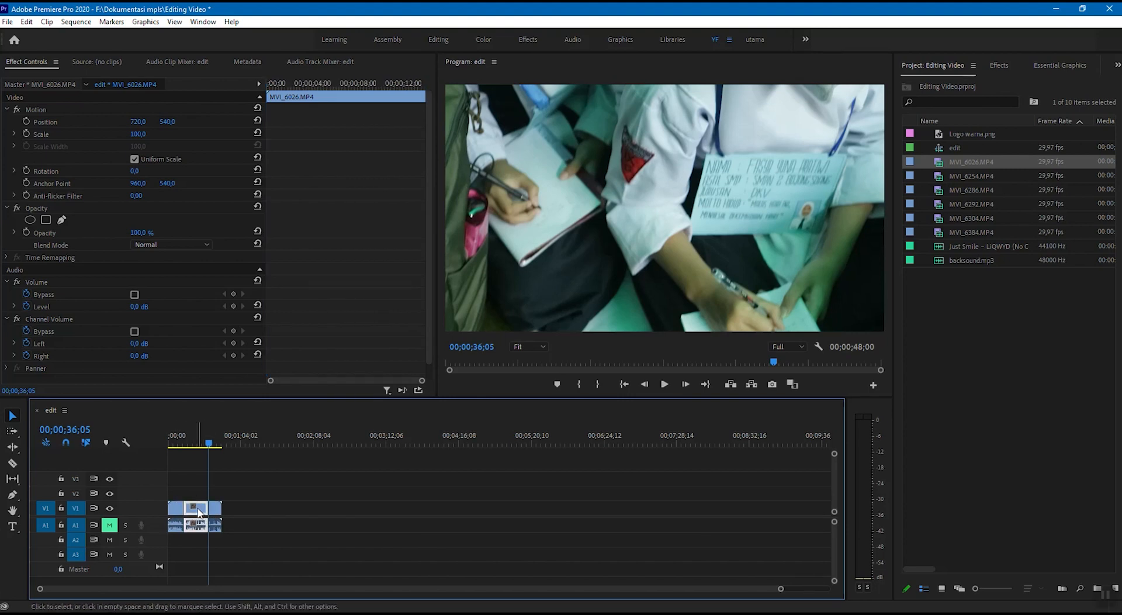
pyautogui.click(216, 511)
pyautogui.click(198, 511)
pyautogui.click(176, 509)
pyautogui.click(195, 512)
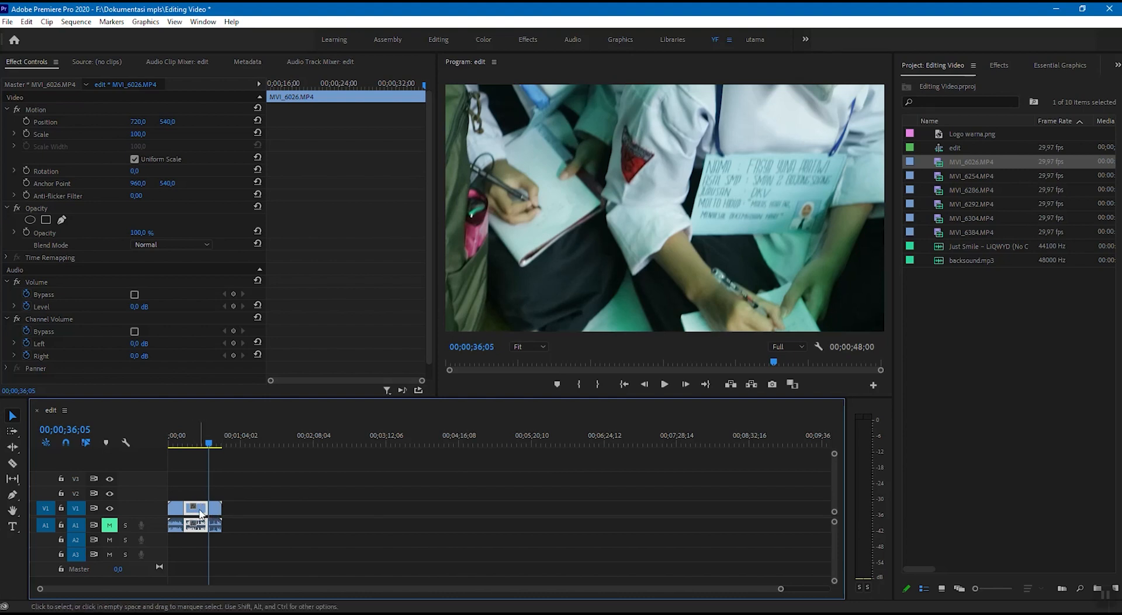
# Step: Delete the first and last MVI_6026 segments and scrub the middle segment to 00;00;26;26
pyautogui.click(177, 509)
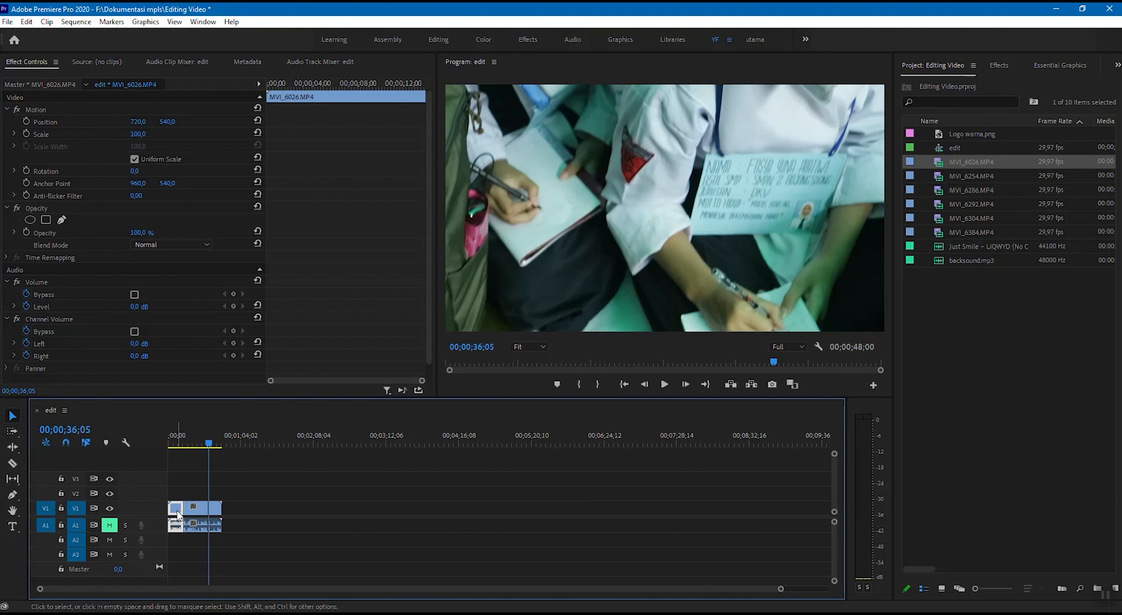
pyautogui.moveTo(177, 513); pyautogui.dragTo(209, 510)
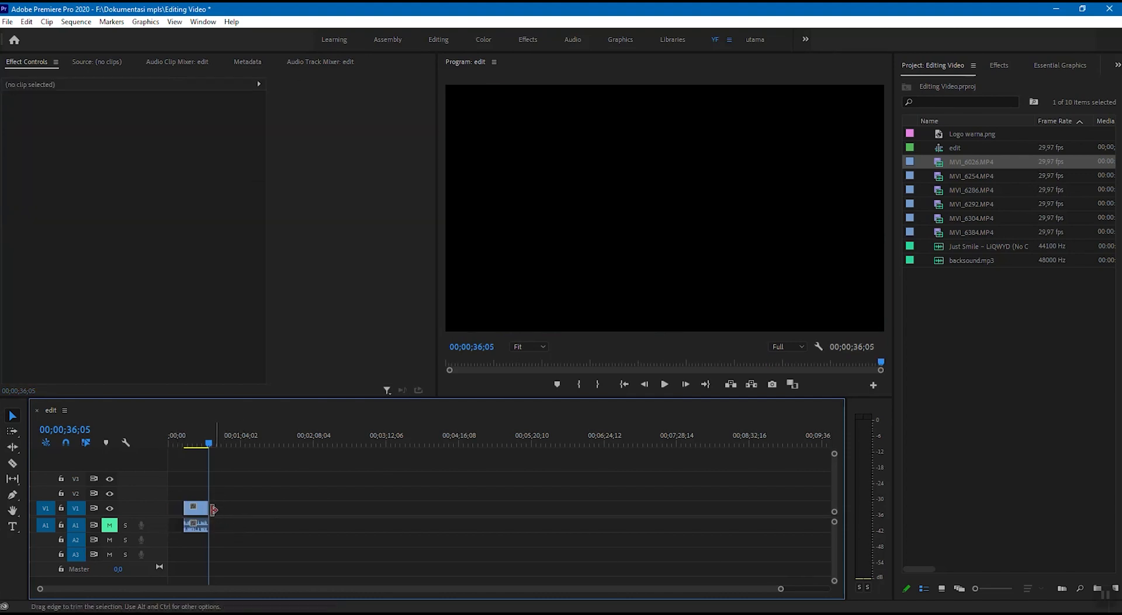
pyautogui.click(201, 507)
pyautogui.click(199, 443)
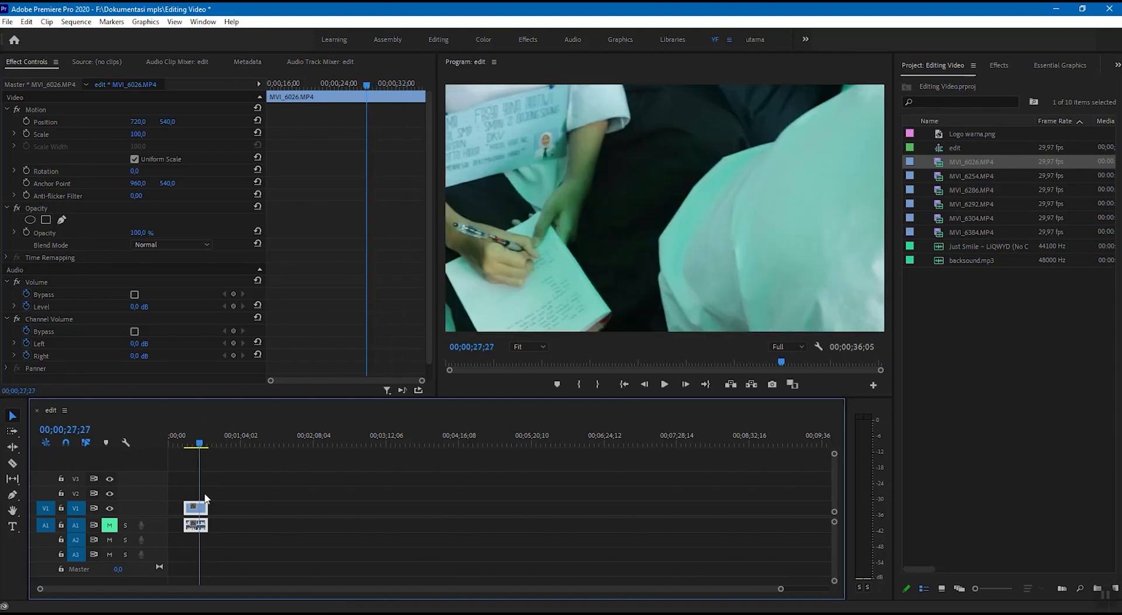
pyautogui.click(196, 446)
pyautogui.moveTo(196, 447); pyautogui.dragTo(198, 446)
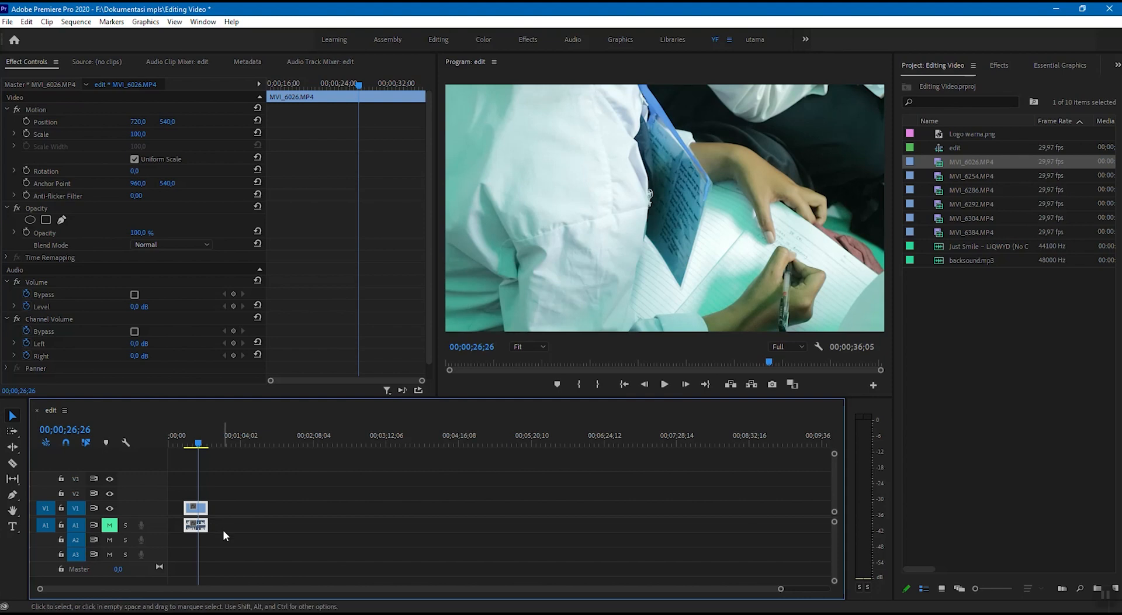
# Step: Extend the MVI_6026 segment's end to 00;00;48;00 and its beginning back to the start of the sequence
pyautogui.click(16, 416)
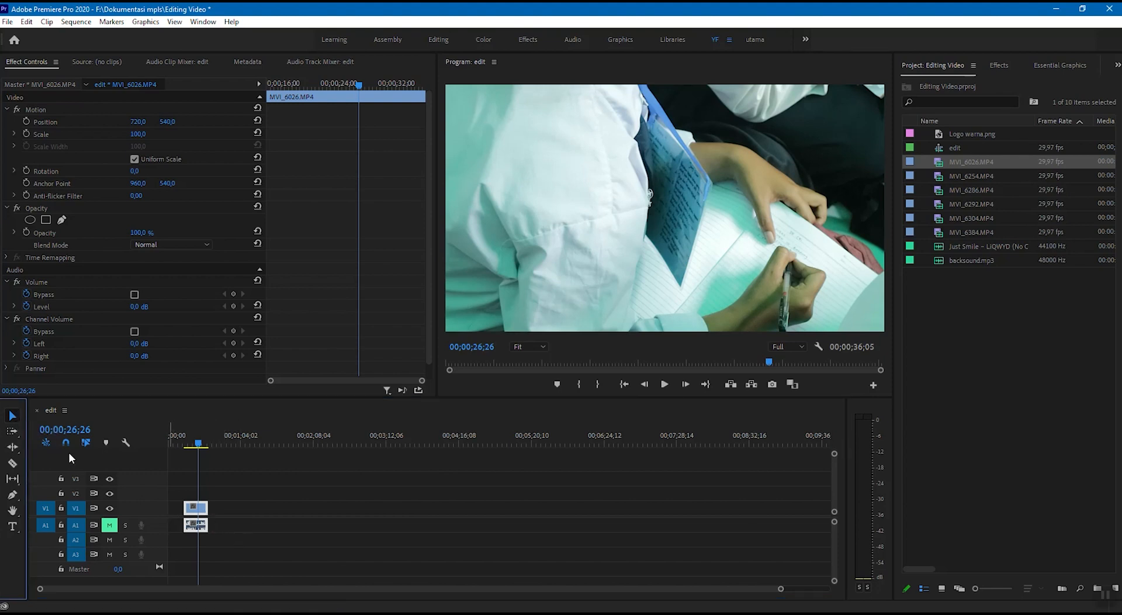
pyautogui.click(223, 516)
pyautogui.click(199, 508)
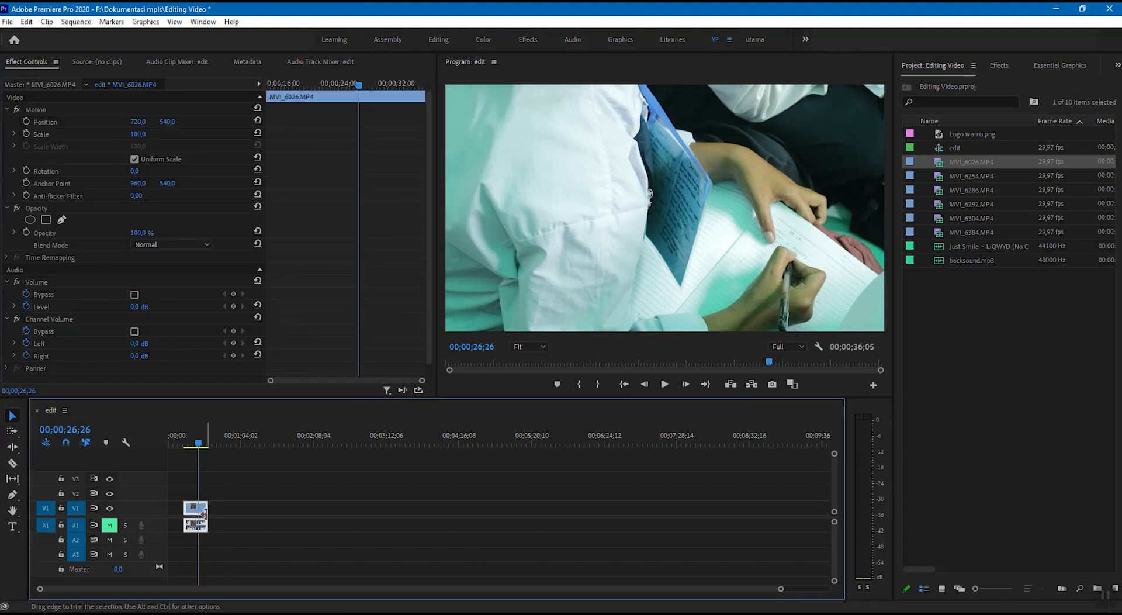
pyautogui.press('alt')
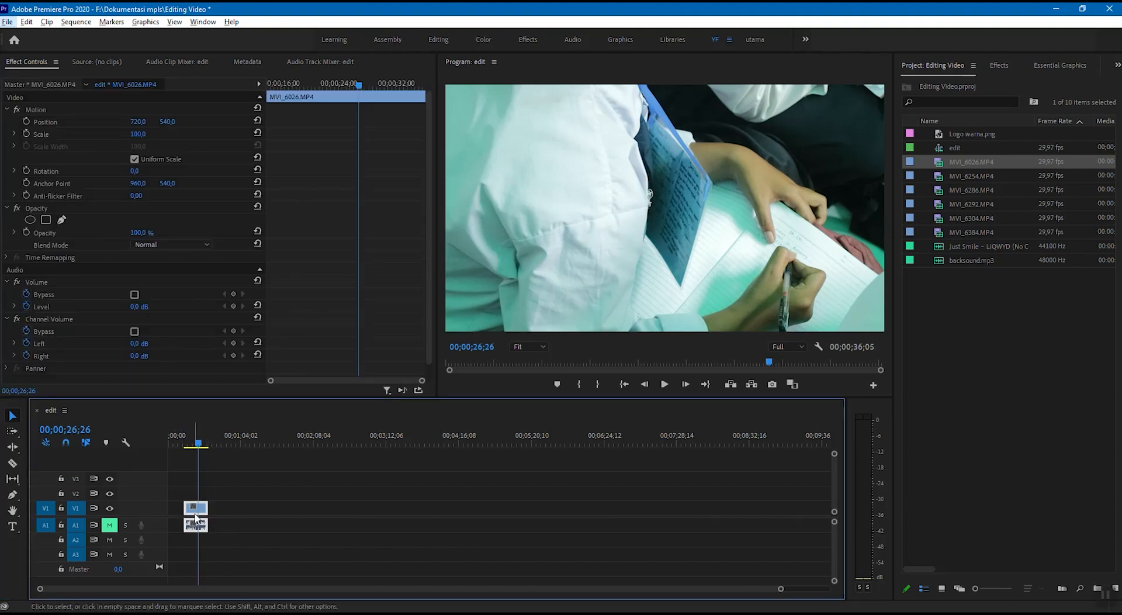
pyautogui.press('alt')
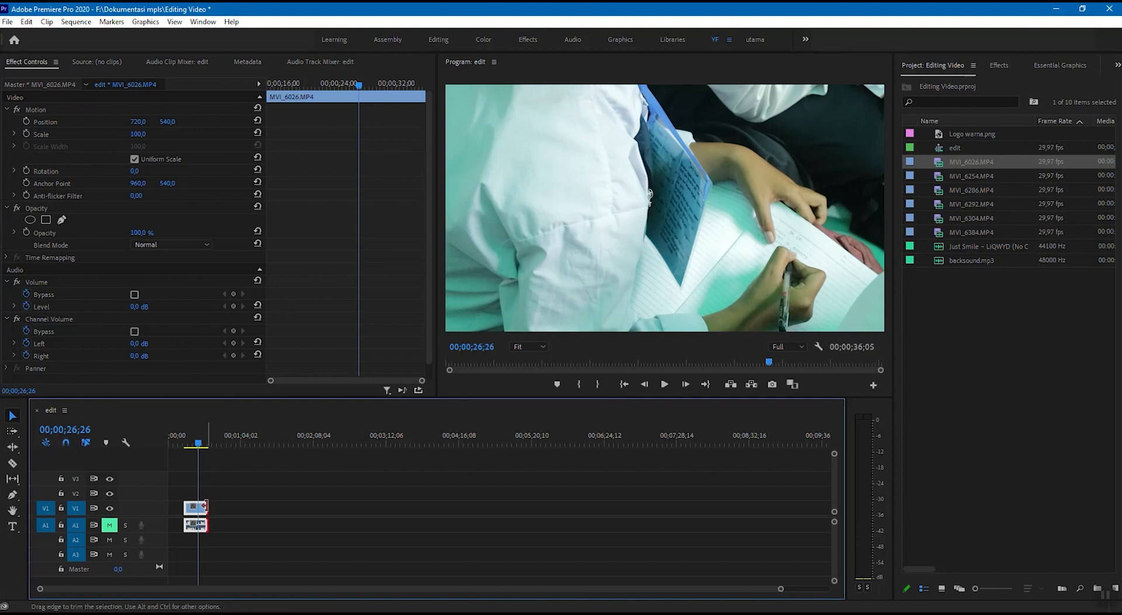
pyautogui.moveTo(205, 506); pyautogui.dragTo(222, 506)
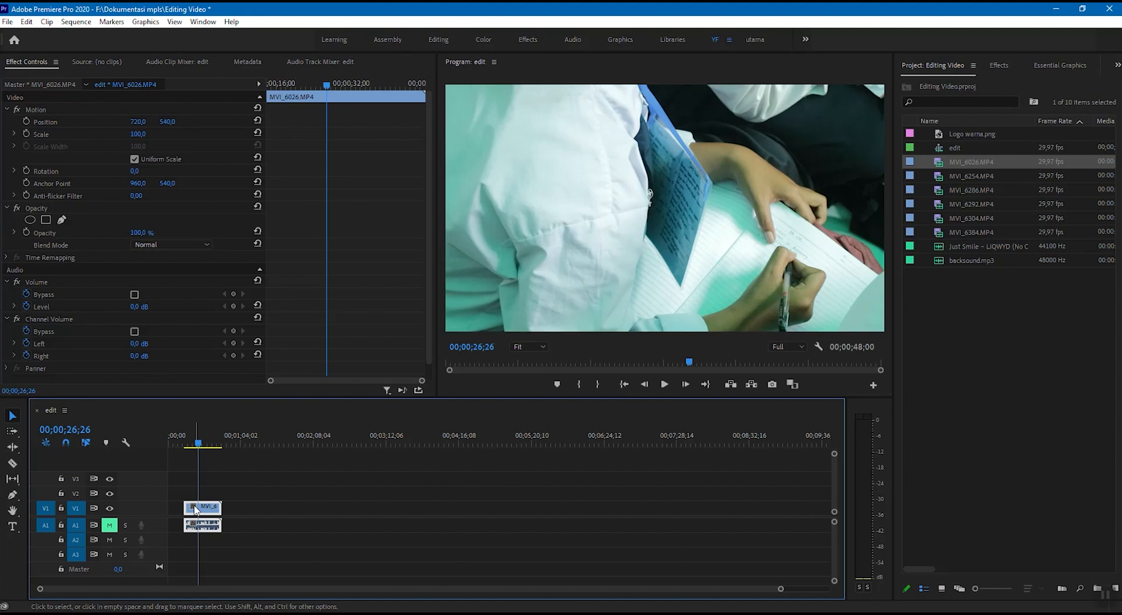
pyautogui.moveTo(185, 503); pyautogui.dragTo(176, 506)
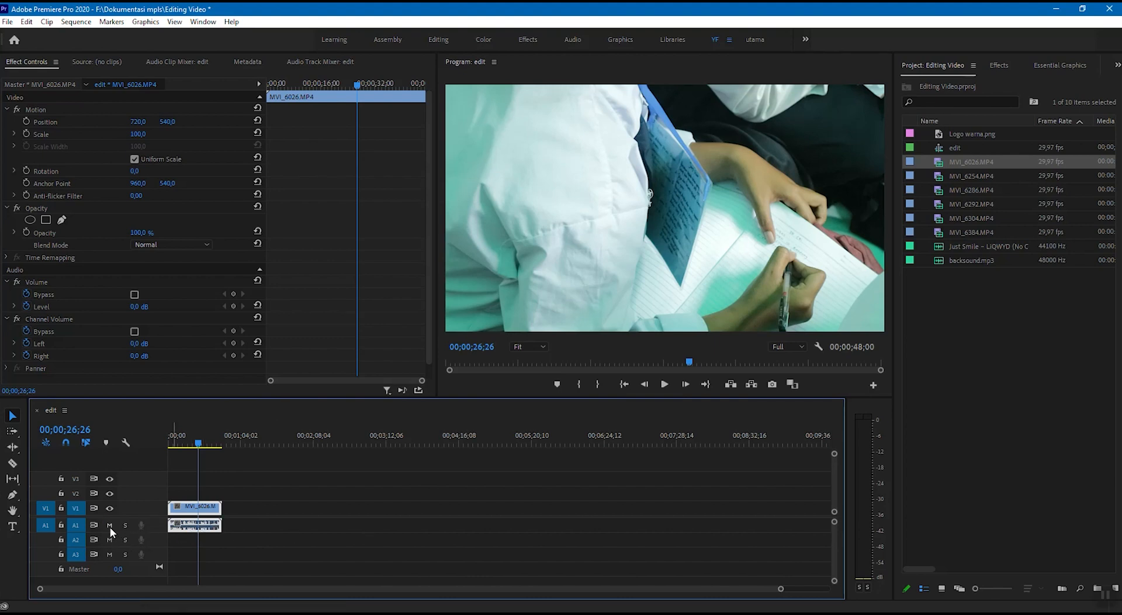
# Step: Move the playhead back within the MVI_6026 clip and briefly play the footage, stopping at 00;00;22;22
pyautogui.click(193, 444)
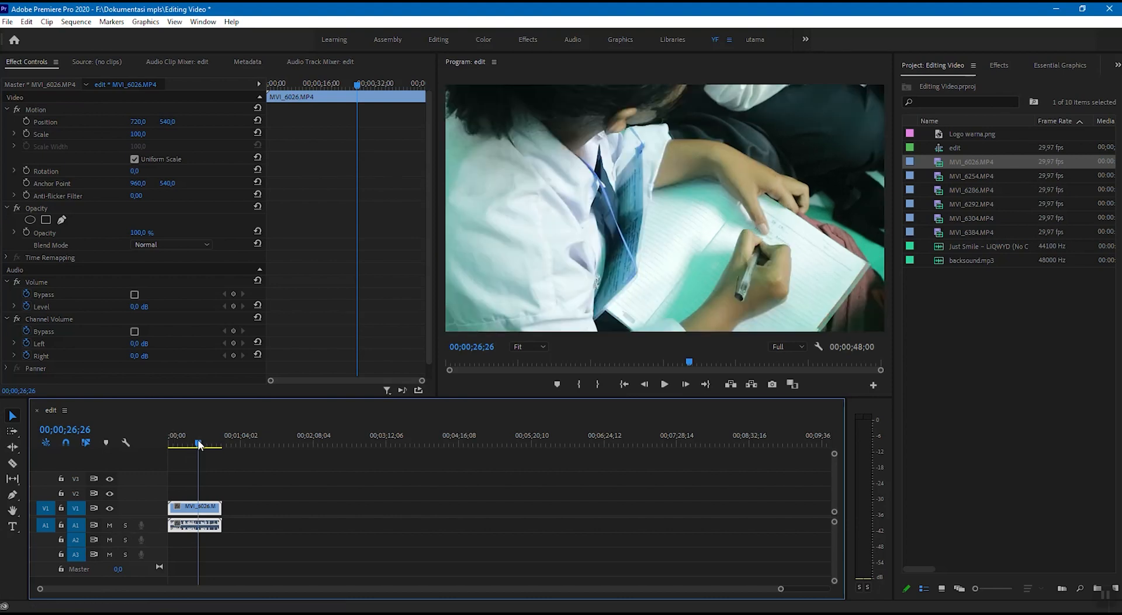
pyautogui.press('space')
pyautogui.press('space')
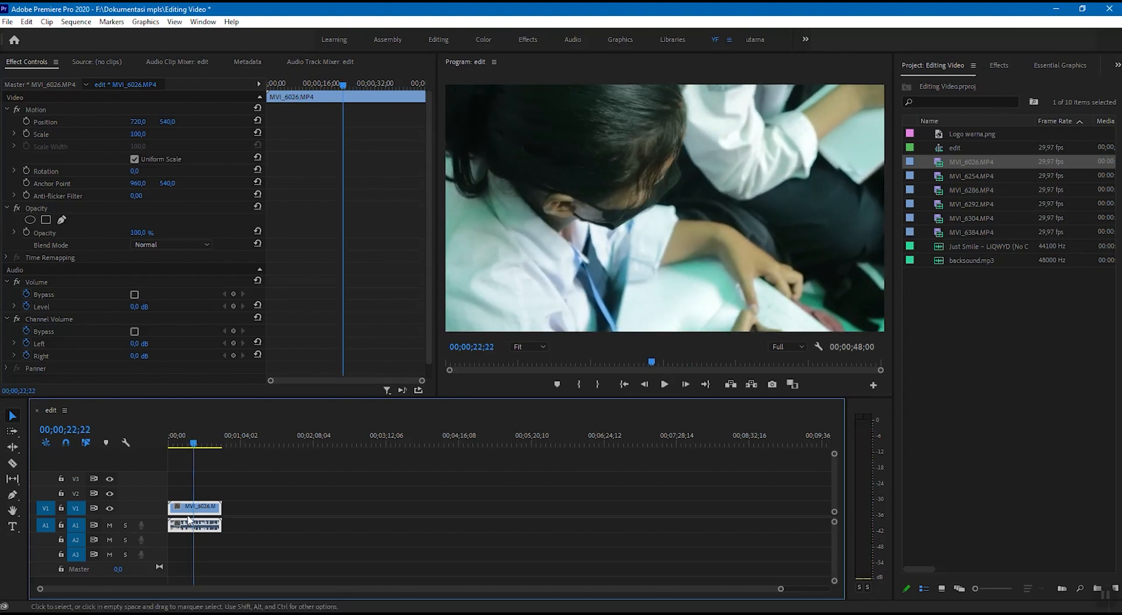
# Step: Briefly play MVI_6026 in the edit sequence from about 00;00;14;00, and move the playhead through the clip to 00;00;28;28
pyautogui.moveTo(193, 443); pyautogui.dragTo(185, 445)
pyautogui.press('space')
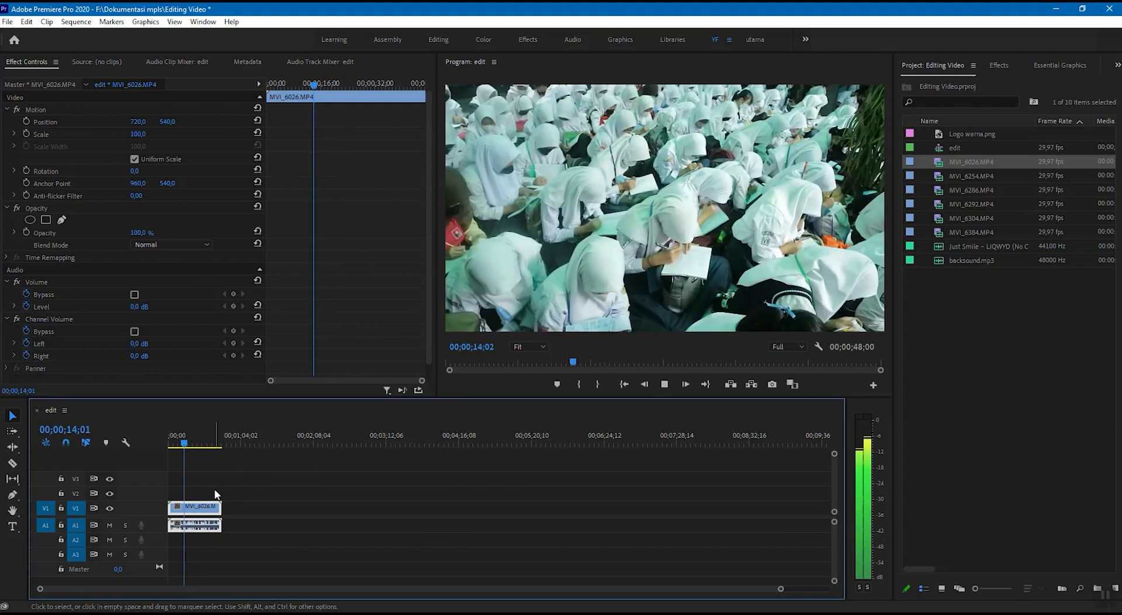
pyautogui.press('space')
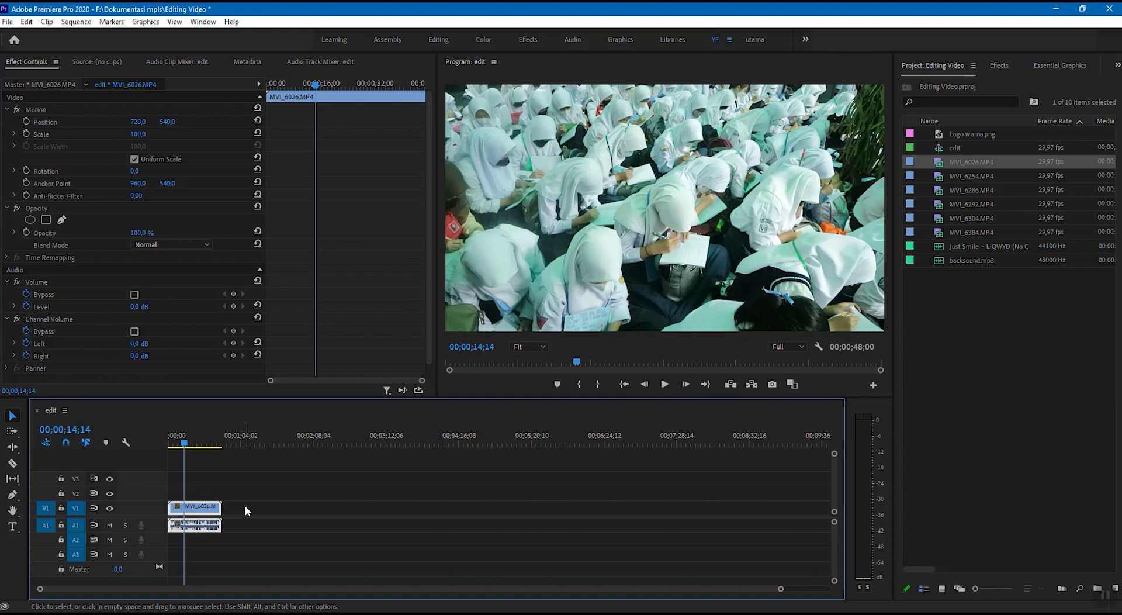
pyautogui.click(208, 445)
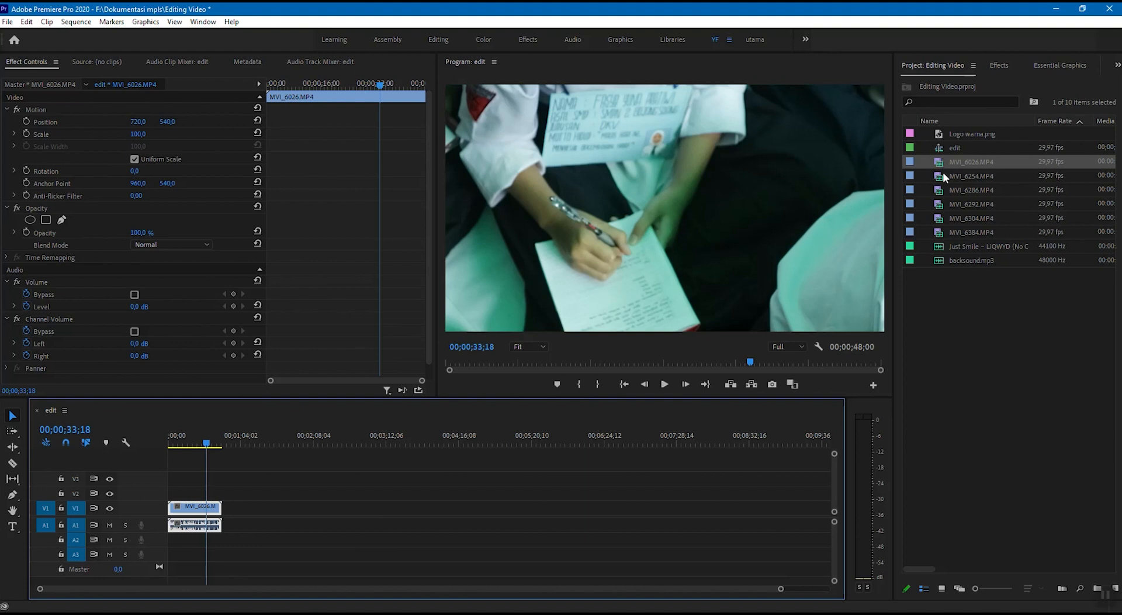
pyautogui.click(952, 316)
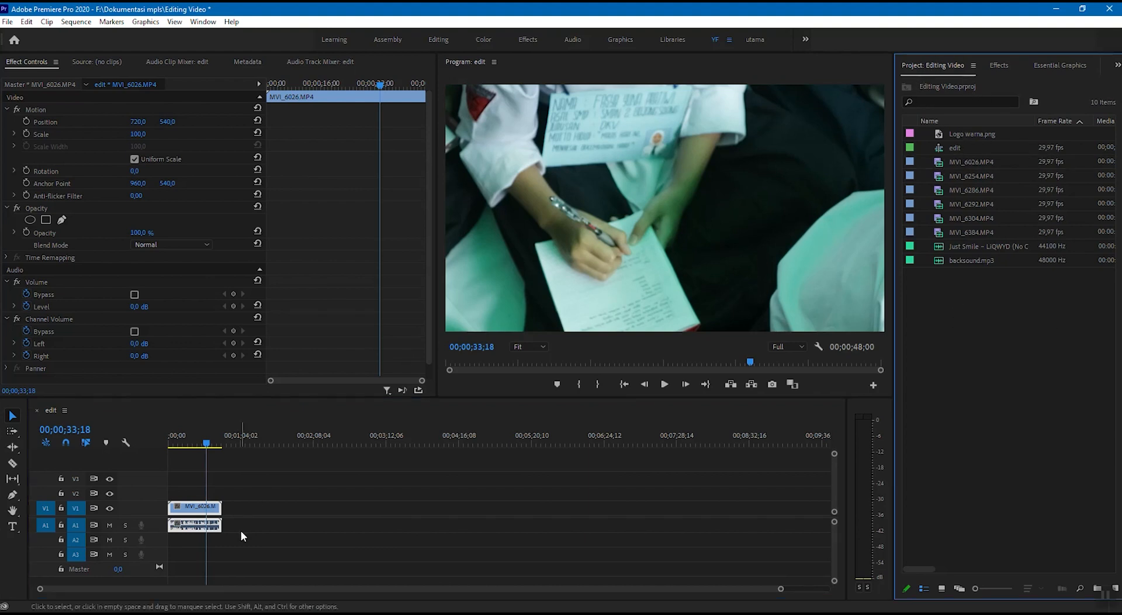
pyautogui.moveTo(207, 446); pyautogui.dragTo(201, 448)
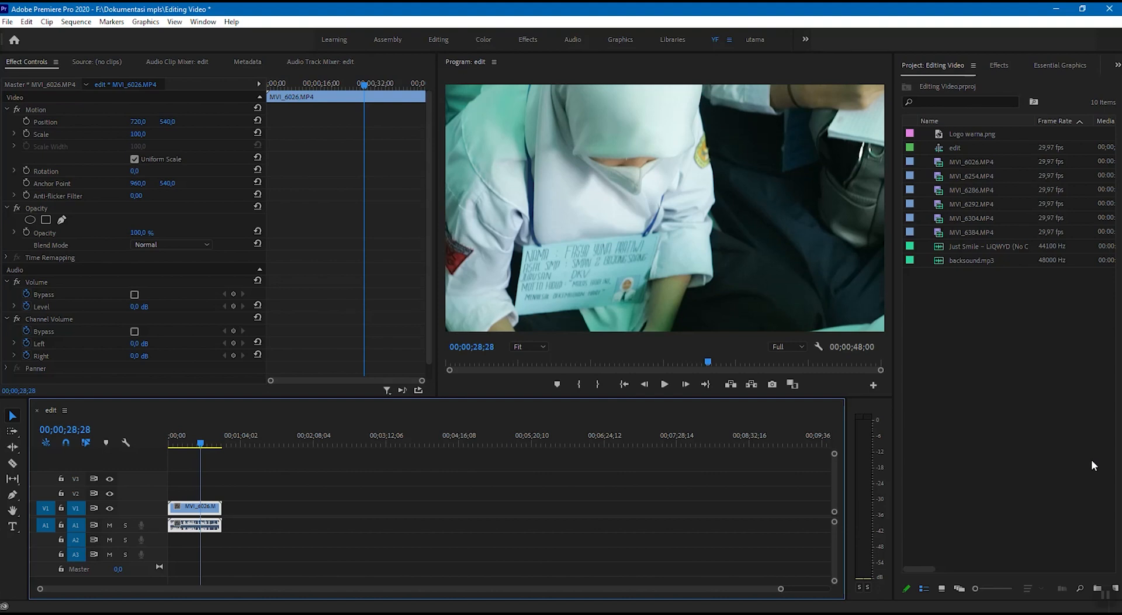
# Step: Open MVI_6384 in the Source monitor and place the full clip on V1 and A1, leaving a gap after MVI_6026
pyautogui.doubleClick(938, 232)
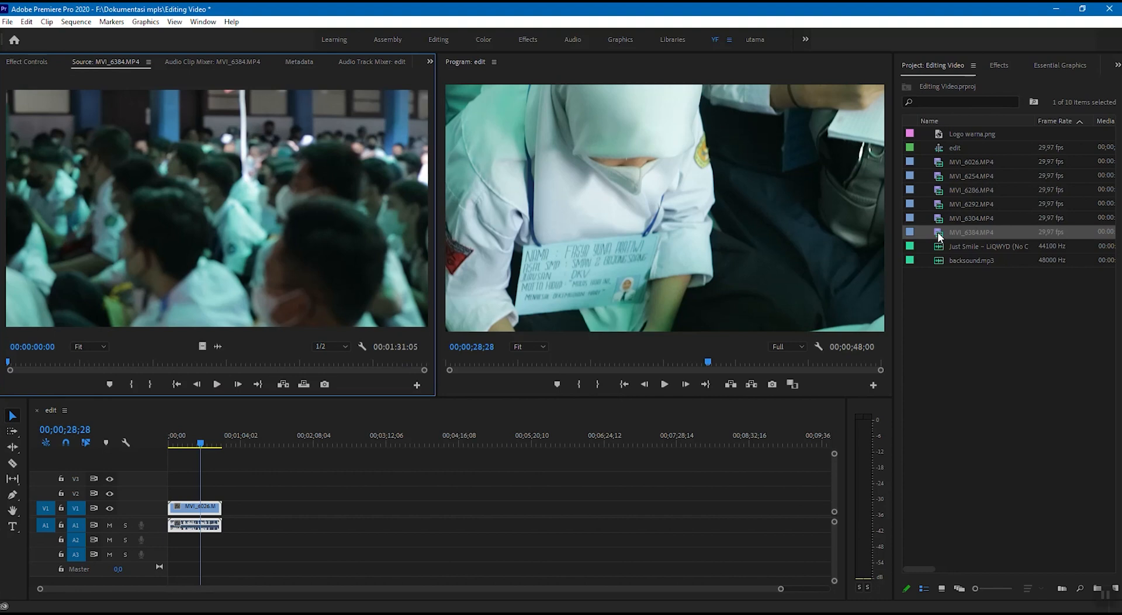
pyautogui.moveTo(940, 236); pyautogui.dragTo(348, 519)
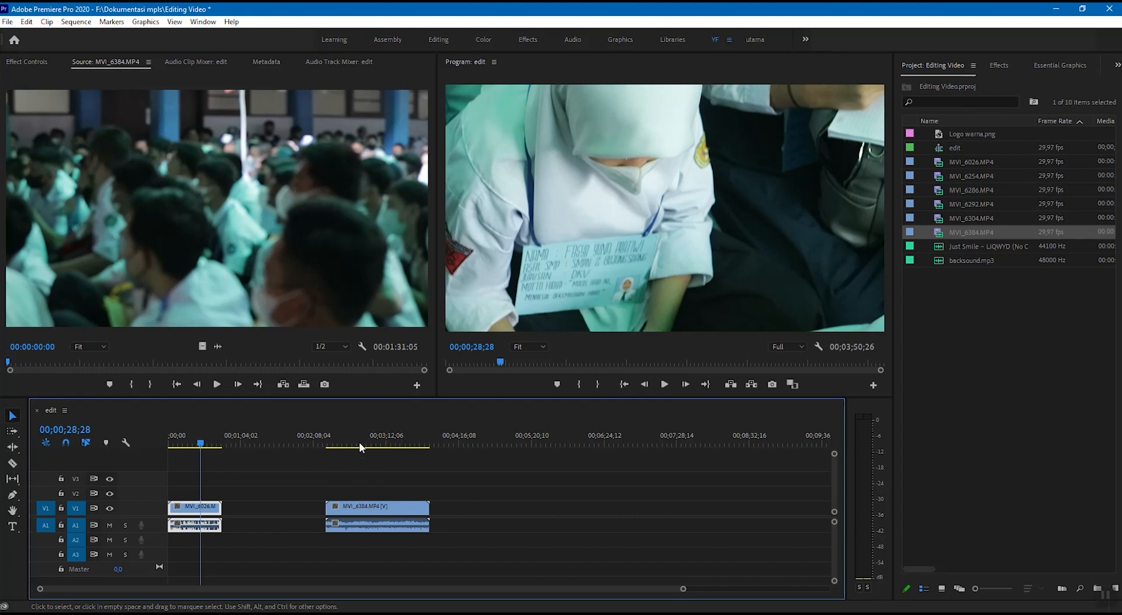
# Step: Preview the full-length MVI_6384 clip at 00;02;38;08 and delete it from the sequence
pyautogui.moveTo(347, 443); pyautogui.dragTo(347, 443)
pyautogui.click(372, 512)
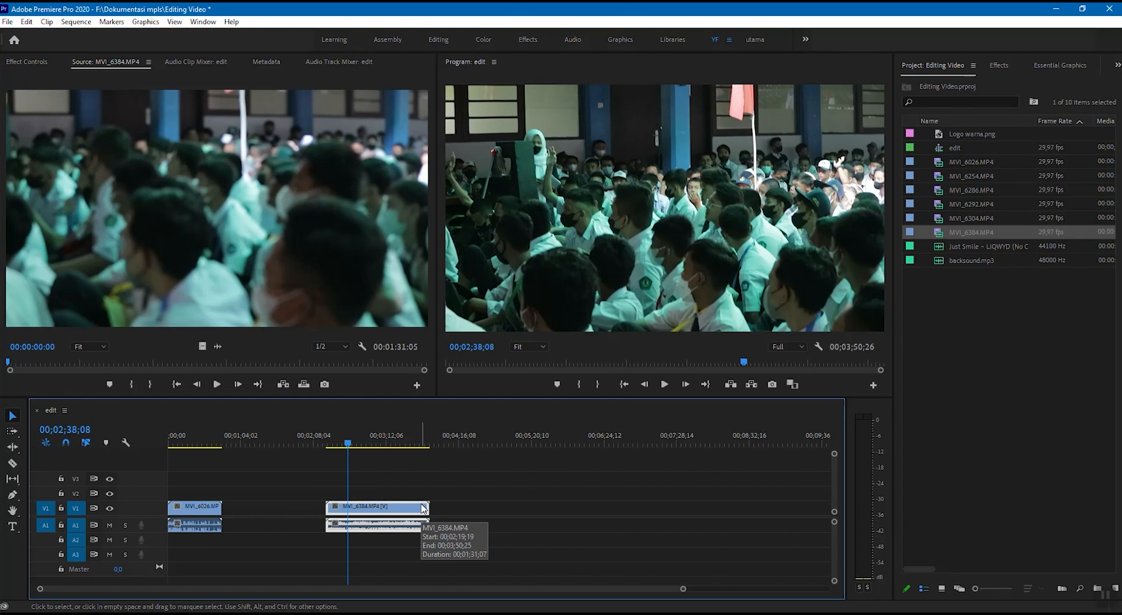
pyautogui.press('Delete')
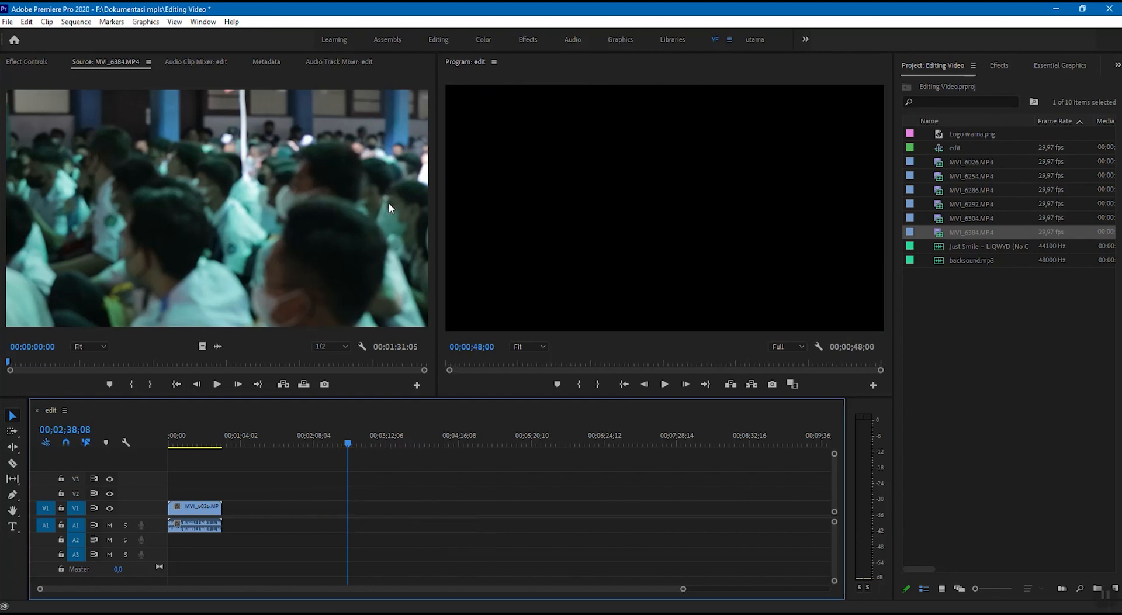
# Step: Select MVI_6384 in the project and scrub through its source footage up to 00:01:09:21 to look for a usable section
pyautogui.click(958, 223)
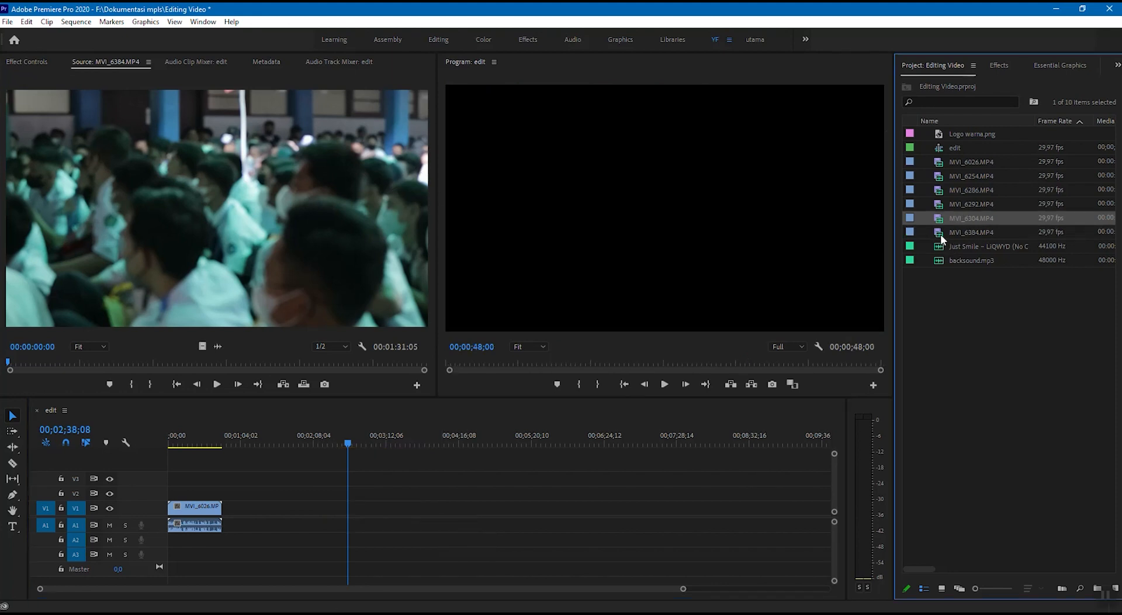
pyautogui.click(945, 234)
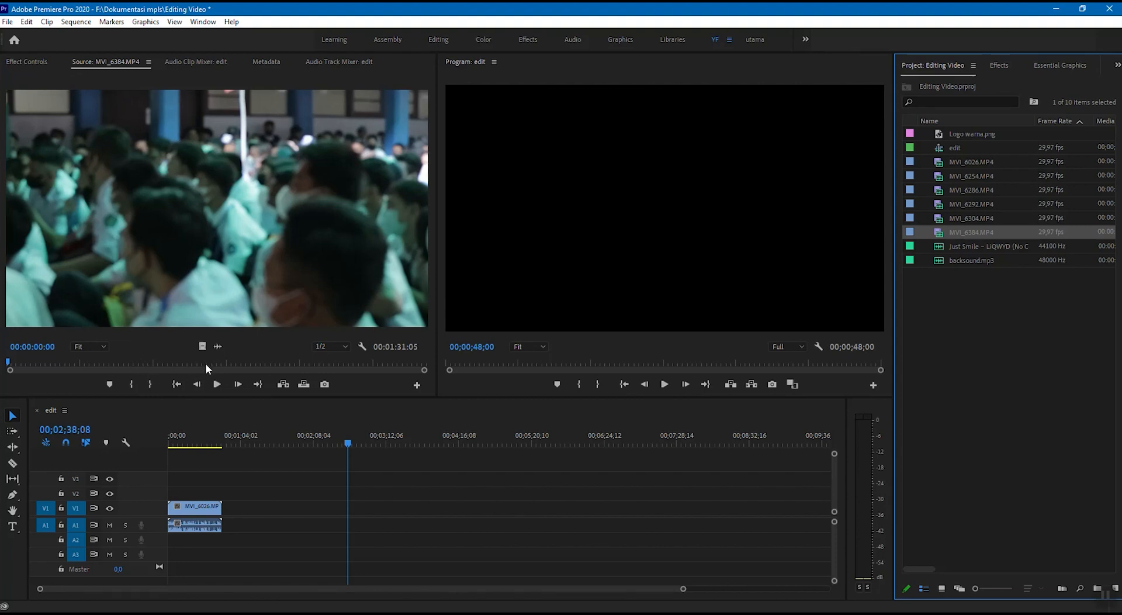
pyautogui.click(39, 362)
pyautogui.click(149, 362)
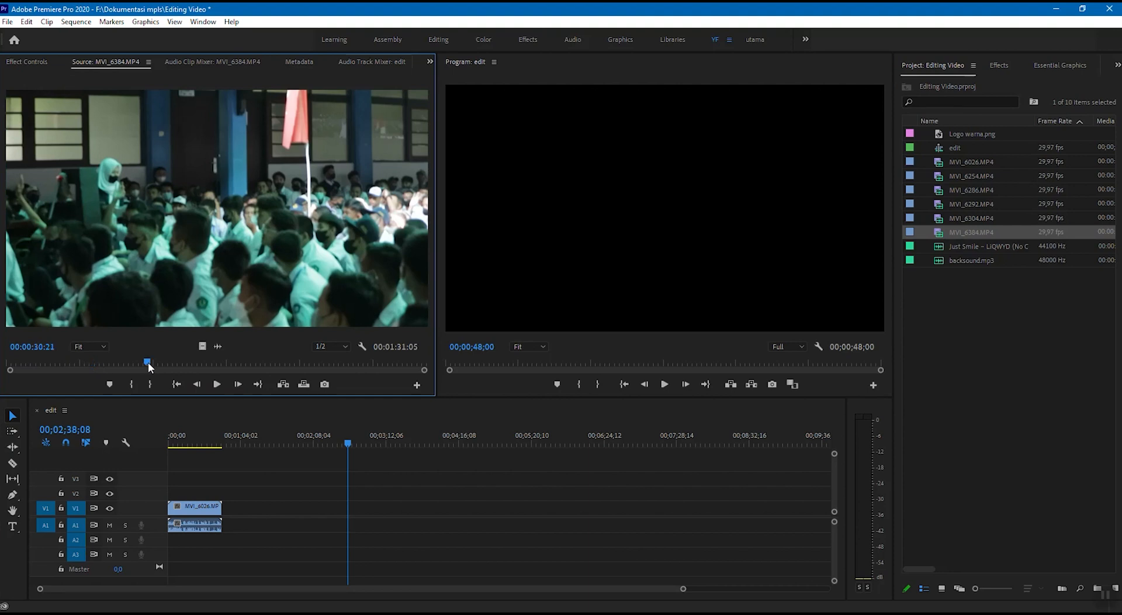
pyautogui.click(166, 362)
pyautogui.click(108, 362)
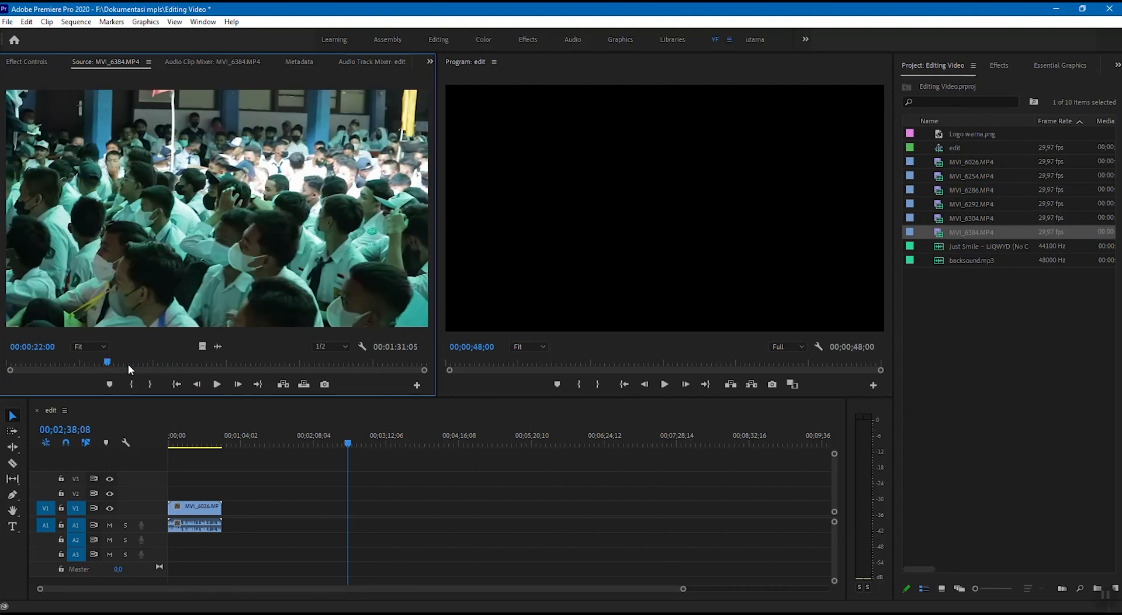
pyautogui.moveTo(108, 359); pyautogui.dragTo(326, 363)
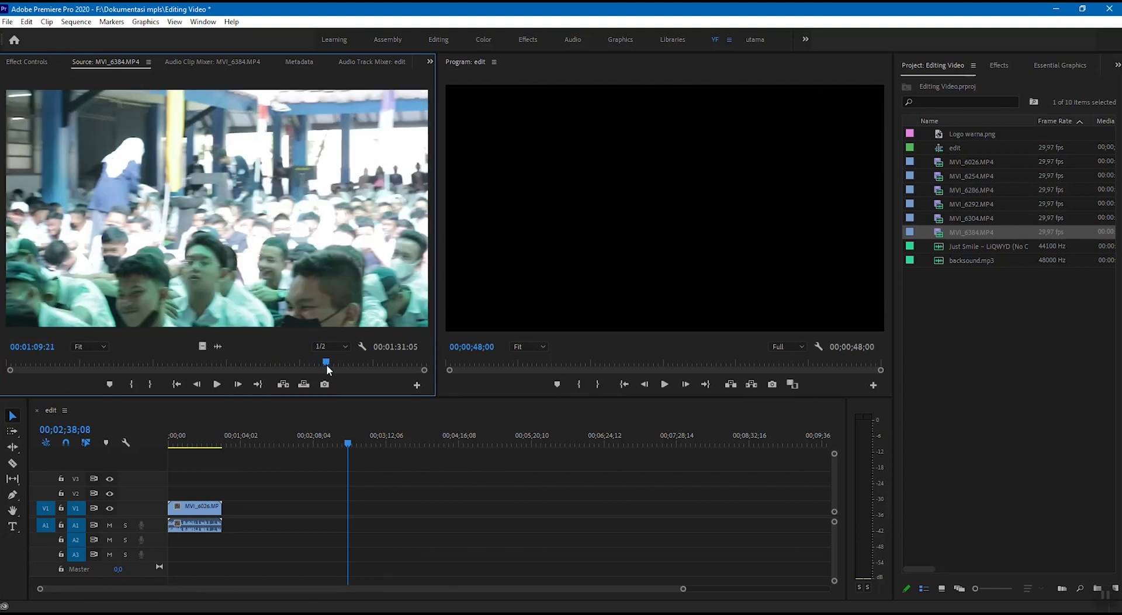
# Step: Mark the In point of the MVI_6384 source at 00:00:10:07 and its Out point at 00:00:16:23
pyautogui.click(47, 360)
pyautogui.moveTo(47, 362); pyautogui.dragTo(54, 363)
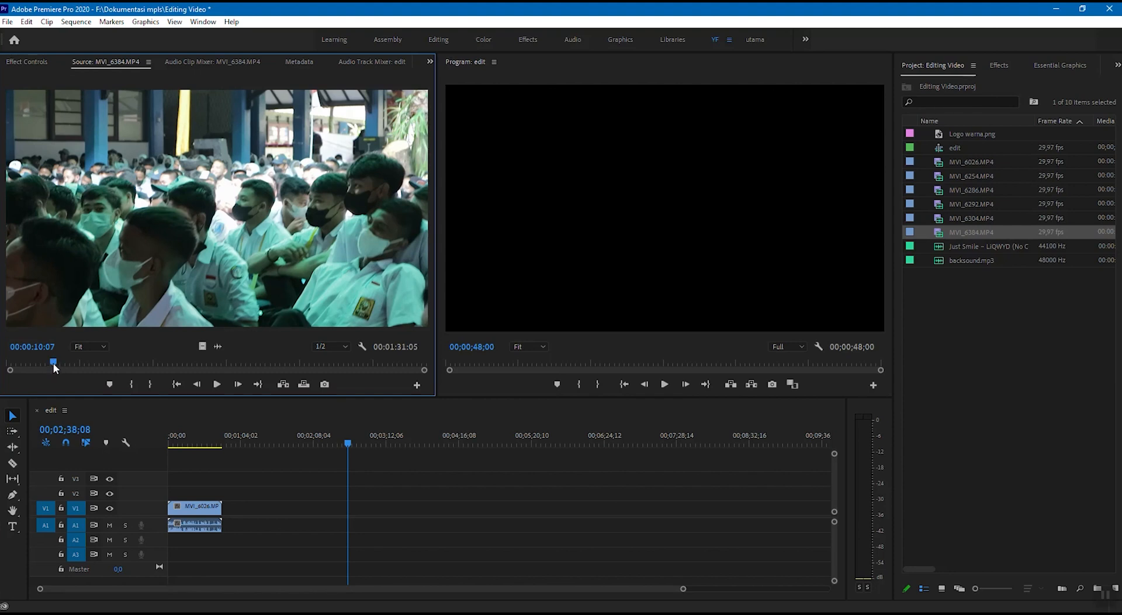
pyautogui.click(131, 384)
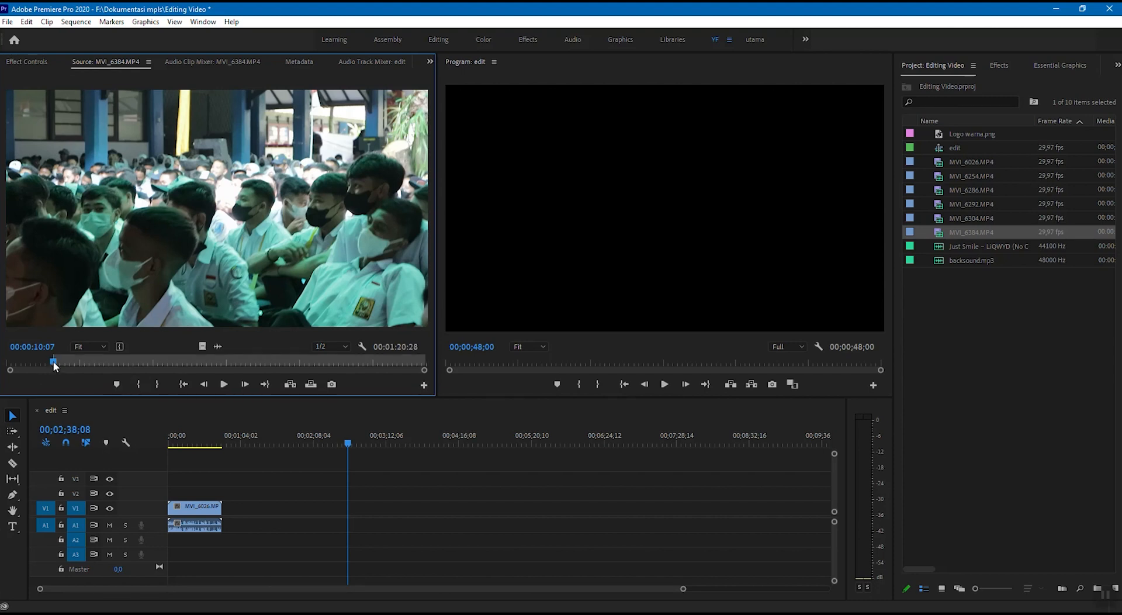
pyautogui.moveTo(54, 360); pyautogui.dragTo(85, 363)
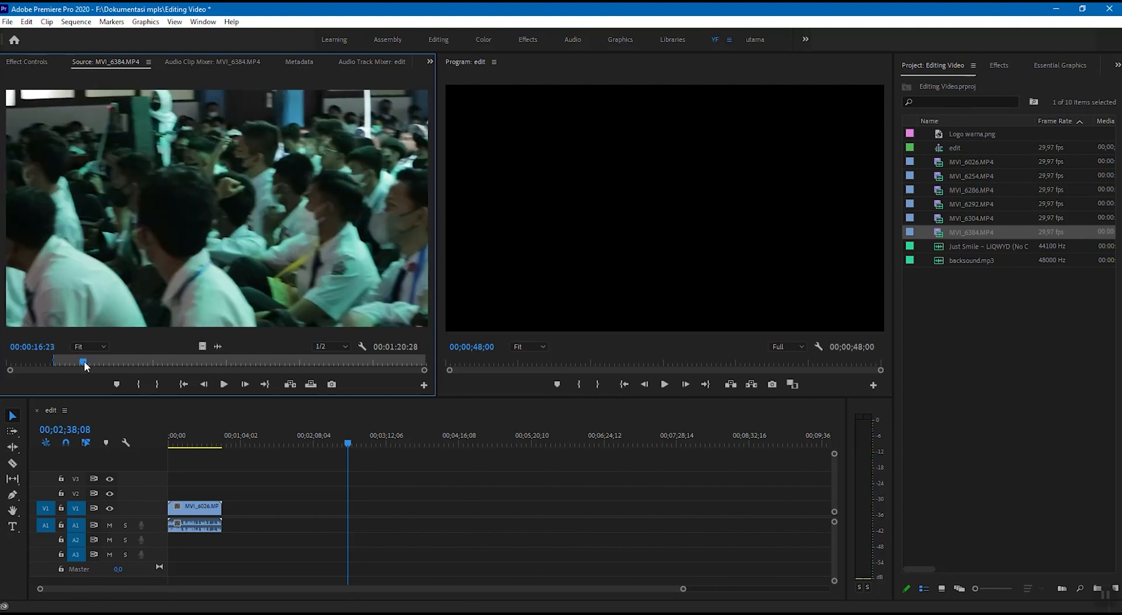
pyautogui.click(158, 386)
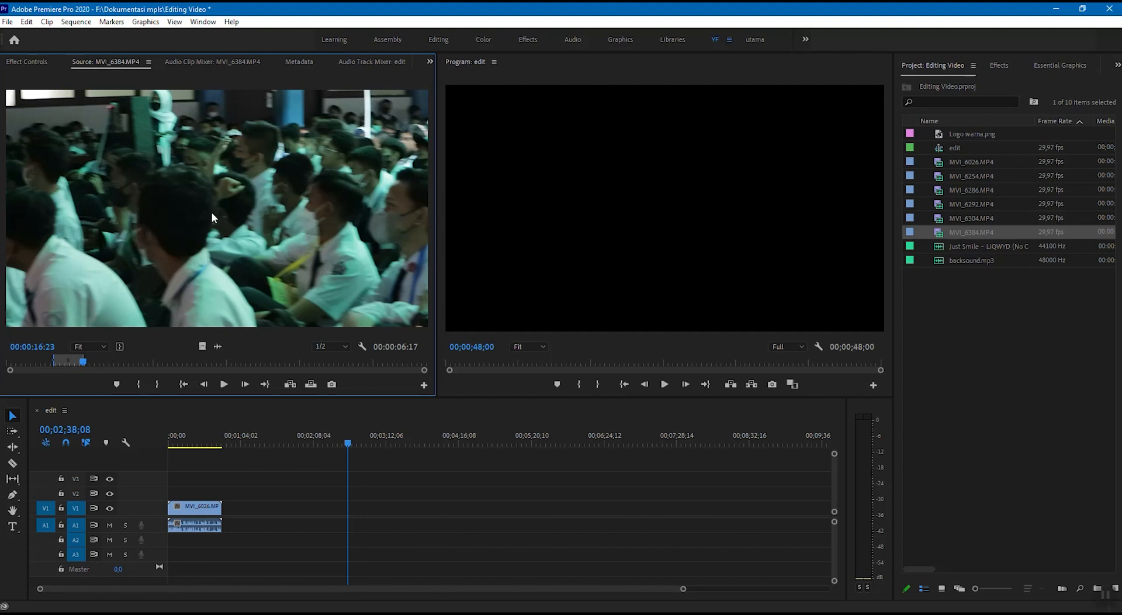
# Step: Place the marked MVI_6384 section on V1 and A1 with a gap after MVI_6026, and preview it at 00;01;27;12
pyautogui.moveTo(222, 214); pyautogui.dragTo(277, 563)
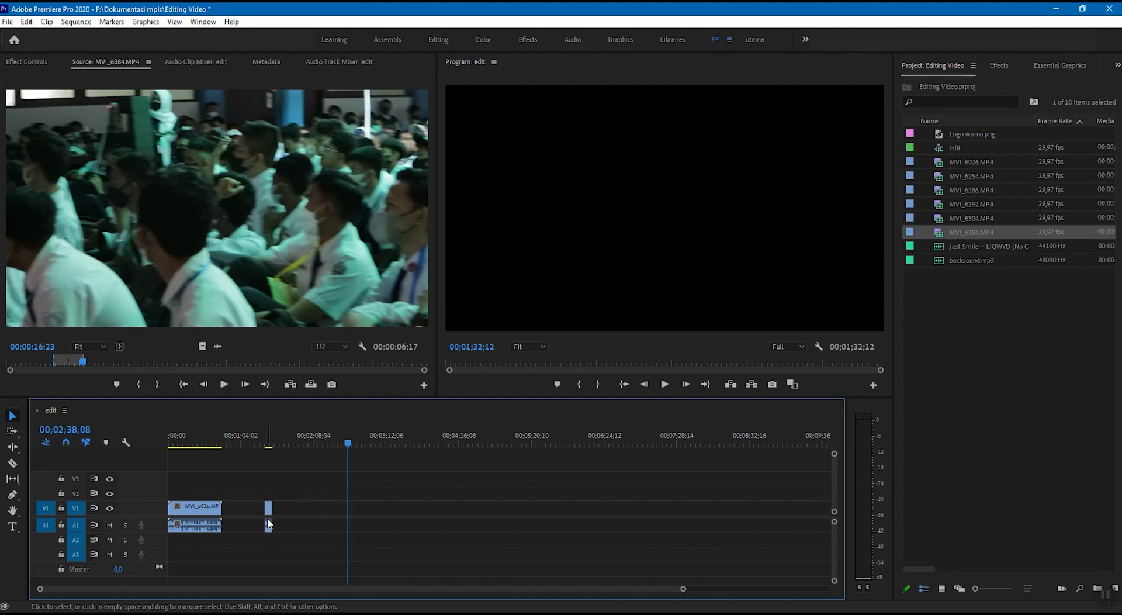
pyautogui.click(269, 443)
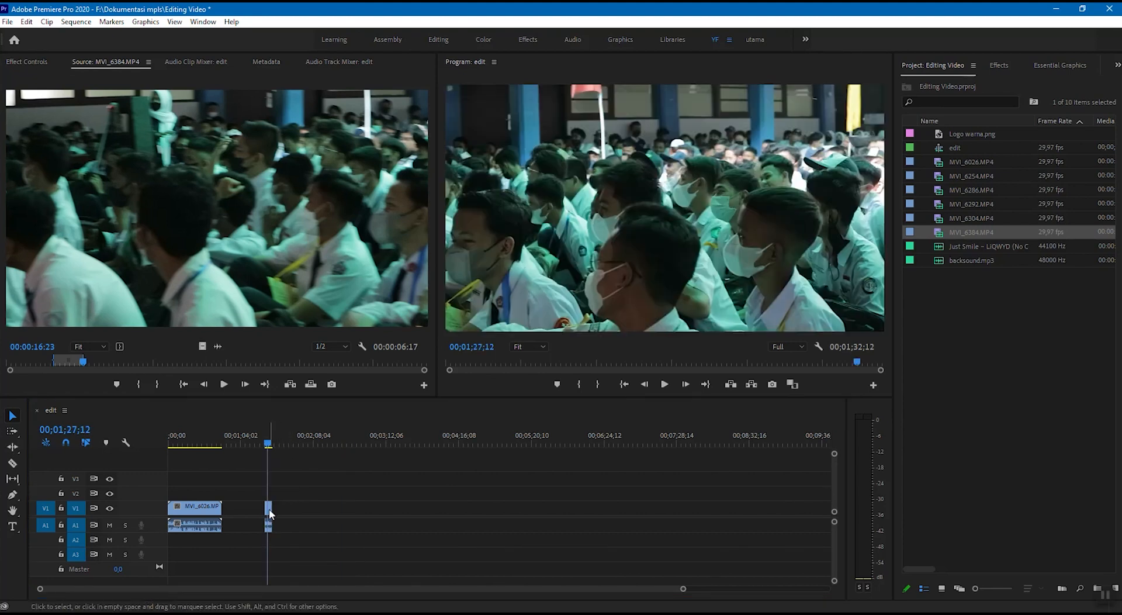
# Step: Move the playhead to 00;00;31;16 and select the MVI_6026 and MVI_6384 clips in turn to compare them in the sequence
pyautogui.click(204, 443)
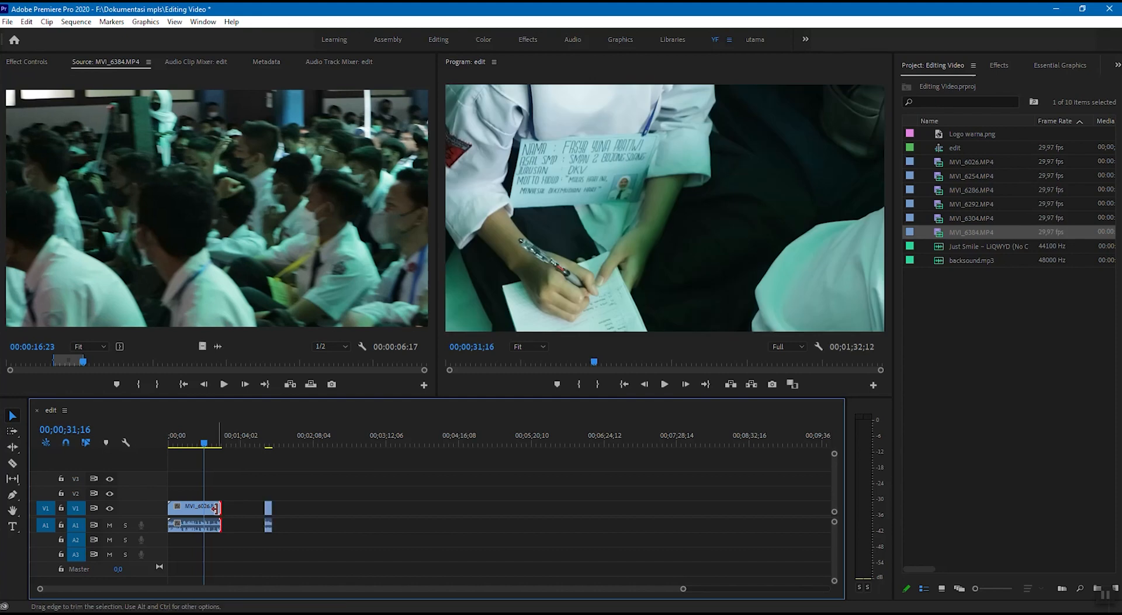
pyautogui.click(211, 512)
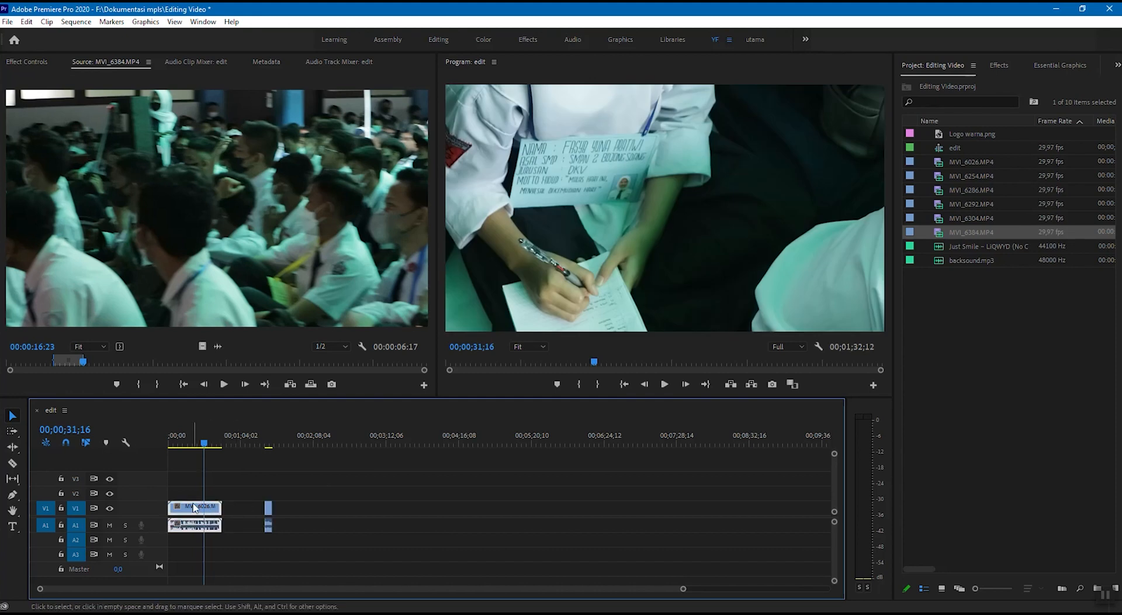
pyautogui.click(268, 510)
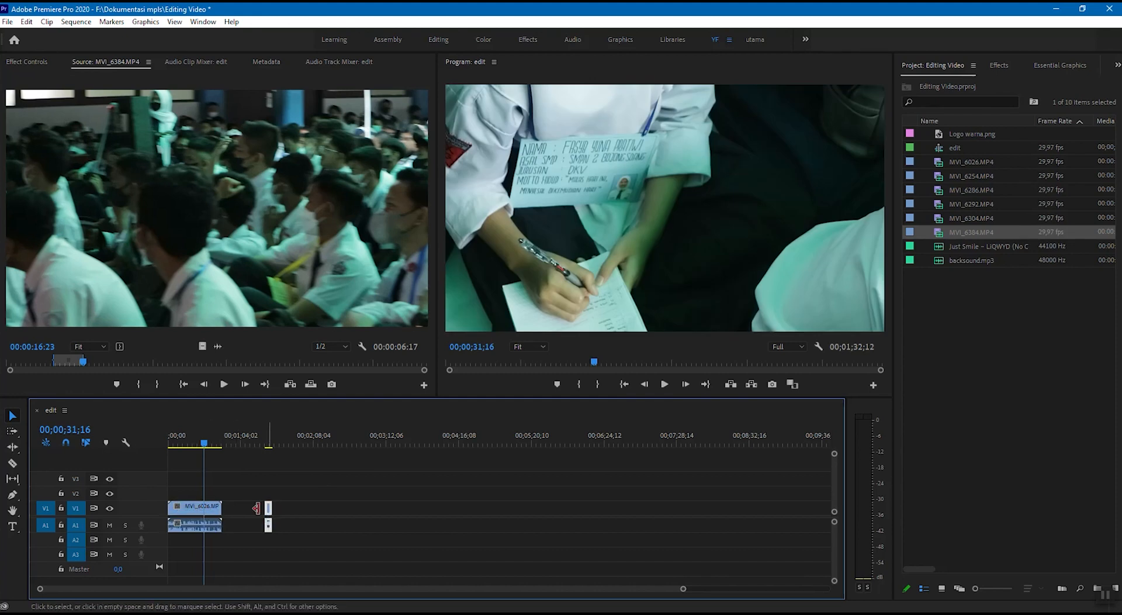
pyautogui.click(200, 509)
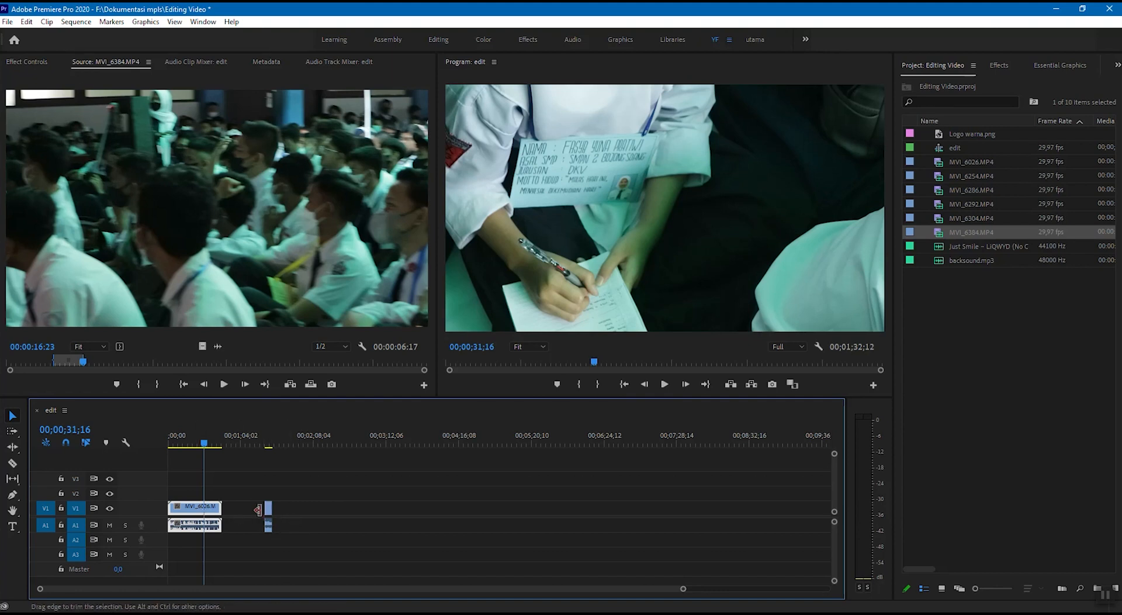
pyautogui.click(266, 510)
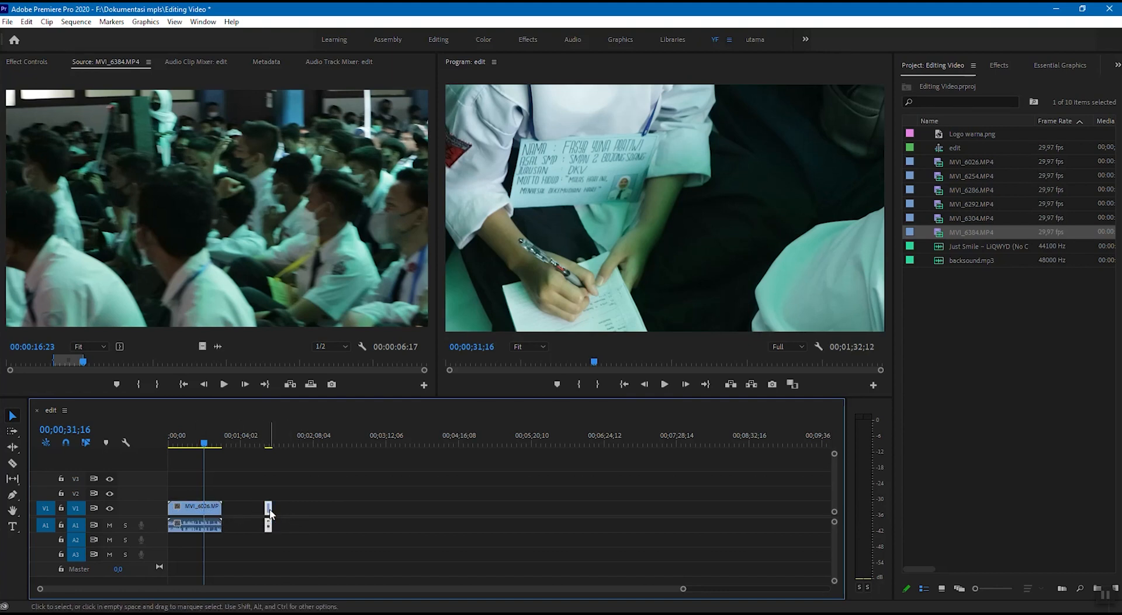
pyautogui.click(194, 510)
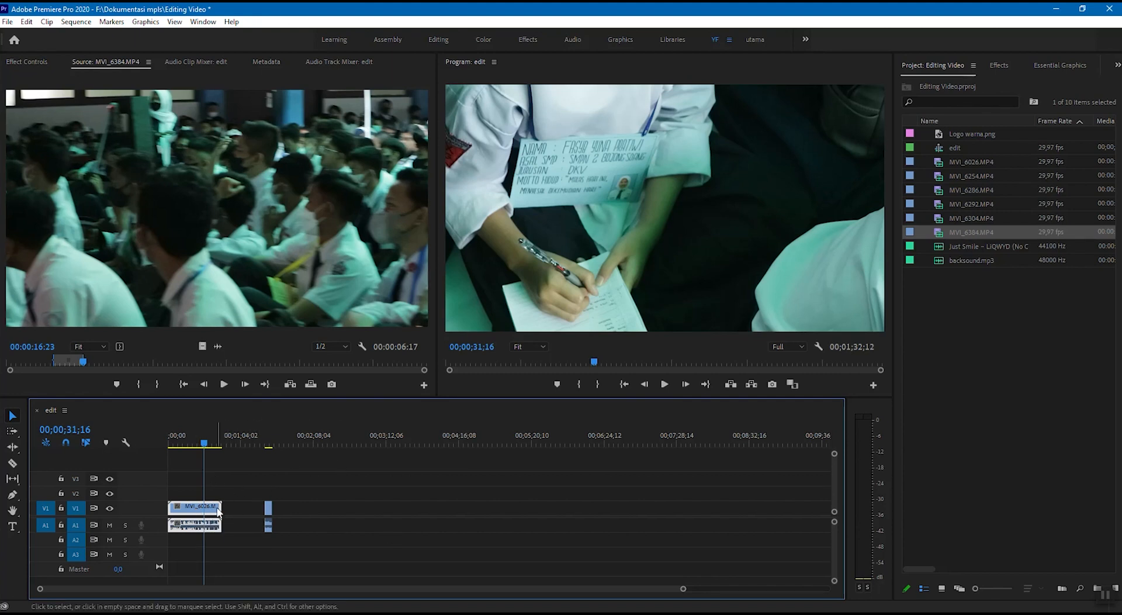
# Step: Expand the V1 and A1 tracks to show the MVI_6026 thumbnail and audio waveform
pyautogui.keyDown('alt'); pyautogui.scroll(1, 215, 513); pyautogui.keyUp('alt')
pyautogui.keyDown('alt'); pyautogui.scroll(1, 215, 512); pyautogui.keyUp('alt')
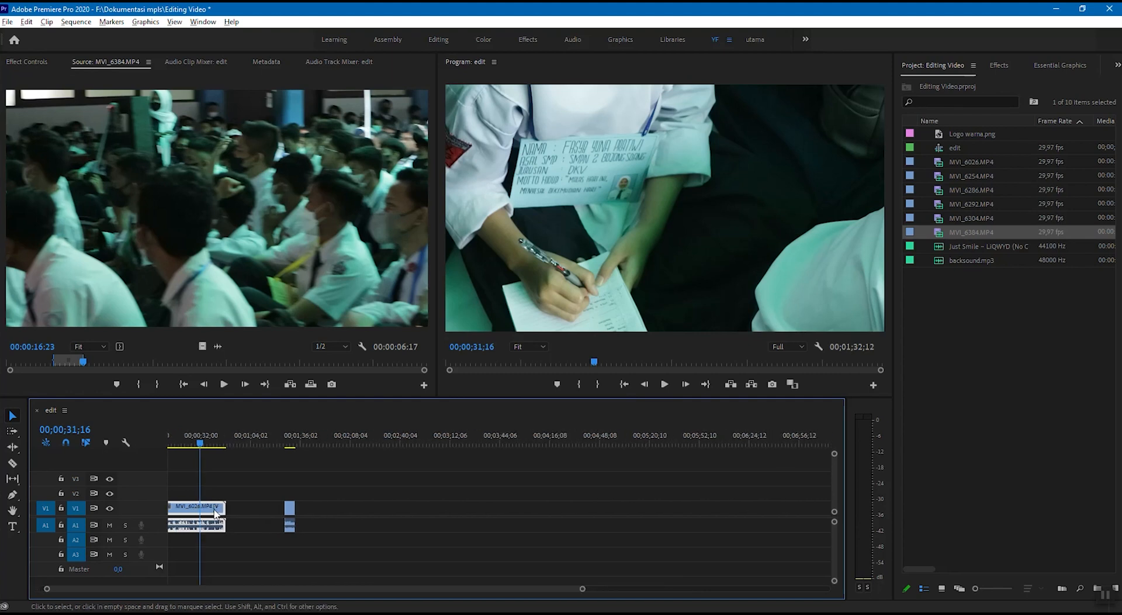
pyautogui.keyDown('alt'); pyautogui.scroll(4, 215, 512); pyautogui.keyUp('alt')
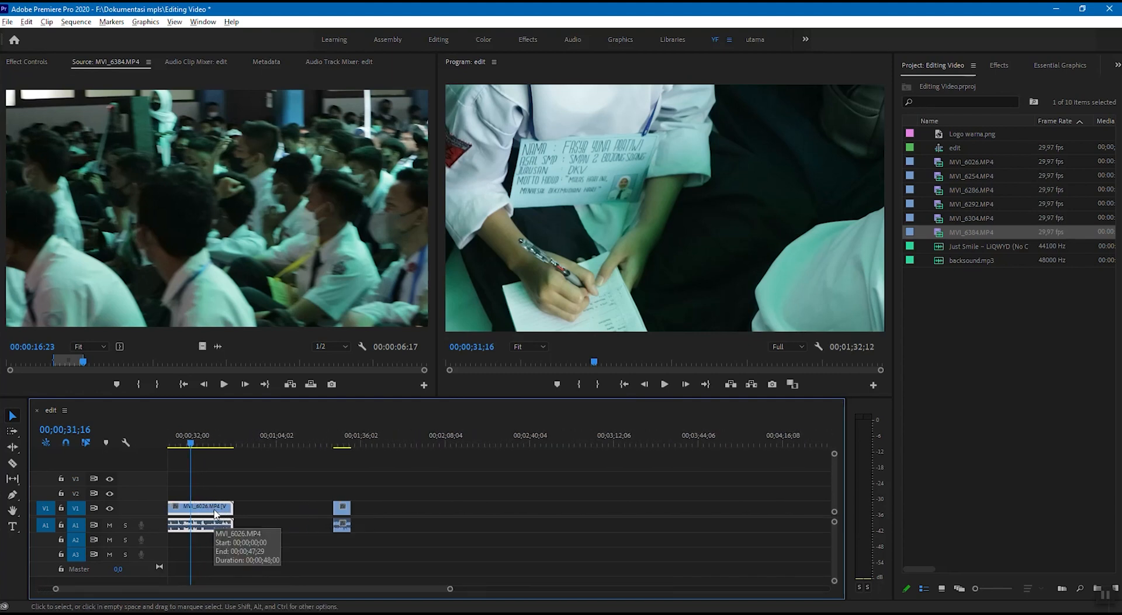
pyautogui.keyDown('alt'); pyautogui.scroll(3, 215, 513); pyautogui.keyUp('alt')
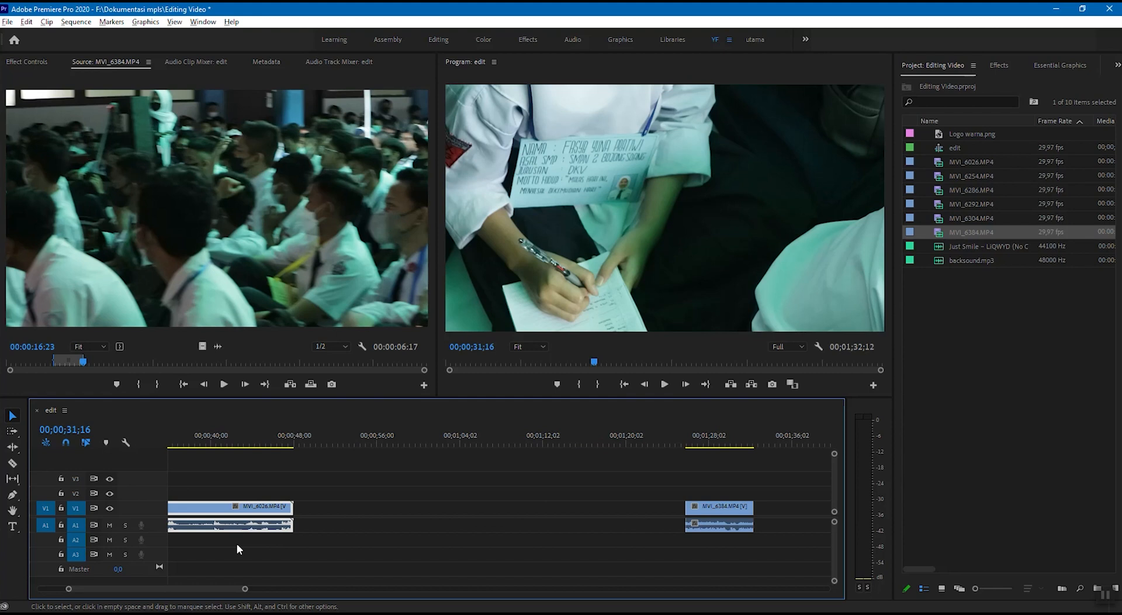
pyautogui.keyDown('alt'); pyautogui.scroll(1, 212, 588); pyautogui.keyUp('alt')
pyautogui.moveTo(211, 588); pyautogui.dragTo(152, 586)
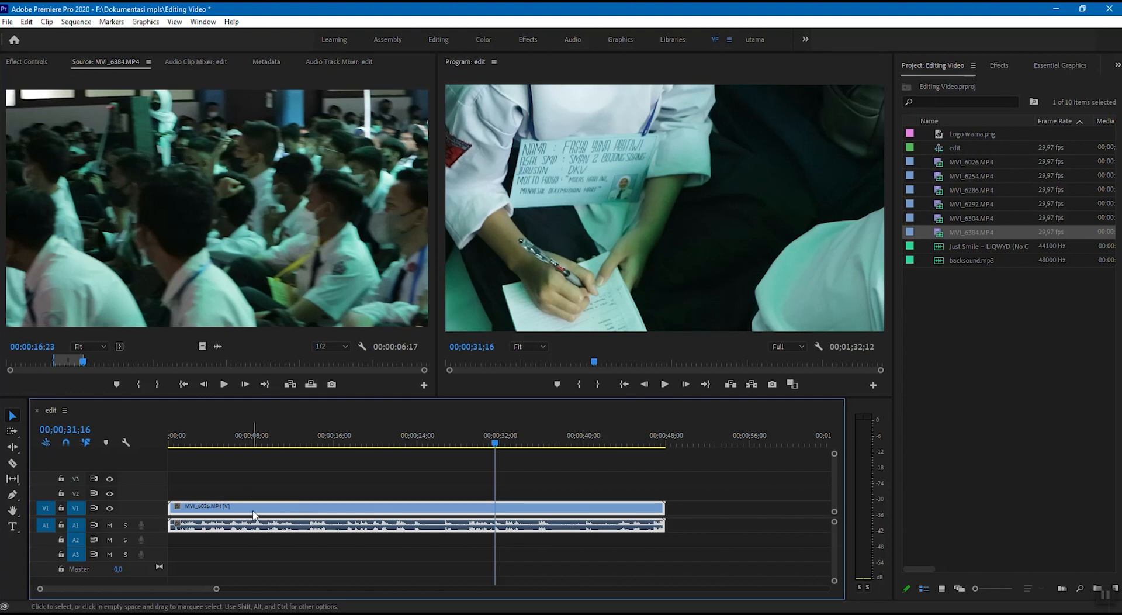
pyautogui.doubleClick(138, 507)
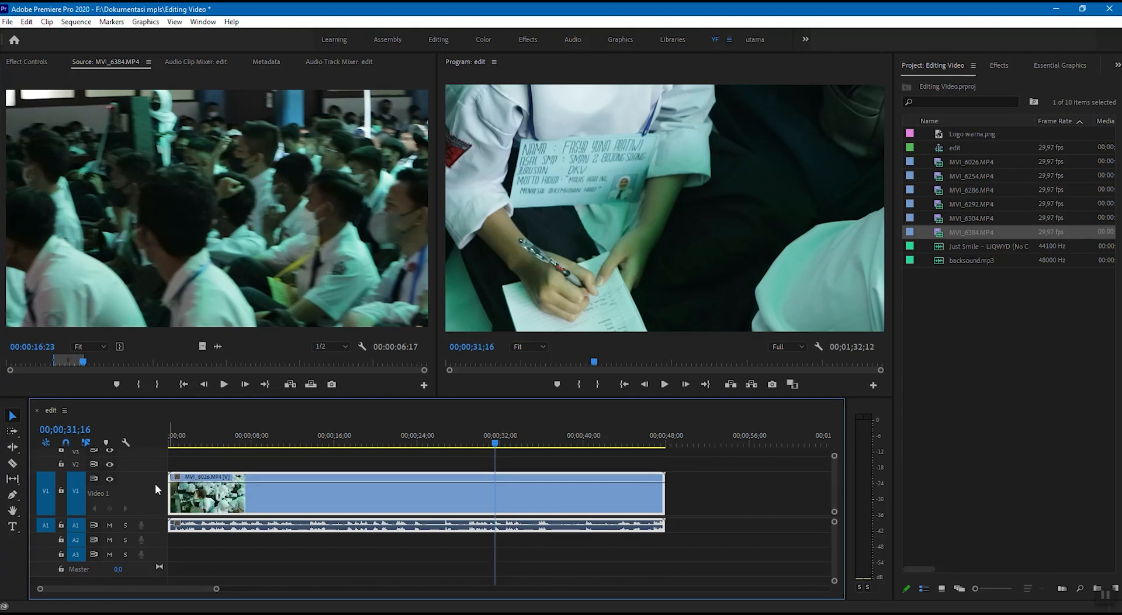
pyautogui.doubleClick(153, 523)
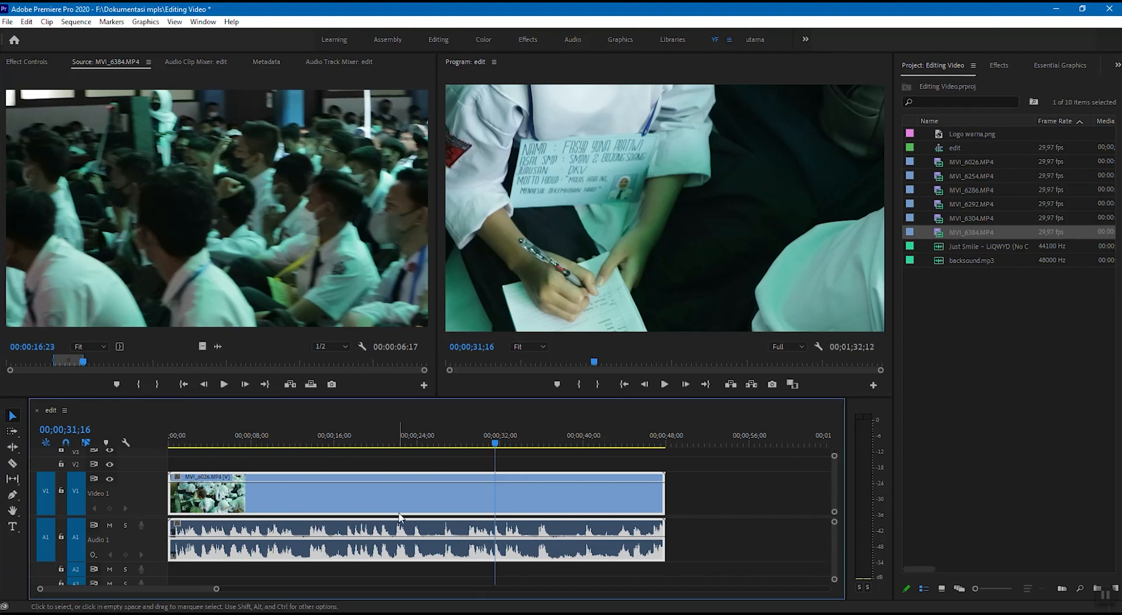
# Step: Inspect MVI_6026 at several timeline zoom levels and collapse the V1 and A1 tracks to their compact height
pyautogui.scroll(3, 401, 508)
pyautogui.scroll(-4, 400, 508)
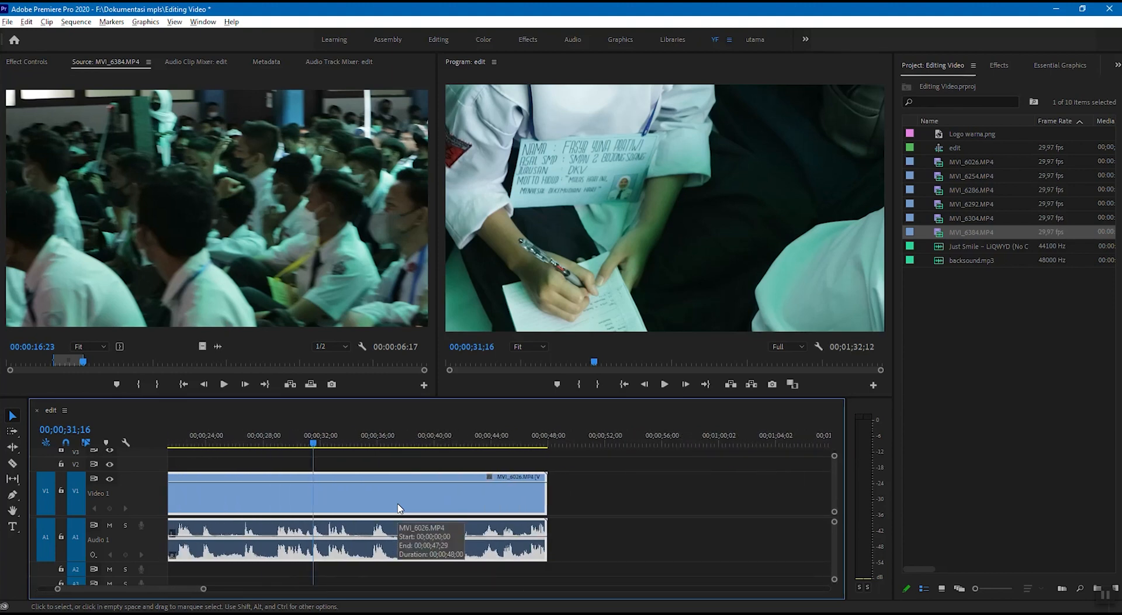
pyautogui.scroll(-4, 399, 507)
pyautogui.keyDown('alt'); pyautogui.scroll(1, 395, 508); pyautogui.keyUp('alt')
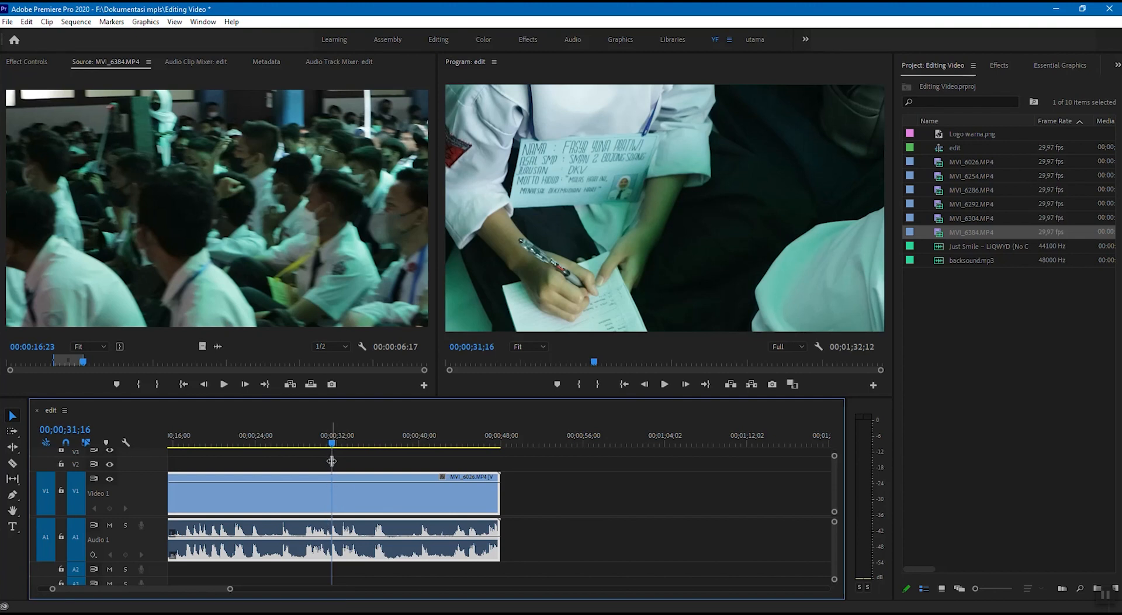
pyautogui.doubleClick(144, 497)
pyautogui.keyDown('alt'); pyautogui.scroll(-1, 144, 497); pyautogui.keyUp('alt')
pyautogui.keyDown('alt'); pyautogui.scroll(3, 144, 497); pyautogui.keyUp('alt')
pyautogui.keyDown('alt'); pyautogui.scroll(-3, 143, 497); pyautogui.keyUp('alt')
pyautogui.doubleClick(149, 529)
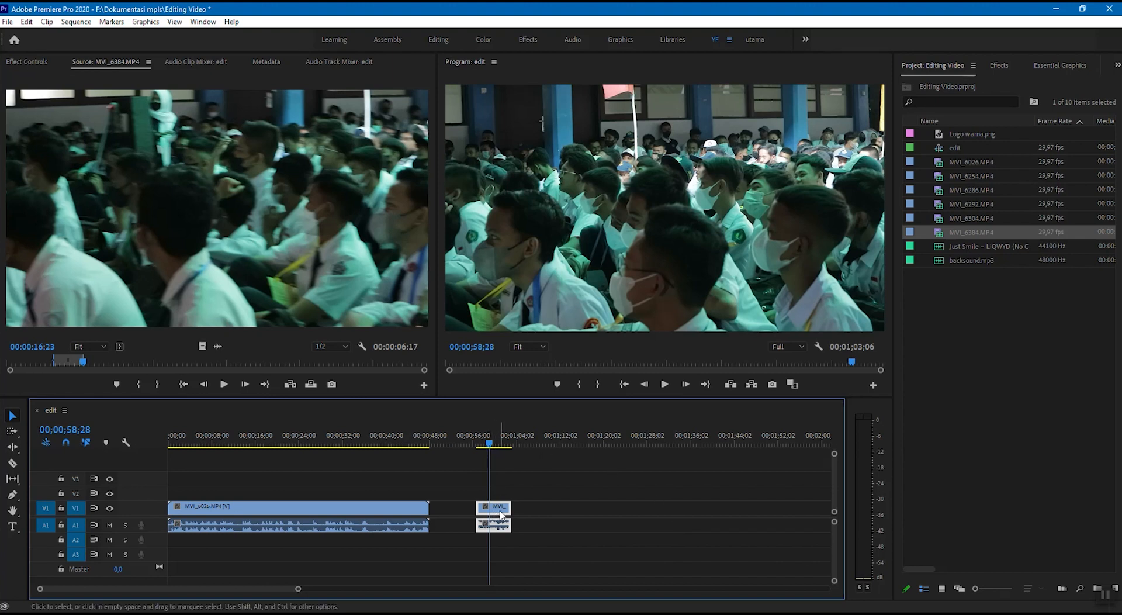
# Step: Move the MVI_6384 clip earlier so it ends at 00;00;58;28, and preview it at 00;00;55;24
pyautogui.moveTo(499, 513)
pyautogui.mouseDown()
pyautogui.moveTo(584, 513)
pyautogui.moveTo(478, 515)
pyautogui.moveTo(576, 514)
pyautogui.moveTo(509, 507)
pyautogui.moveTo(486, 520)
pyautogui.mouseUp()
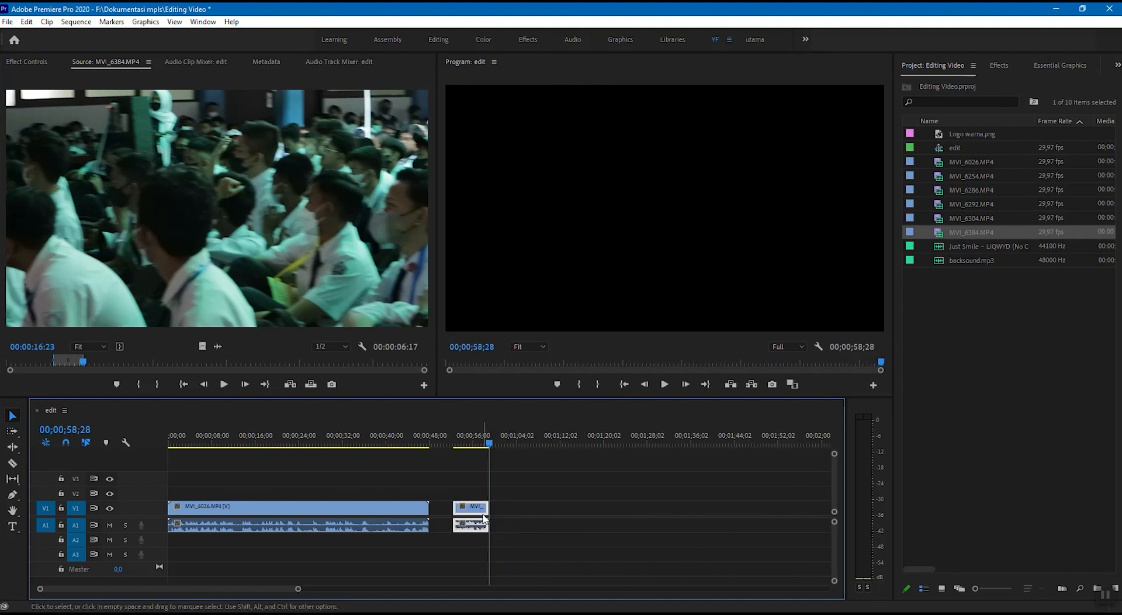
pyautogui.click(477, 444)
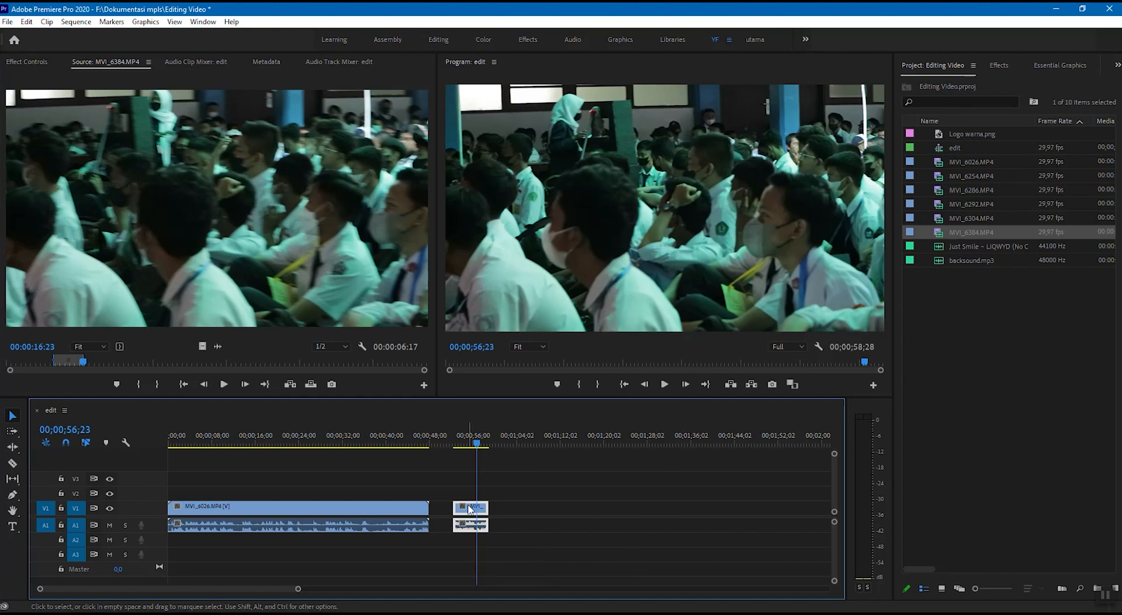
pyautogui.moveTo(478, 444); pyautogui.dragTo(473, 444)
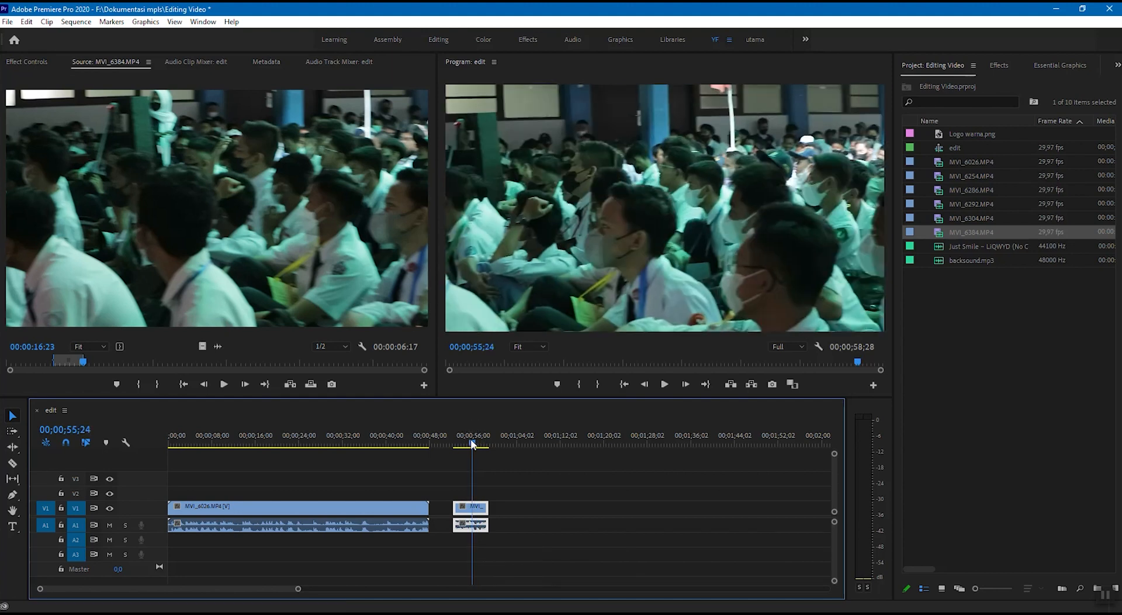
# Step: Unlink the MVI_6384 clip in the sequence and delete its audio from A1, keeping the video on V1
pyautogui.rightClick(478, 512)
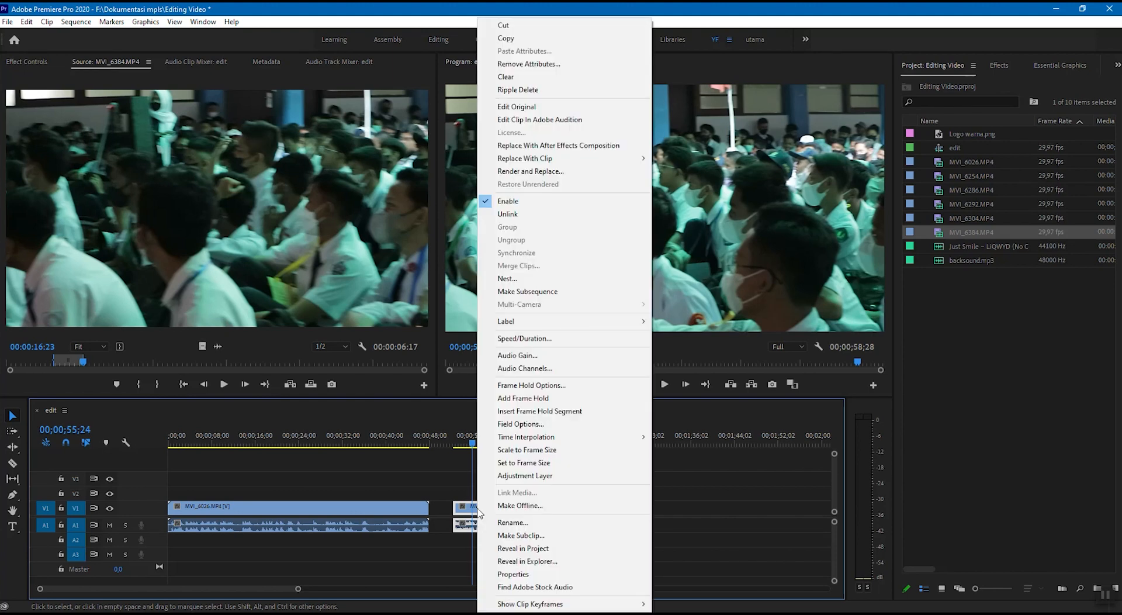
pyautogui.click(508, 215)
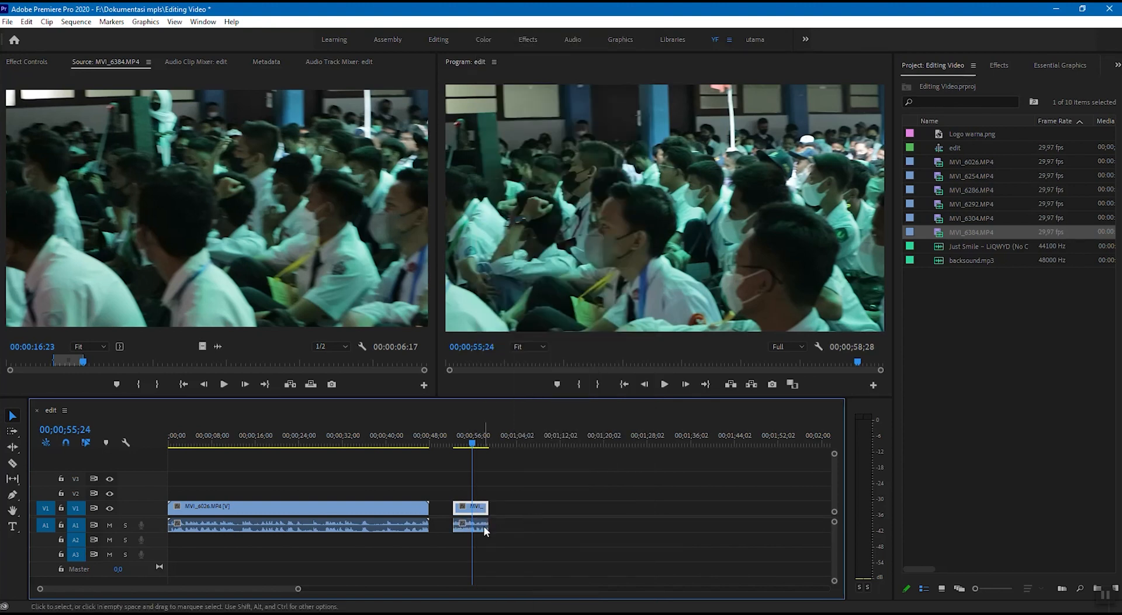
pyautogui.click(503, 507)
pyautogui.click(476, 509)
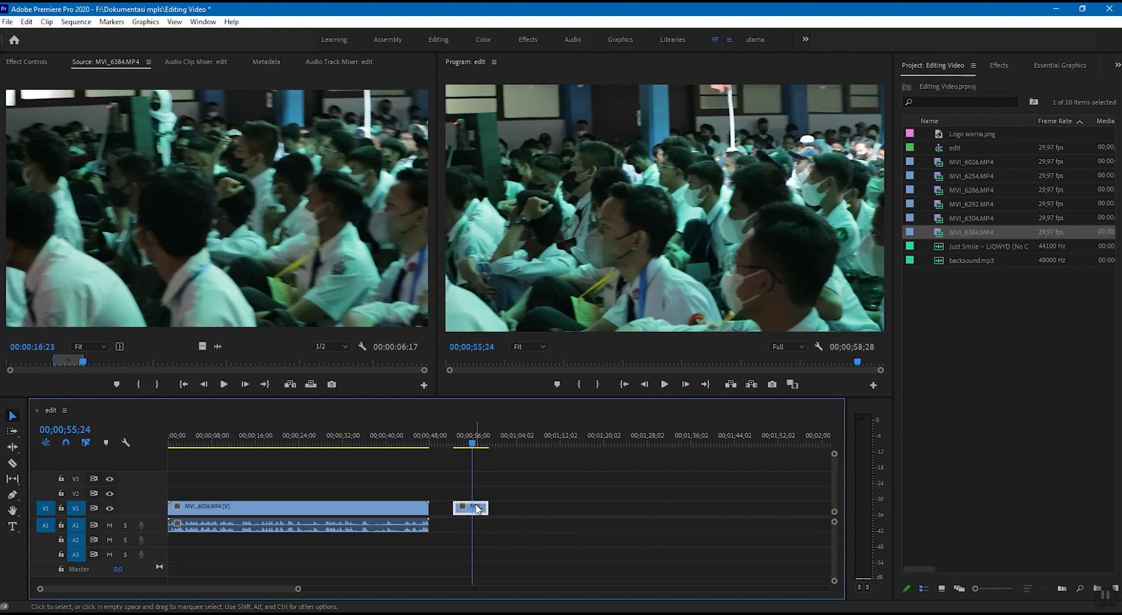
# Step: Load MVI_6286 as the source and mark its section from 00:00:10:28 to 00:00:12:25
pyautogui.click(239, 270)
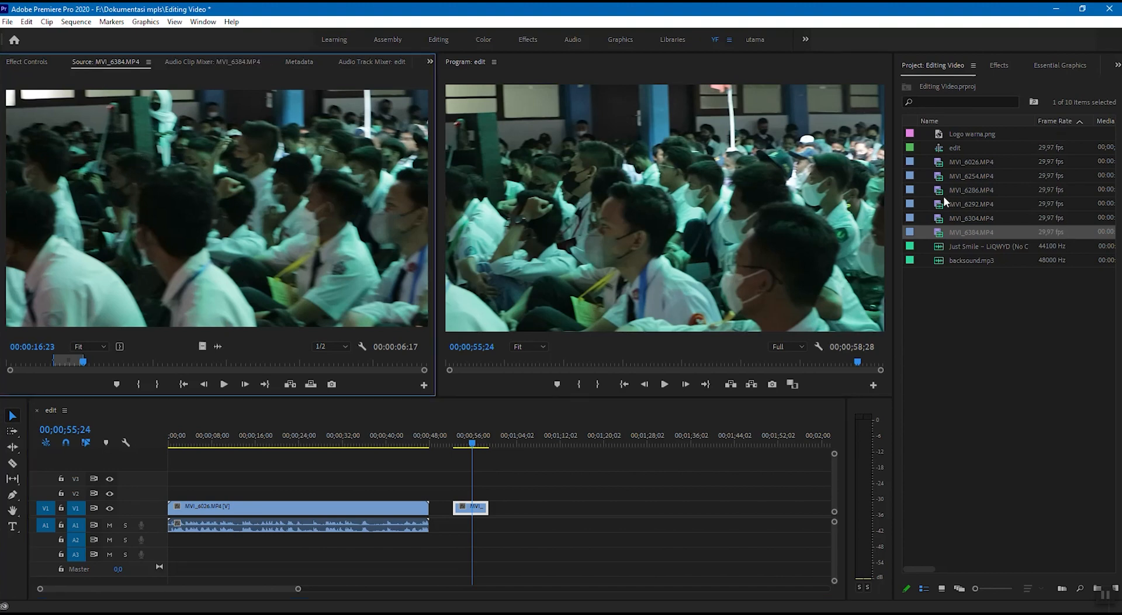
pyautogui.doubleClick(939, 176)
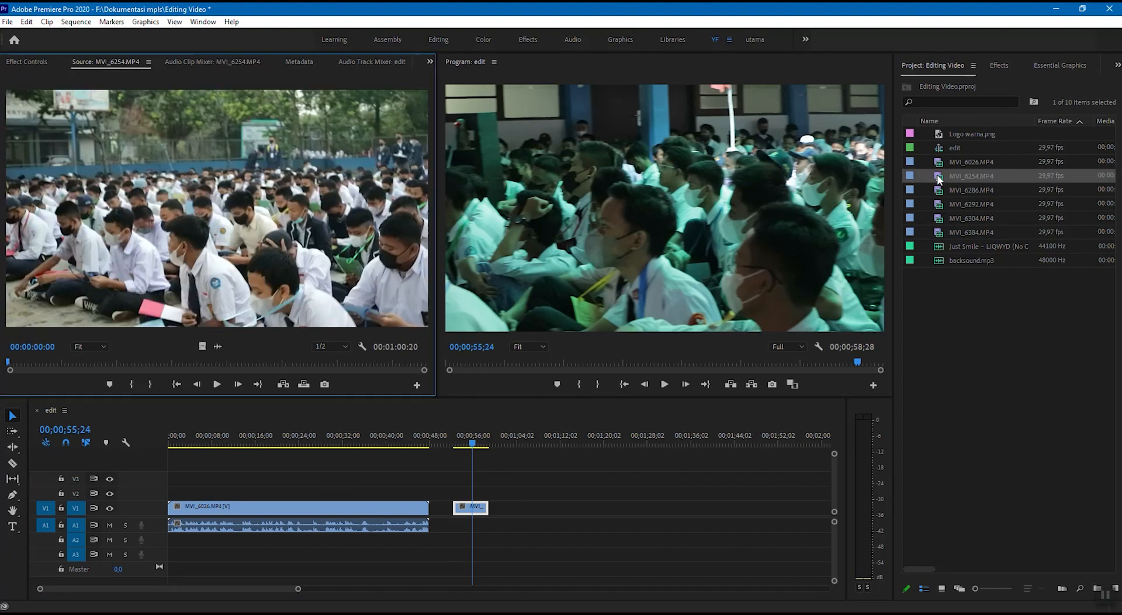
pyautogui.doubleClick(939, 190)
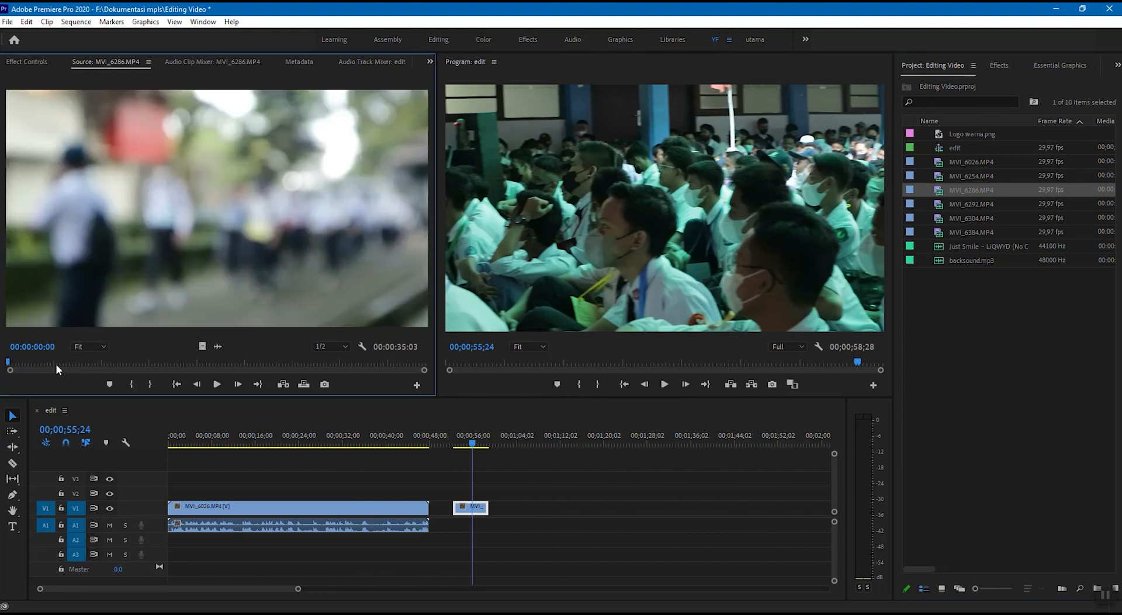
pyautogui.moveTo(37, 361); pyautogui.dragTo(134, 360)
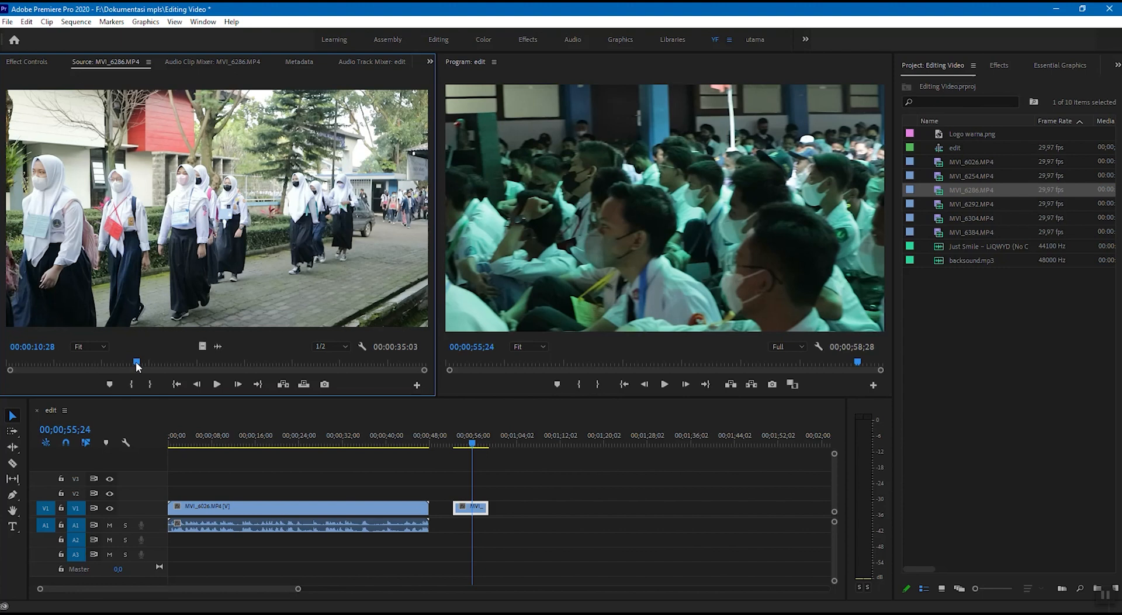
pyautogui.press('i')
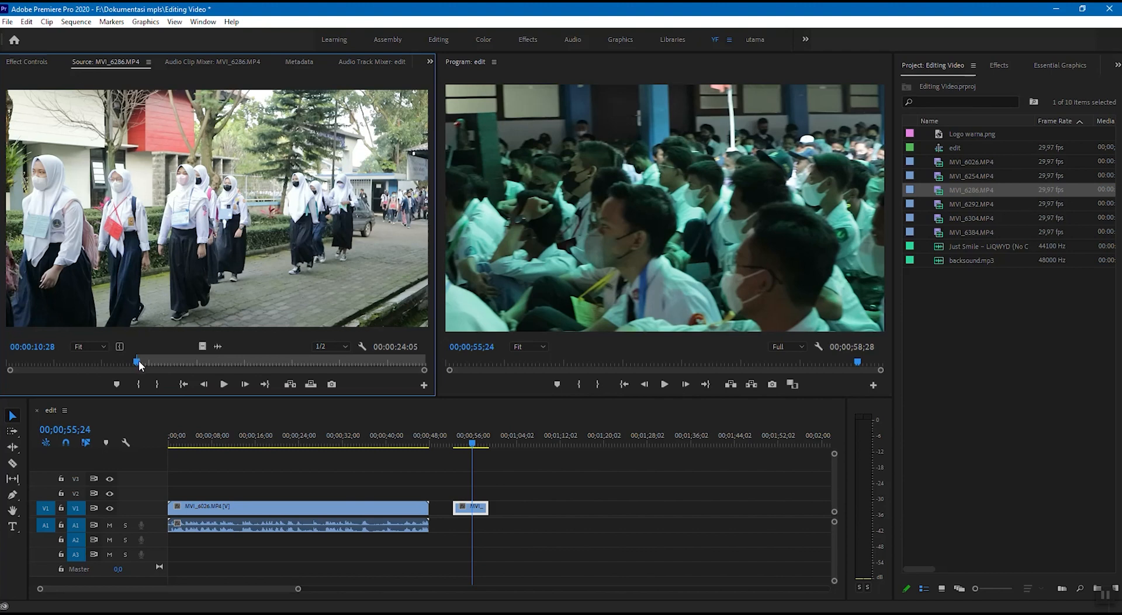
pyautogui.moveTo(139, 360); pyautogui.dragTo(162, 359)
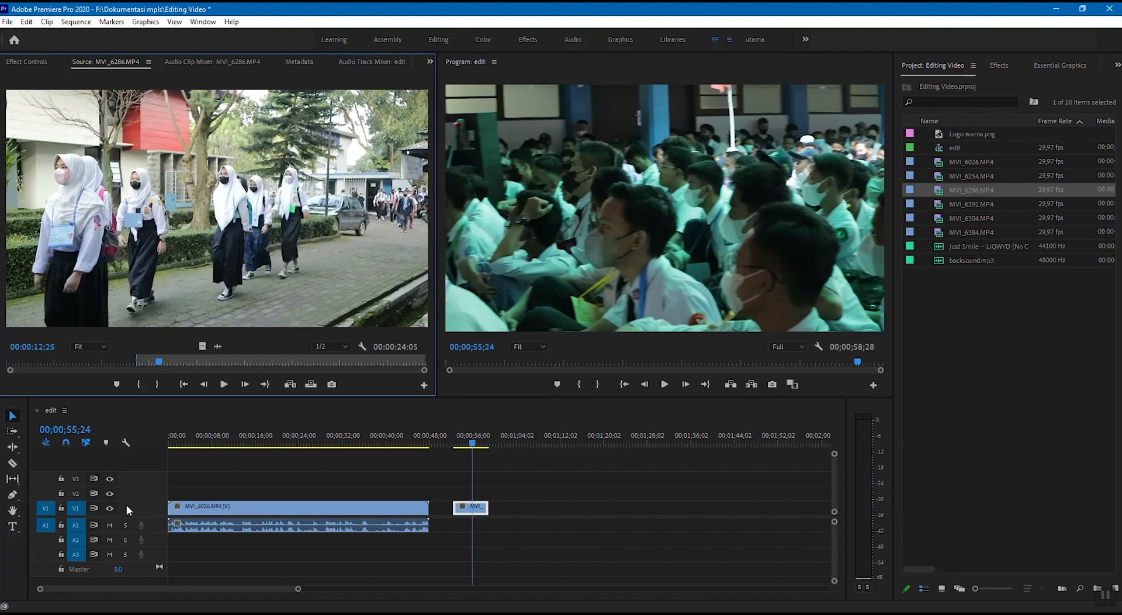
pyautogui.press('o')
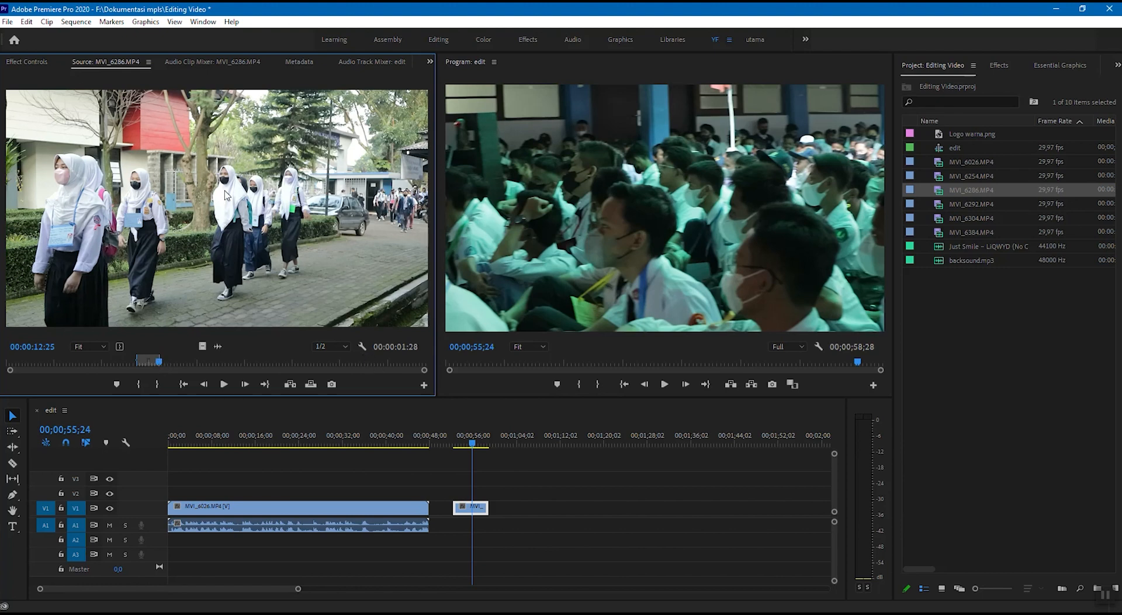
# Step: Place the marked MVI_6286 section with audio after MVI_6384, and add a video-only copy on V1 after a gap
pyautogui.moveTo(215, 209); pyautogui.dragTo(521, 510)
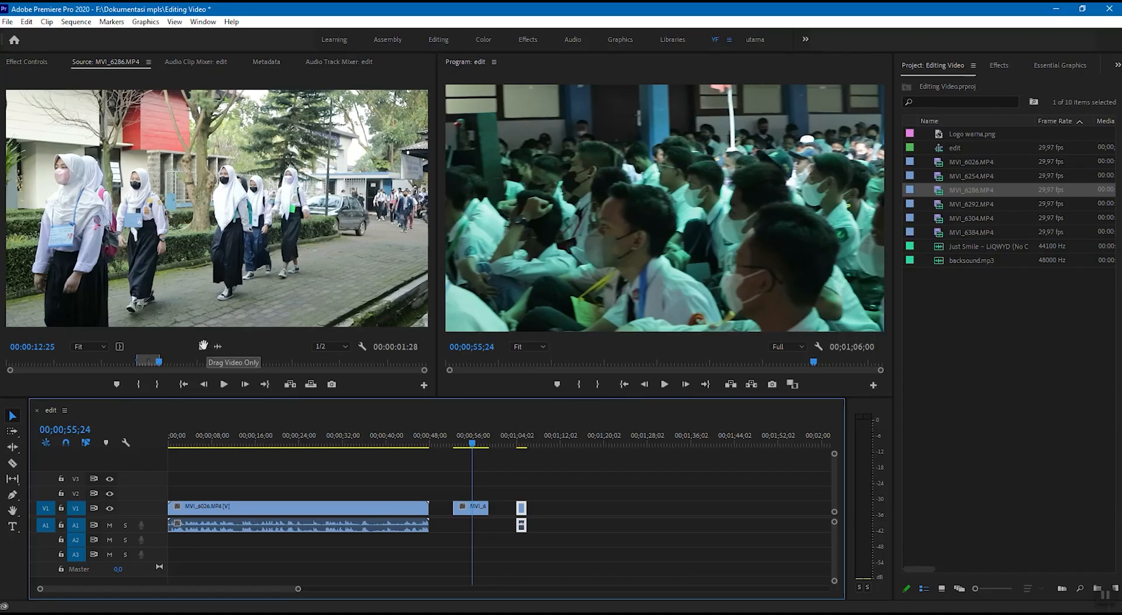
pyautogui.click(203, 345)
pyautogui.moveTo(203, 346); pyautogui.dragTo(572, 517)
pyautogui.click(552, 440)
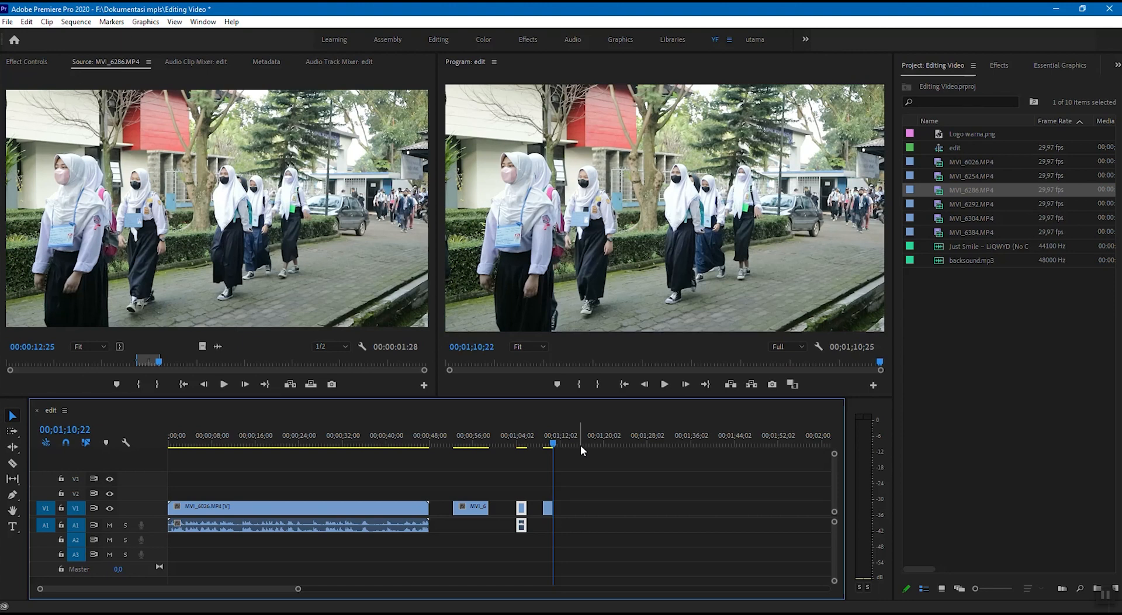
pyautogui.click(562, 507)
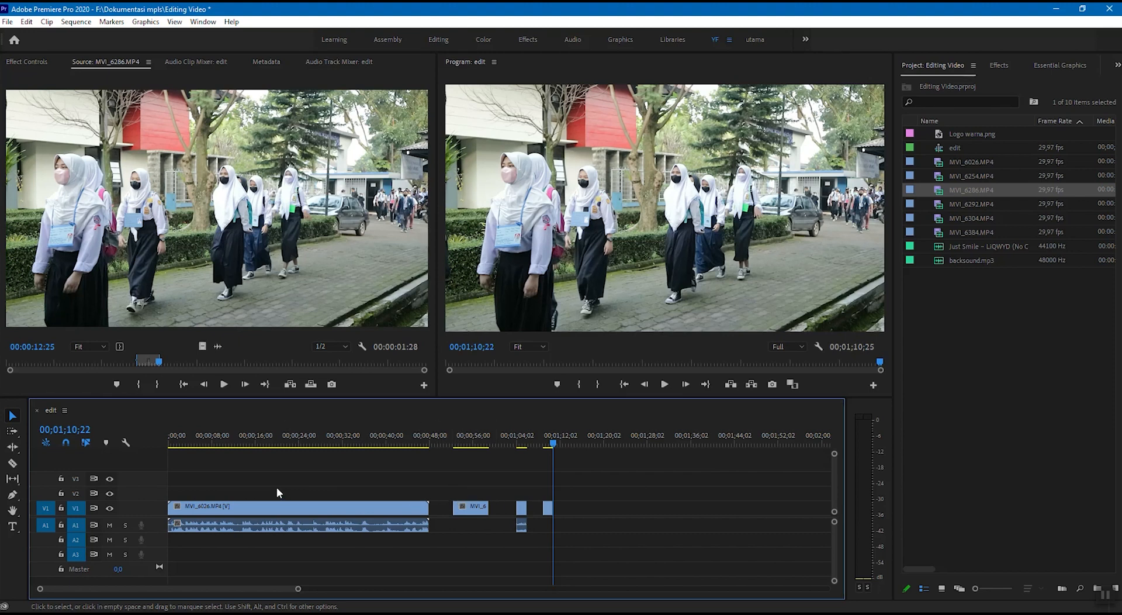
# Step: Delete all clips after MVI_6026 from the sequence and move the playhead to 00;00;51;02
pyautogui.moveTo(269, 491); pyautogui.dragTo(559, 541)
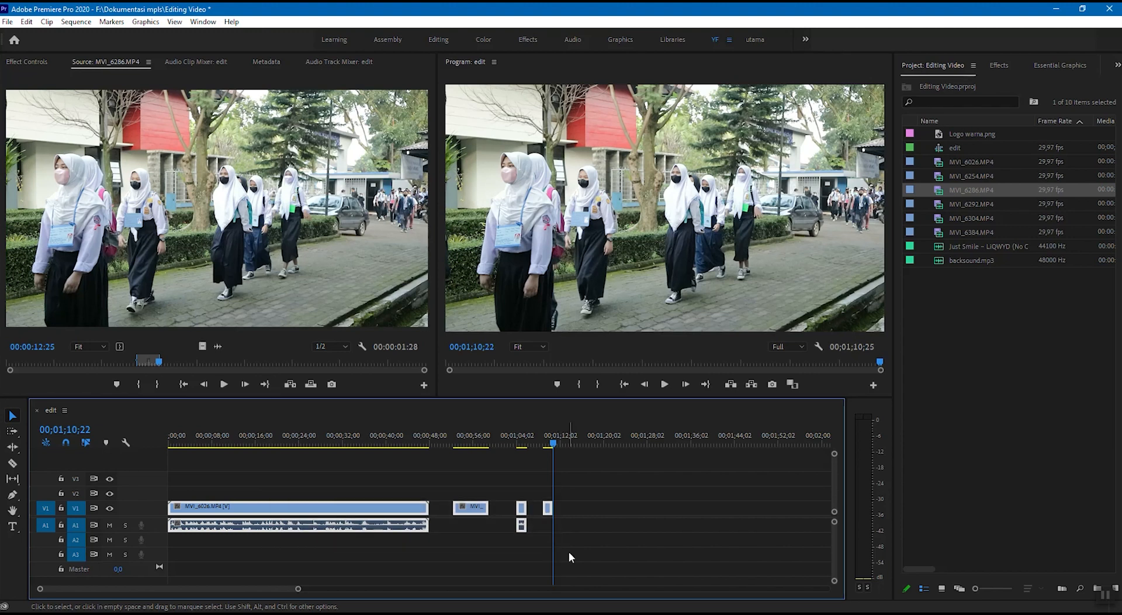
pyautogui.moveTo(456, 485); pyautogui.dragTo(564, 516)
pyautogui.press('Delete')
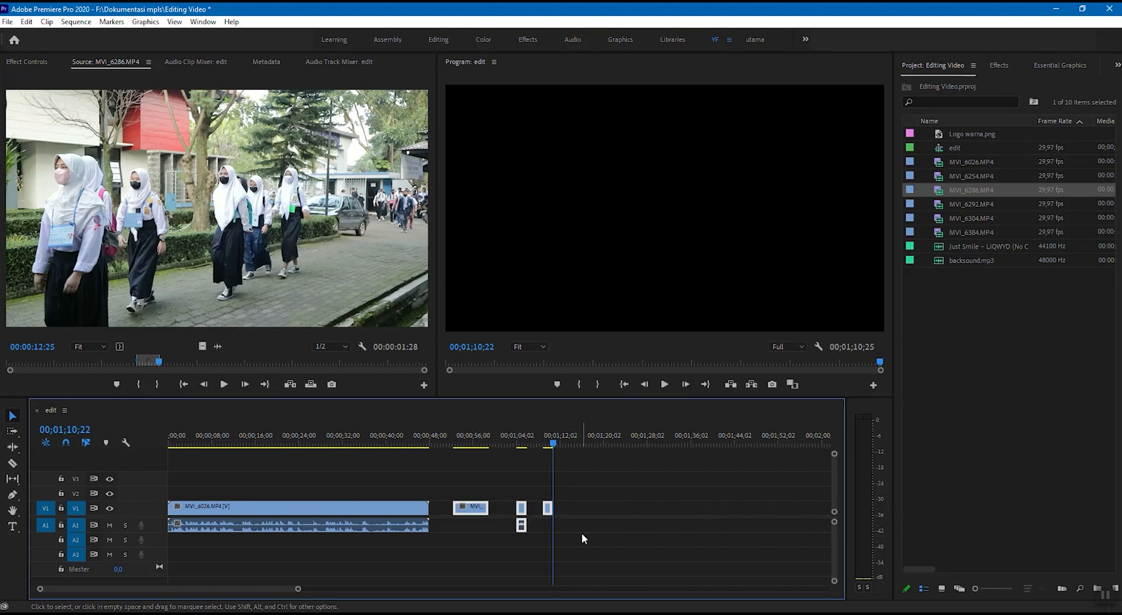
pyautogui.moveTo(462, 439); pyautogui.dragTo(444, 437)
pyautogui.click(399, 509)
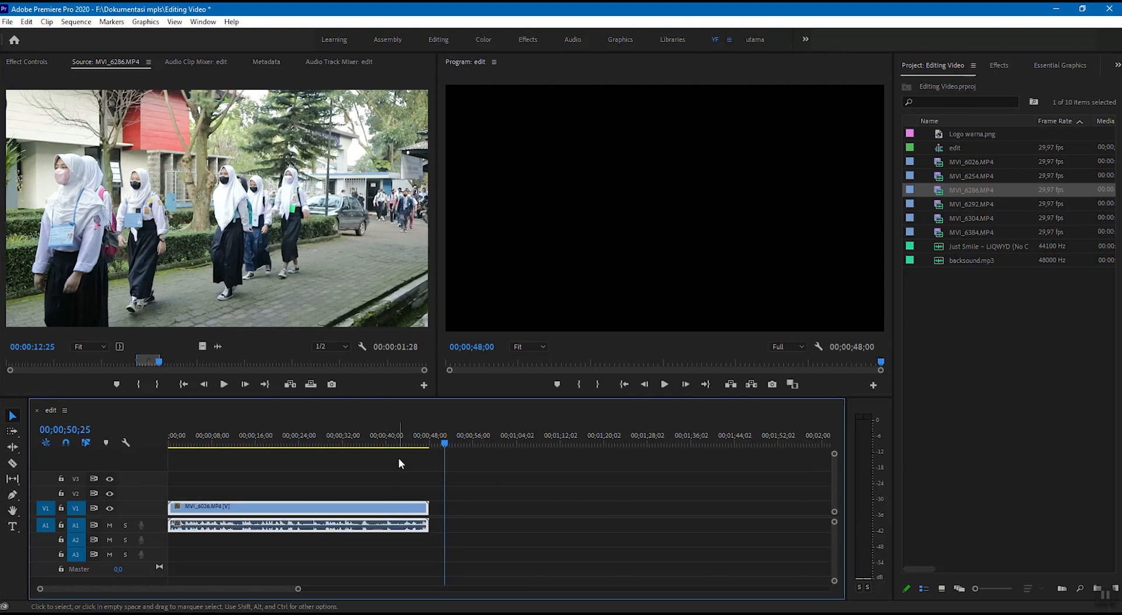
pyautogui.click(398, 438)
pyautogui.click(446, 438)
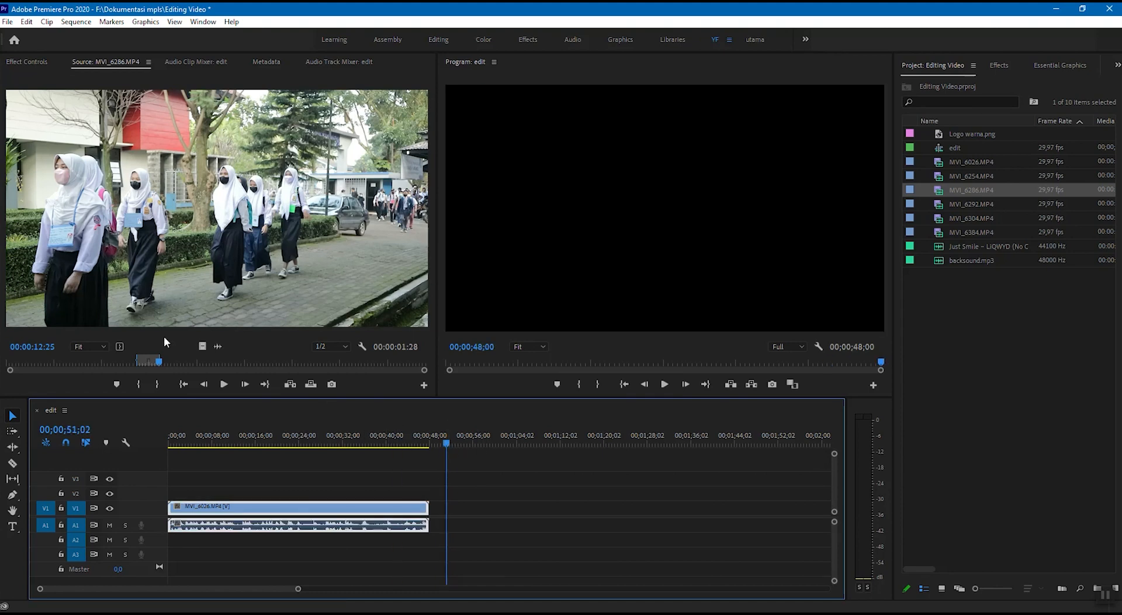
# Step: Move the MVI_6286 source Out point to 00:00:14:26 and place the section as video only on V1 at 00;00;54;02
pyautogui.moveTo(158, 361); pyautogui.dragTo(183, 363)
pyautogui.press('o')
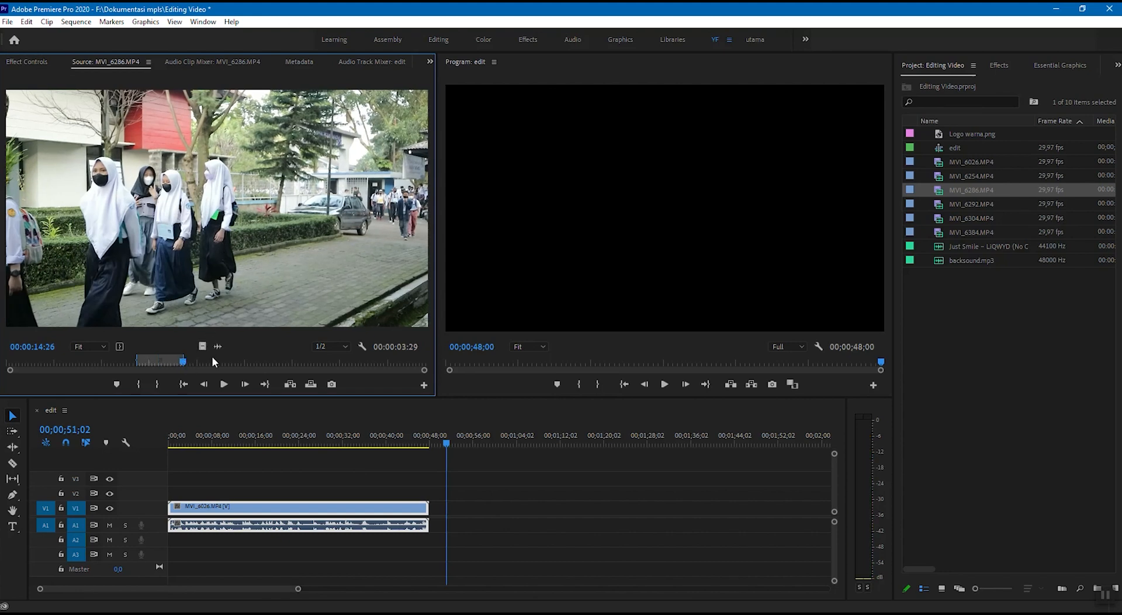
pyautogui.moveTo(203, 346); pyautogui.dragTo(465, 508)
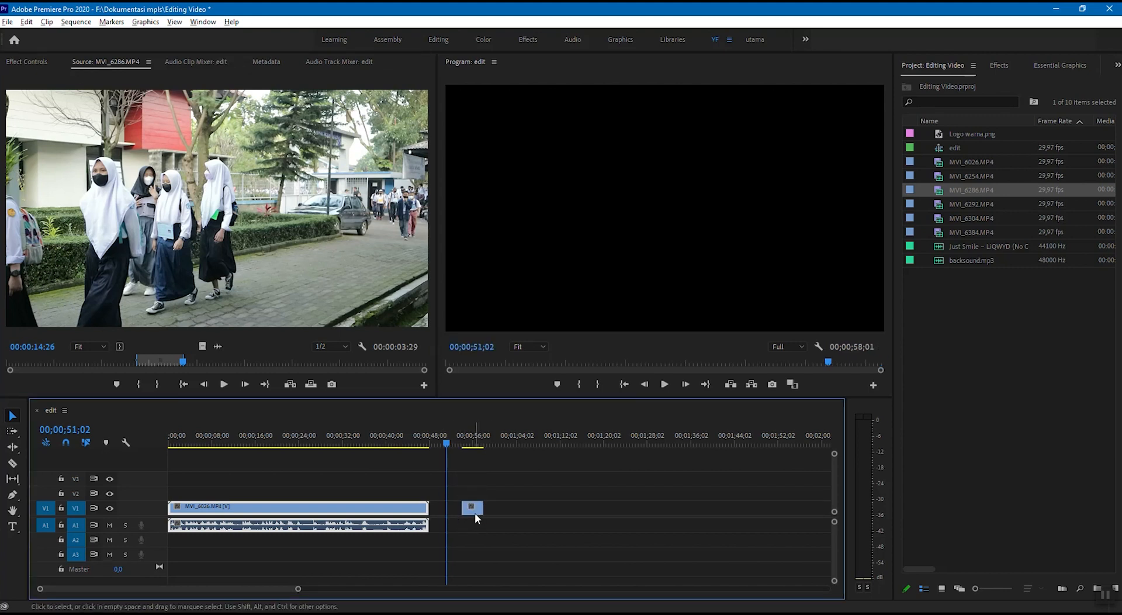
# Step: Expand the V1 track, select the MVI_6286 clip and play it from its start
pyautogui.keyDown('alt'); pyautogui.scroll(8, 475, 513); pyautogui.keyUp('alt')
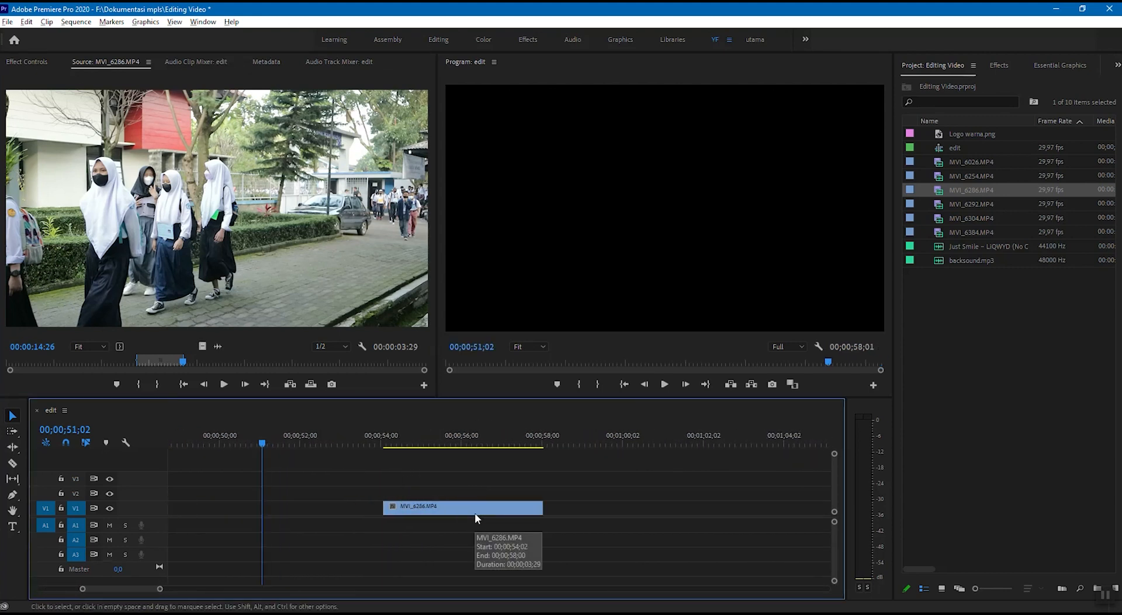
pyautogui.keyDown('alt'); pyautogui.scroll(1, 475, 513); pyautogui.keyUp('alt')
pyautogui.keyDown('alt'); pyautogui.scroll(2, 134, 507); pyautogui.keyUp('alt')
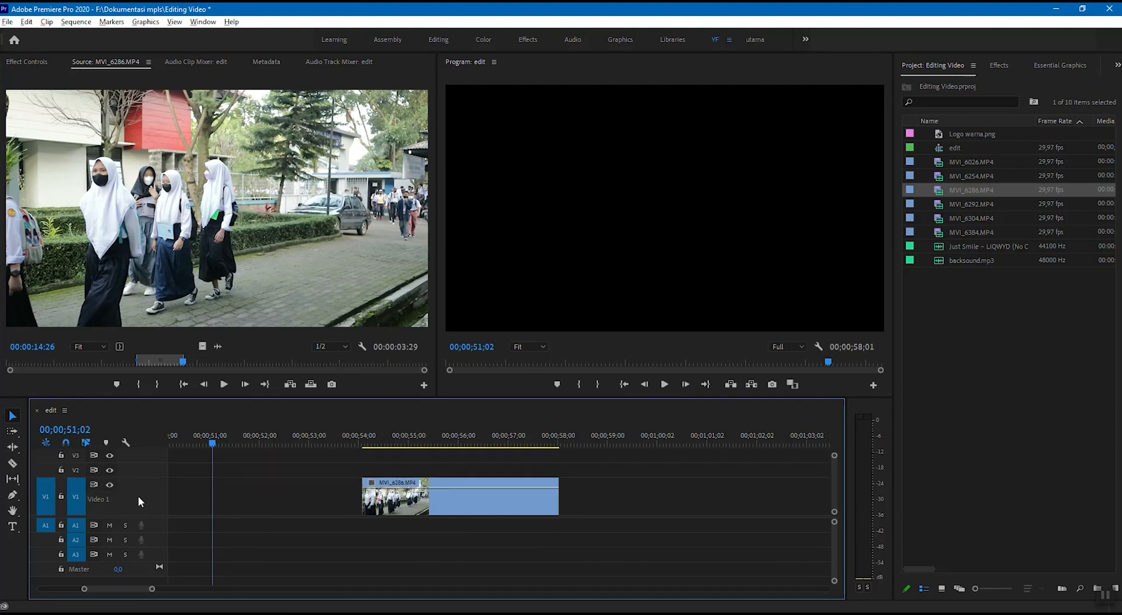
pyautogui.click(491, 504)
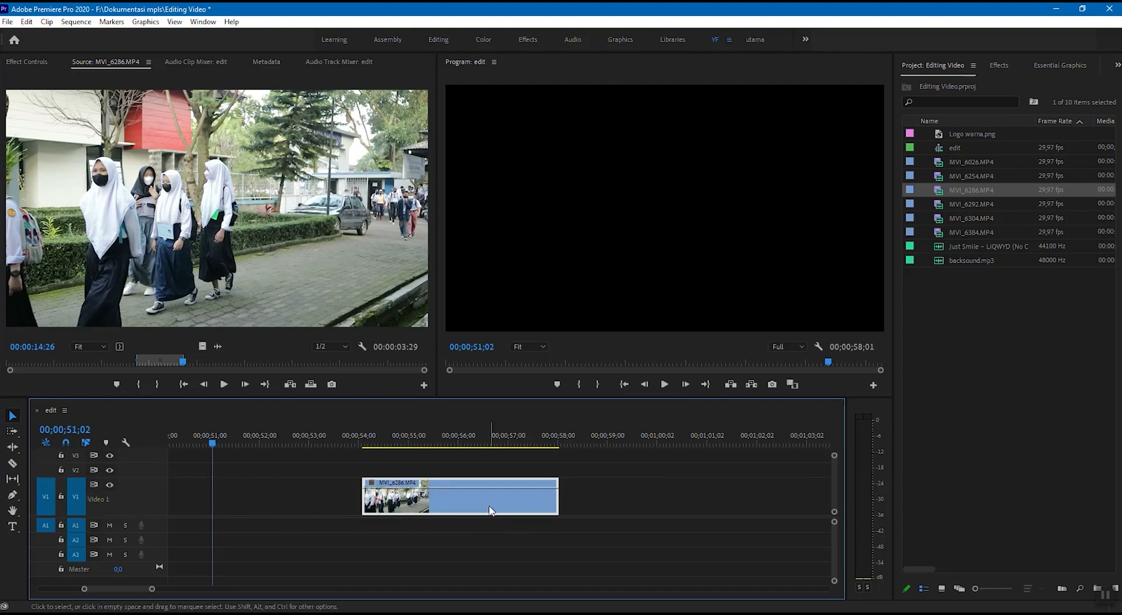
pyautogui.click(420, 444)
pyautogui.moveTo(420, 445); pyautogui.dragTo(364, 448)
pyautogui.press('space')
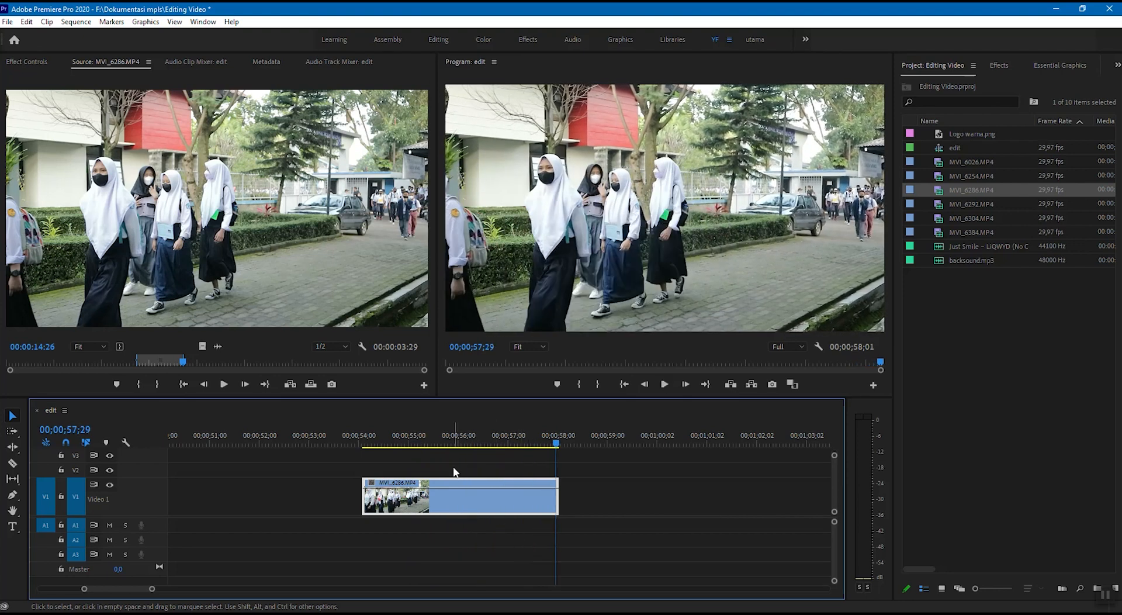
# Step: Move the playhead to 00;00;55;04 and set the MVI_6286 clip's speed to 50%
pyautogui.moveTo(468, 443); pyautogui.dragTo(414, 448)
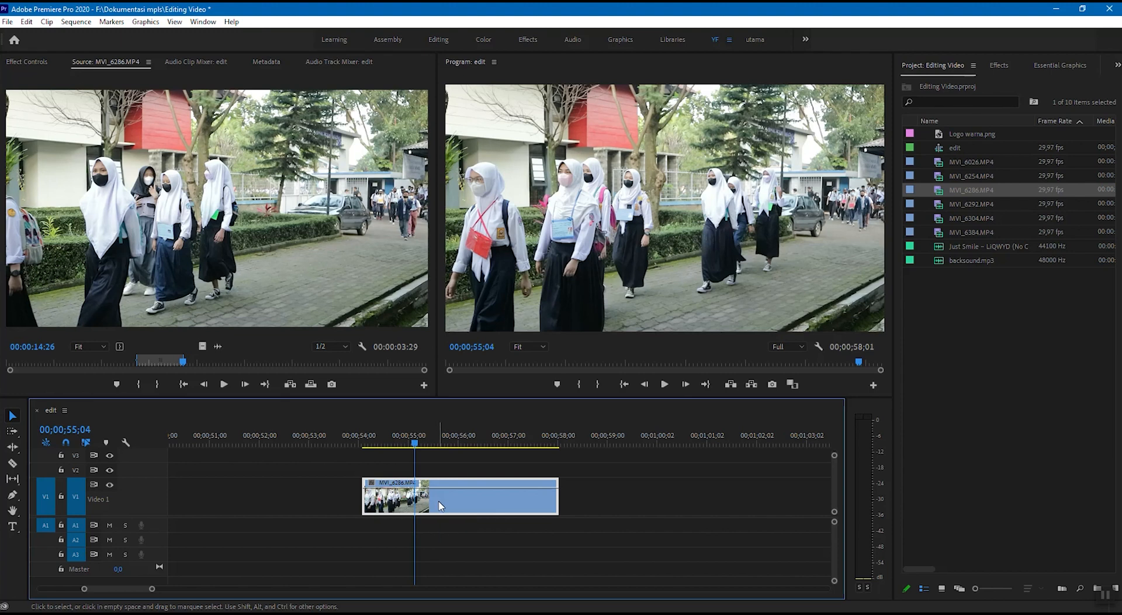
pyautogui.rightClick(439, 504)
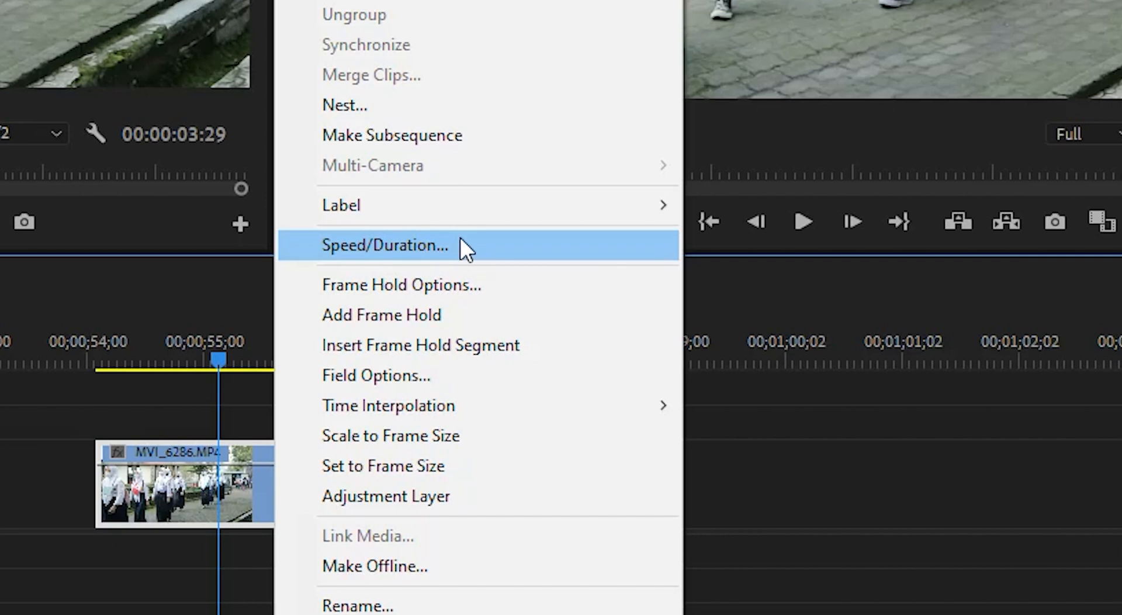
pyautogui.click(425, 244)
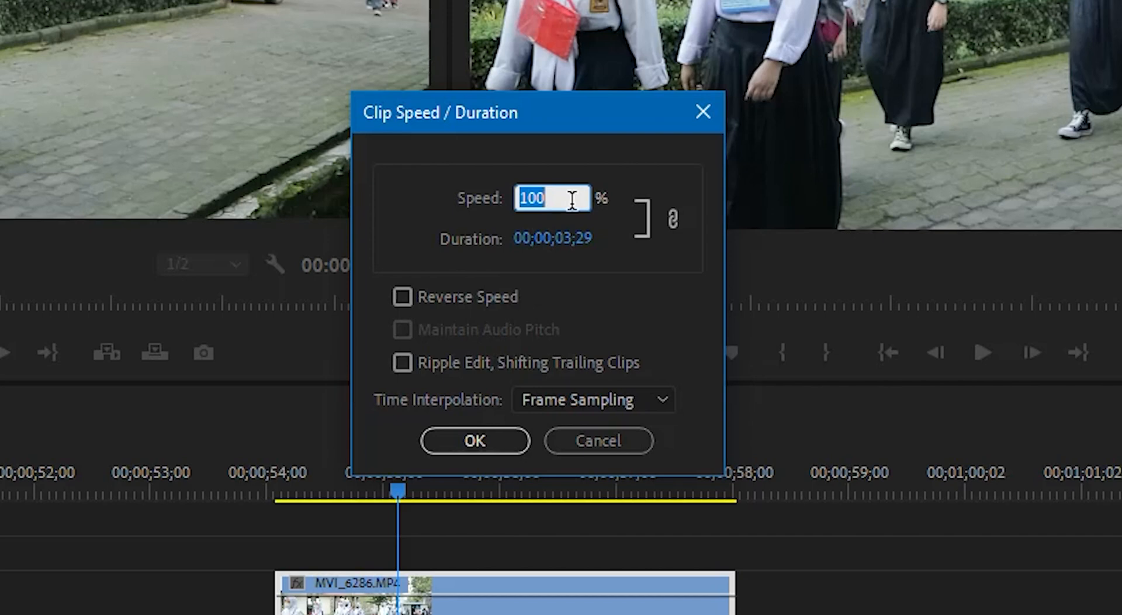
pyautogui.write('50')
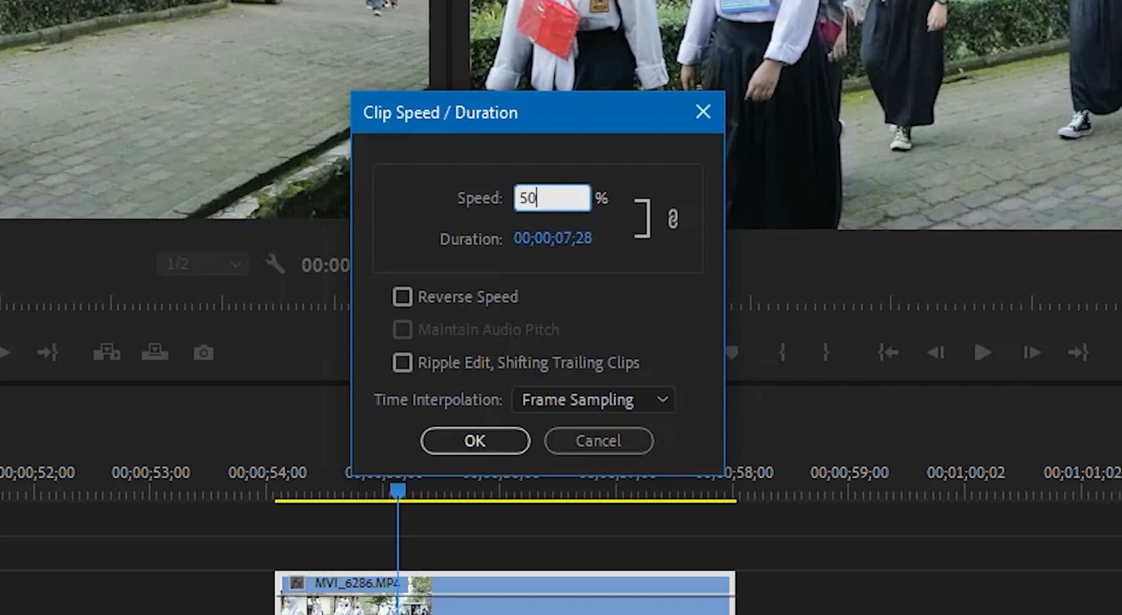
pyautogui.click(489, 440)
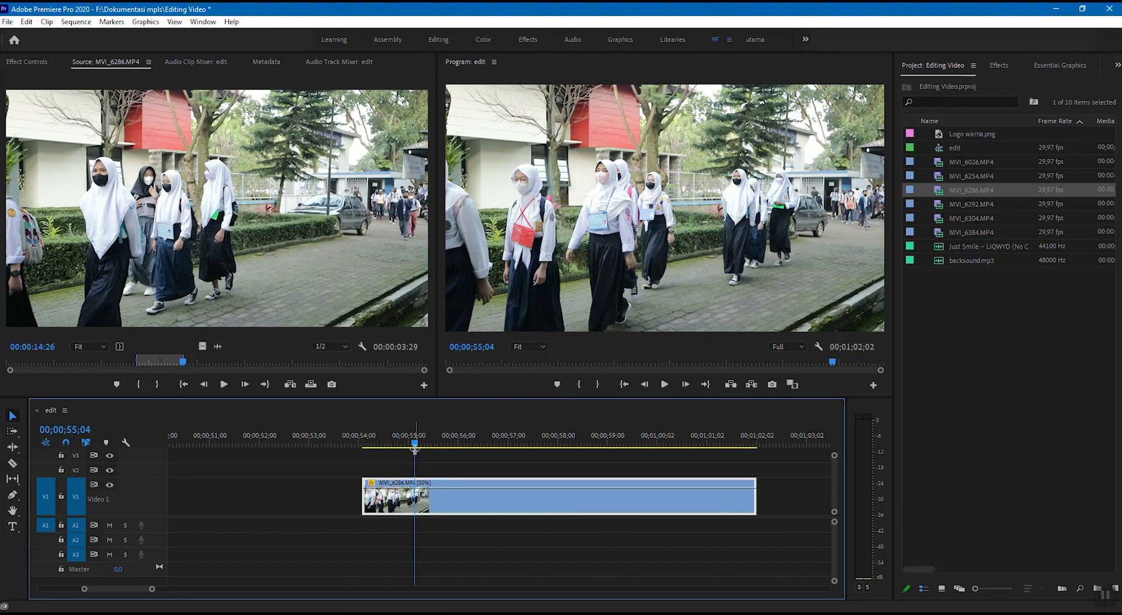
# Step: Play the slowed MVI_6286 clip from near its start and scrub through it to check the motion
pyautogui.moveTo(416, 447); pyautogui.dragTo(369, 447)
pyautogui.press('space')
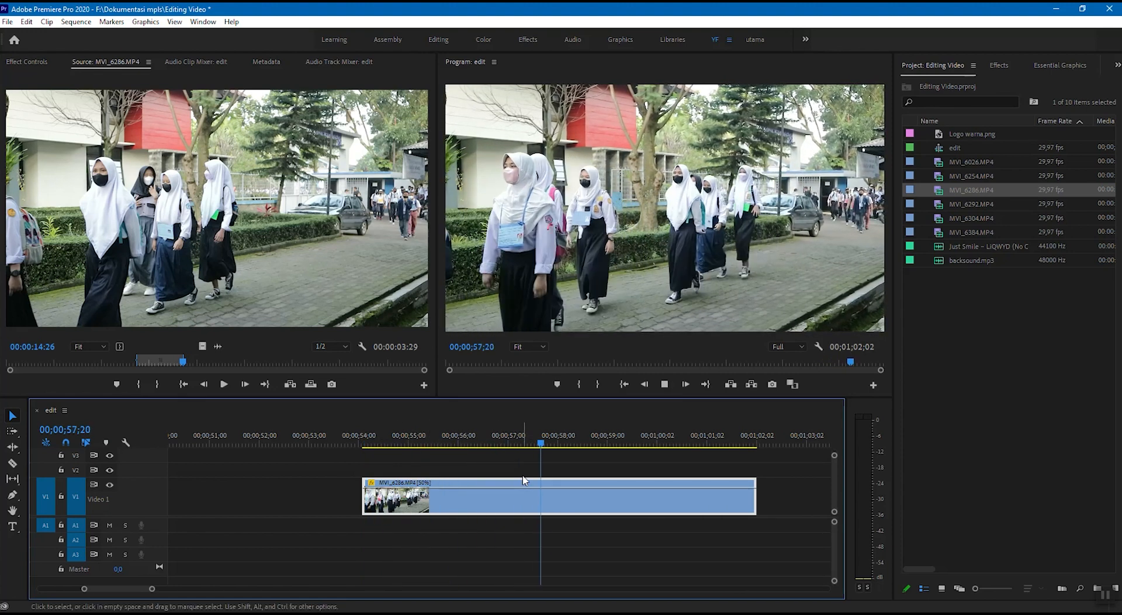
pyautogui.press('space')
pyautogui.click(635, 444)
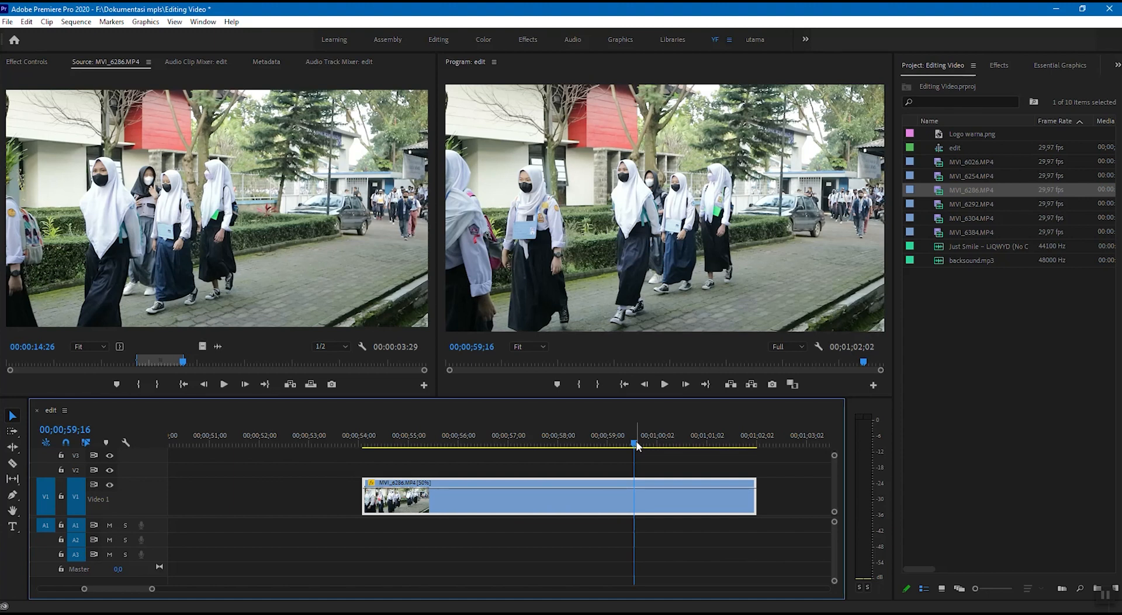
pyautogui.moveTo(637, 446); pyautogui.dragTo(546, 444)
pyautogui.click(564, 444)
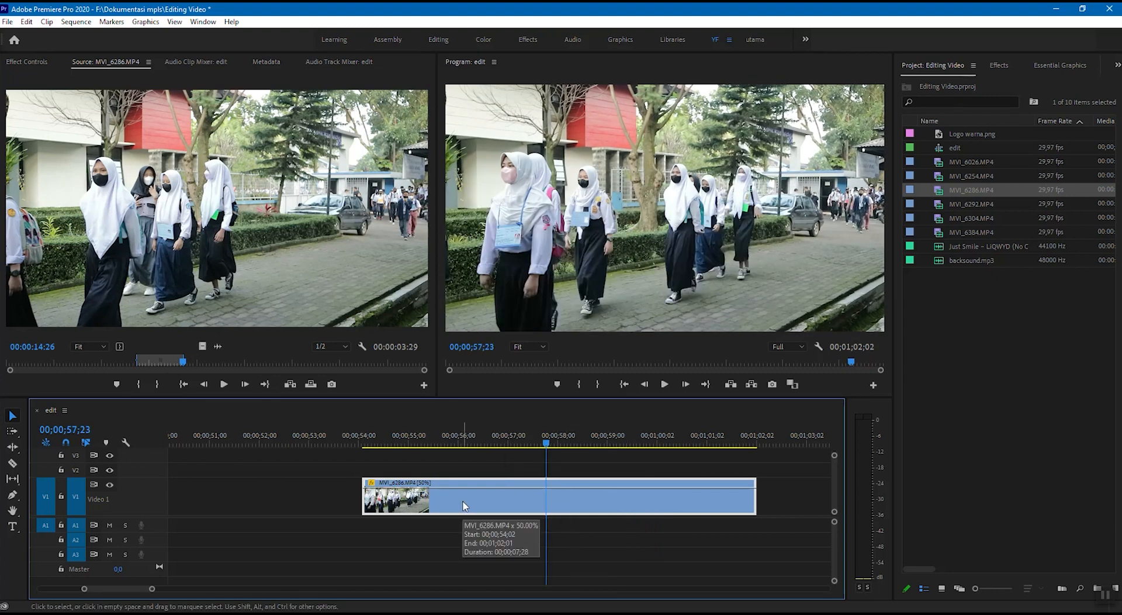
# Step: Turn on reverse speed for the MVI_6286 clip on V1 so it plays backwards at 50% speed
pyautogui.rightClick(464, 506)
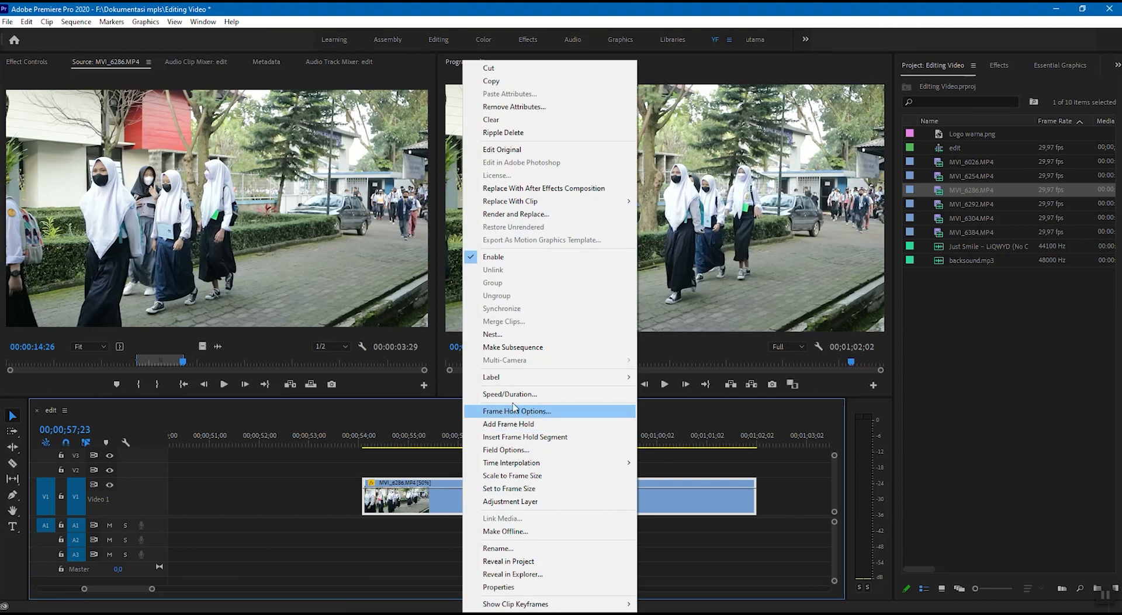
pyautogui.click(509, 393)
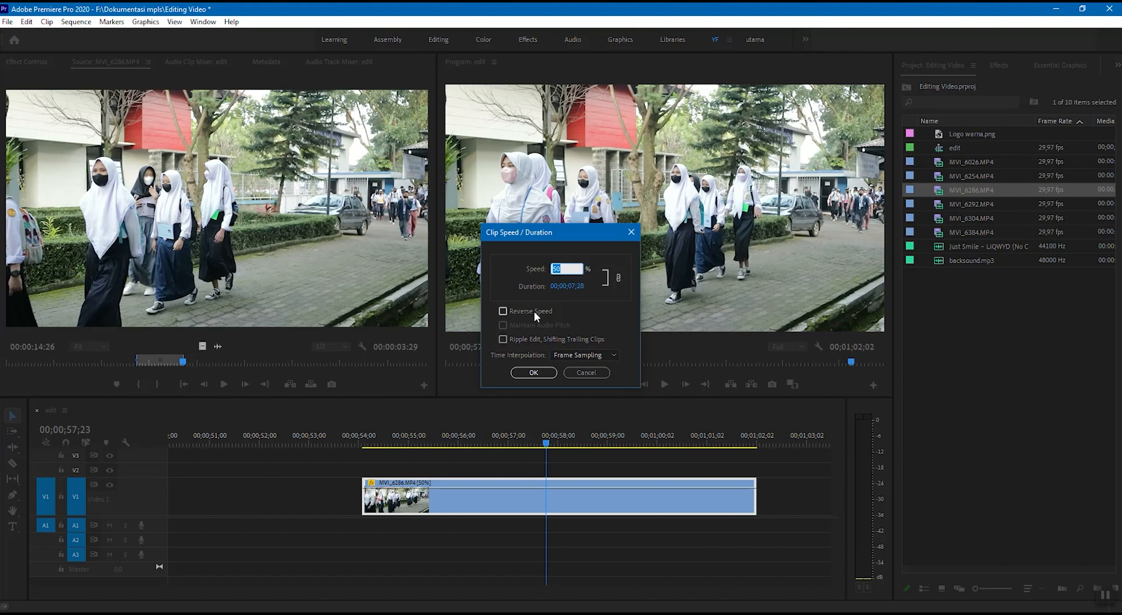
pyautogui.click(503, 312)
pyautogui.click(533, 372)
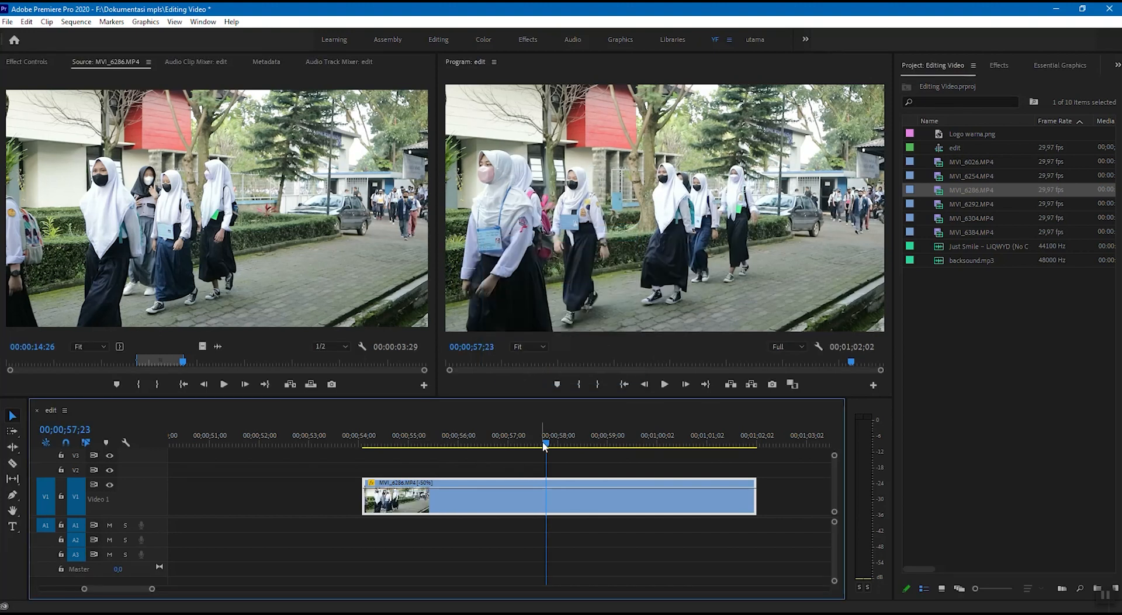
# Step: Play the reversed MVI_6286 clip from 00;00;54;20 to check its backward motion
pyautogui.click(391, 446)
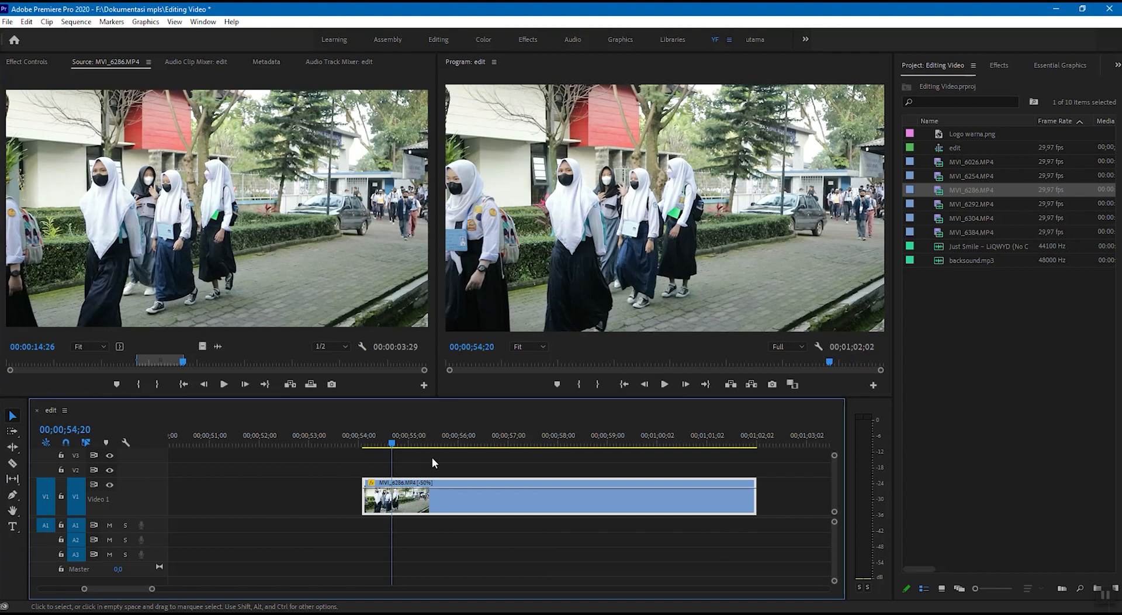
pyautogui.press('space')
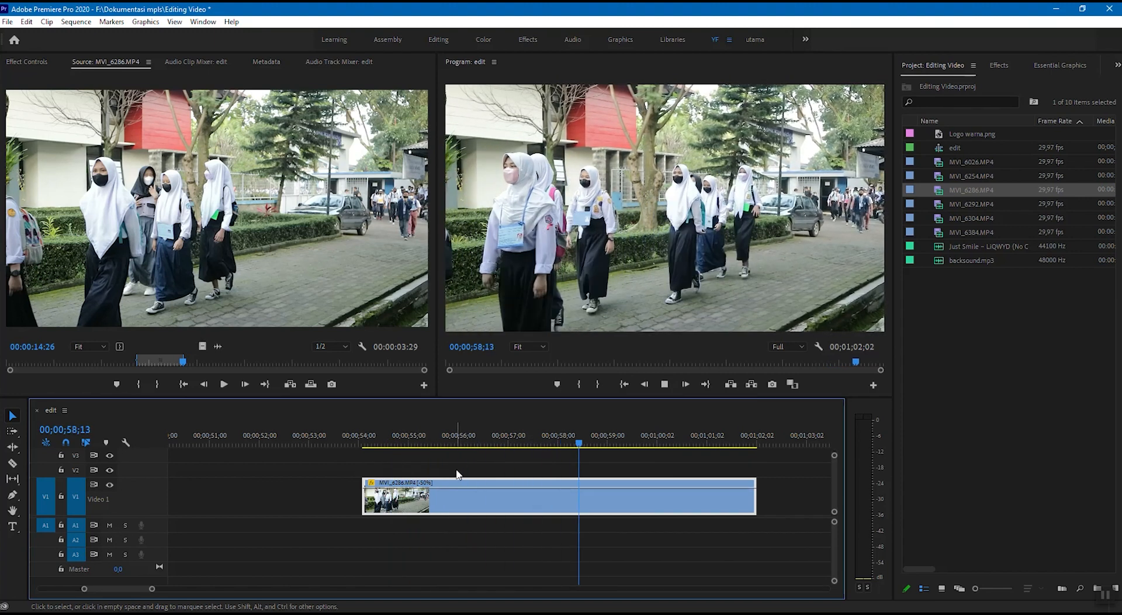
pyautogui.press('space')
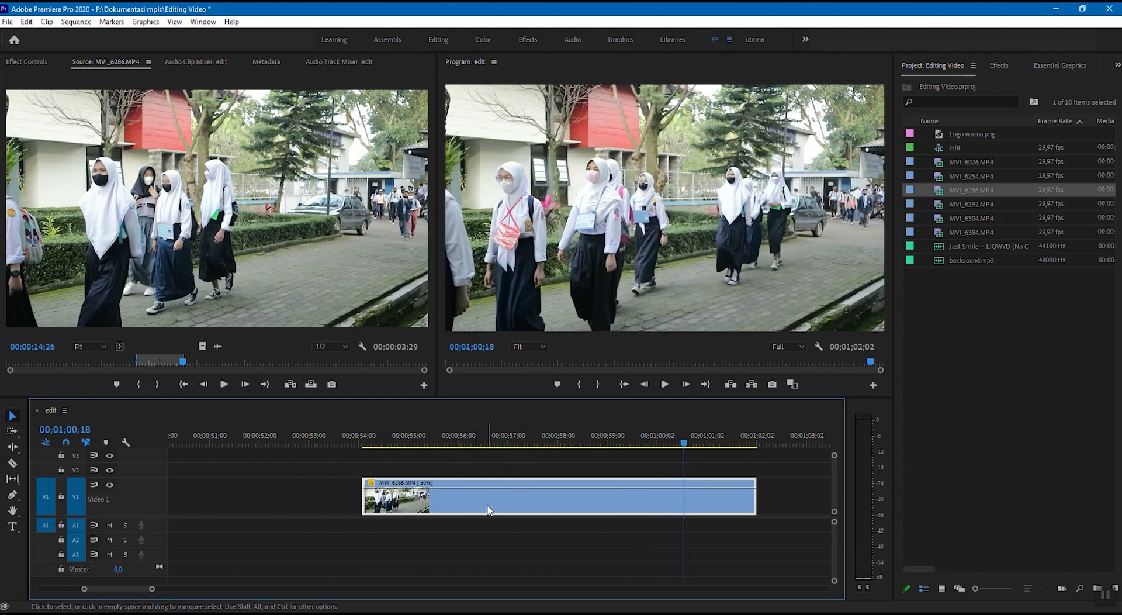
# Step: Move the MVI_6286 clip against the end of MVI_6026 to close the gap, and undo the move
pyautogui.scroll(-4, 363, 510)
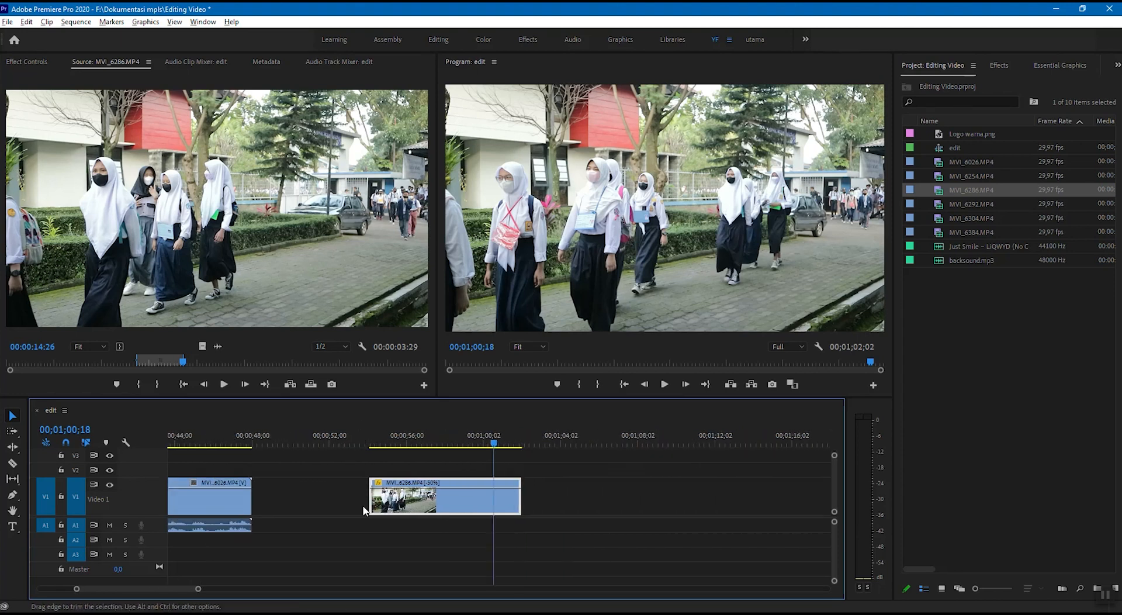
pyautogui.scroll(-4, 289, 506)
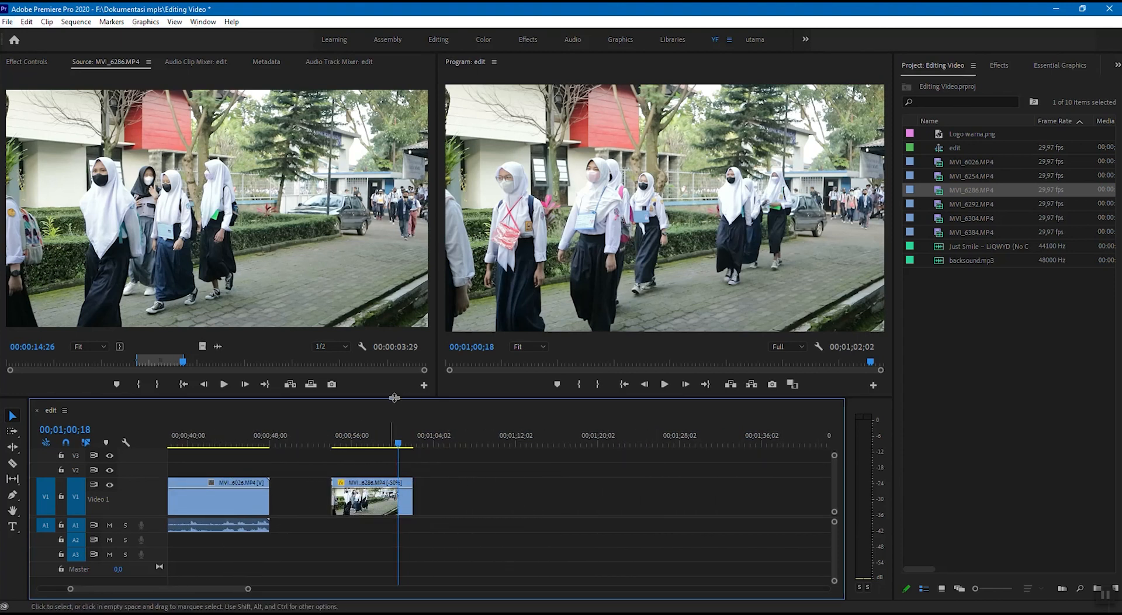
pyautogui.click(350, 442)
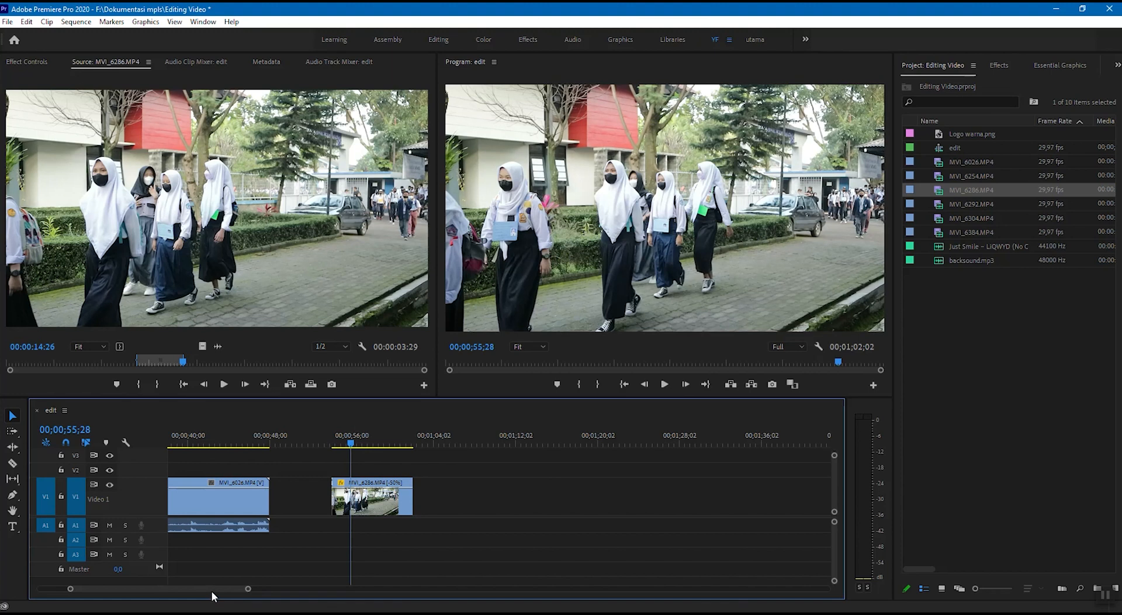
pyautogui.moveTo(211, 590); pyautogui.dragTo(195, 590)
pyautogui.click(527, 500)
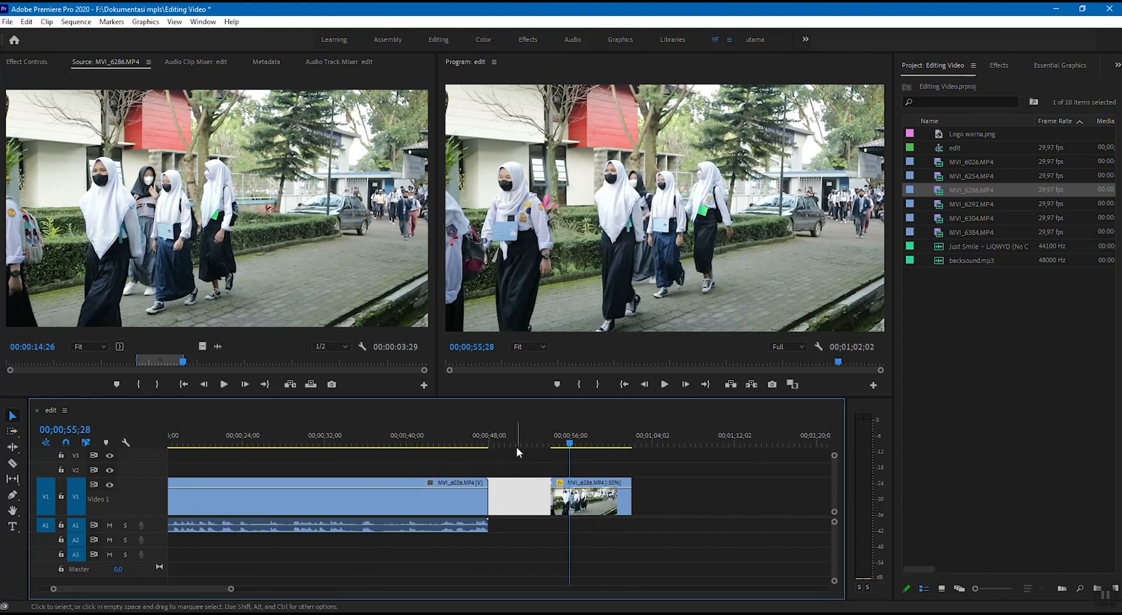
pyautogui.click(514, 462)
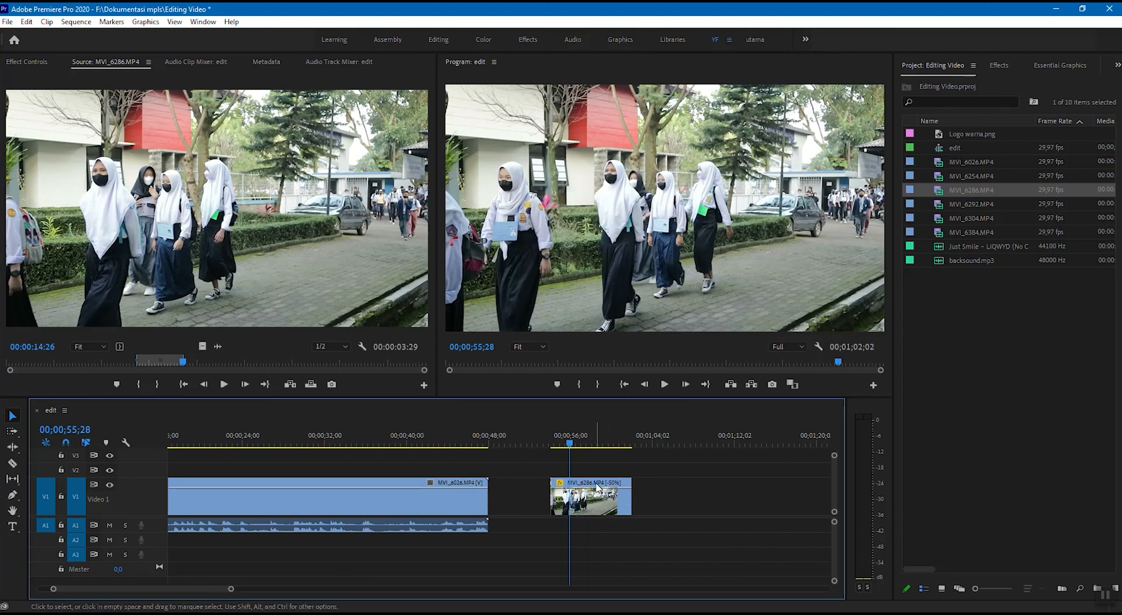
pyautogui.click(529, 494)
pyautogui.click(587, 485)
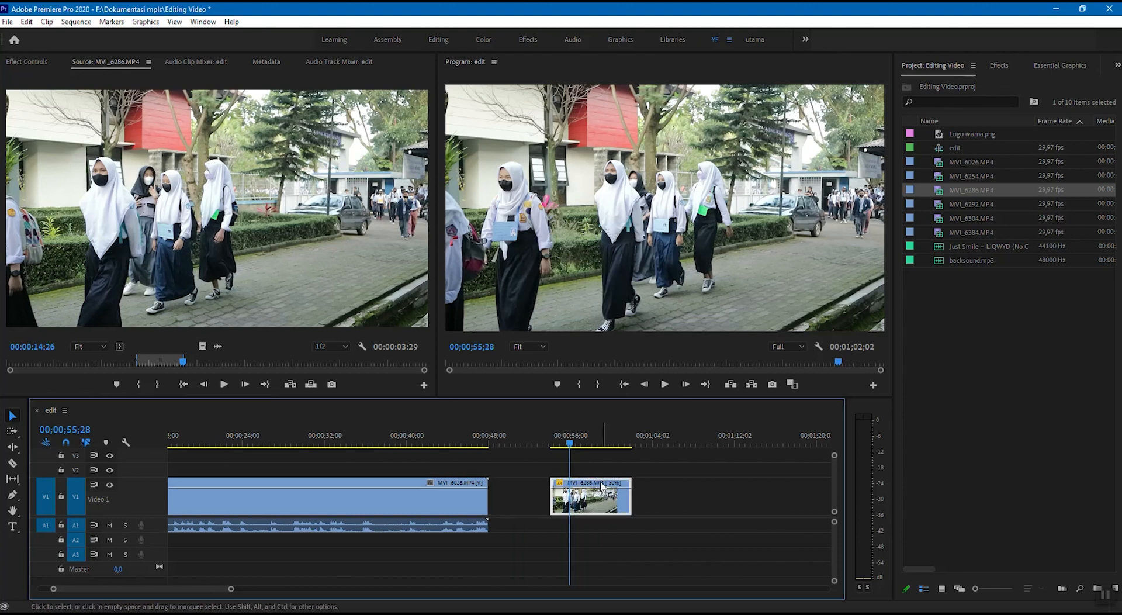
pyautogui.moveTo(602, 488); pyautogui.dragTo(538, 490)
pyautogui.hotkey('ctrl', 'z')
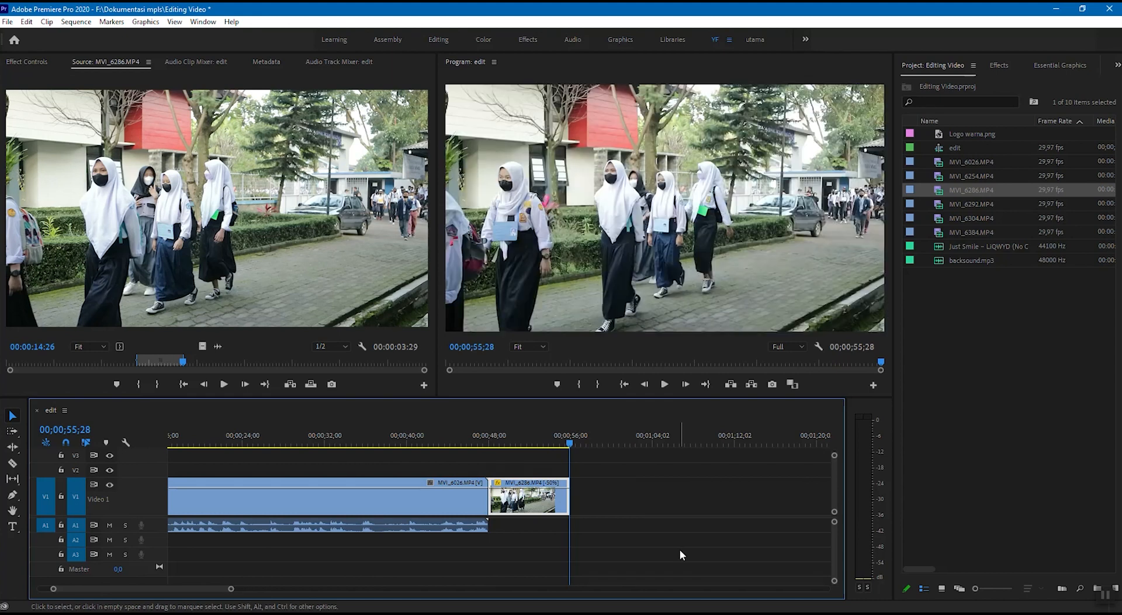
pyautogui.click(599, 489)
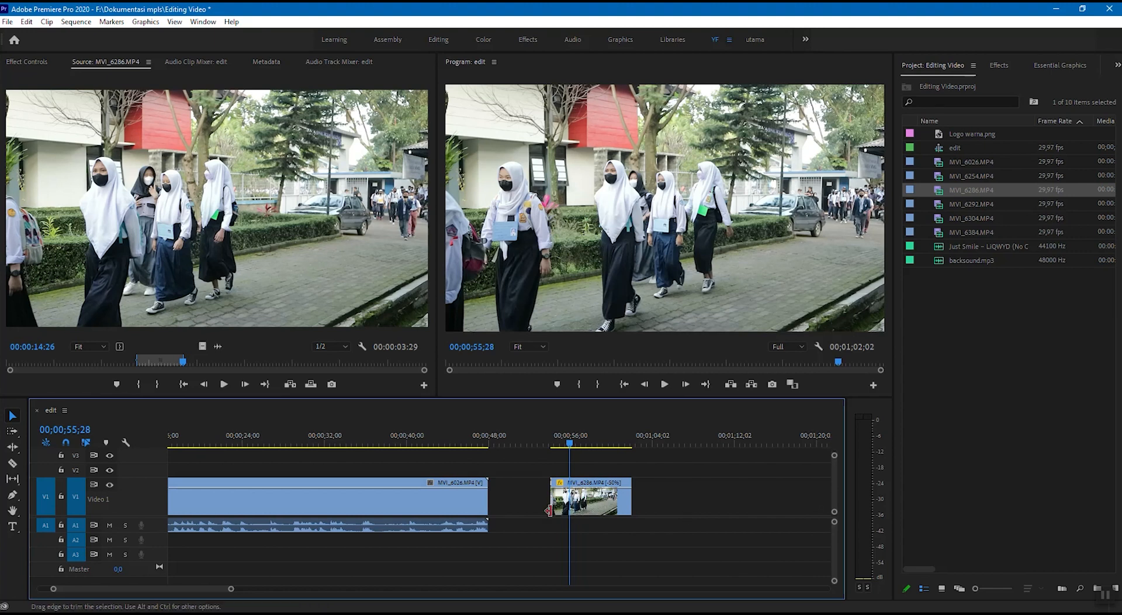
# Step: Ripple delete the empty gap on V1 between the MVI_6026 and MVI_6286 clips
pyautogui.click(513, 495)
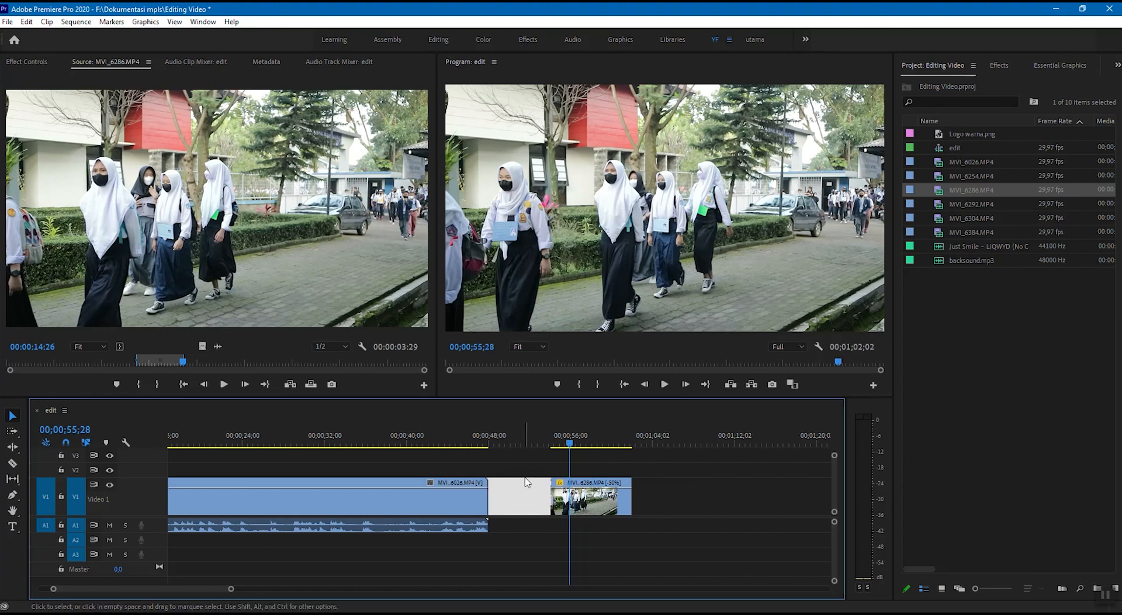
pyautogui.click(520, 535)
pyautogui.click(522, 492)
pyautogui.click(568, 464)
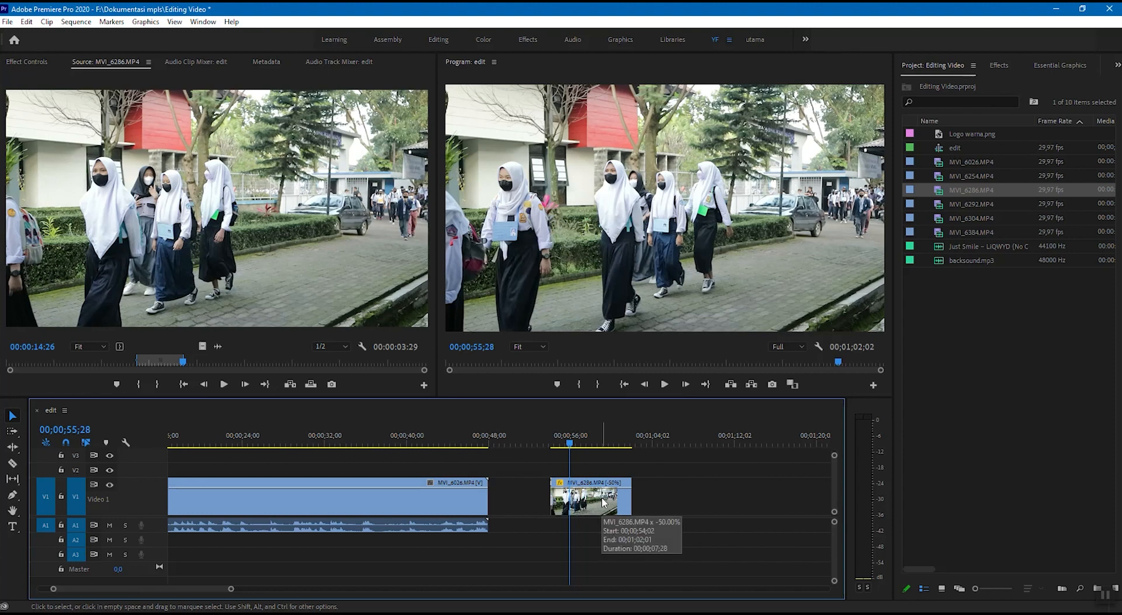
pyautogui.click(527, 498)
pyautogui.click(527, 458)
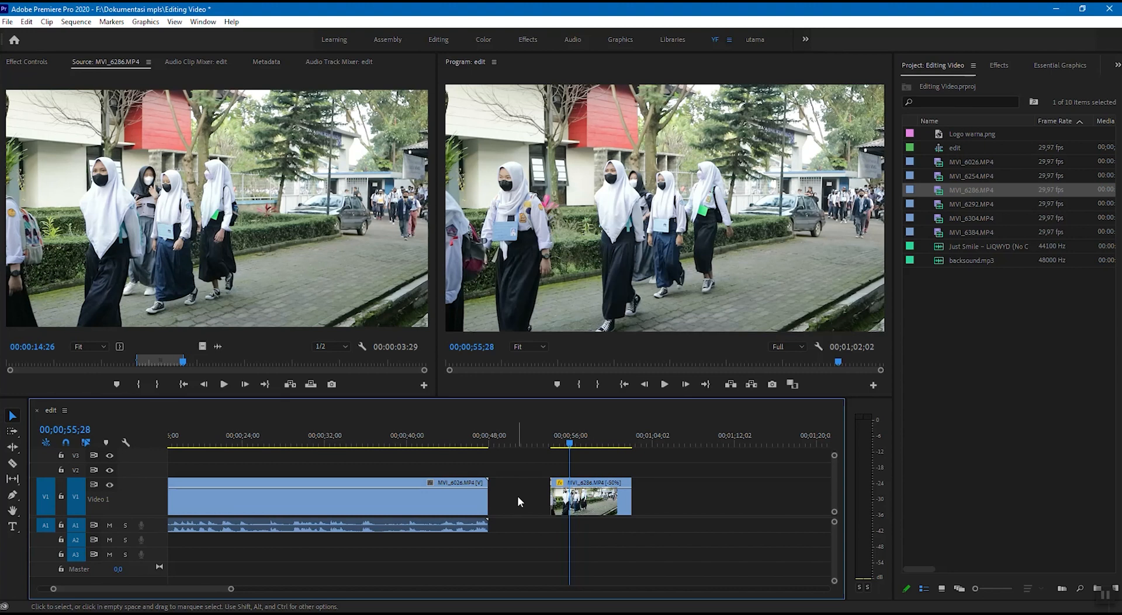
pyautogui.click(539, 495)
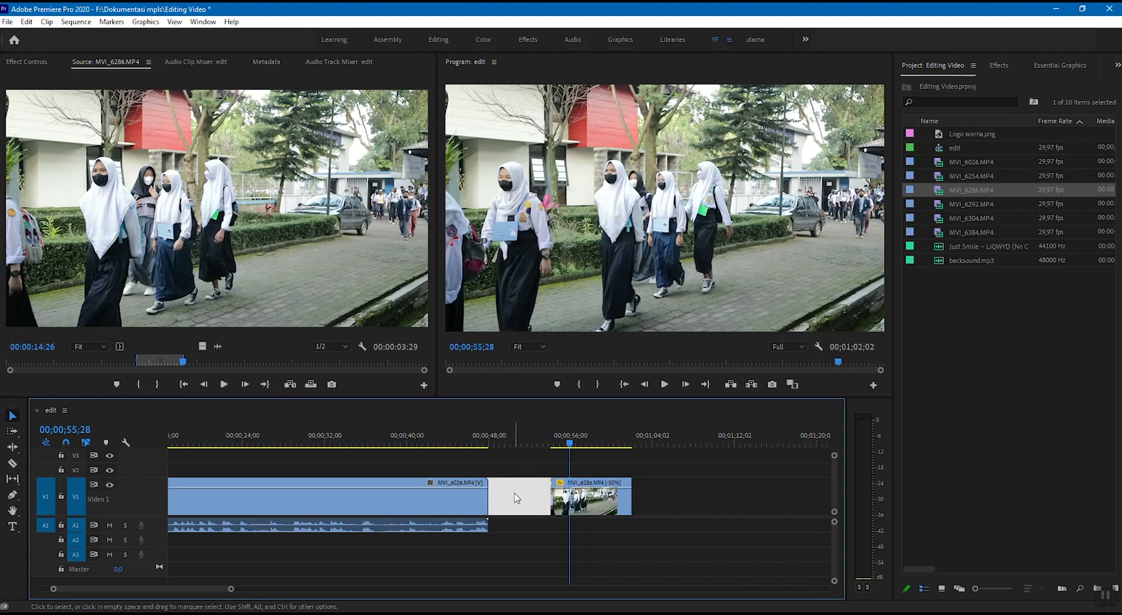
pyautogui.rightClick(515, 497)
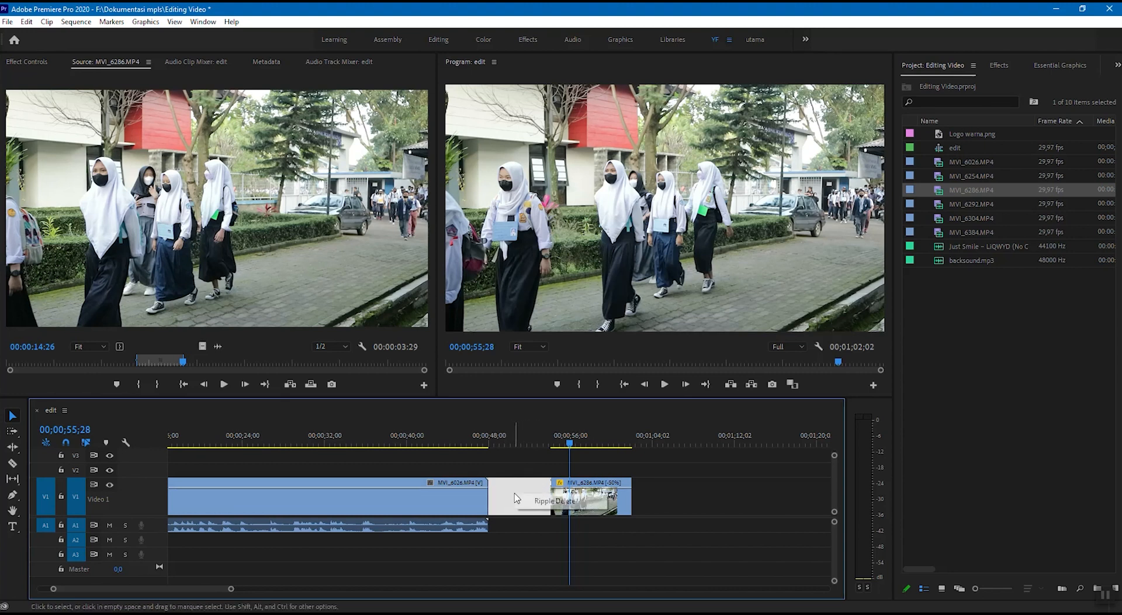
pyautogui.click(554, 501)
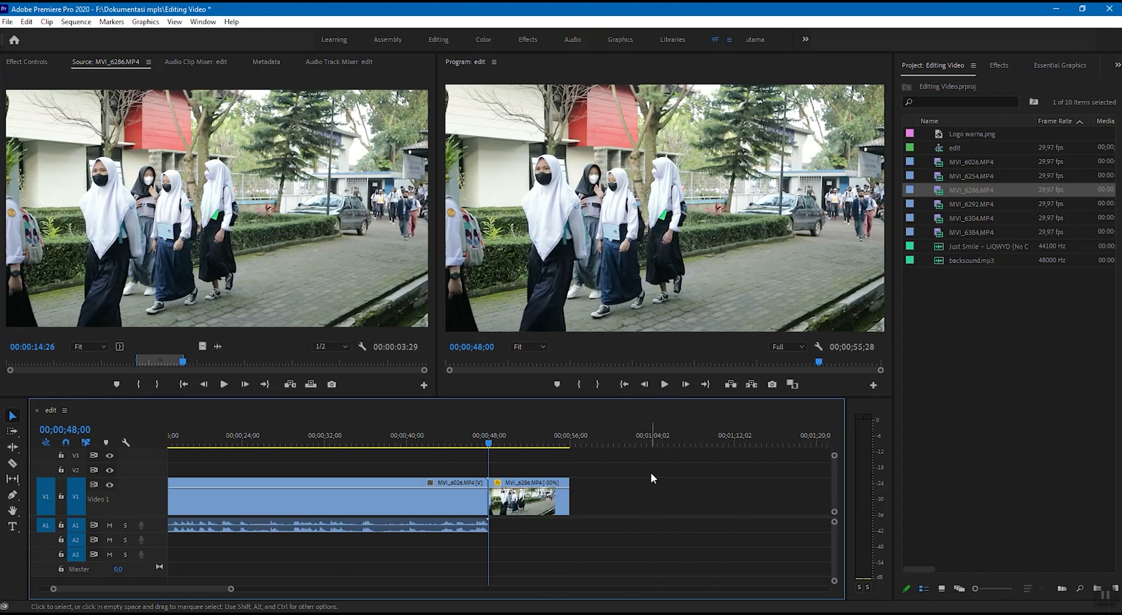
# Step: Move the playhead to 00;00;43;04, select the MVI_6286 clip and show its Effect Controls
pyautogui.click(397, 438)
pyautogui.click(402, 497)
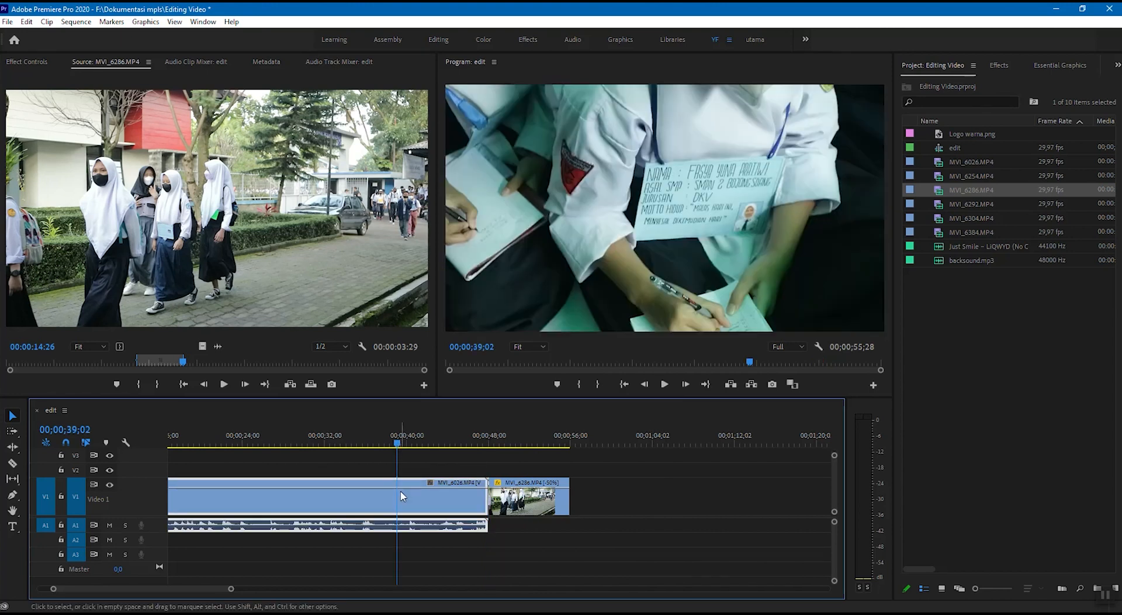
pyautogui.click(519, 497)
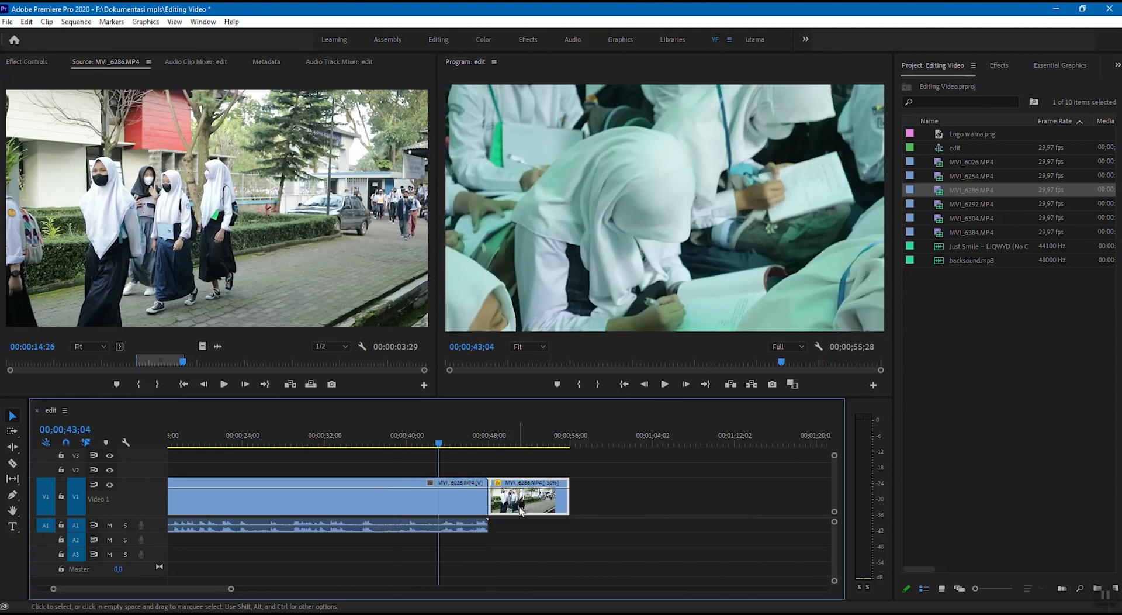
pyautogui.click(421, 505)
pyautogui.click(539, 508)
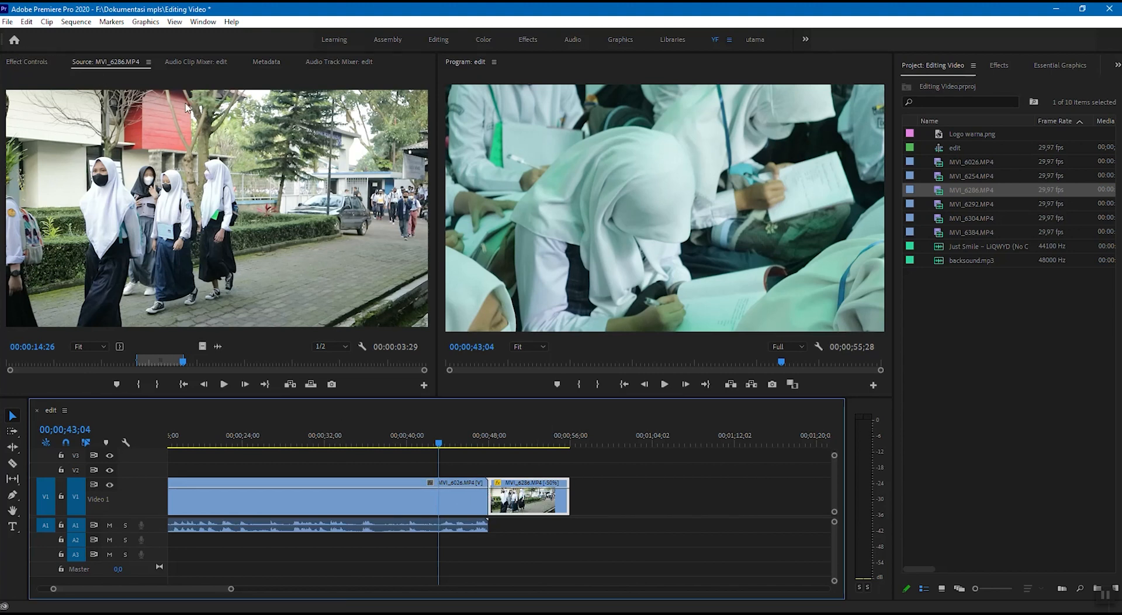
pyautogui.click(45, 61)
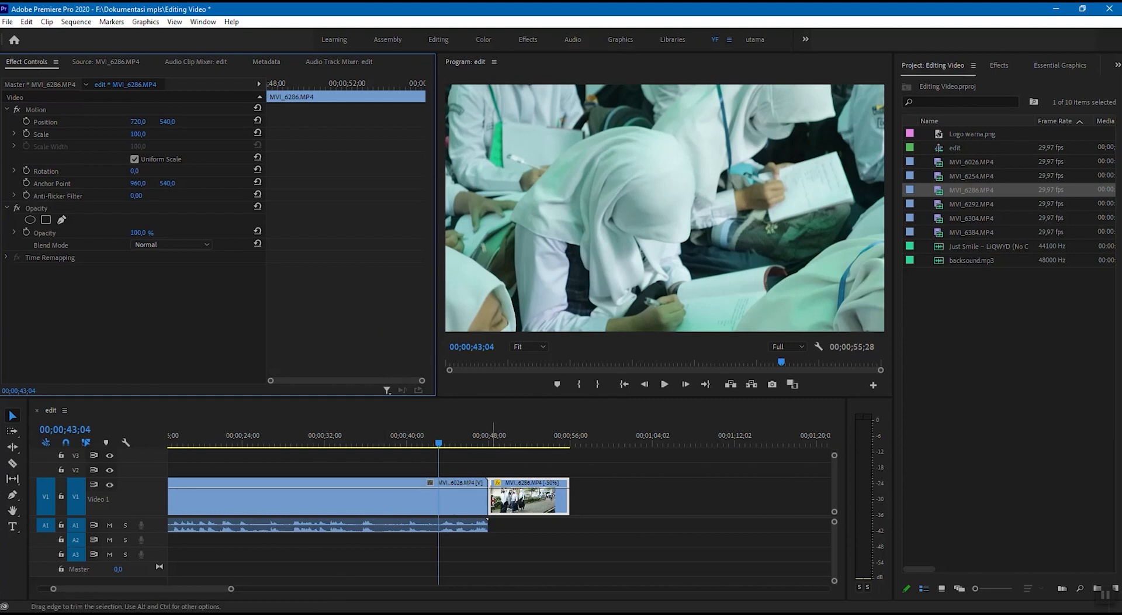
# Step: Select the MVI_6026 clip for effect editing and move the playhead to 00;00;32;11
pyautogui.click(412, 500)
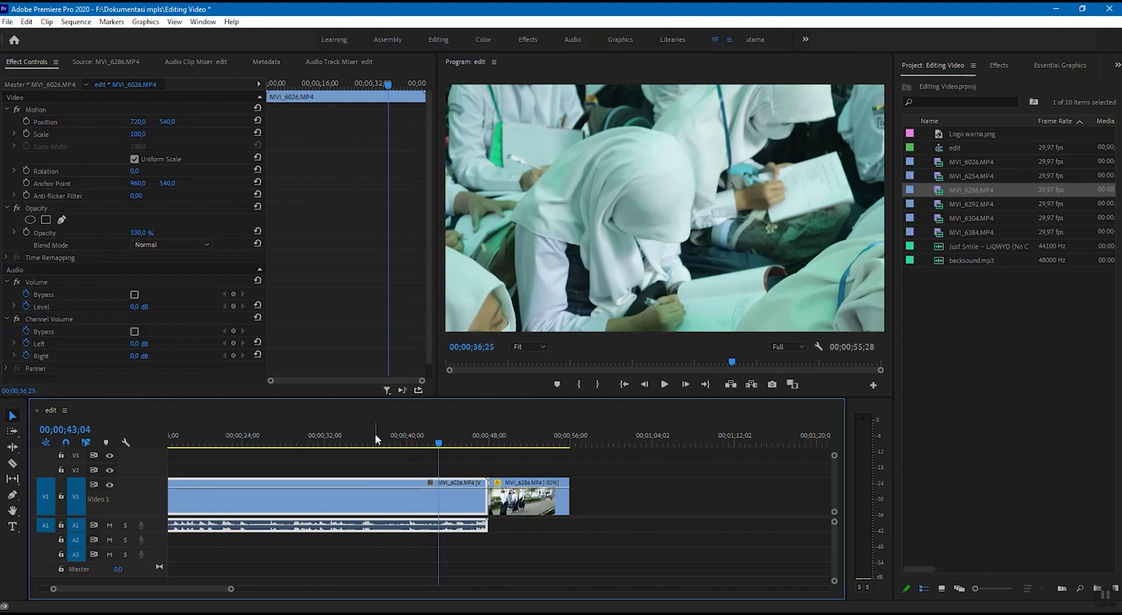
pyautogui.click(337, 439)
pyautogui.moveTo(337, 447)
pyautogui.mouseDown()
pyautogui.moveTo(273, 450)
pyautogui.moveTo(329, 447)
pyautogui.mouseUp()
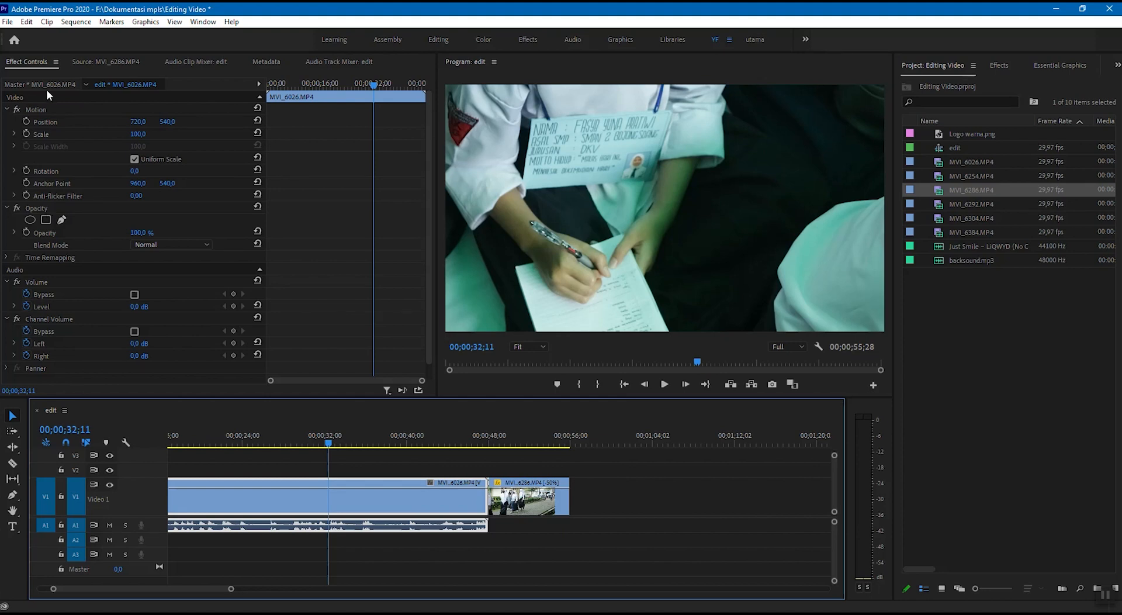
# Step: Try shifting the MVI_6026 clip's Position to 513, 452, and reset Position to its default
pyautogui.click(45, 125)
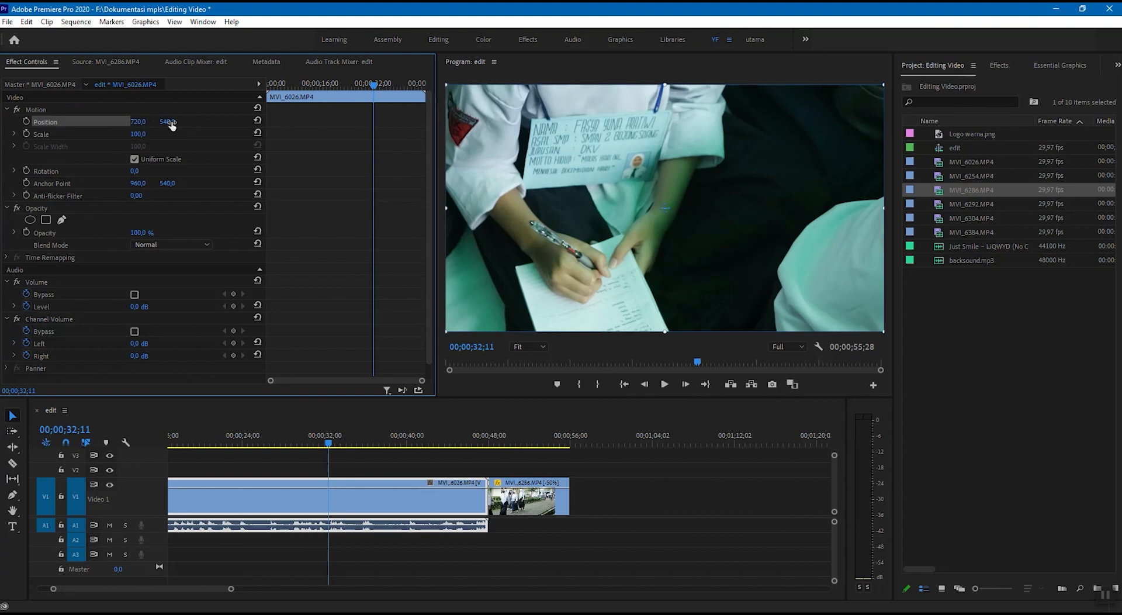
pyautogui.moveTo(138, 122); pyautogui.dragTo(228, 121)
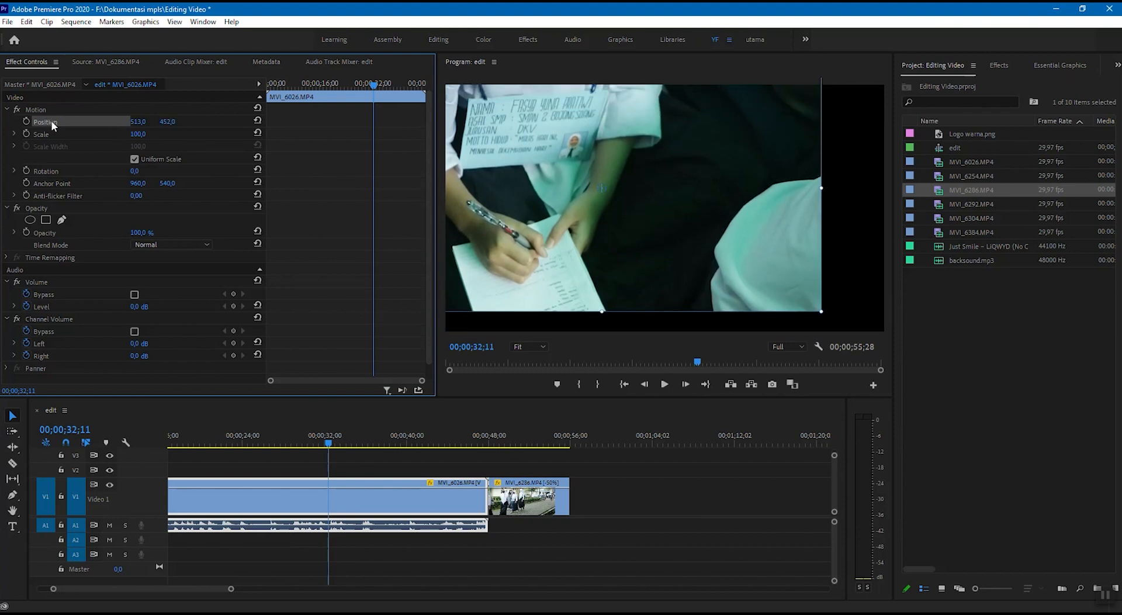
pyautogui.click(258, 121)
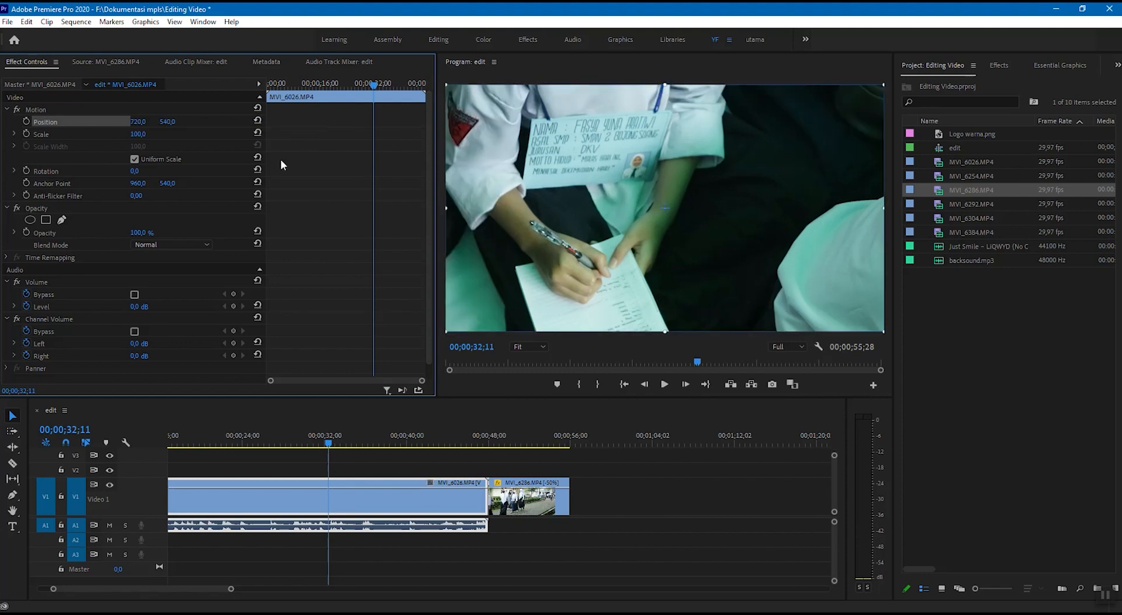
# Step: Reduce the MVI_6026 clip's Scale to 41 and set its Position to 310, 244
pyautogui.click(74, 134)
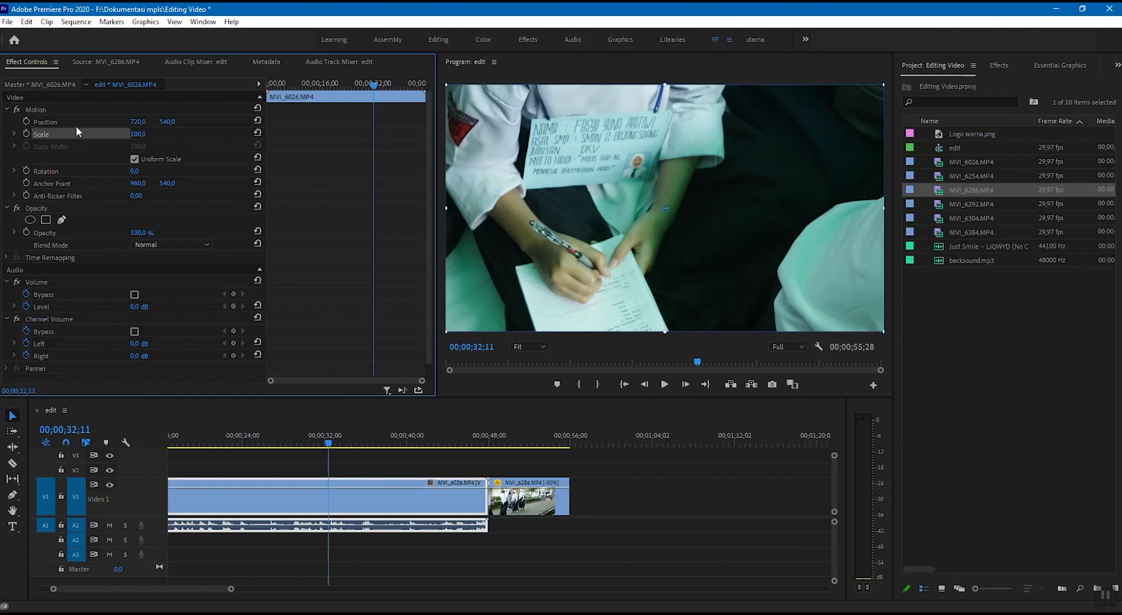
pyautogui.click(138, 135)
pyautogui.click(138, 134)
pyautogui.moveTo(138, 134); pyautogui.dragTo(104, 134)
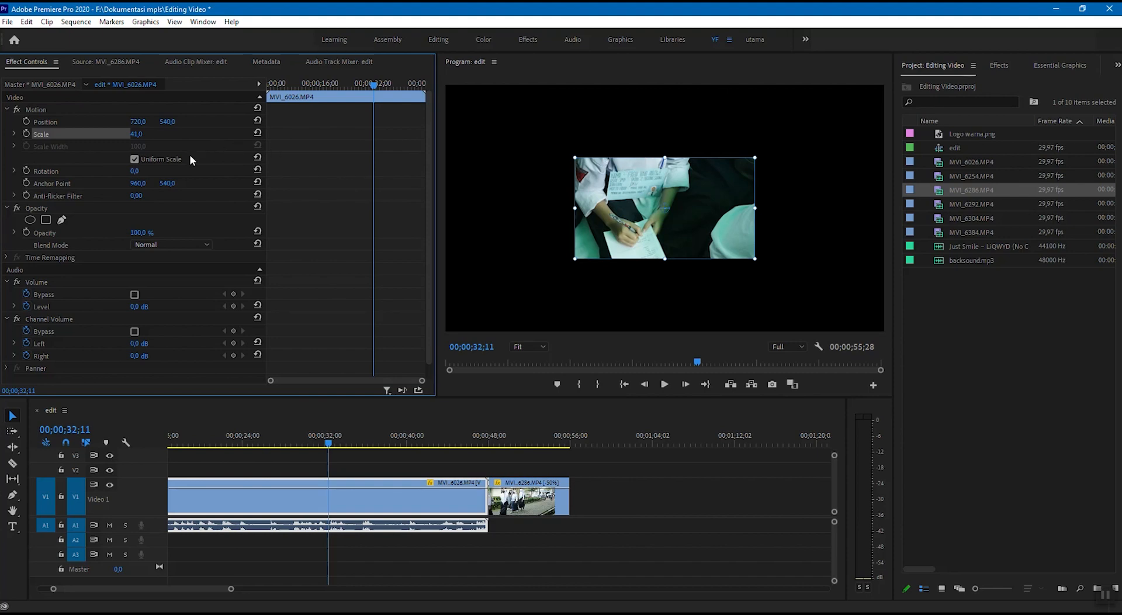
pyautogui.moveTo(140, 126)
pyautogui.mouseDown()
pyautogui.moveTo(189, 117)
pyautogui.moveTo(148, 121)
pyautogui.mouseUp()
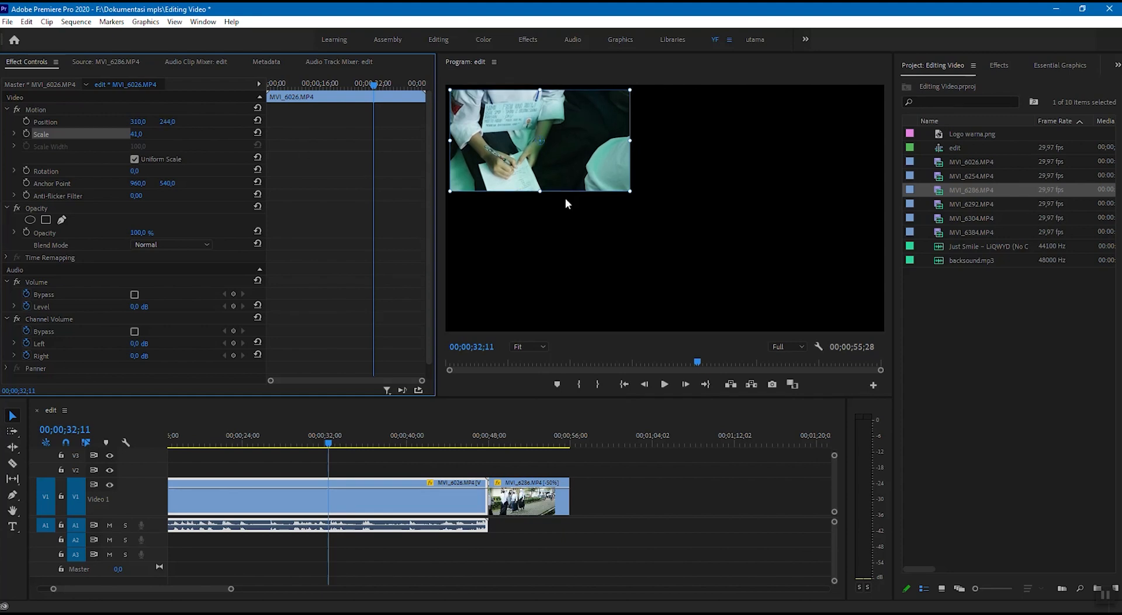
pyautogui.click(215, 128)
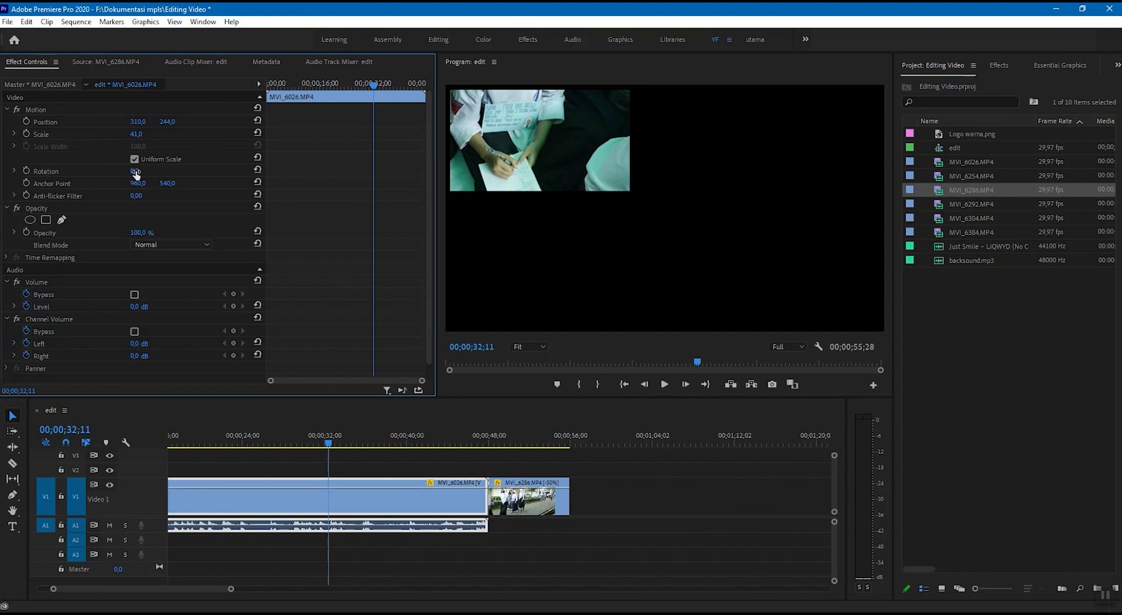
# Step: Try several Rotation values on the MVI_6026 clip and set its Rotation to 90°
pyautogui.click(566, 147)
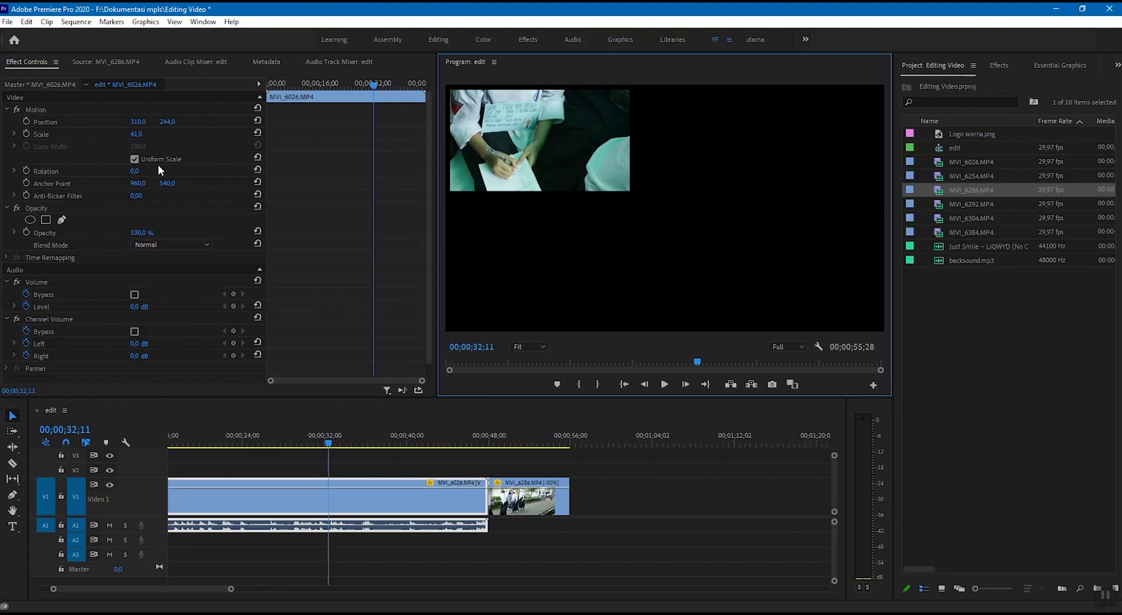
pyautogui.moveTo(133, 173); pyautogui.dragTo(294, 173)
pyautogui.moveTo(144, 173); pyautogui.dragTo(35, 173)
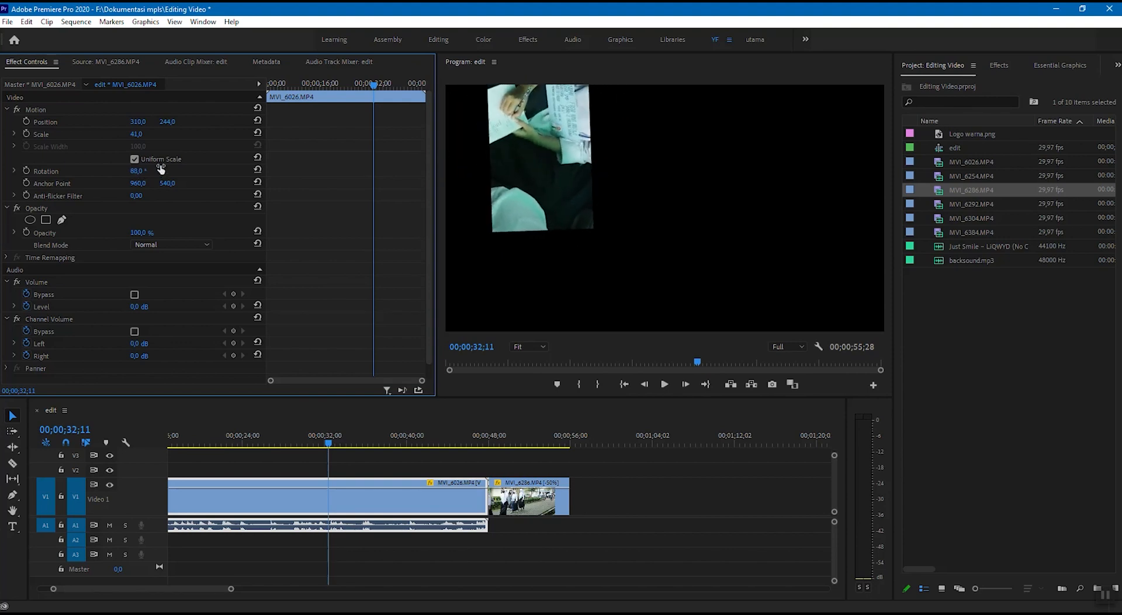
pyautogui.moveTo(136, 171); pyautogui.dragTo(154, 170)
pyautogui.click(143, 171)
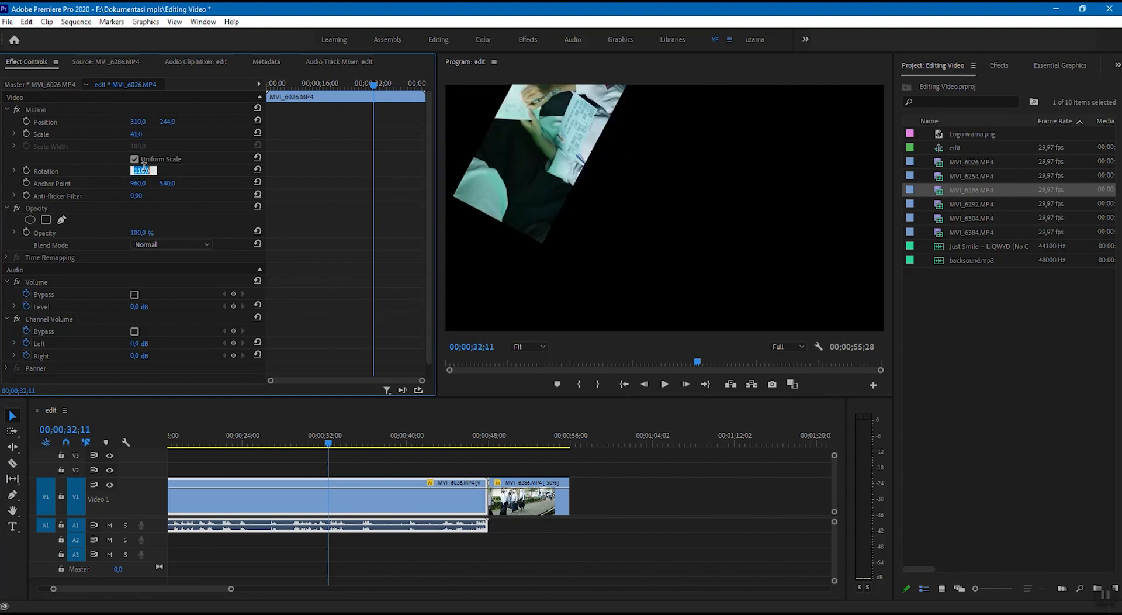
pyautogui.write('90')
pyautogui.press('Return')
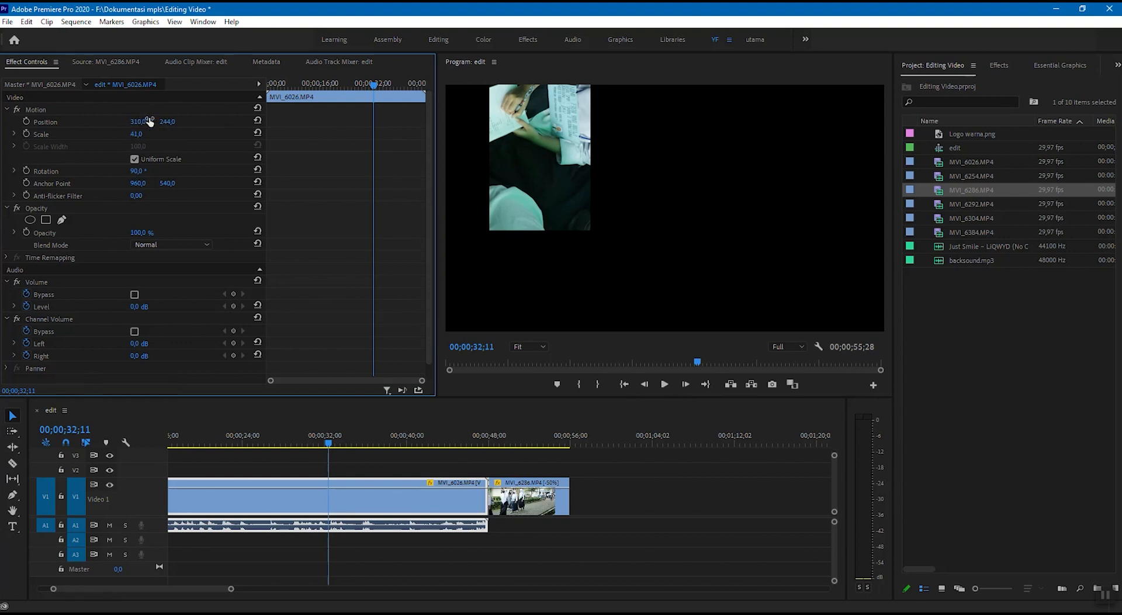
# Step: Set the rotated MVI_6026 clip's horizontal Position to 172 and try lowering its Opacity
pyautogui.click(137, 122)
pyautogui.click(212, 122)
pyautogui.moveTo(141, 126); pyautogui.dragTo(60, 127)
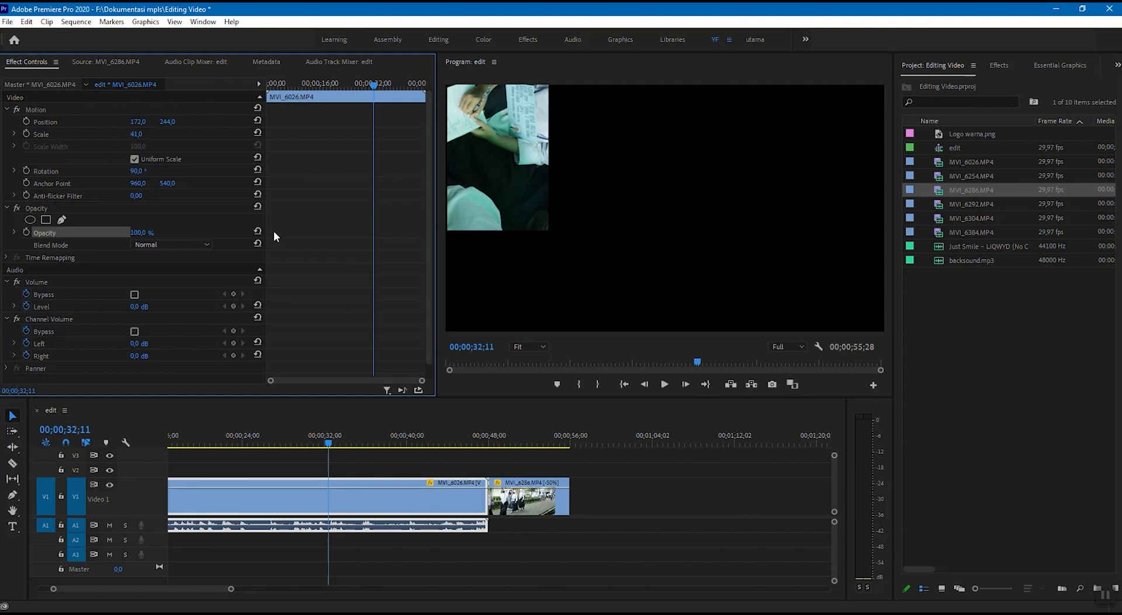
pyautogui.moveTo(143, 234); pyautogui.dragTo(85, 235)
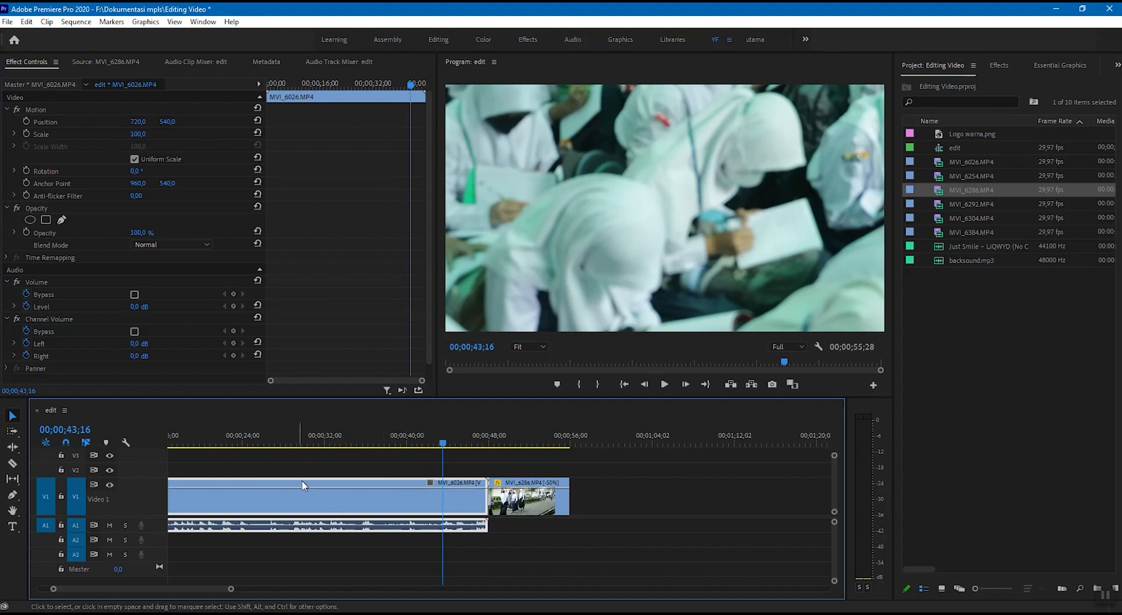
pyautogui.click(483, 506)
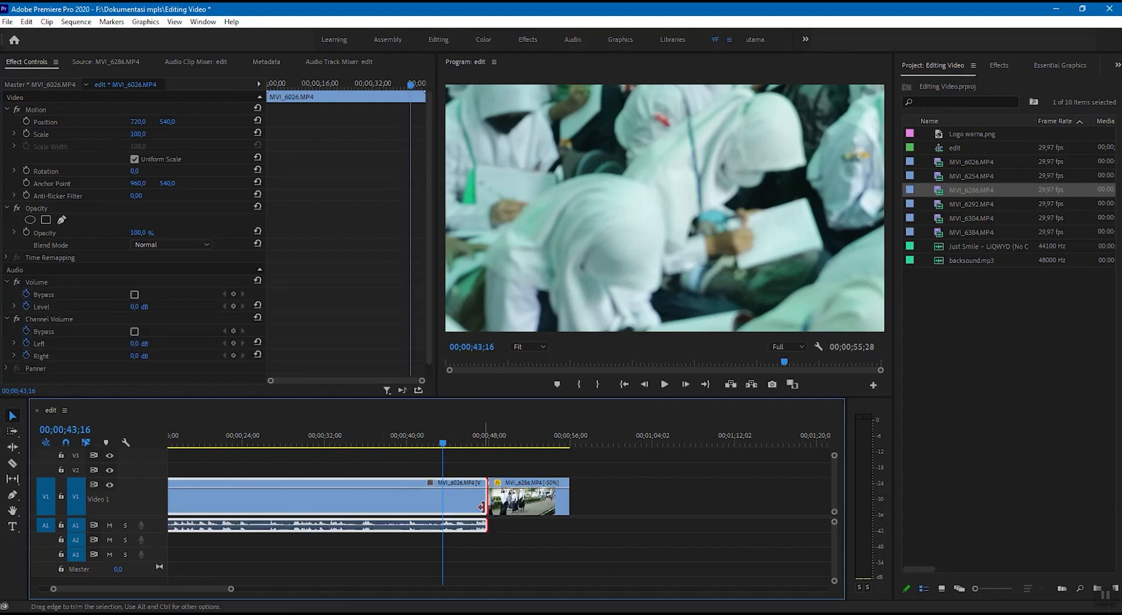
pyautogui.click(510, 504)
pyautogui.click(464, 508)
pyautogui.click(513, 506)
pyautogui.click(471, 511)
pyautogui.click(517, 512)
pyautogui.click(471, 511)
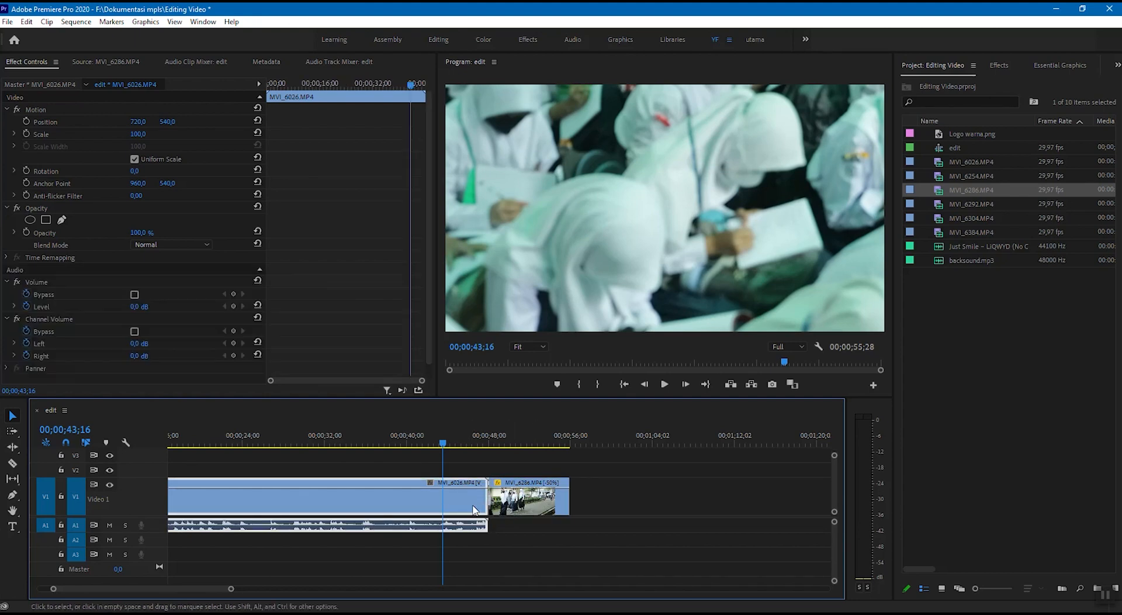
# Step: Check the frames on both sides of the cut between MVI_6026 and MVI_6286, ending with the playhead at 00;00;46;27
pyautogui.click(512, 507)
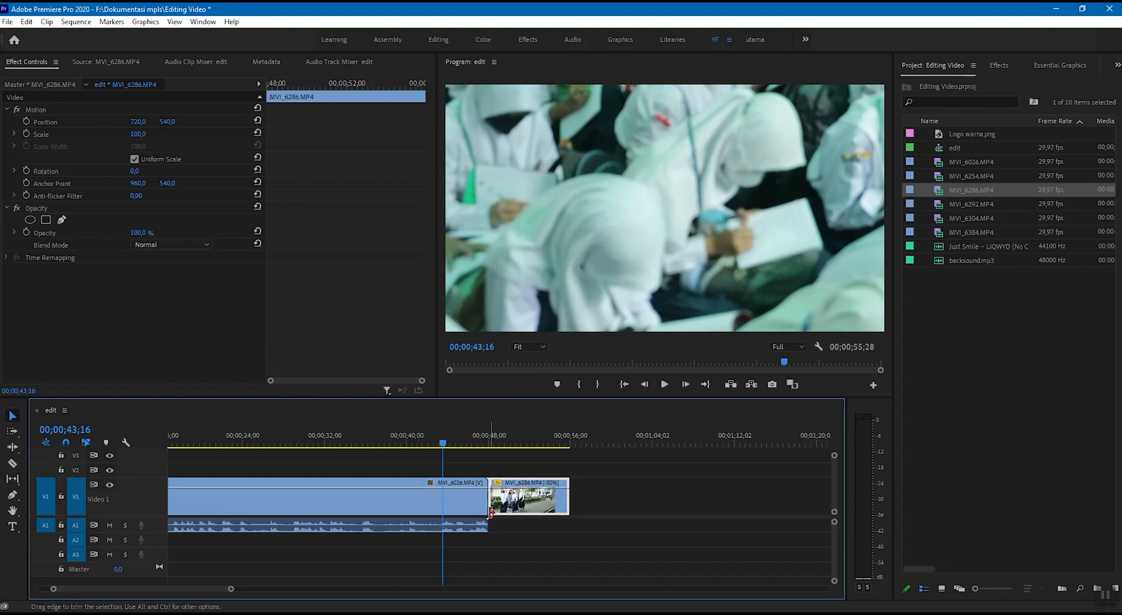
pyautogui.moveTo(443, 443); pyautogui.dragTo(491, 455)
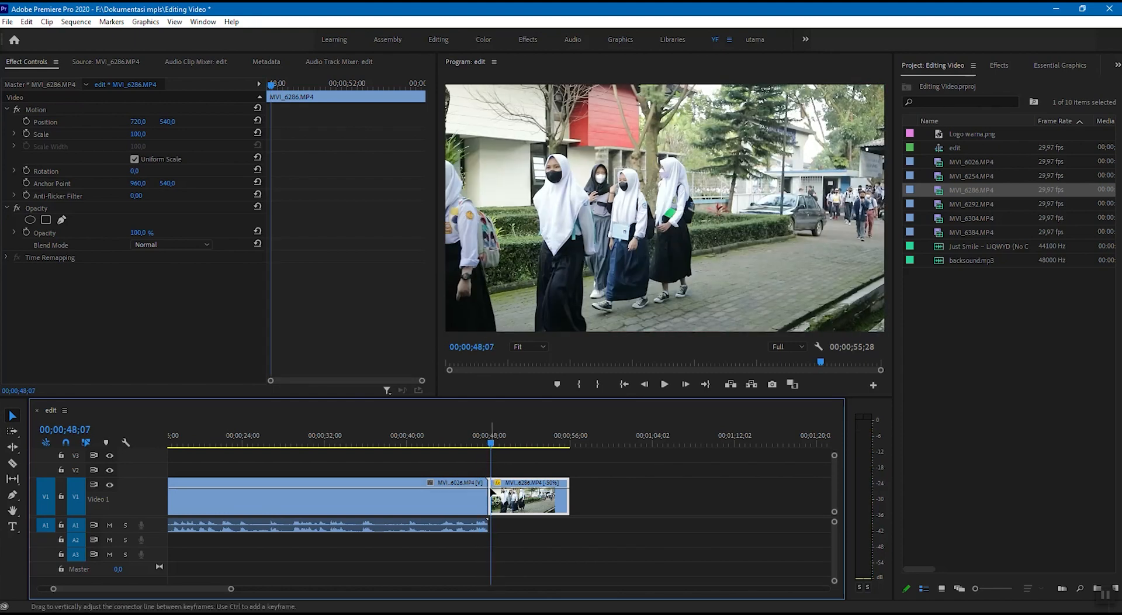
pyautogui.click(476, 510)
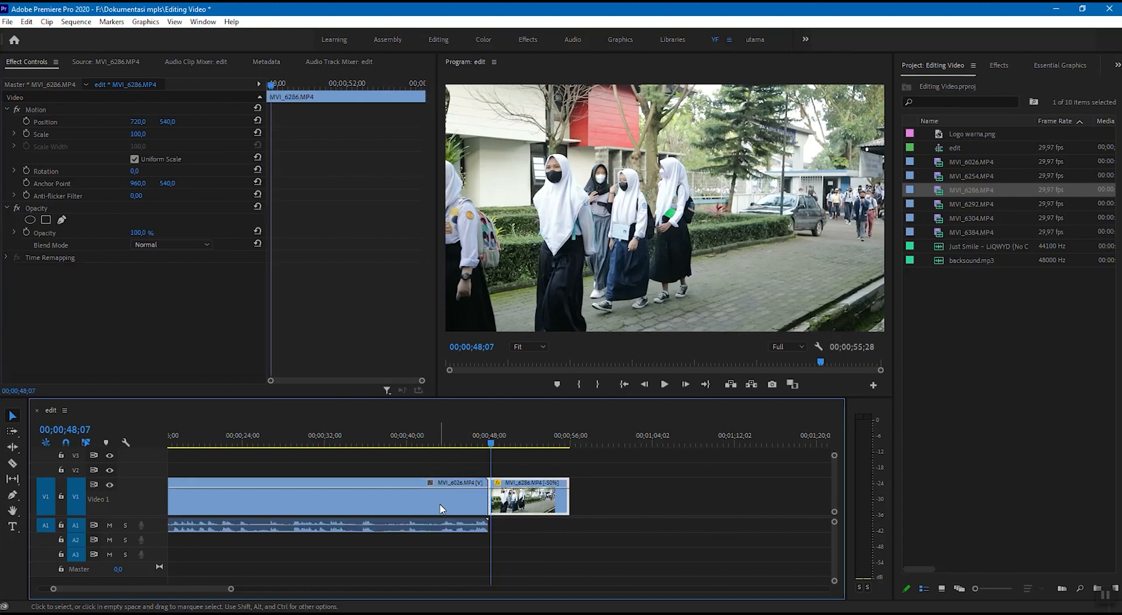
pyautogui.moveTo(492, 445); pyautogui.dragTo(477, 446)
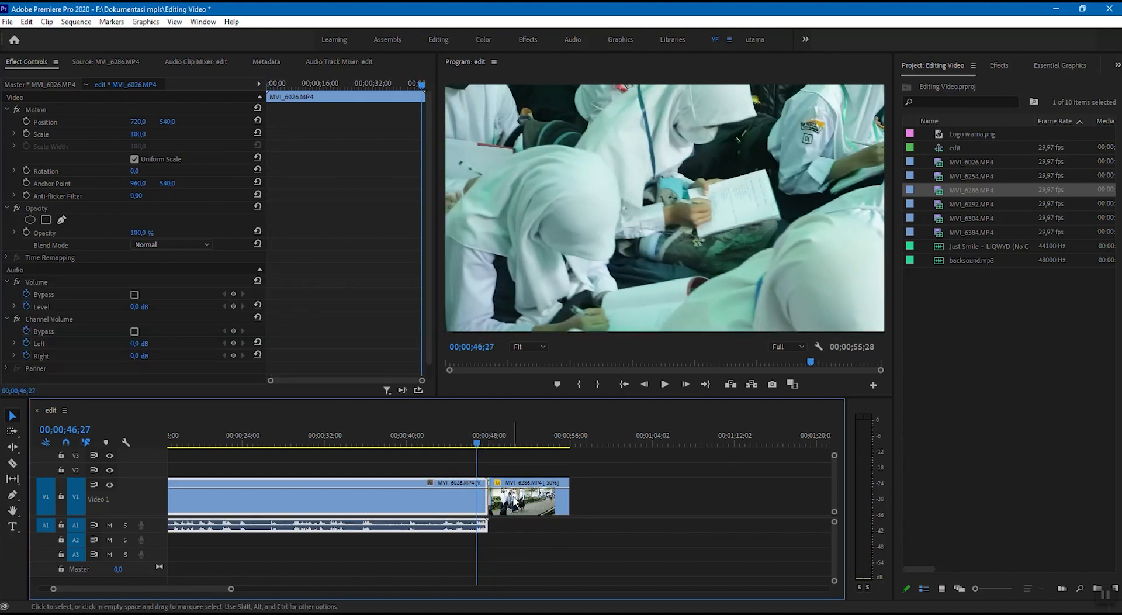
pyautogui.click(518, 504)
pyautogui.click(478, 487)
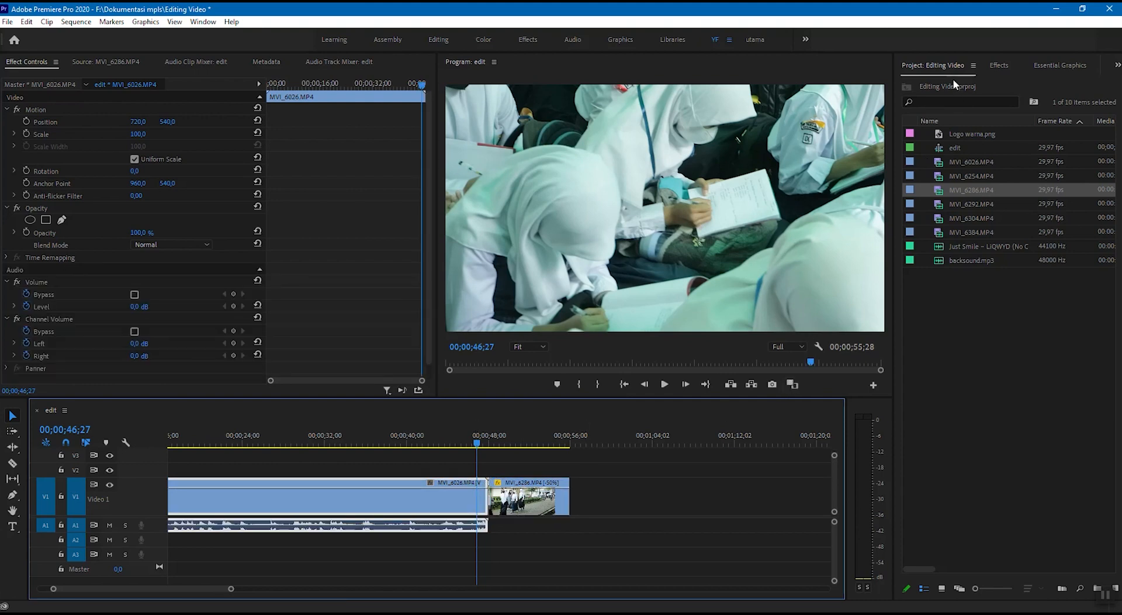
# Step: Show the available effects and expand the Dissolve group of Video Transitions
pyautogui.click(1000, 64)
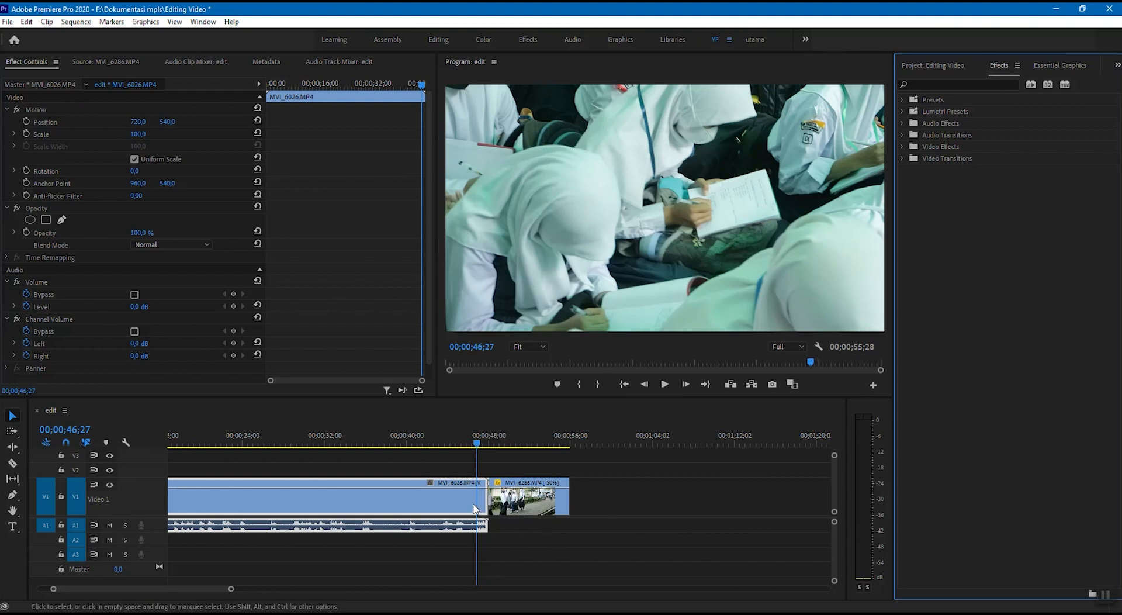
pyautogui.click(948, 145)
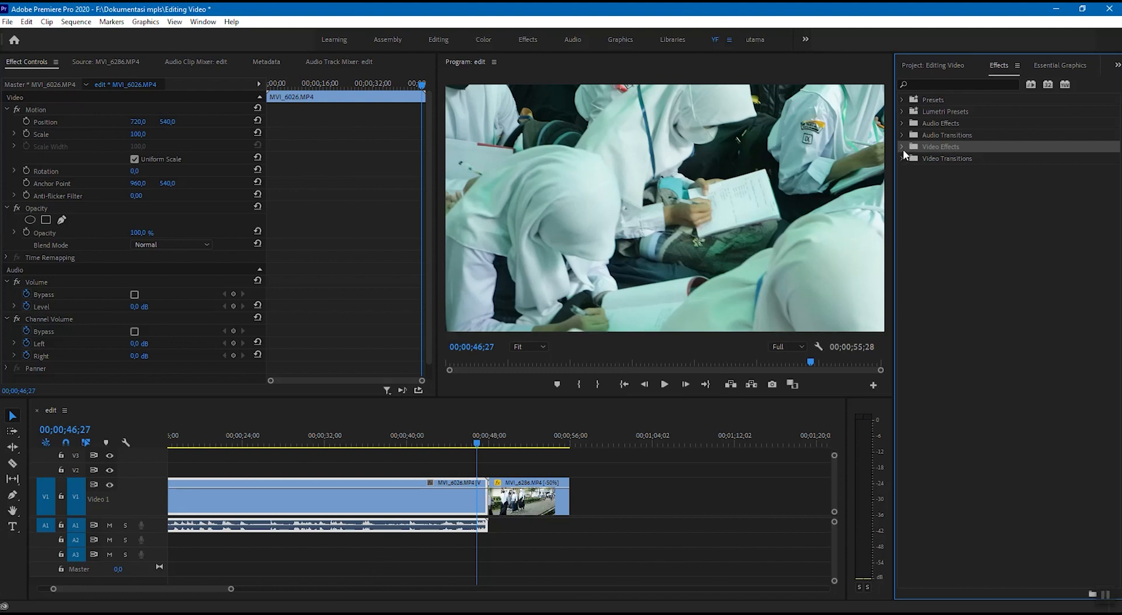
pyautogui.click(950, 159)
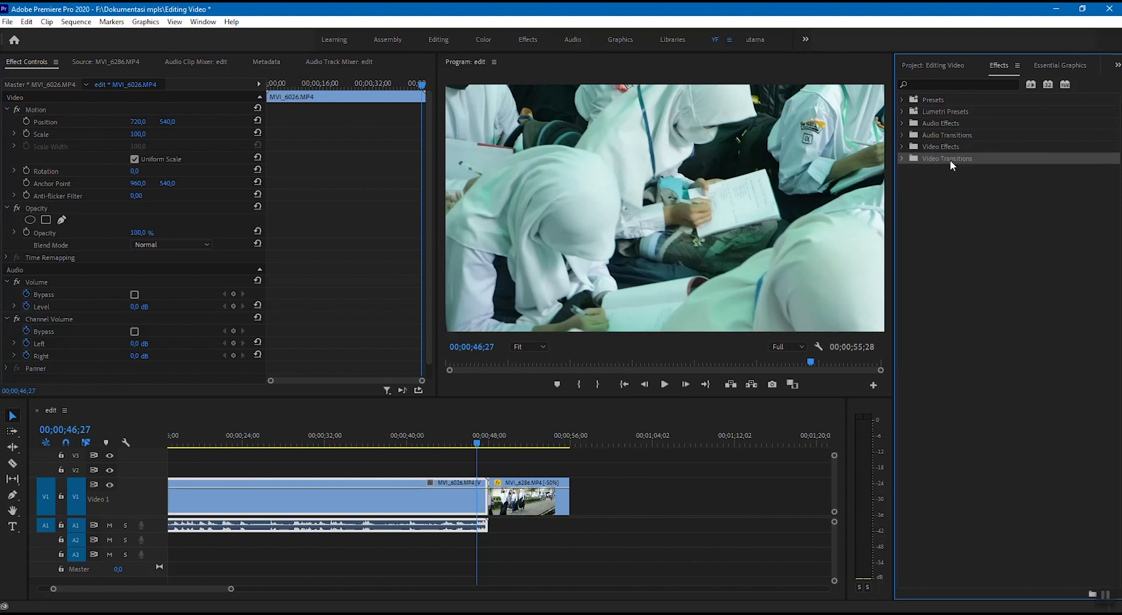
pyautogui.click(902, 159)
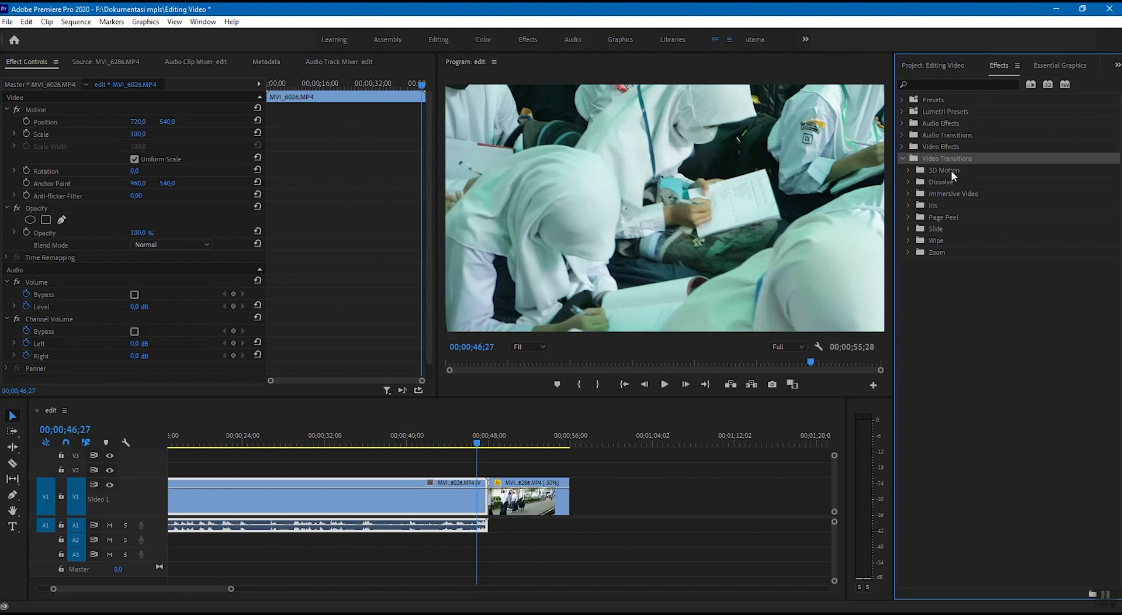
pyautogui.click(909, 182)
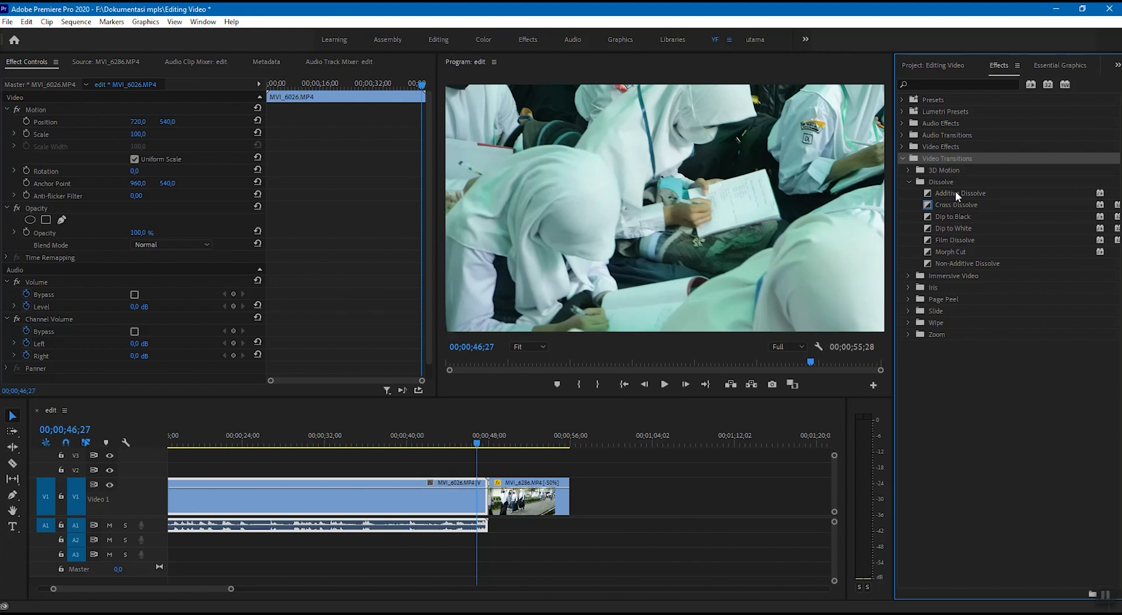
# Step: Apply the Dip to White transition at the cut between the MVI_6026 and MVI_6286 clips
pyautogui.click(953, 205)
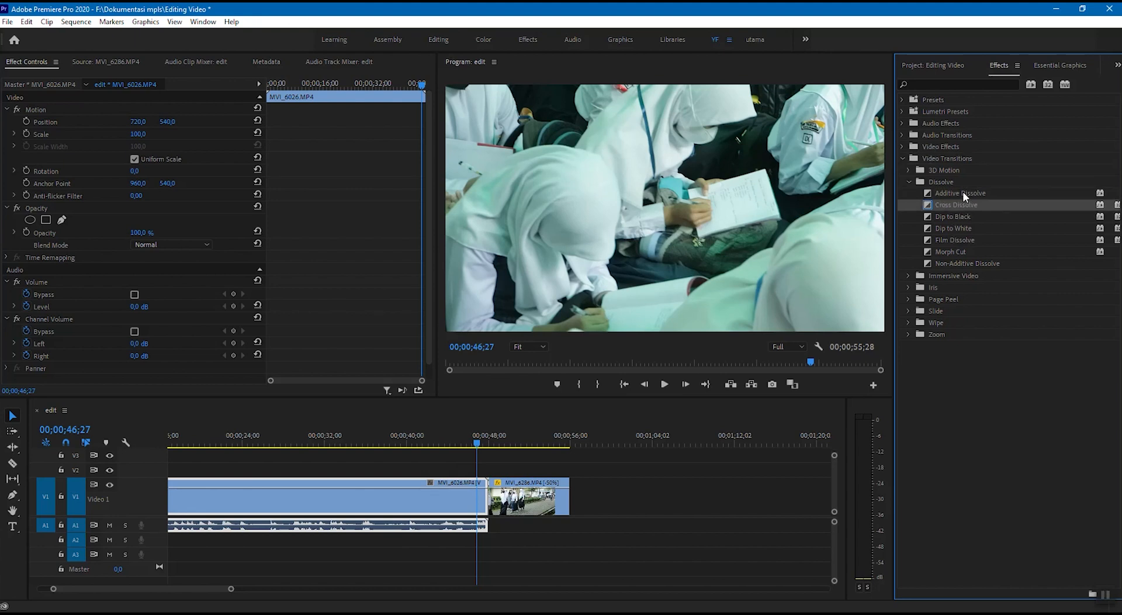
pyautogui.click(963, 193)
pyautogui.click(951, 216)
pyautogui.click(954, 240)
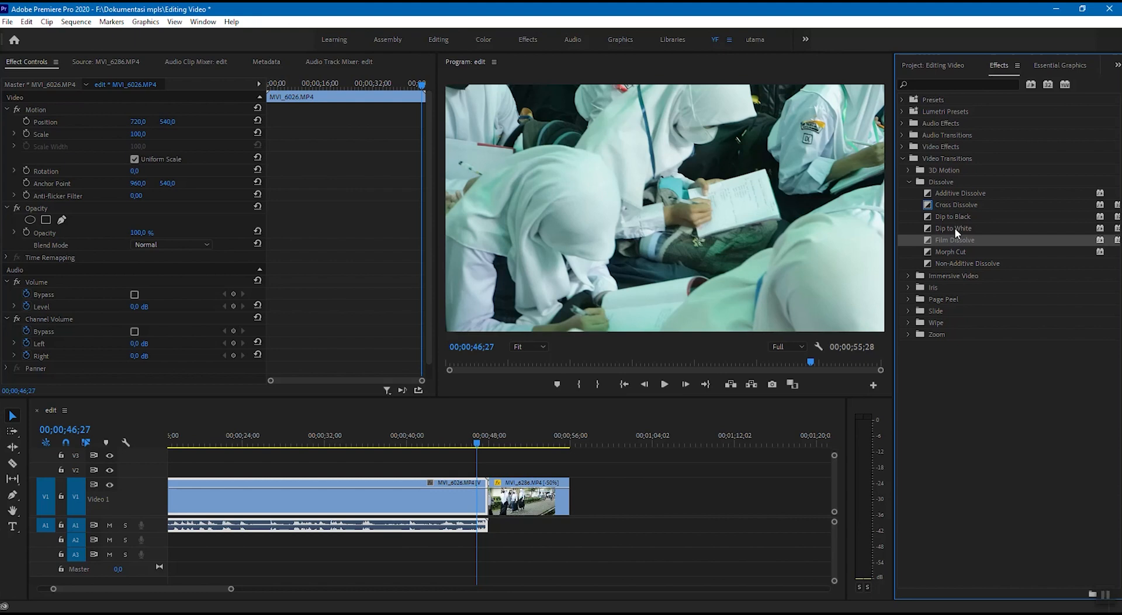
pyautogui.click(955, 227)
pyautogui.click(962, 215)
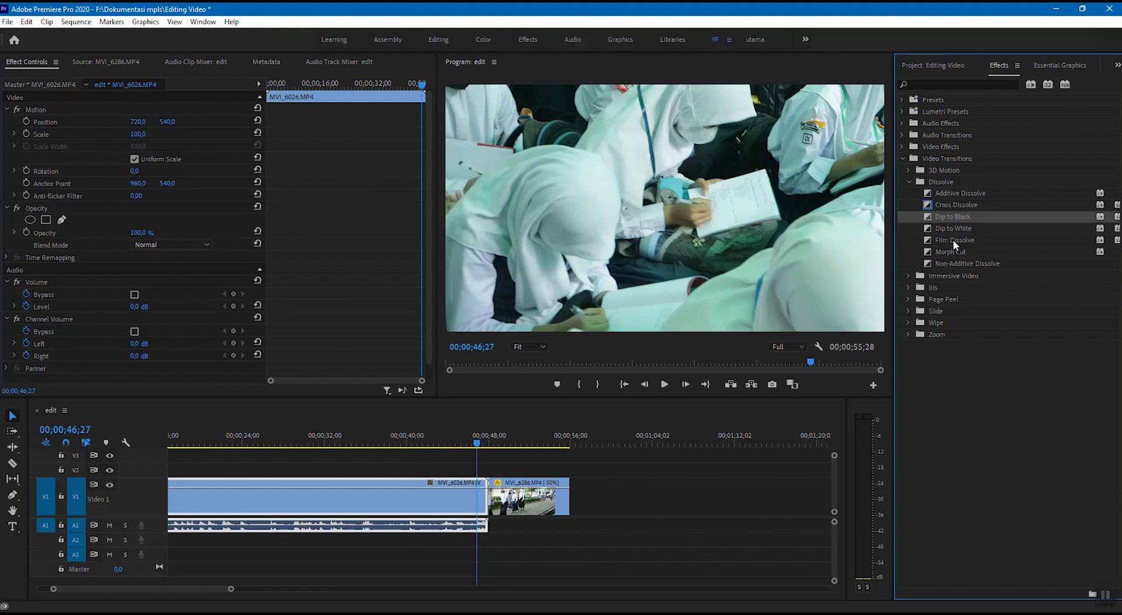
pyautogui.click(953, 240)
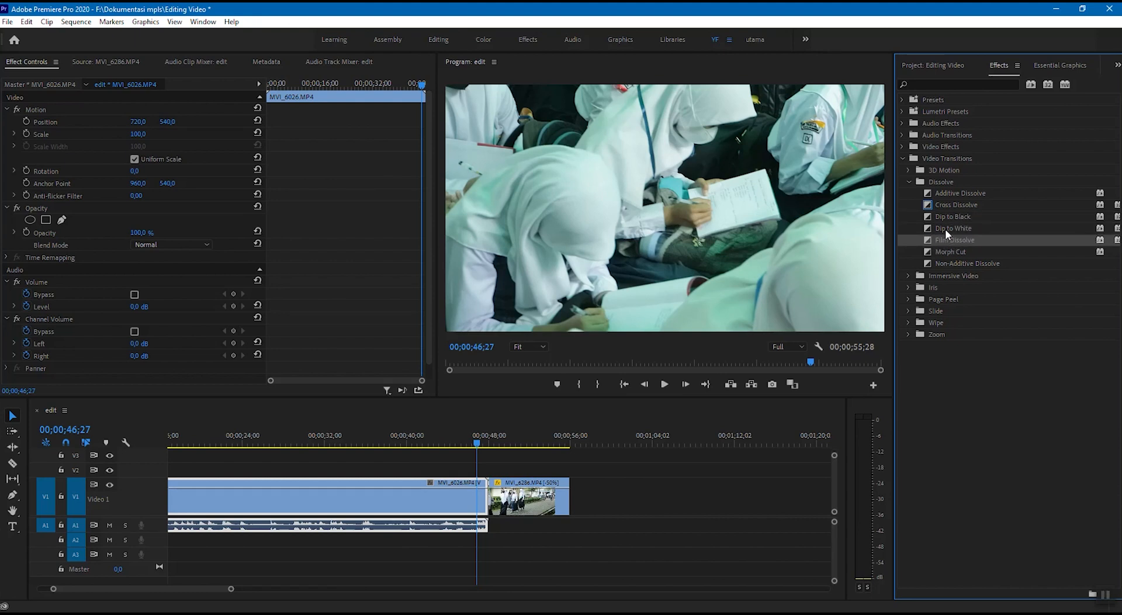
pyautogui.click(945, 229)
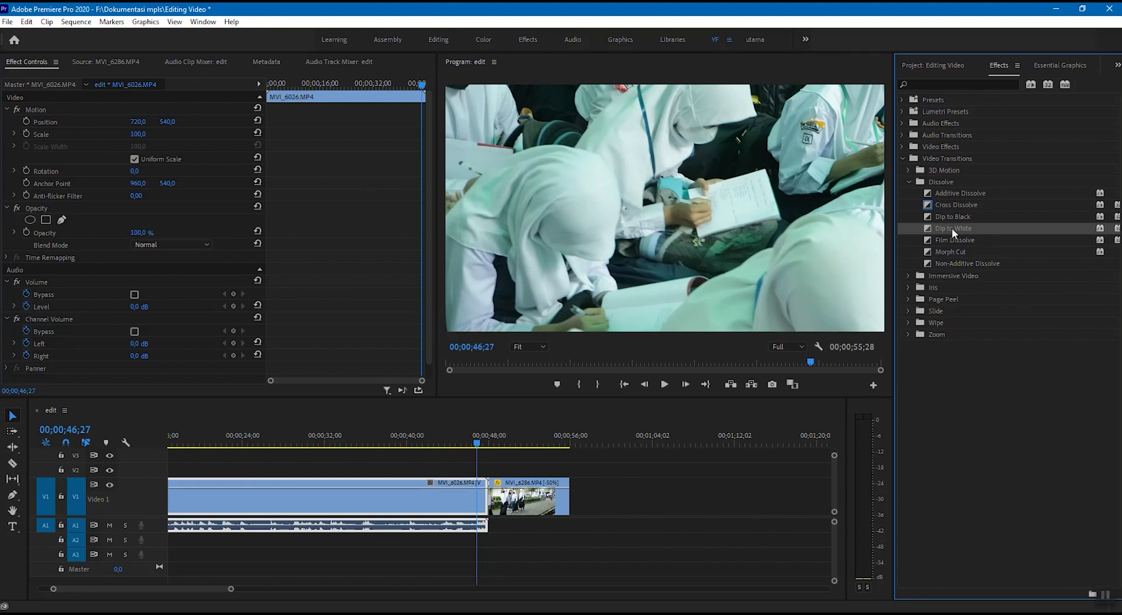
pyautogui.moveTo(950, 227); pyautogui.dragTo(488, 503)
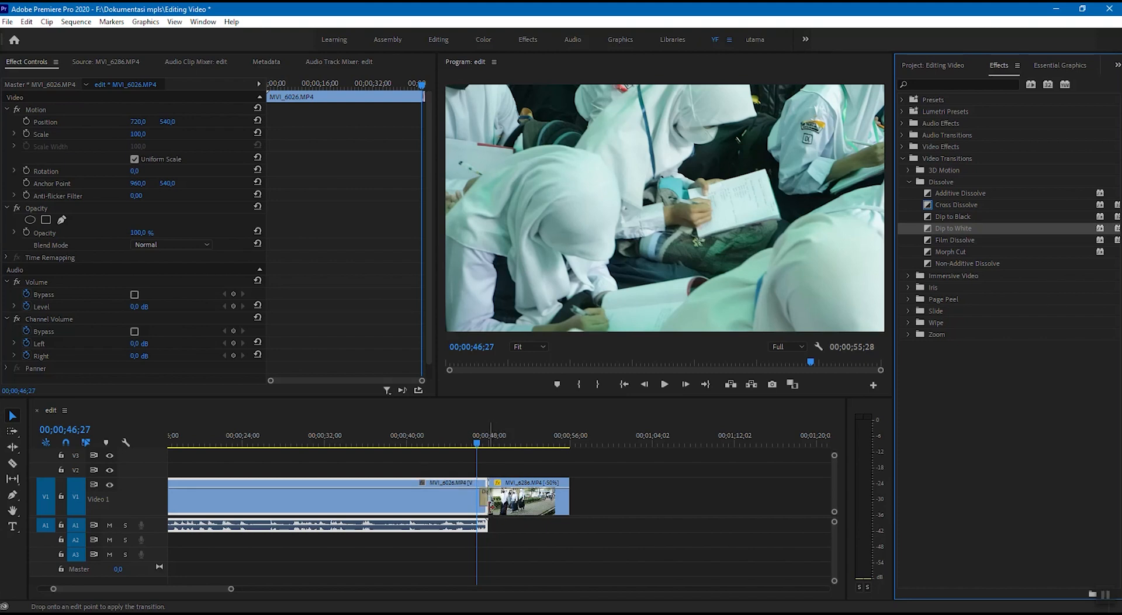
# Step: Play the sequence through the Dip to White transition and place the playhead at 00;00;48;12
pyautogui.click(477, 444)
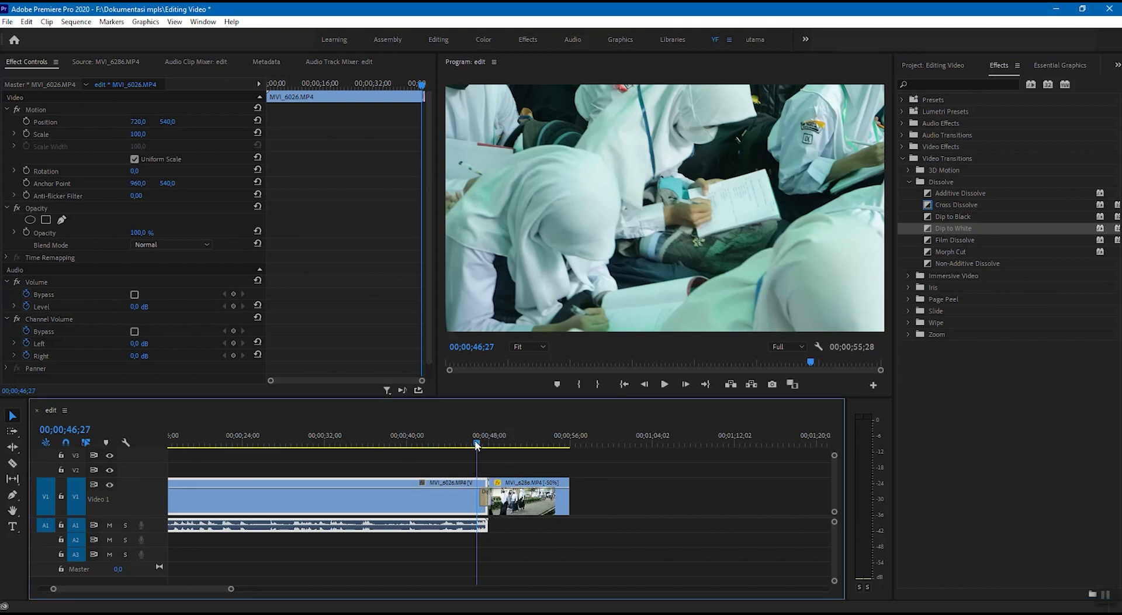
pyautogui.press('space')
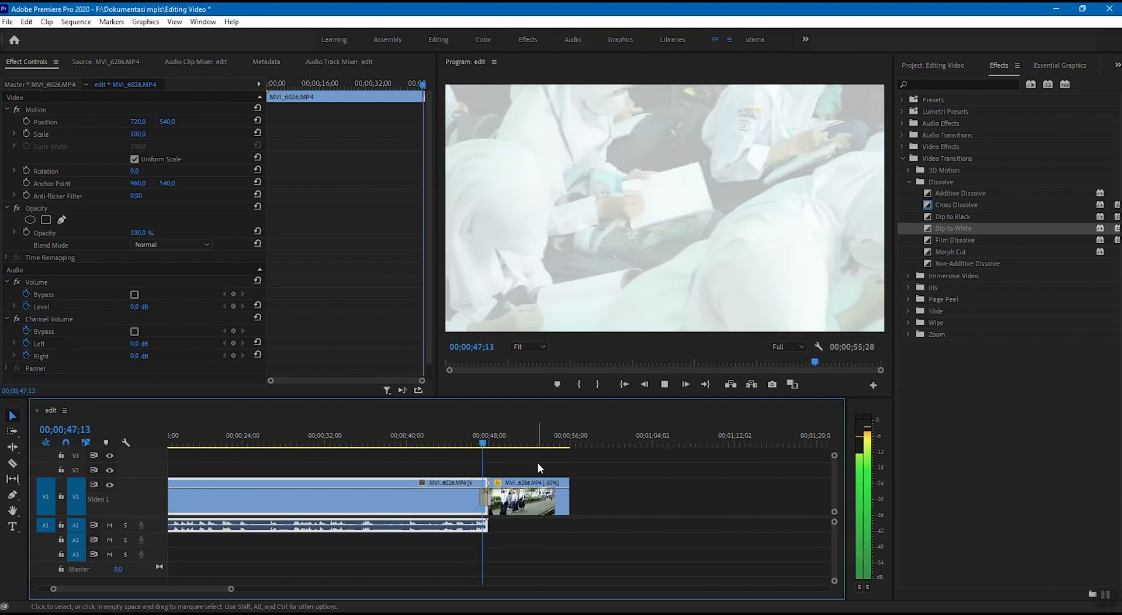
pyautogui.press('space')
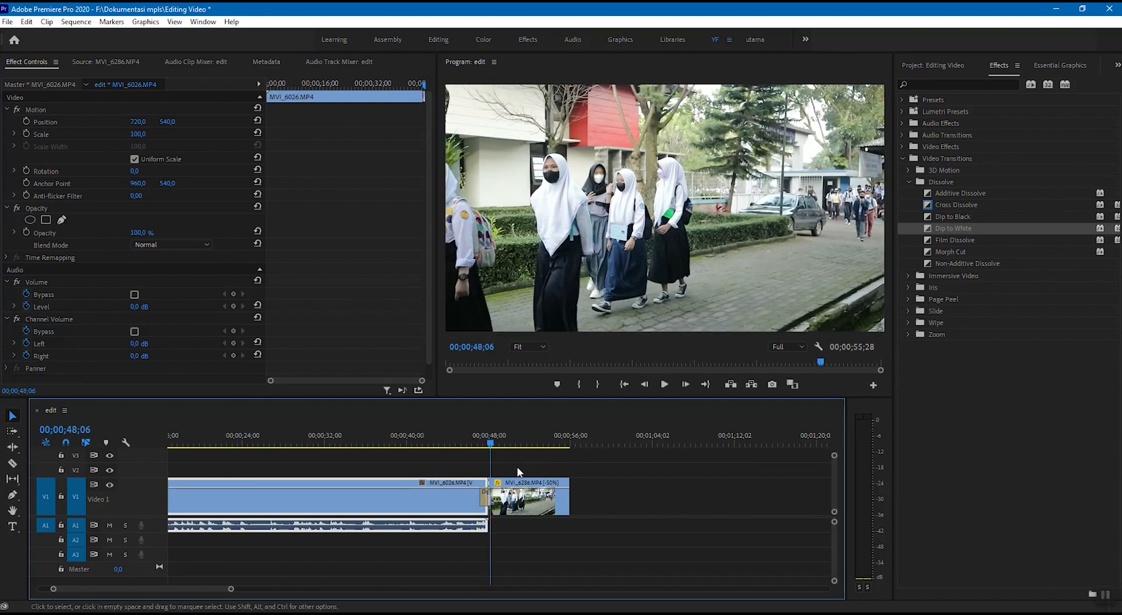
pyautogui.moveTo(491, 445)
pyautogui.mouseDown()
pyautogui.moveTo(481, 448)
pyautogui.moveTo(496, 447)
pyautogui.mouseUp()
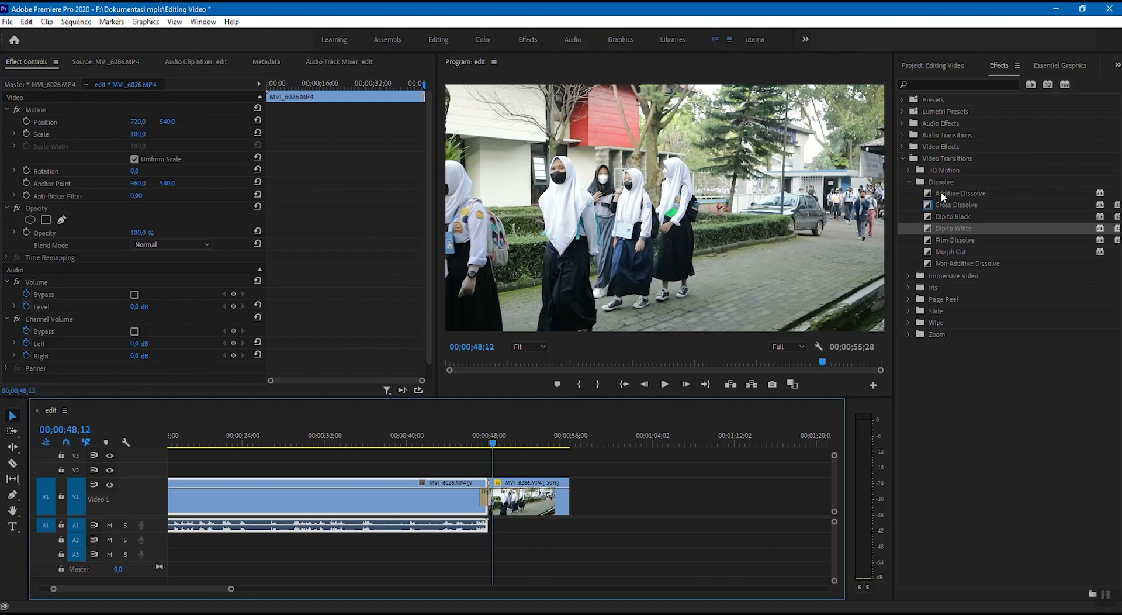
# Step: Collapse the Dissolve transitions and expand the Blur & Sharpen group of Video Effects
pyautogui.click(909, 182)
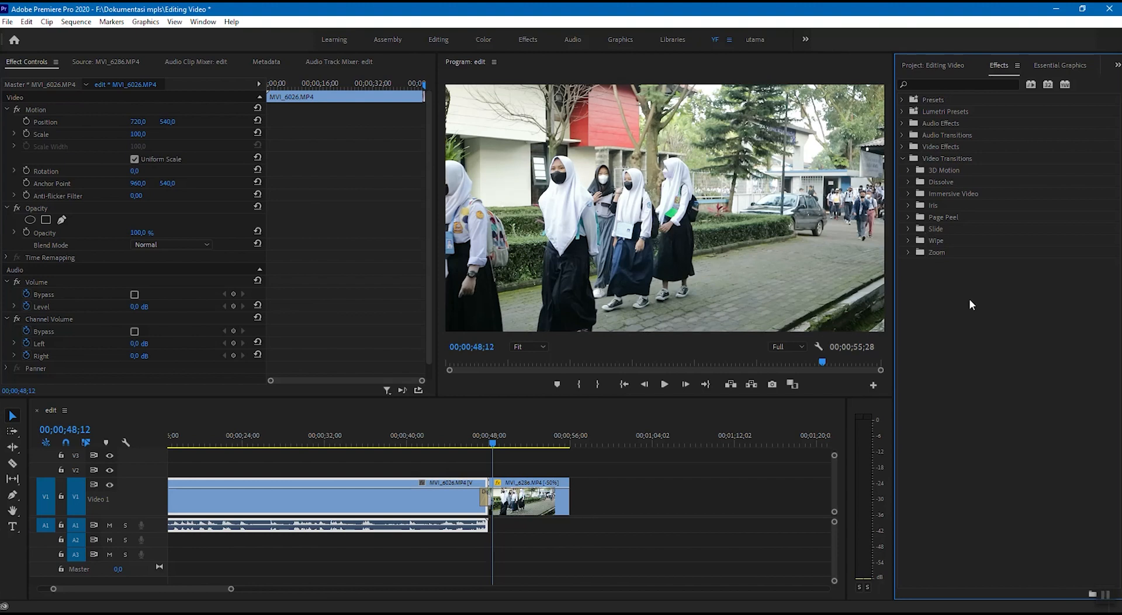
pyautogui.click(903, 146)
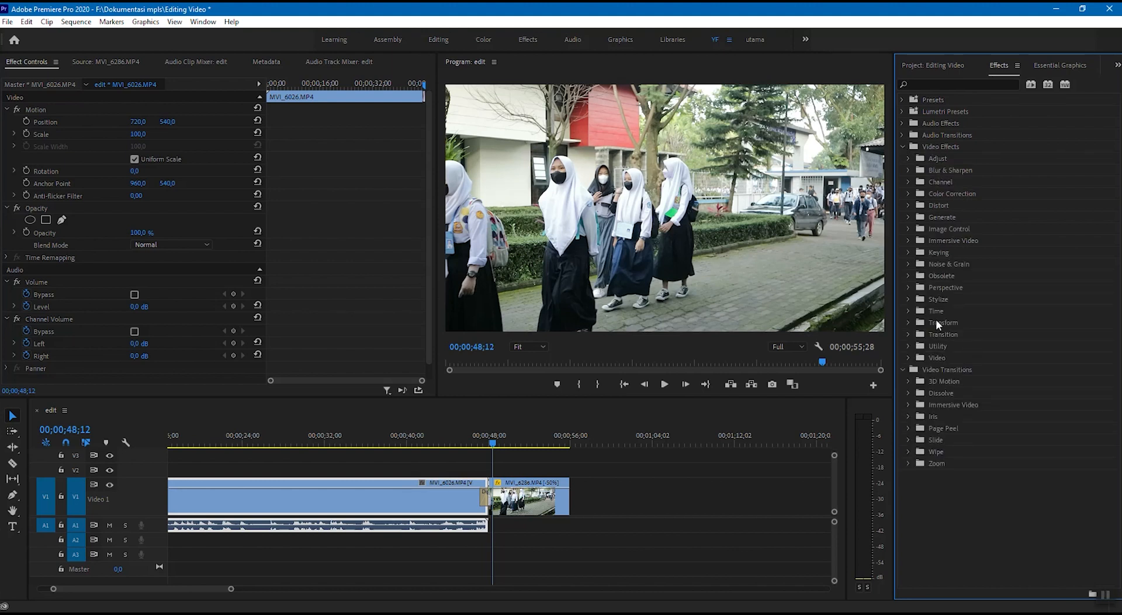
pyautogui.click(909, 159)
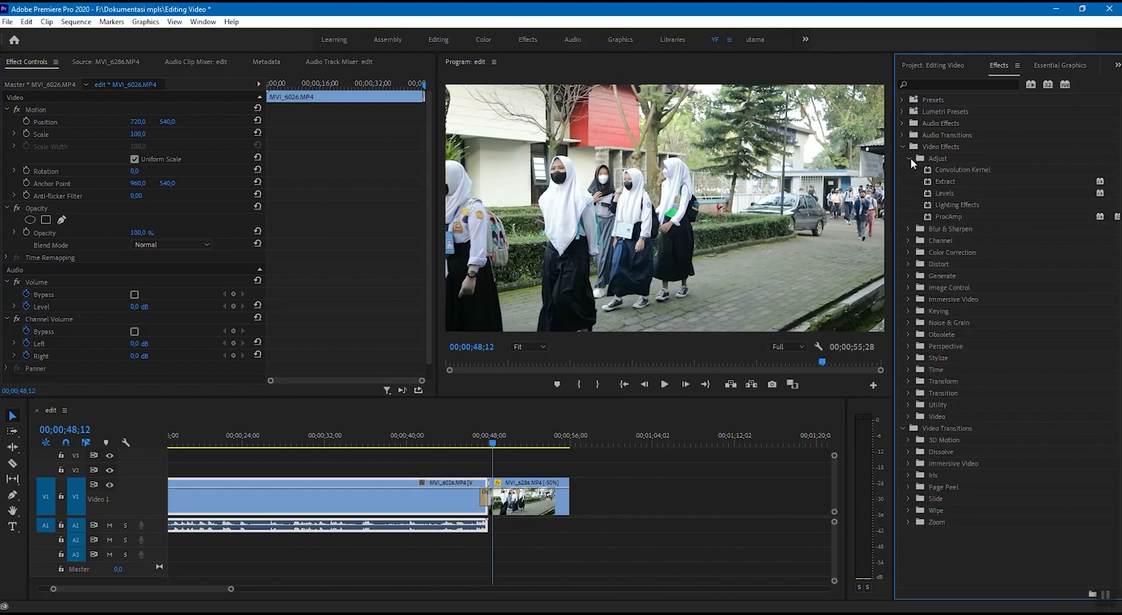
pyautogui.click(909, 159)
pyautogui.click(910, 171)
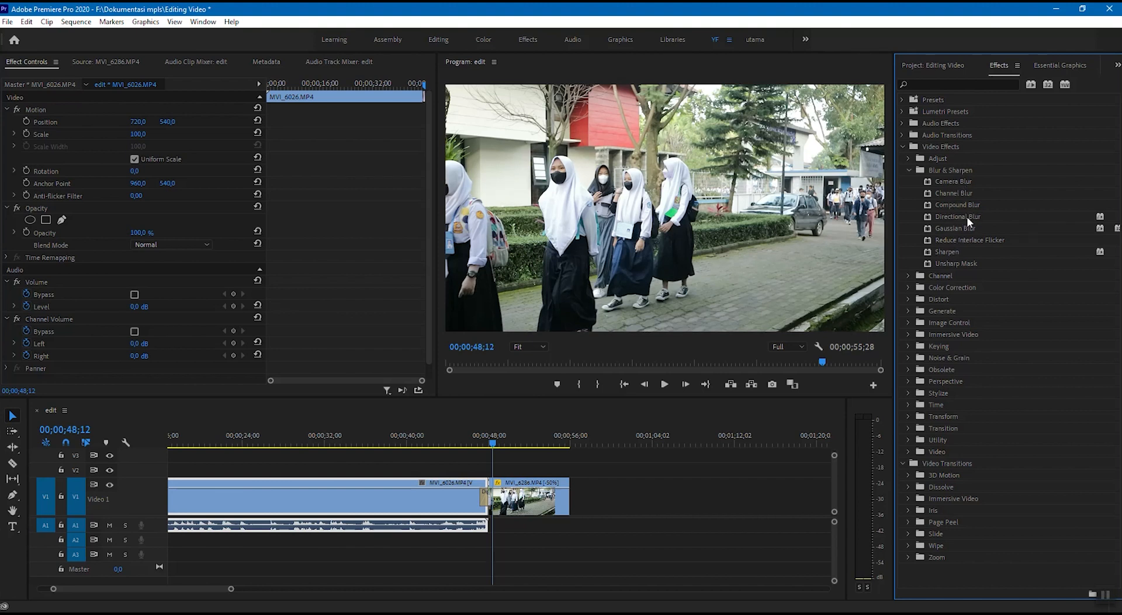
# Step: Move the playhead to 00;00;50;22 and apply the Gaussian Blur effect to the MVI_6286 clip
pyautogui.click(956, 227)
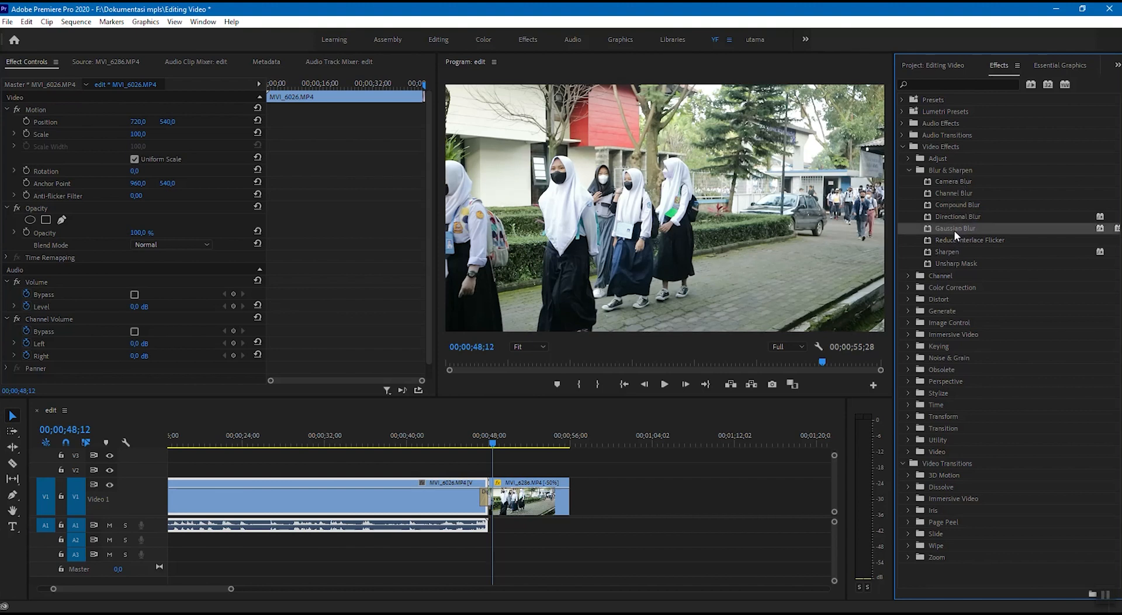
pyautogui.click(522, 471)
pyautogui.press('space')
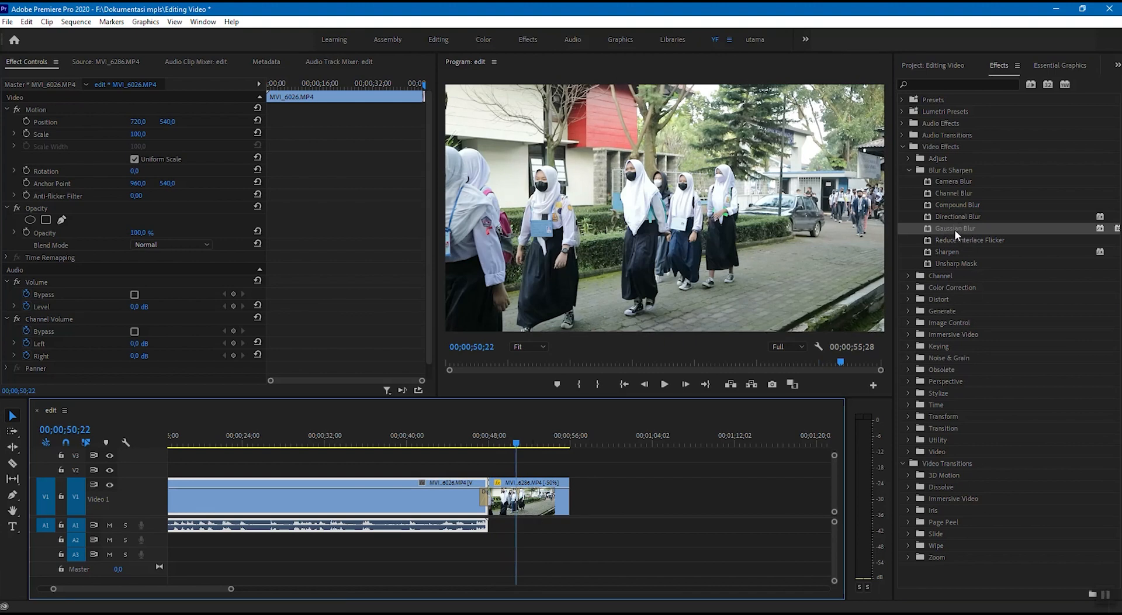
pyautogui.moveTo(956, 227); pyautogui.dragTo(542, 501)
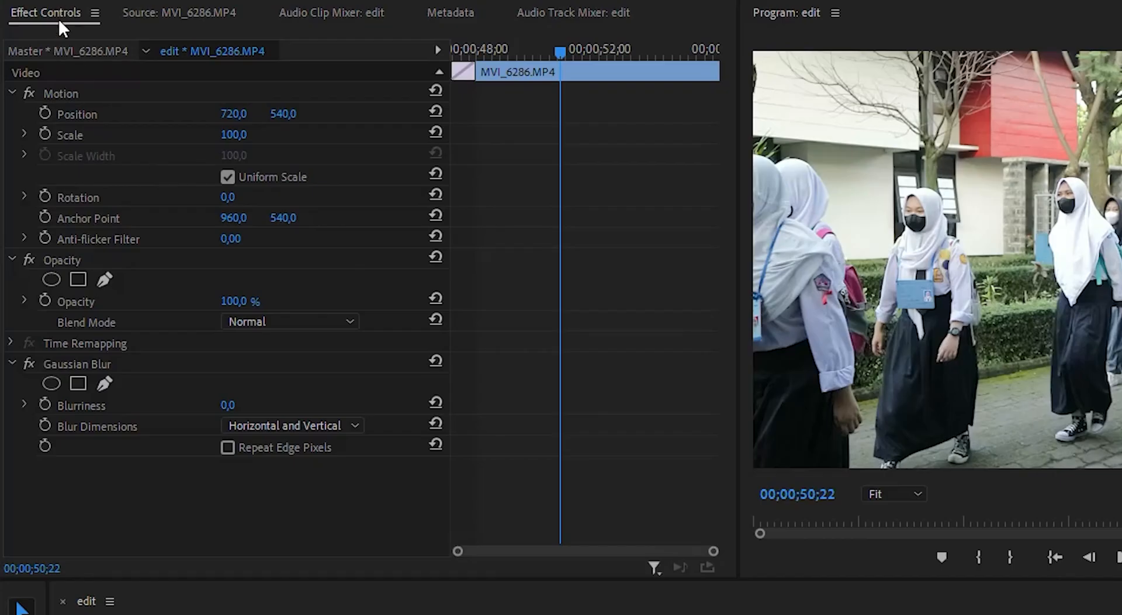
# Step: Raise the Blurriness value of the Gaussian Blur effect on the MVI_6286 clip
pyautogui.hotkey('ctrl', 's')
pyautogui.click(77, 362)
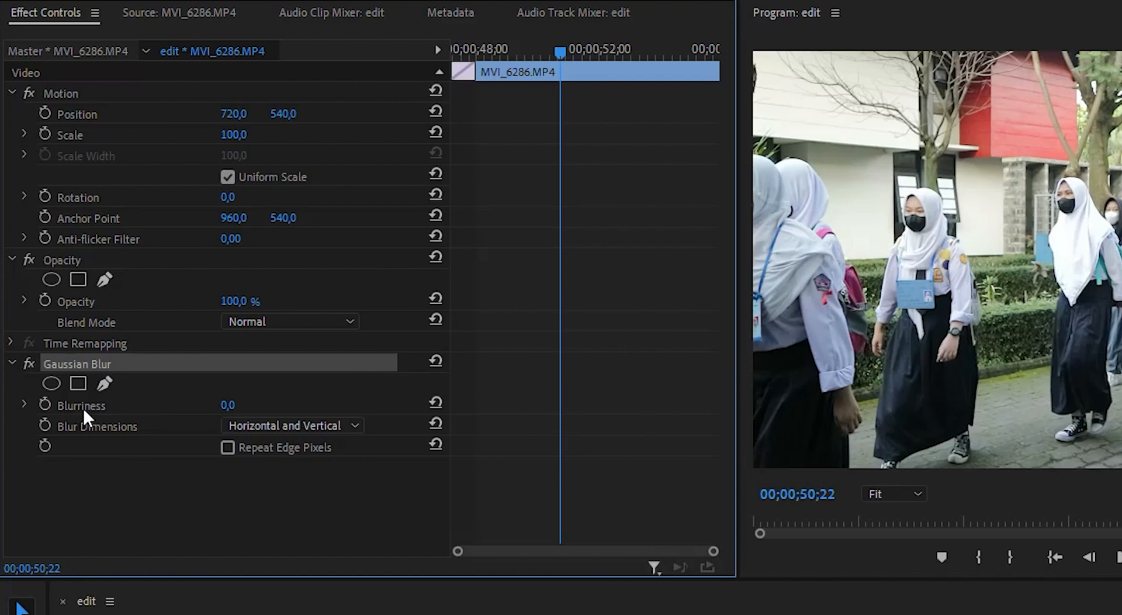
pyautogui.click(229, 405)
pyautogui.moveTo(230, 409)
pyautogui.mouseDown()
pyautogui.moveTo(255, 408)
pyautogui.moveTo(230, 407)
pyautogui.mouseUp()
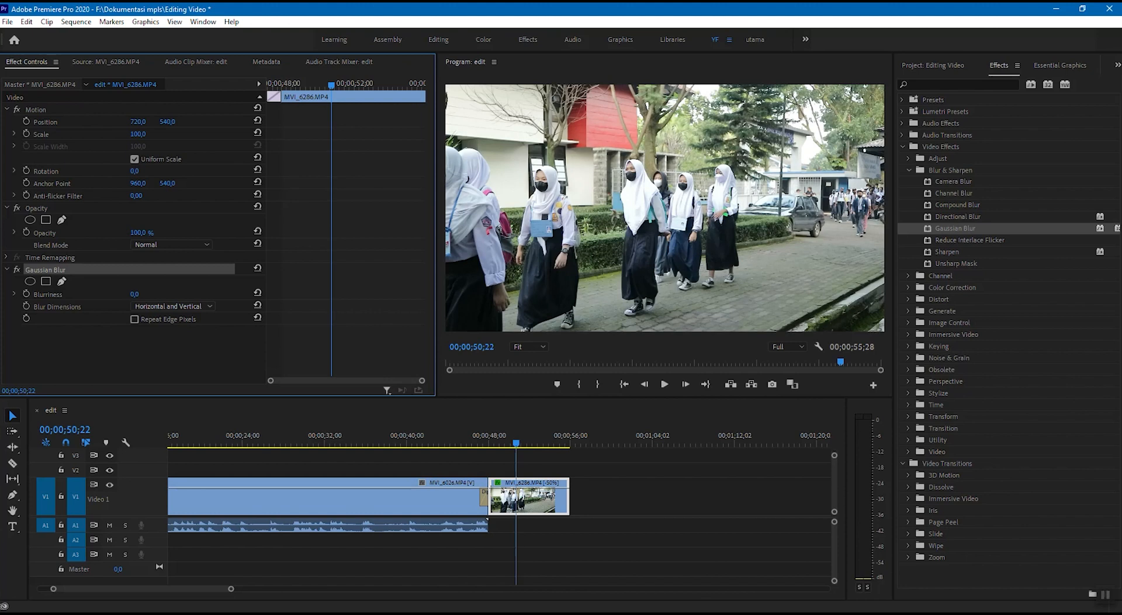
pyautogui.moveTo(135, 294); pyautogui.dragTo(193, 294)
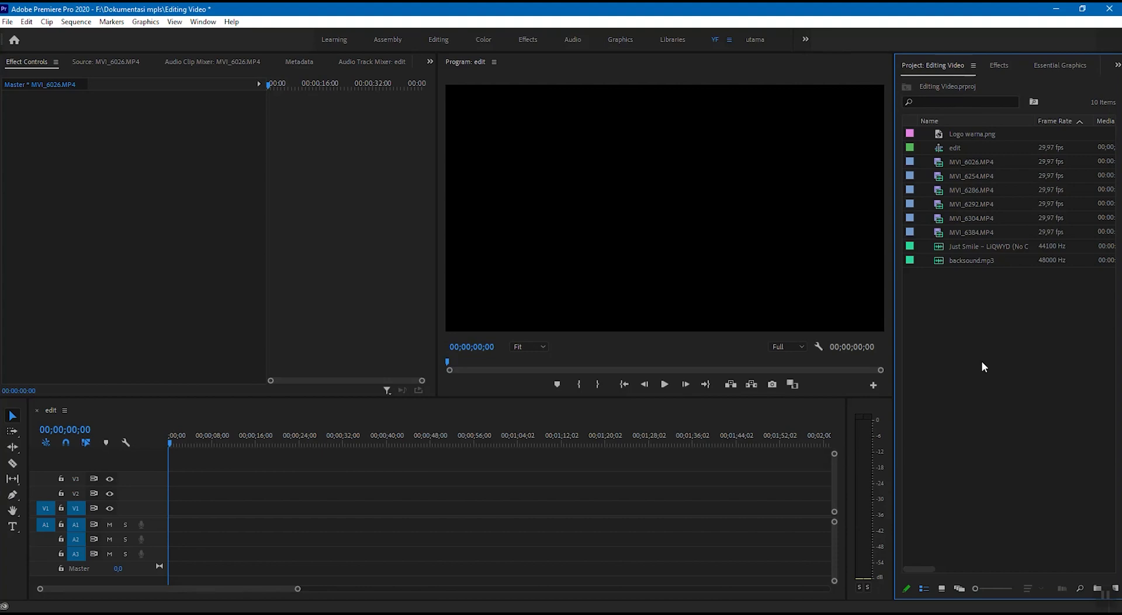
pyautogui.click(233, 444)
pyautogui.moveTo(233, 443); pyautogui.dragTo(173, 446)
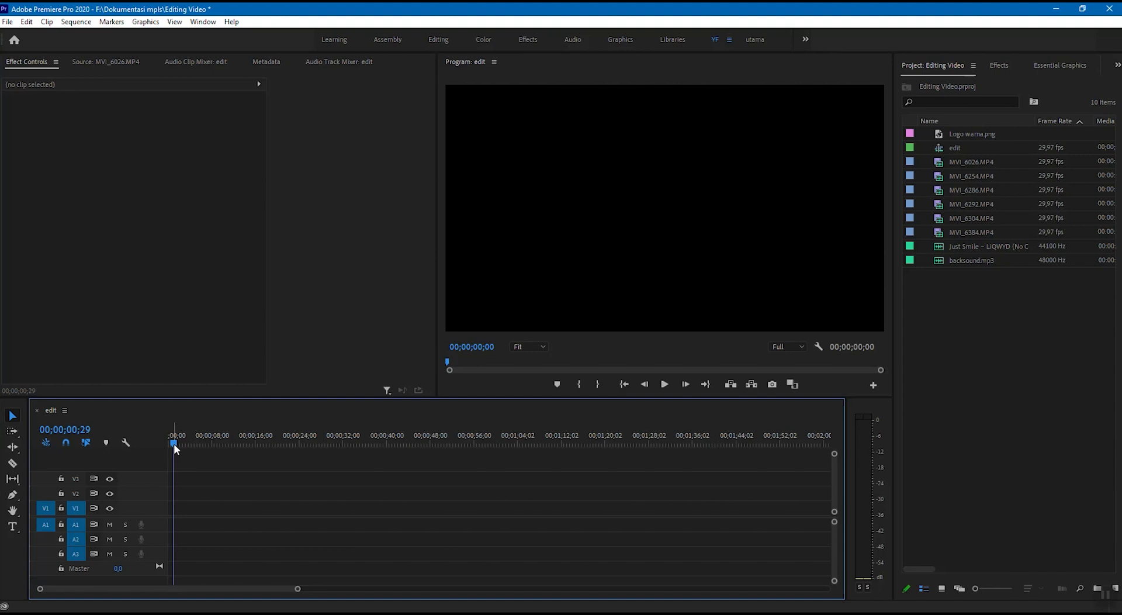
pyautogui.moveTo(174, 443); pyautogui.dragTo(191, 445)
pyautogui.click(242, 443)
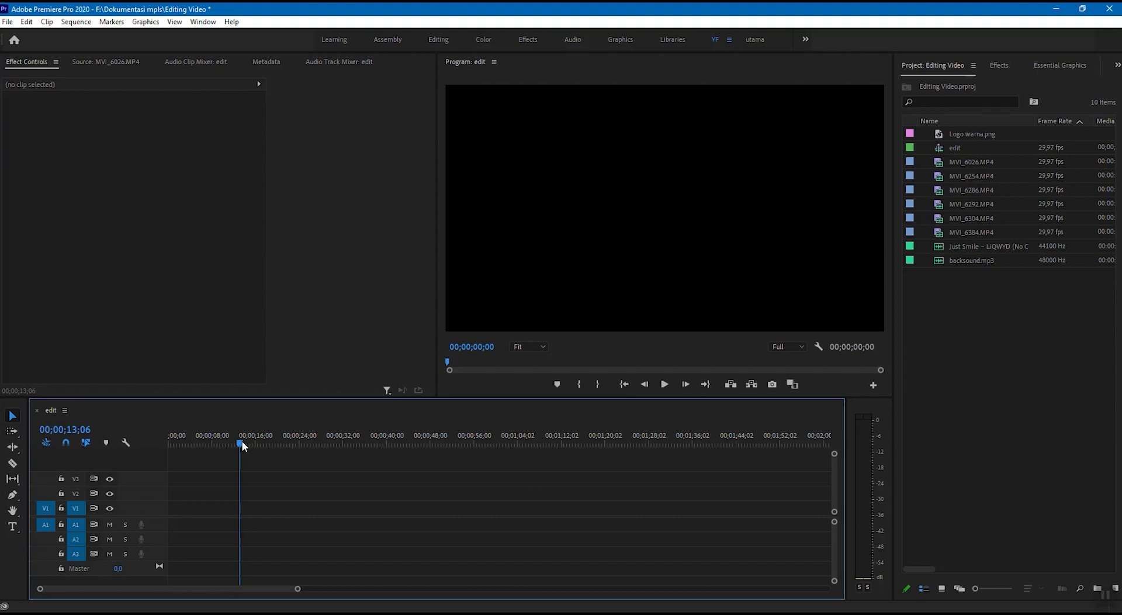
pyautogui.click(750, 443)
pyautogui.click(980, 419)
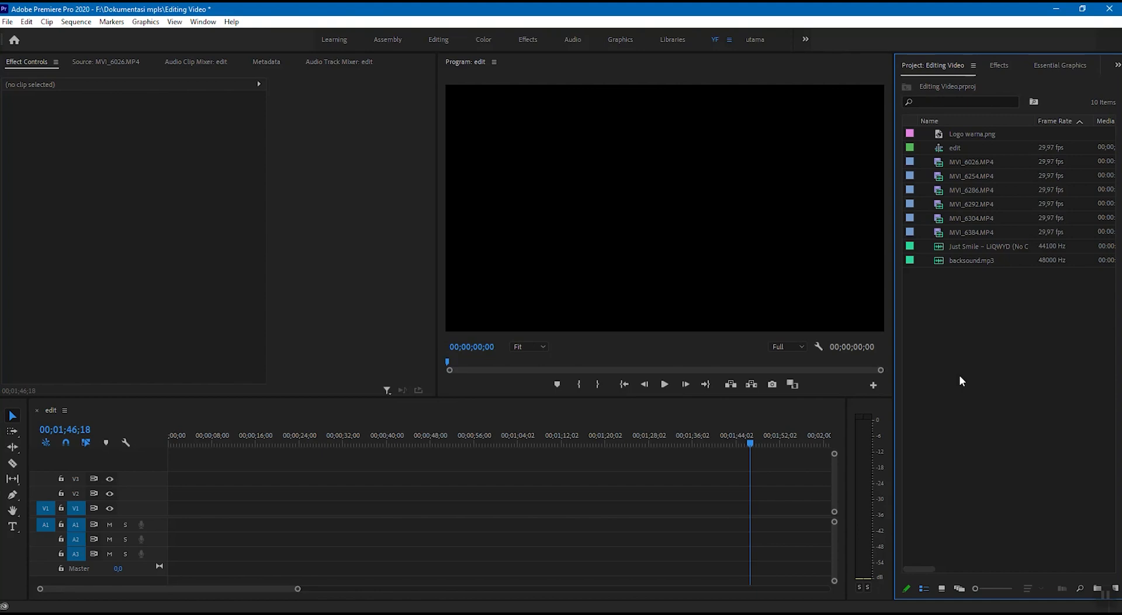
# Step: Place backsound.mp3 at the very start of audio track A1 in the edit sequence
pyautogui.click(972, 261)
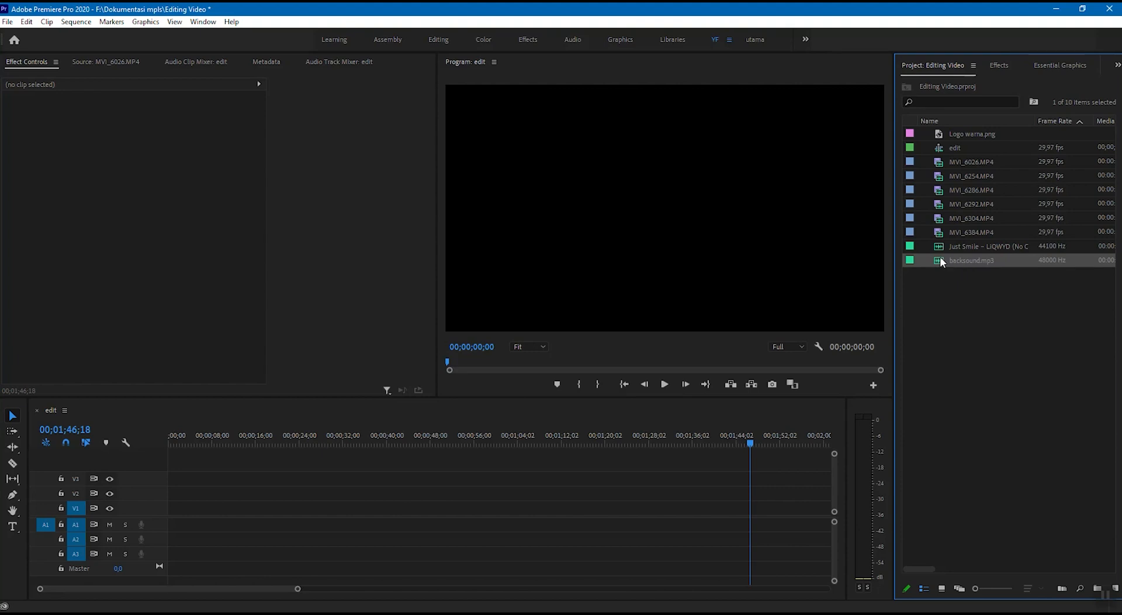
pyautogui.moveTo(940, 259); pyautogui.dragTo(172, 524)
pyautogui.click(217, 522)
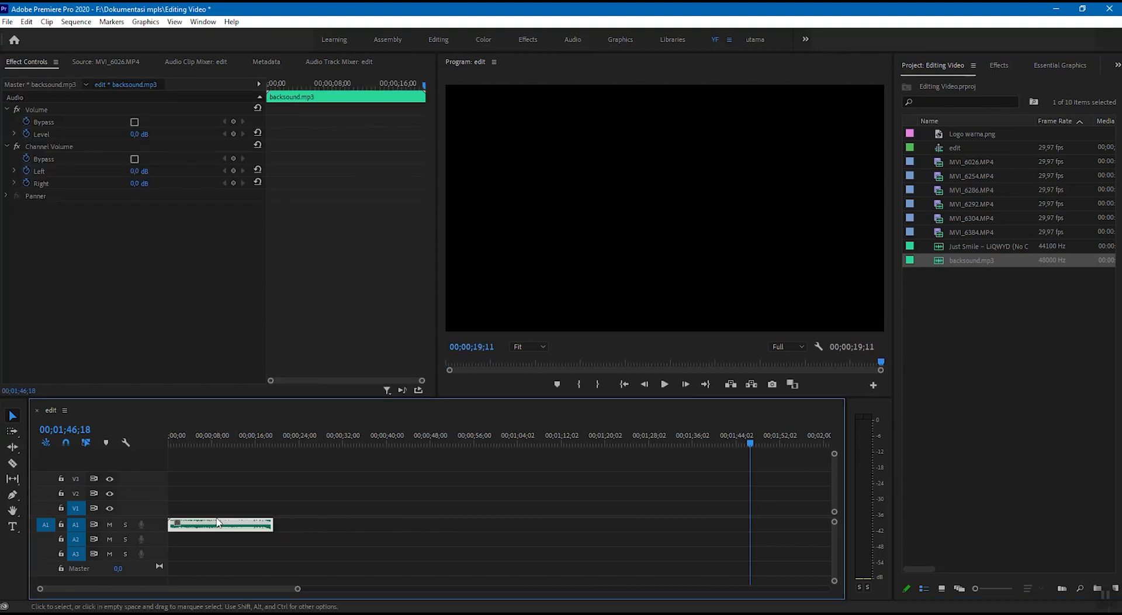
# Step: Play the backsound clip from its start and check its ending section around 00;00;18;10
pyautogui.moveTo(257, 446); pyautogui.dragTo(275, 442)
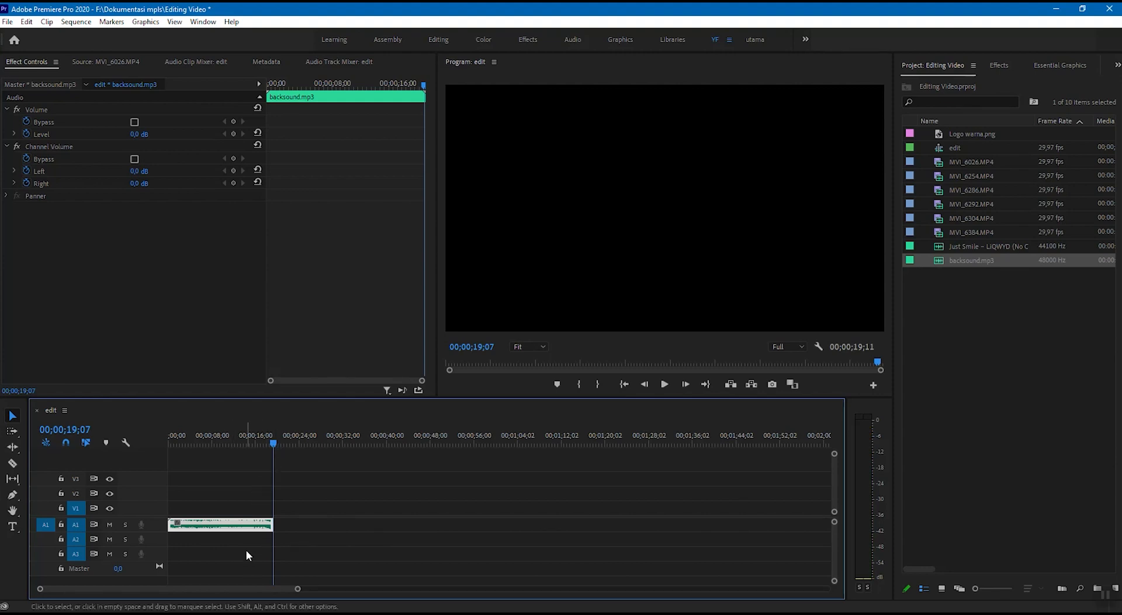
pyautogui.scroll(6, 218, 537)
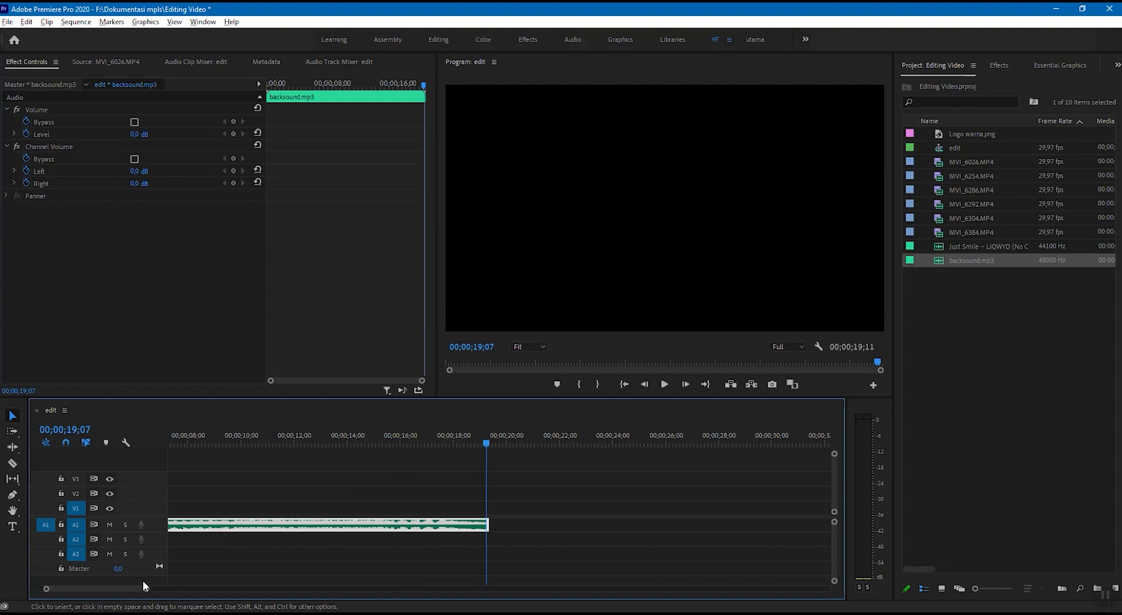
pyautogui.moveTo(111, 588)
pyautogui.mouseDown()
pyautogui.moveTo(96, 588)
pyautogui.moveTo(106, 590)
pyautogui.mouseUp()
pyautogui.scroll(1, 325, 548)
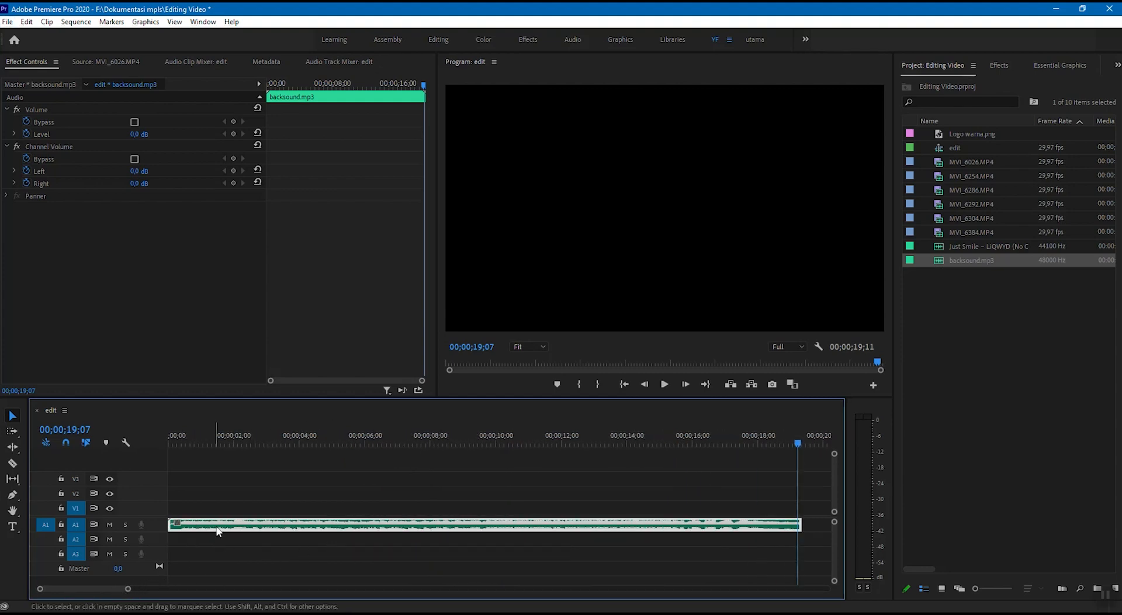
pyautogui.moveTo(215, 454); pyautogui.dragTo(142, 440)
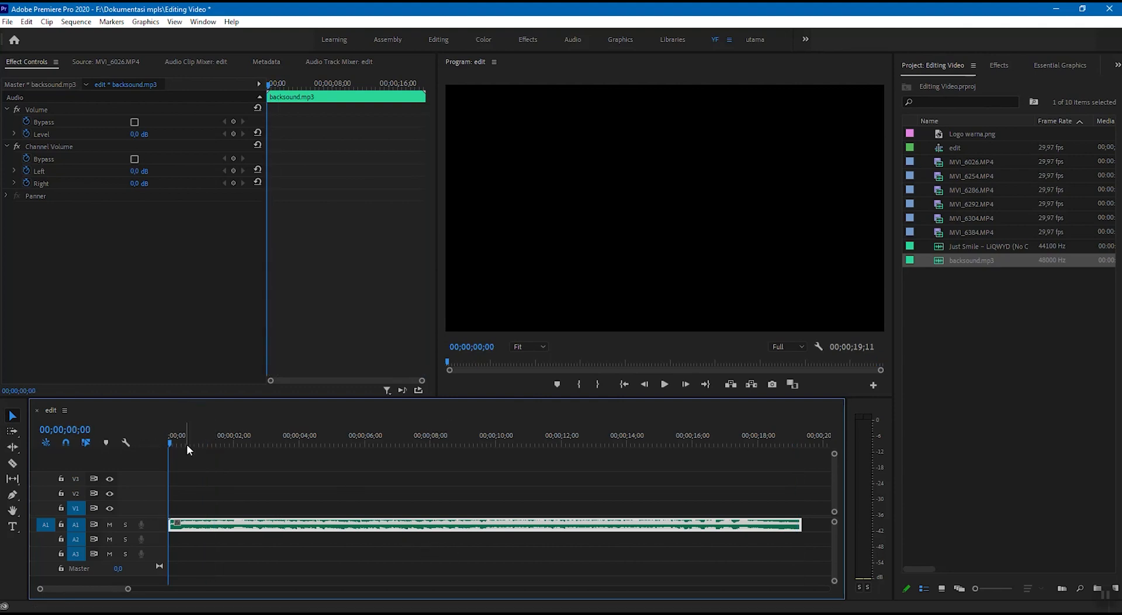
pyautogui.press('space')
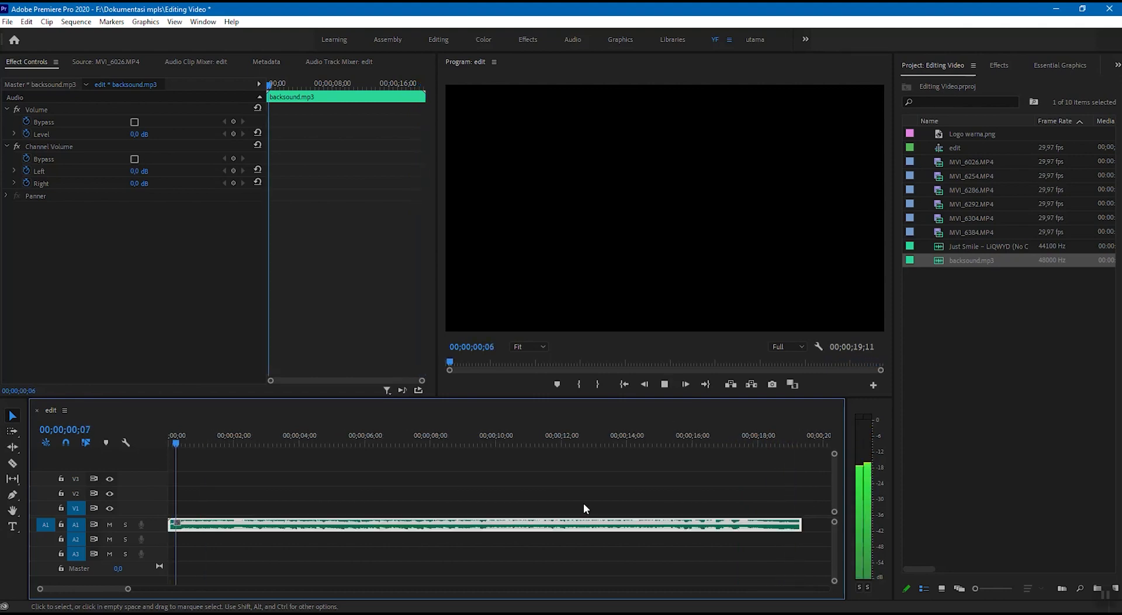
pyautogui.press('space')
pyautogui.moveTo(757, 437)
pyautogui.mouseDown()
pyautogui.moveTo(797, 436)
pyautogui.moveTo(759, 437)
pyautogui.mouseUp()
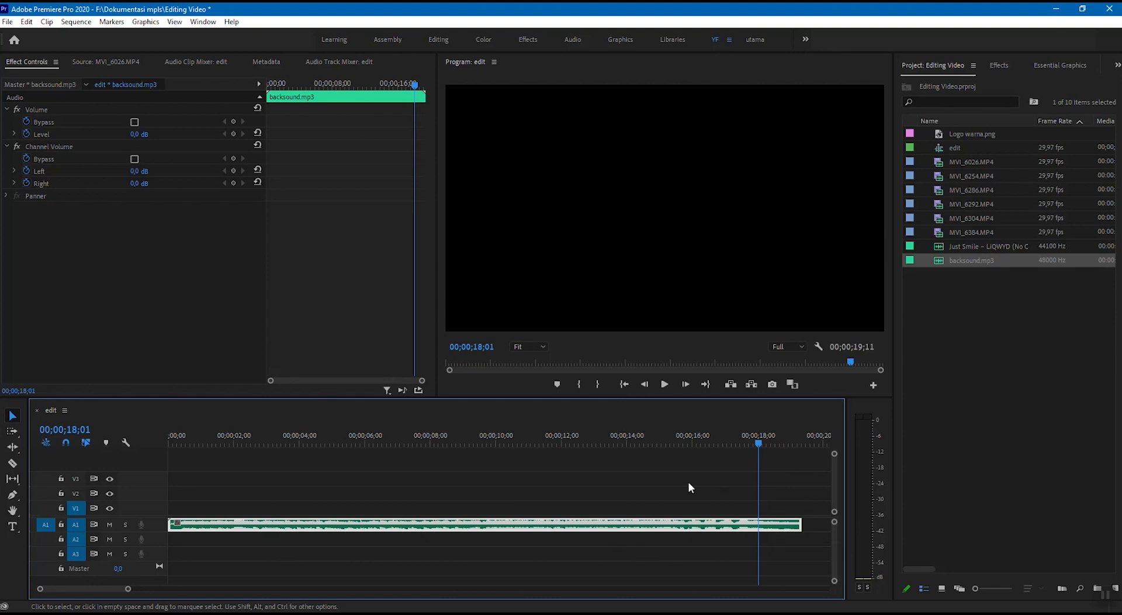
pyautogui.moveTo(757, 440); pyautogui.dragTo(768, 442)
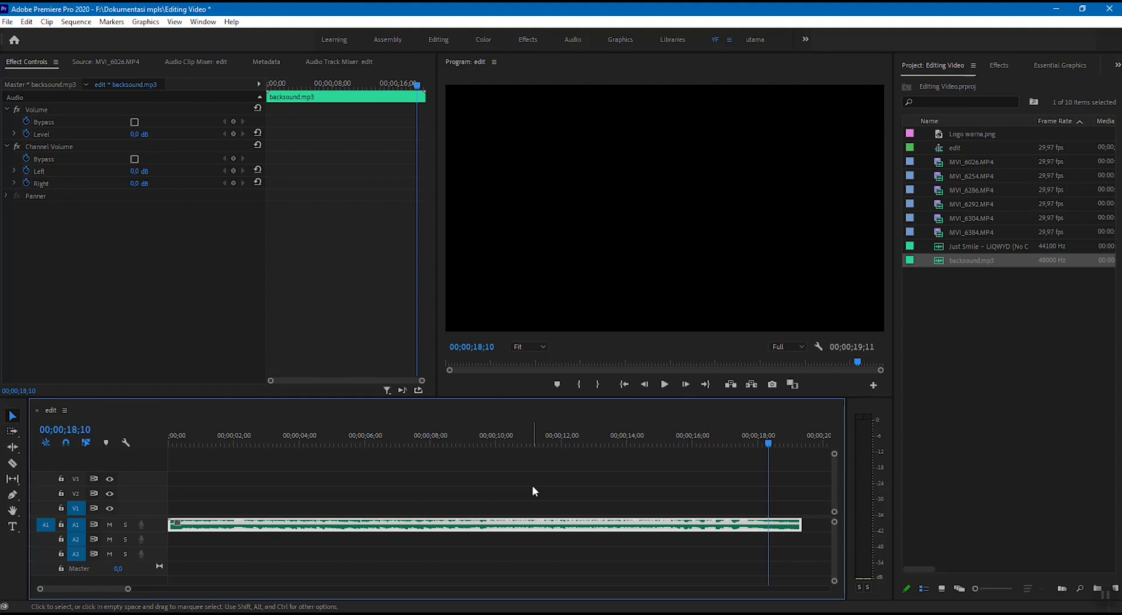
pyautogui.moveTo(270, 442); pyautogui.dragTo(247, 447)
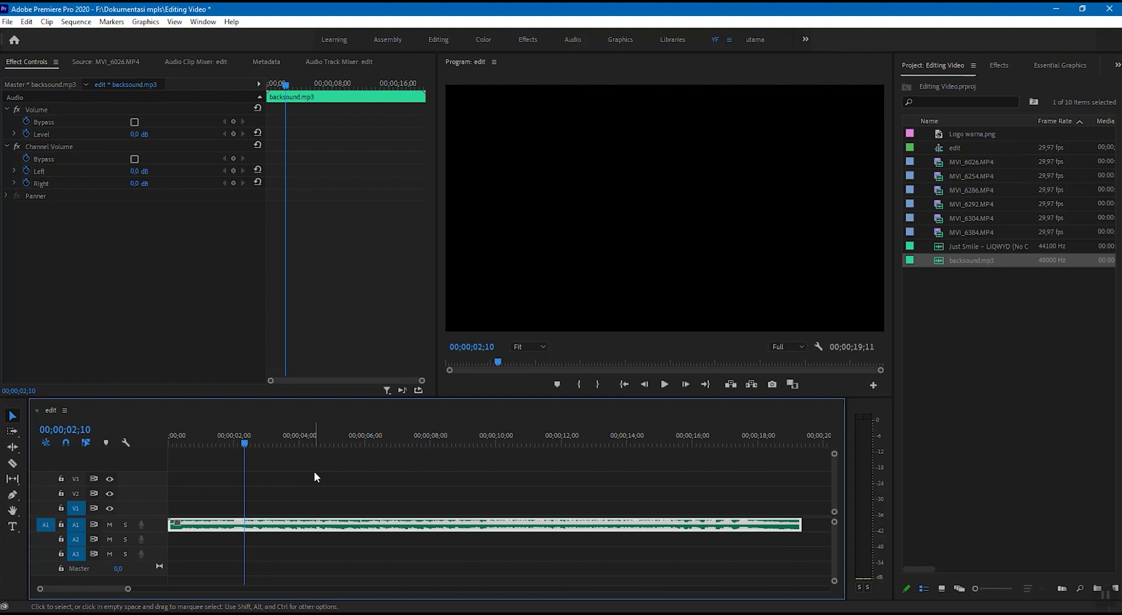
pyautogui.moveTo(247, 447); pyautogui.dragTo(158, 441)
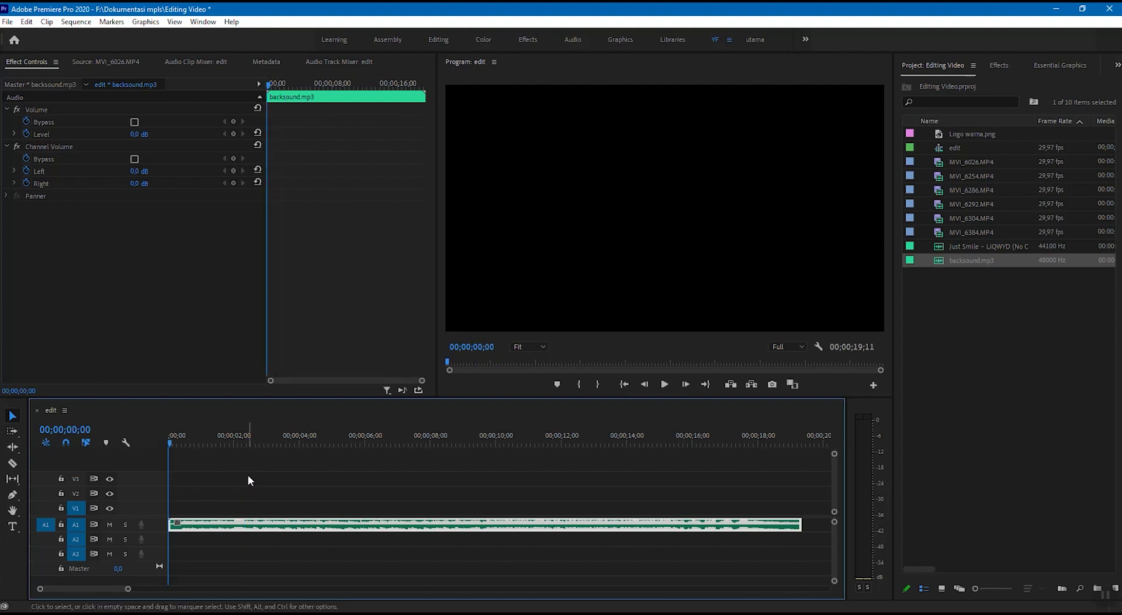
# Step: Listen to the backsound's opening to locate a beat and add a chapter marker at 00;00;02;02
pyautogui.press('space')
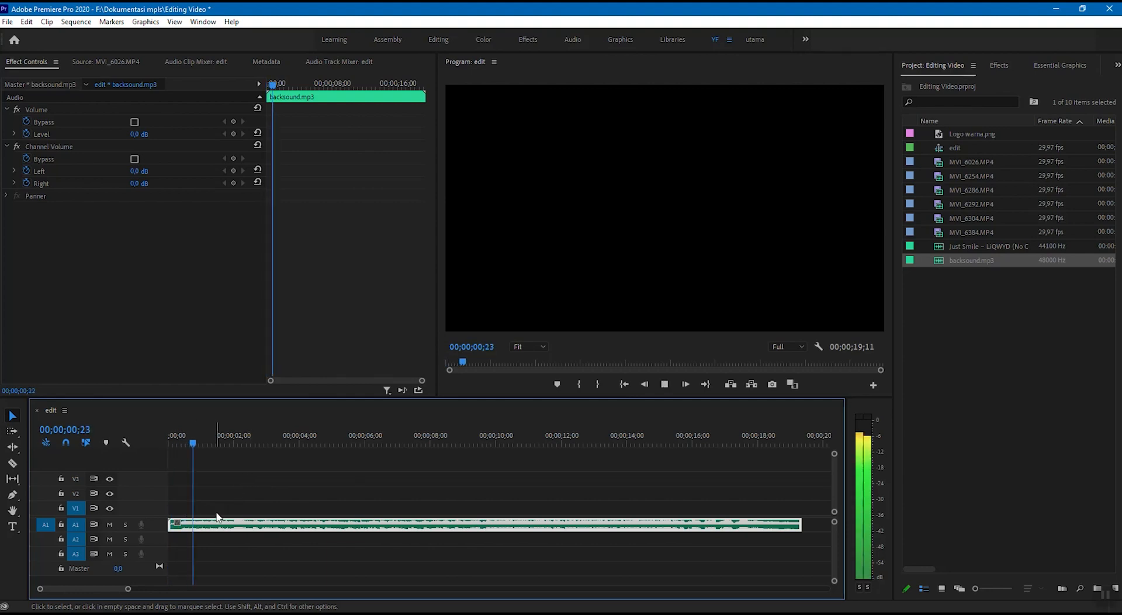
pyautogui.click(250, 441)
pyautogui.moveTo(250, 442); pyautogui.dragTo(231, 449)
pyautogui.press('space')
pyautogui.press('space')
pyautogui.click(218, 444)
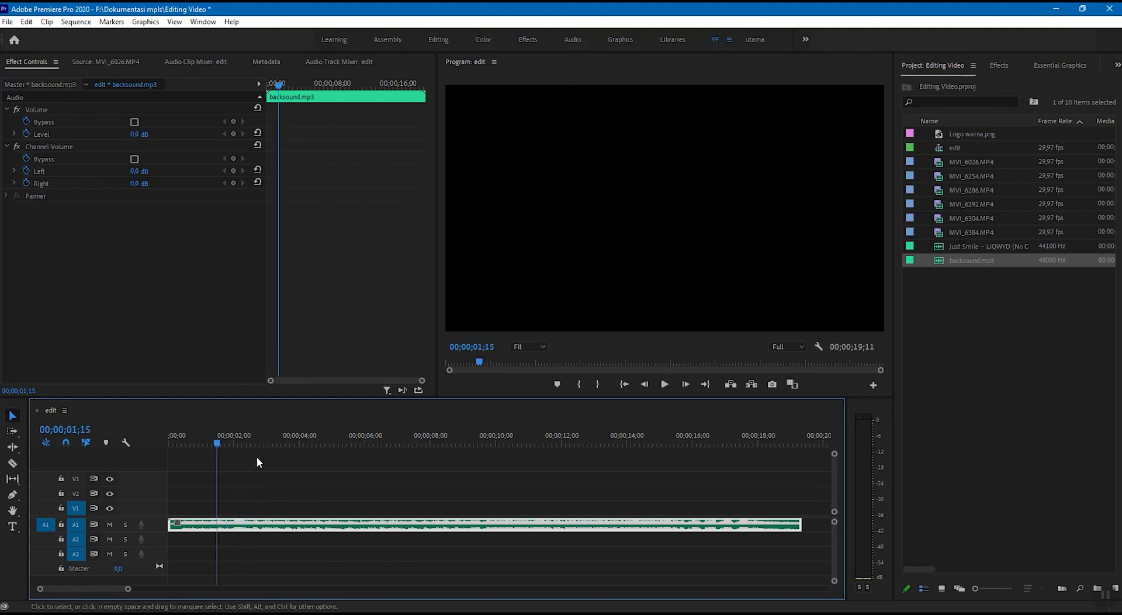
pyautogui.press('space')
pyautogui.press('space')
pyautogui.moveTo(246, 444); pyautogui.dragTo(236, 447)
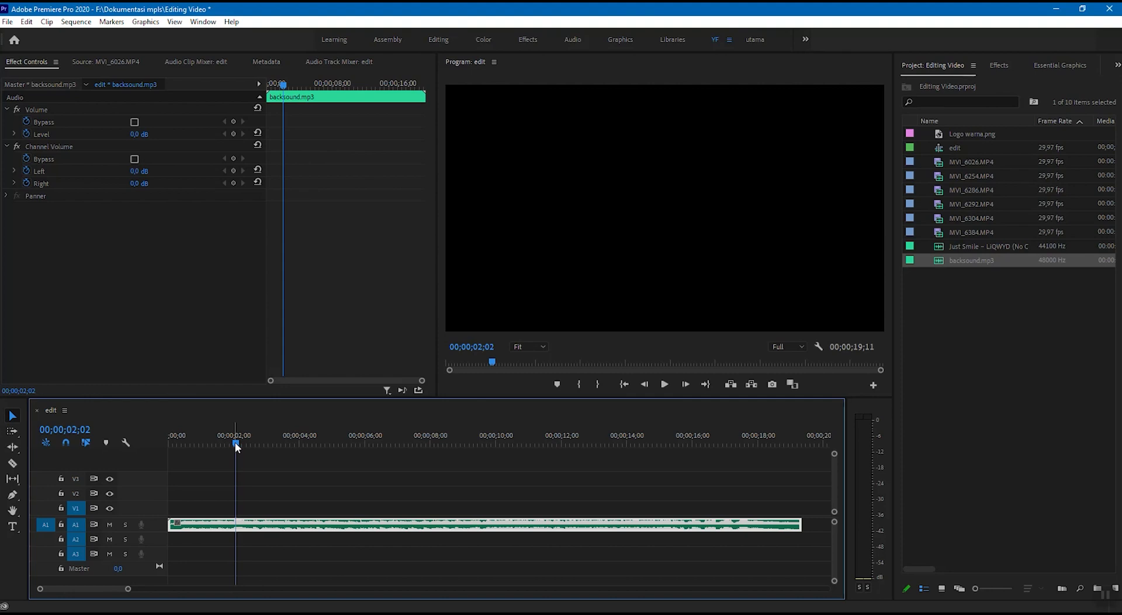
pyautogui.rightClick(235, 442)
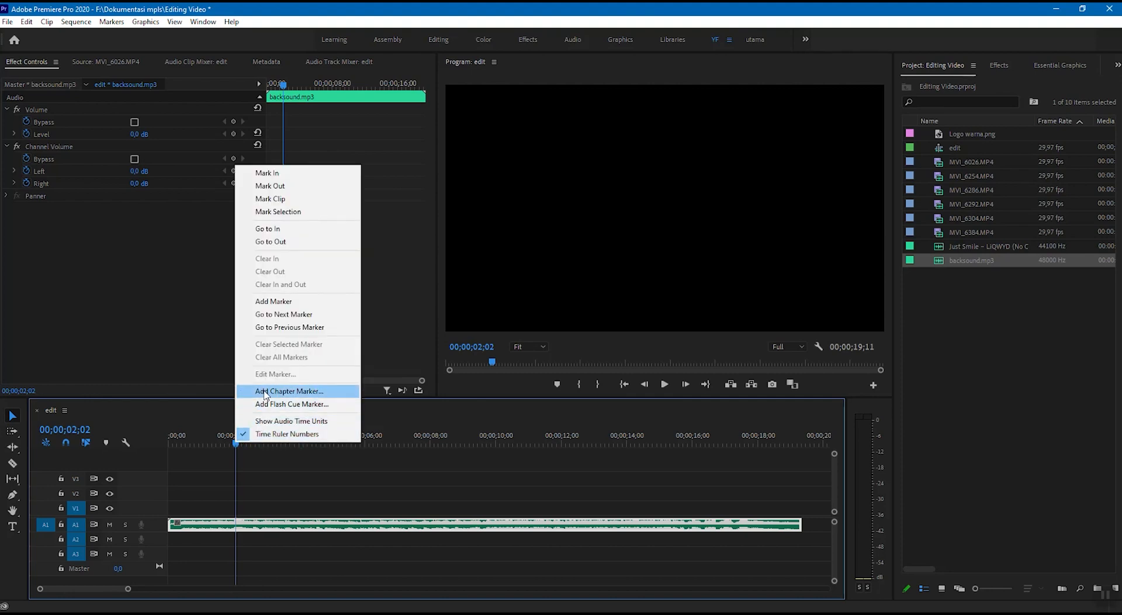
pyautogui.click(309, 395)
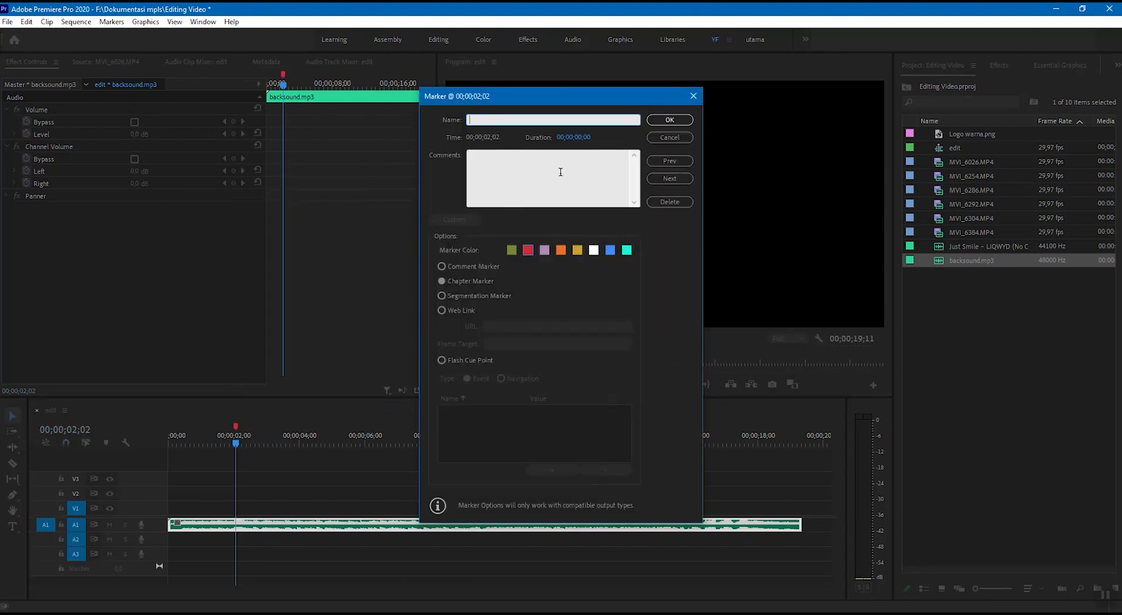
pyautogui.click(669, 120)
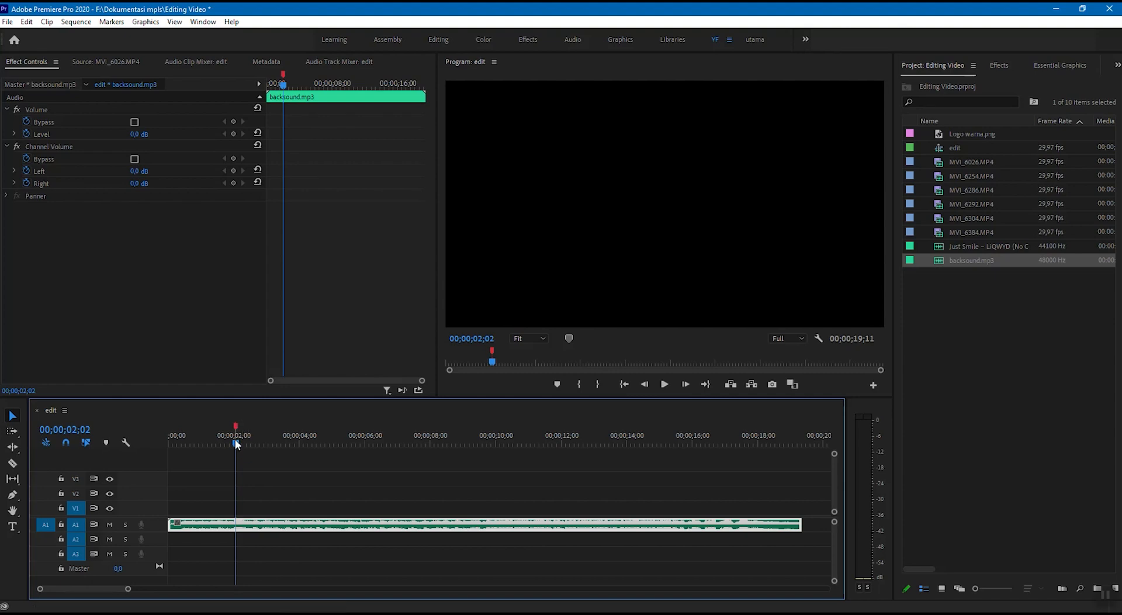
# Step: Listen on from the first marker for the following beat and add a chapter marker at 00;00;03;24
pyautogui.moveTo(236, 443); pyautogui.dragTo(234, 444)
pyautogui.click(236, 443)
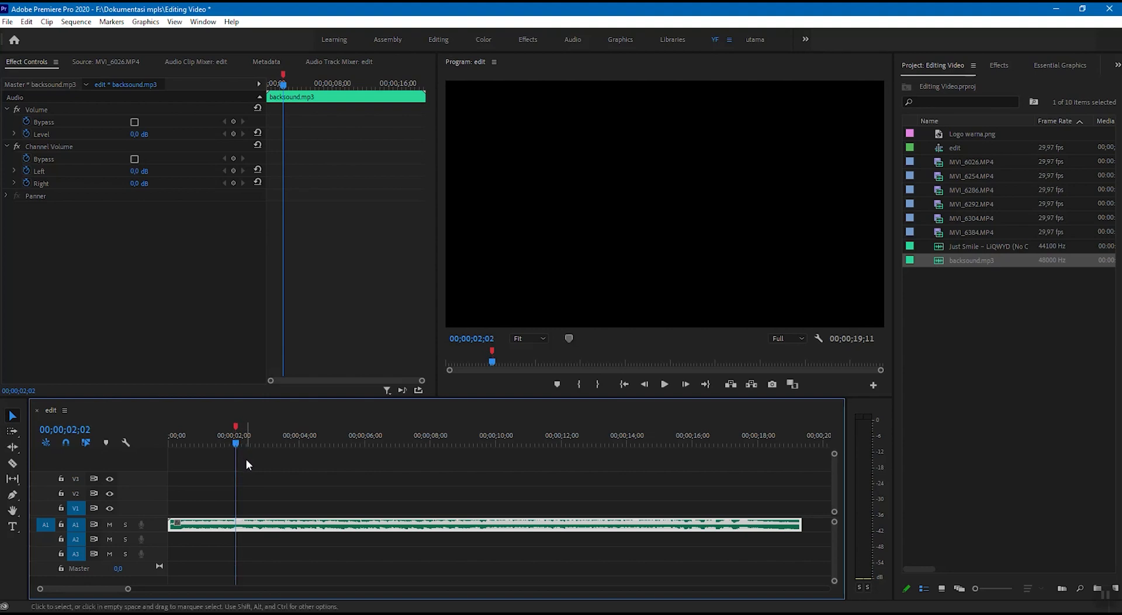
pyautogui.press('space')
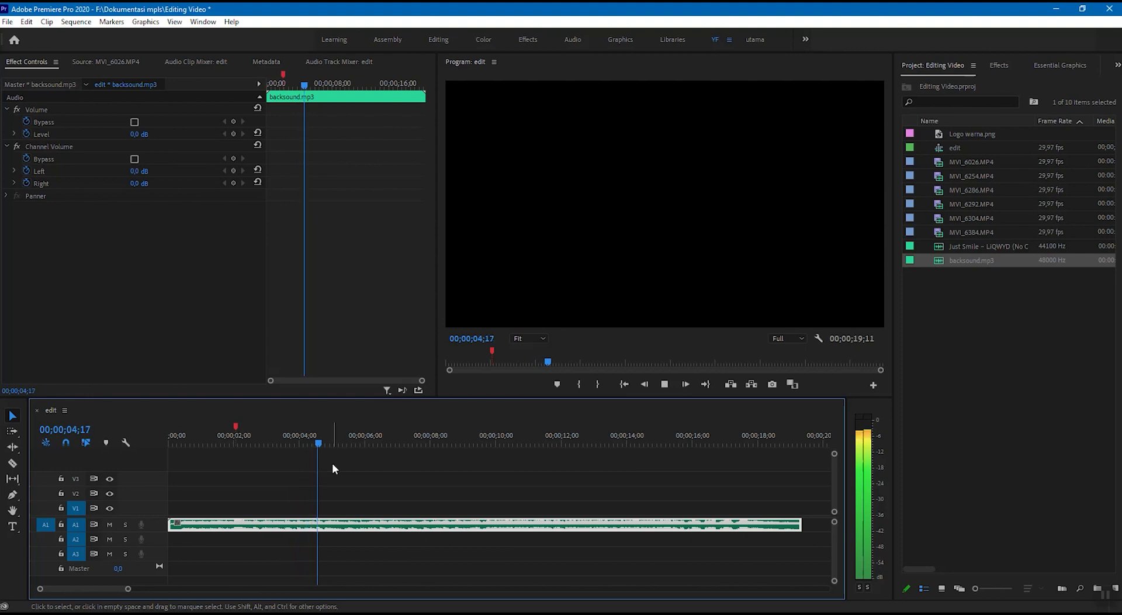
pyautogui.press('space')
pyautogui.moveTo(251, 448); pyautogui.dragTo(239, 445)
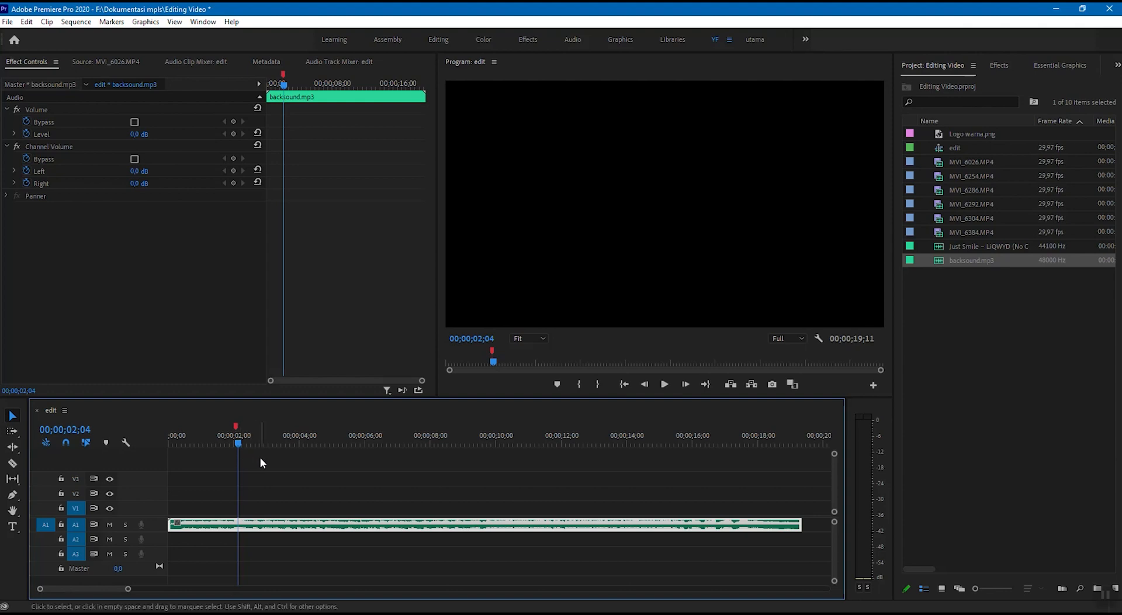
pyautogui.press('space')
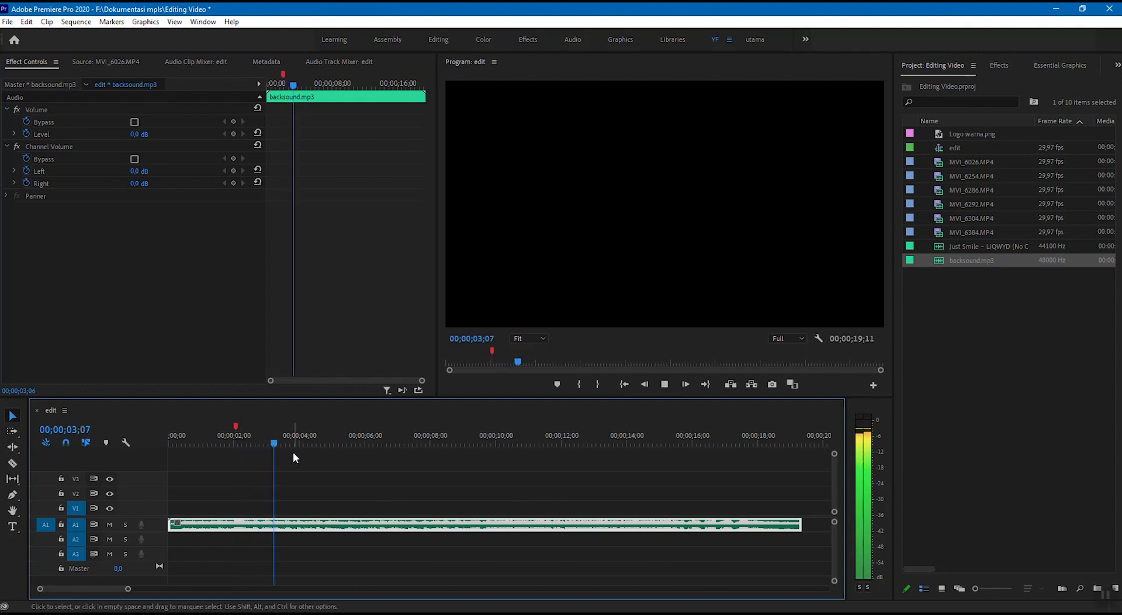
pyautogui.press('space')
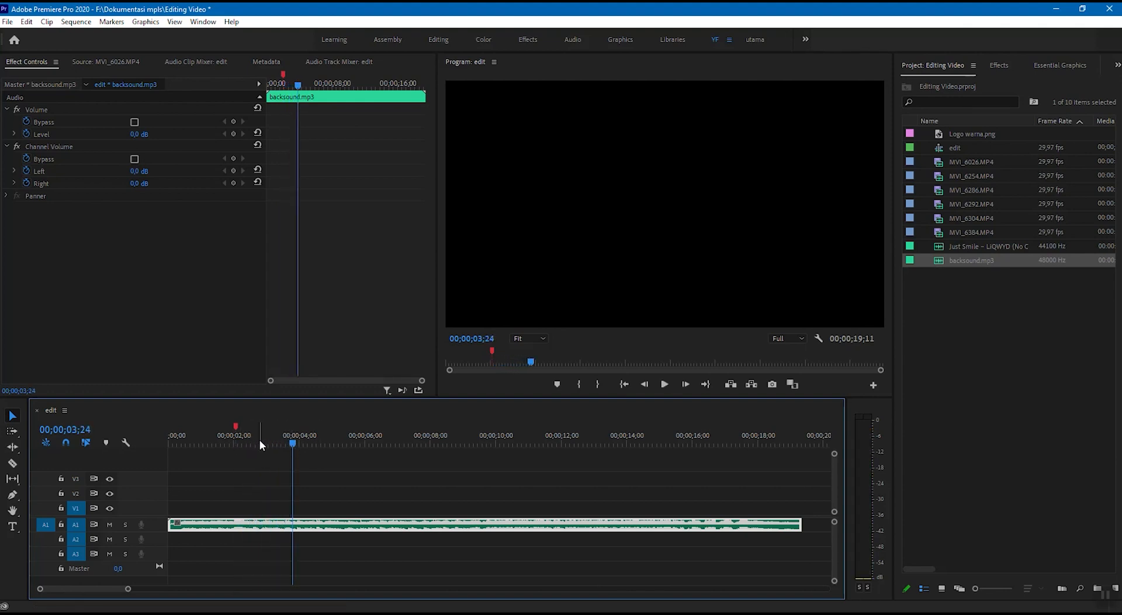
pyautogui.moveTo(293, 441); pyautogui.dragTo(236, 443)
pyautogui.press('space')
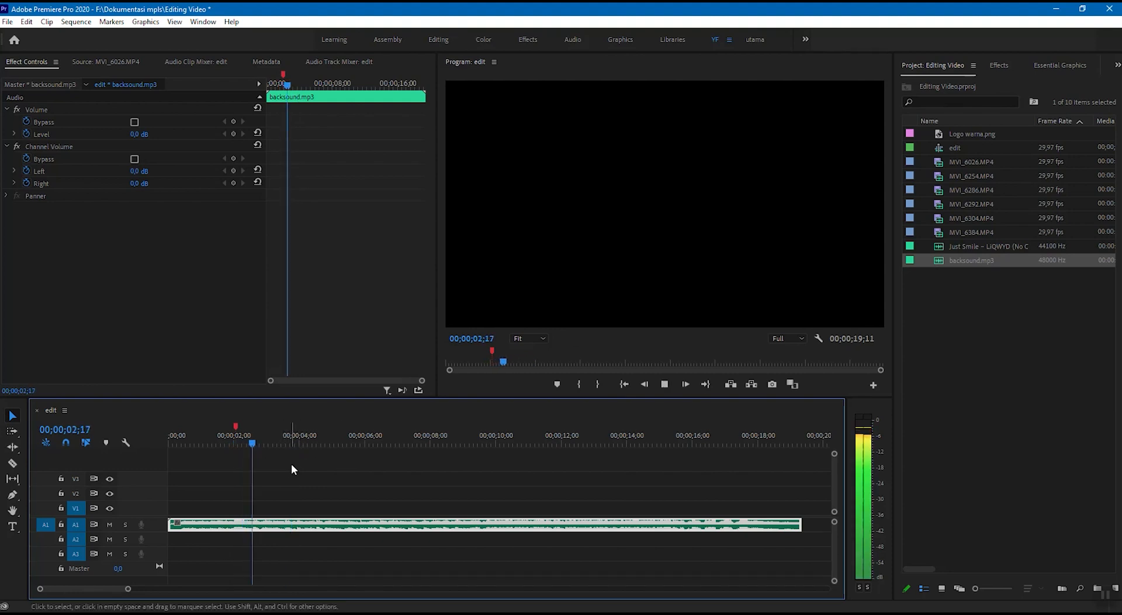
pyautogui.press('space')
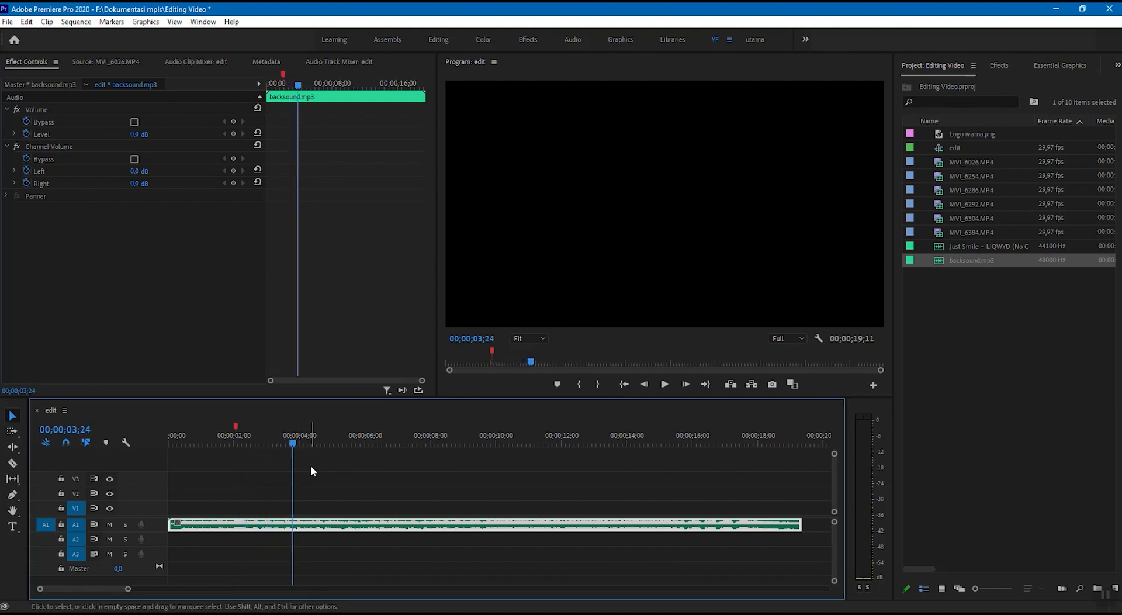
pyautogui.rightClick(293, 442)
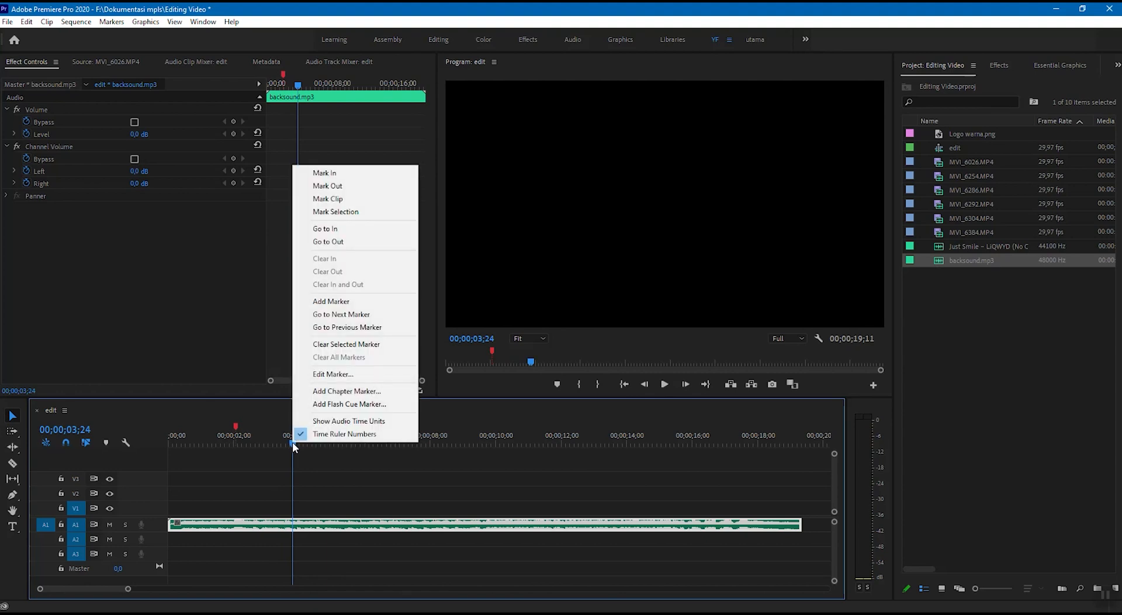
pyautogui.click(328, 391)
pyautogui.click(682, 121)
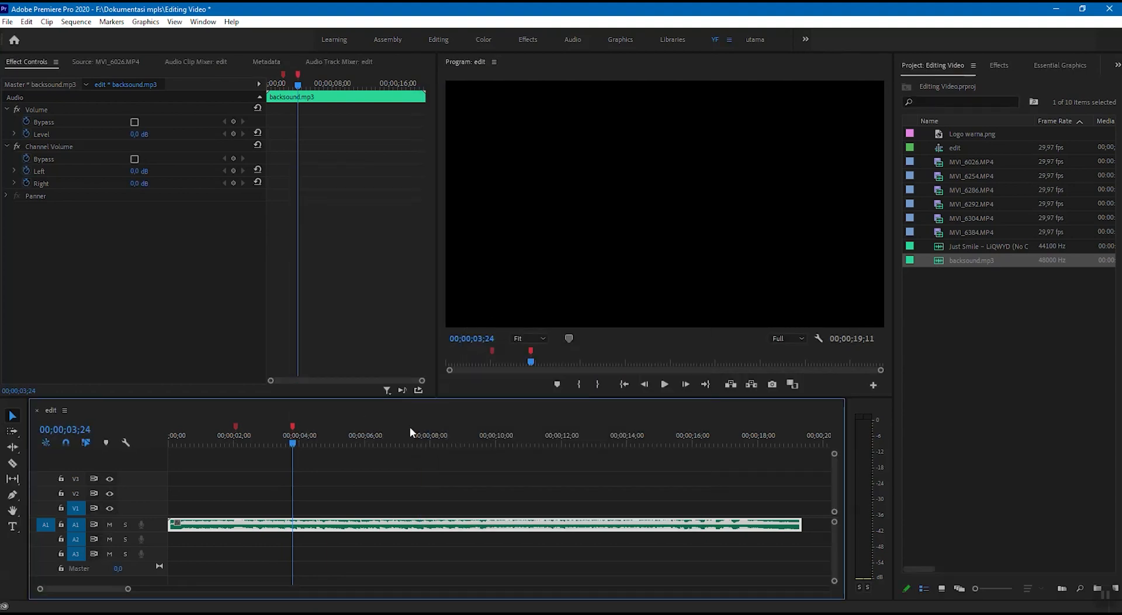
# Step: Listen on from the 00;00;03;24 marker for the following beat and add a chapter marker at 00;00;05;23
pyautogui.press('space')
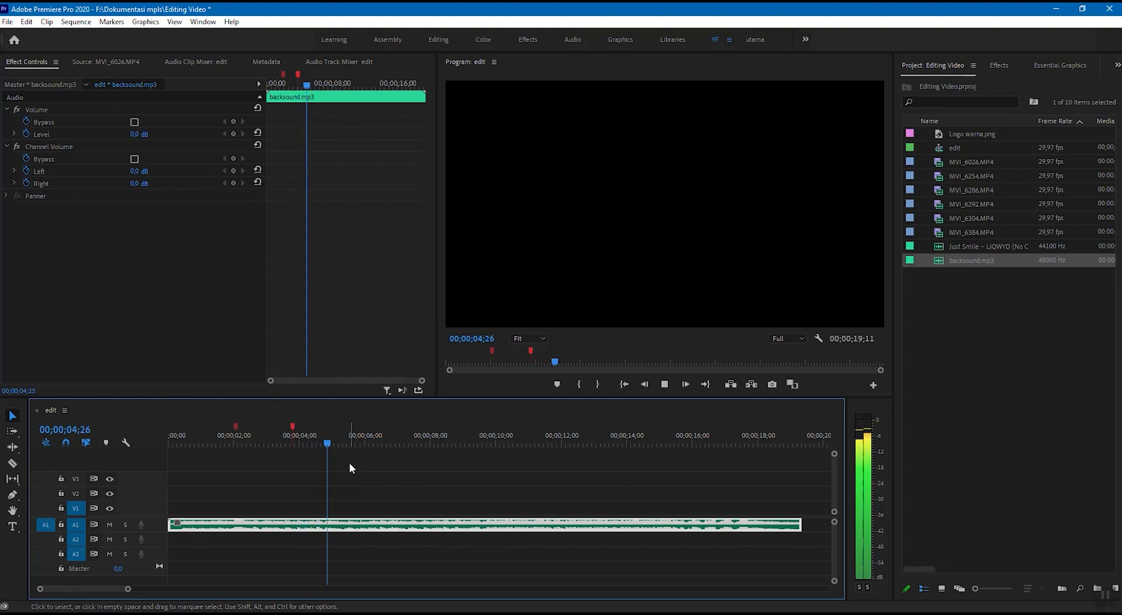
pyautogui.click(359, 446)
pyautogui.moveTo(360, 446); pyautogui.dragTo(270, 448)
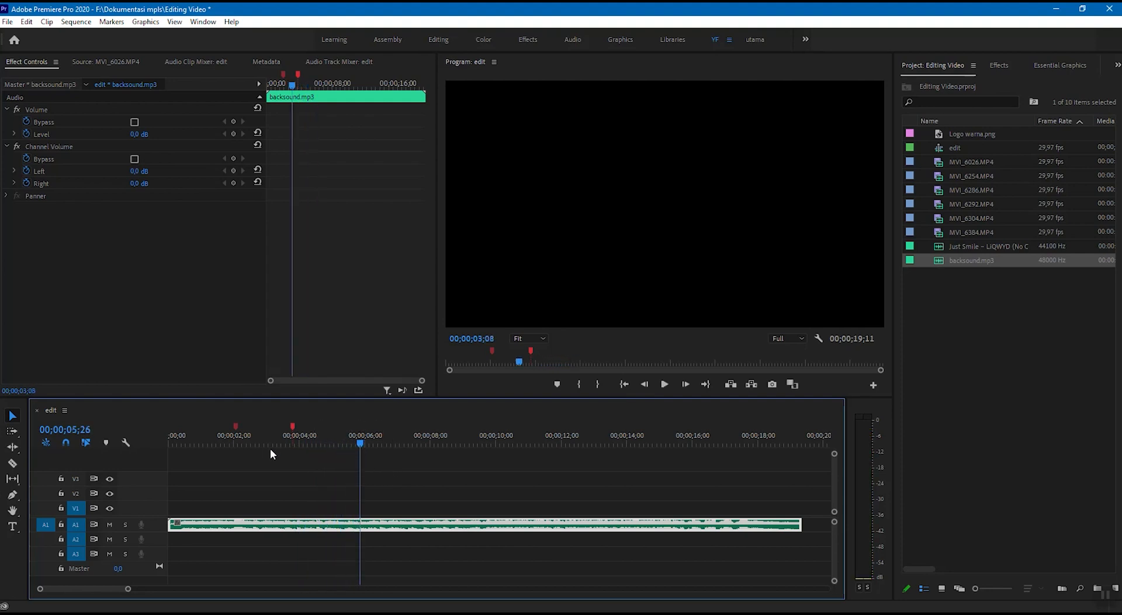
pyautogui.press('space')
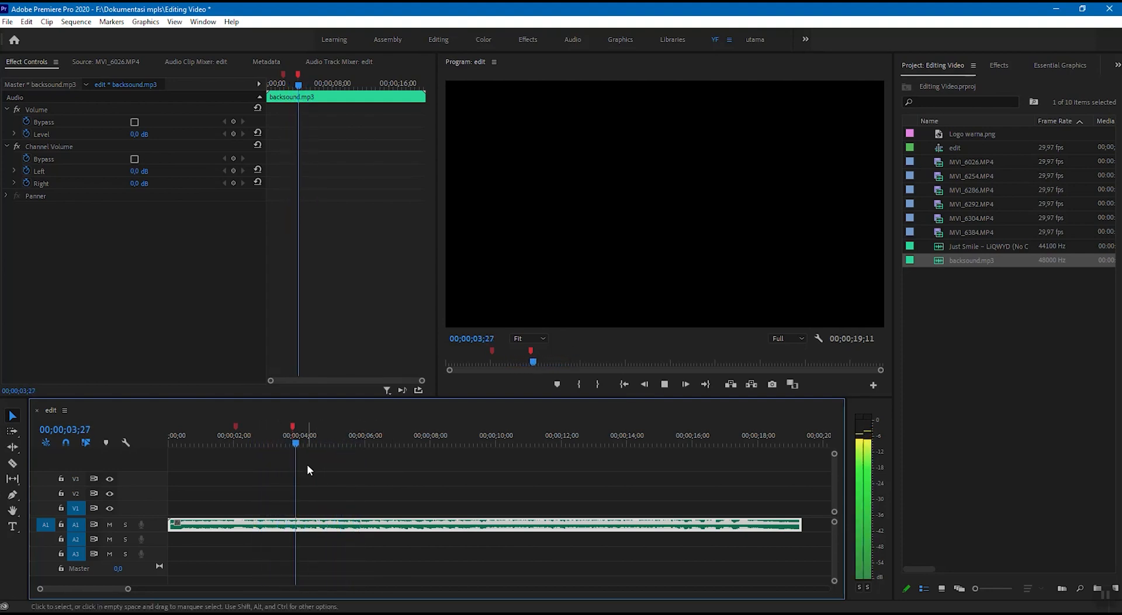
pyautogui.press('space')
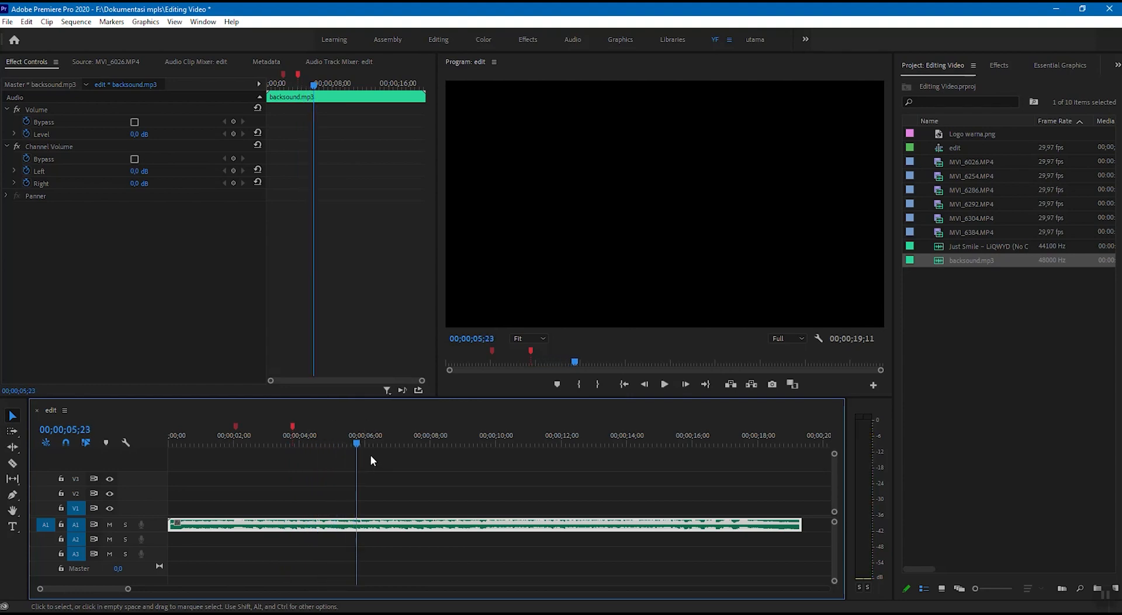
pyautogui.rightClick(357, 444)
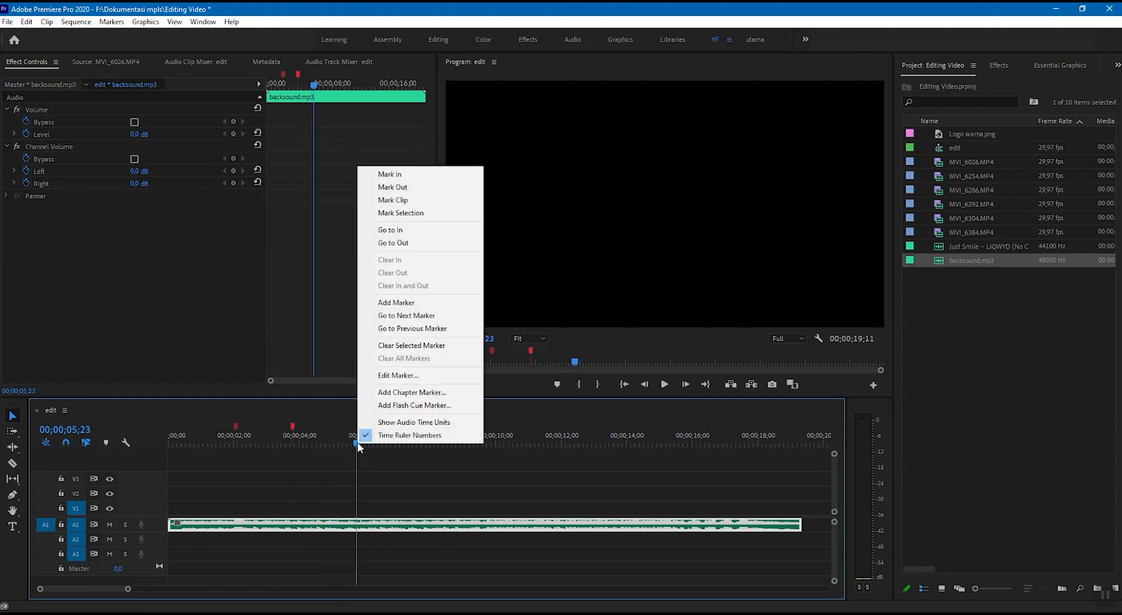
pyautogui.click(402, 394)
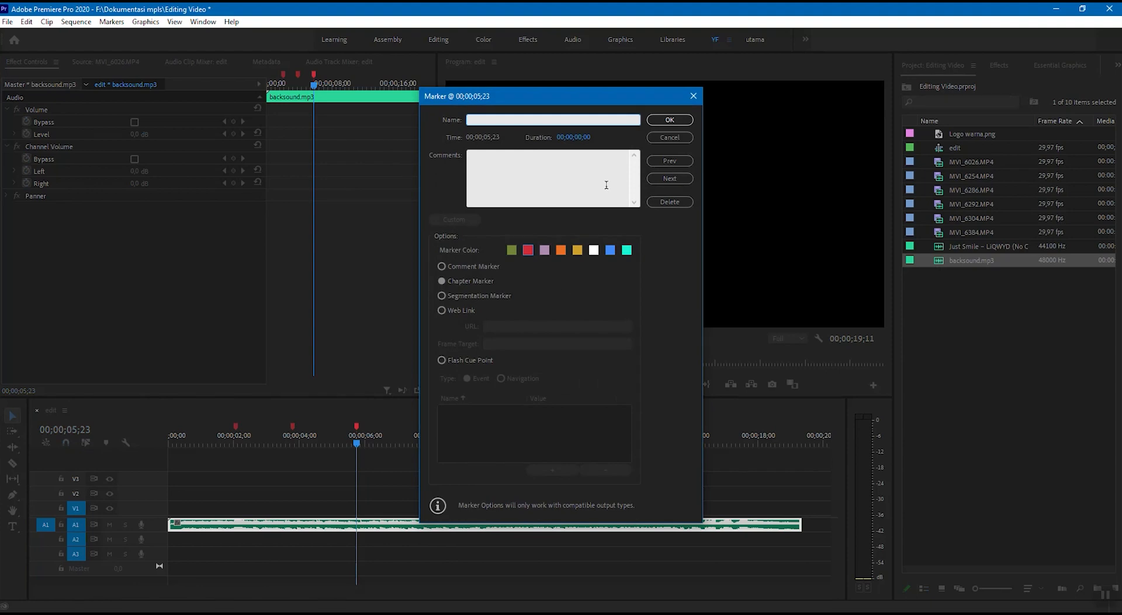
pyautogui.click(670, 122)
# Step: Play the backsound onward from the 00;00;05;23 marker and add a chapter marker on the beat at 00;00;07;20
pyautogui.click(357, 443)
pyautogui.press('space')
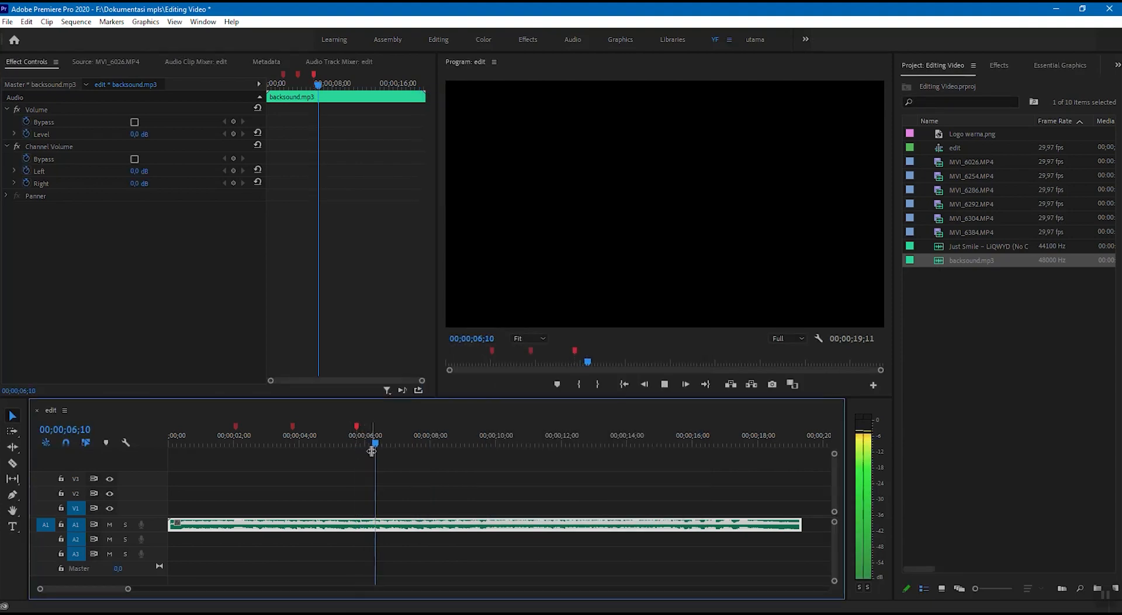
pyautogui.press('space')
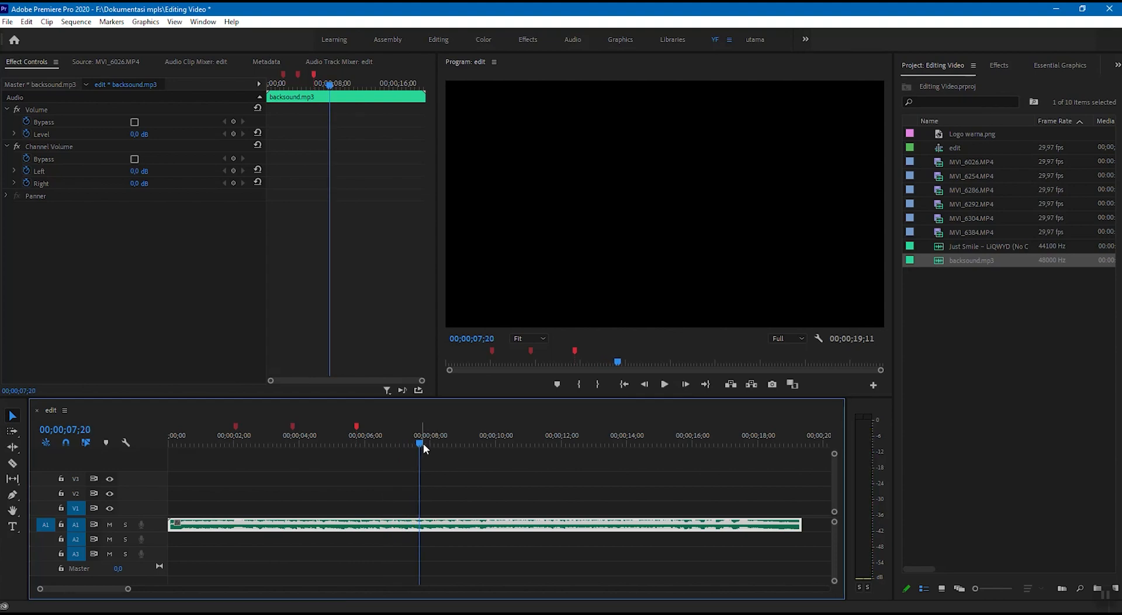
pyautogui.rightClick(421, 443)
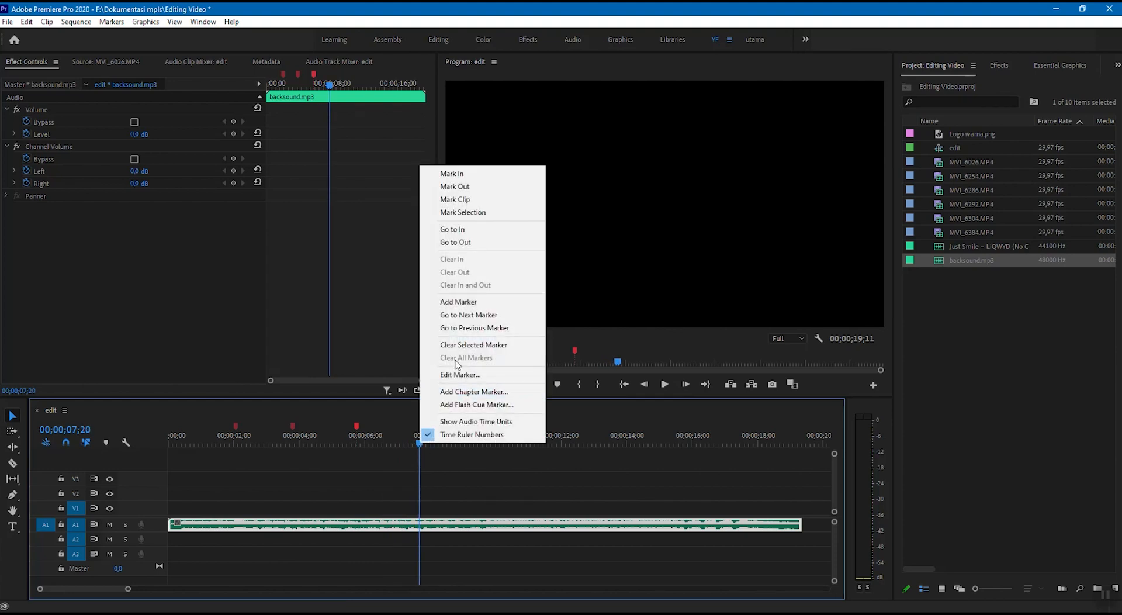
pyautogui.click(458, 394)
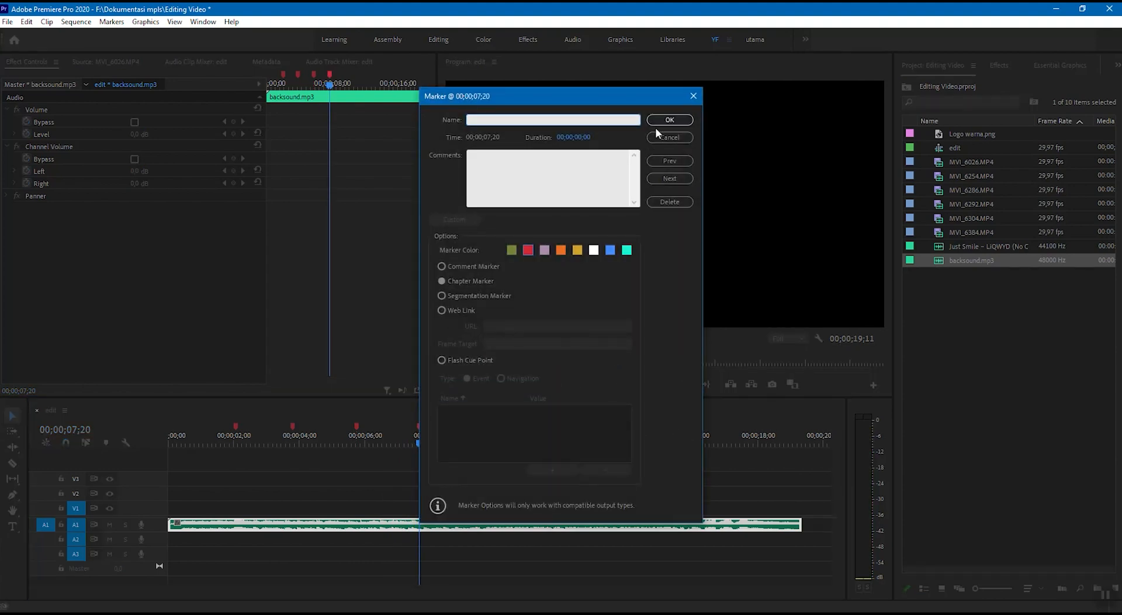
pyautogui.click(657, 120)
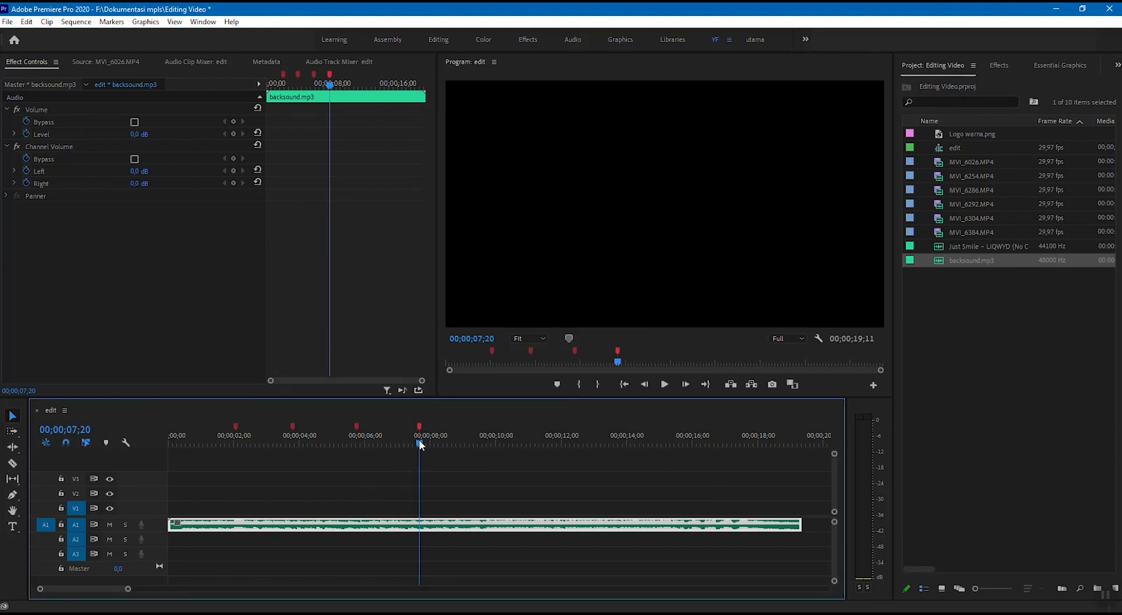
# Step: Listen on from the 00;00;07;20 marker and add a chapter marker on the beat at 00;00;10;04
pyautogui.press('space')
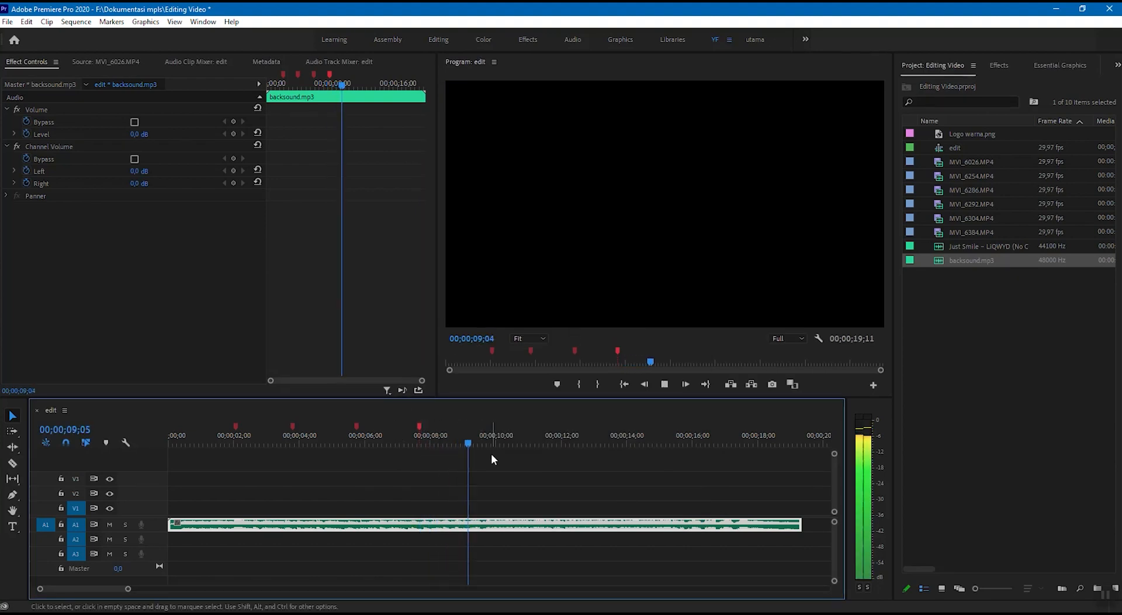
pyautogui.press('space')
pyautogui.press('space')
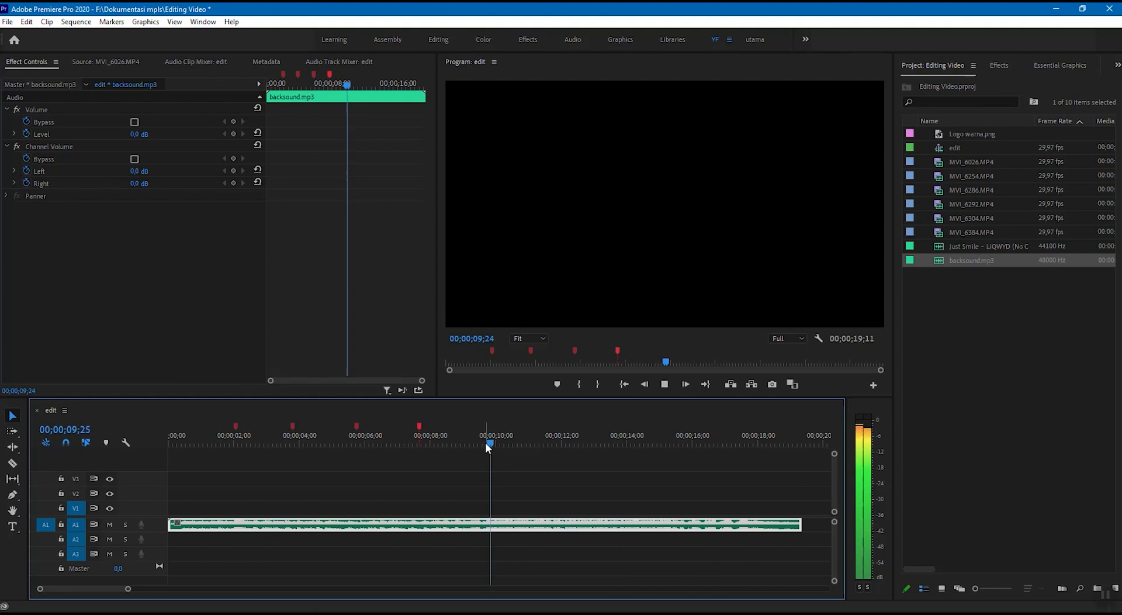
pyautogui.press('space')
pyautogui.moveTo(506, 443)
pyautogui.mouseDown()
pyautogui.moveTo(473, 447)
pyautogui.moveTo(493, 460)
pyautogui.moveTo(504, 446)
pyautogui.moveTo(464, 442)
pyautogui.moveTo(517, 461)
pyautogui.moveTo(499, 444)
pyautogui.mouseUp()
pyautogui.rightClick(499, 443)
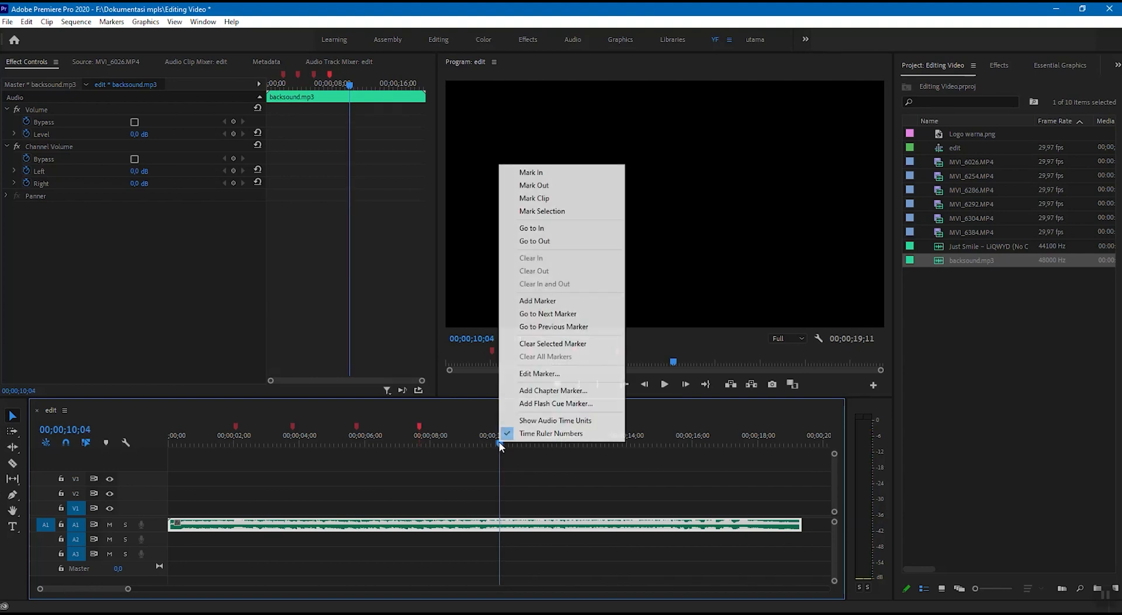
pyautogui.click(534, 394)
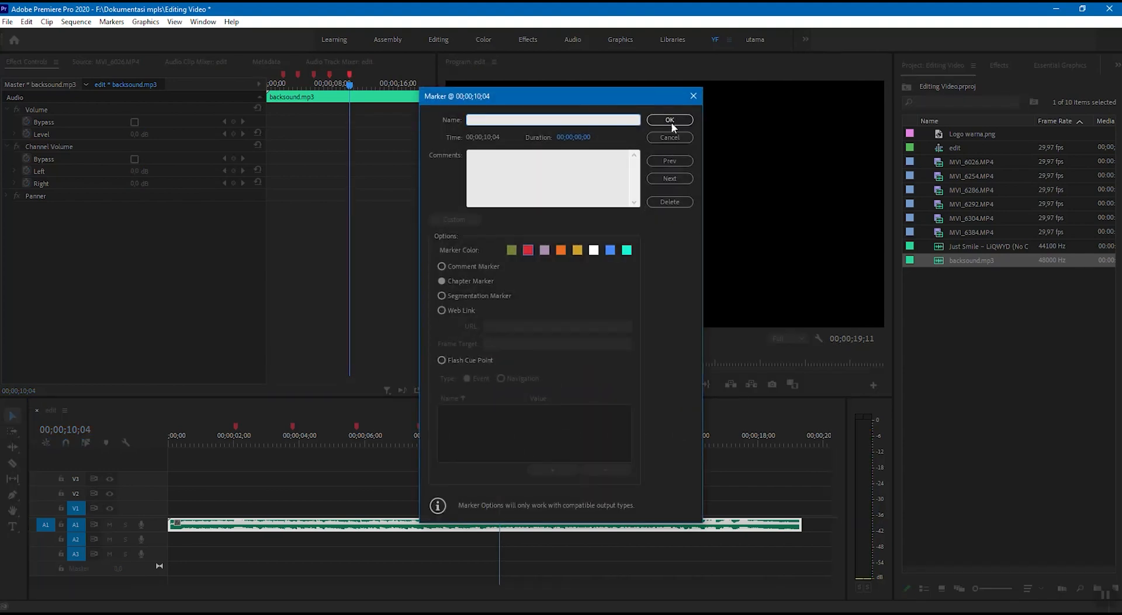
pyautogui.click(670, 118)
# Step: Listen to the backsound after the 00;00;10;04 marker to judge whether a beat falls around 00;00;11;21
pyautogui.press('space')
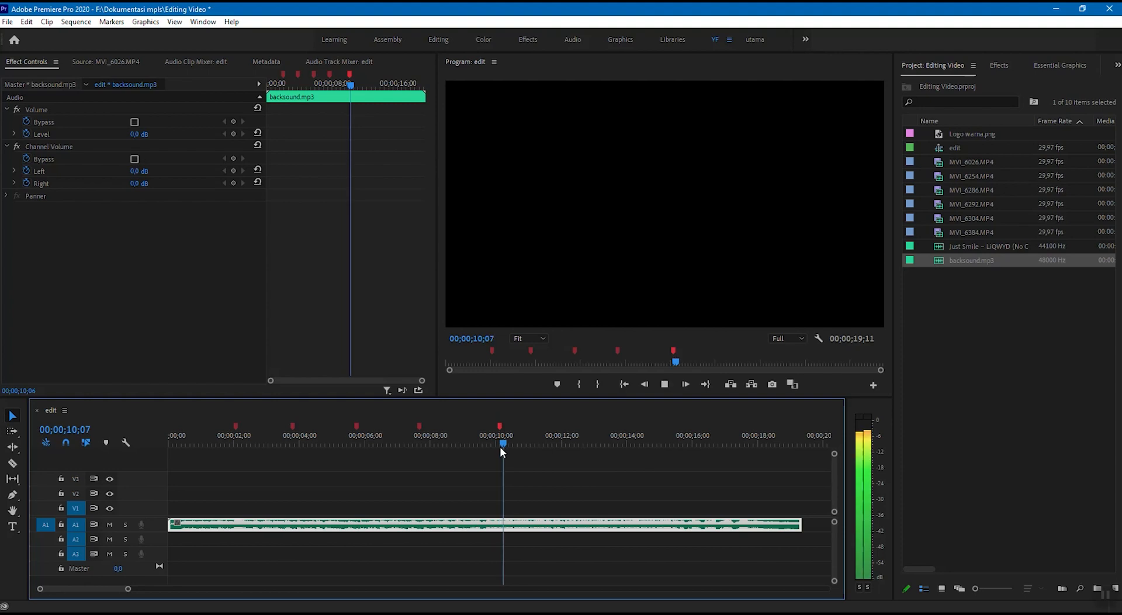
pyautogui.moveTo(523, 447); pyautogui.dragTo(500, 450)
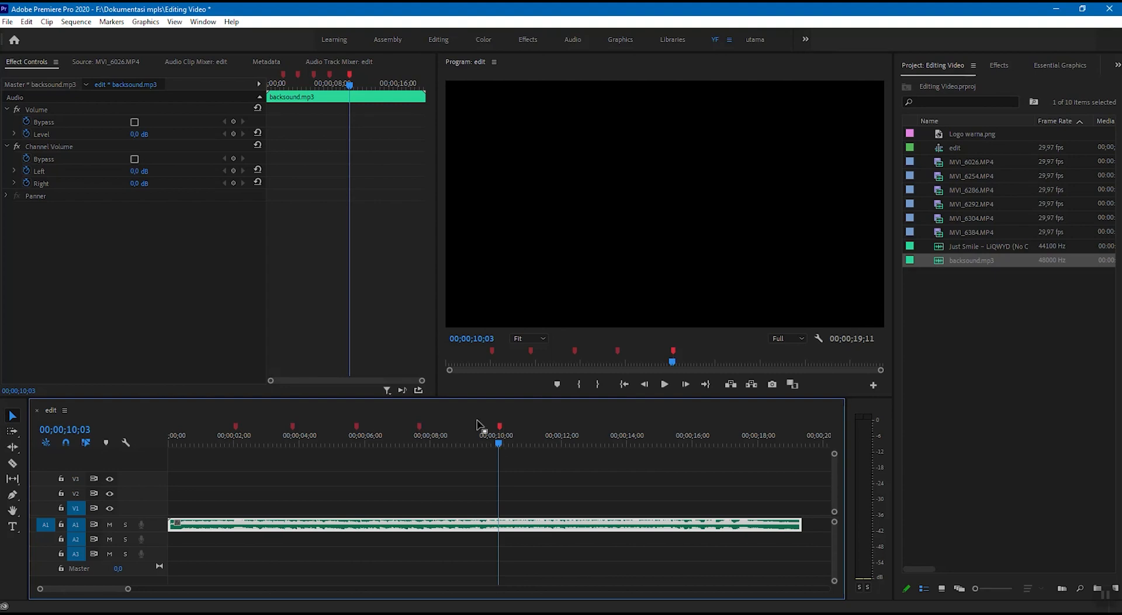
pyautogui.click(501, 445)
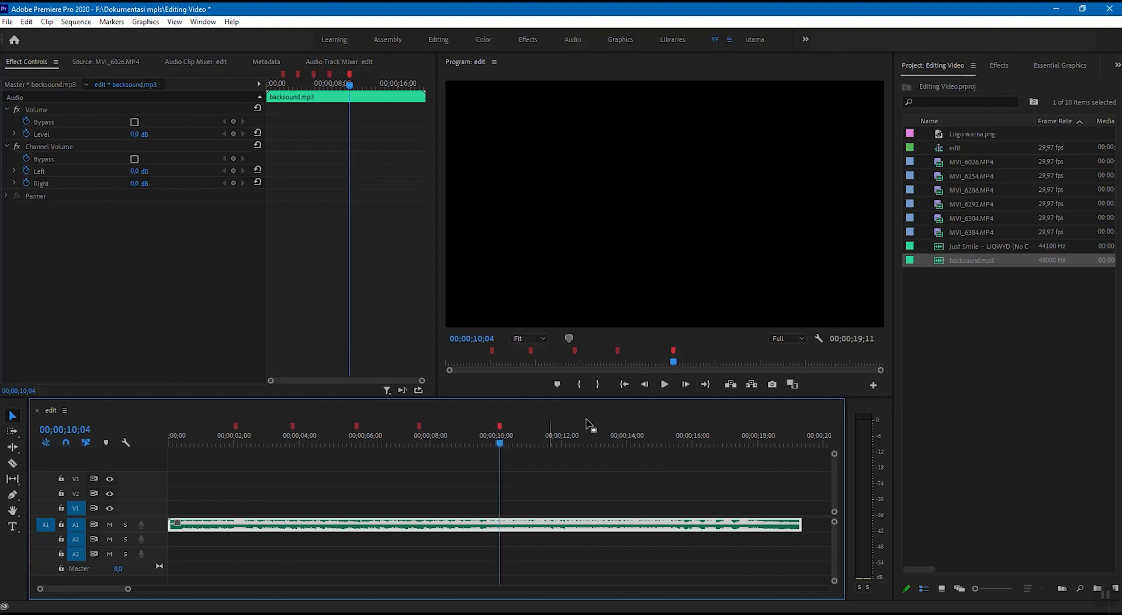
pyautogui.press('space')
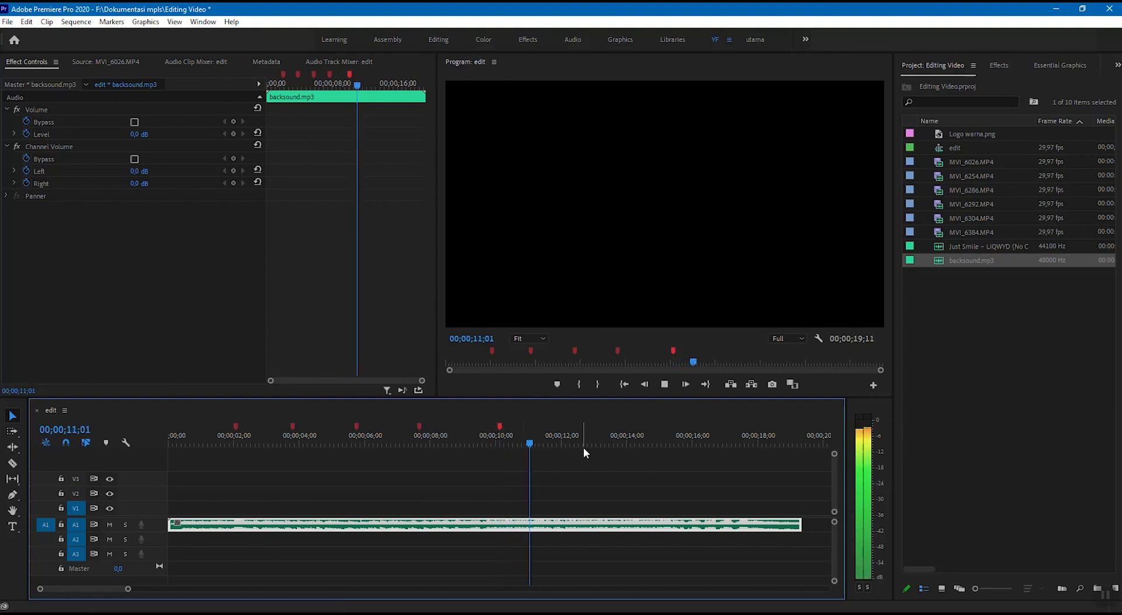
pyautogui.press('space')
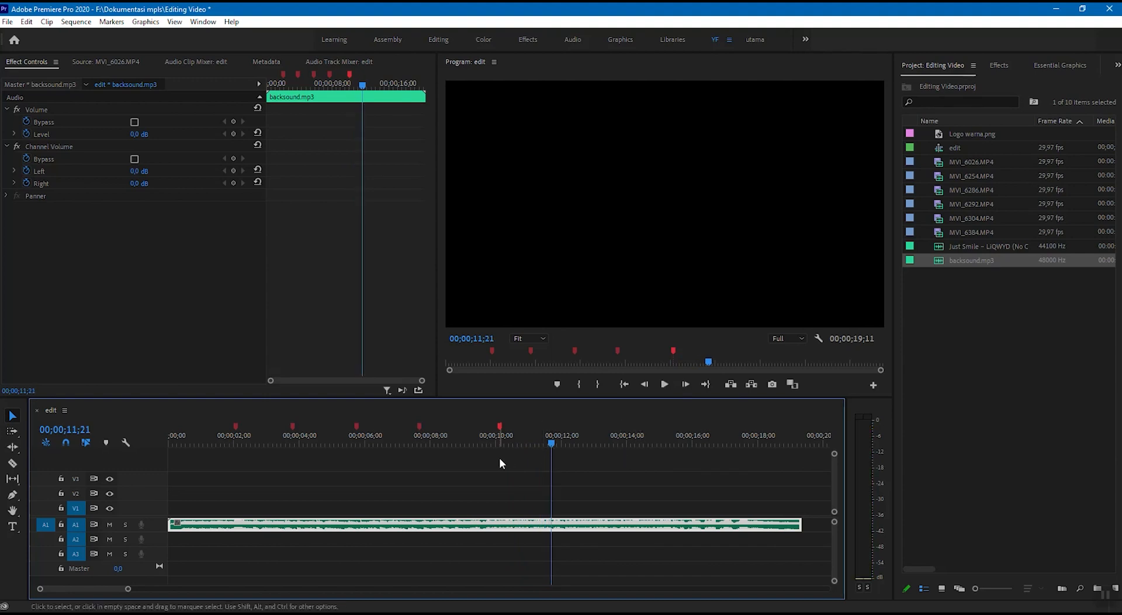
pyautogui.rightClick(552, 447)
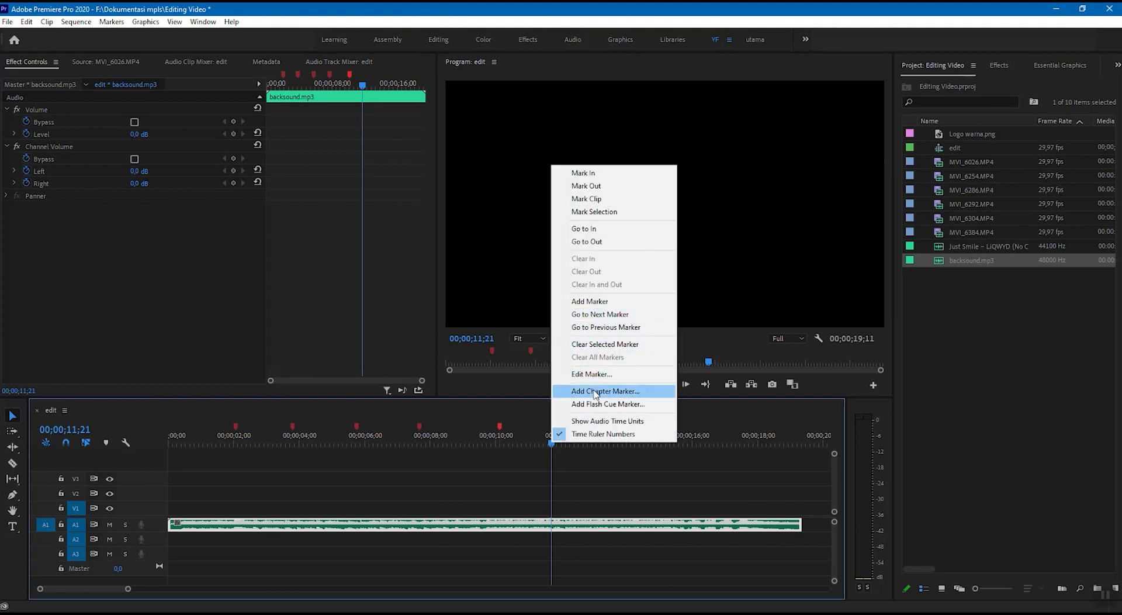
pyautogui.click(550, 448)
pyautogui.moveTo(549, 448); pyautogui.dragTo(499, 449)
# Step: Replay the music from around the 00;00;10;04 marker and add a chapter marker on the beat at 00;00;13;17
pyautogui.press('space')
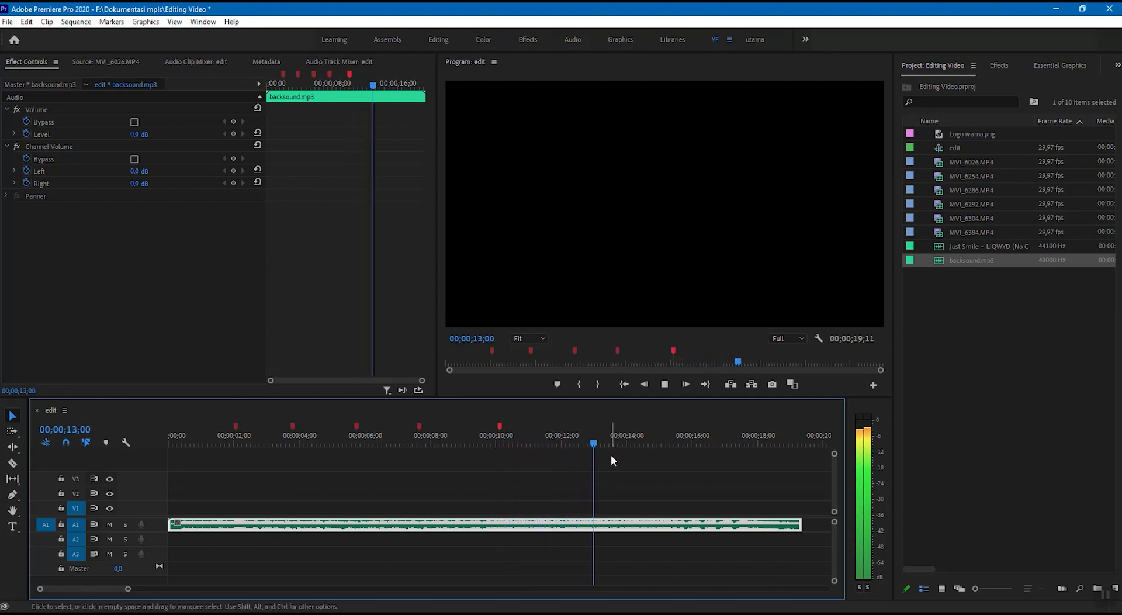
pyautogui.press('space')
pyautogui.moveTo(620, 442); pyautogui.dragTo(504, 461)
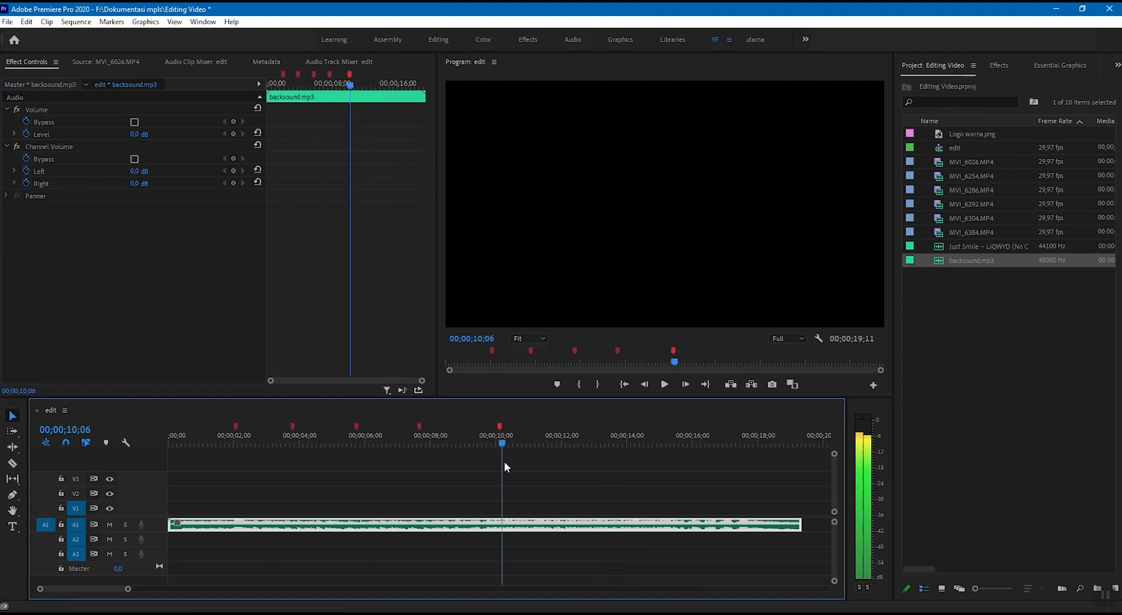
pyautogui.press('space')
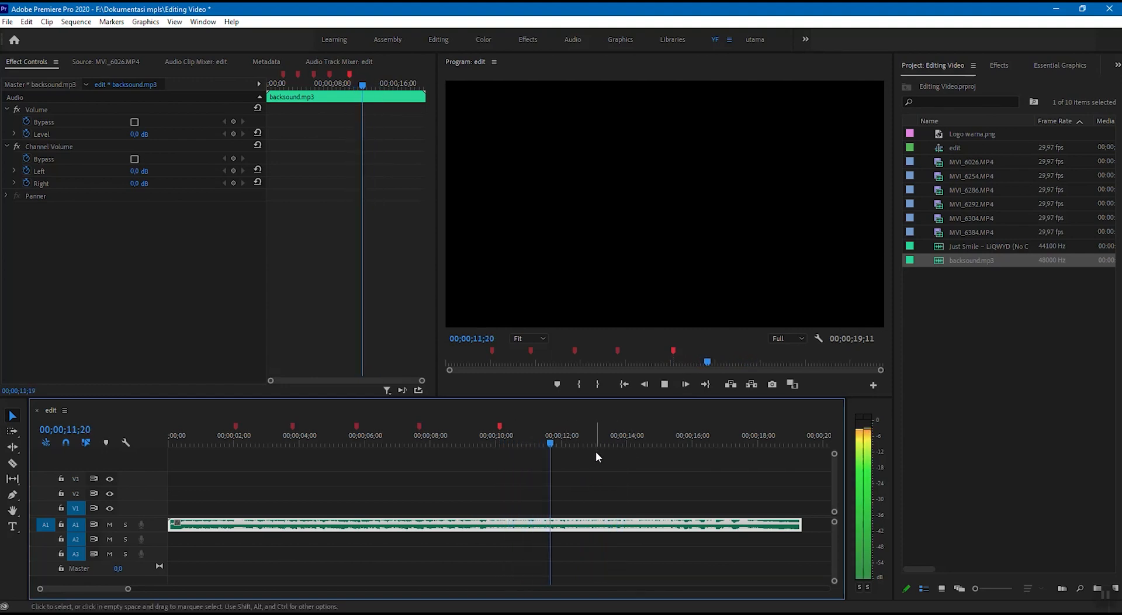
pyautogui.press('space')
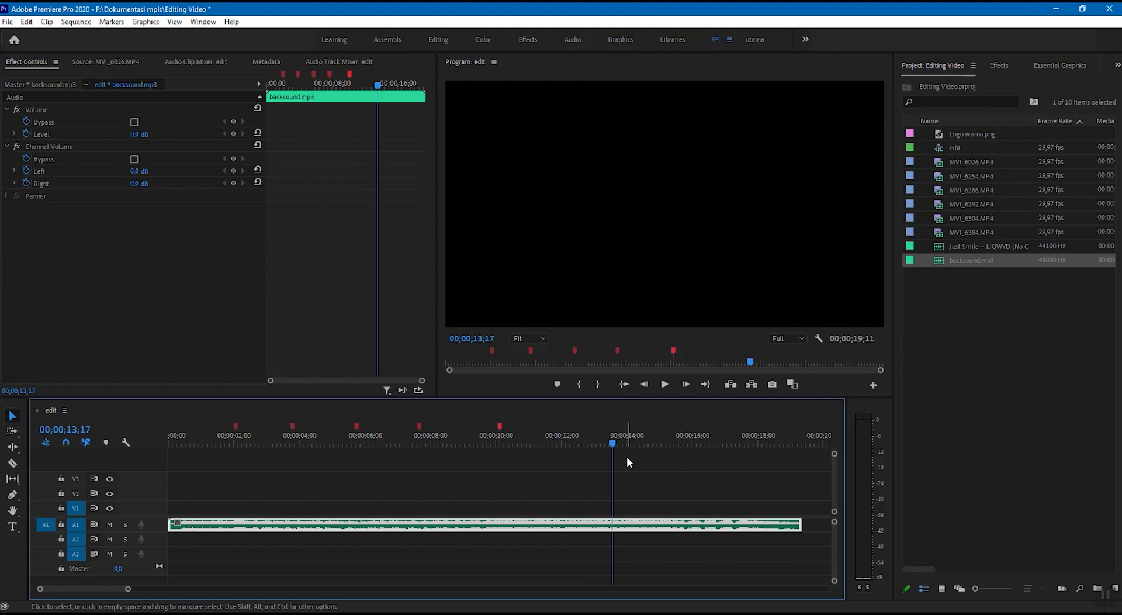
pyautogui.rightClick(613, 443)
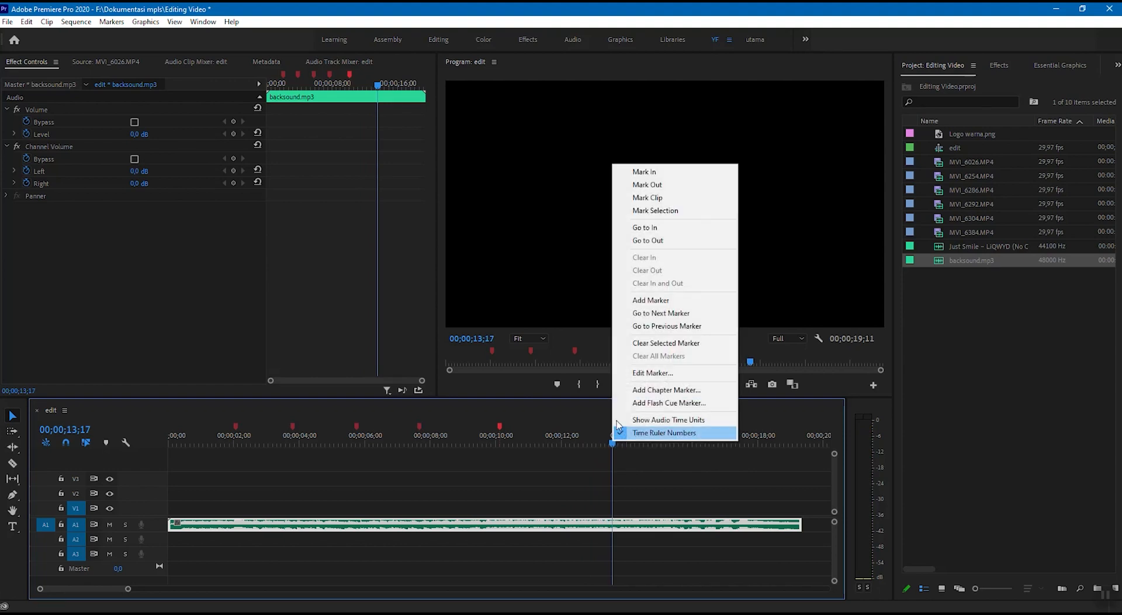
pyautogui.click(643, 389)
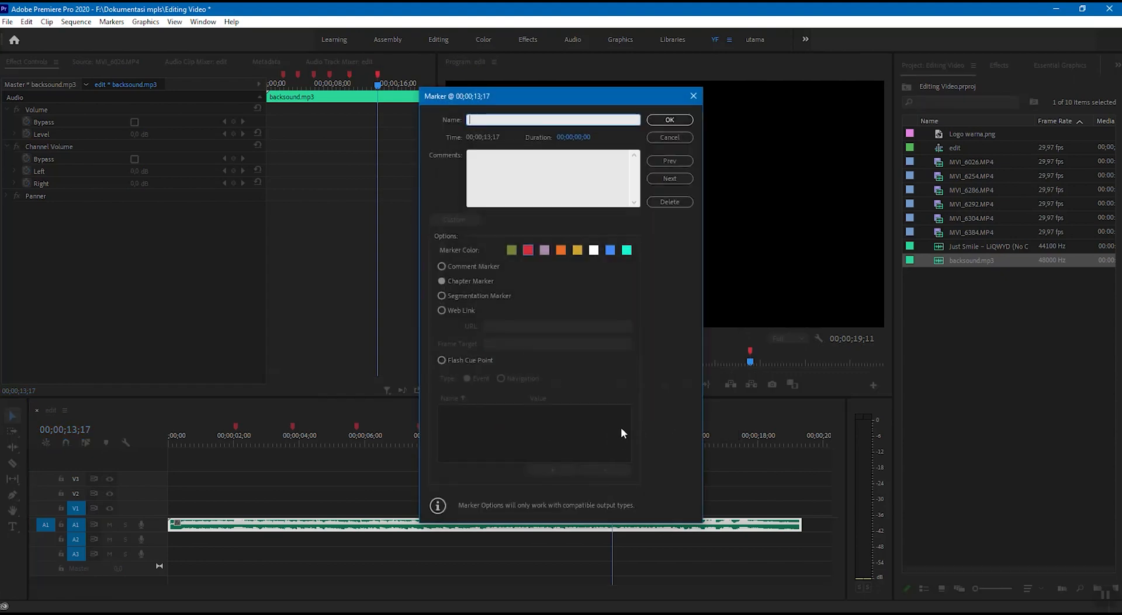
pyautogui.click(672, 120)
# Step: Play the backsound from around 00;00;10;04 to check the last marker, and from 00;00;13;17 to check the ending near 00;00;18;07
pyautogui.moveTo(526, 448); pyautogui.dragTo(496, 450)
pyautogui.press('space')
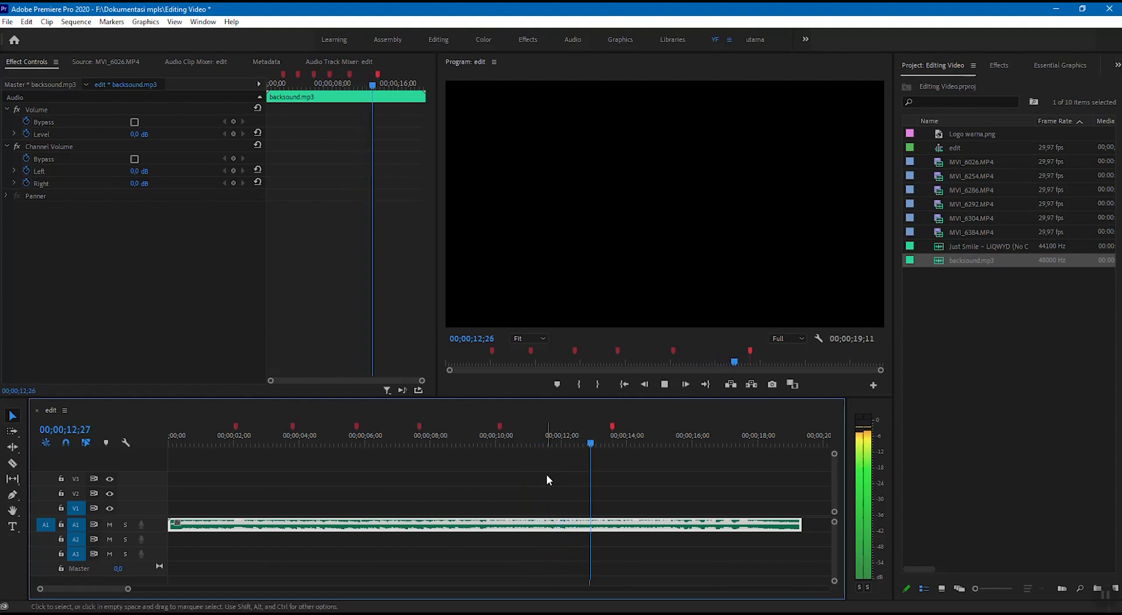
pyautogui.press('space')
pyautogui.click(612, 443)
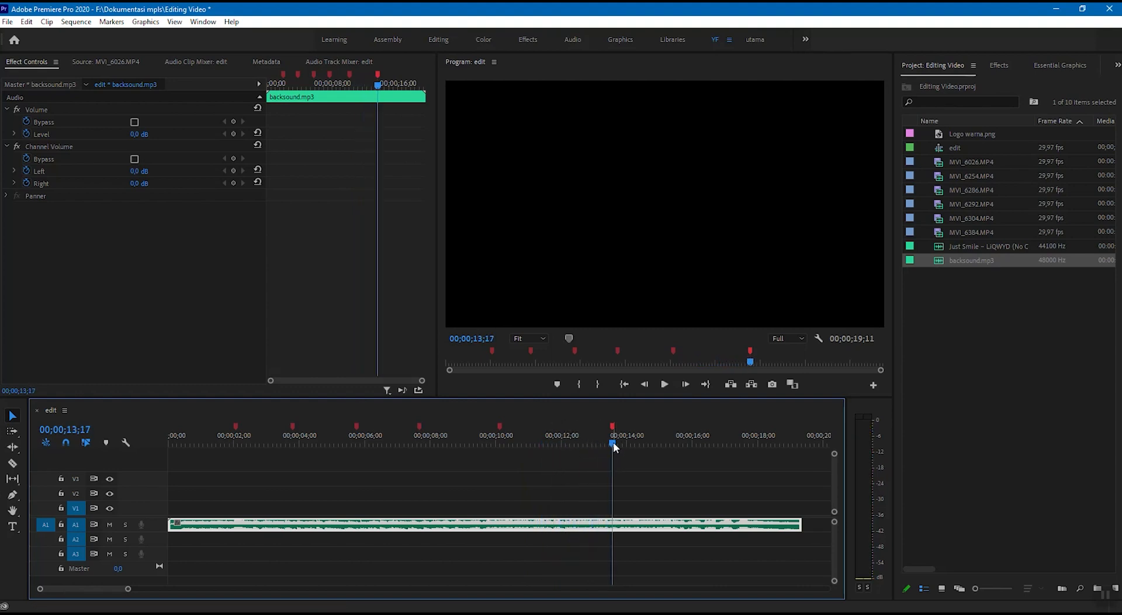
pyautogui.press('space')
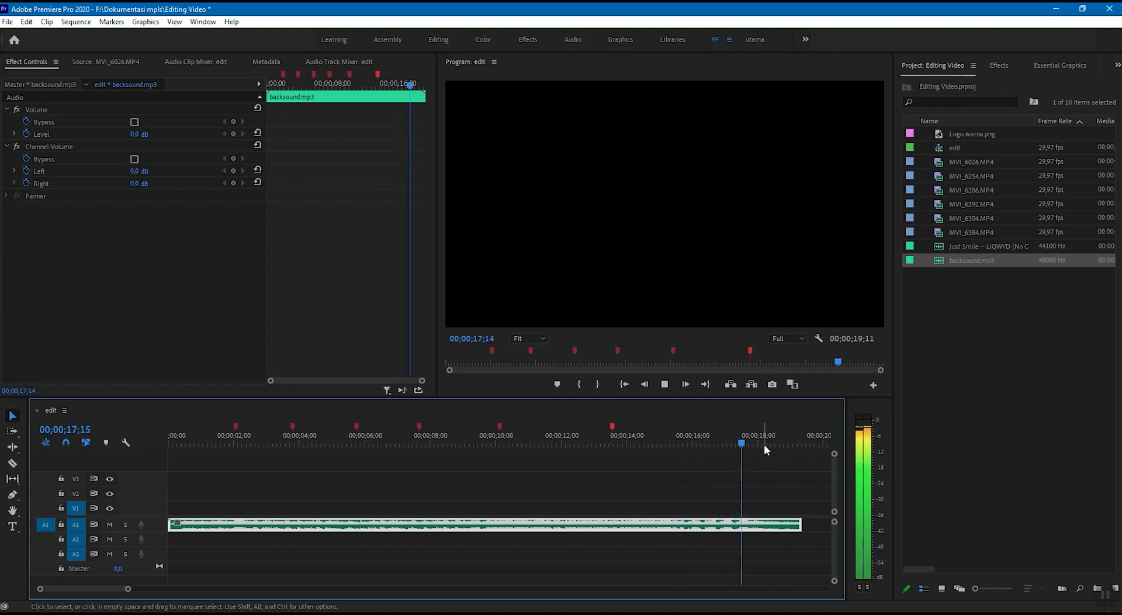
pyautogui.press('space')
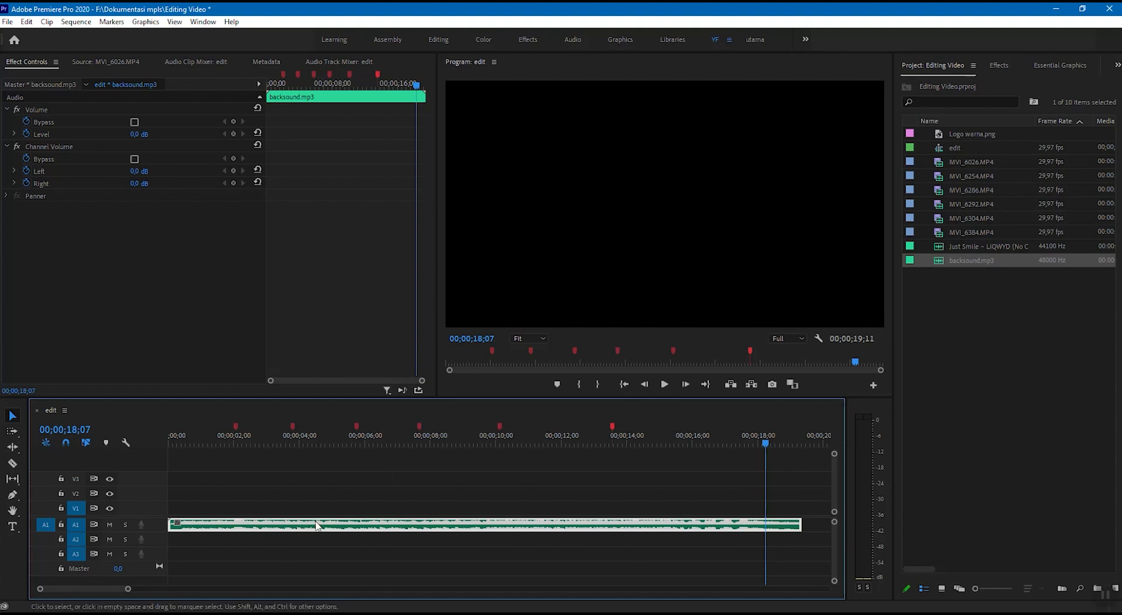
# Step: Deselect the backsound clip and return the playhead to the start of the sequence at 00;00;00;00
pyautogui.click(241, 485)
pyautogui.click(234, 439)
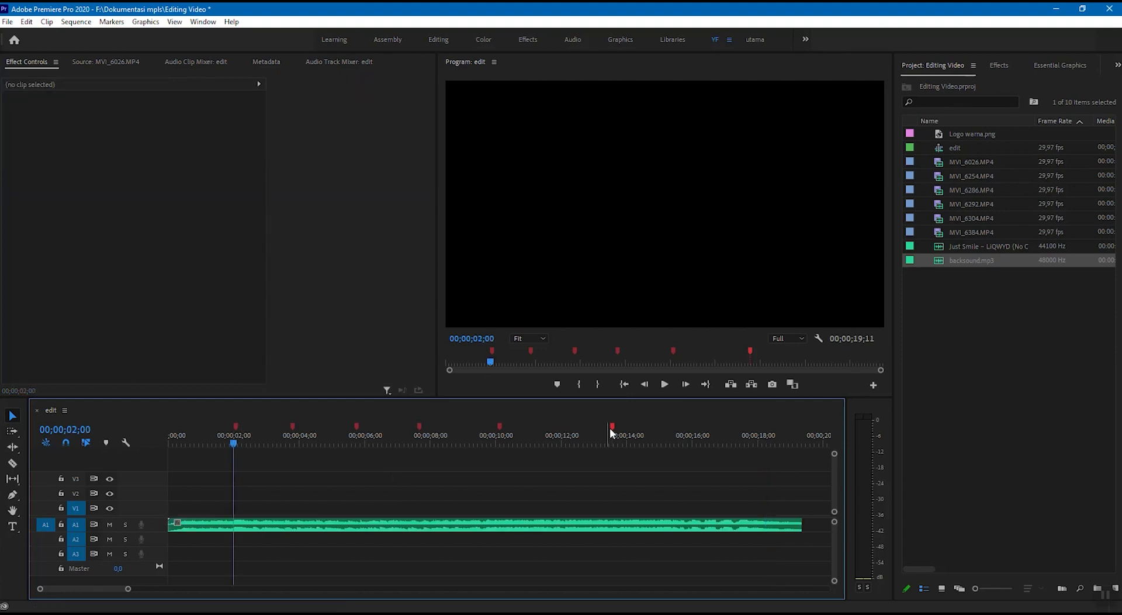
pyautogui.moveTo(236, 449); pyautogui.dragTo(165, 448)
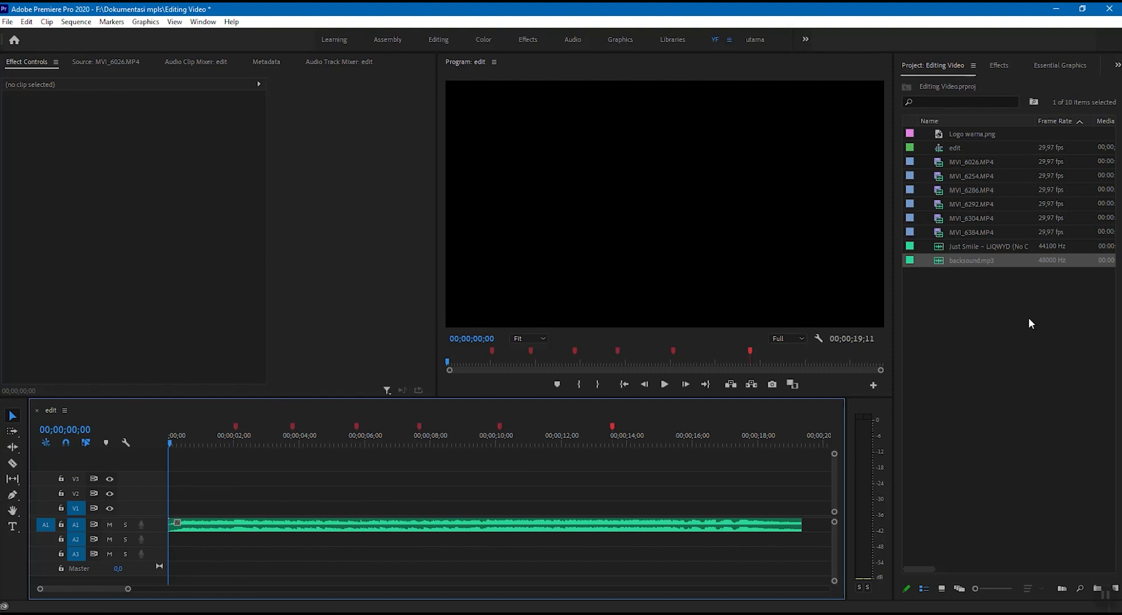
# Step: Browse the project's video clips and open MVI_6254.MP4 in the Source monitor
pyautogui.click(985, 347)
pyautogui.click(940, 202)
pyautogui.click(940, 190)
pyautogui.click(935, 176)
pyautogui.click(941, 188)
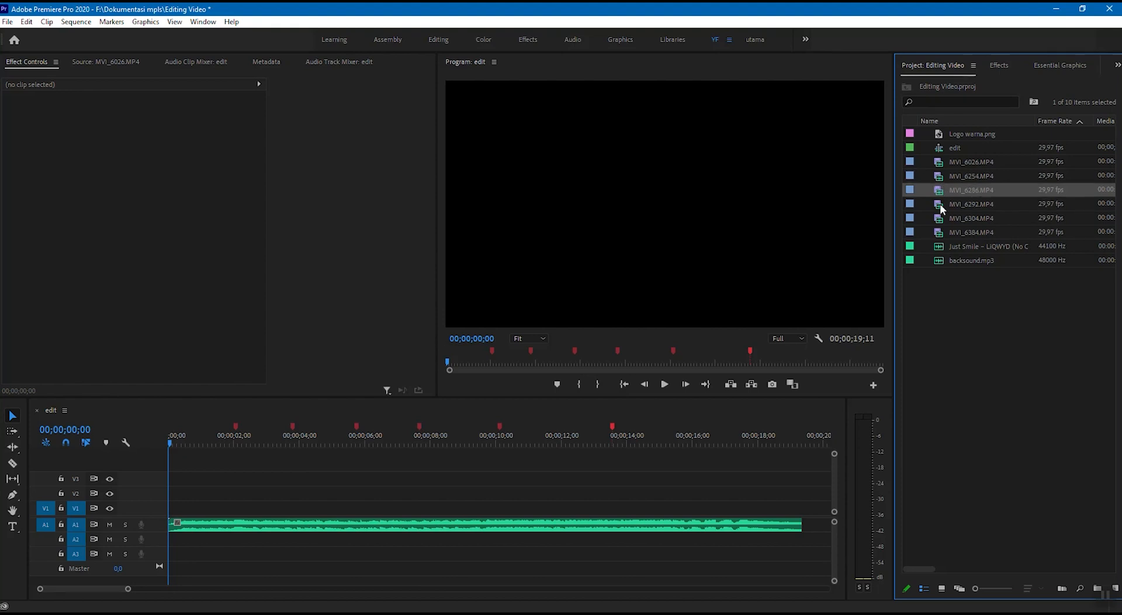
pyautogui.click(940, 204)
pyautogui.doubleClick(940, 177)
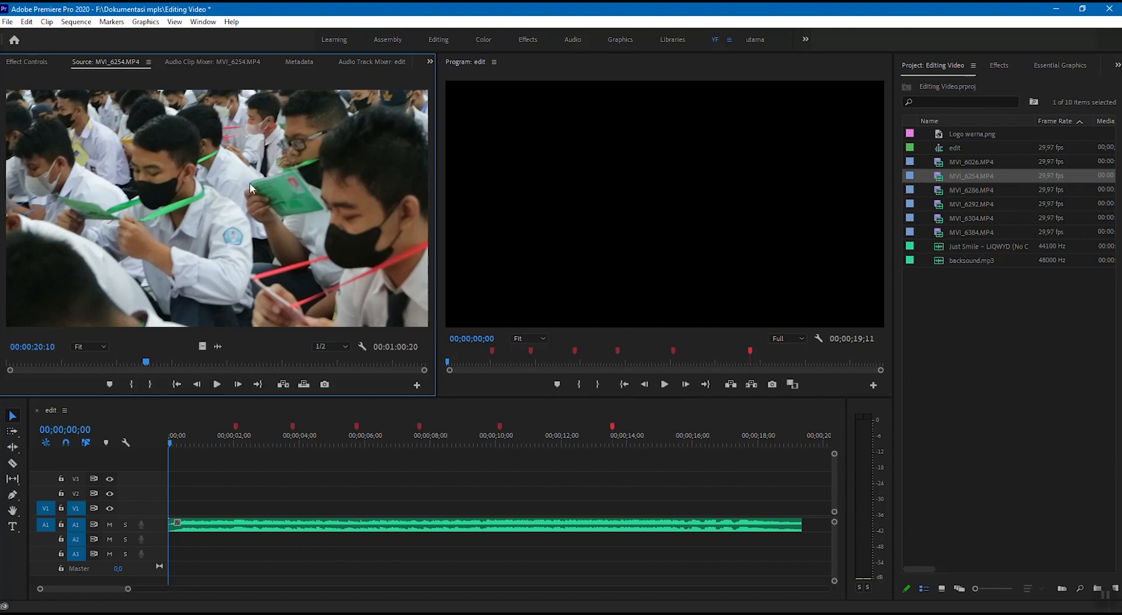
# Step: Open MVI_6286.MP4 in the Source monitor and mark its range from 00:00:06:00 to 00:00:08:17
pyautogui.doubleClick(940, 191)
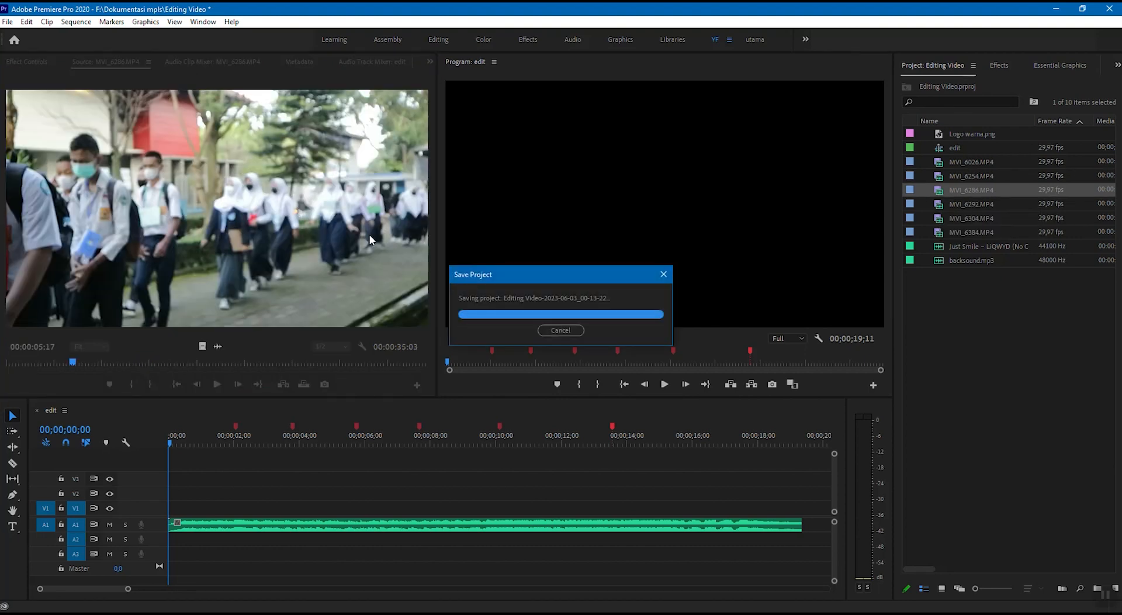
pyautogui.moveTo(73, 364)
pyautogui.mouseDown()
pyautogui.moveTo(35, 364)
pyautogui.moveTo(79, 365)
pyautogui.mouseUp()
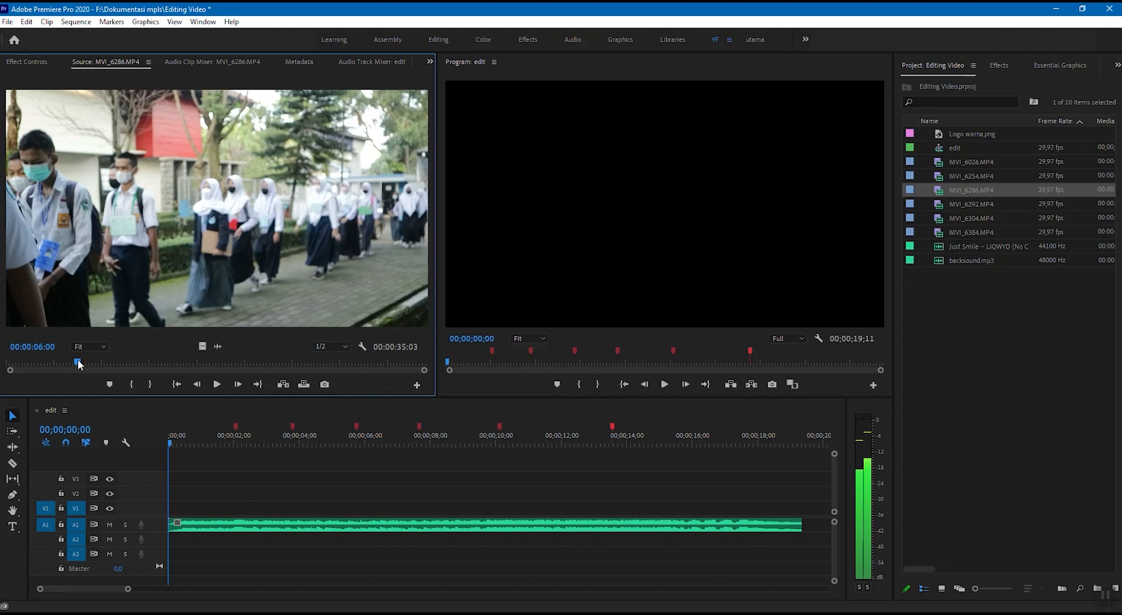
pyautogui.press('i')
pyautogui.moveTo(78, 363); pyautogui.dragTo(109, 360)
pyautogui.press('o')
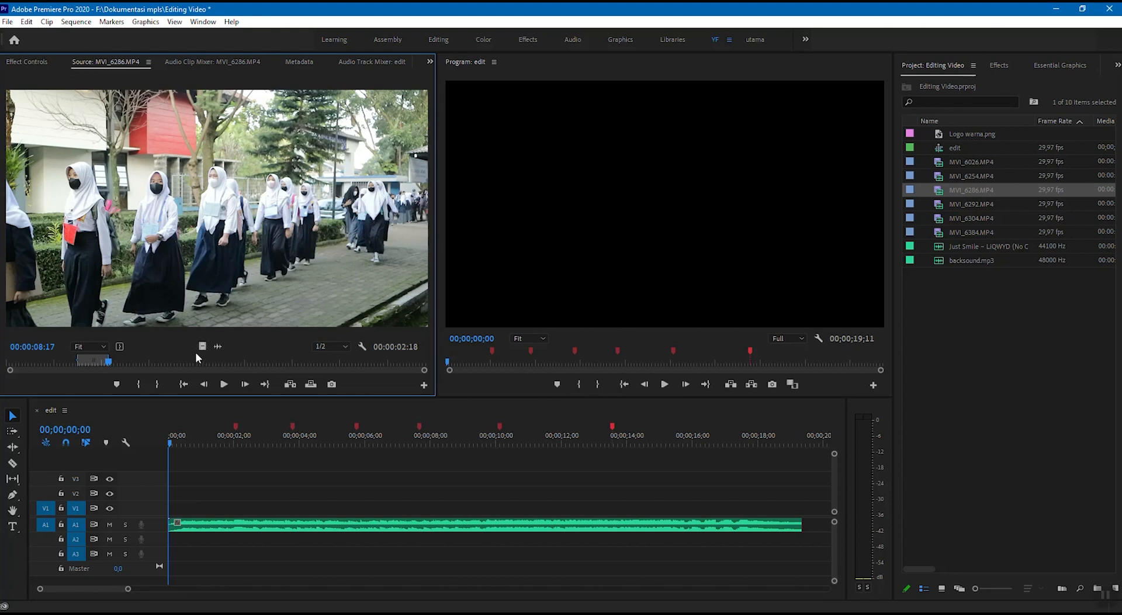
# Step: Place only the video of the marked MVI_6286.MP4 range at the start of track V1 and trim its end to the first chapter marker
pyautogui.moveTo(201, 347); pyautogui.dragTo(169, 521)
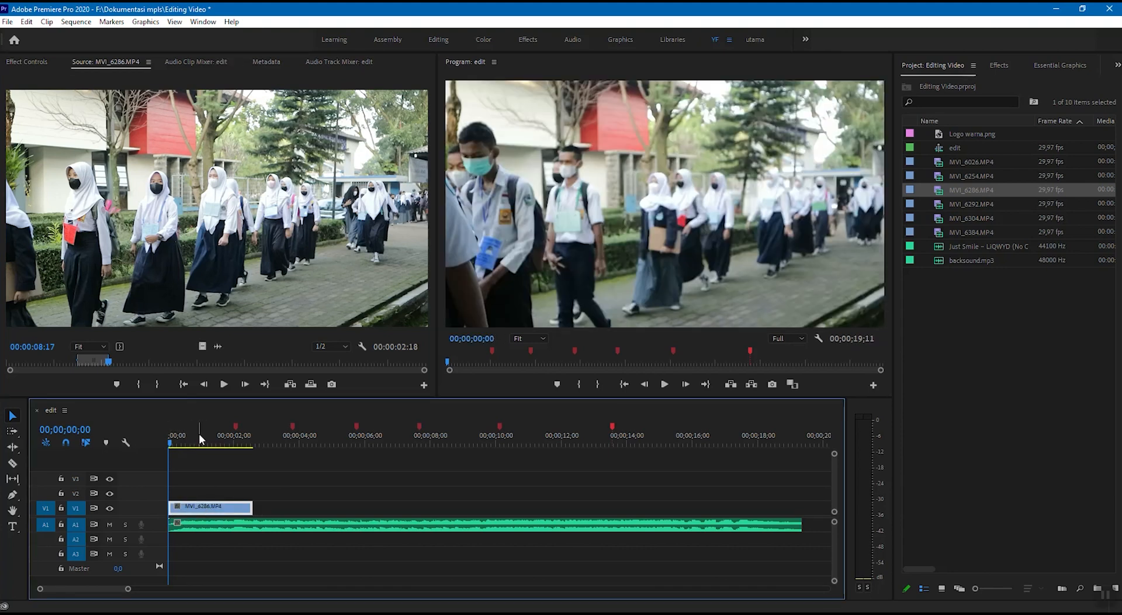
pyautogui.click(204, 438)
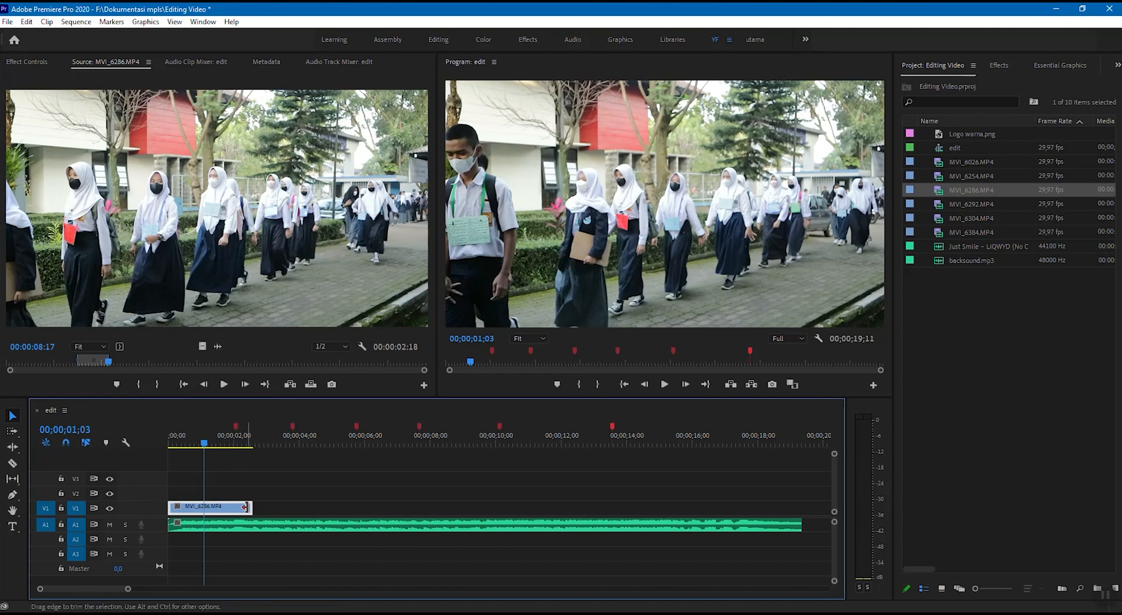
pyautogui.moveTo(247, 509); pyautogui.dragTo(235, 508)
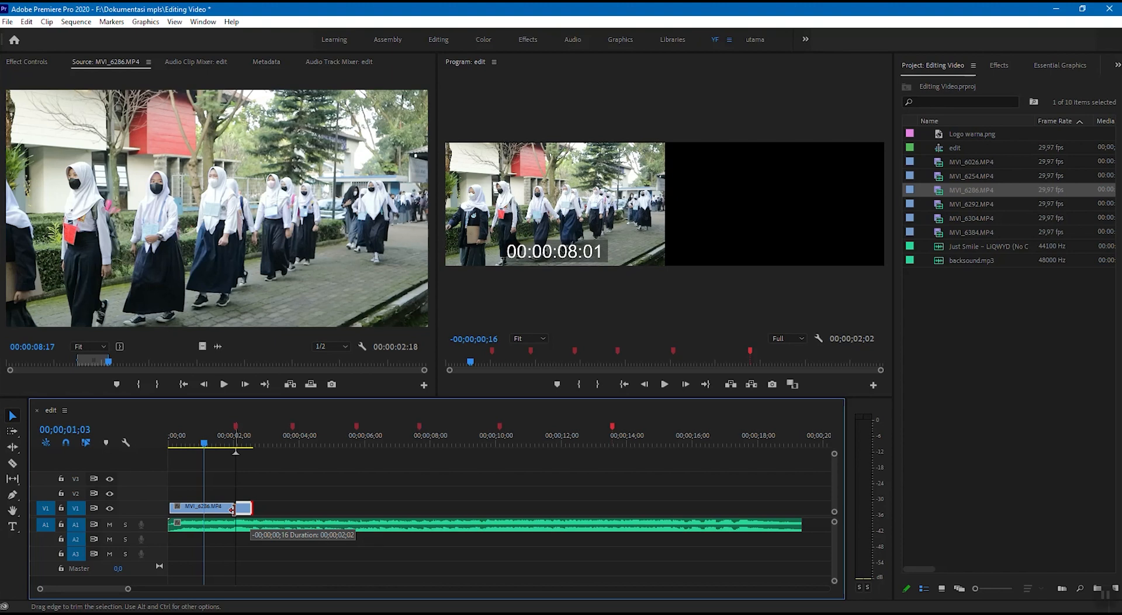
pyautogui.moveTo(232, 509); pyautogui.dragTo(235, 508)
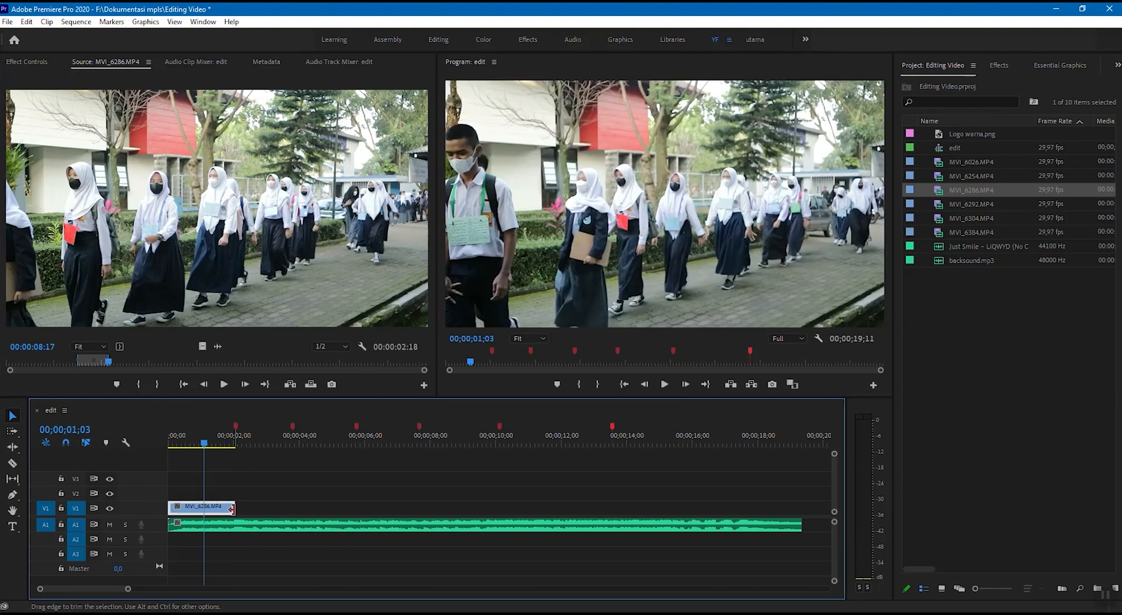
pyautogui.click(198, 444)
pyautogui.moveTo(200, 446); pyautogui.dragTo(223, 448)
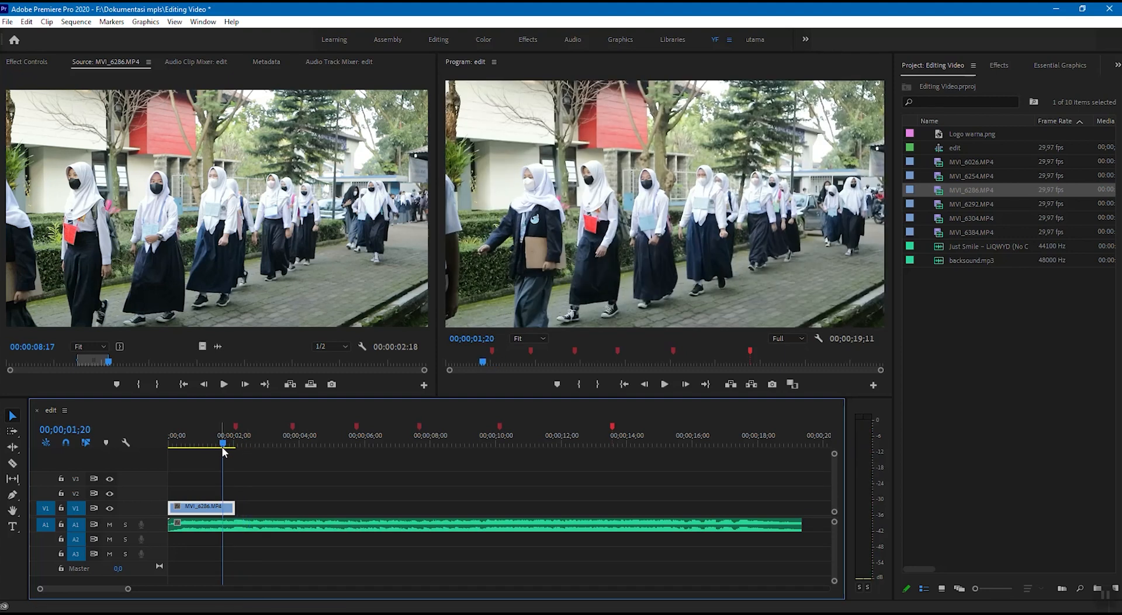
# Step: Open MVI_6292.MP4 in the Source monitor
pyautogui.click(994, 348)
pyautogui.click(941, 203)
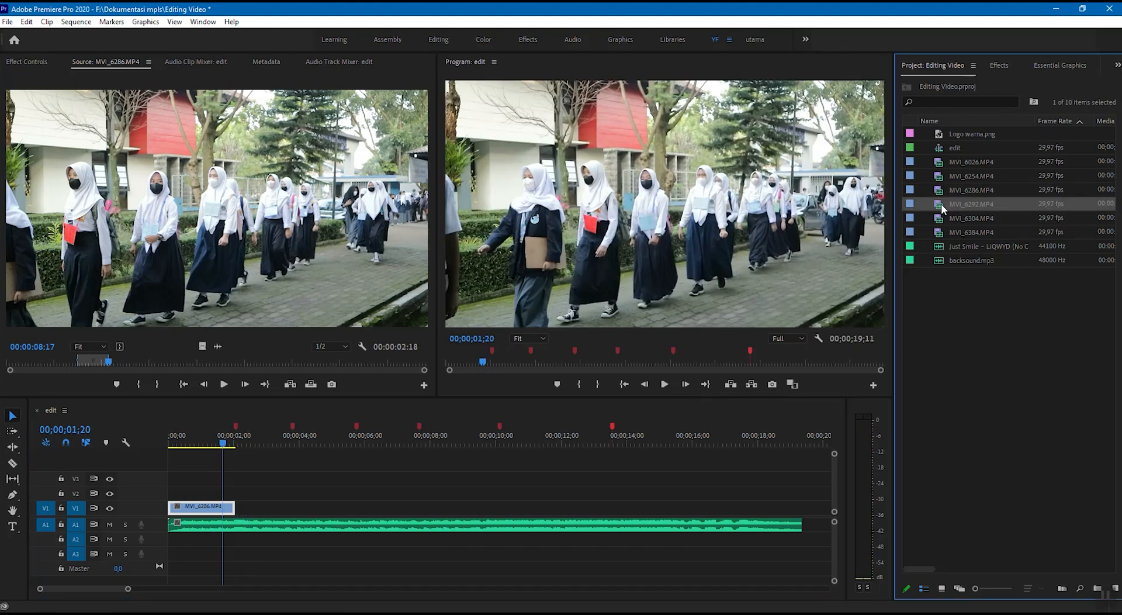
pyautogui.doubleClick(940, 203)
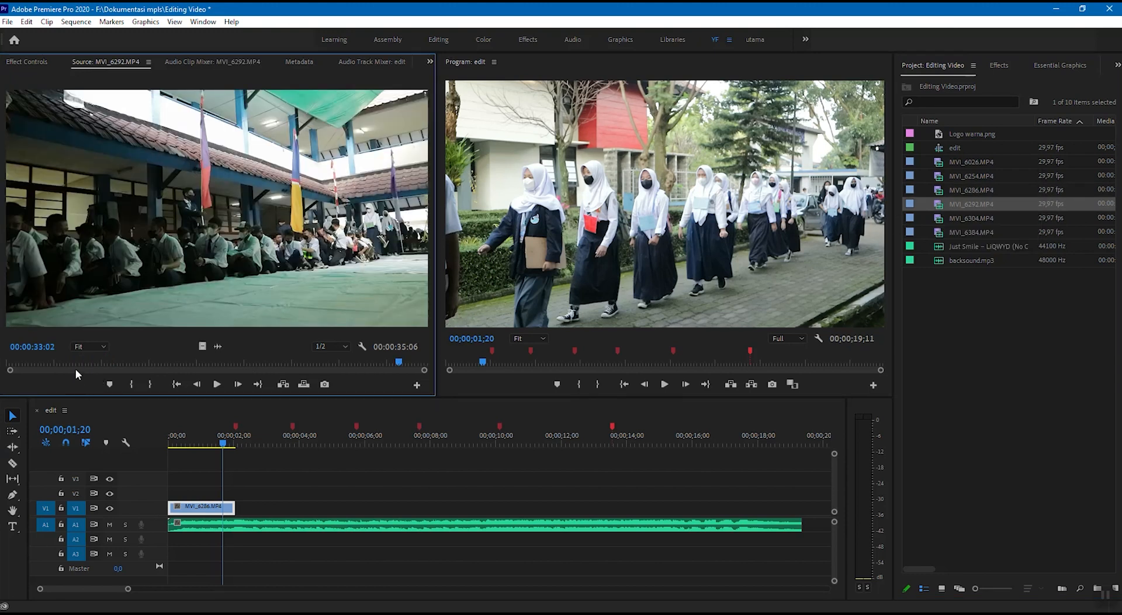
# Step: Mark the usable range of MVI_6292.MP4 with the out point at 00:00:32:18 and place its video on V1 right after the first clip
pyautogui.moveTo(47, 359); pyautogui.dragTo(411, 364)
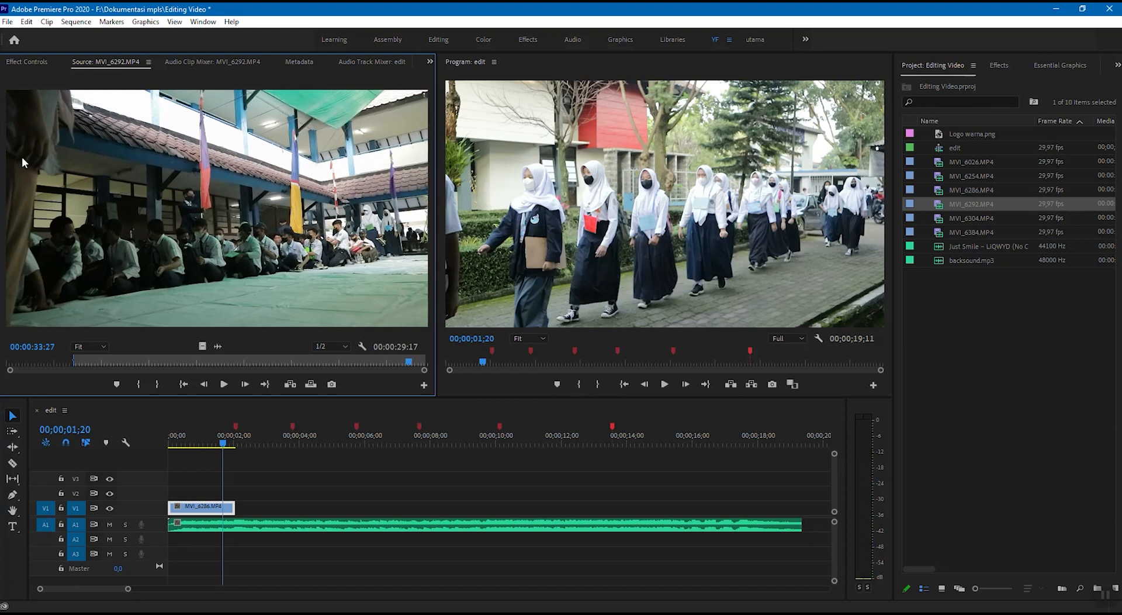
pyautogui.moveTo(409, 360); pyautogui.dragTo(395, 367)
pyautogui.press('o')
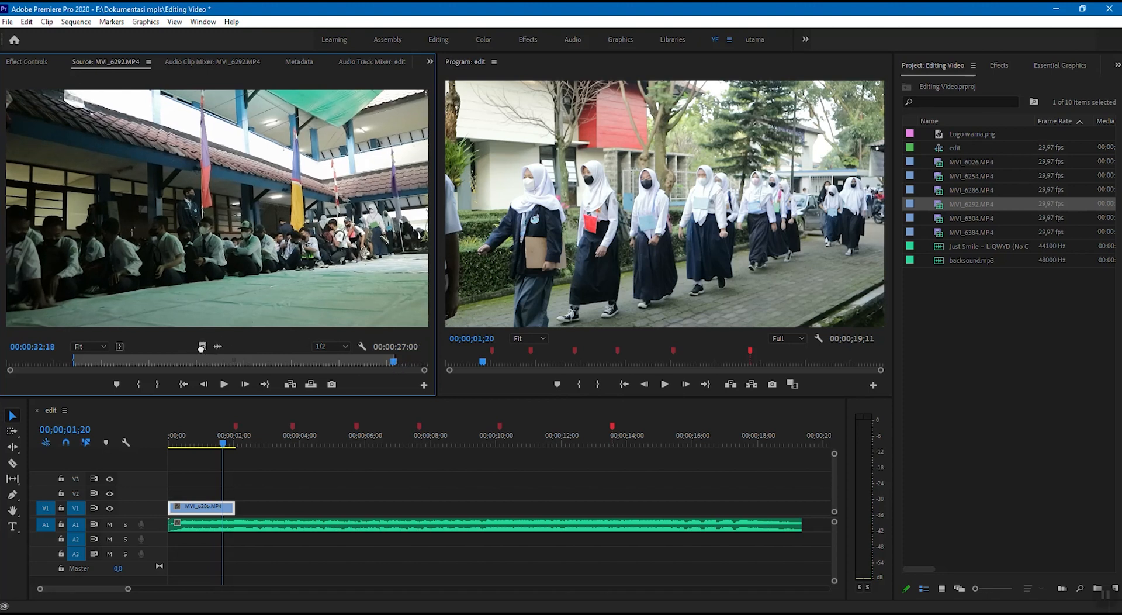
pyautogui.moveTo(261, 439); pyautogui.dragTo(242, 507)
pyautogui.press('-')
pyautogui.press('-')
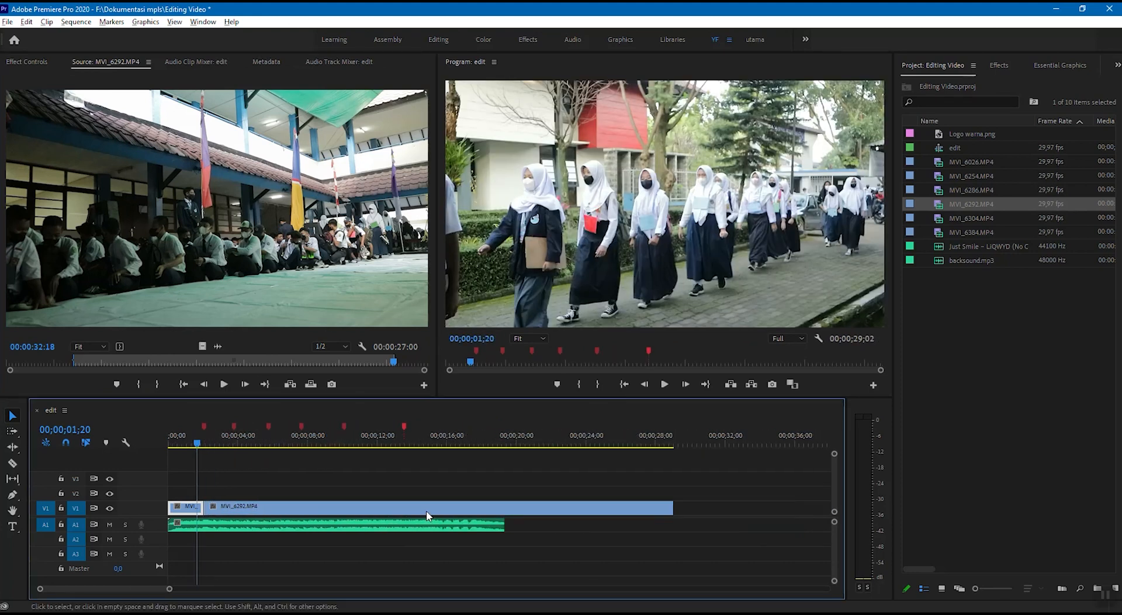
# Step: Set the playback speed of the MVI_6292.MP4 clip on V1 to 200%
pyautogui.click(322, 508)
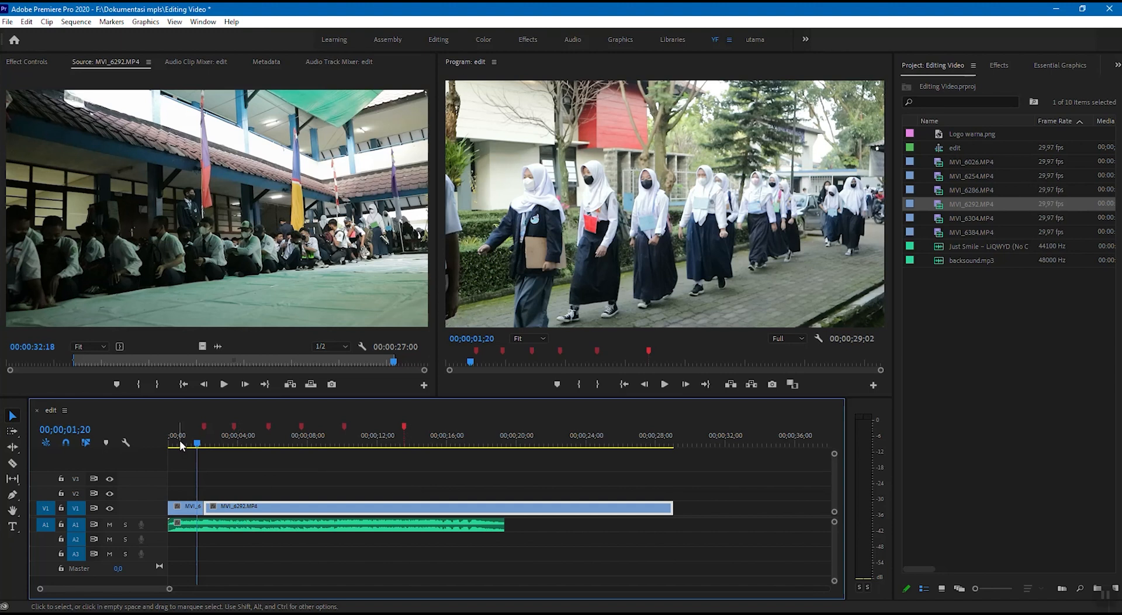
pyautogui.click(260, 444)
pyautogui.moveTo(260, 444); pyautogui.dragTo(322, 444)
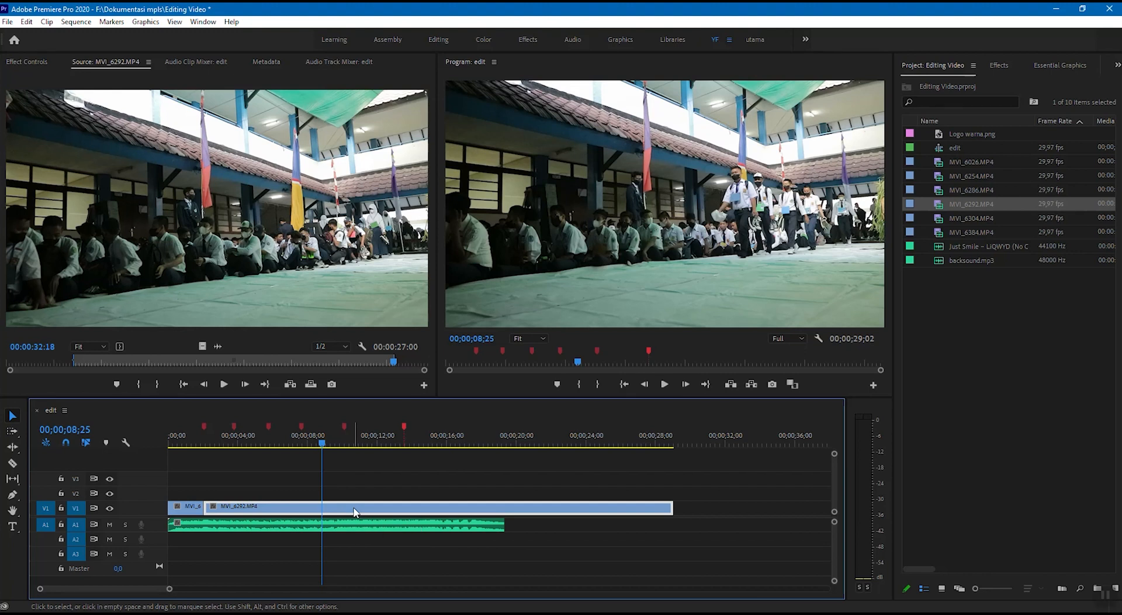
pyautogui.rightClick(353, 512)
pyautogui.click(387, 394)
pyautogui.click(580, 267)
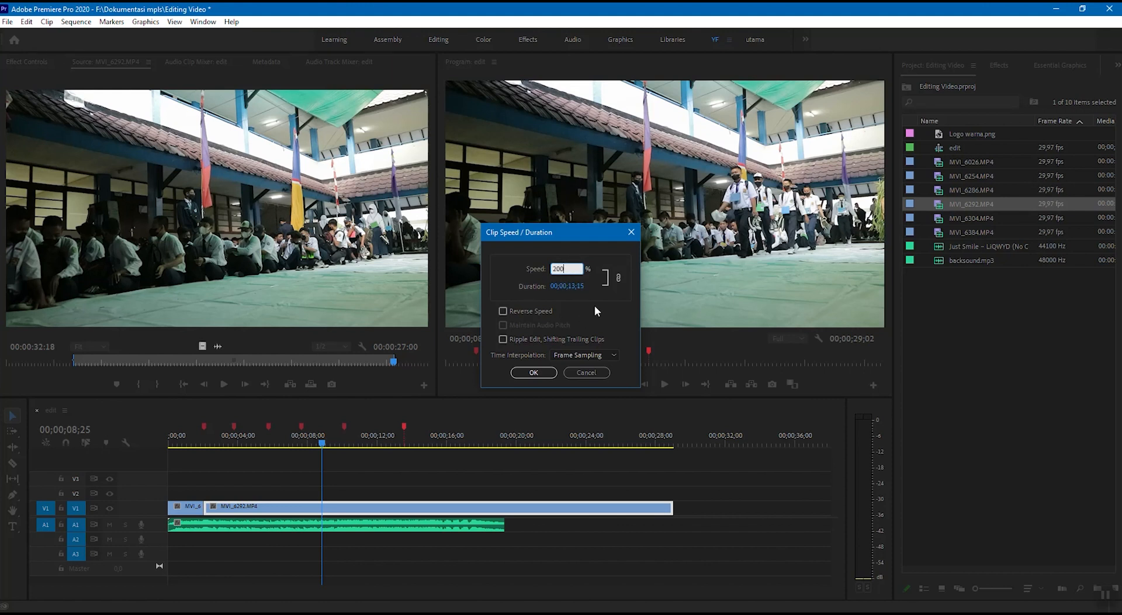
pyautogui.click(535, 372)
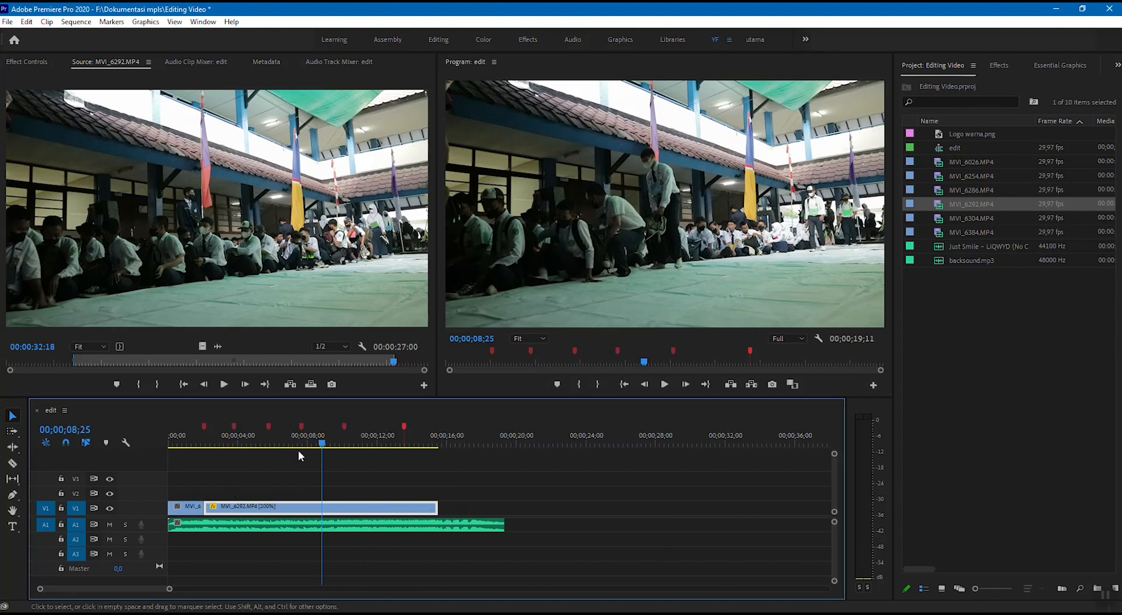
# Step: Review the sped-up MVI_6292.MP4 clip and split it with the Razor tool at the second marker, 00;00;03;24
pyautogui.moveTo(322, 442)
pyautogui.mouseDown()
pyautogui.moveTo(211, 455)
pyautogui.moveTo(341, 453)
pyautogui.mouseUp()
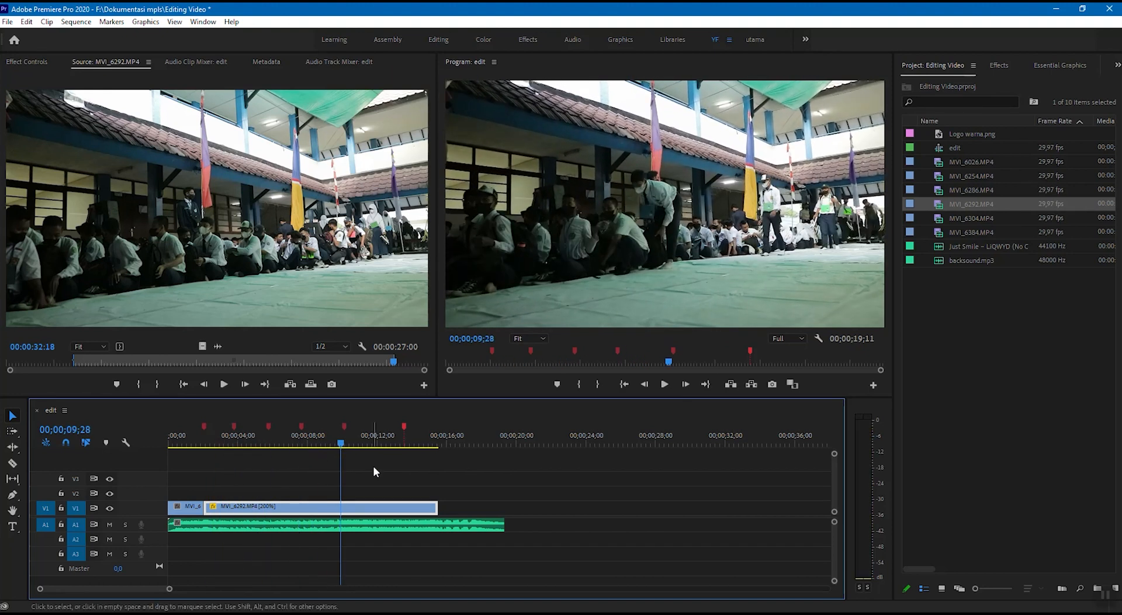
pyautogui.moveTo(342, 446); pyautogui.dragTo(205, 449)
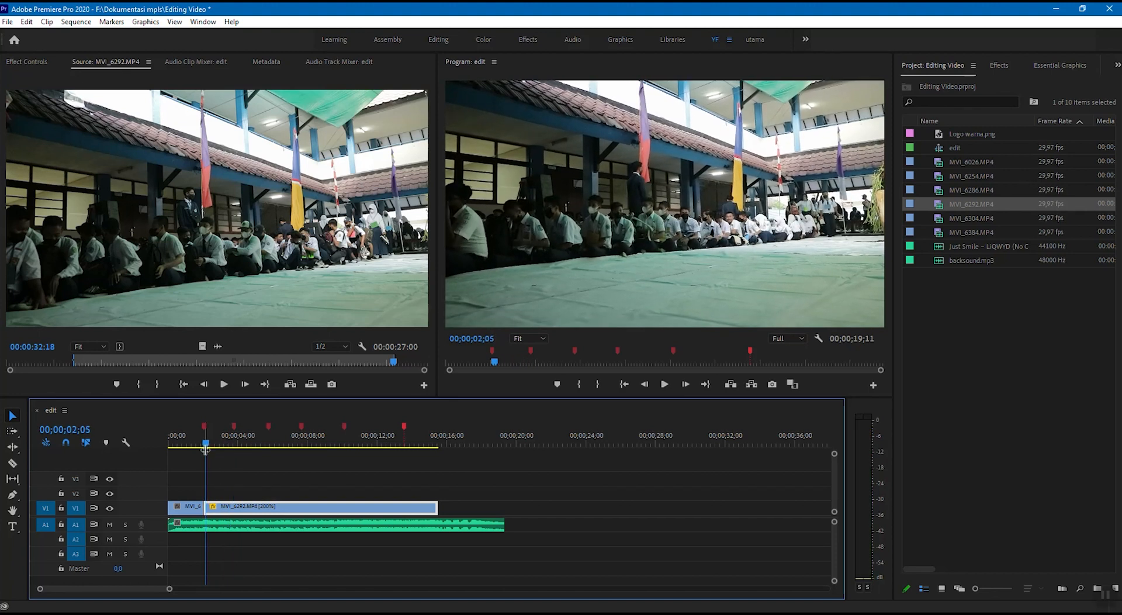
pyautogui.press('=')
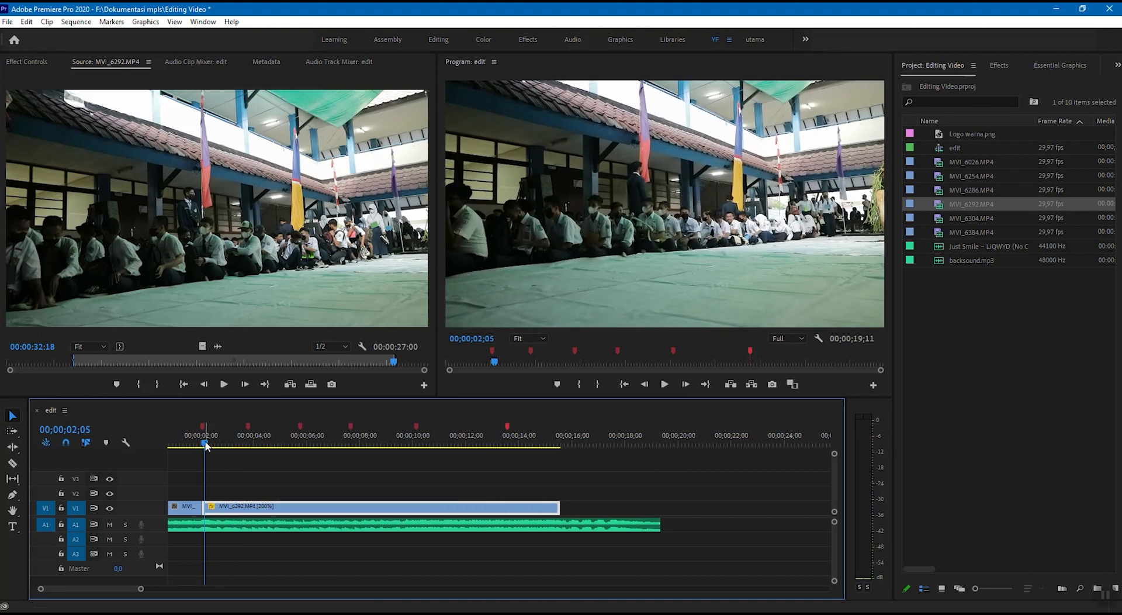
pyautogui.moveTo(206, 446); pyautogui.dragTo(242, 444)
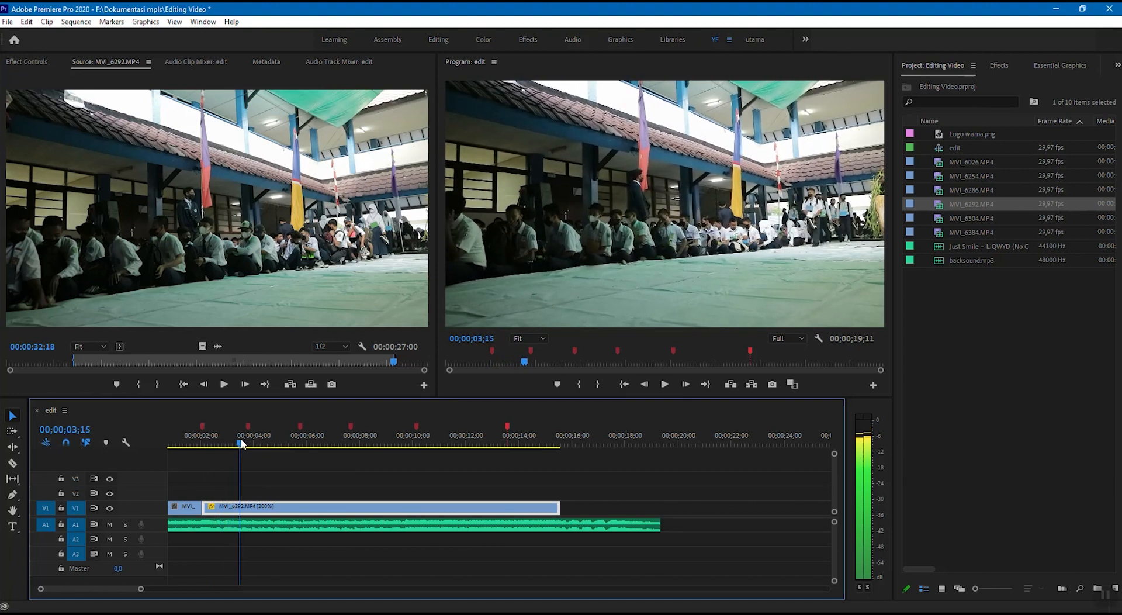
pyautogui.moveTo(242, 444); pyautogui.dragTo(248, 444)
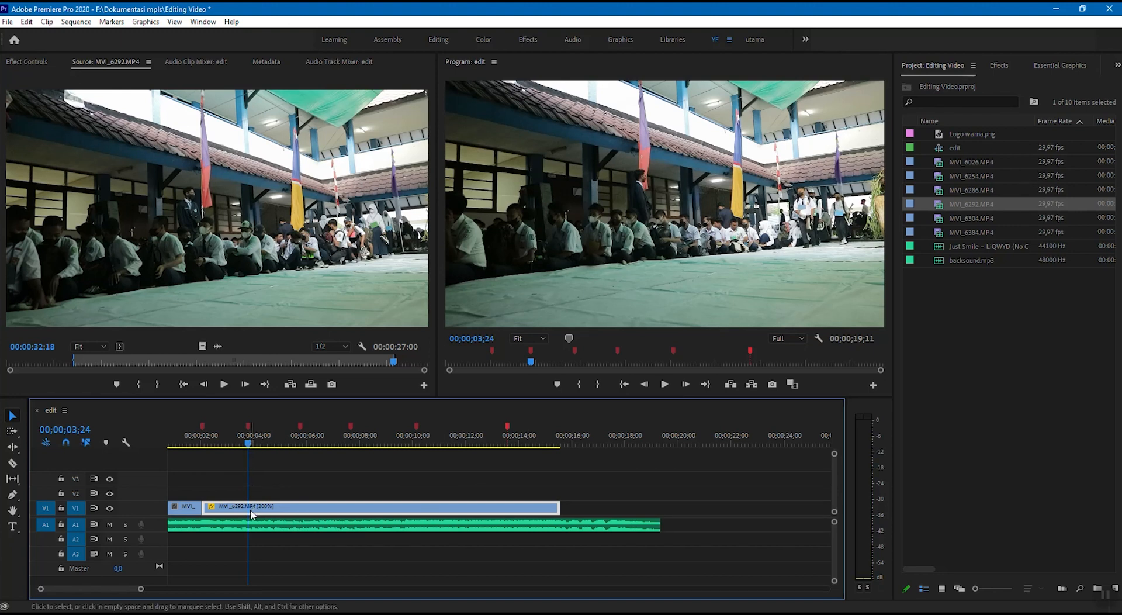
pyautogui.press('c')
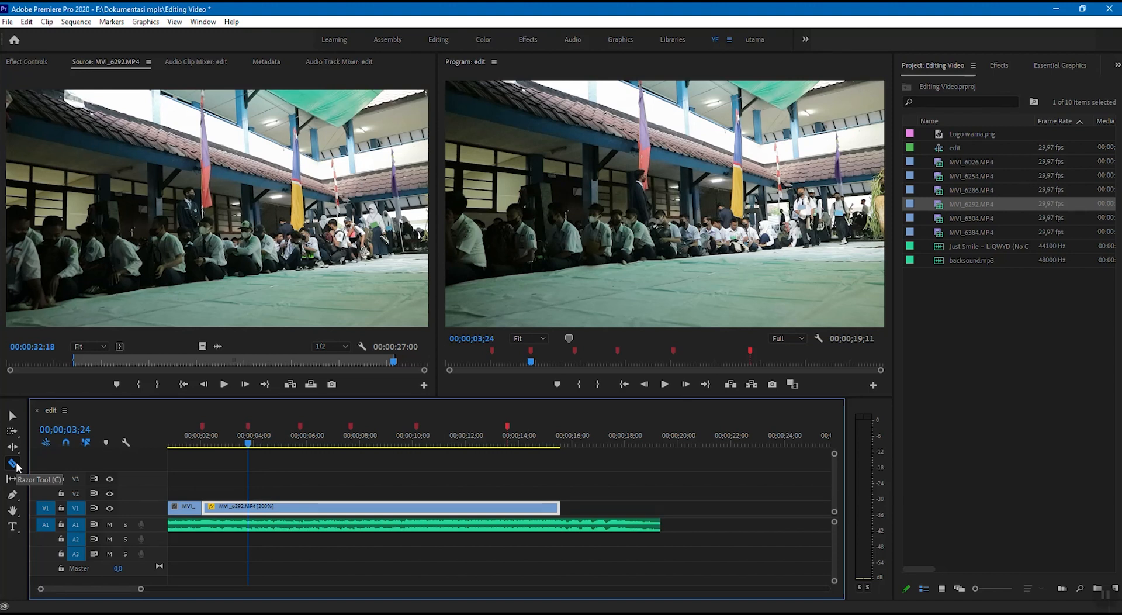
pyautogui.click(250, 506)
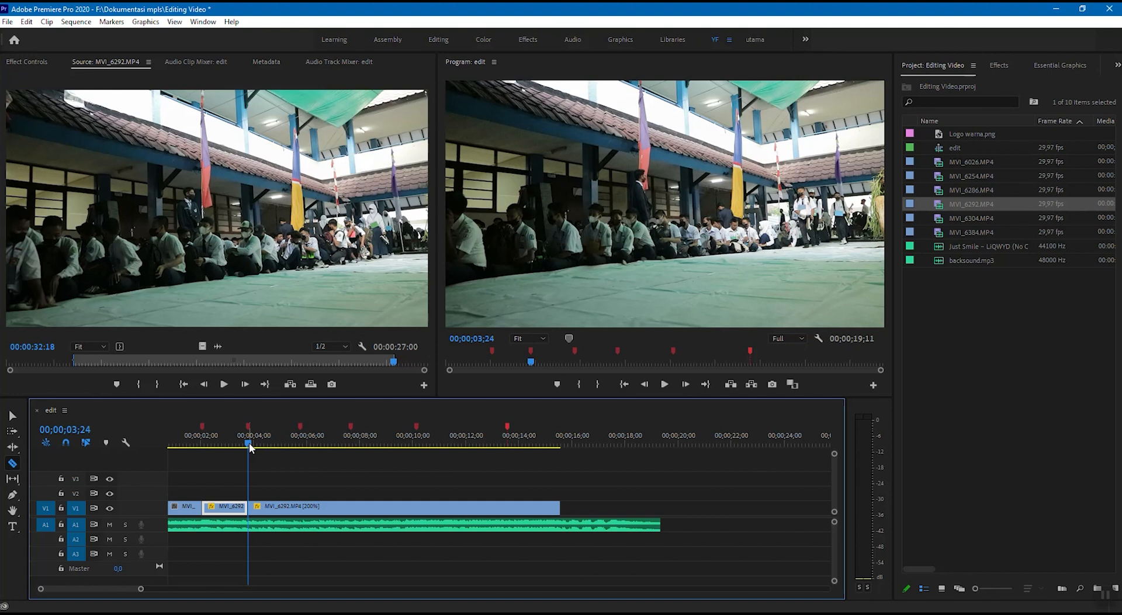
# Step: Split the MVI_6292.MP4 footage at the third marker, 00;00;05;22, and again at 00;00;06;28
pyautogui.press('space')
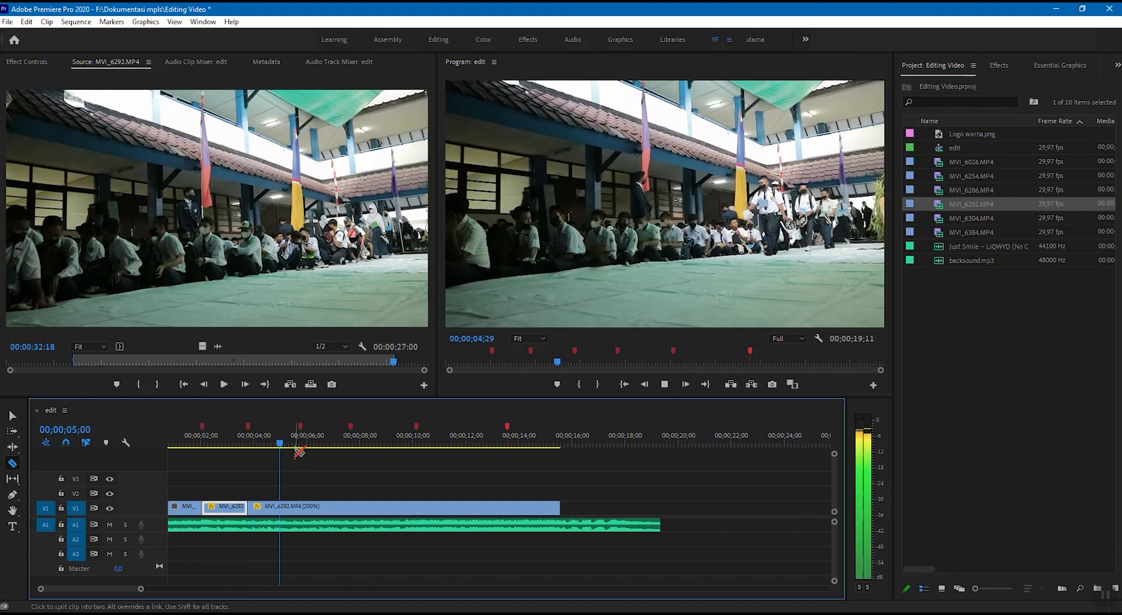
pyautogui.moveTo(303, 448)
pyautogui.mouseDown()
pyautogui.moveTo(199, 453)
pyautogui.moveTo(300, 449)
pyautogui.mouseUp()
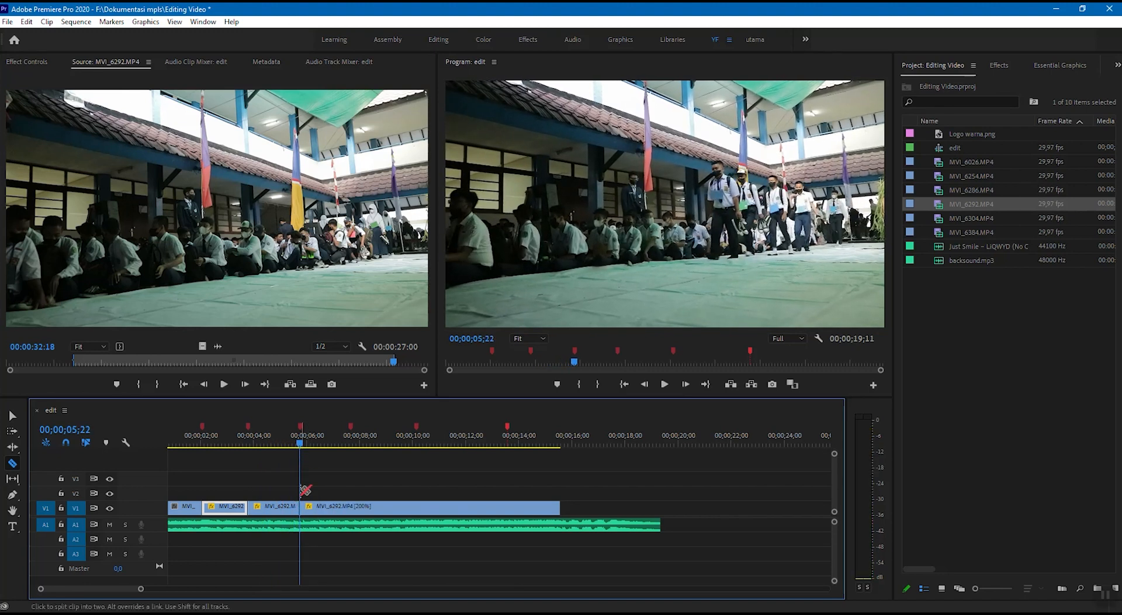
pyautogui.moveTo(305, 448); pyautogui.dragTo(331, 447)
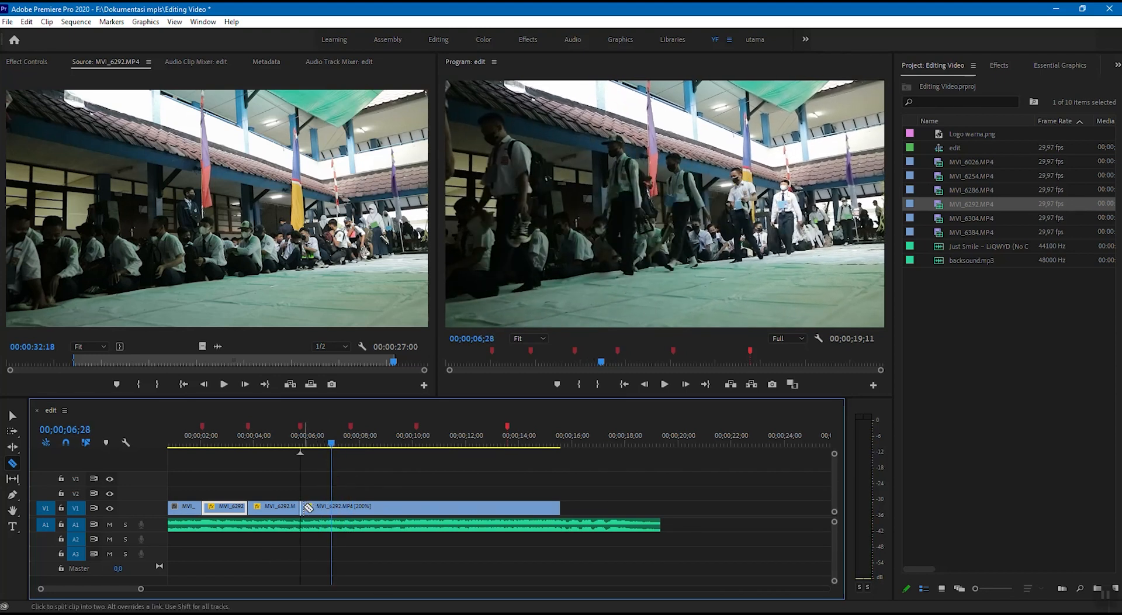
pyautogui.click(333, 506)
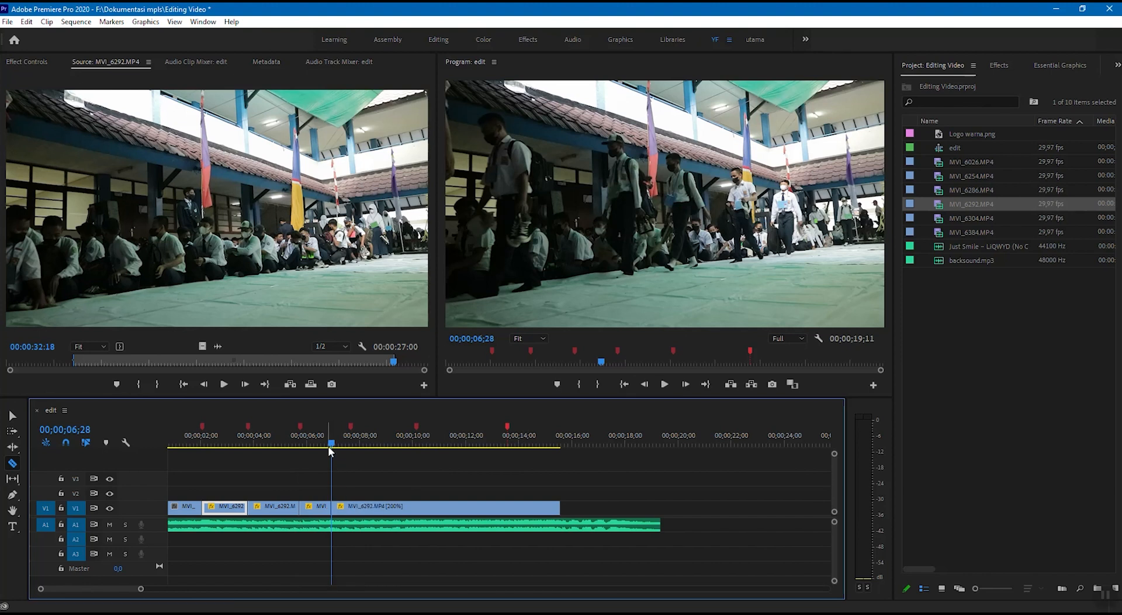
# Step: Split the remaining MVI_6292.MP4 footage at 00;00;08;20 and 00;00;12;17, and return to the Selection tool
pyautogui.moveTo(332, 447); pyautogui.dragTo(379, 446)
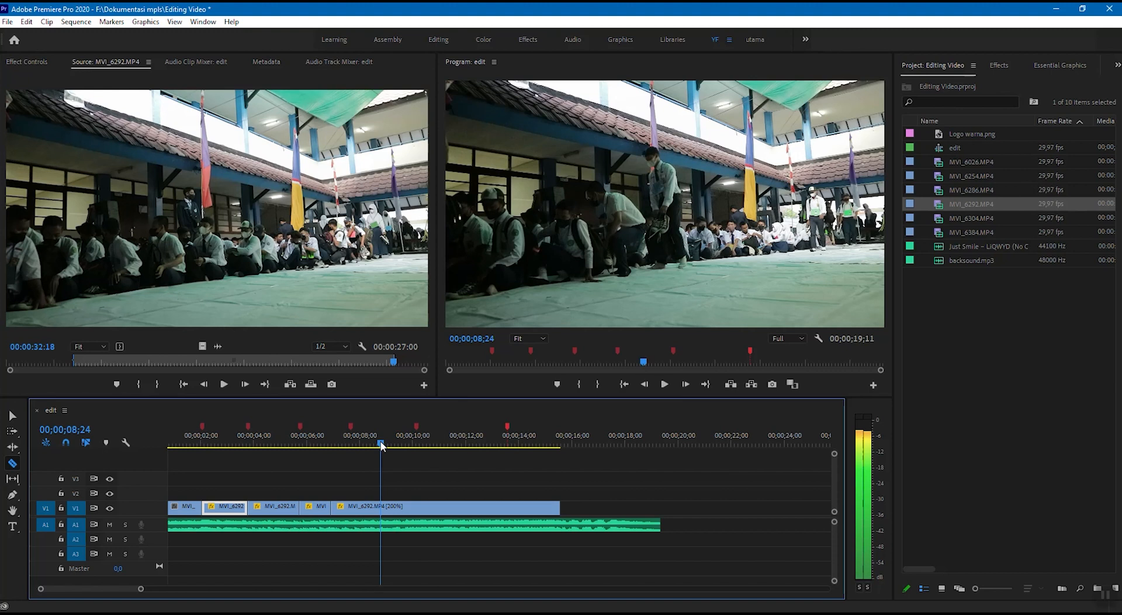
pyautogui.moveTo(381, 446); pyautogui.dragTo(377, 446)
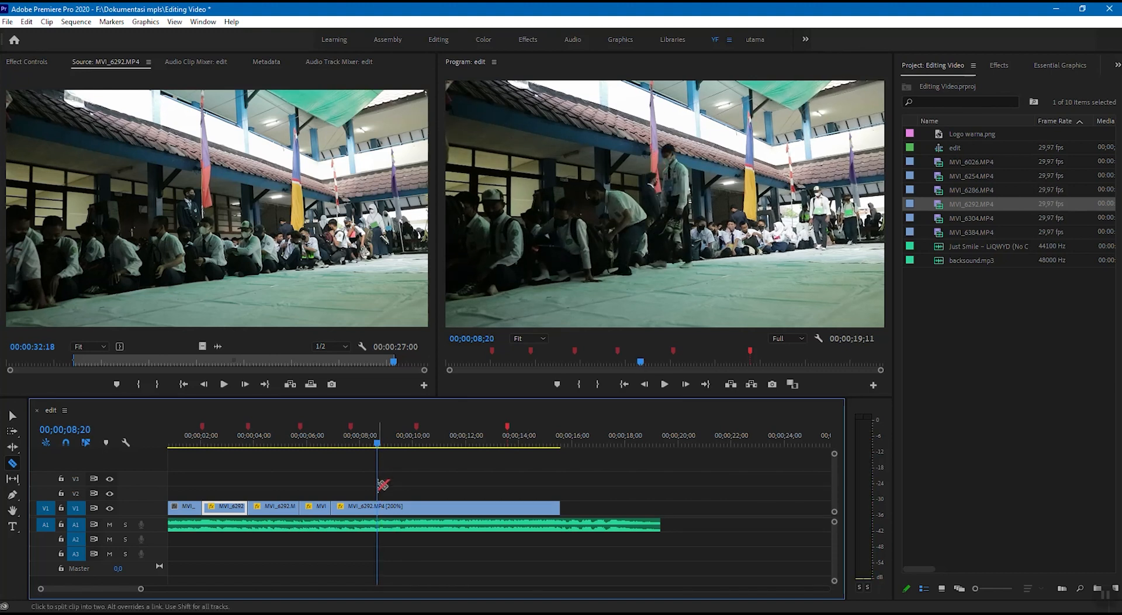
pyautogui.moveTo(377, 445); pyautogui.dragTo(482, 444)
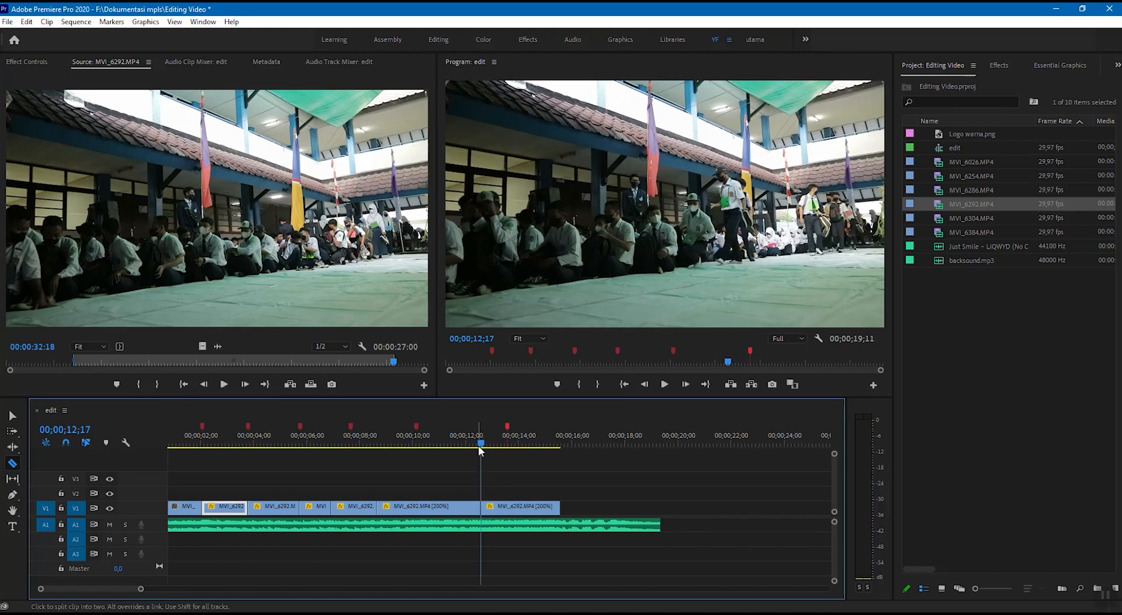
pyautogui.moveTo(481, 443); pyautogui.dragTo(553, 445)
pyautogui.press('v')
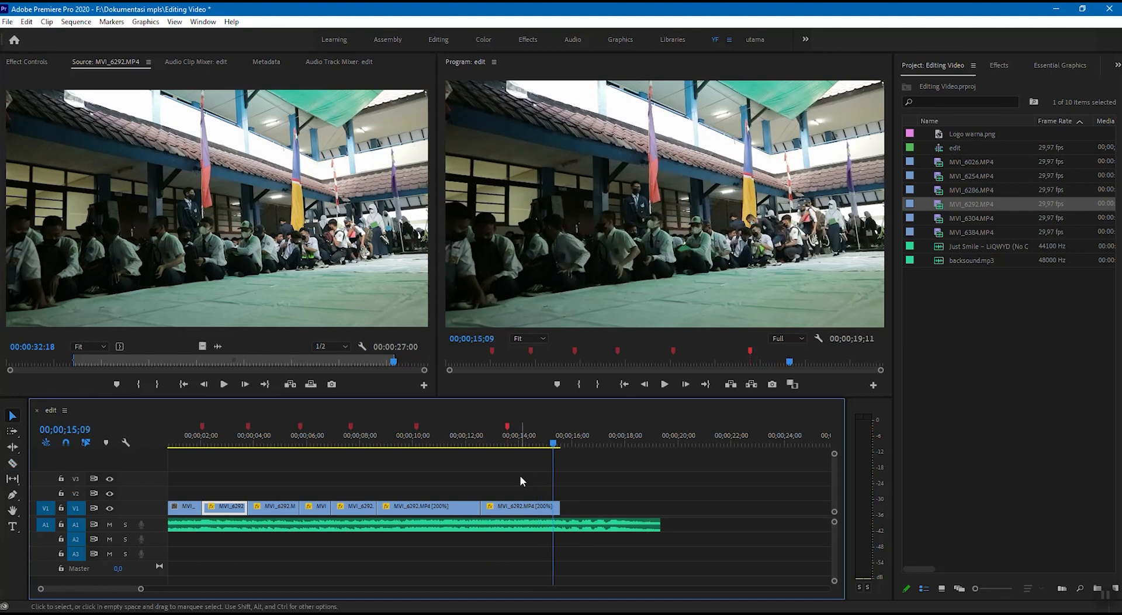
# Step: Delete the MVI_6292.MP4 segments starting at 00;00;08;20, 00;00;05;22 and 00;00;03;24 from V1
pyautogui.moveTo(415, 443)
pyautogui.mouseDown()
pyautogui.moveTo(345, 448)
pyautogui.moveTo(408, 446)
pyautogui.mouseUp()
pyautogui.click(430, 508)
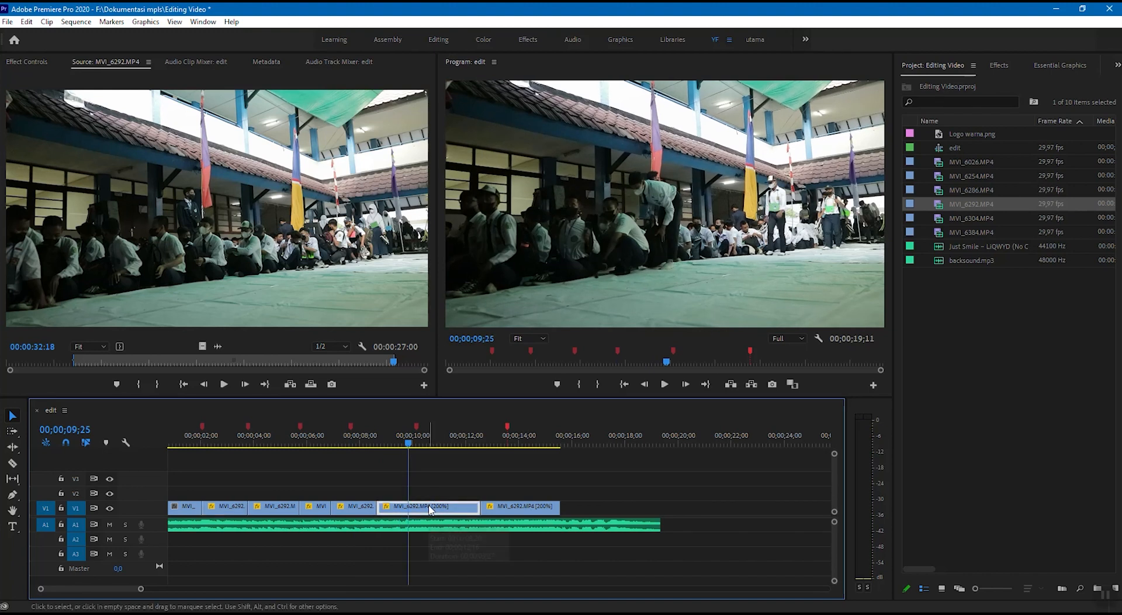
pyautogui.press('Delete')
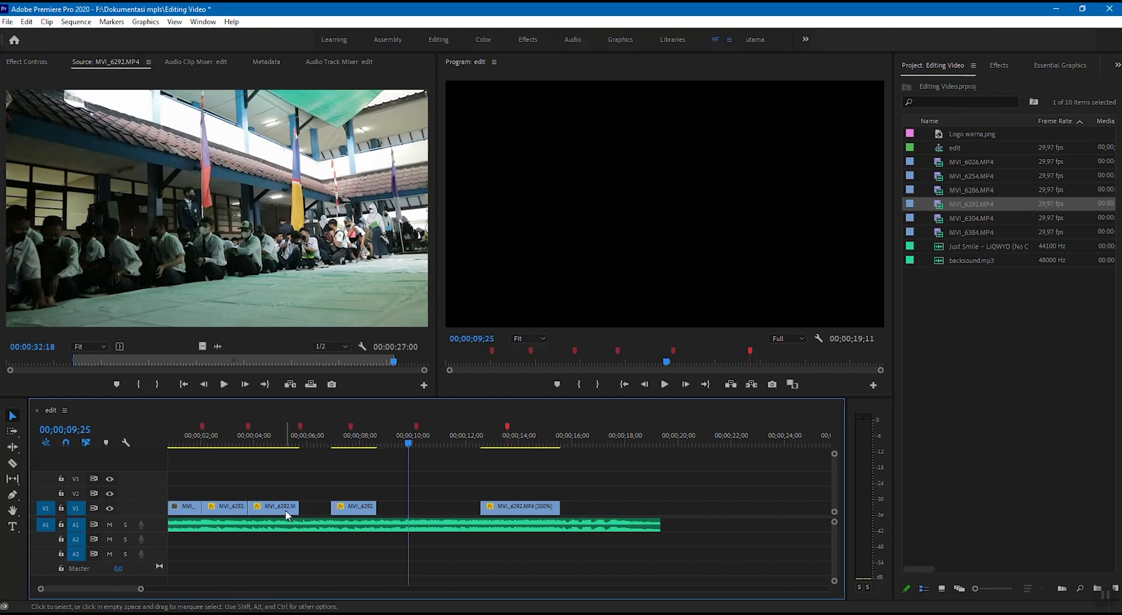
pyautogui.press('Delete')
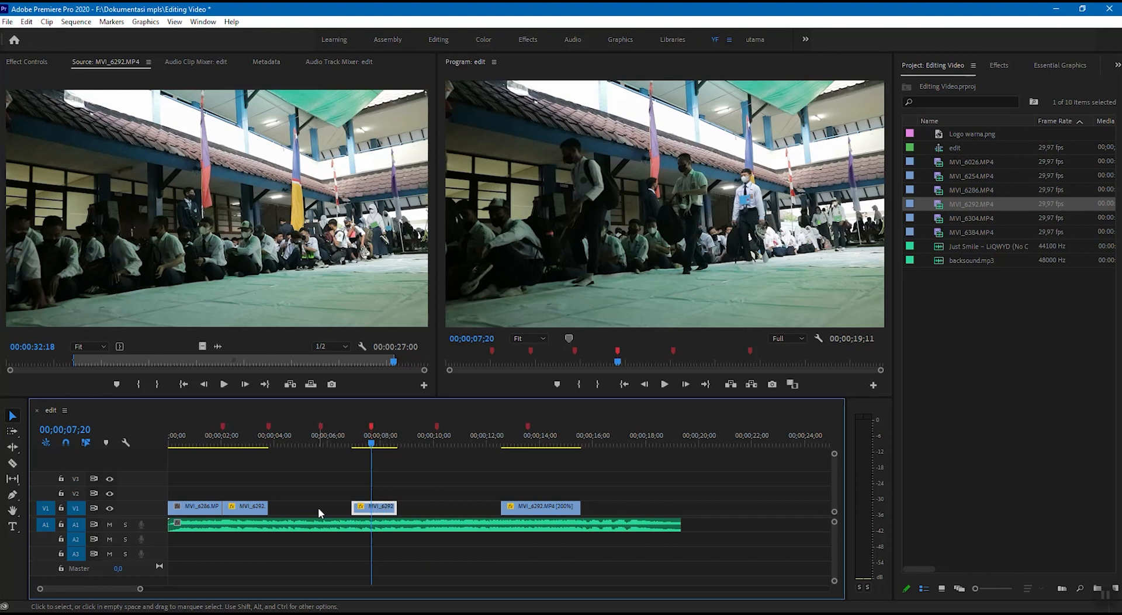
# Step: Close the gaps on V1 by moving the two remaining loose MVI_6292.MP4 segments against the preceding clips
pyautogui.click(318, 514)
pyautogui.moveTo(386, 506)
pyautogui.mouseDown()
pyautogui.moveTo(354, 515)
pyautogui.moveTo(392, 514)
pyautogui.moveTo(373, 514)
pyautogui.mouseUp()
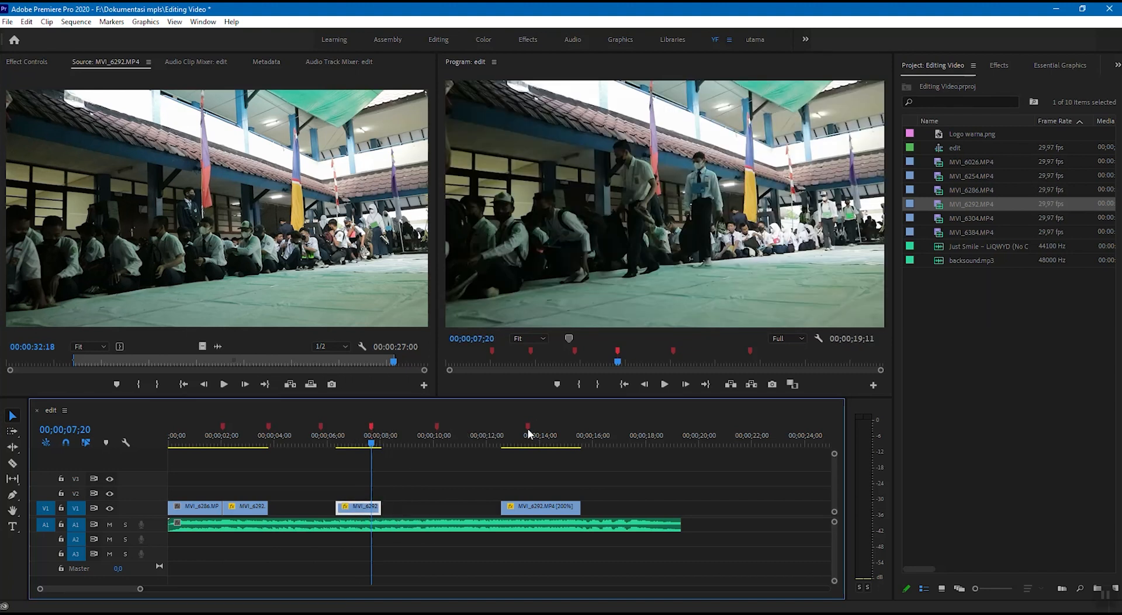
pyautogui.moveTo(360, 512); pyautogui.dragTo(295, 511)
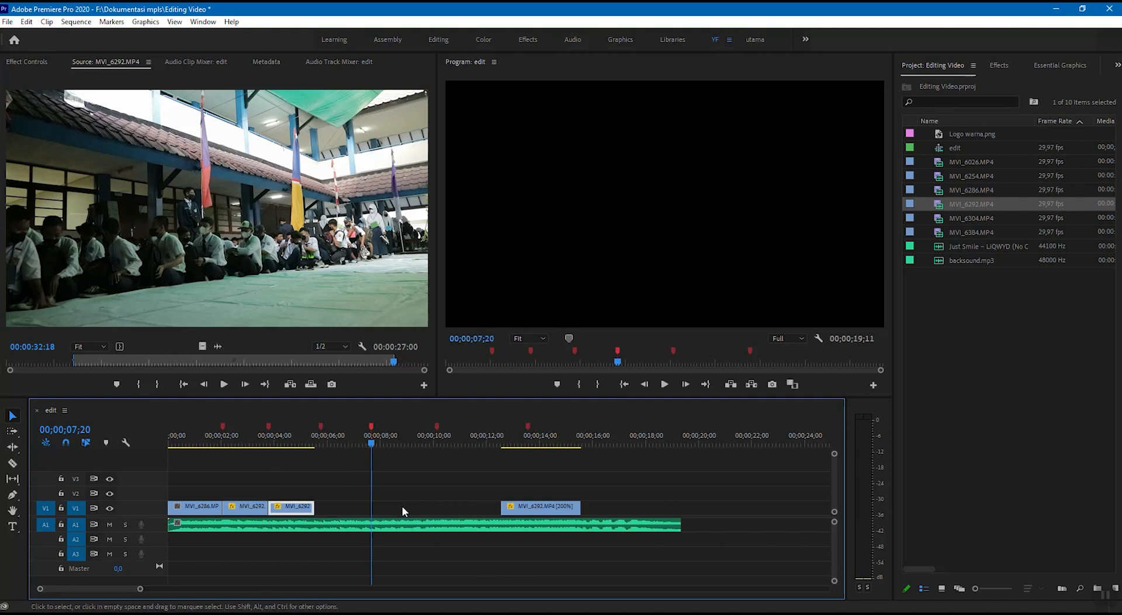
pyautogui.moveTo(528, 513); pyautogui.dragTo(344, 514)
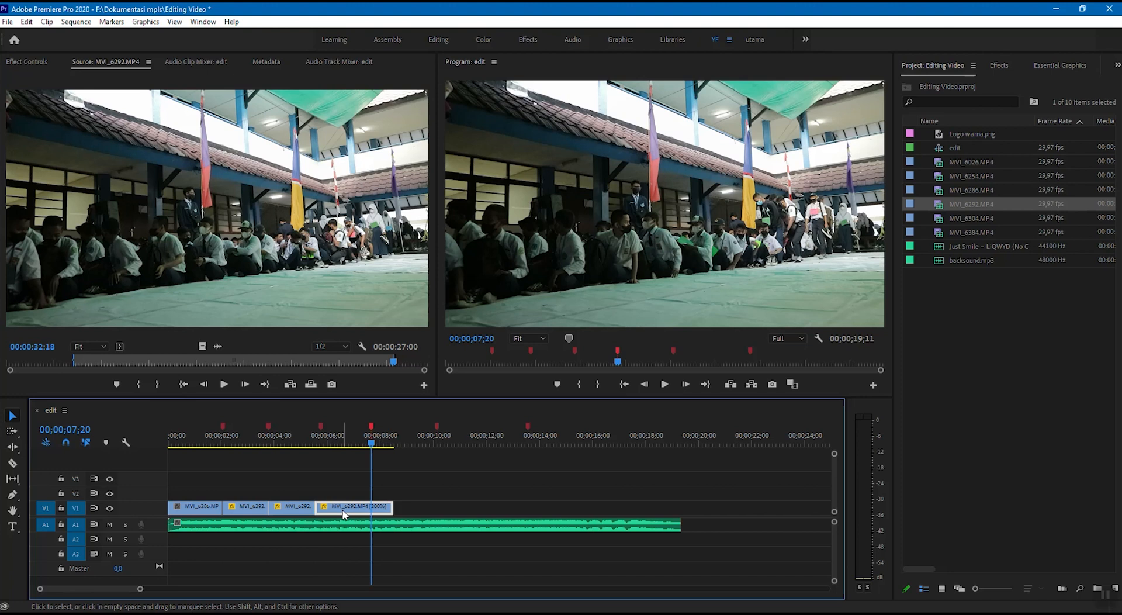
# Step: Trim the last segment's end to the marker at 00;00;07;20, align the cut before it with the preceding marker, and play back the sequence
pyautogui.moveTo(373, 443)
pyautogui.mouseDown()
pyautogui.moveTo(361, 448)
pyautogui.moveTo(372, 446)
pyautogui.mouseUp()
pyautogui.press('space')
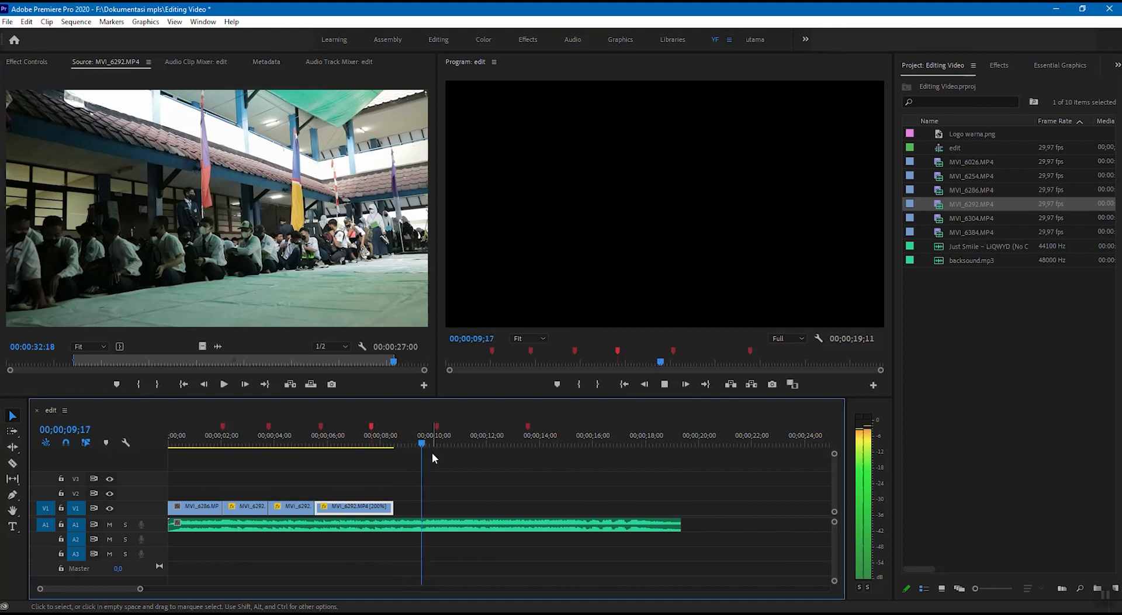
pyautogui.moveTo(446, 450); pyautogui.dragTo(308, 451)
pyautogui.press('space')
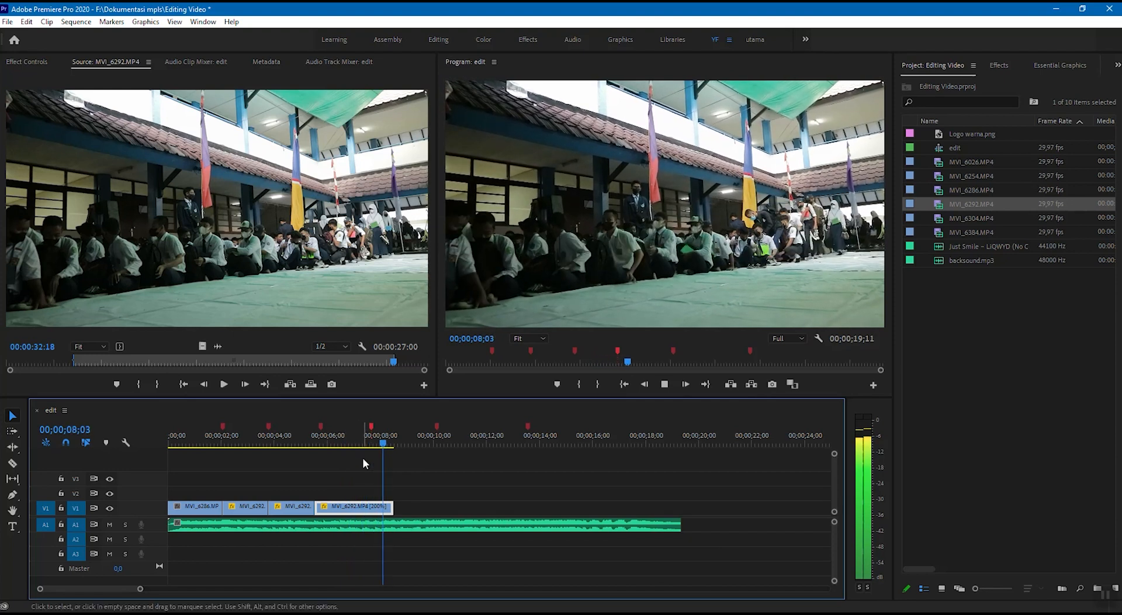
pyautogui.press('space')
pyautogui.moveTo(416, 443); pyautogui.dragTo(372, 447)
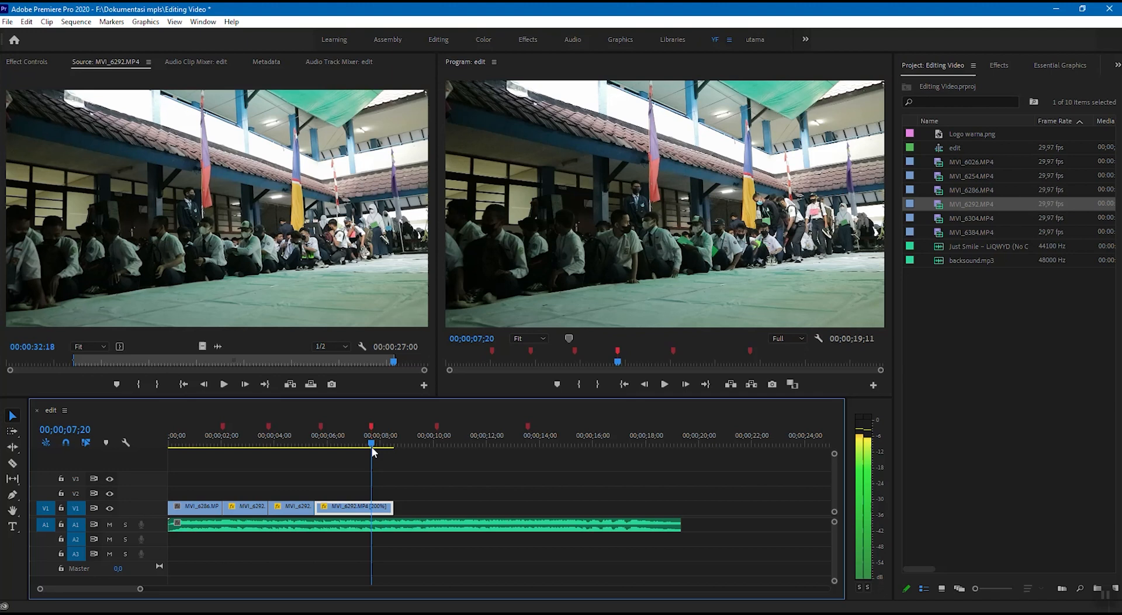
pyautogui.moveTo(378, 507); pyautogui.dragTo(371, 507)
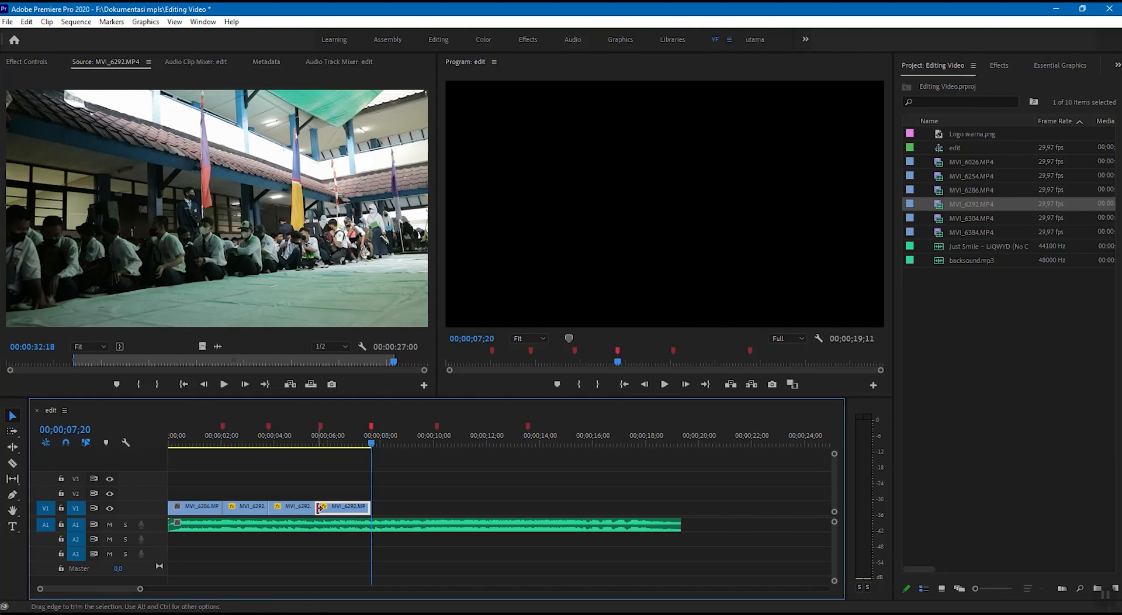
pyautogui.moveTo(320, 507); pyautogui.dragTo(321, 508)
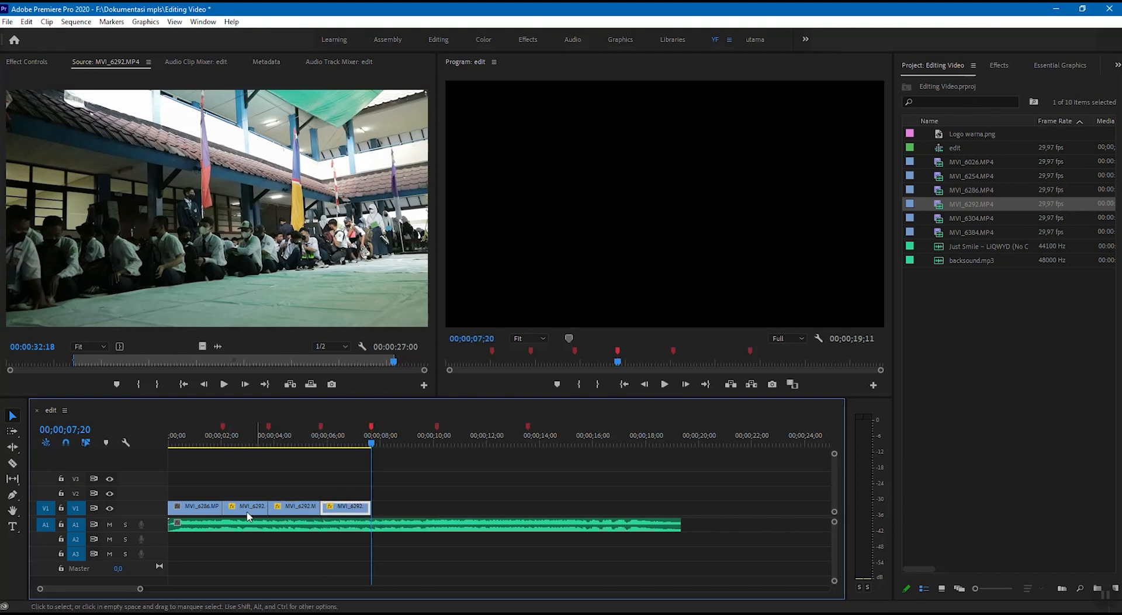
pyautogui.click(203, 440)
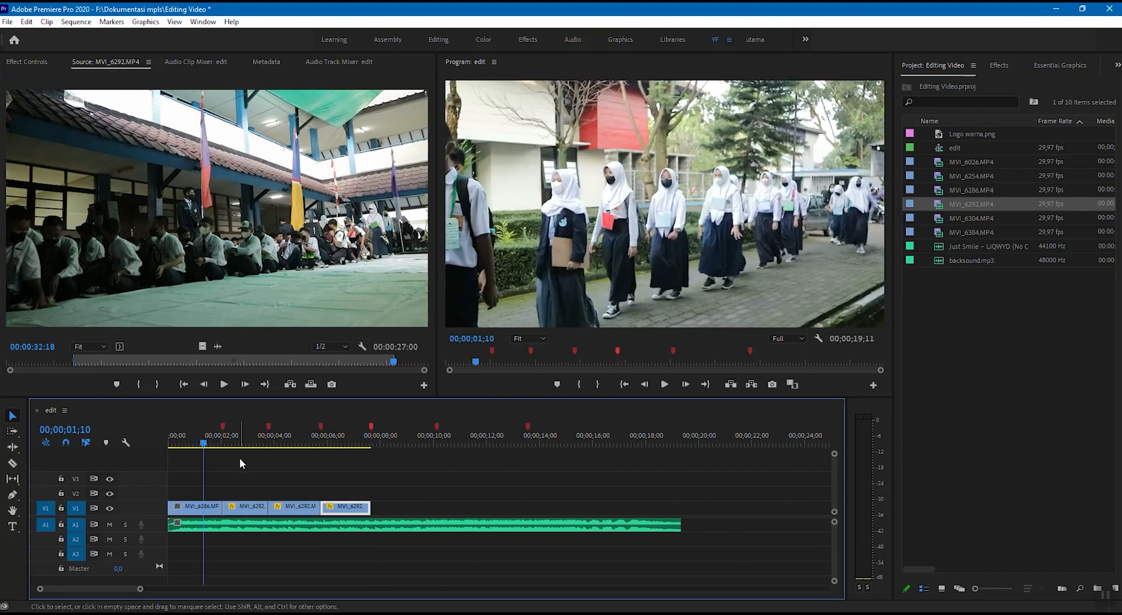
pyautogui.press('space')
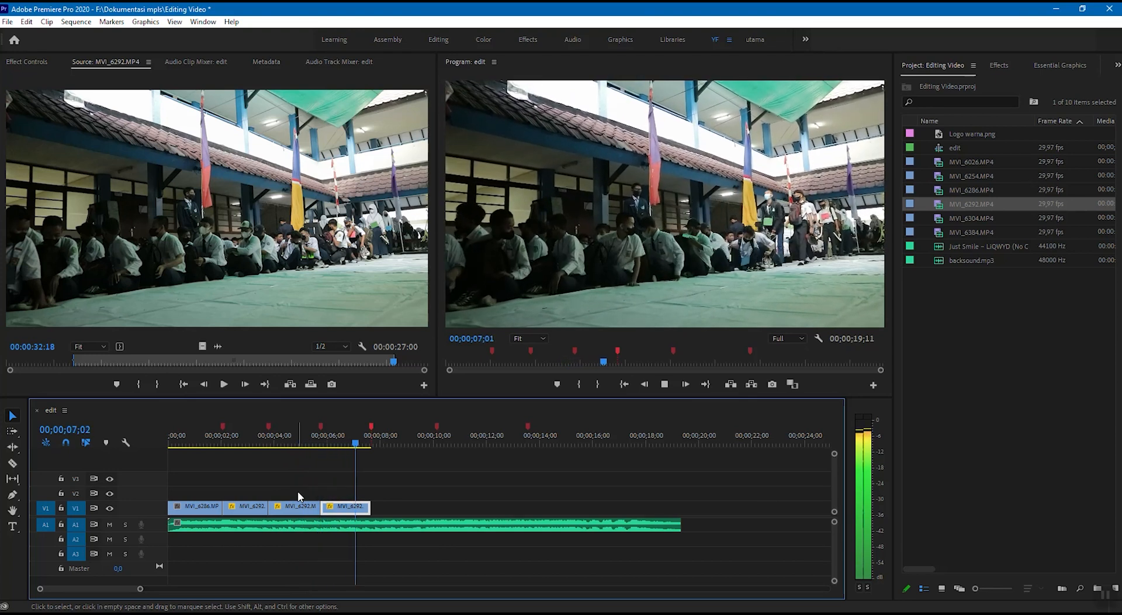
# Step: Review the end of the last V1 segment and preview candidate footage such as MVI_6254.MP4 and MVI_6292.MP4 in the Source Monitor
pyautogui.press('space')
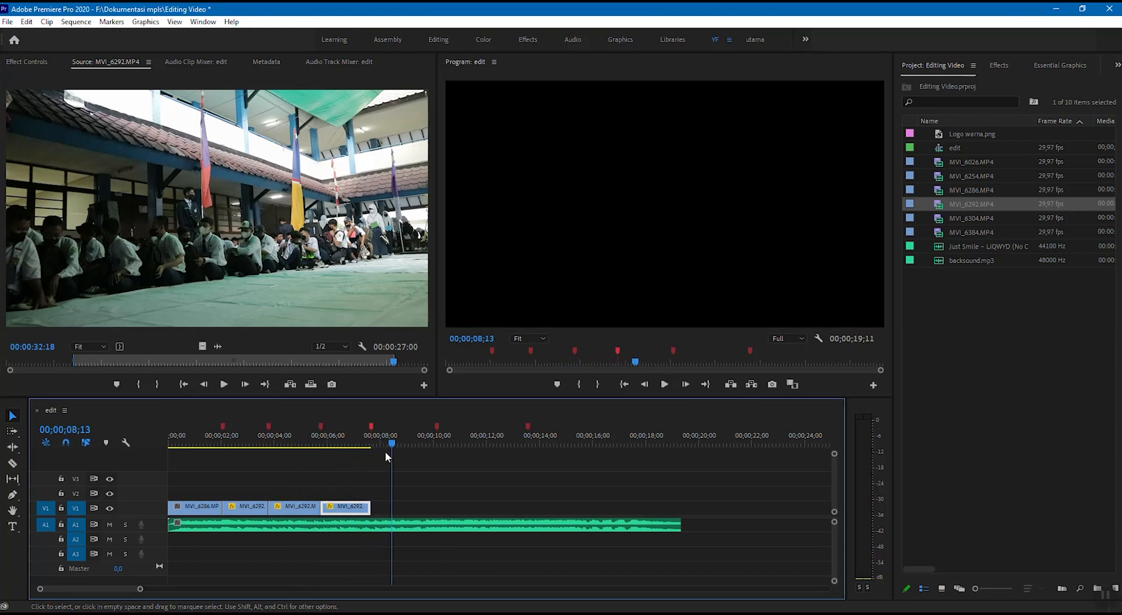
pyautogui.moveTo(383, 444)
pyautogui.mouseDown()
pyautogui.moveTo(355, 444)
pyautogui.moveTo(367, 447)
pyautogui.mouseUp()
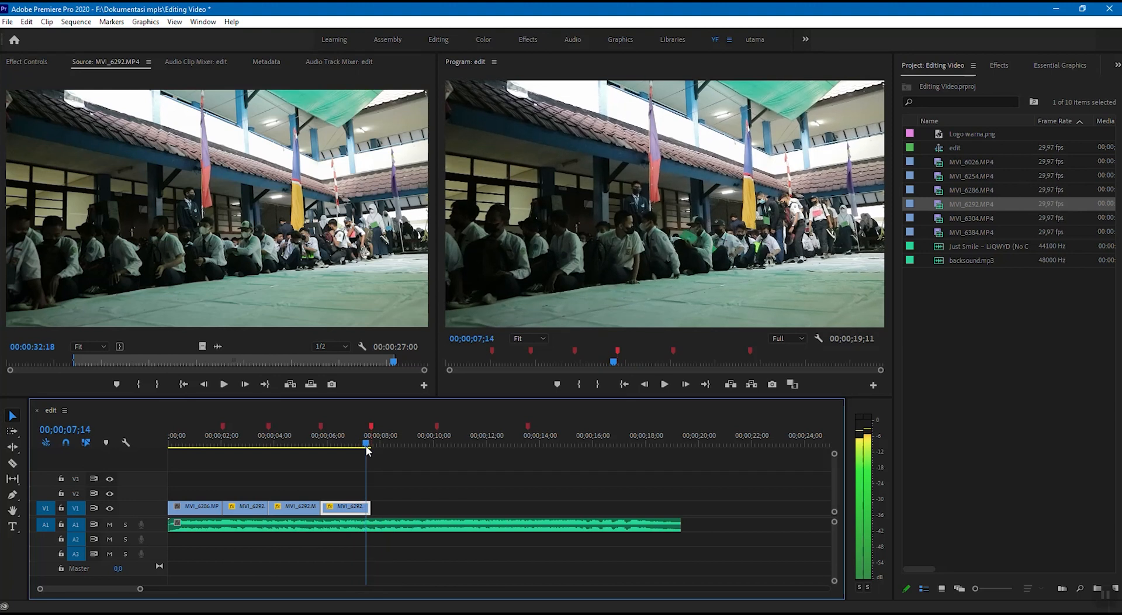
pyautogui.click(940, 190)
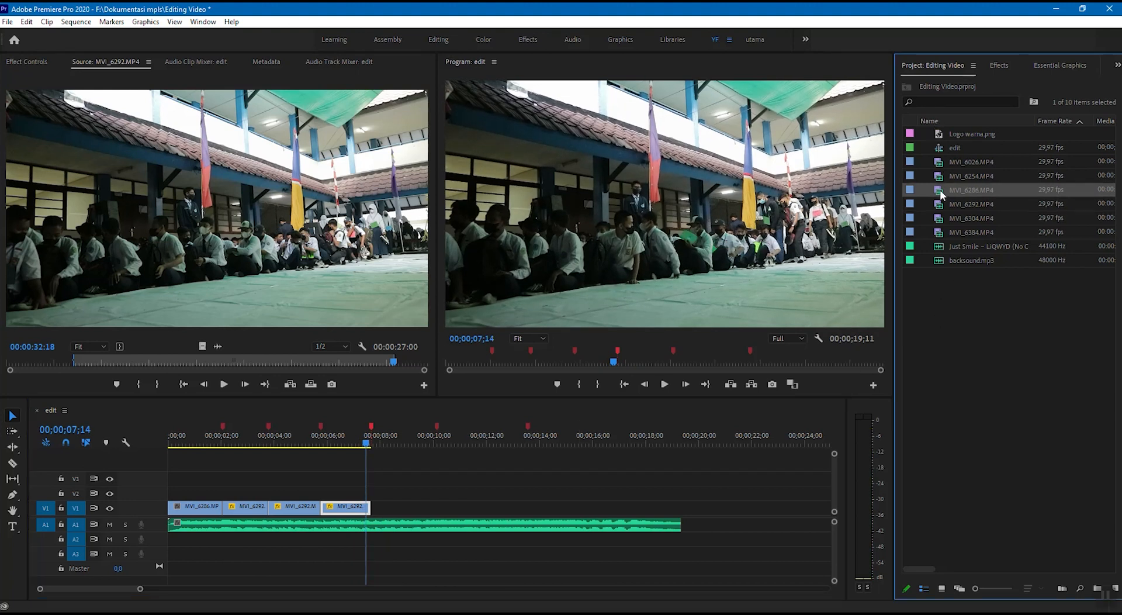
pyautogui.doubleClick(938, 174)
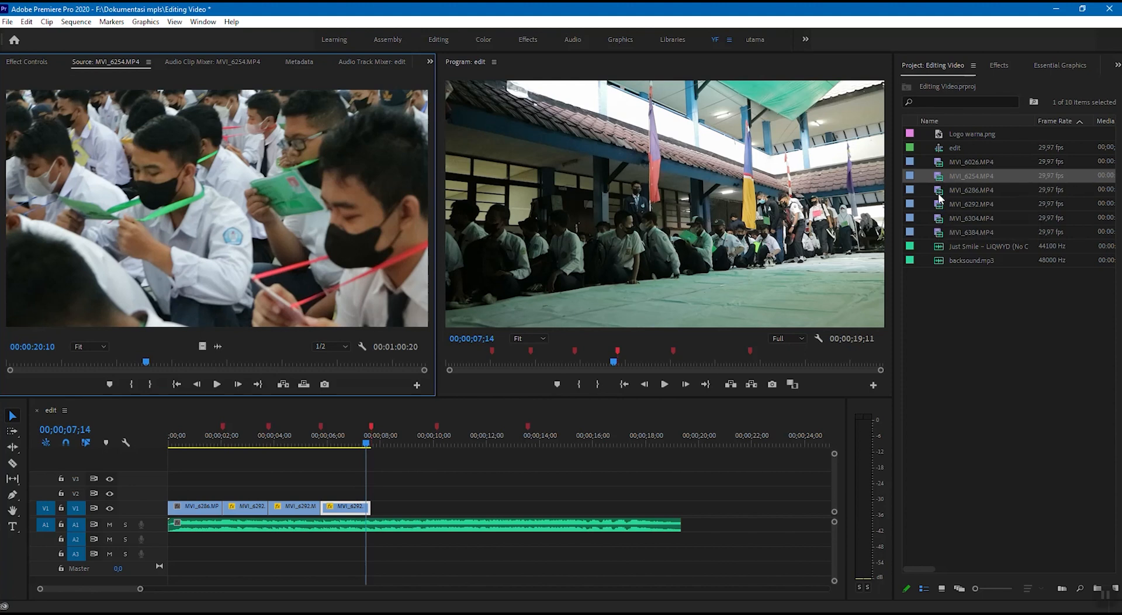
pyautogui.doubleClick(938, 192)
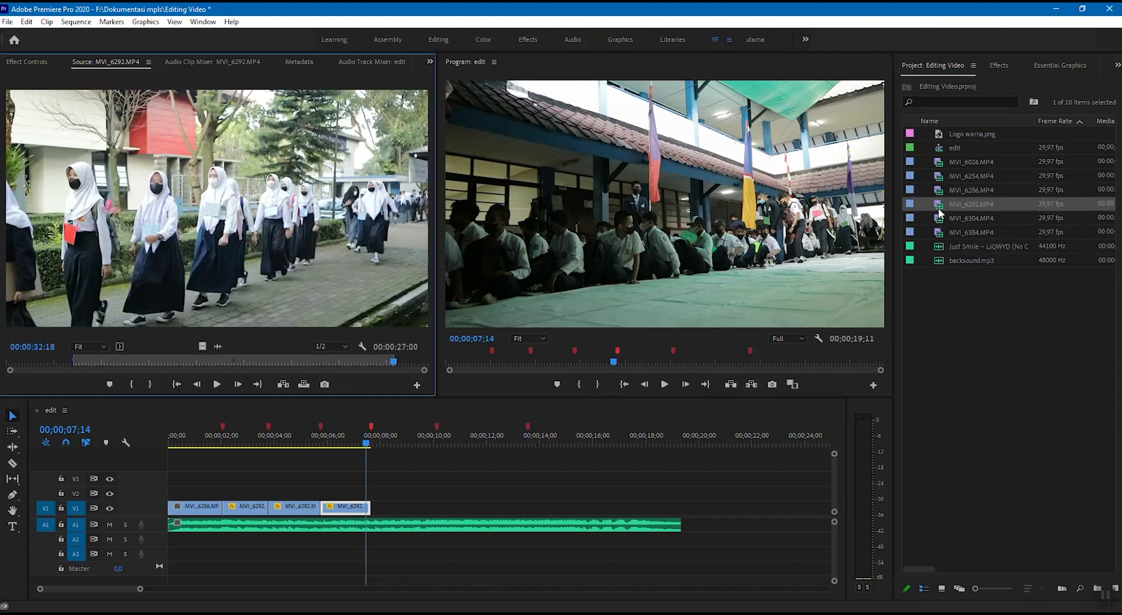
pyautogui.doubleClick(938, 206)
# Step: Mark a 00:00:03:21 range of MVI_6304.MP4 ending at 00:01:04:17 and place only its video on V1 after the last segment
pyautogui.doubleClick(939, 217)
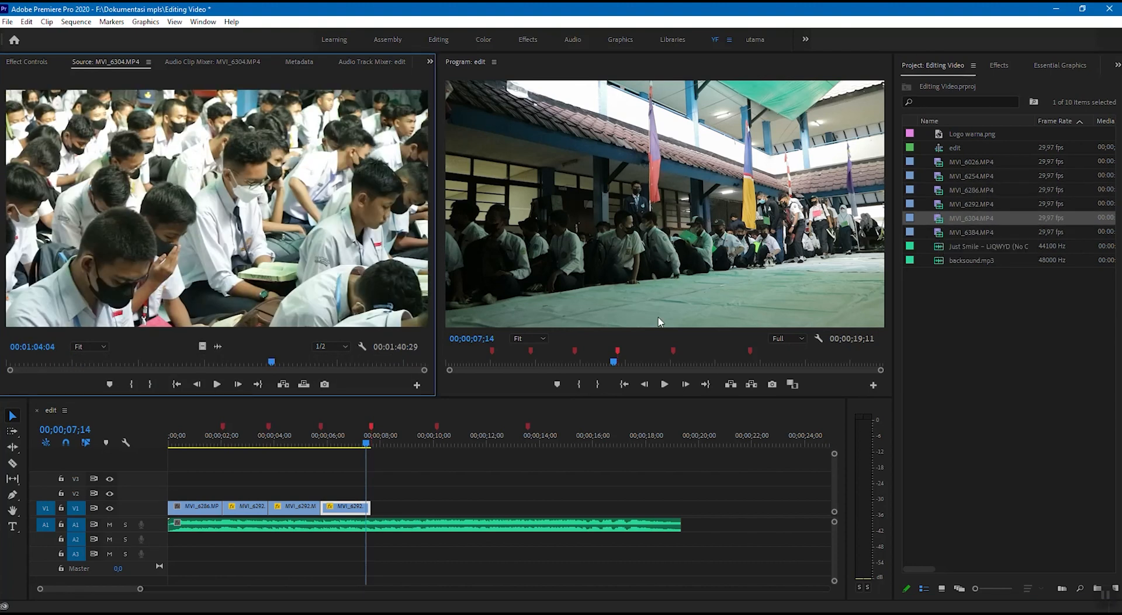
pyautogui.moveTo(271, 362)
pyautogui.mouseDown()
pyautogui.moveTo(177, 369)
pyautogui.moveTo(284, 365)
pyautogui.moveTo(274, 366)
pyautogui.mouseUp()
pyautogui.press('i')
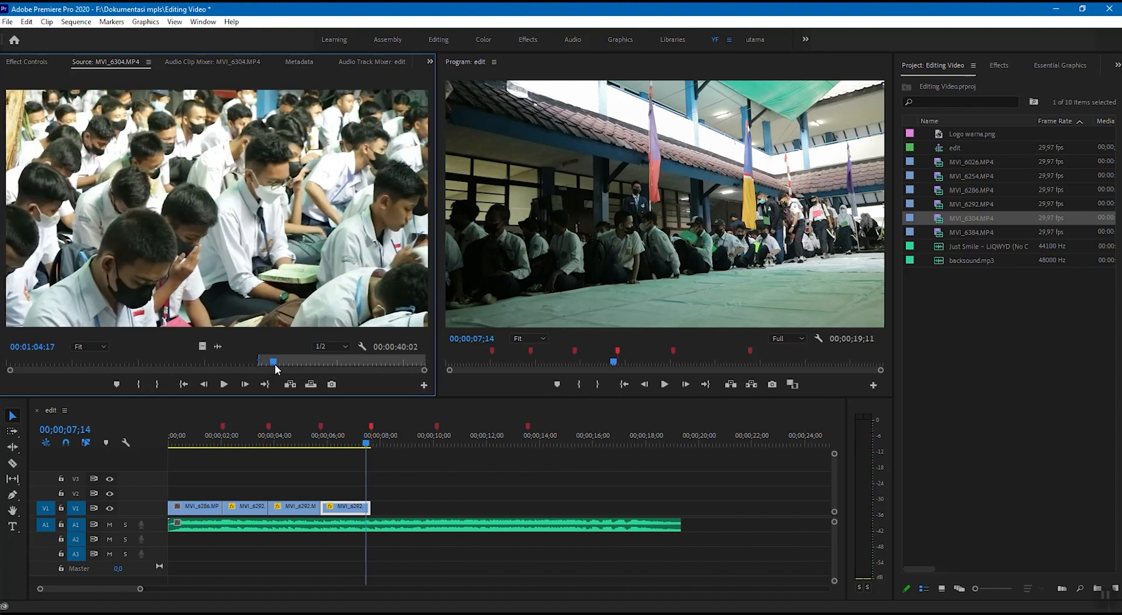
pyautogui.press('o')
pyautogui.moveTo(202, 347); pyautogui.dragTo(383, 508)
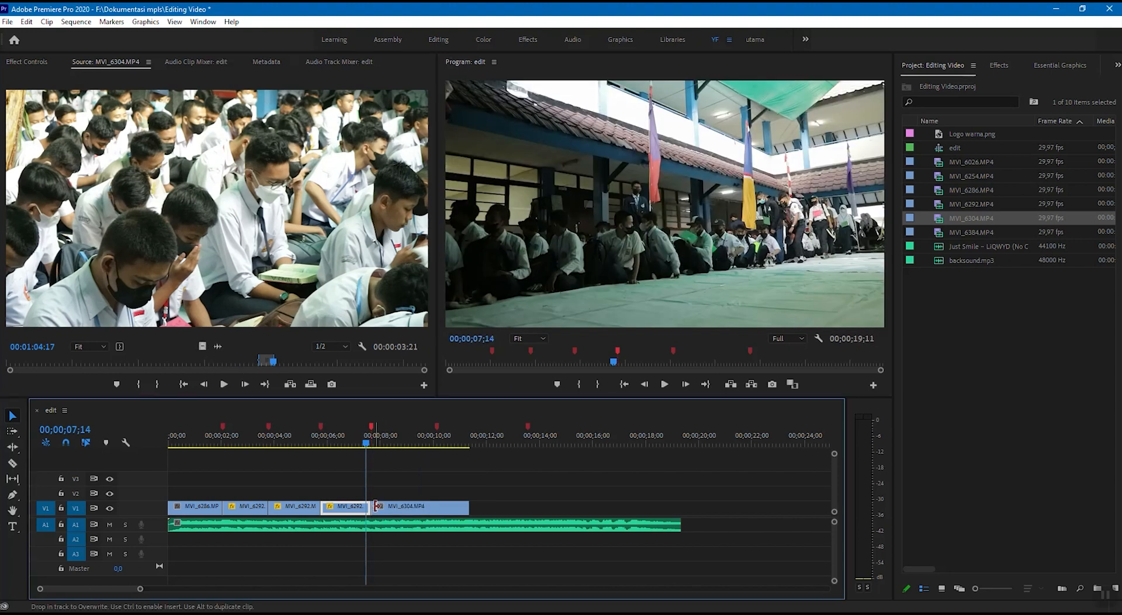
# Step: Trim the end of MVI_6304.MP4 on V1 to the marker at 00;00;10;04 and play back the new cut
pyautogui.moveTo(466, 507); pyautogui.dragTo(435, 506)
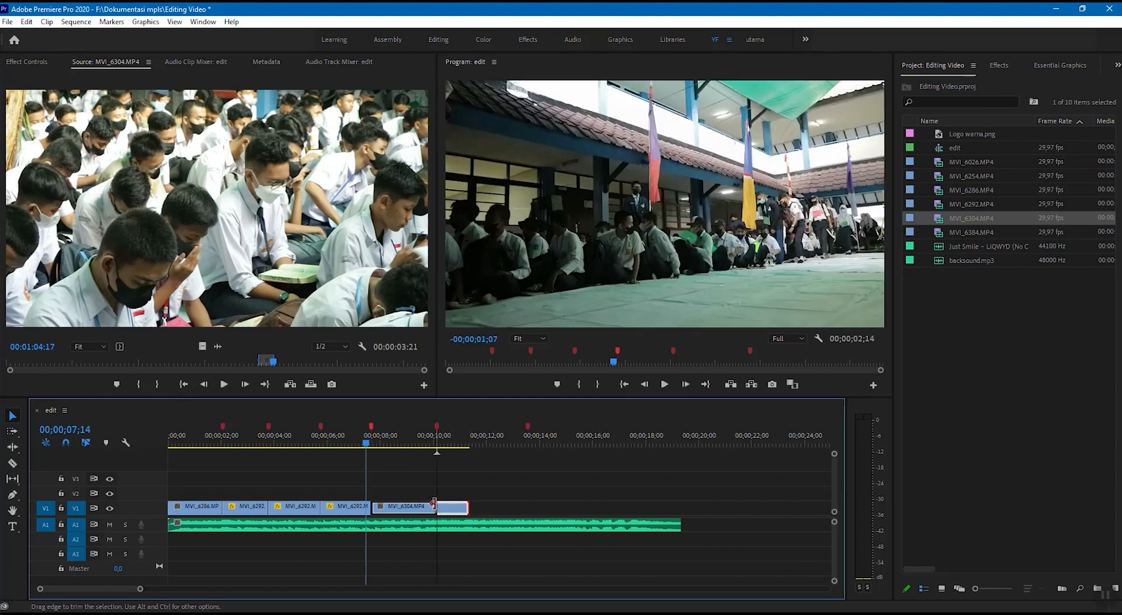
pyautogui.click(359, 444)
pyautogui.press('space')
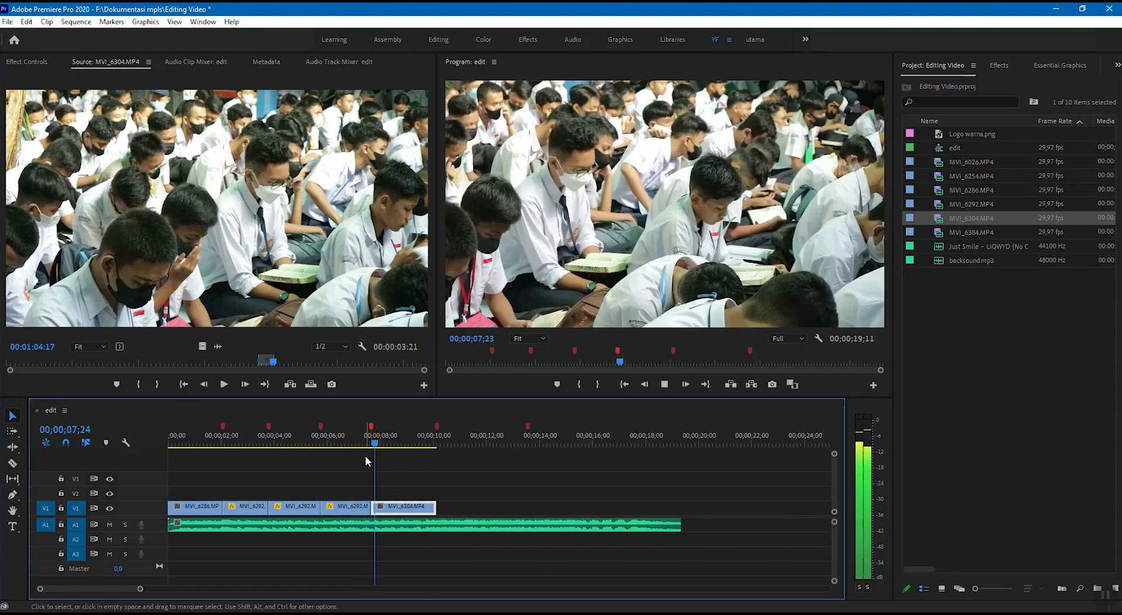
pyautogui.moveTo(430, 446); pyautogui.dragTo(406, 447)
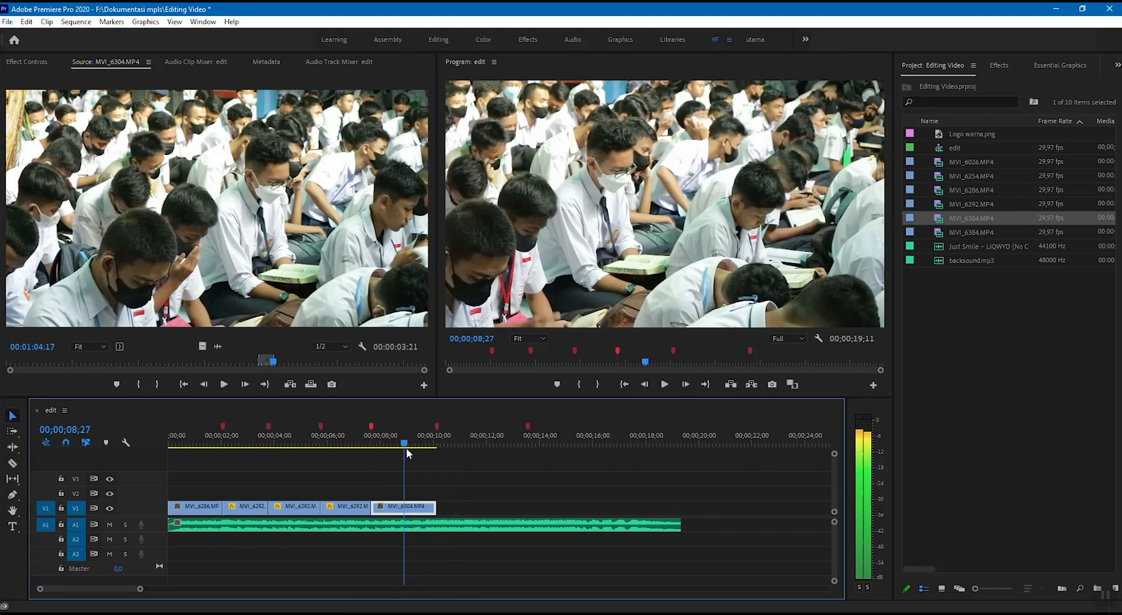
# Step: Load MVI_6384.MP4 as the source clip and mark a 00:00:05:01 range ending at 00:00:06:16
pyautogui.click(1004, 313)
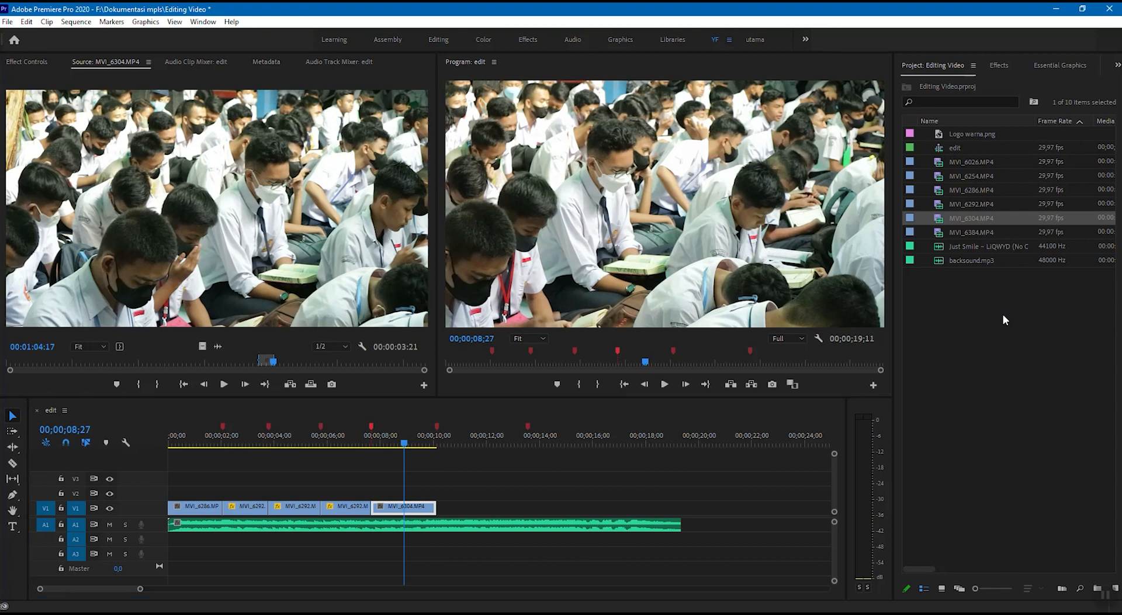
pyautogui.click(961, 219)
pyautogui.doubleClick(939, 234)
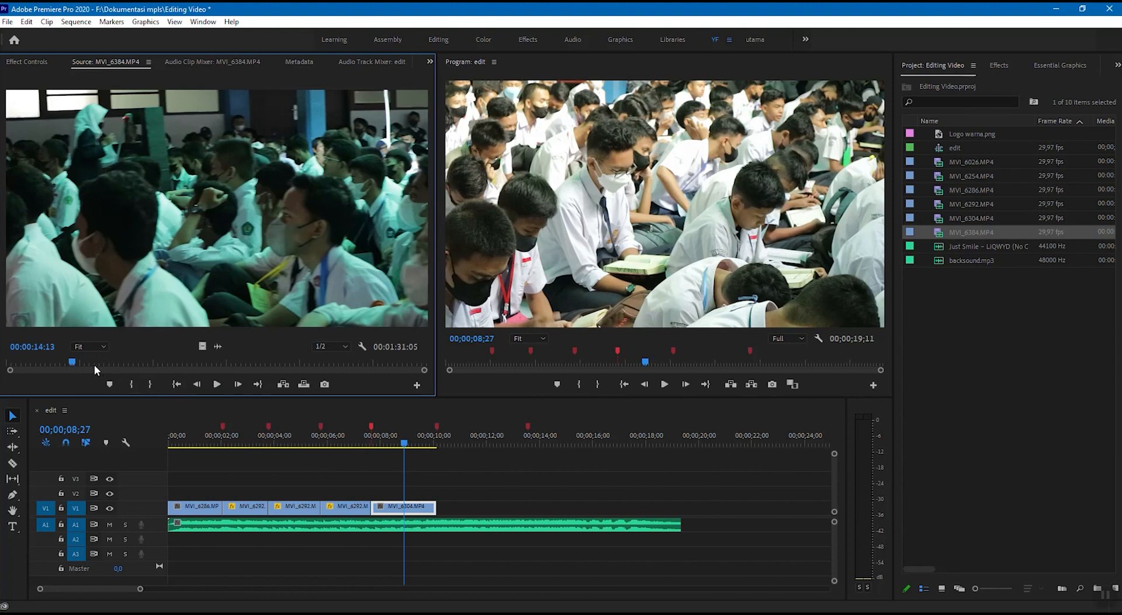
pyautogui.moveTo(73, 364); pyautogui.dragTo(37, 363)
pyautogui.press('i')
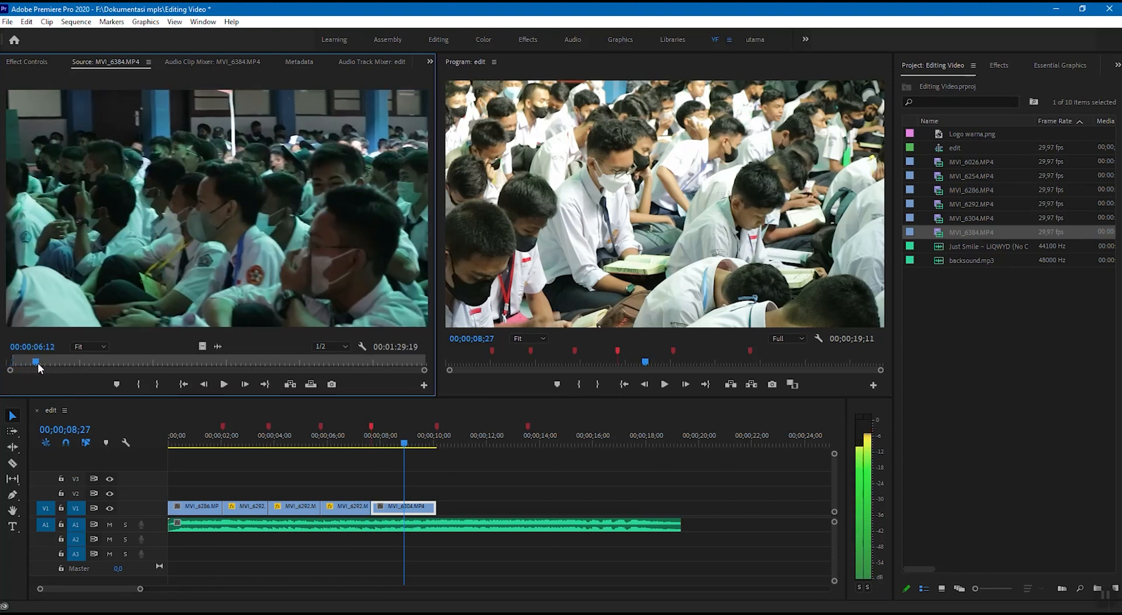
pyautogui.press('o')
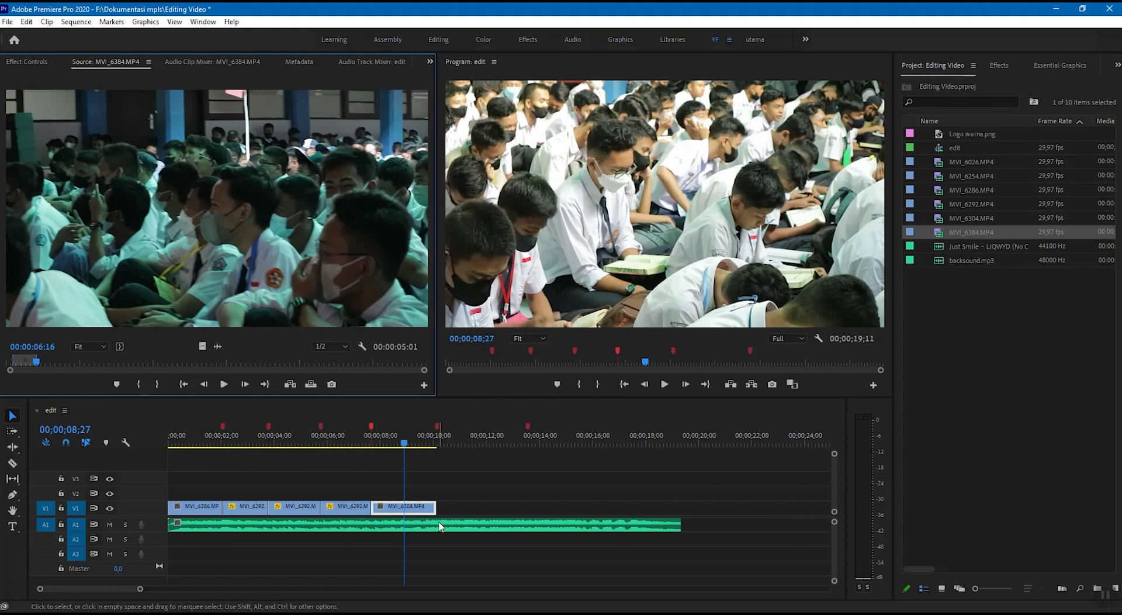
# Step: Move backsound.mp3 from A1 to A2 and place the marked MVI_6384.MP4 range with its audio directly after MVI_6304.MP4
pyautogui.click(275, 526)
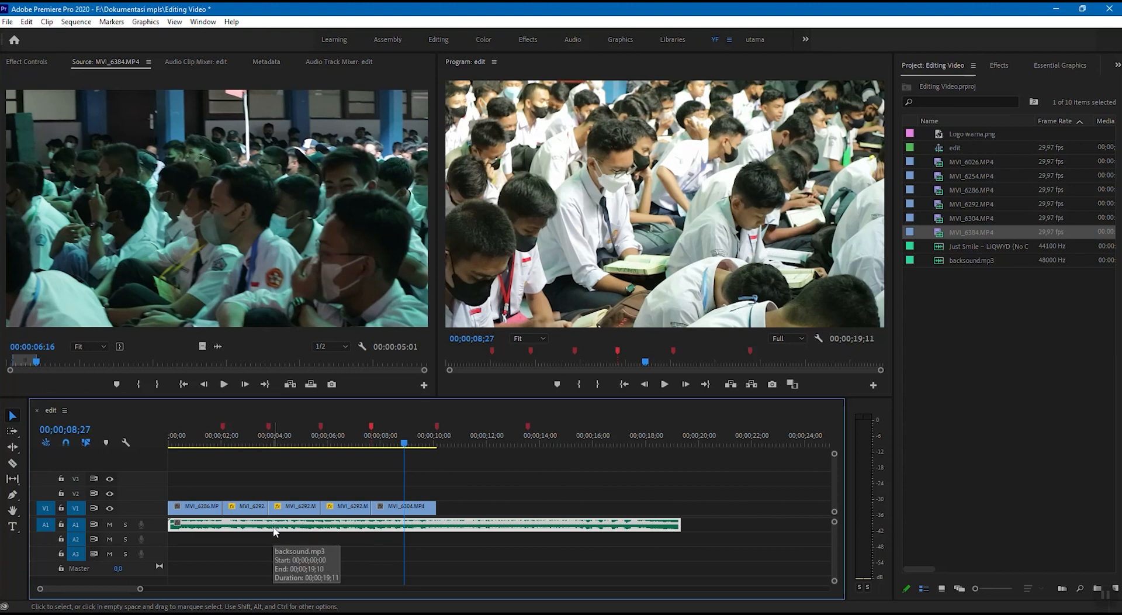
pyautogui.moveTo(273, 533)
pyautogui.mouseDown()
pyautogui.moveTo(291, 533)
pyautogui.moveTo(276, 543)
pyautogui.mouseUp()
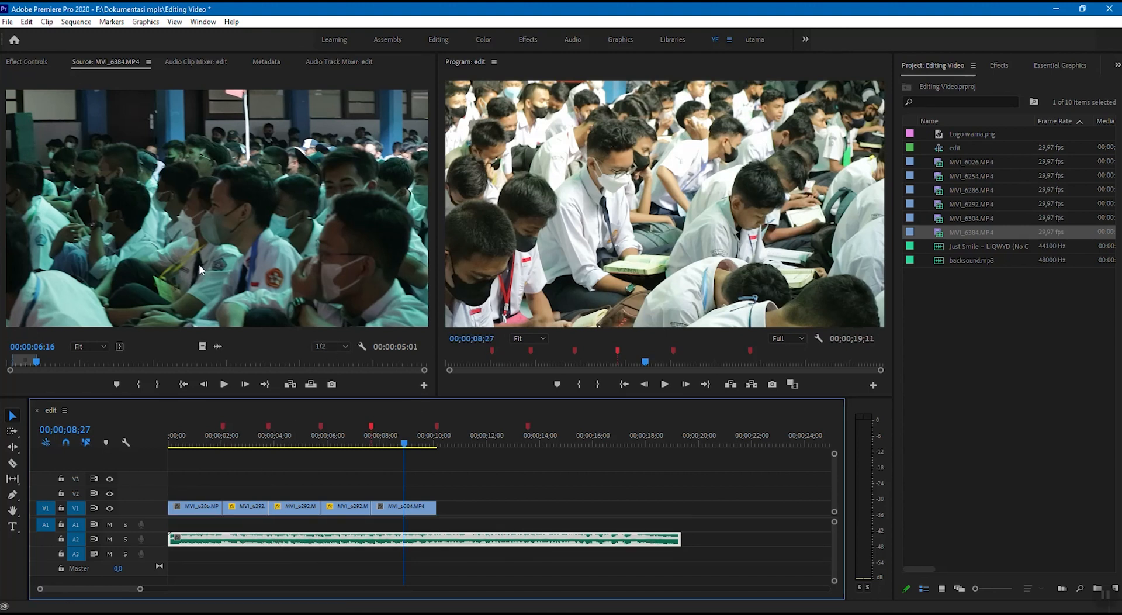
pyautogui.click(159, 343)
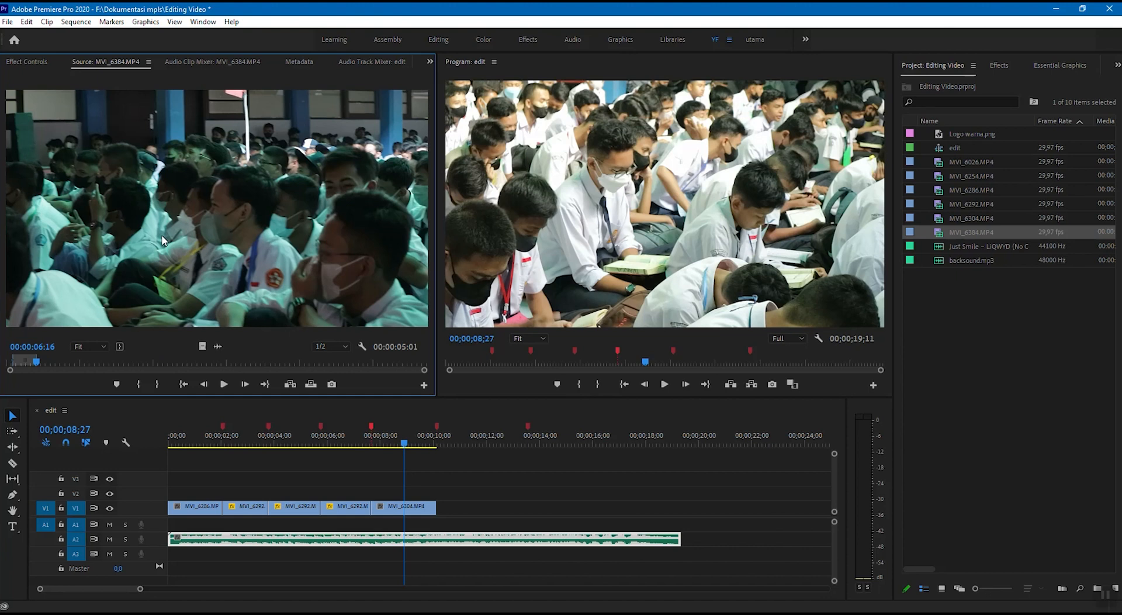
pyautogui.moveTo(406, 449); pyautogui.dragTo(443, 511)
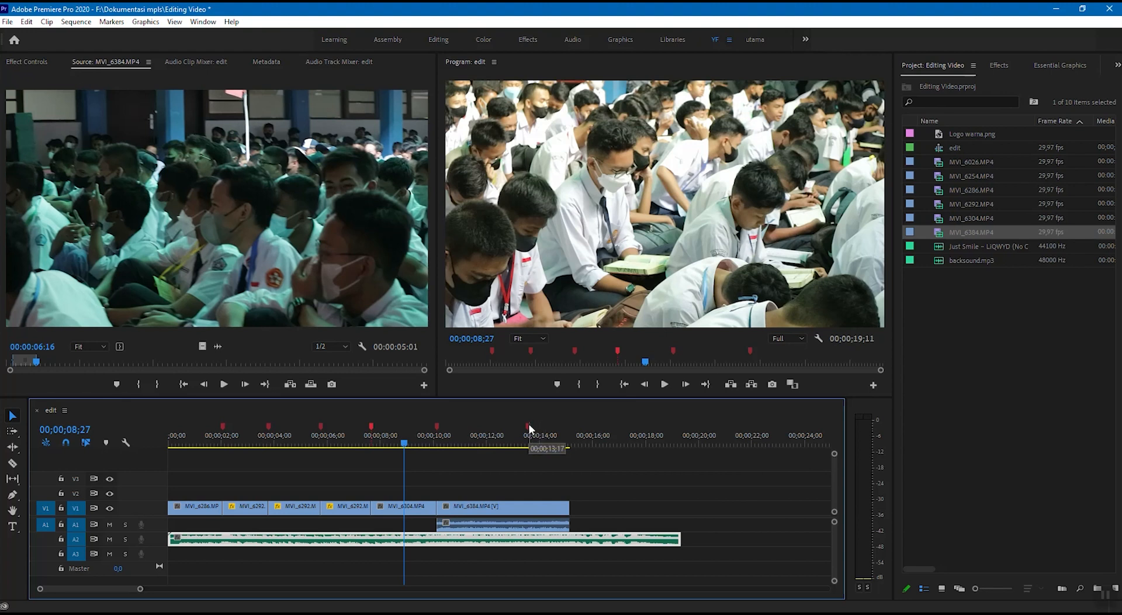
# Step: Trim the end of the MVI_6384.MP4 clip to the marker at 00;00;13;17 and play it back from 00;00;10;04
pyautogui.moveTo(564, 505); pyautogui.dragTo(526, 508)
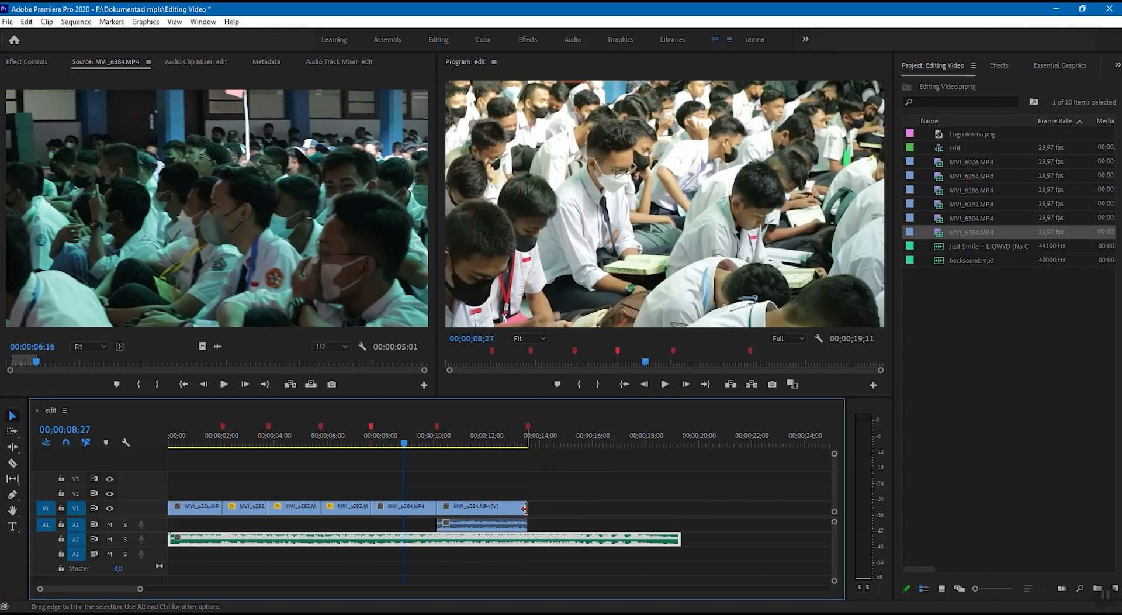
pyautogui.click(442, 446)
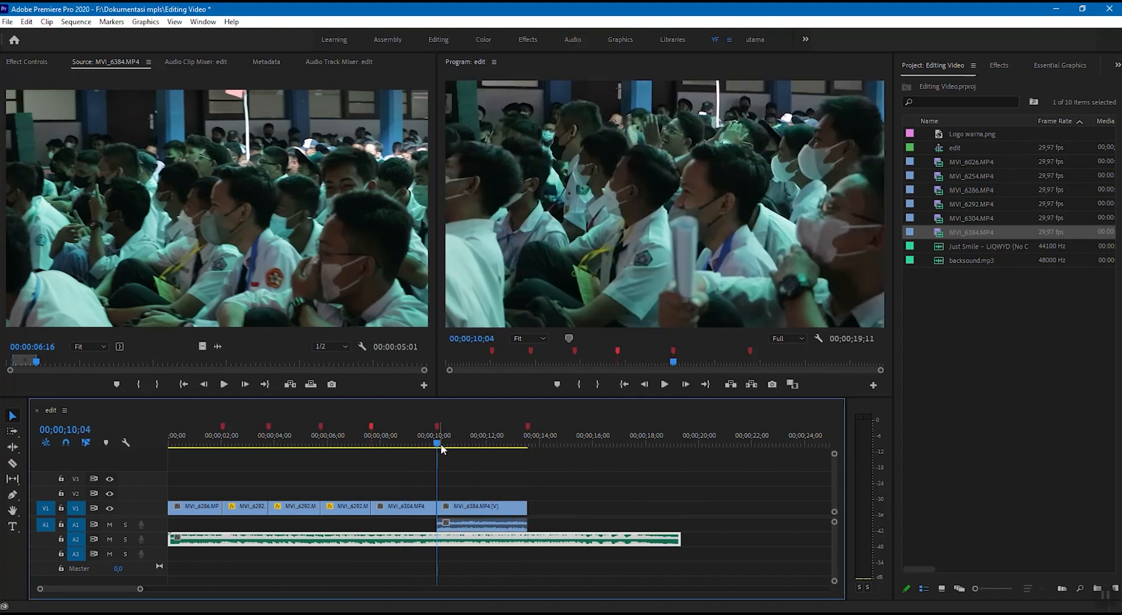
pyautogui.press('space')
pyautogui.press('space')
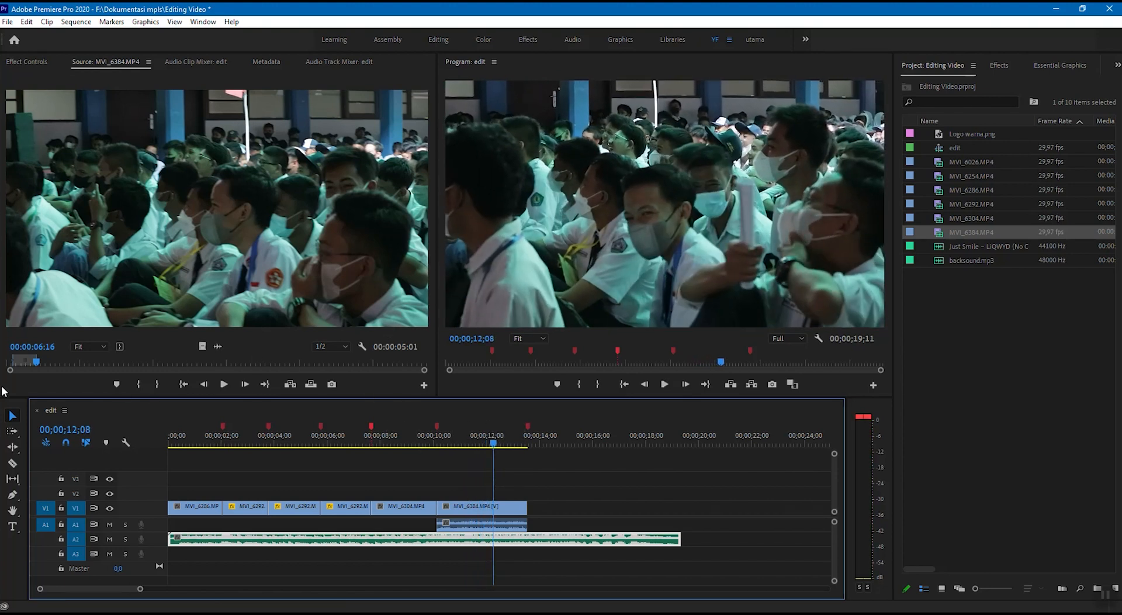
# Step: Mark a 00:00:04:00 range of MVI_6384.MP4 ending at 00:00:51:16 and place it with audio after the last V1 clip
pyautogui.moveTo(118, 361); pyautogui.dragTo(245, 366)
pyautogui.press('i')
pyautogui.press('o')
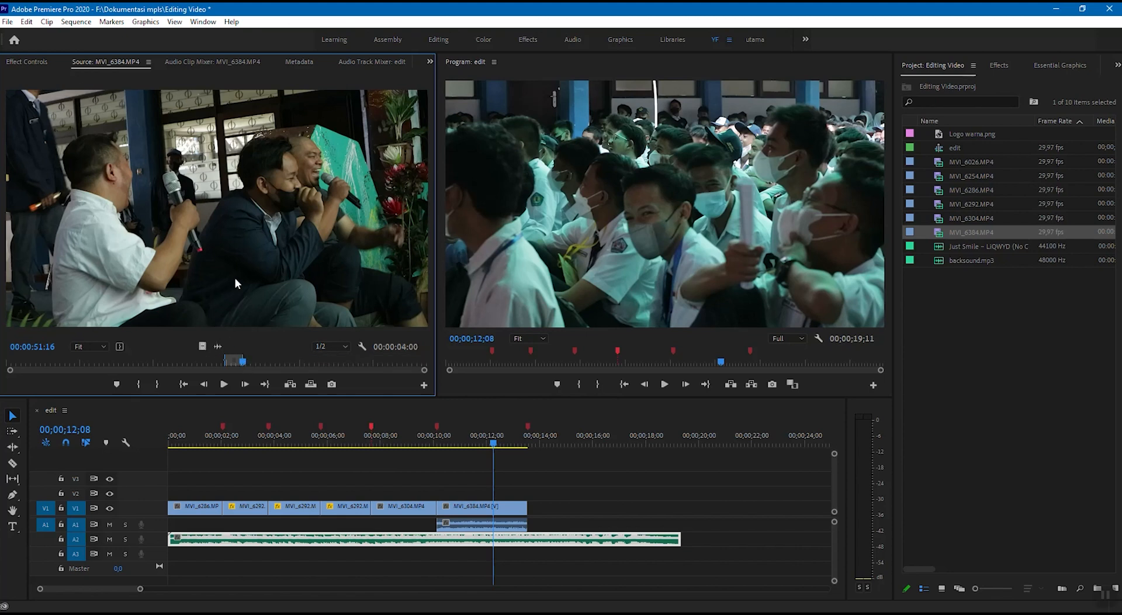
pyautogui.moveTo(232, 246); pyautogui.dragTo(537, 517)
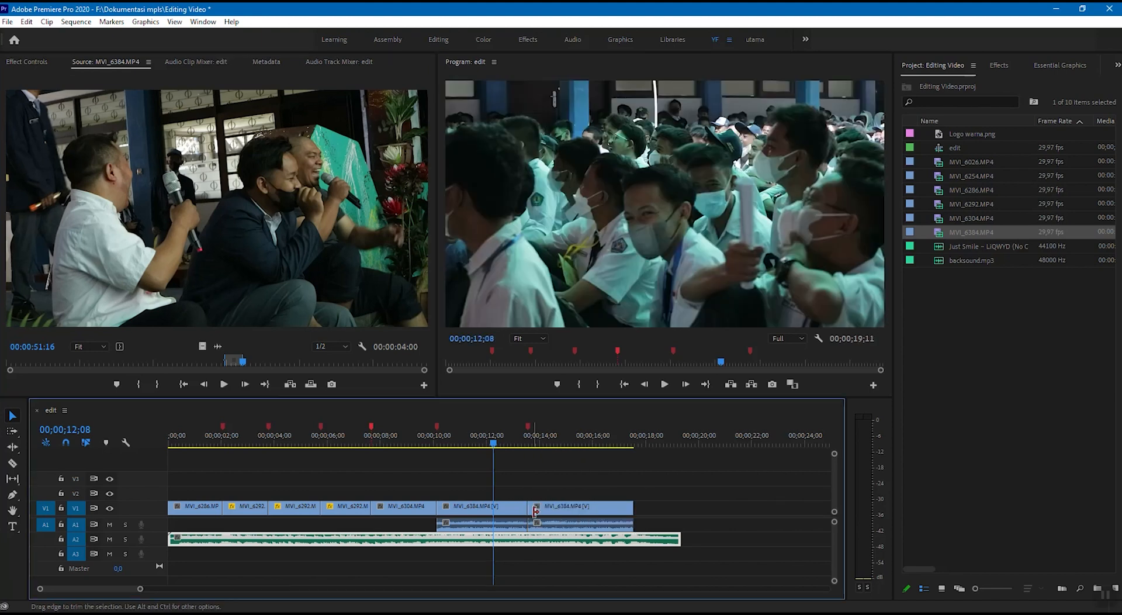
# Step: Move both MVI_6384.MP4 clips later on the timeline so that the second one ends together with backsound.mp3
pyautogui.click(613, 516)
pyautogui.click(487, 514)
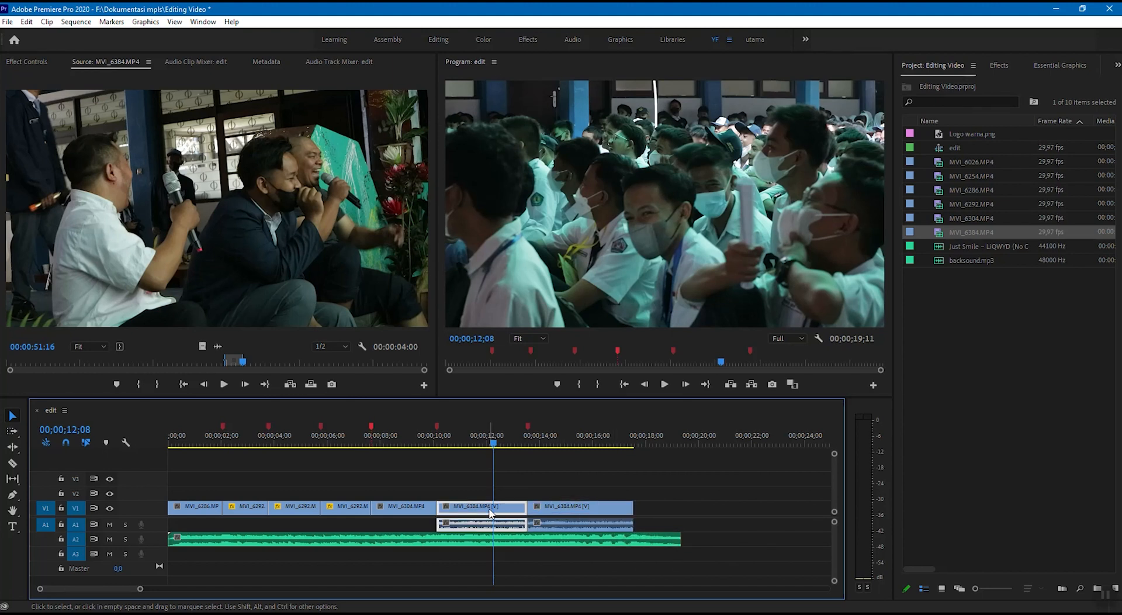
pyautogui.click(587, 509)
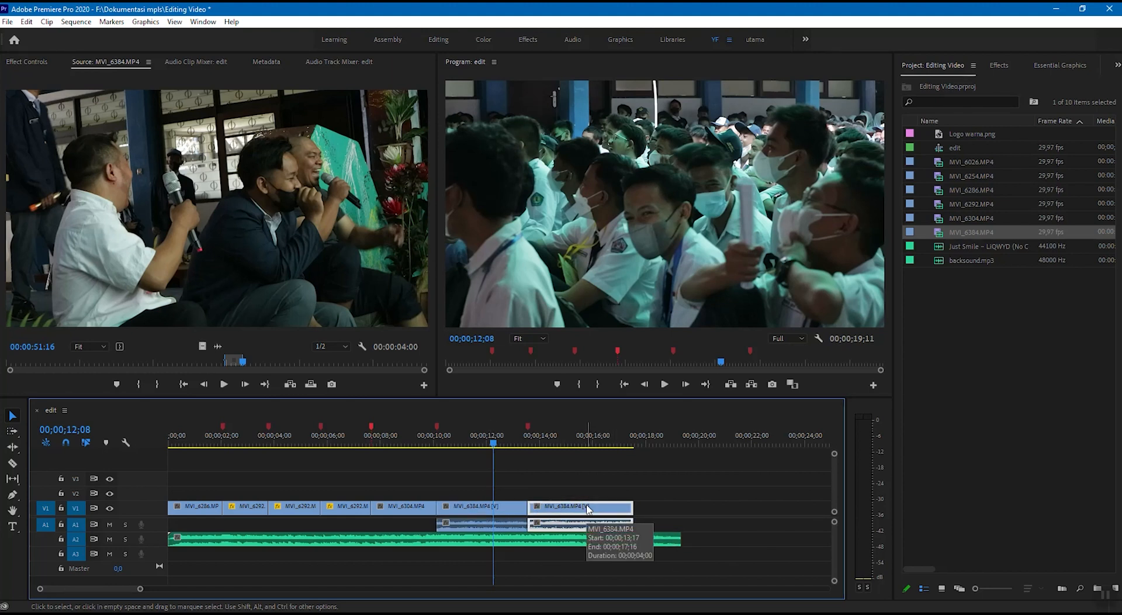
pyautogui.moveTo(586, 507)
pyautogui.mouseDown()
pyautogui.moveTo(609, 509)
pyautogui.moveTo(585, 508)
pyautogui.mouseUp()
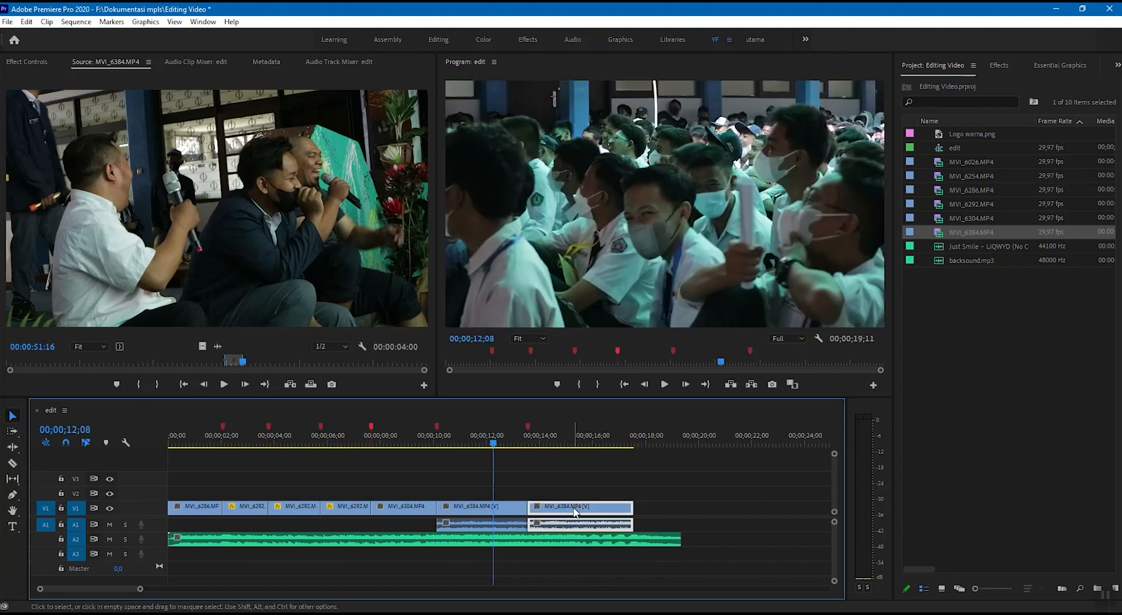
pyautogui.click(494, 508)
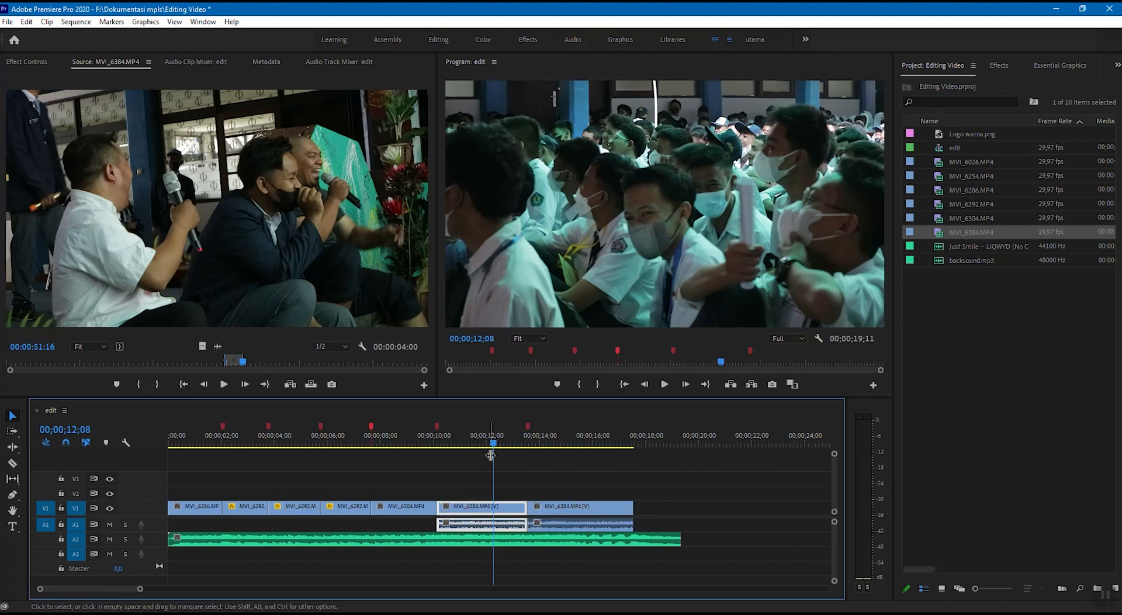
pyautogui.moveTo(508, 494); pyautogui.dragTo(598, 514)
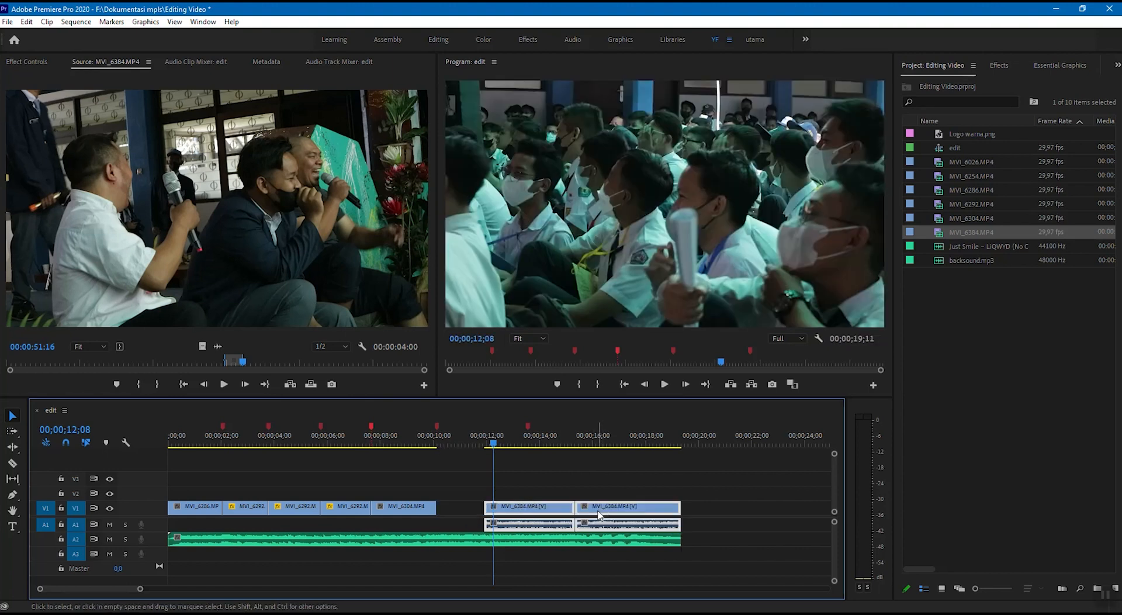
# Step: Play back the gap after the MVI_6304.MP4 clip and add a chapter marker on the beat at 00;00;11;19
pyautogui.click(405, 439)
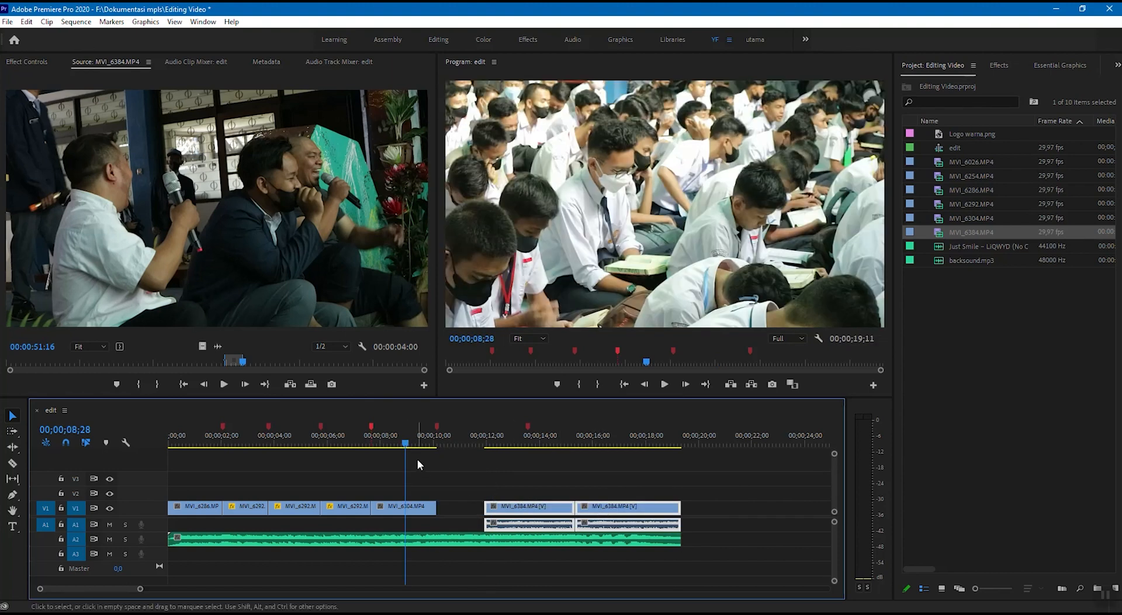
pyautogui.press('space')
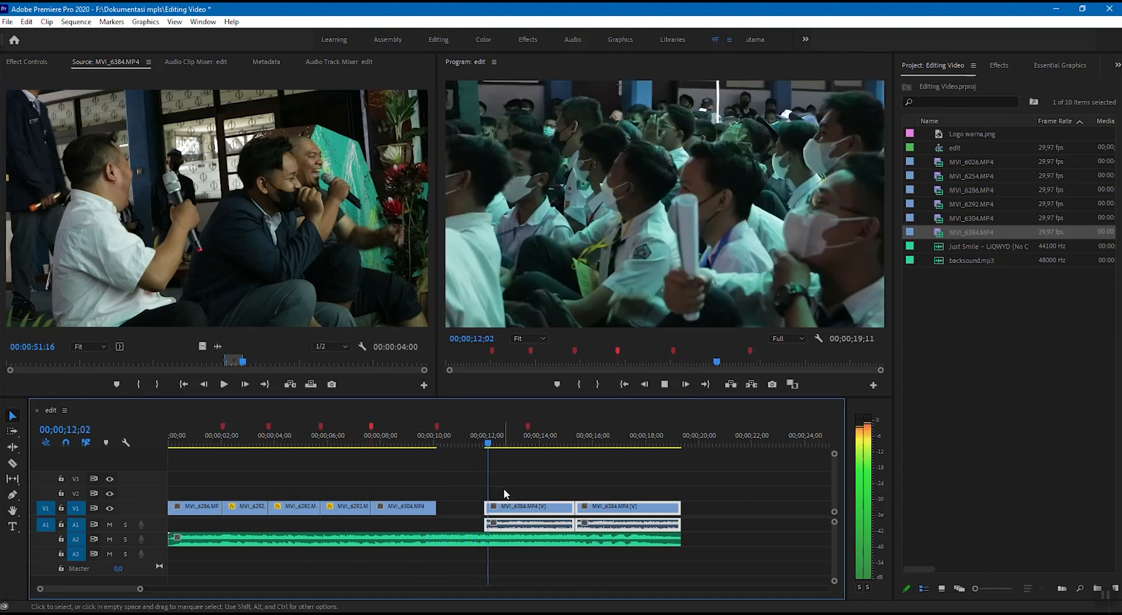
pyautogui.press('space')
pyautogui.moveTo(501, 444); pyautogui.dragTo(415, 445)
pyautogui.press('space')
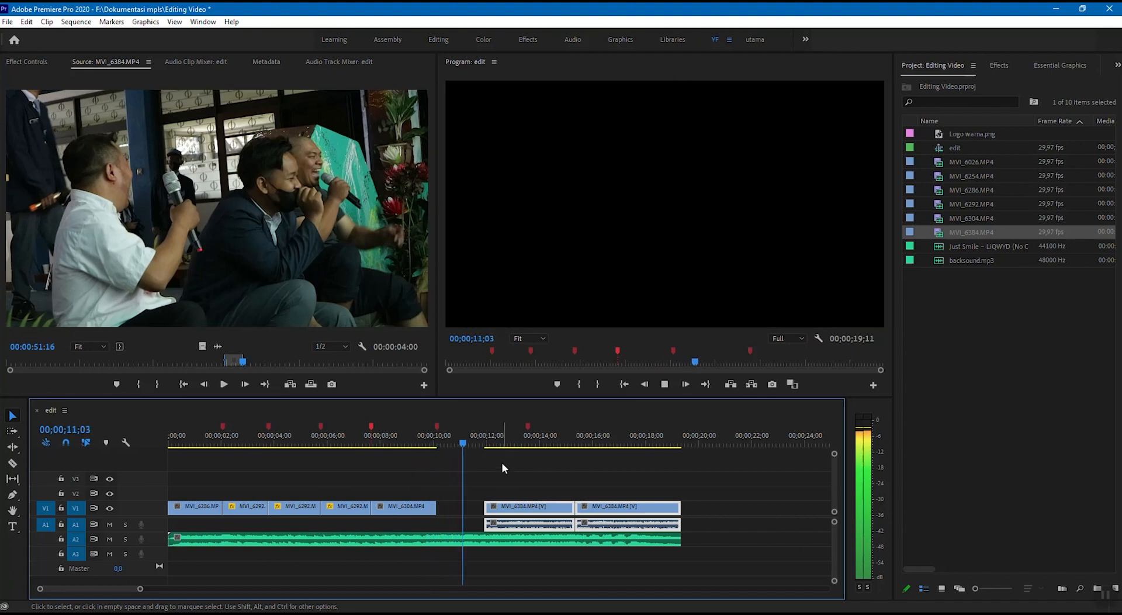
pyautogui.press('space')
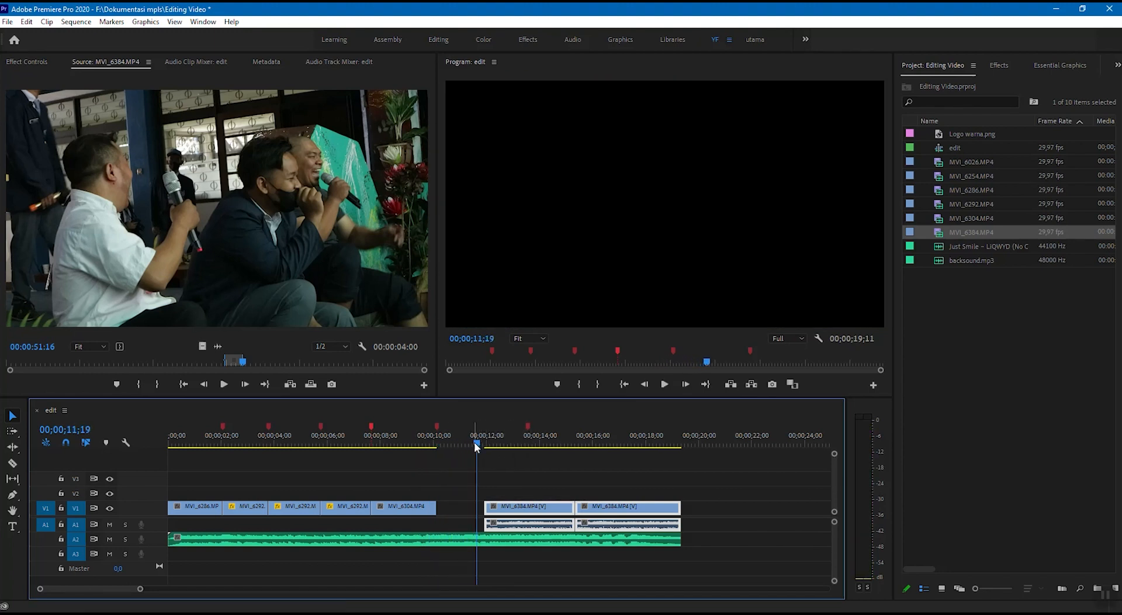
pyautogui.rightClick(476, 442)
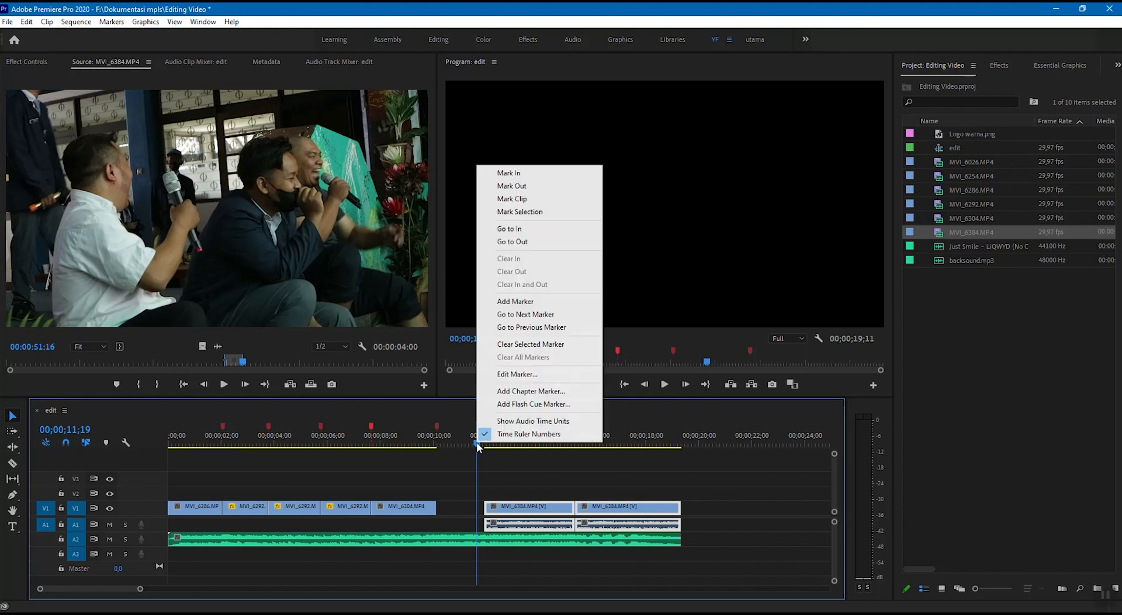
pyautogui.click(513, 391)
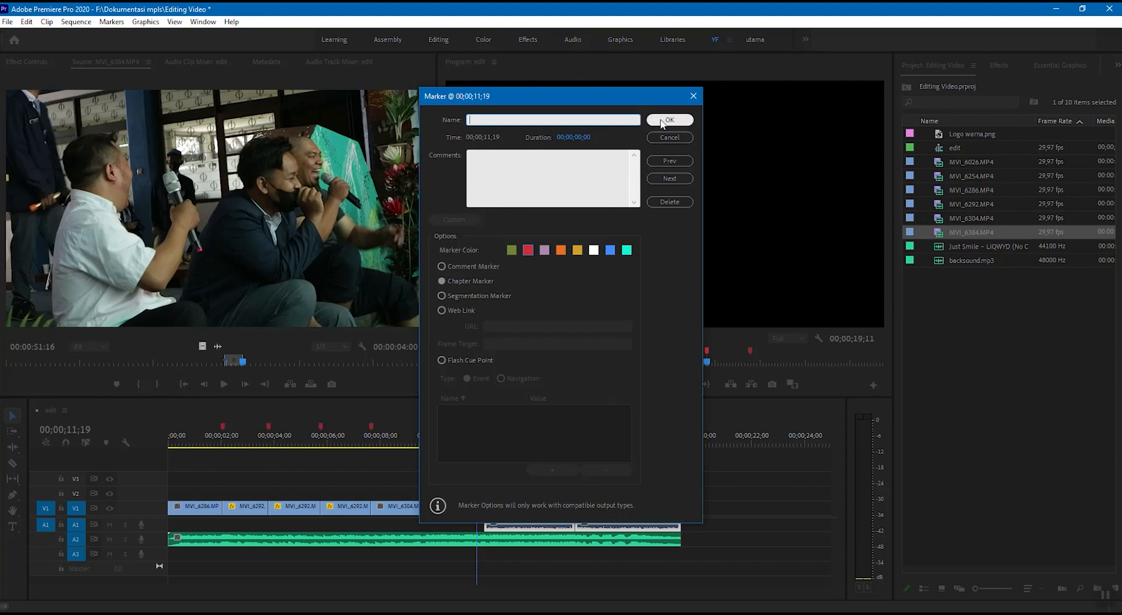
pyautogui.click(661, 119)
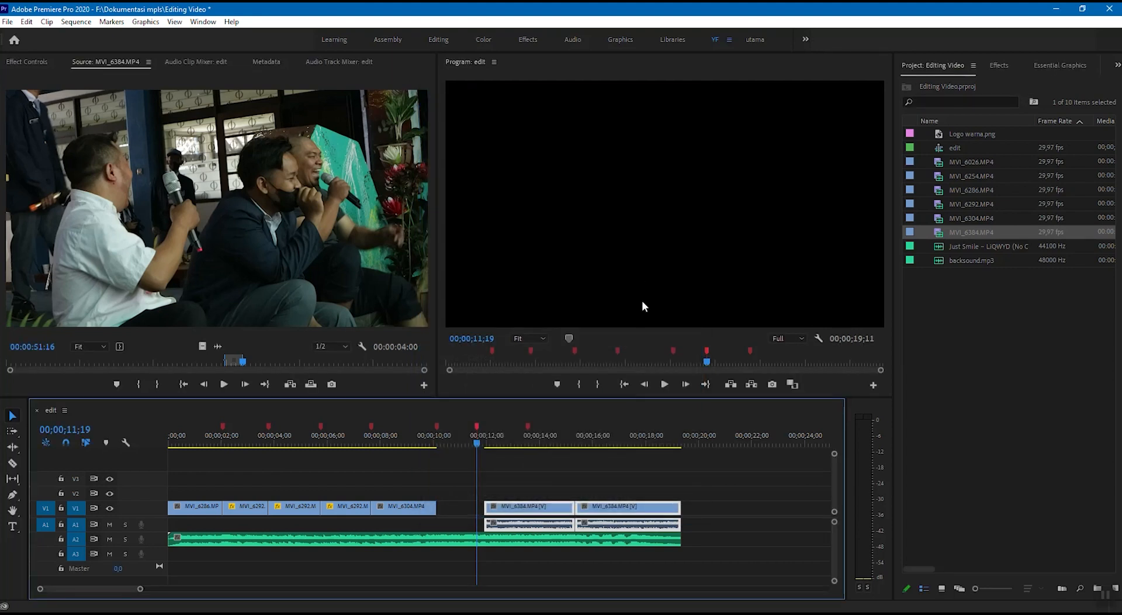
# Step: Mark the MVI_6254.MP4 range from 00:00:18:09 to 00:00:20:00 and place its video only directly after MVI_6304.MP4 on V1
pyautogui.doubleClick(939, 177)
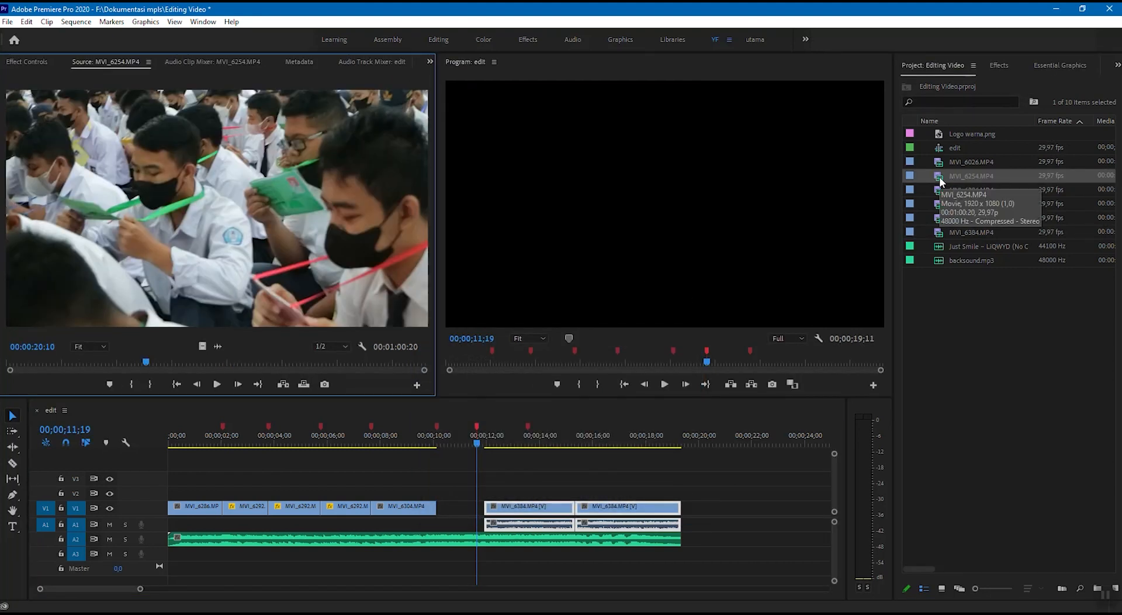
pyautogui.moveTo(138, 362)
pyautogui.mouseDown()
pyautogui.moveTo(110, 366)
pyautogui.moveTo(132, 367)
pyautogui.mouseUp()
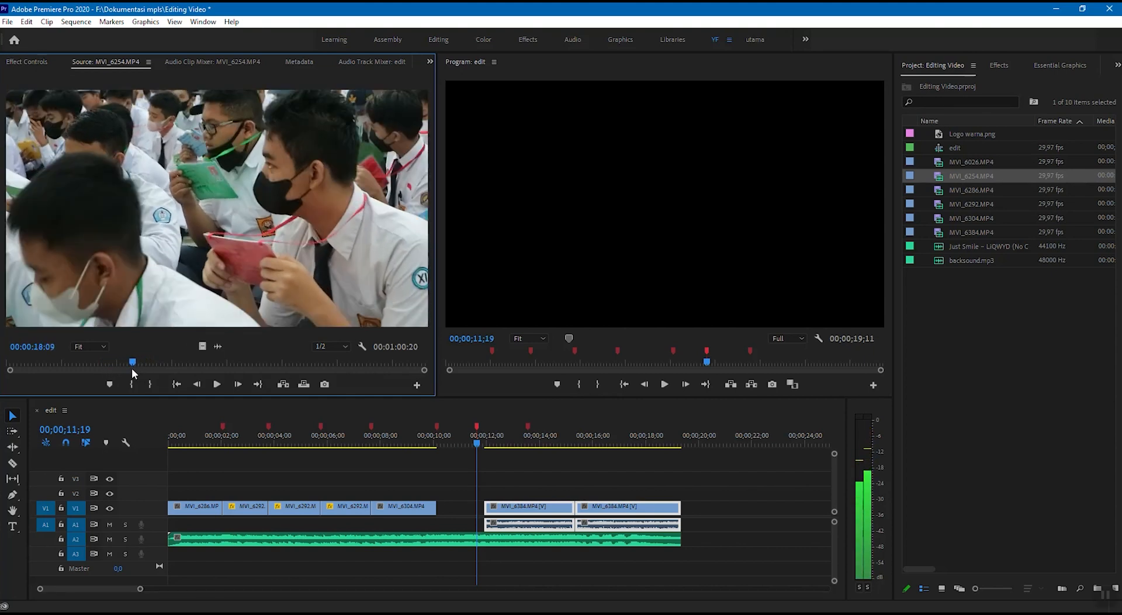
pyautogui.press('i')
pyautogui.moveTo(131, 361); pyautogui.dragTo(143, 360)
pyautogui.press('o')
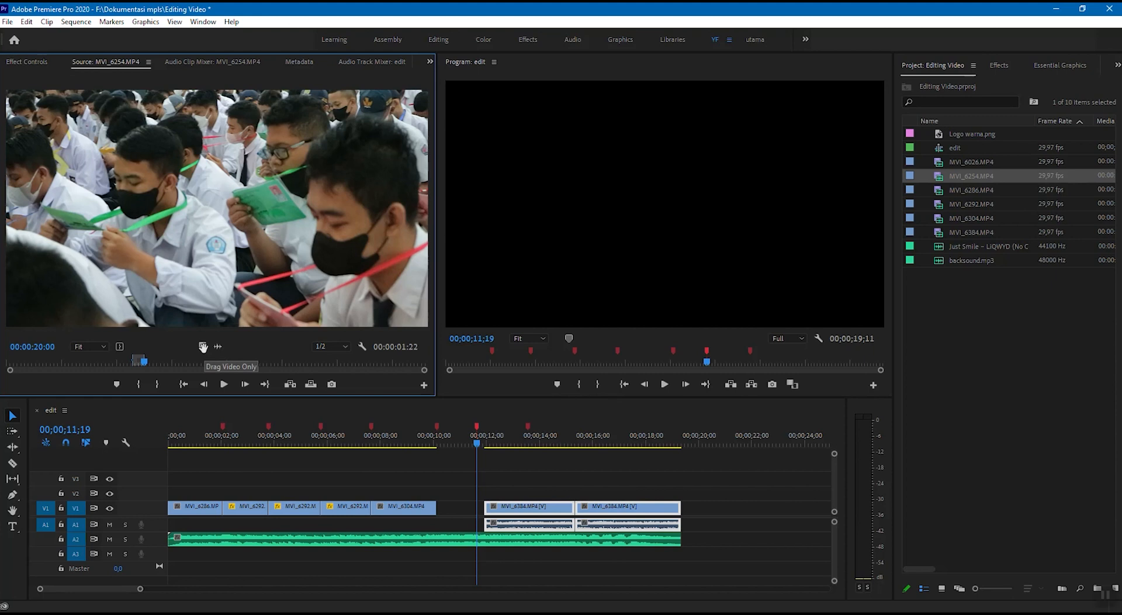
pyautogui.moveTo(353, 436); pyautogui.dragTo(442, 507)
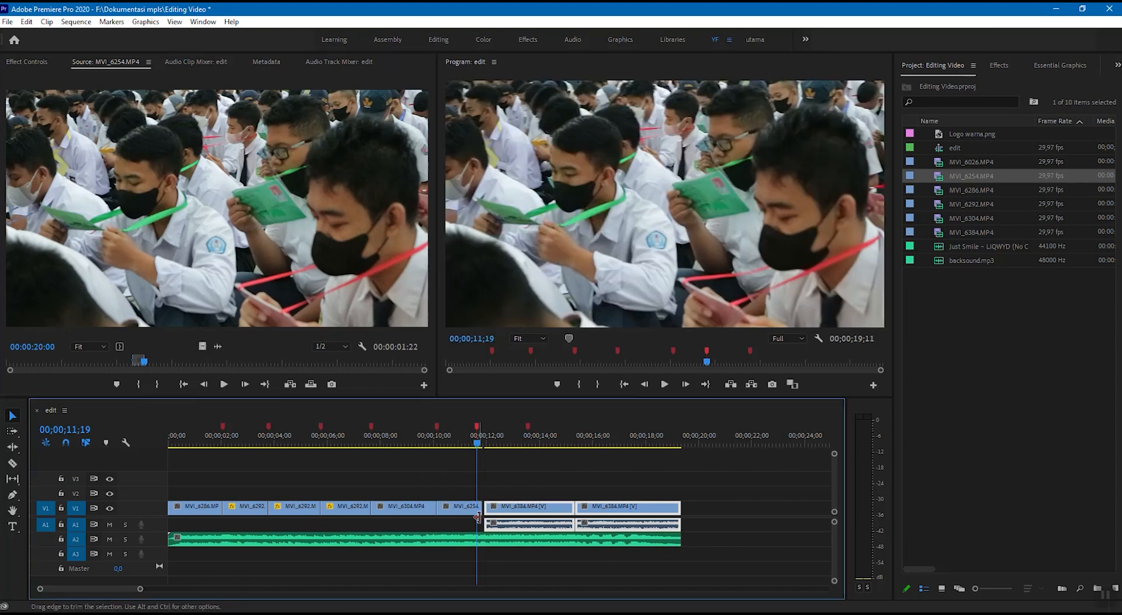
# Step: Trim the end of the MVI_6254.MP4 clip to the marker at 00;00;11;19
pyautogui.press('=')
pyautogui.press('=')
pyautogui.press('=')
pyautogui.click(476, 511)
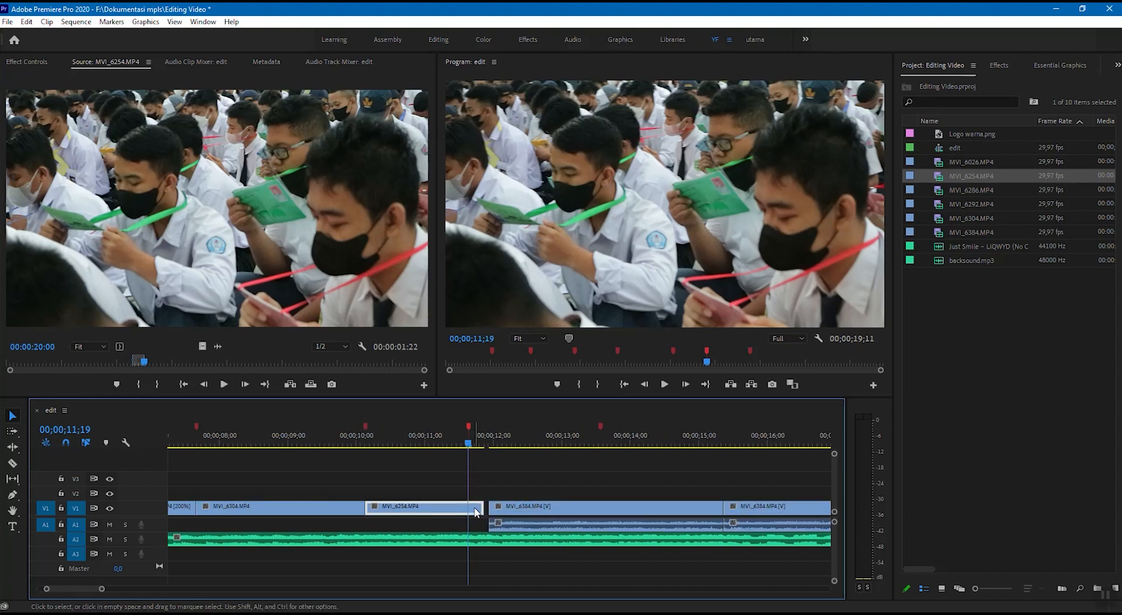
pyautogui.moveTo(482, 507); pyautogui.dragTo(466, 508)
# Step: Move both MVI_6384.MP4 clips earlier so that the first one starts at the marker at 00;00;11;19
pyautogui.press('-')
pyautogui.press('-')
pyautogui.click(530, 508)
pyautogui.keyDown('shift'); pyautogui.click(664, 509); pyautogui.keyUp('shift')
pyautogui.moveTo(663, 513); pyautogui.dragTo(651, 513)
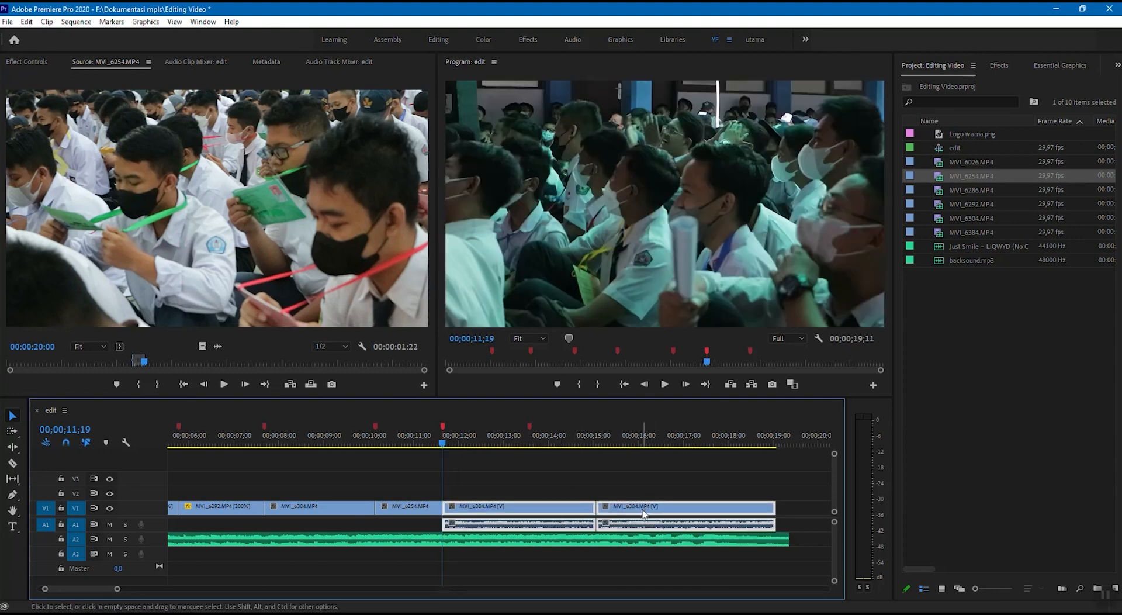
pyautogui.click(584, 484)
# Step: Play back from 00;00;11;19 and move the second MVI_6384.MP4 clip later so it ends together with backsound.mp3
pyautogui.click(550, 512)
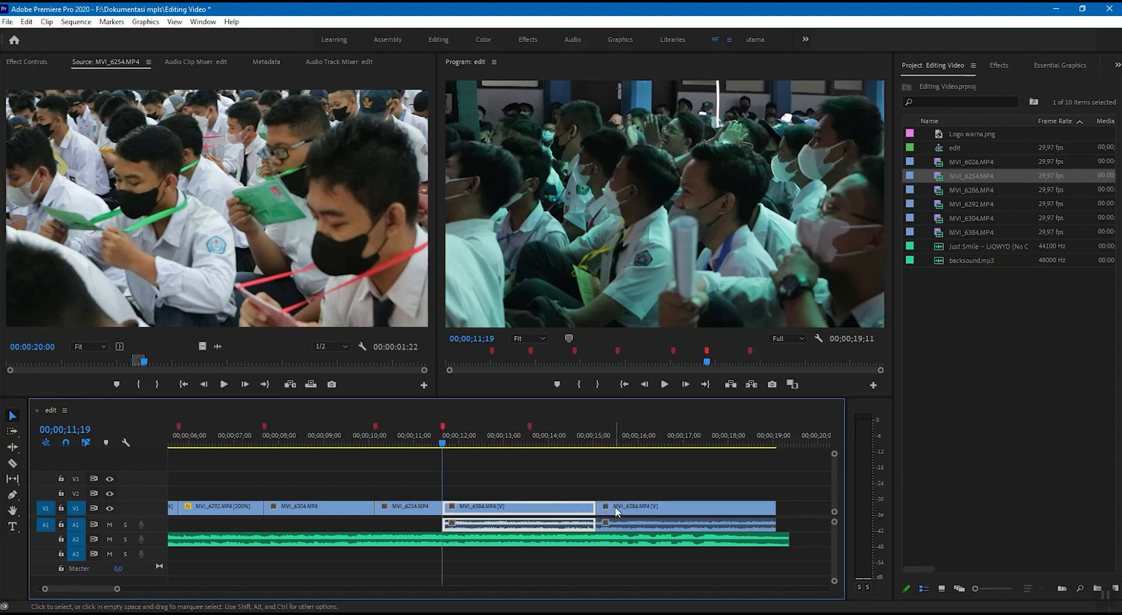
pyautogui.press('space')
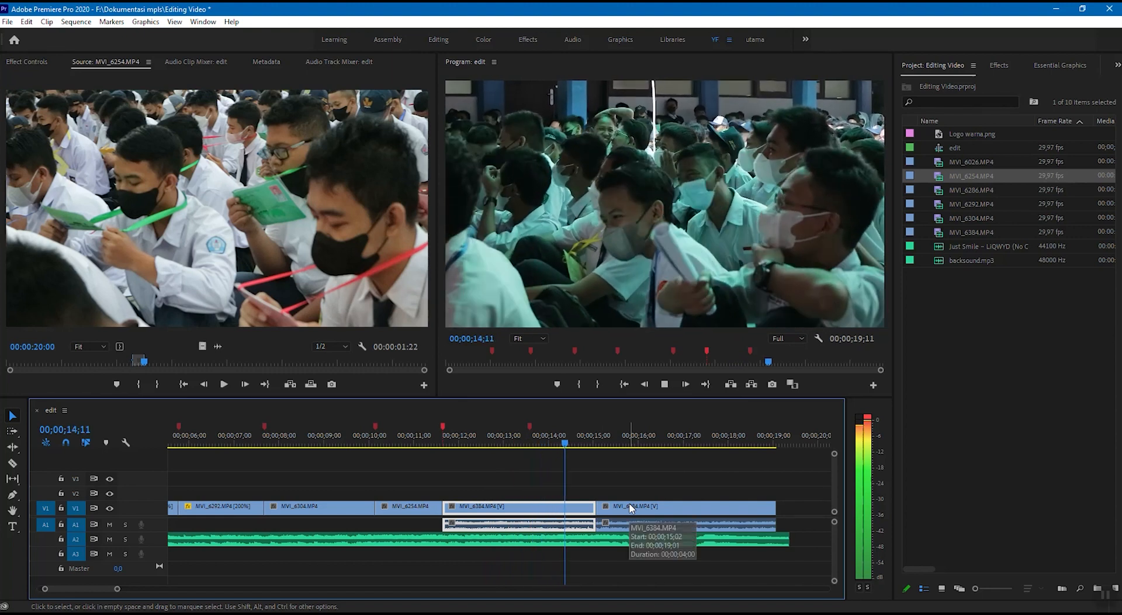
pyautogui.press('space')
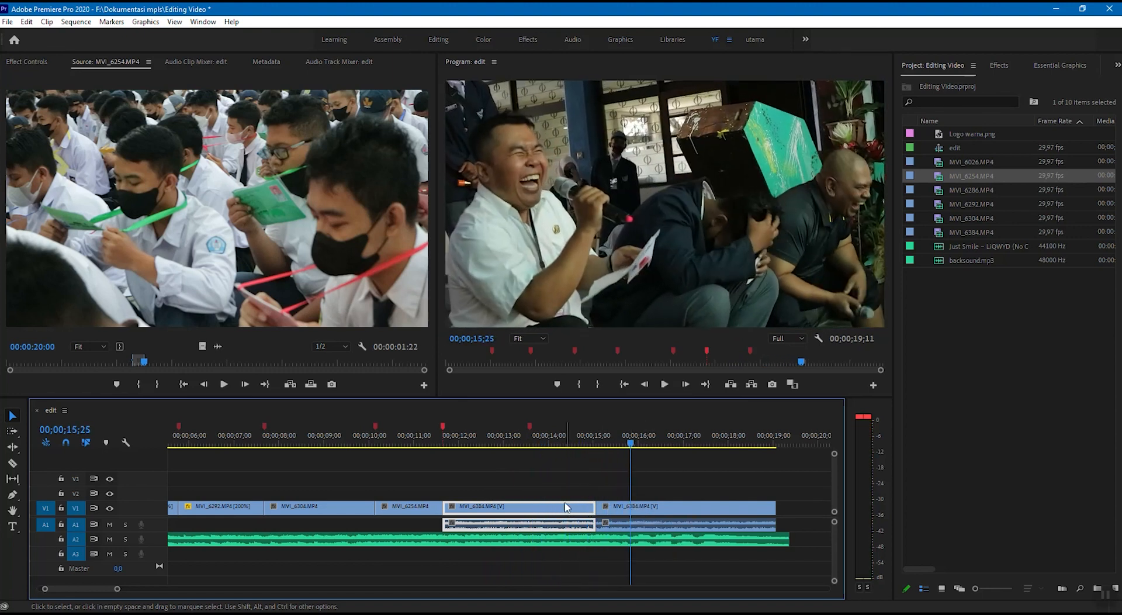
pyautogui.click(552, 441)
pyautogui.click(535, 441)
pyautogui.moveTo(630, 513); pyautogui.dragTo(704, 511)
# Step: Play back the transition between the MVI_6384.MP4 clips and extend the first one's end to 00;00;15;11, closing the gap
pyautogui.click(529, 443)
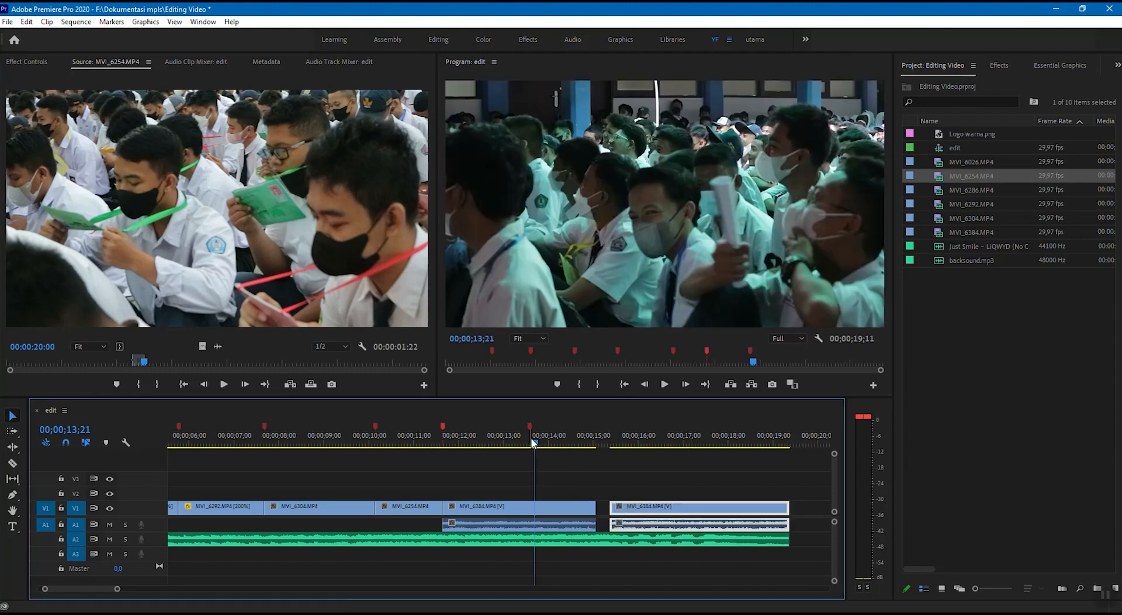
pyautogui.press('space')
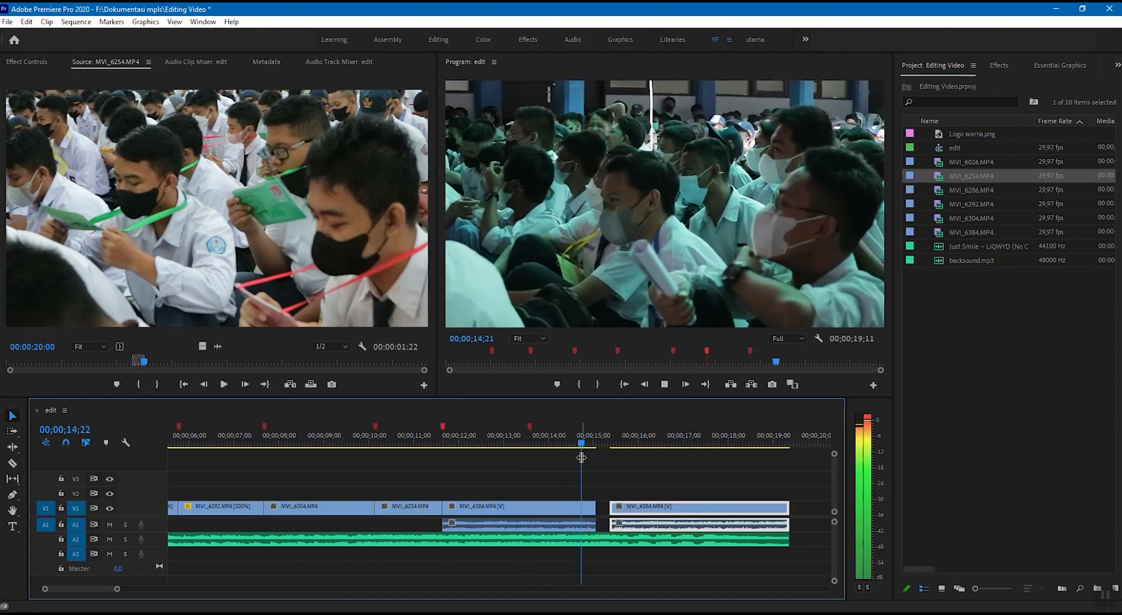
pyautogui.press('space')
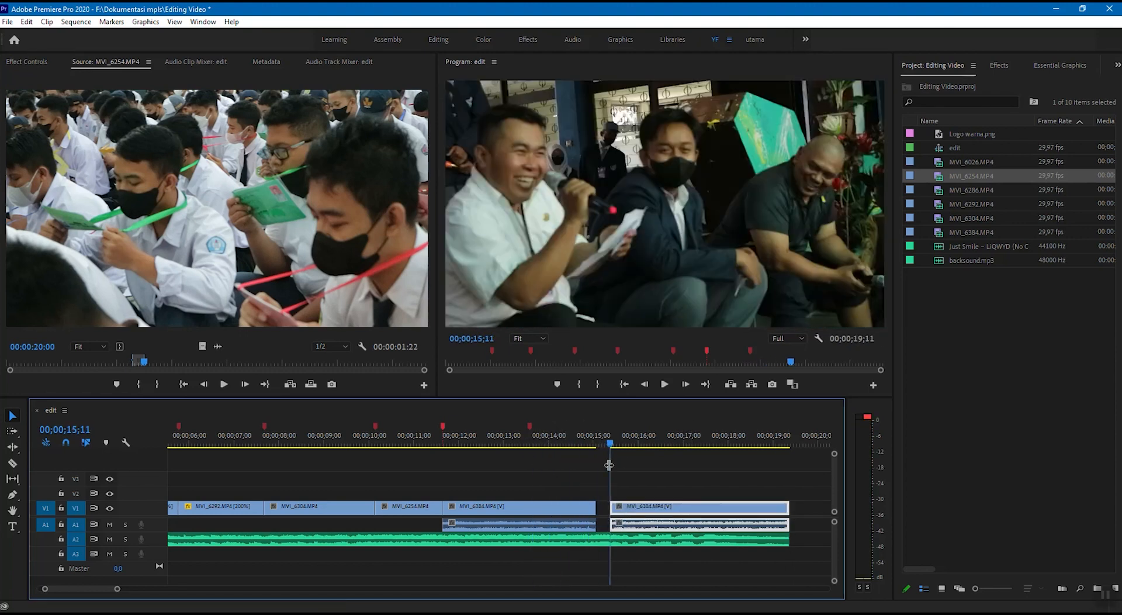
pyautogui.click(592, 508)
pyautogui.moveTo(591, 508); pyautogui.dragTo(608, 508)
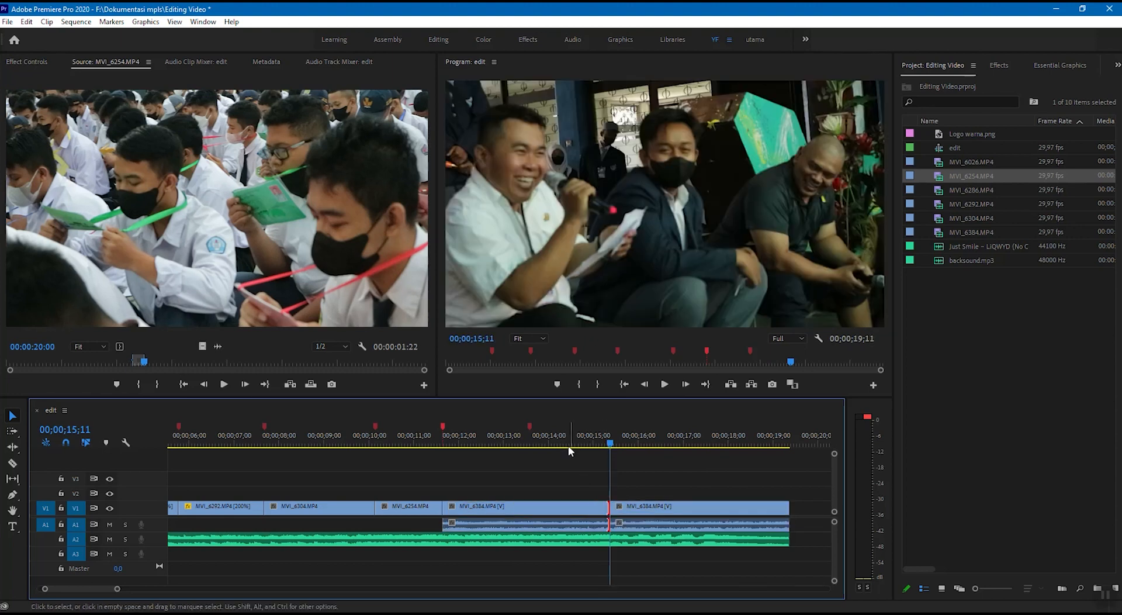
# Step: Play the opening of the sequence from 00;00;00;00 and view the whole clip arrangement
pyautogui.click(562, 444)
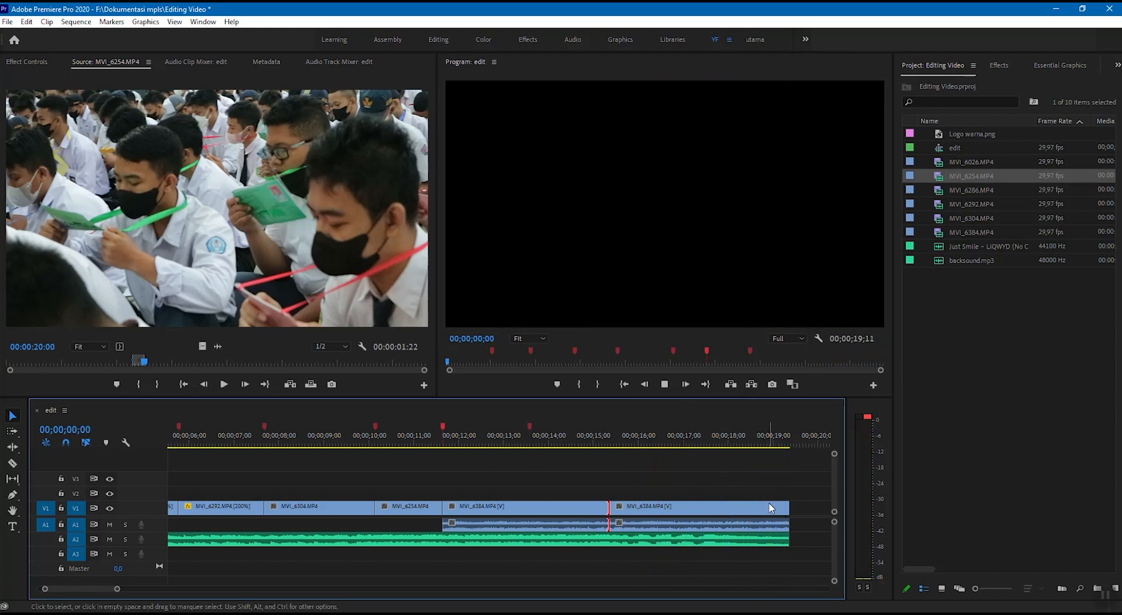
pyautogui.press('space')
pyautogui.scroll(-1, 556, 549)
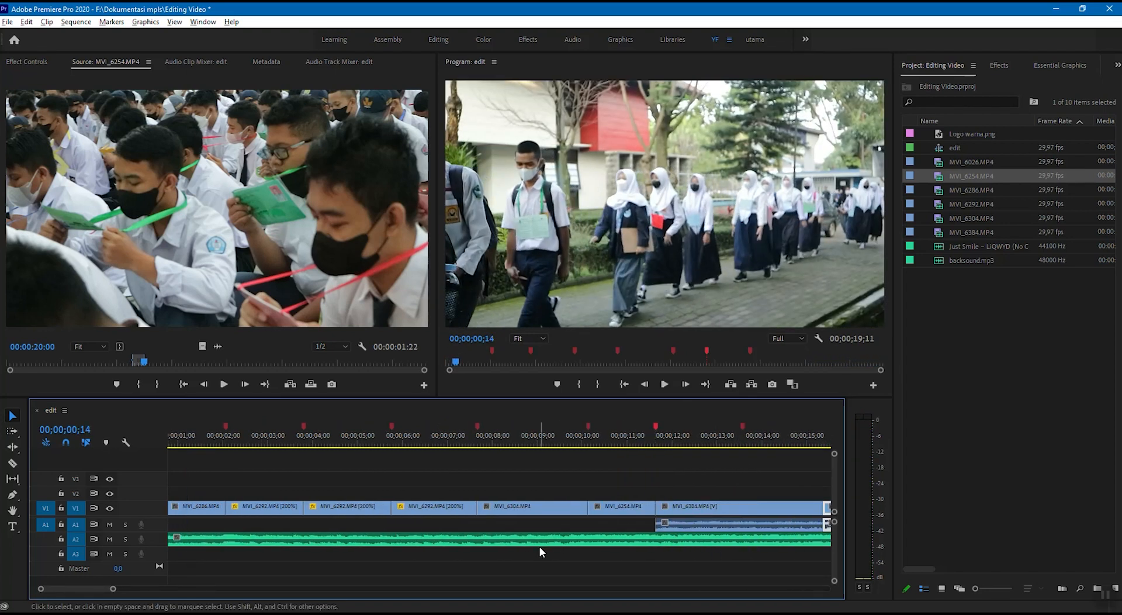
pyautogui.scroll(-5, 540, 548)
pyautogui.scroll(1, 383, 554)
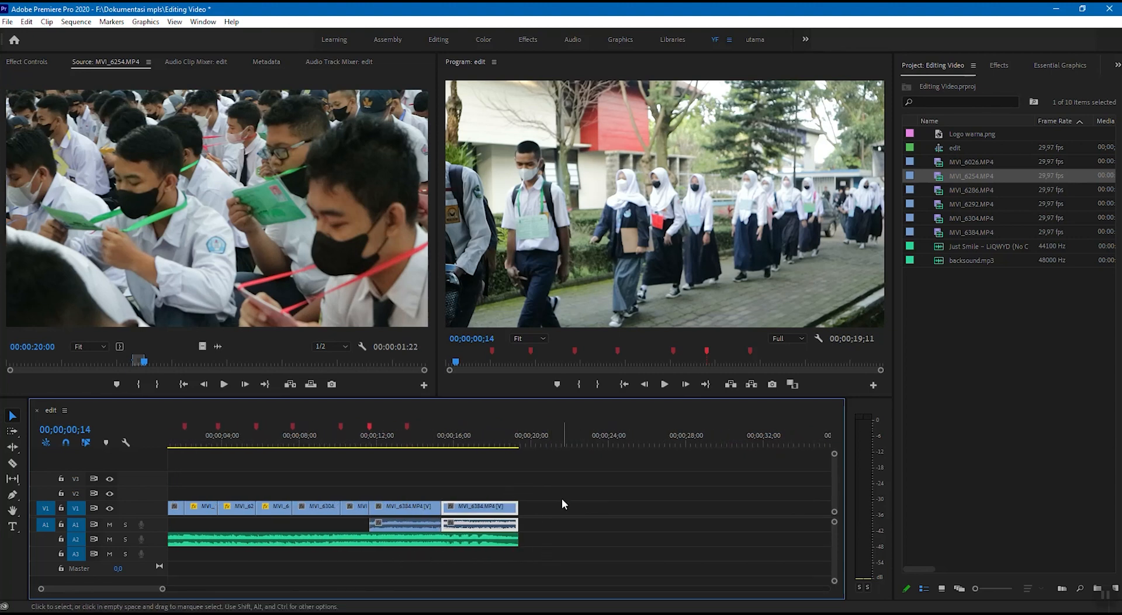
# Step: Examine and play back the last second of the final MVI_6384.MP4 clip against the end of backsound.mp3
pyautogui.click(501, 439)
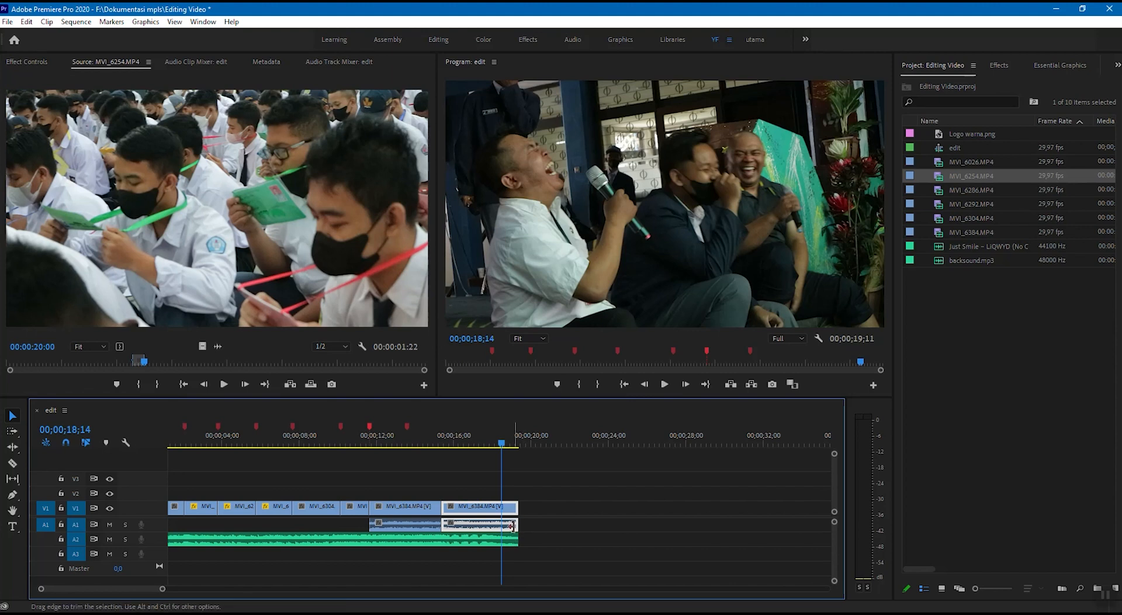
pyautogui.scroll(1, 513, 531)
pyautogui.scroll(4, 545, 525)
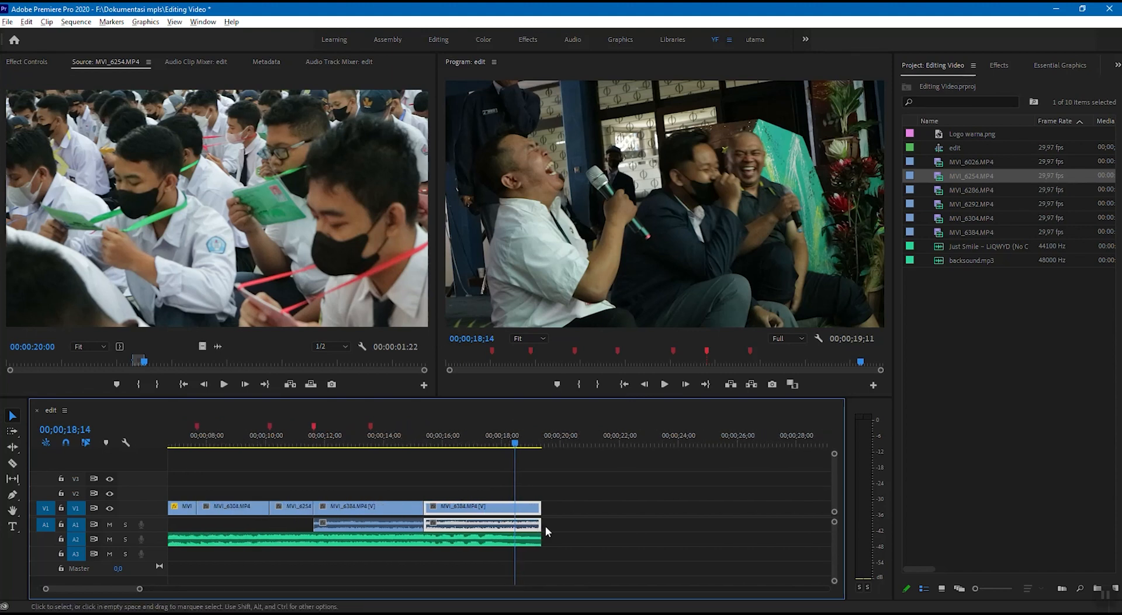
pyautogui.moveTo(501, 435); pyautogui.dragTo(489, 436)
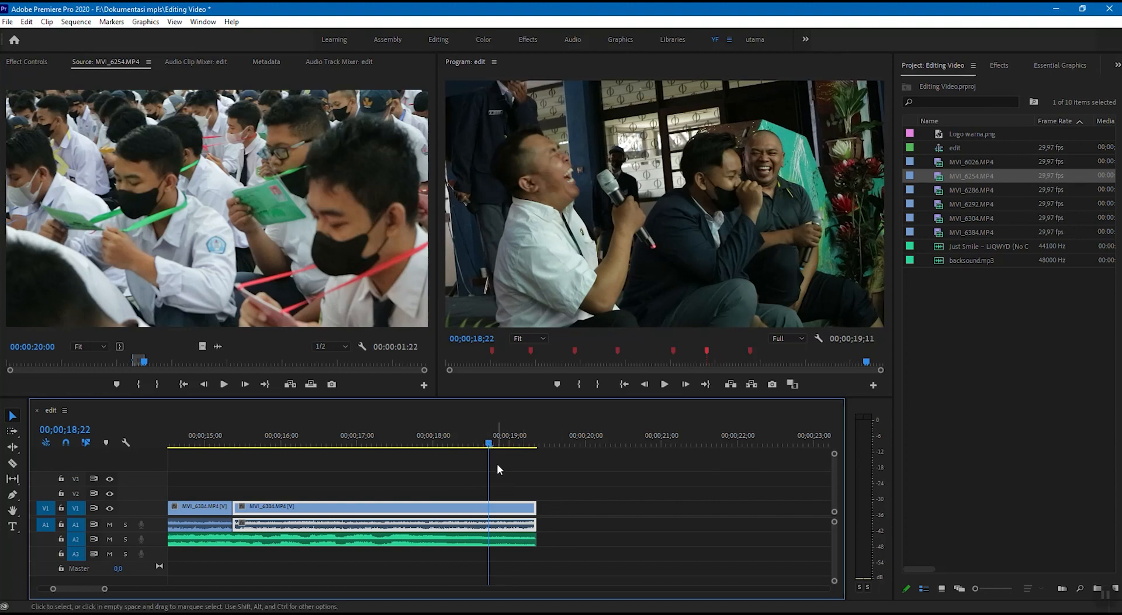
pyautogui.press('space')
pyautogui.press('space')
pyautogui.click(533, 443)
pyautogui.press('space')
pyautogui.press('space')
pyautogui.scroll(-5, 487, 508)
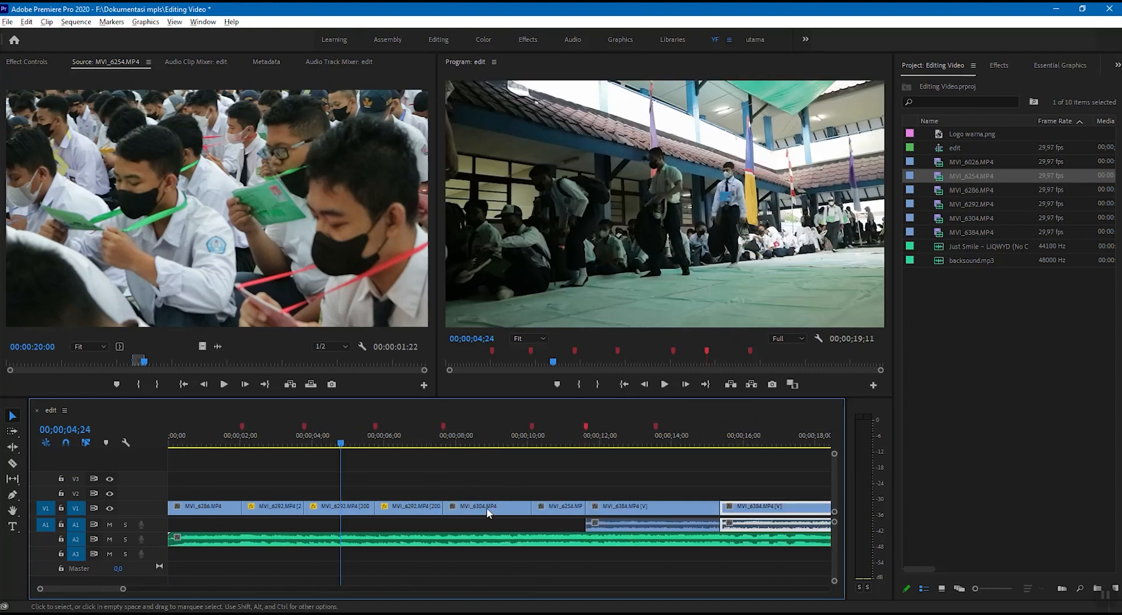
pyautogui.click(565, 443)
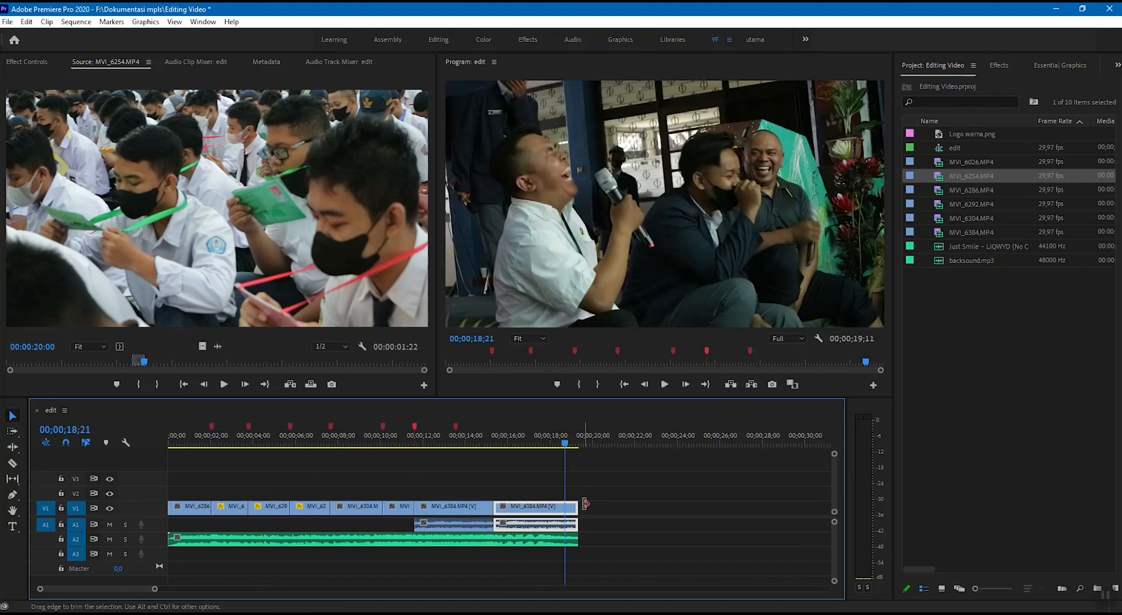
pyautogui.scroll(4, 584, 520)
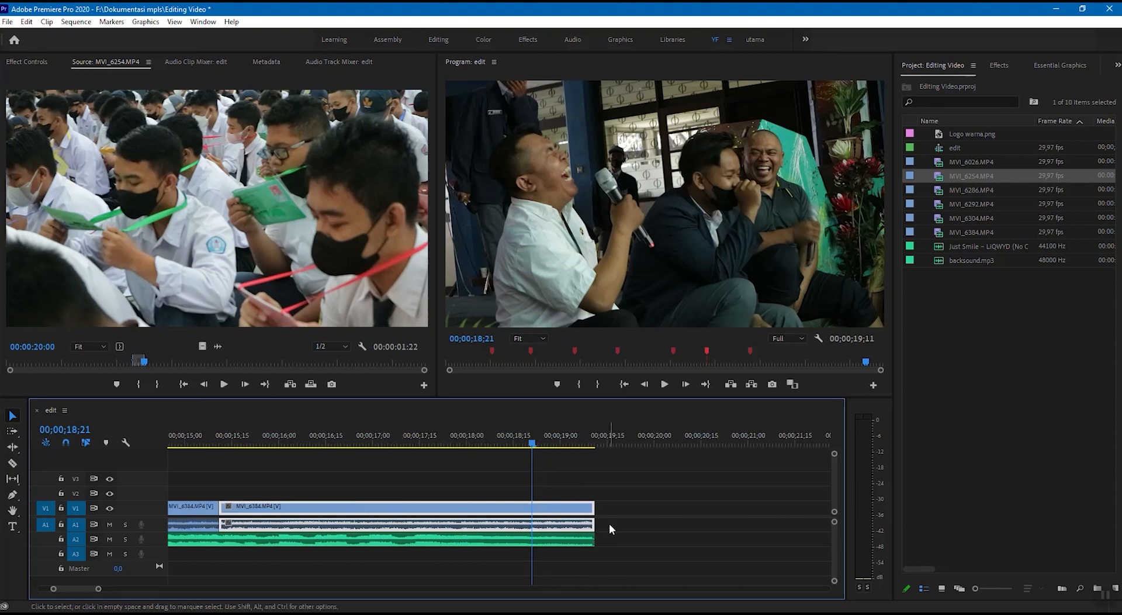
pyautogui.click(557, 443)
pyautogui.moveTo(558, 442); pyautogui.dragTo(549, 443)
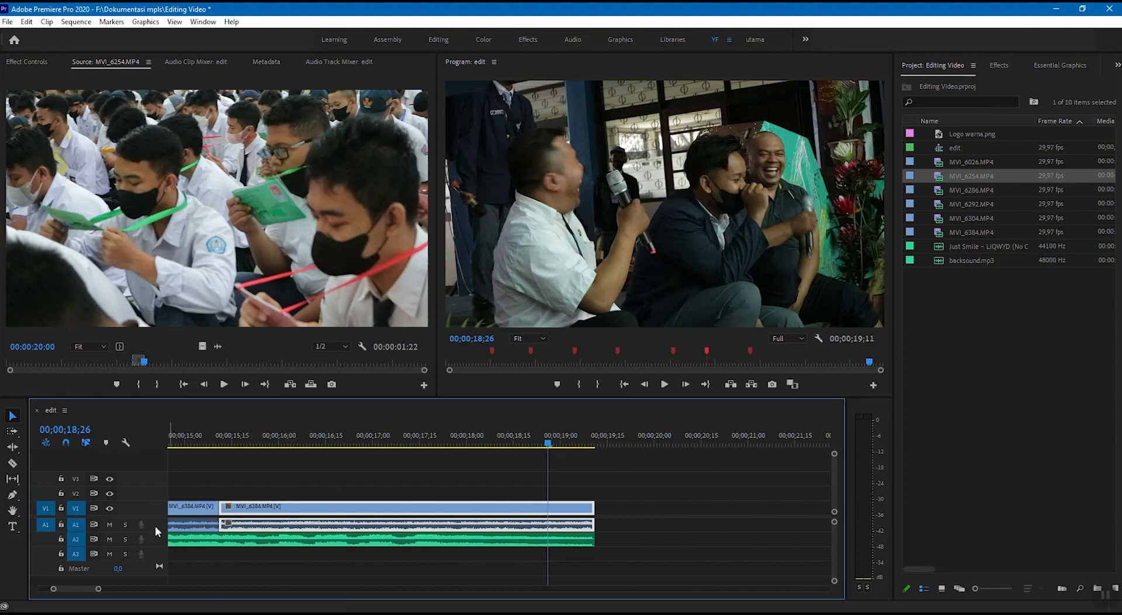
# Step: Add volume keyframes to the final MVI_6384.MP4 clip's audio at 00;00;19;00 and near its end, lowering the last one to create a fade-out
pyautogui.scroll(4, 156, 527)
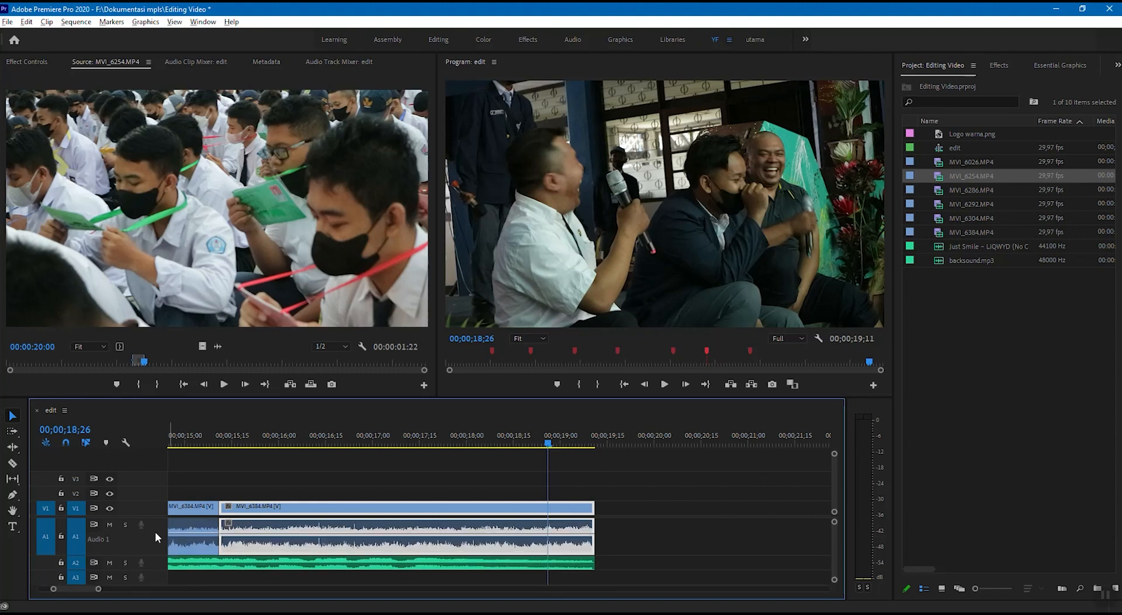
pyautogui.scroll(2, 155, 531)
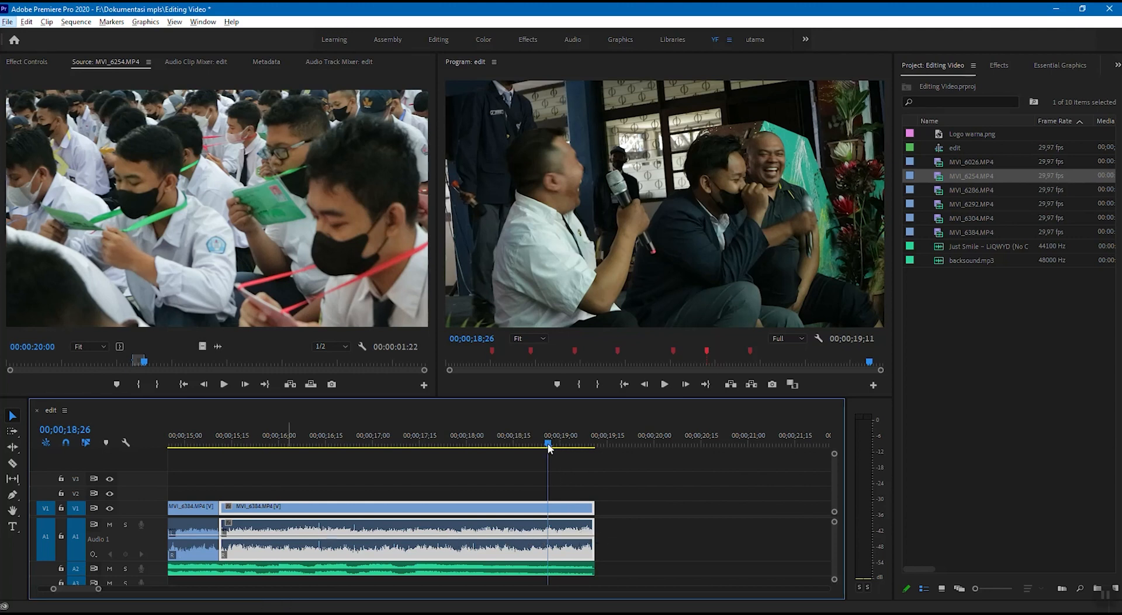
pyautogui.moveTo(548, 444); pyautogui.dragTo(564, 444)
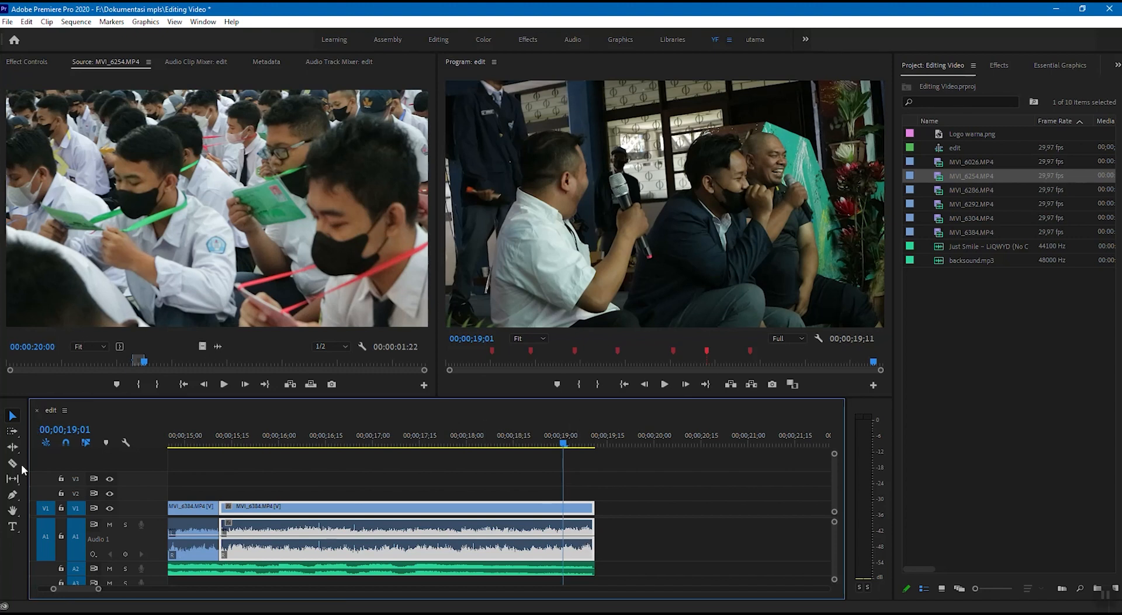
pyautogui.click(14, 497)
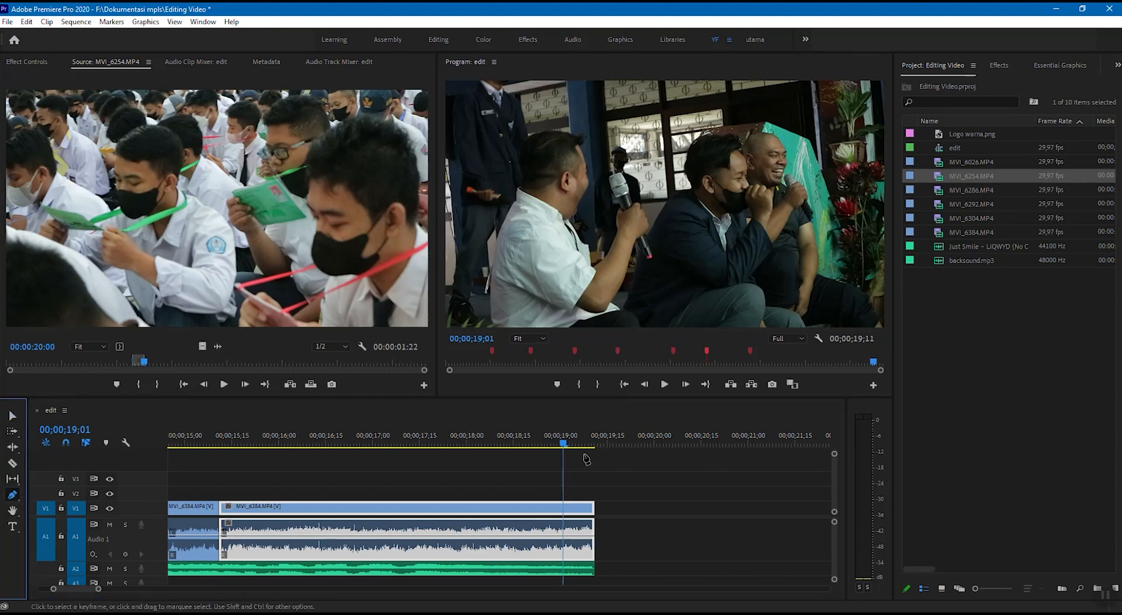
pyautogui.click(560, 446)
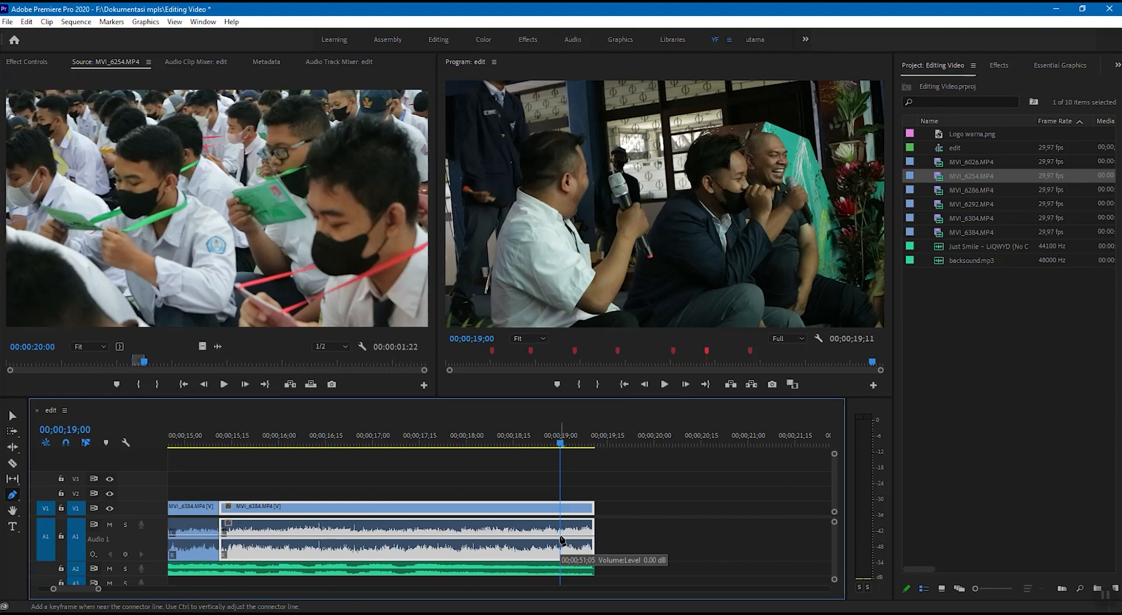
pyautogui.click(560, 535)
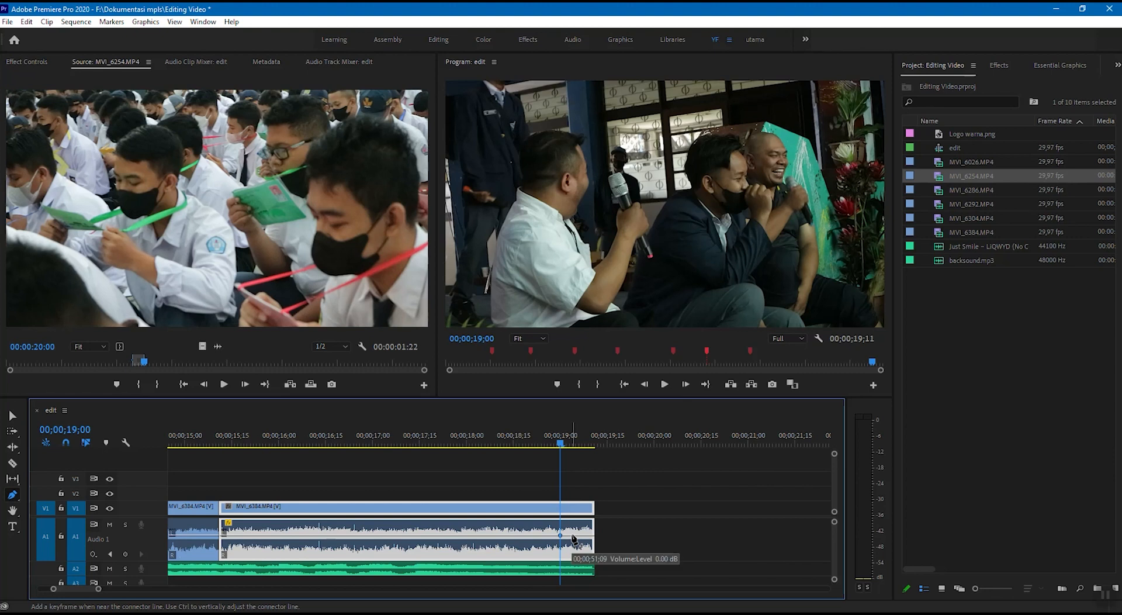
pyautogui.click(572, 534)
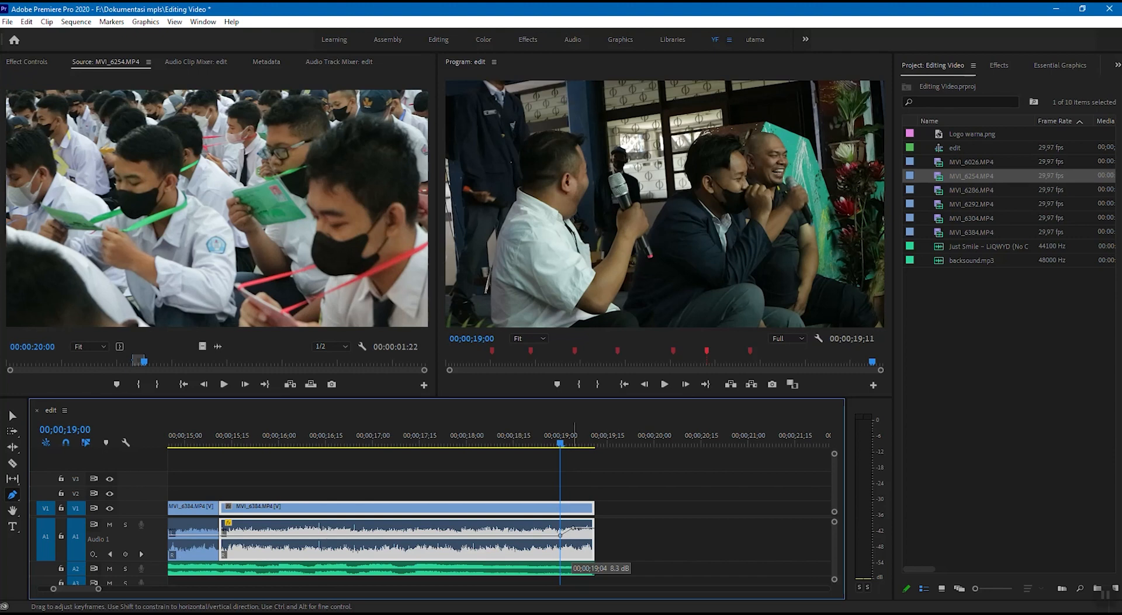
pyautogui.moveTo(573, 538); pyautogui.dragTo(592, 556)
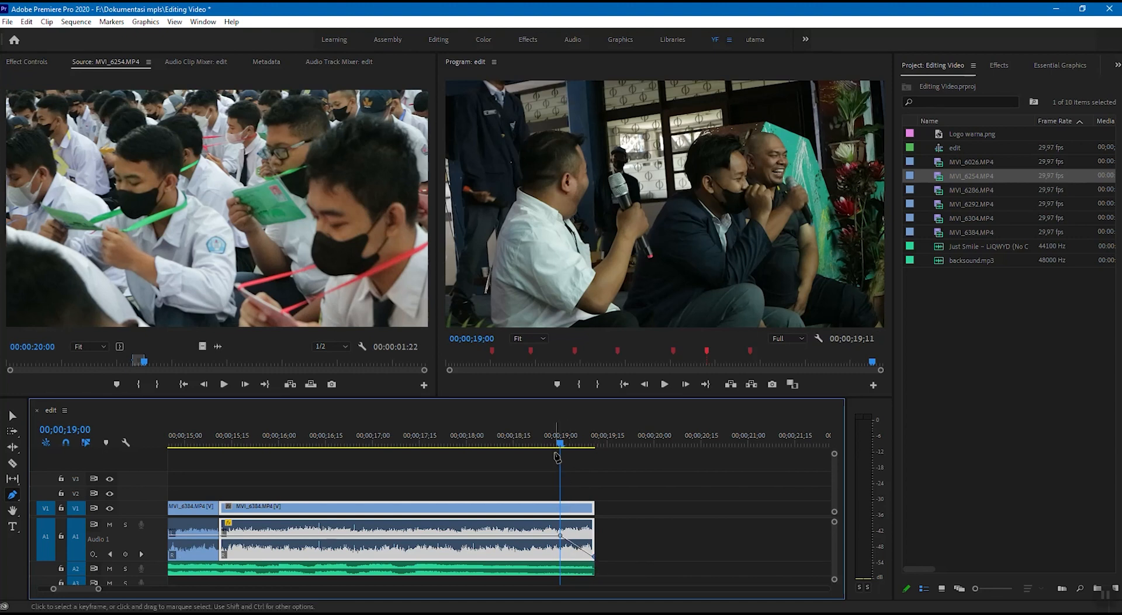
# Step: Switch back to the Selection tool and play back the audio fade-out at the end of the final MVI_6384.MP4 clip
pyautogui.click(14, 416)
pyautogui.moveTo(563, 445); pyautogui.dragTo(489, 454)
pyautogui.press('space')
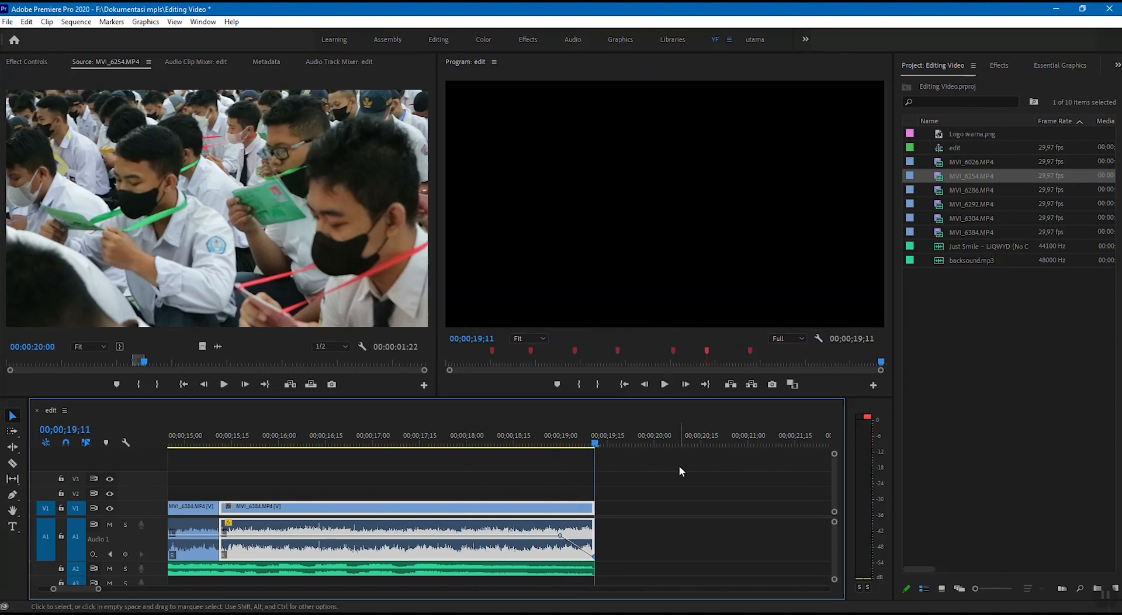
pyautogui.press('space')
pyautogui.press('space')
# Step: Move the first fade-out keyframe on the final MVI_6384.MP4 clip's audio earlier, to about 00;00;18;12
pyautogui.scroll(-4, 515, 518)
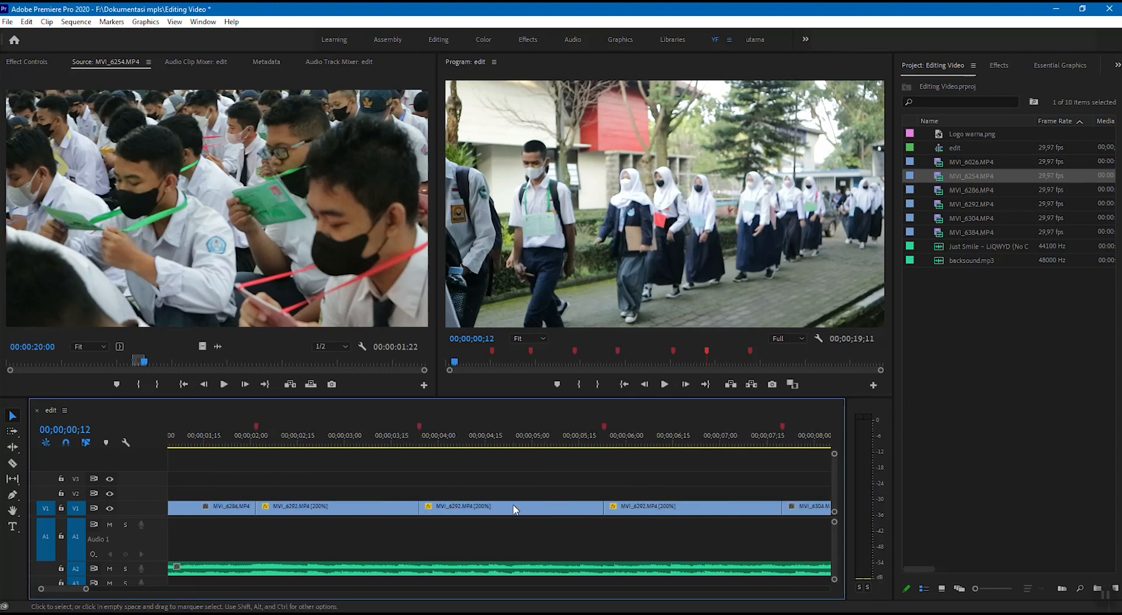
pyautogui.scroll(-6, 507, 517)
pyautogui.press('alt')
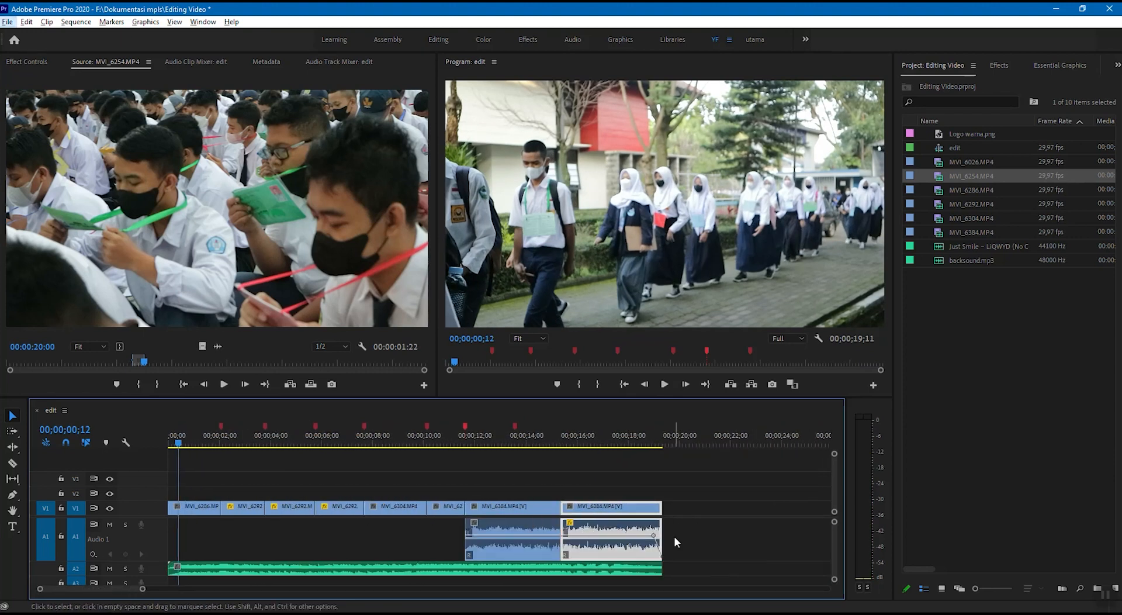
pyautogui.moveTo(655, 537)
pyautogui.mouseDown()
pyautogui.moveTo(661, 558)
pyautogui.moveTo(643, 534)
pyautogui.mouseUp()
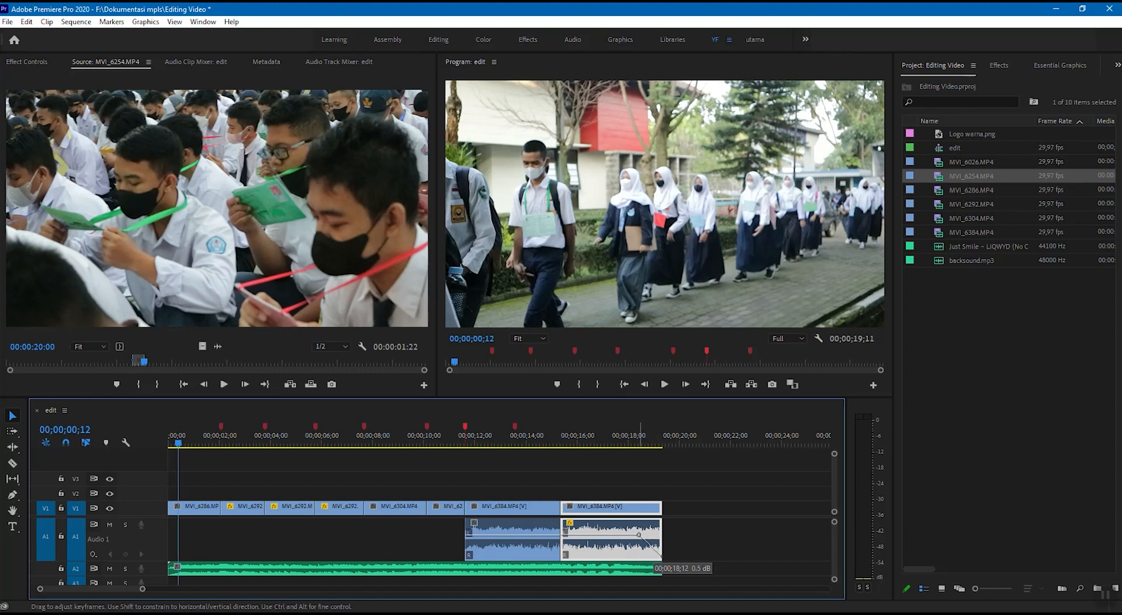
pyautogui.moveTo(638, 534); pyautogui.dragTo(639, 535)
# Step: Play back the lengthened audio fade-out of the final clip from 00;00;16;05
pyautogui.click(617, 447)
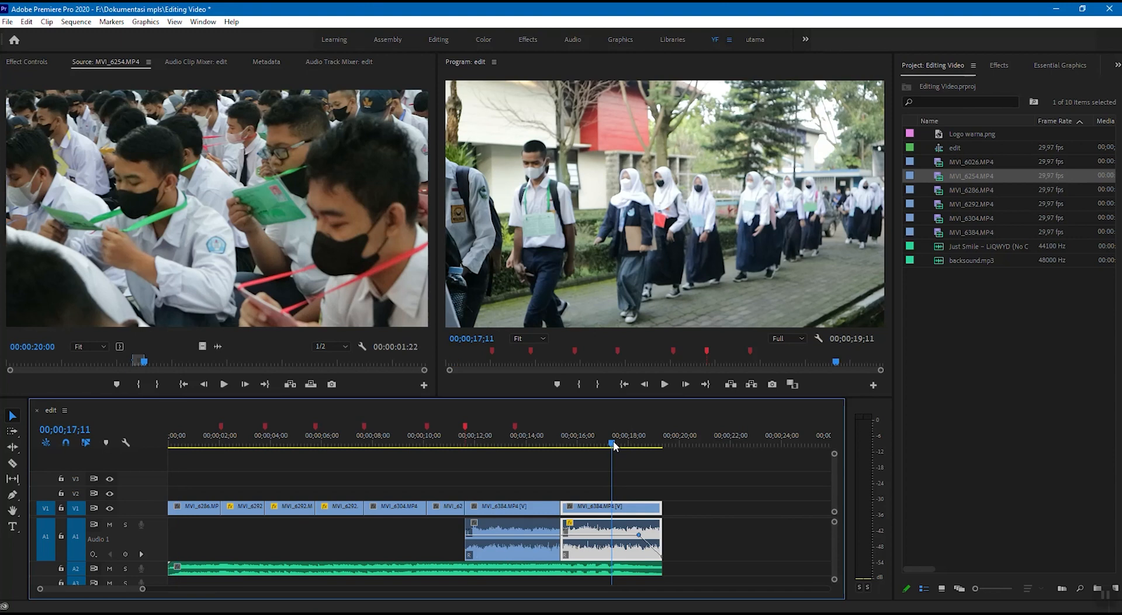
pyautogui.moveTo(615, 446); pyautogui.dragTo(581, 448)
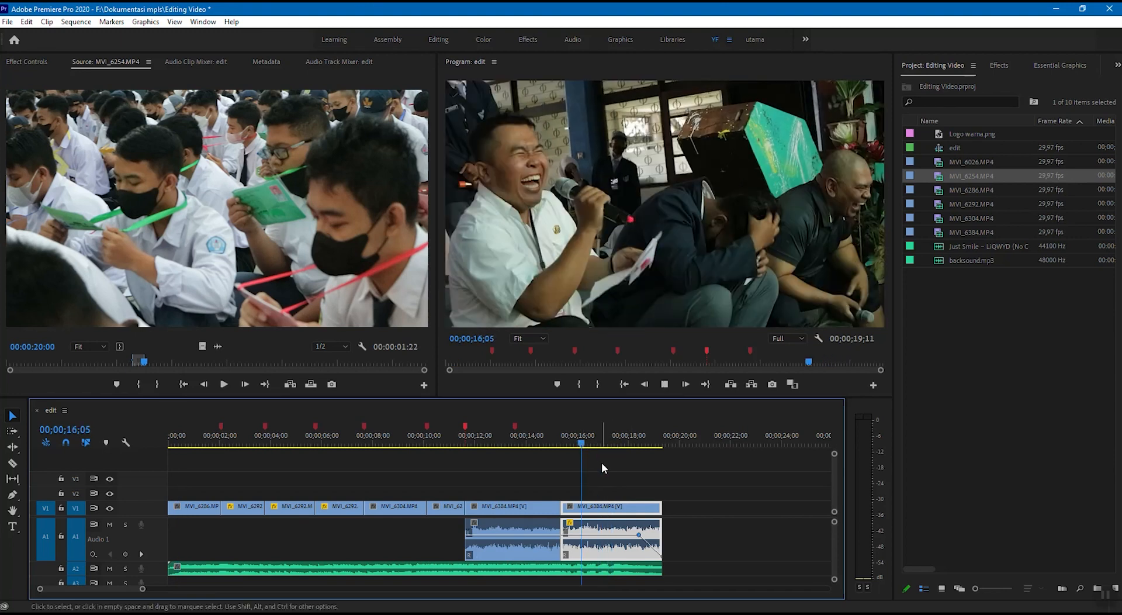
pyautogui.press('space')
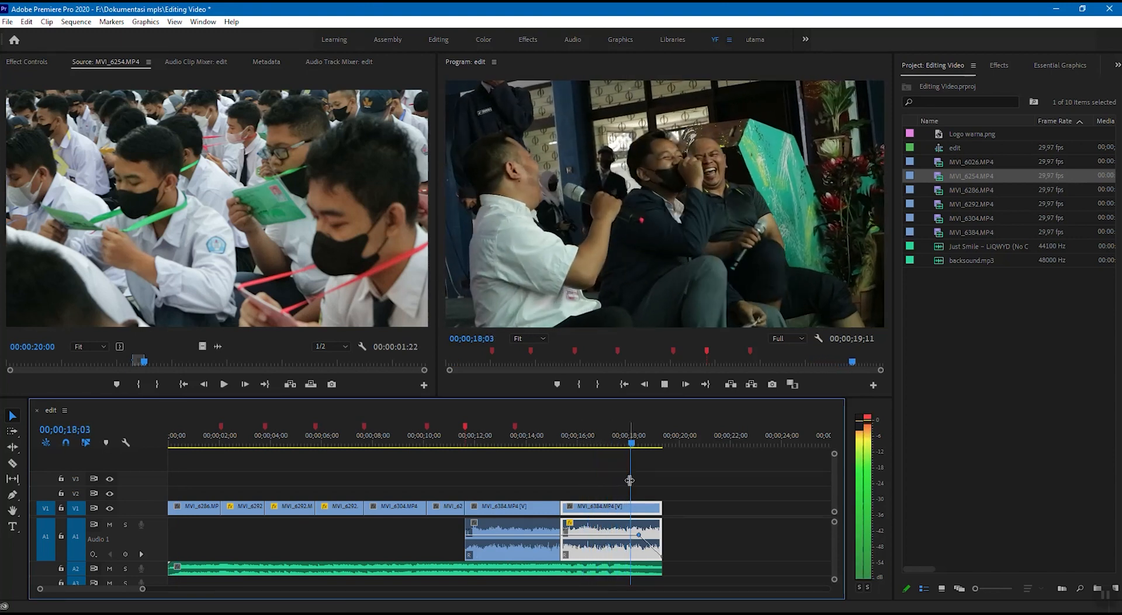
pyautogui.press('space')
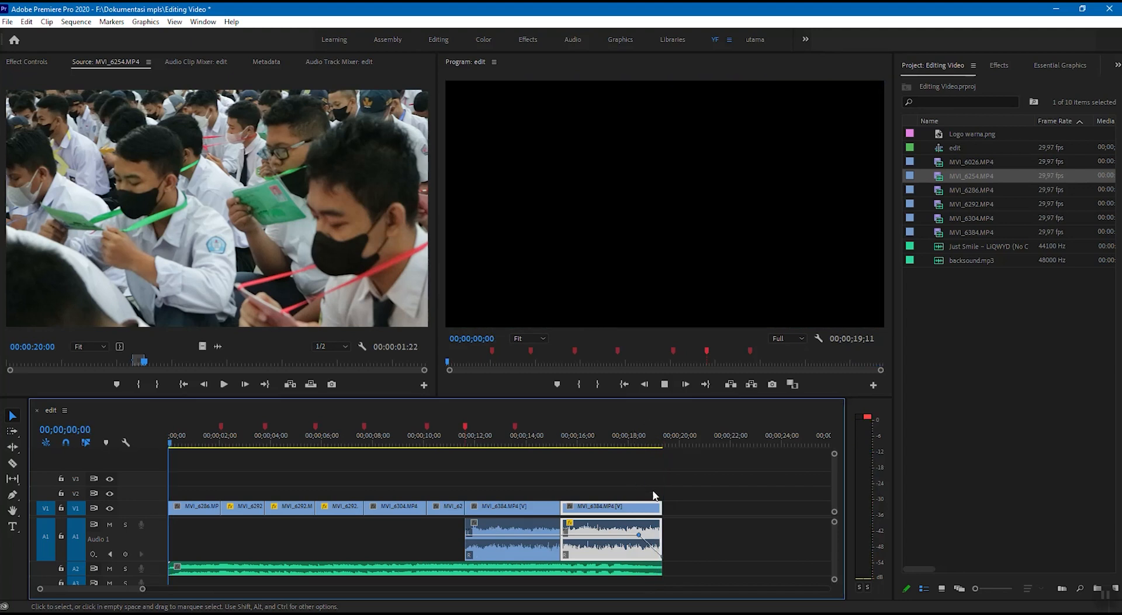
pyautogui.click(615, 441)
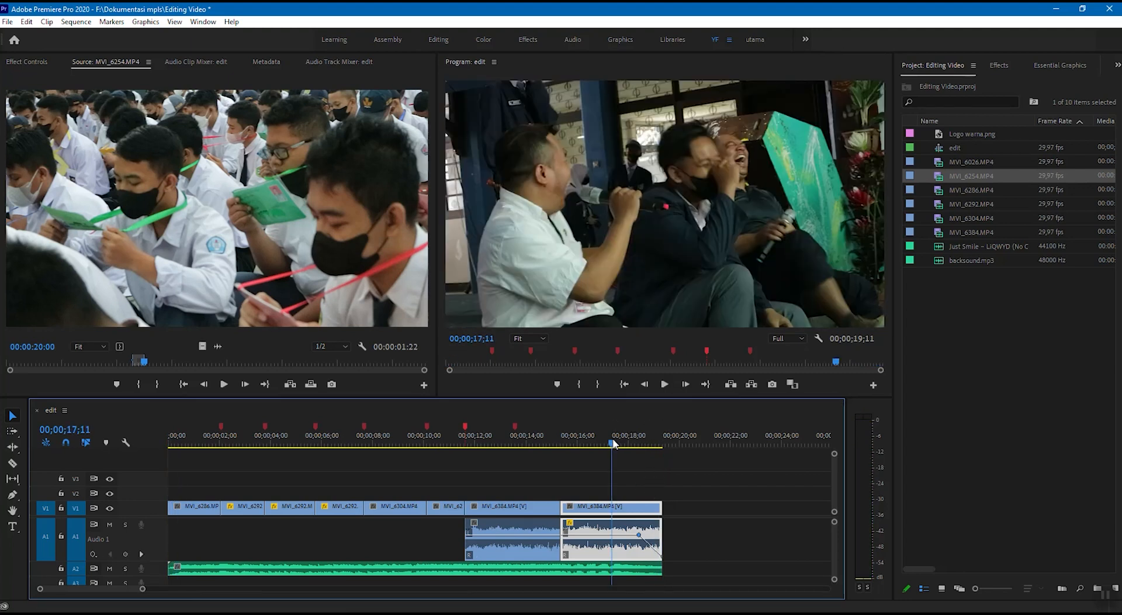
# Step: Expand track A2 and add Pen tool volume keyframes to backsound.mp3, fading it out to its end alongside the final clip's audio
pyautogui.scroll(-1, 602, 582)
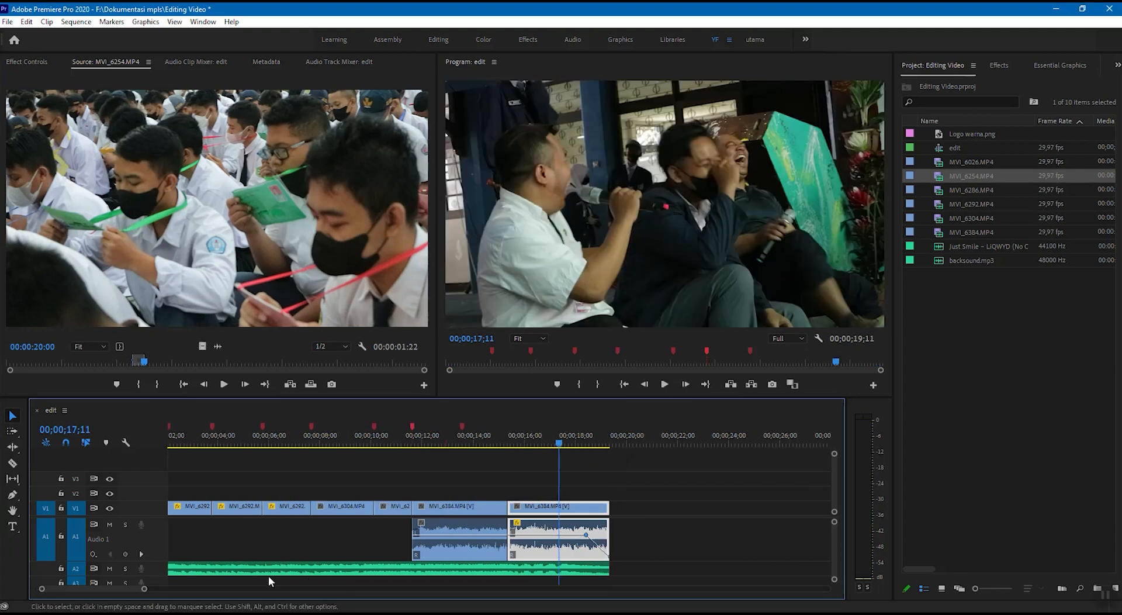
pyautogui.doubleClick(159, 570)
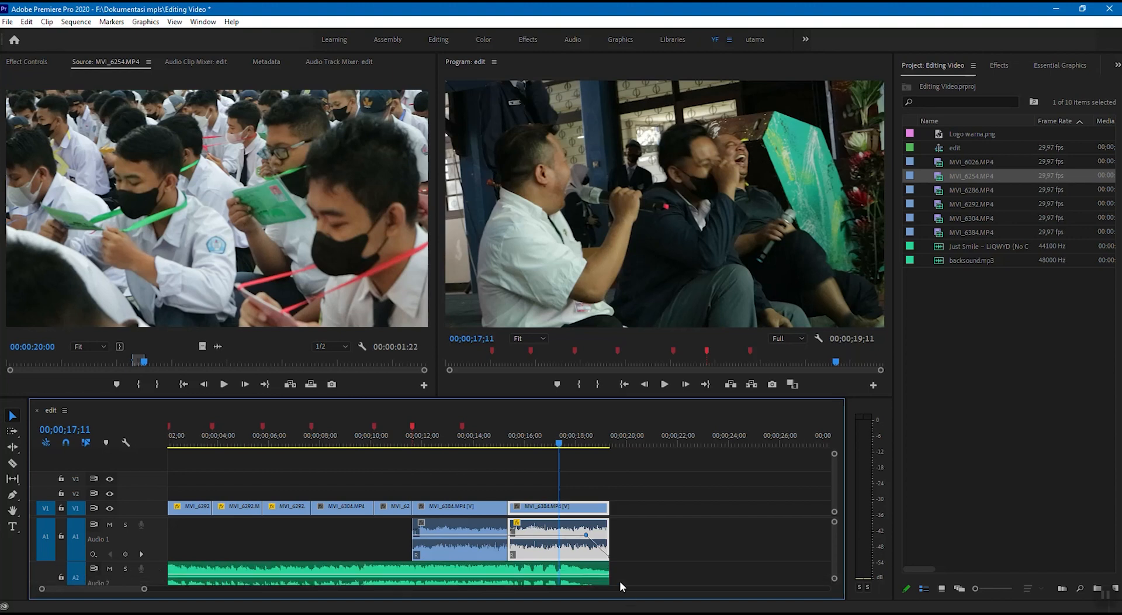
pyautogui.scroll(-1, 619, 575)
pyautogui.scroll(1, 614, 572)
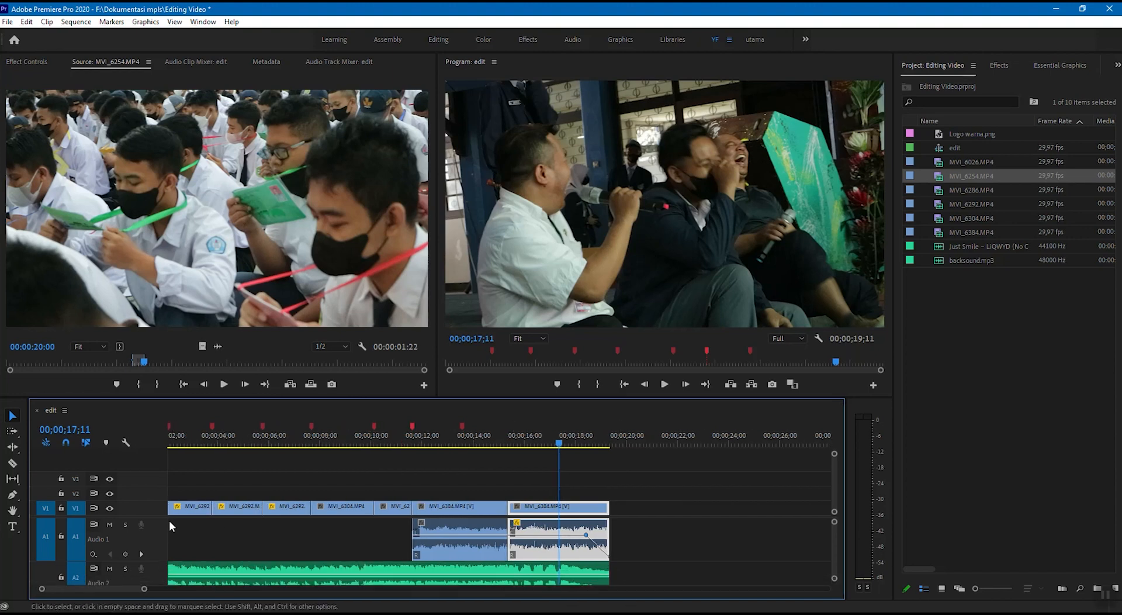
pyautogui.scroll(-1, 354, 555)
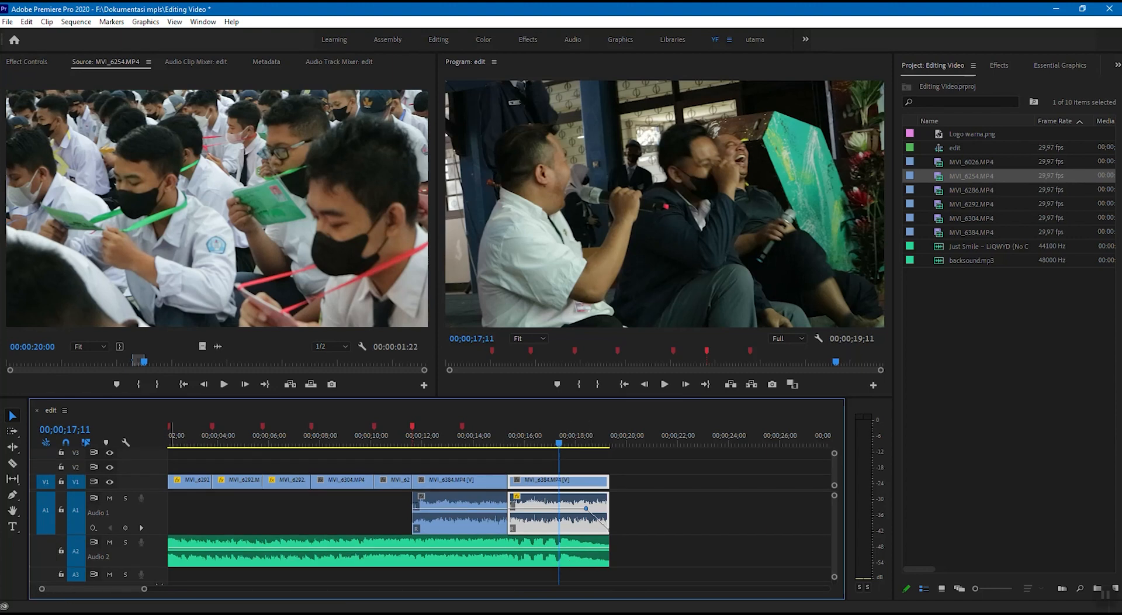
pyautogui.click(12, 497)
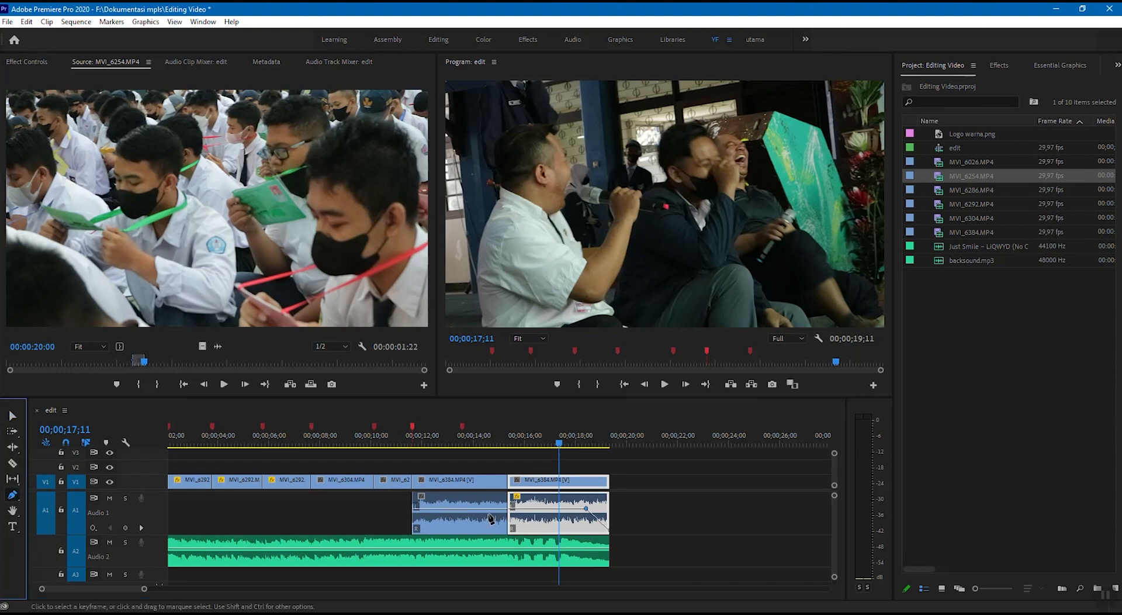
pyautogui.click(587, 548)
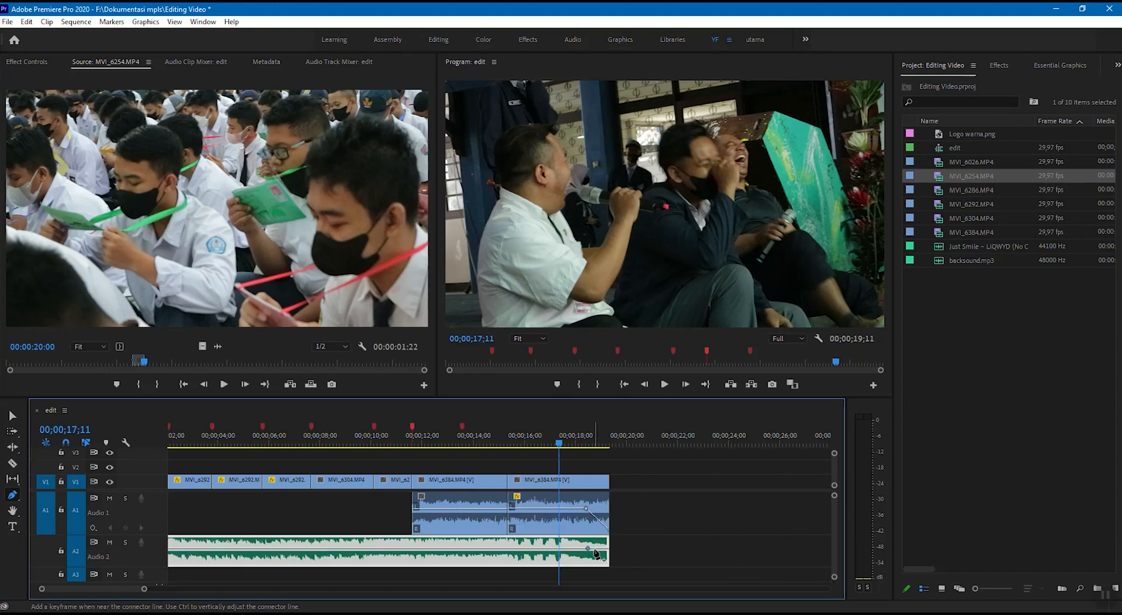
pyautogui.moveTo(608, 548); pyautogui.dragTo(608, 563)
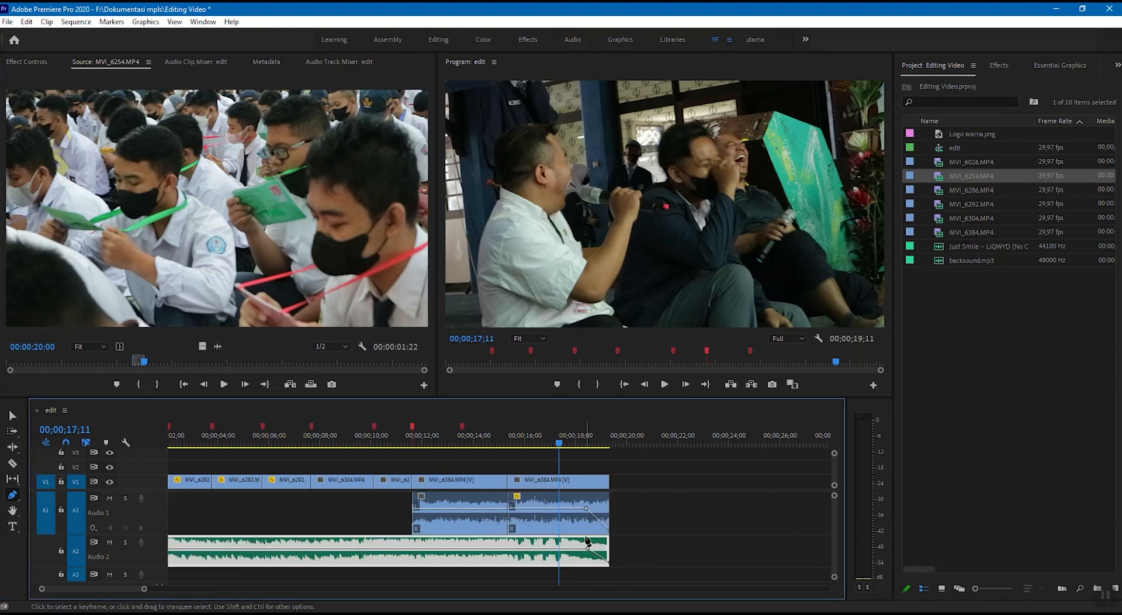
# Step: Play back the ending with the fade-outs on both audio tracks and return to the Selection tool
pyautogui.press('j')
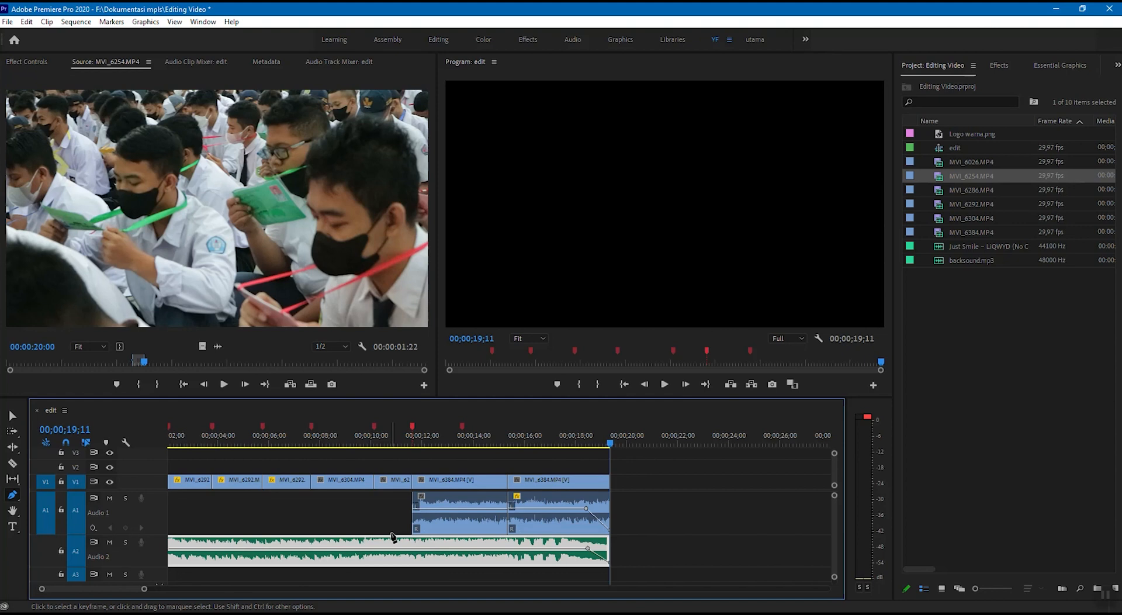
pyautogui.scroll(-2, 393, 537)
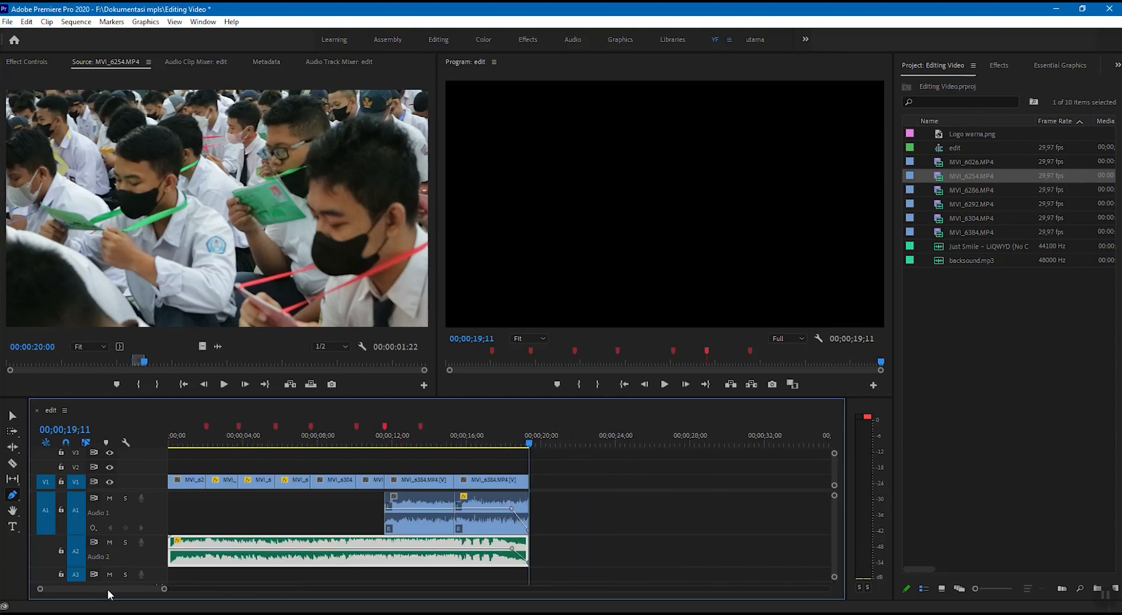
pyautogui.click(12, 414)
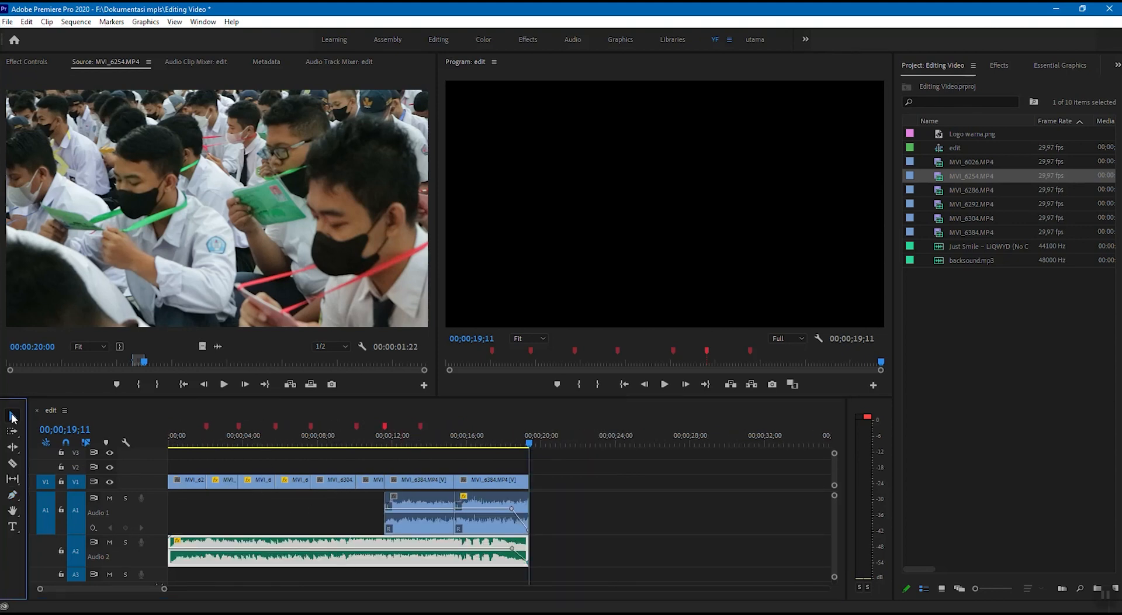
pyautogui.moveTo(501, 440); pyautogui.dragTo(479, 449)
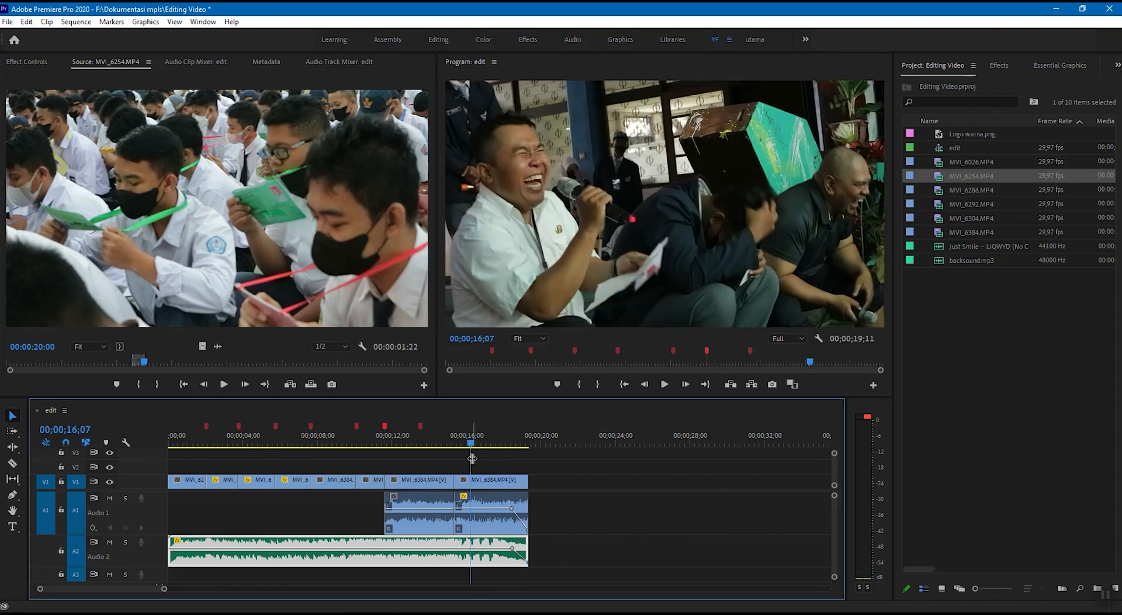
# Step: Play the sequence from 00;00;00;00 through the faded ending, stopping at 00;00;19;01
pyautogui.click(623, 385)
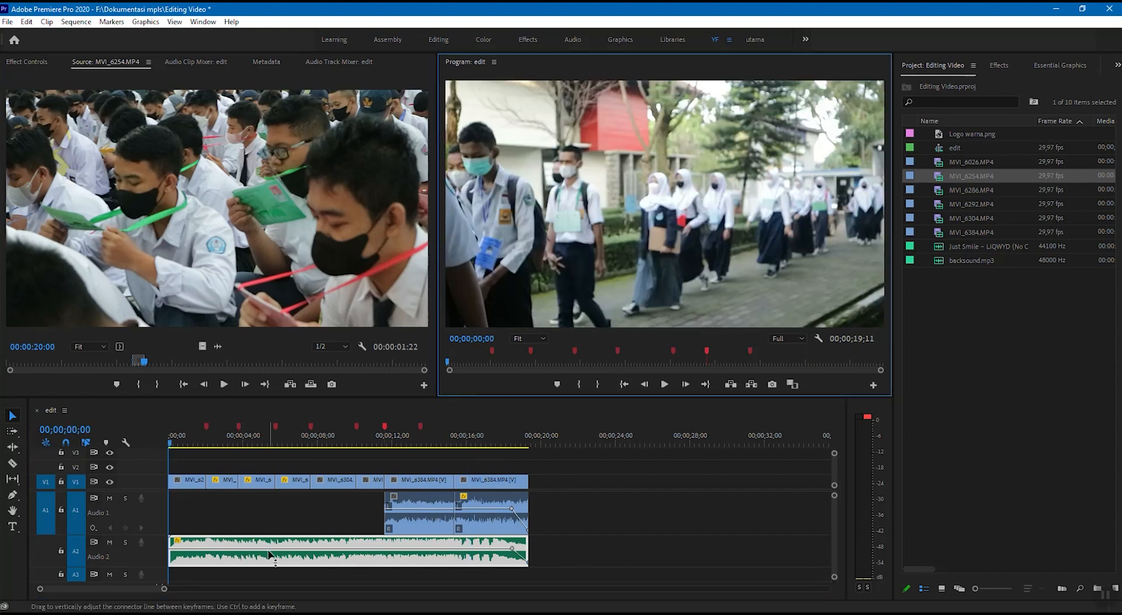
pyautogui.press('space')
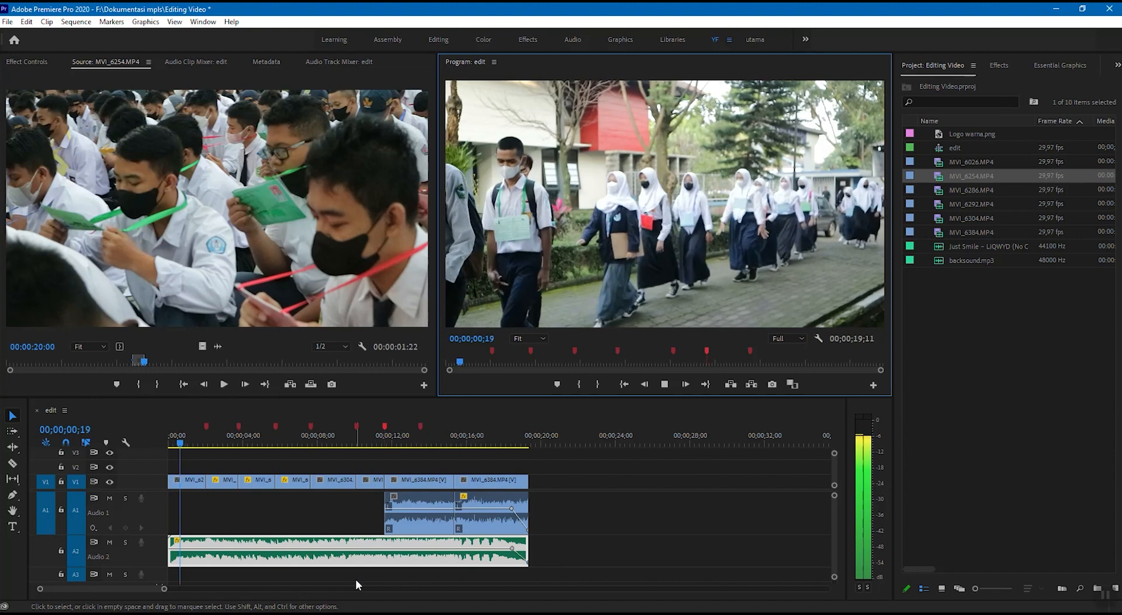
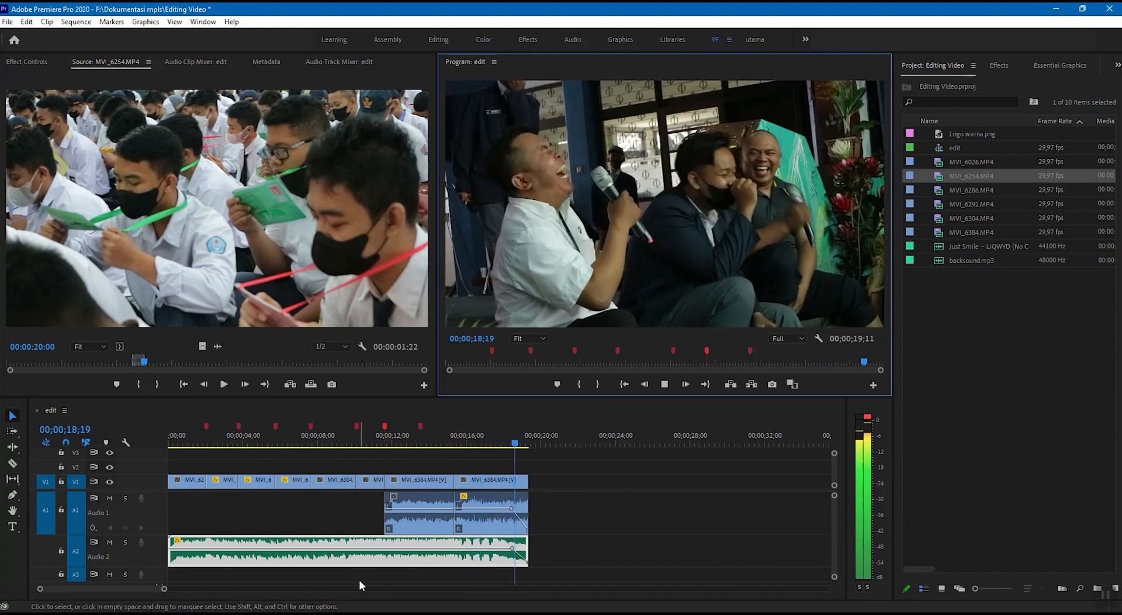
pyautogui.press('space')
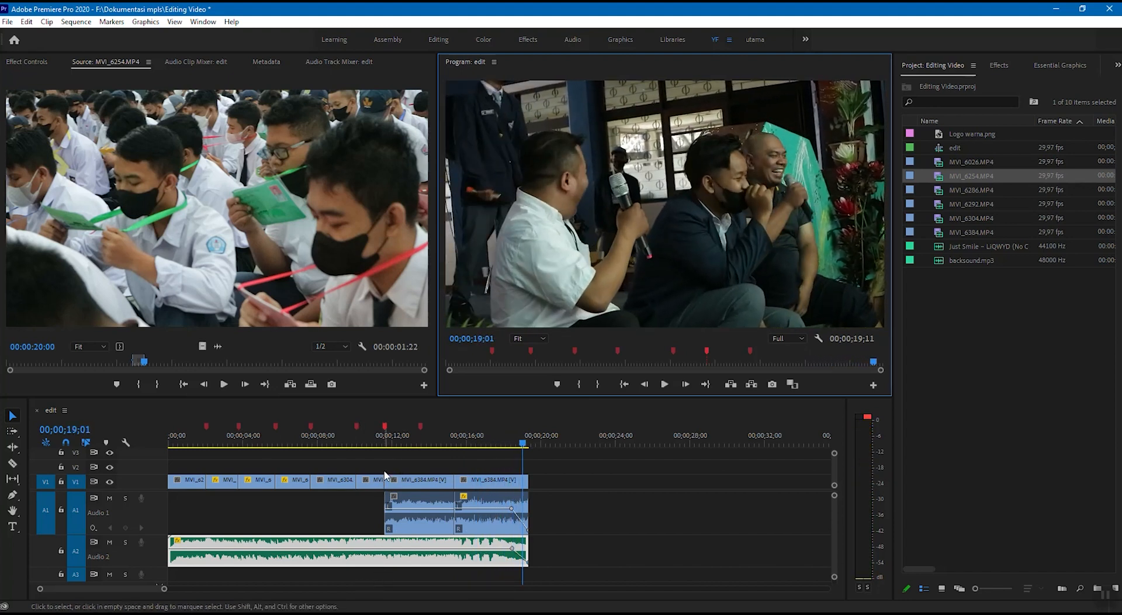
# Step: Replay the section from about 00;00;07;20 several times to check the timing of the cut between MVI_6304.MP4 and MVI_6254.MP4
pyautogui.scroll(3, 385, 476)
pyautogui.click(299, 445)
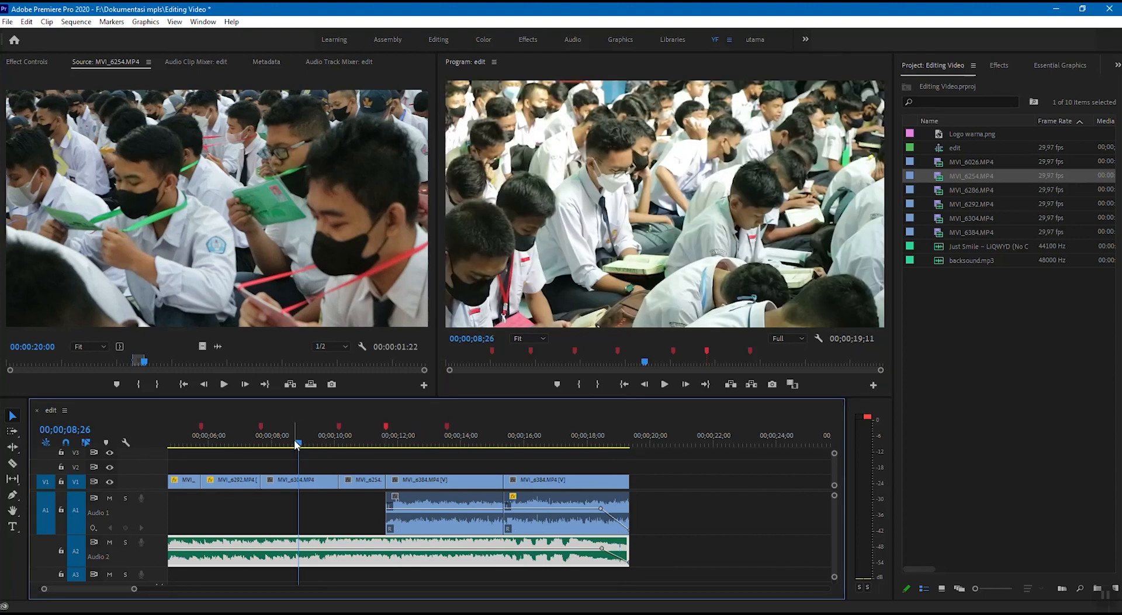
pyautogui.click(262, 444)
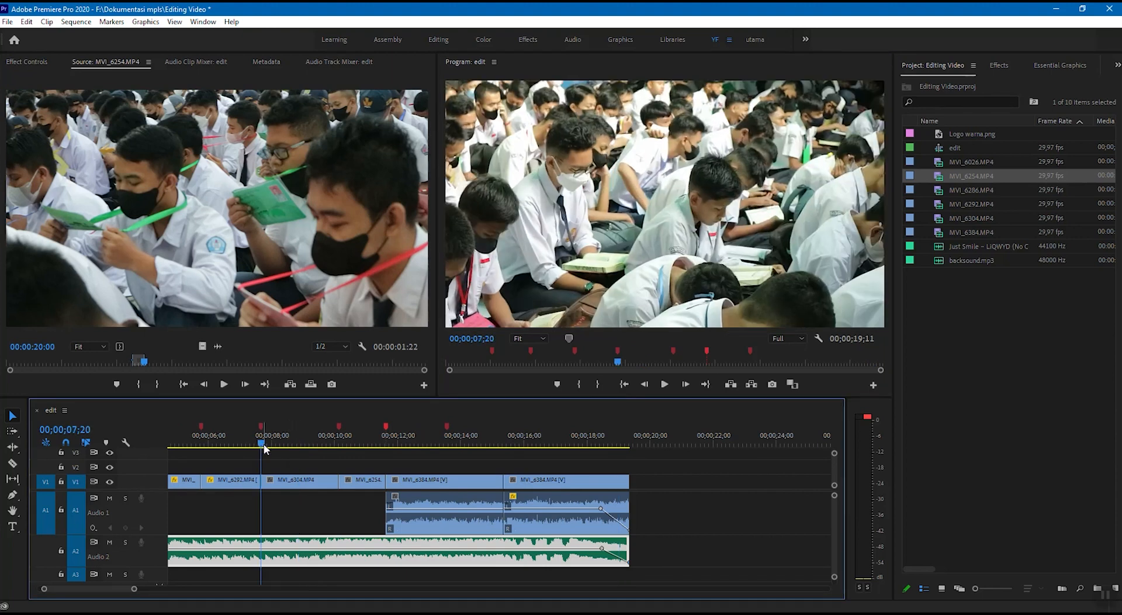
pyautogui.press('space')
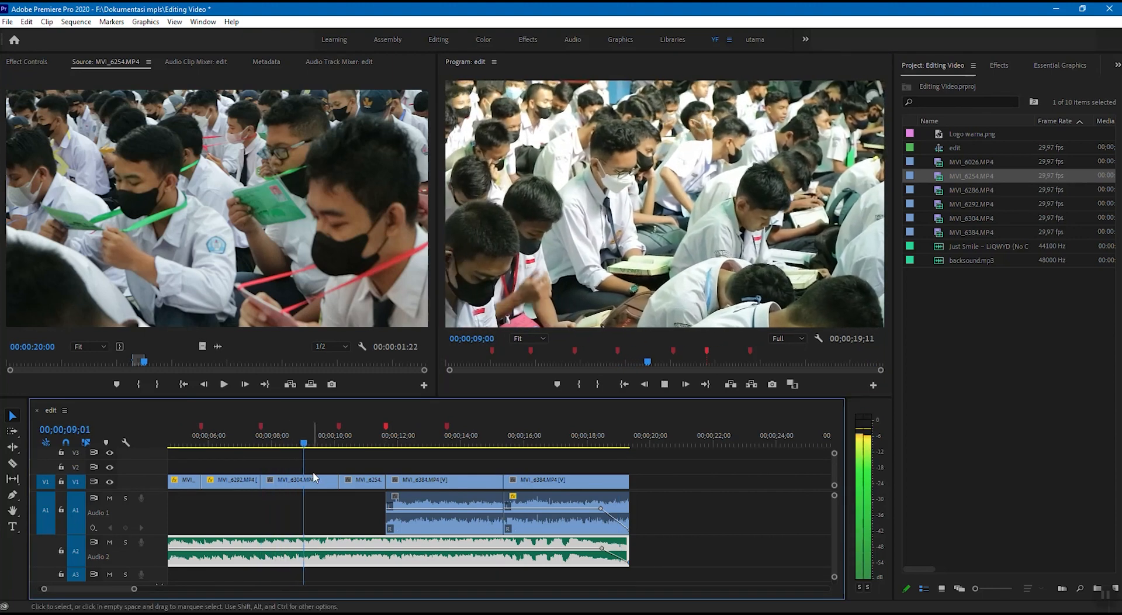
pyautogui.press('space')
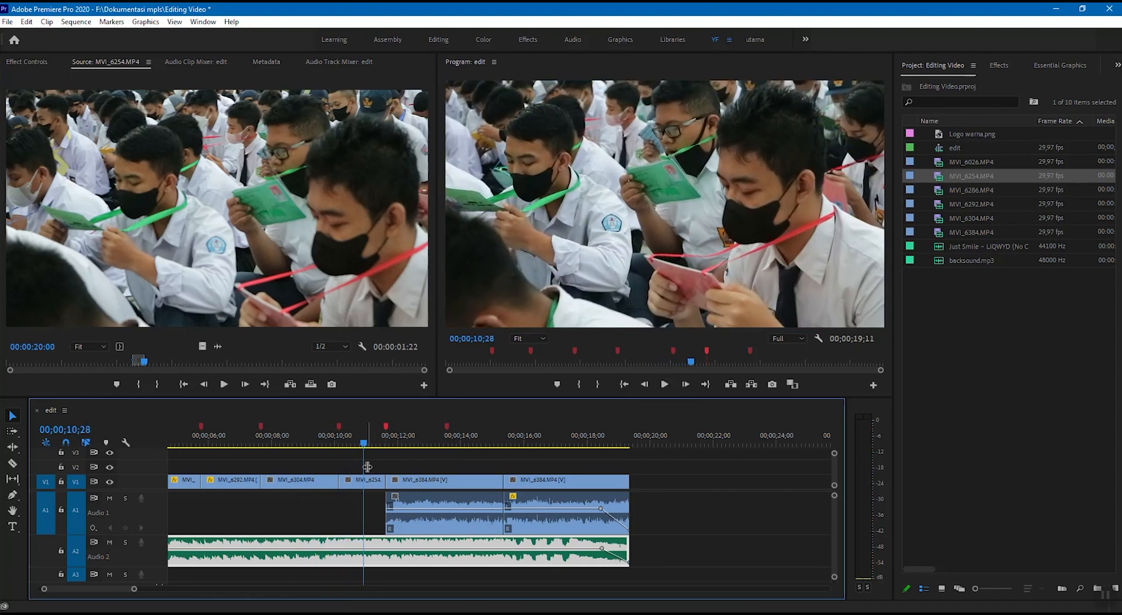
pyautogui.moveTo(292, 444); pyautogui.dragTo(255, 443)
pyautogui.press('space')
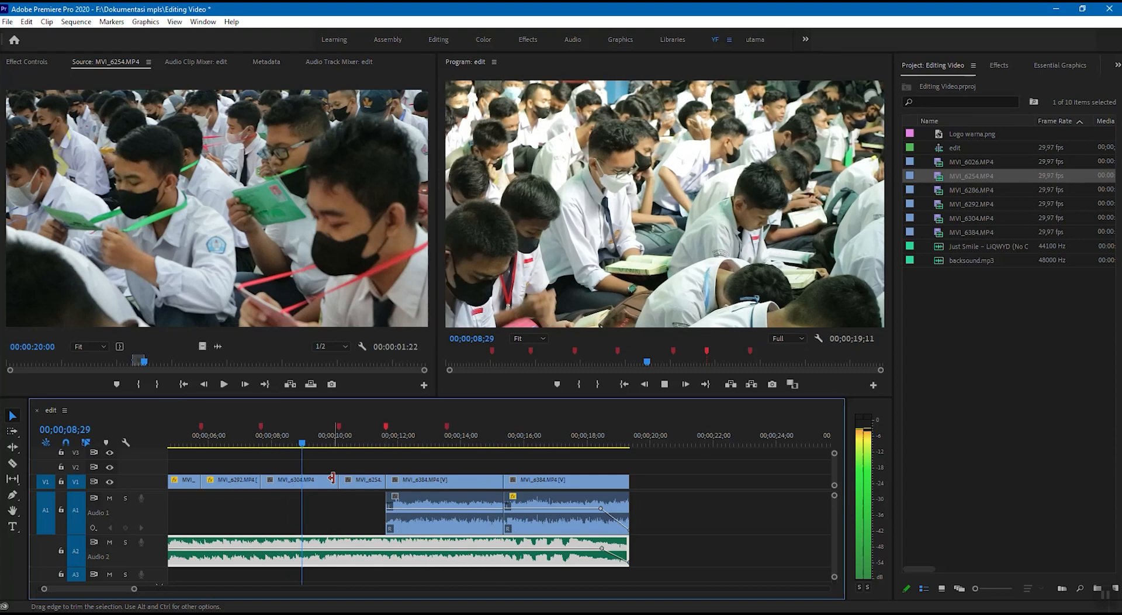
pyautogui.moveTo(324, 443); pyautogui.dragTo(255, 444)
pyautogui.press('space')
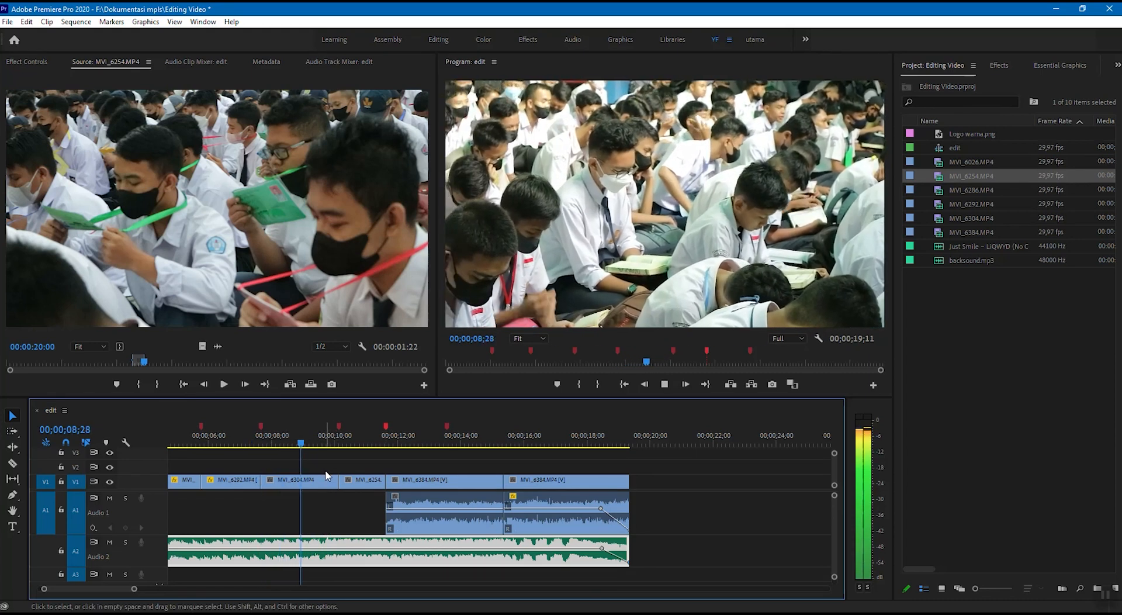
# Step: Roll the cut between MVI_6304.MP4 and MVI_6254.MP4 earlier, ending the MVI_6304.MP4 clip at about 00;00;09;21
pyautogui.moveTo(333, 478); pyautogui.dragTo(265, 445)
pyautogui.press('space')
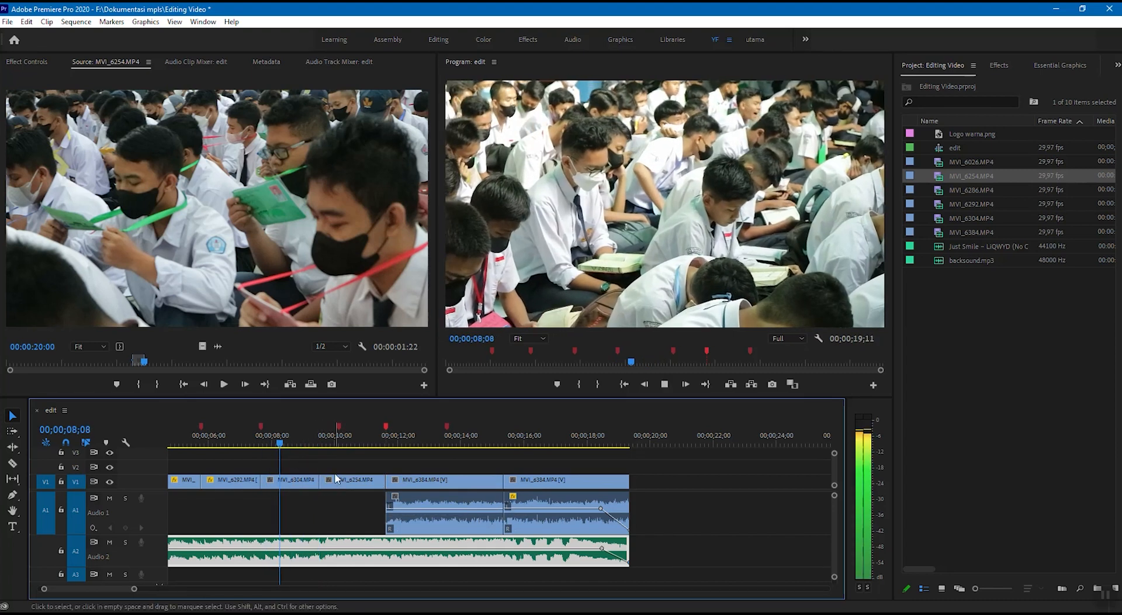
pyautogui.press('space')
pyautogui.moveTo(323, 483); pyautogui.dragTo(326, 483)
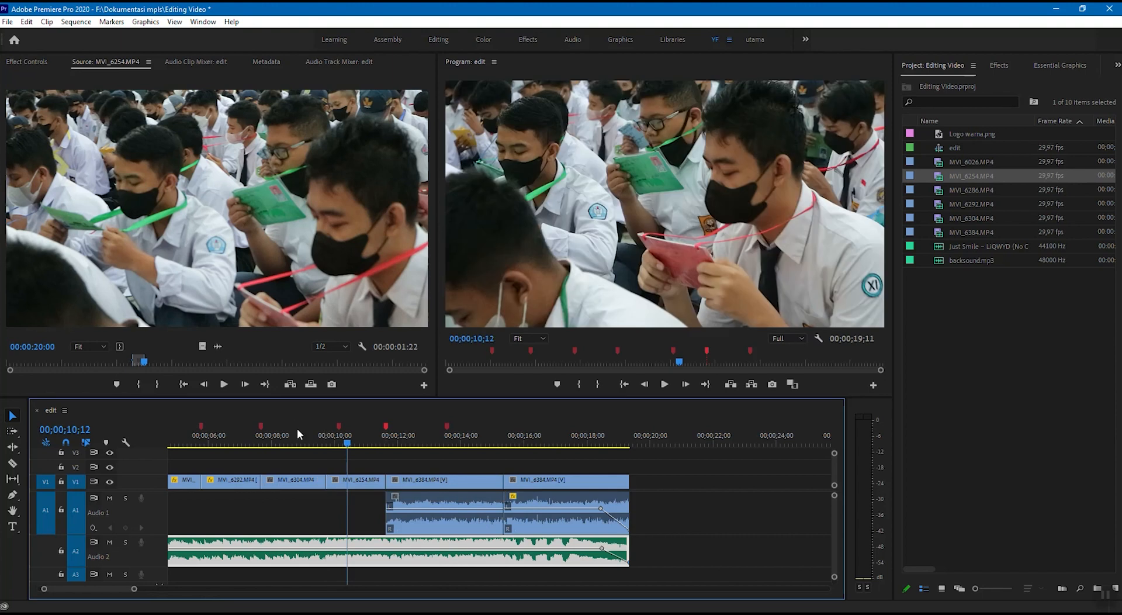
# Step: Play back the adjusted cut and the opening of the sequence, stopping at 00;00;02;01
pyautogui.click(293, 448)
pyautogui.press('space')
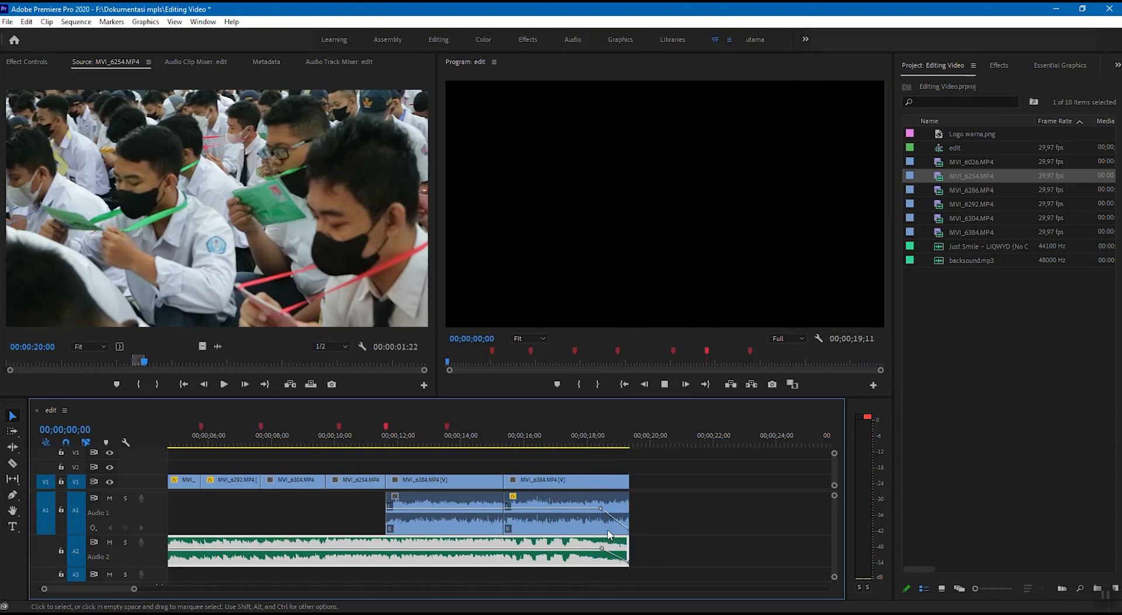
pyautogui.click(423, 517)
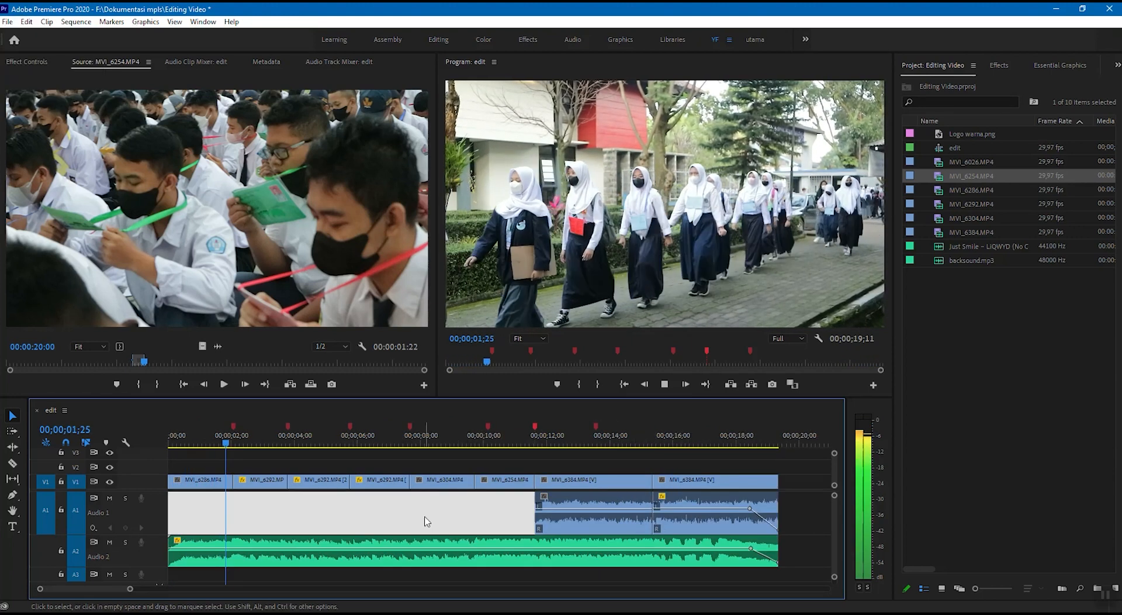
pyautogui.press('space')
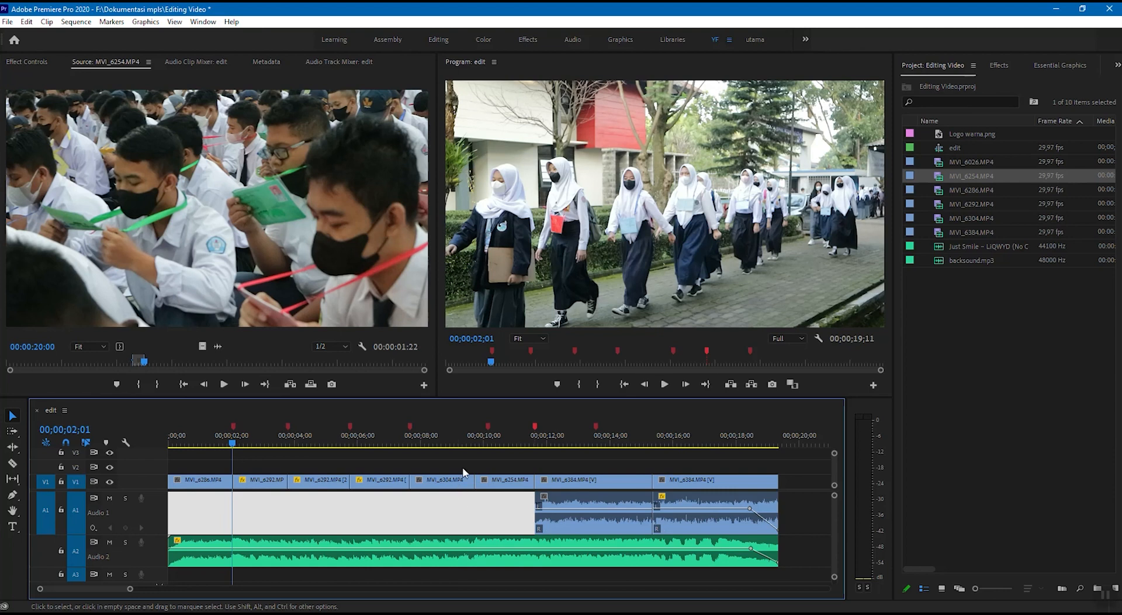
# Step: Compare the image colours of the MVI_6304, MVI_6292 and MVI_6254 clips by viewing a frame of each on track V1
pyautogui.moveTo(463, 445); pyautogui.dragTo(437, 449)
pyautogui.click(435, 483)
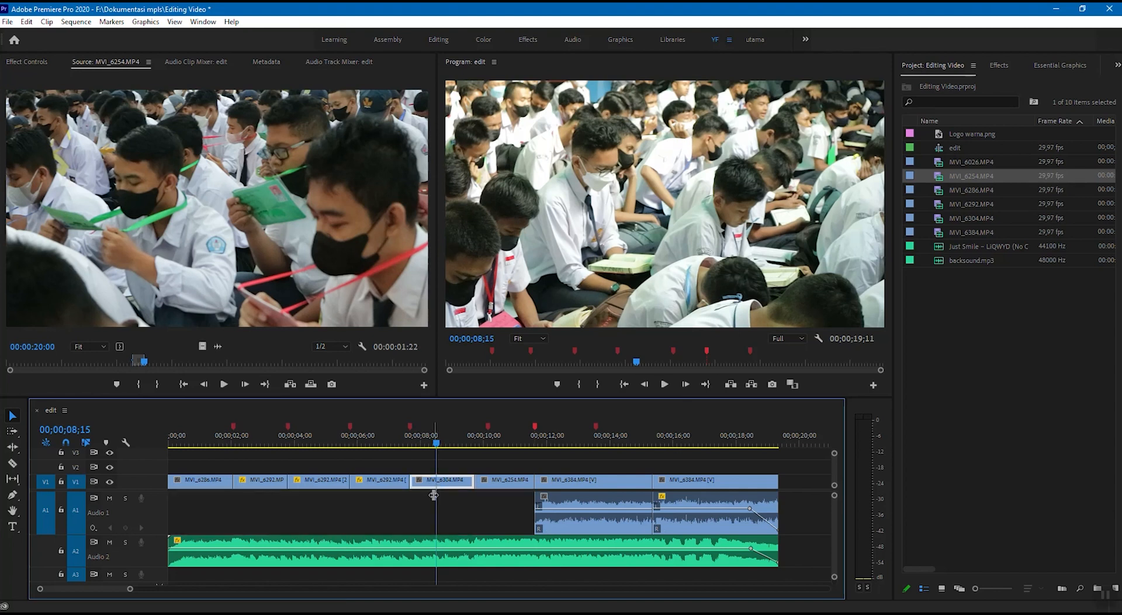
pyautogui.click(381, 480)
pyautogui.click(384, 443)
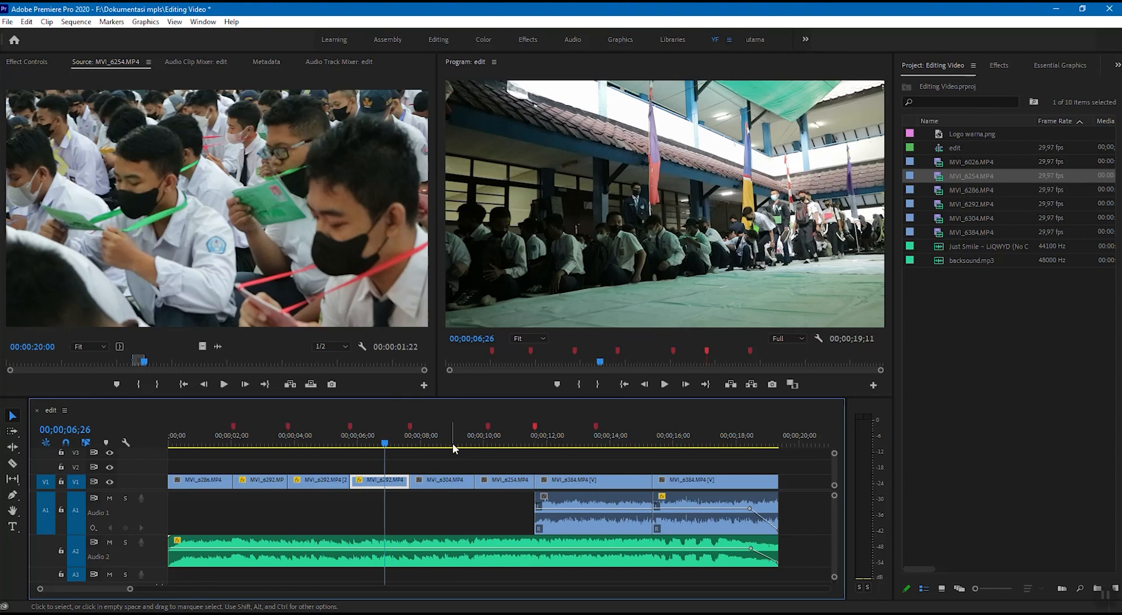
pyautogui.click(517, 480)
pyautogui.click(514, 439)
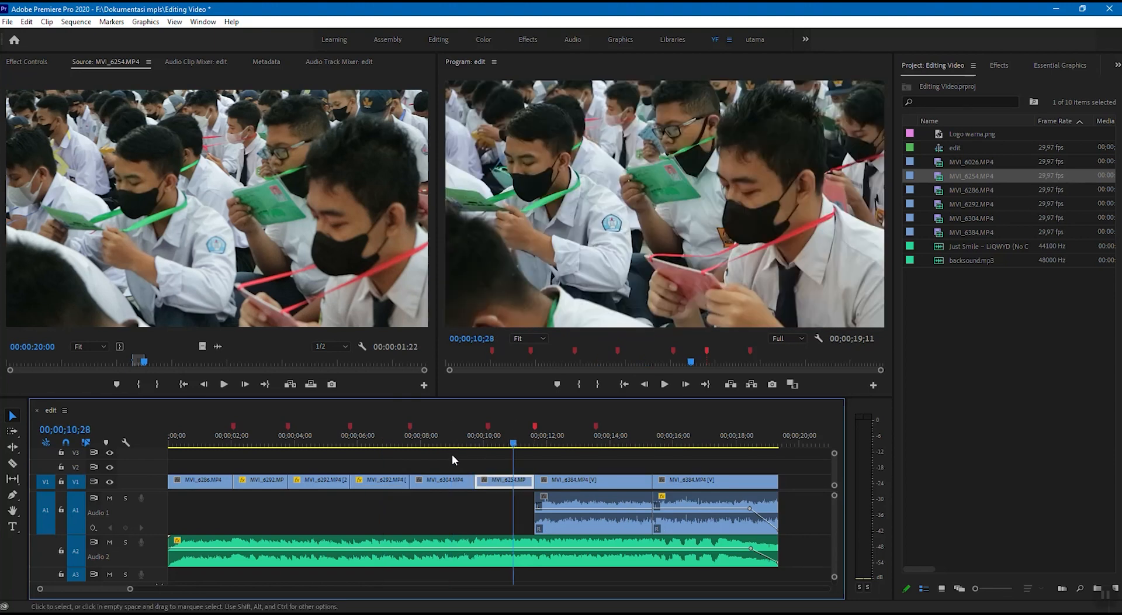
pyautogui.click(450, 480)
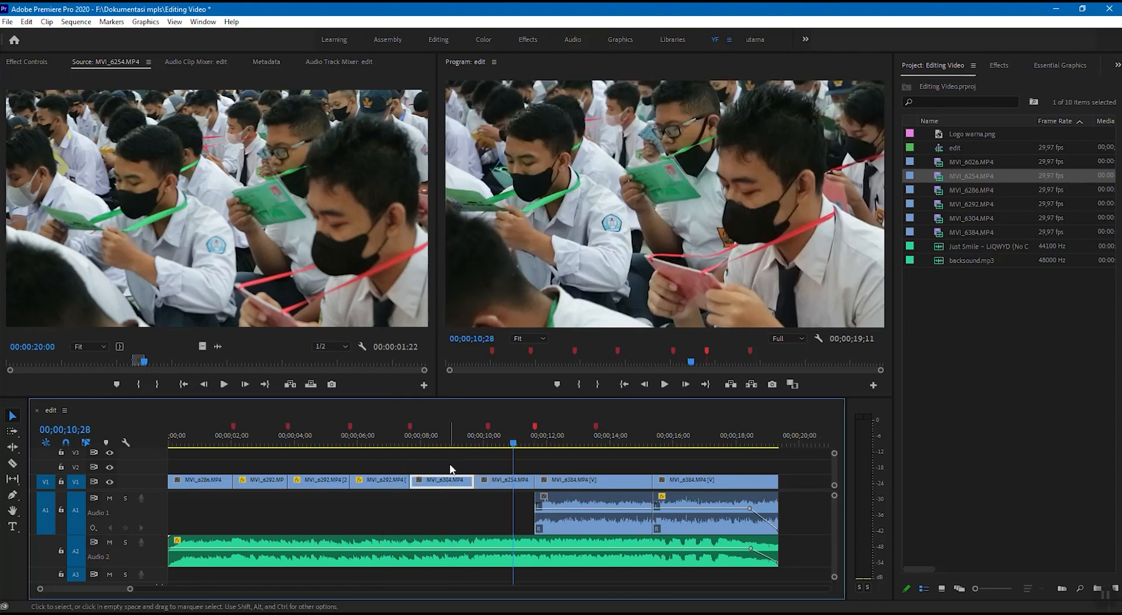
pyautogui.click(444, 440)
pyautogui.click(507, 482)
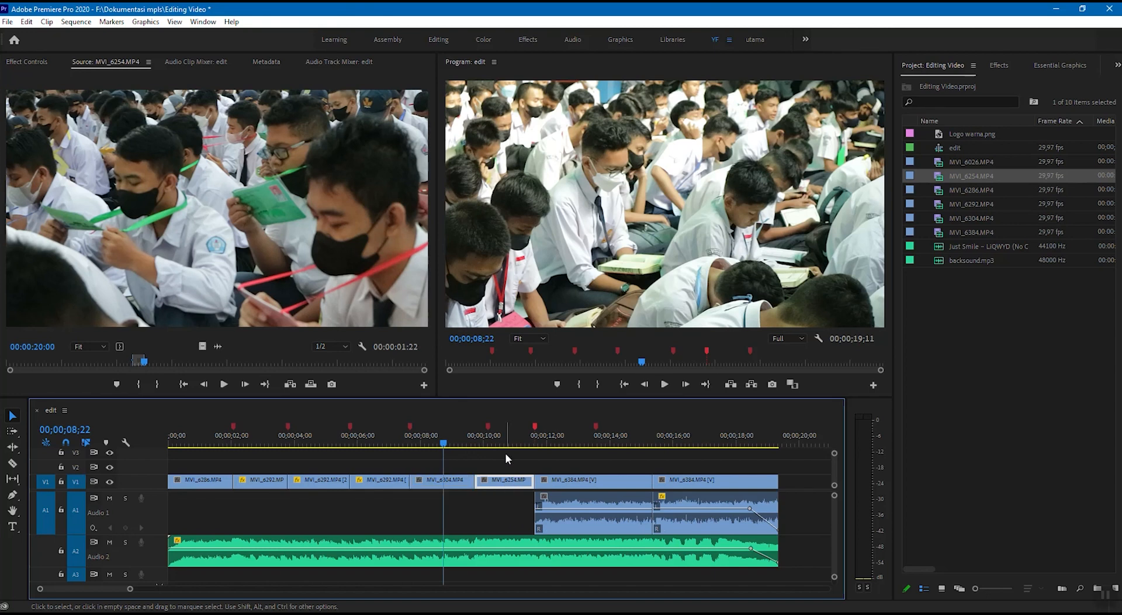
pyautogui.click(506, 443)
pyautogui.click(559, 481)
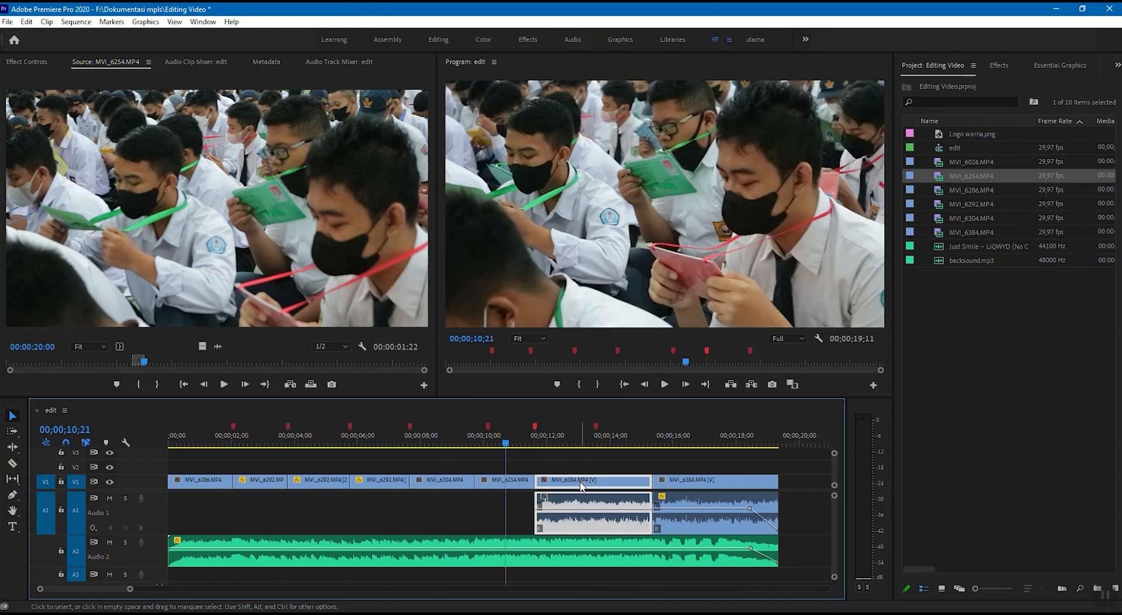
# Step: Select the MVI_6304.MP4 clip at 00;00;08;21 and show its Lumetri Color settings
pyautogui.click(447, 481)
pyautogui.click(444, 440)
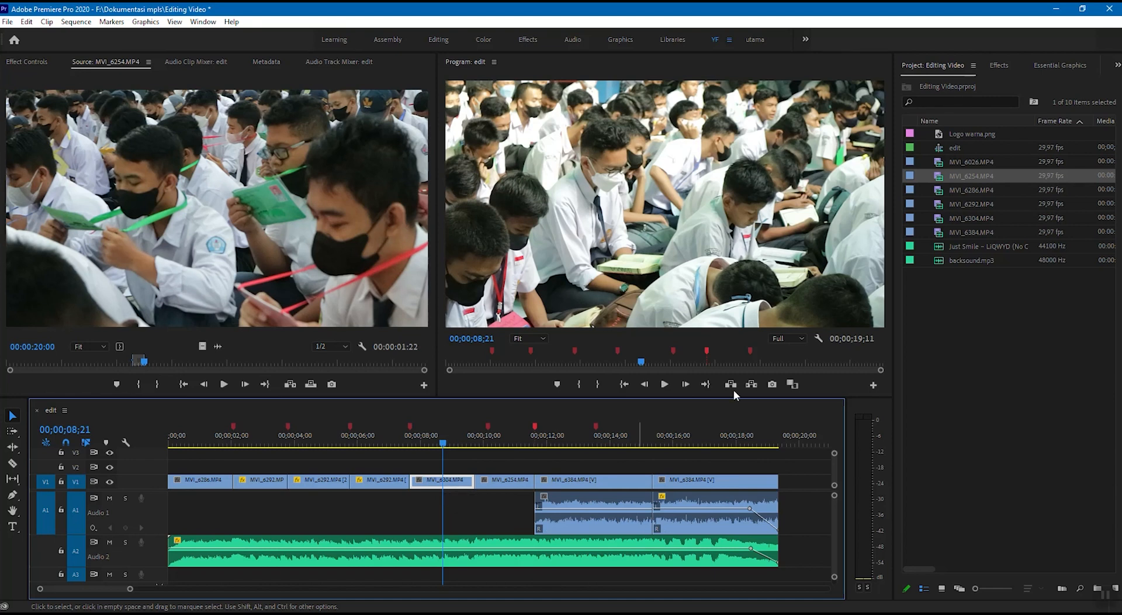
pyautogui.click(996, 65)
pyautogui.click(996, 65)
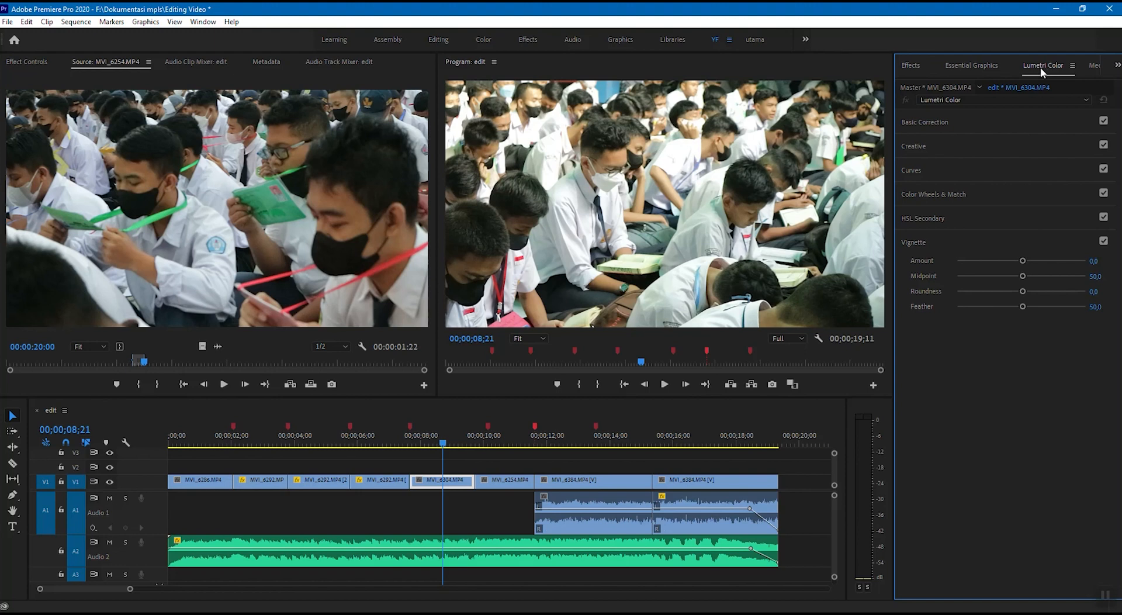
pyautogui.click(203, 23)
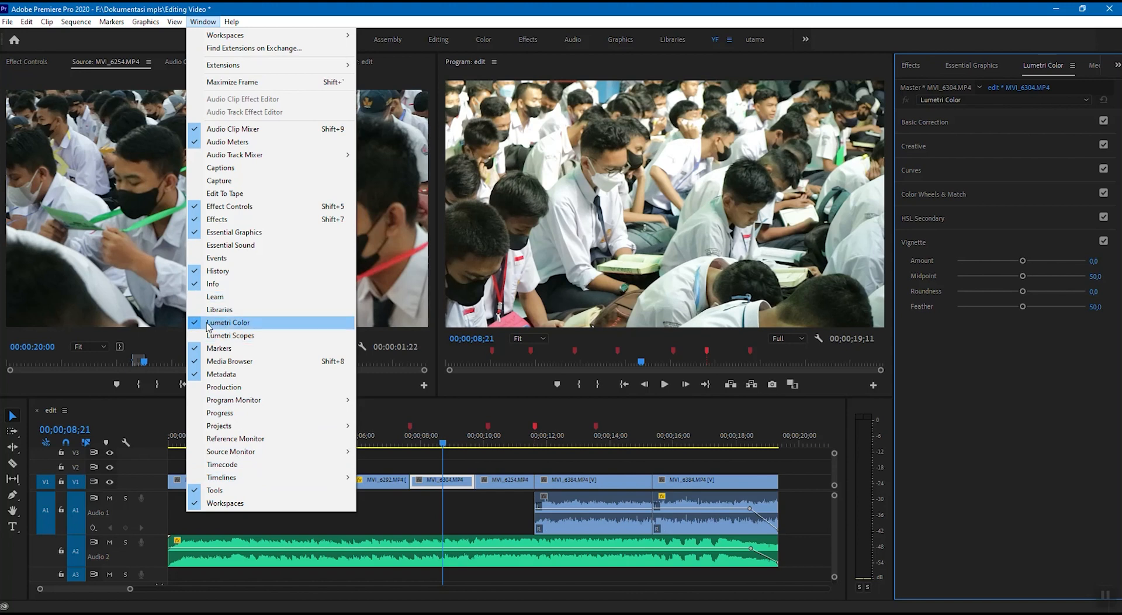
pyautogui.click(210, 25)
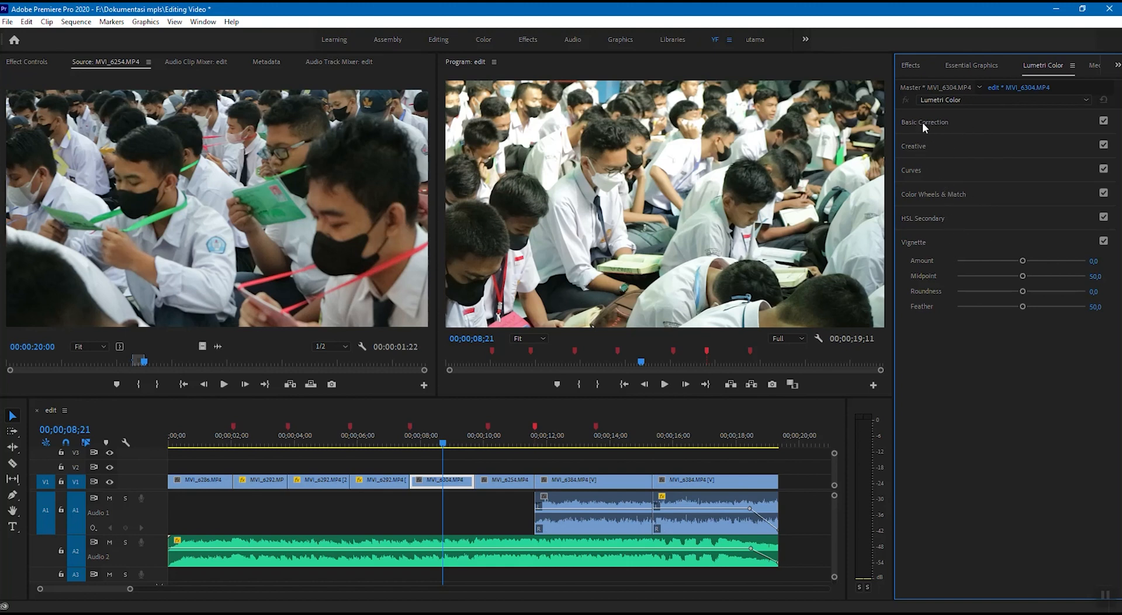
# Step: Look through the Lumetri Color sections from Basic Correction, Creative and Curves to Color Wheels & Match, HSL Secondary and Vignette
pyautogui.click(942, 122)
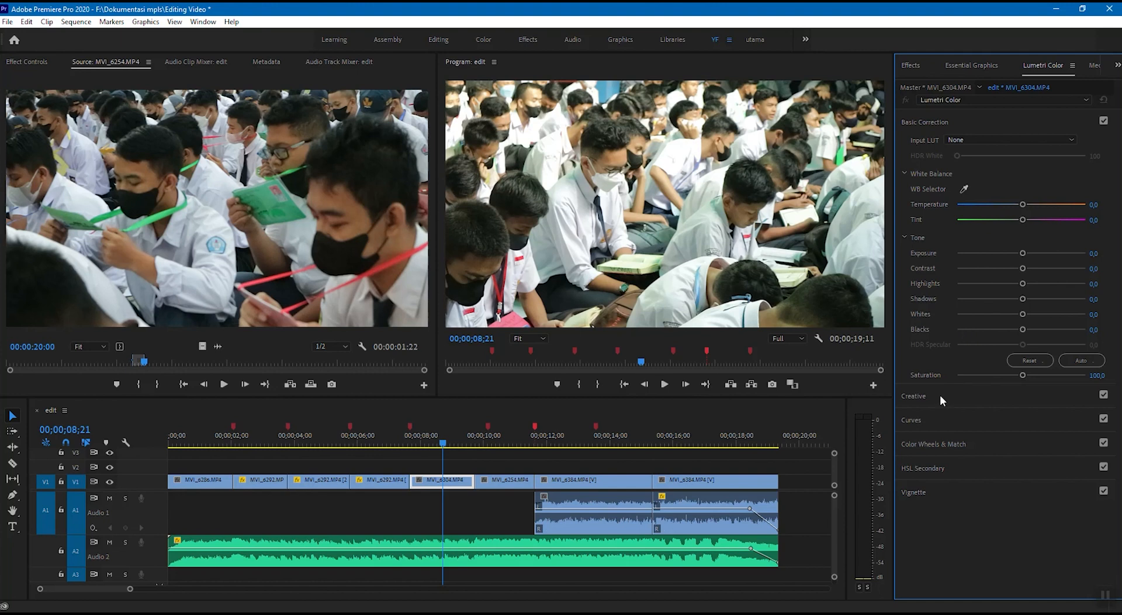
pyautogui.click(915, 396)
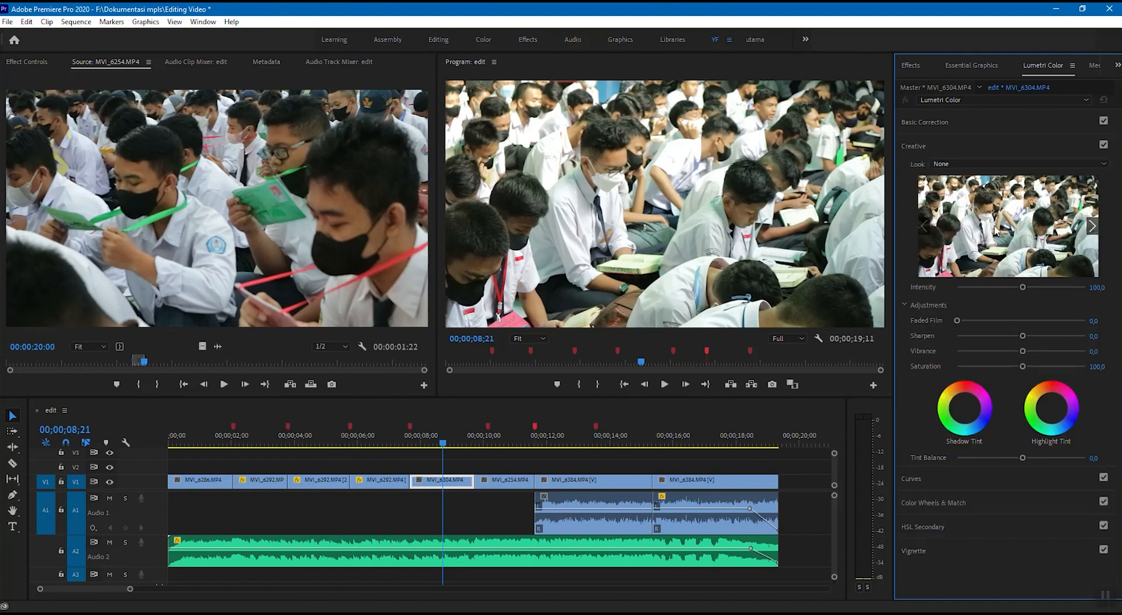
pyautogui.click(913, 488)
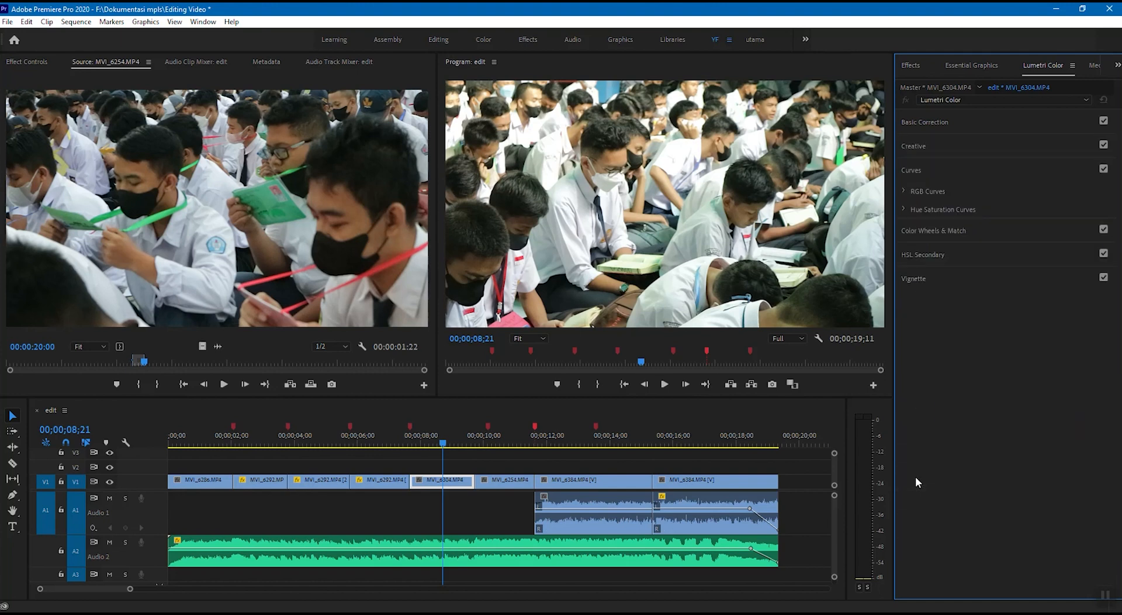
pyautogui.click(905, 193)
pyautogui.click(905, 191)
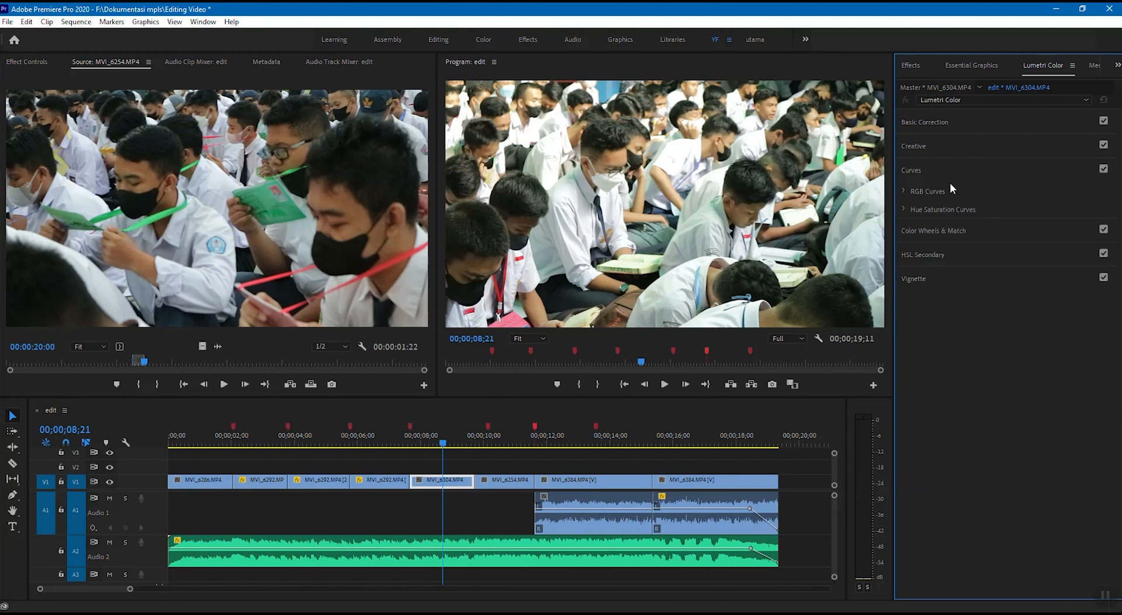
pyautogui.click(918, 228)
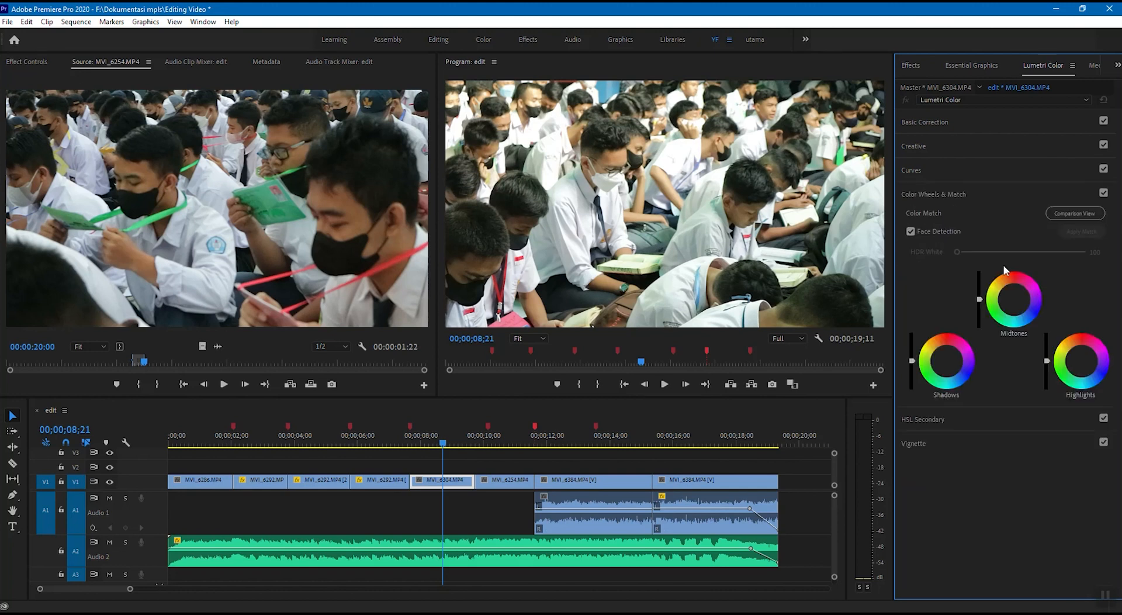
pyautogui.click(929, 419)
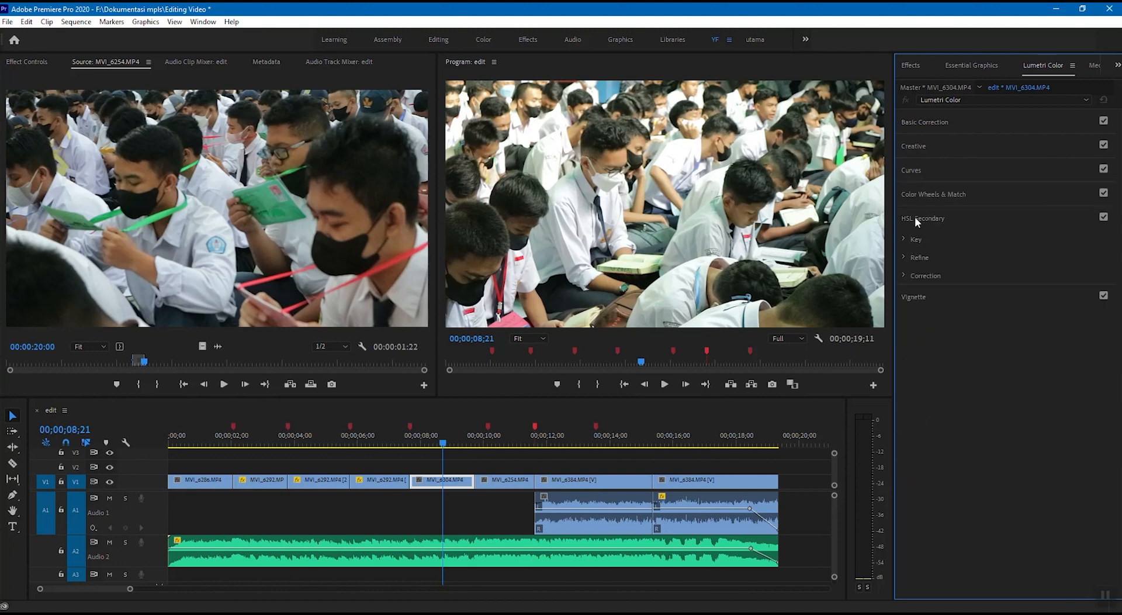
pyautogui.click(917, 298)
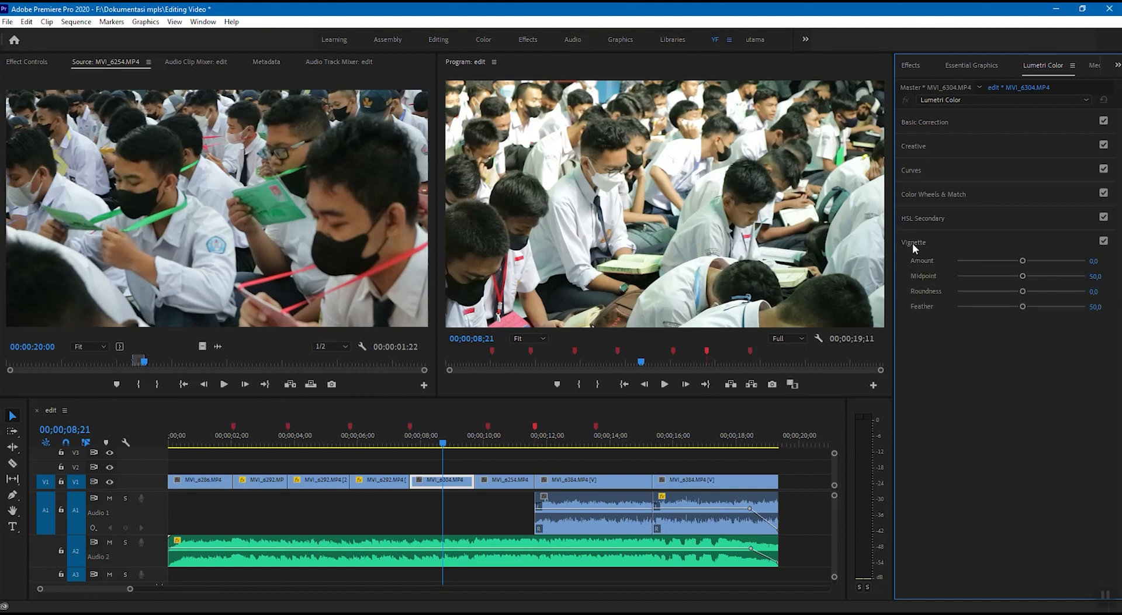
# Step: Try a Basic Correction on MVI_6304.MP4 with Temperature 46,4, Tint 10,0, Exposure -0,2 and Contrast -8,2
pyautogui.click(926, 122)
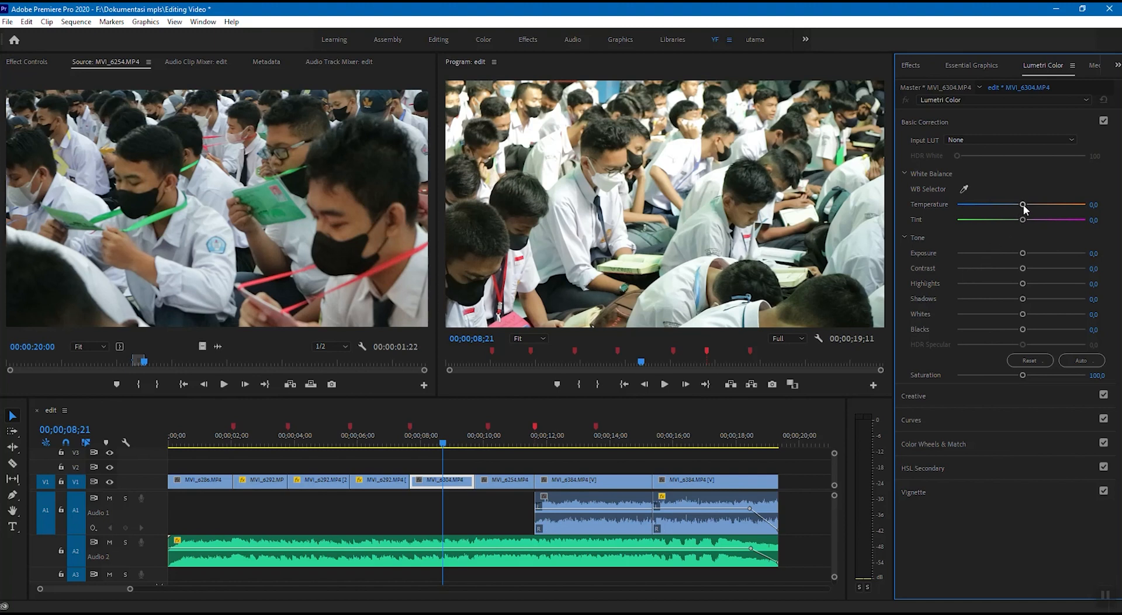
pyautogui.moveTo(1022, 205)
pyautogui.mouseDown()
pyautogui.moveTo(991, 213)
pyautogui.moveTo(1050, 209)
pyautogui.moveTo(996, 224)
pyautogui.moveTo(1039, 223)
pyautogui.moveTo(1015, 223)
pyautogui.moveTo(1028, 225)
pyautogui.mouseUp()
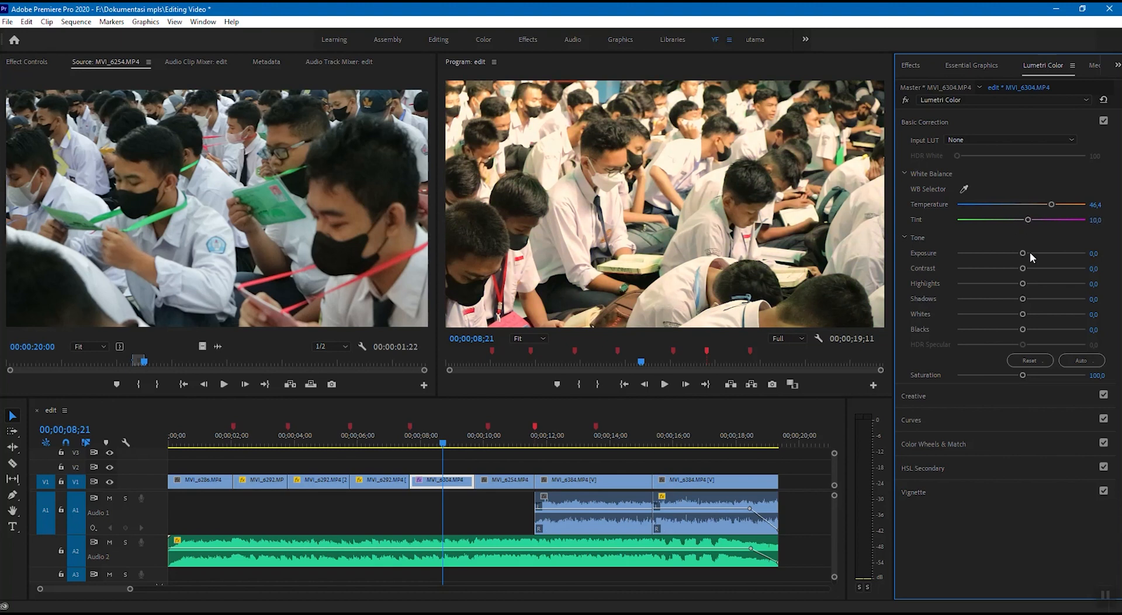
pyautogui.moveTo(1022, 253)
pyautogui.mouseDown()
pyautogui.moveTo(1031, 253)
pyautogui.moveTo(1011, 254)
pyautogui.moveTo(1016, 269)
pyautogui.mouseUp()
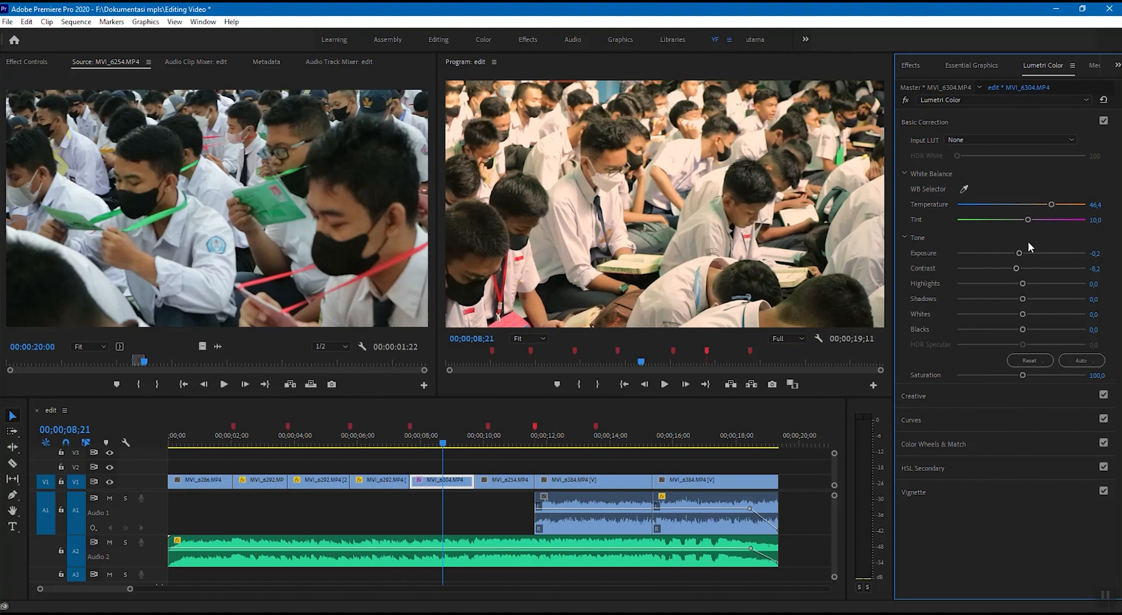
pyautogui.click(497, 486)
pyautogui.click(446, 484)
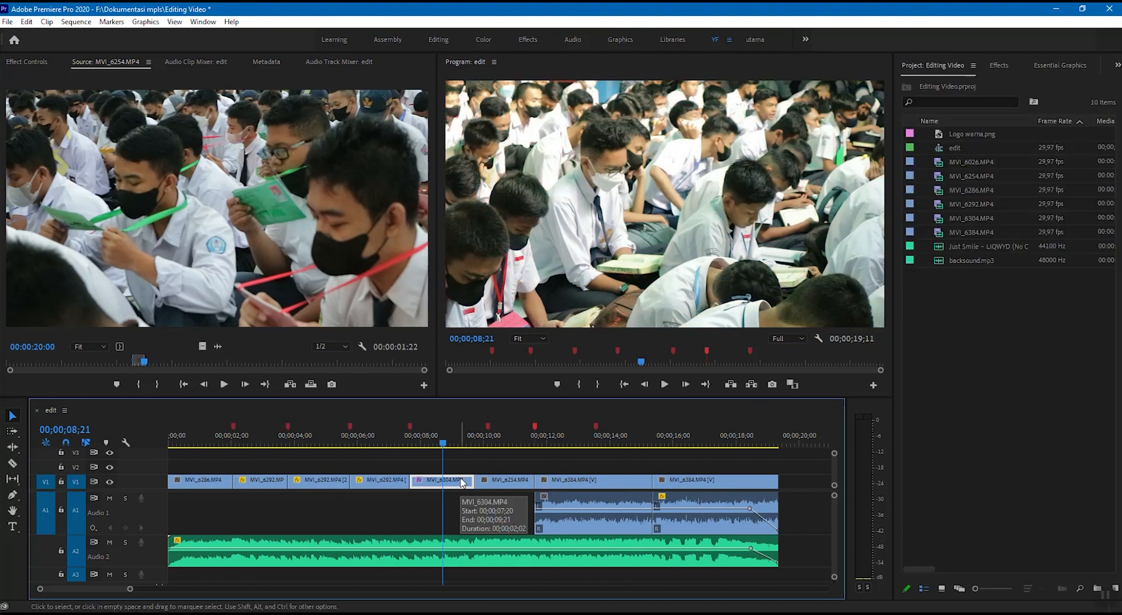
pyautogui.click(510, 482)
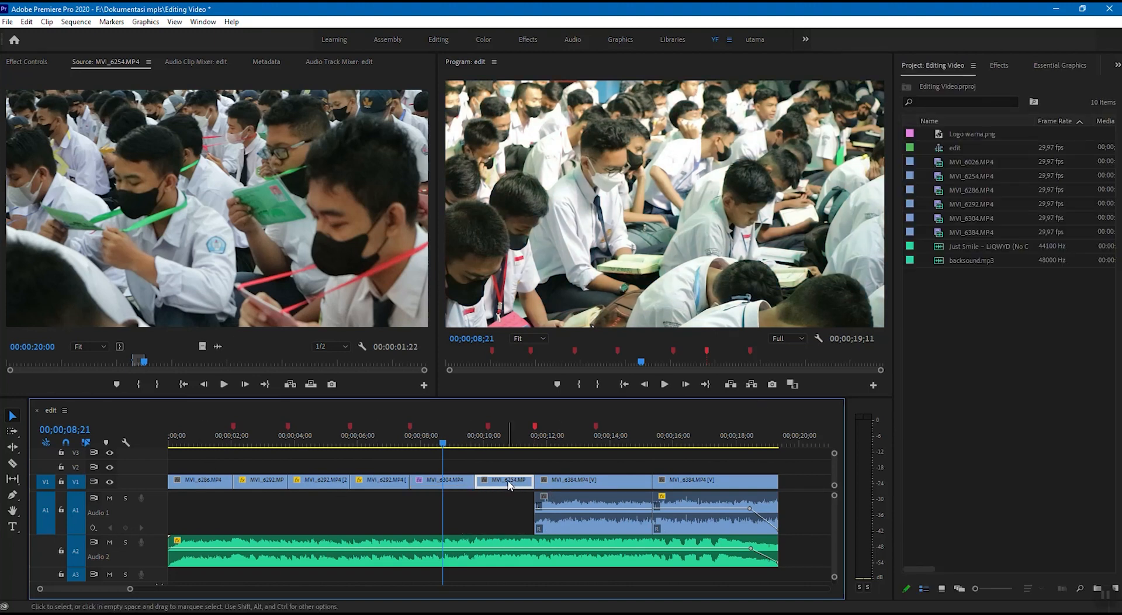
pyautogui.click(556, 487)
pyautogui.click(461, 483)
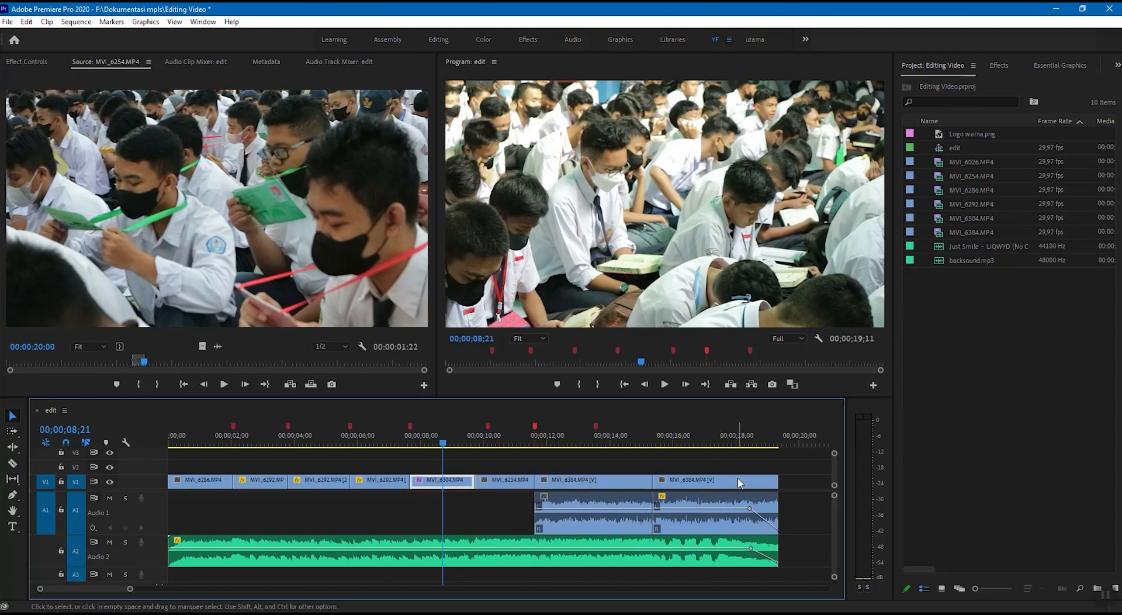
# Step: Create a new adjustment layer in the project with the 1440 x 1080, 29,97 fps Drop-Frame video settings
pyautogui.click(950, 476)
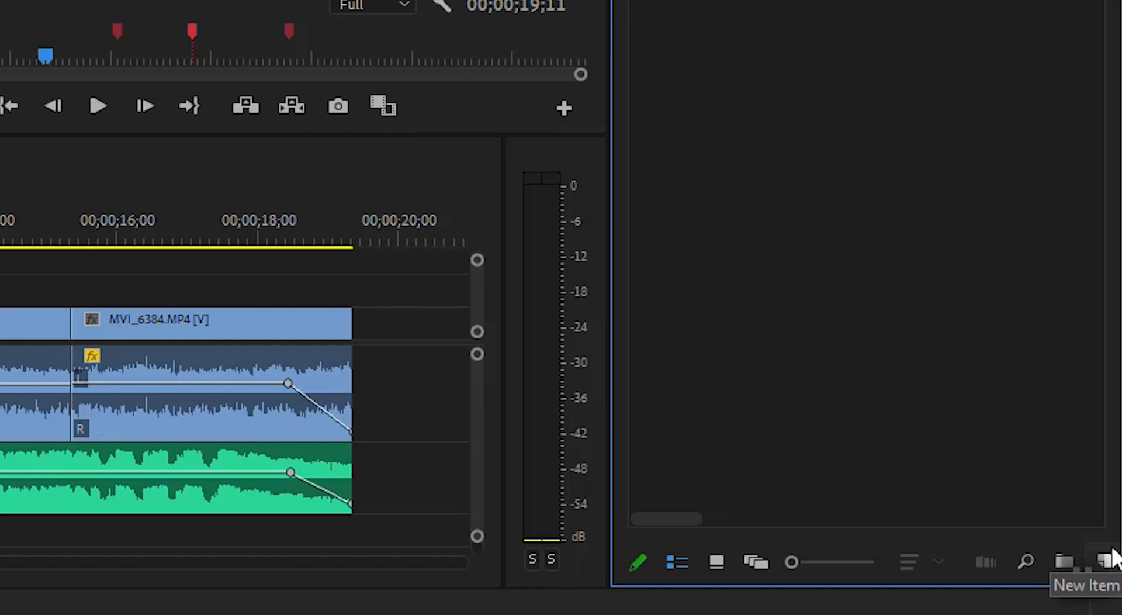
pyautogui.click(1106, 560)
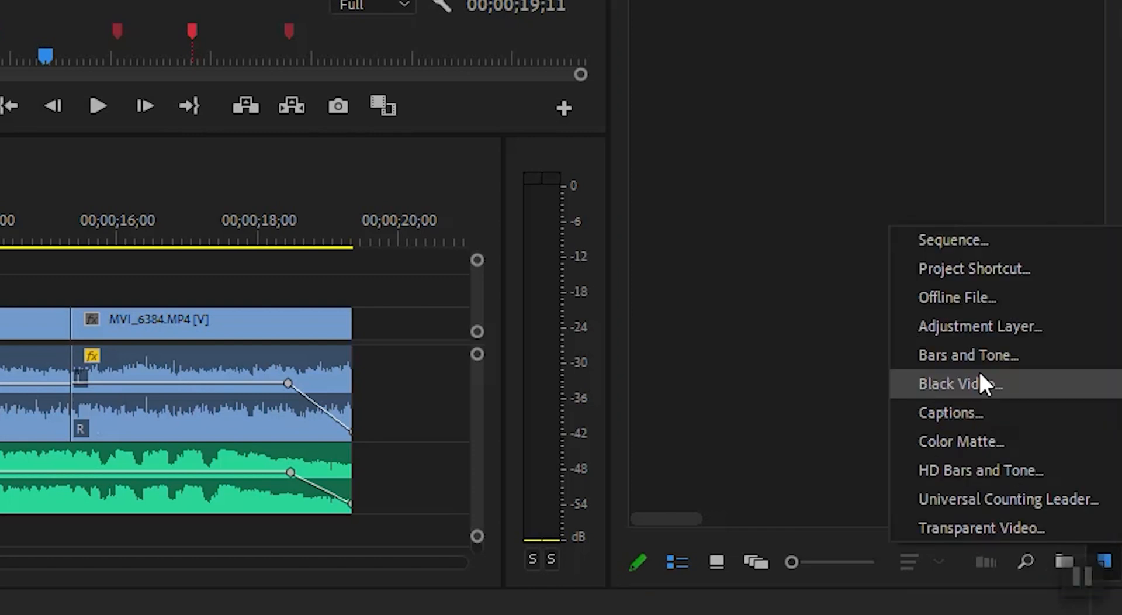
pyautogui.click(980, 327)
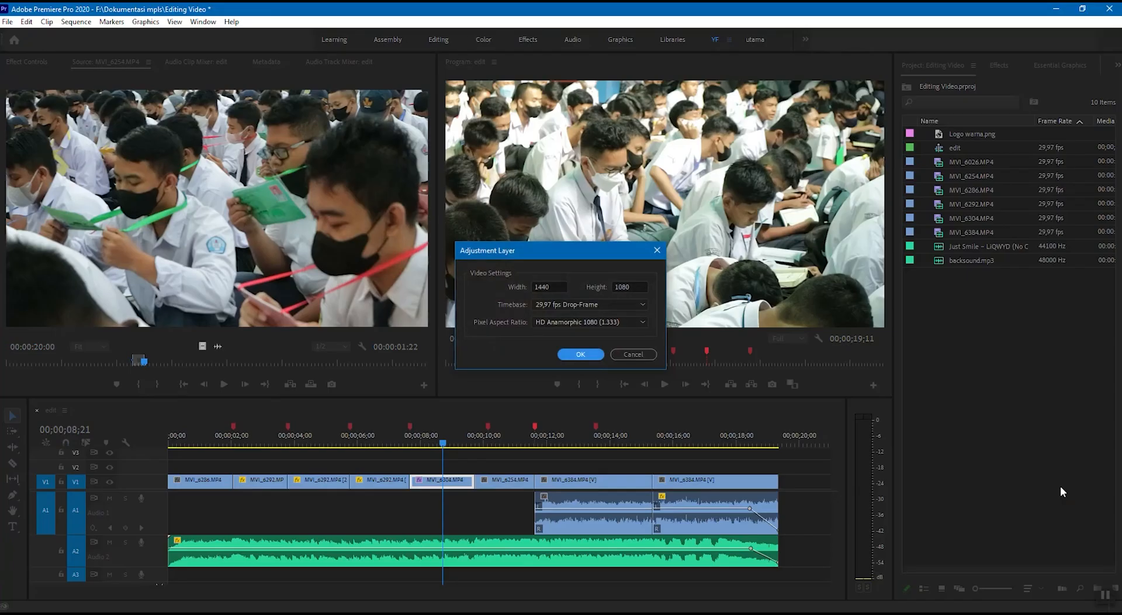
pyautogui.click(578, 354)
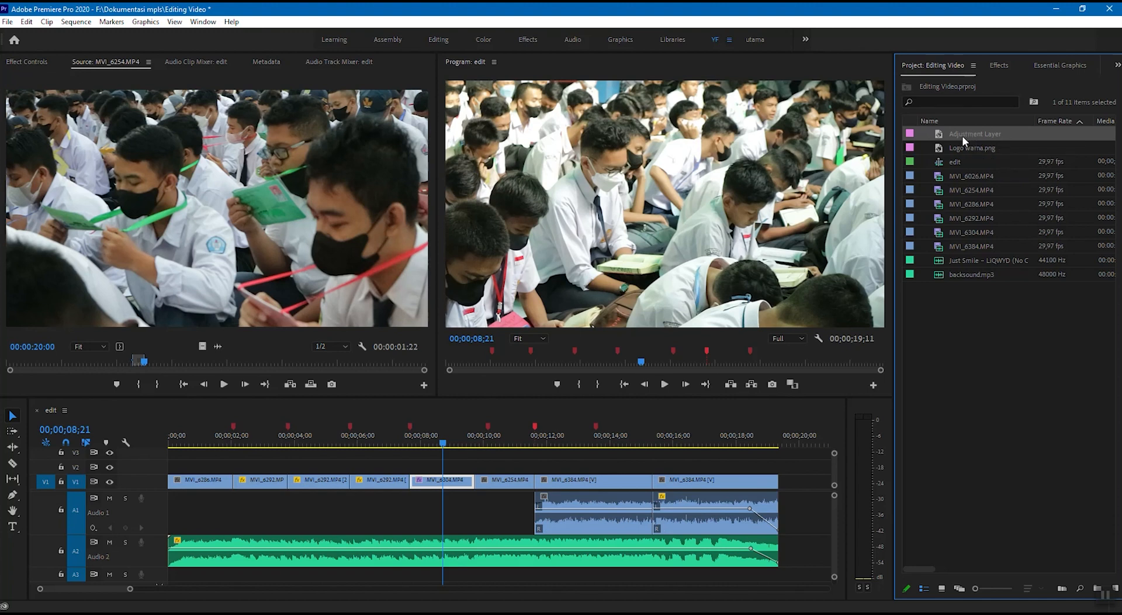
# Step: Place the adjustment layer on track V2 at the sequence start and extend it to the end of the last clip
pyautogui.moveTo(966, 135); pyautogui.dragTo(176, 474)
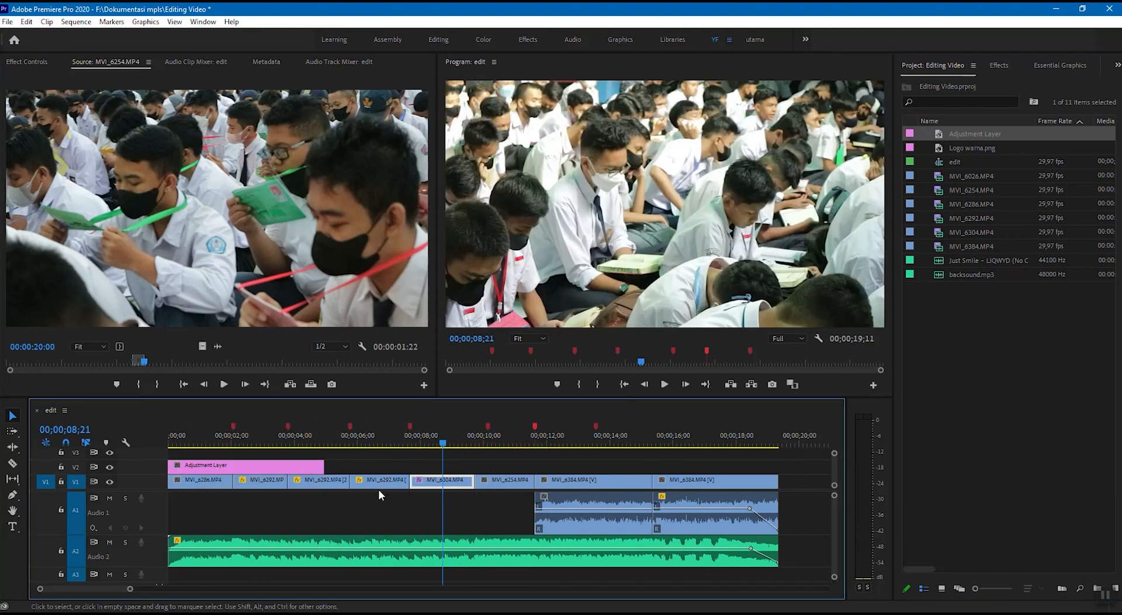
pyautogui.click(254, 467)
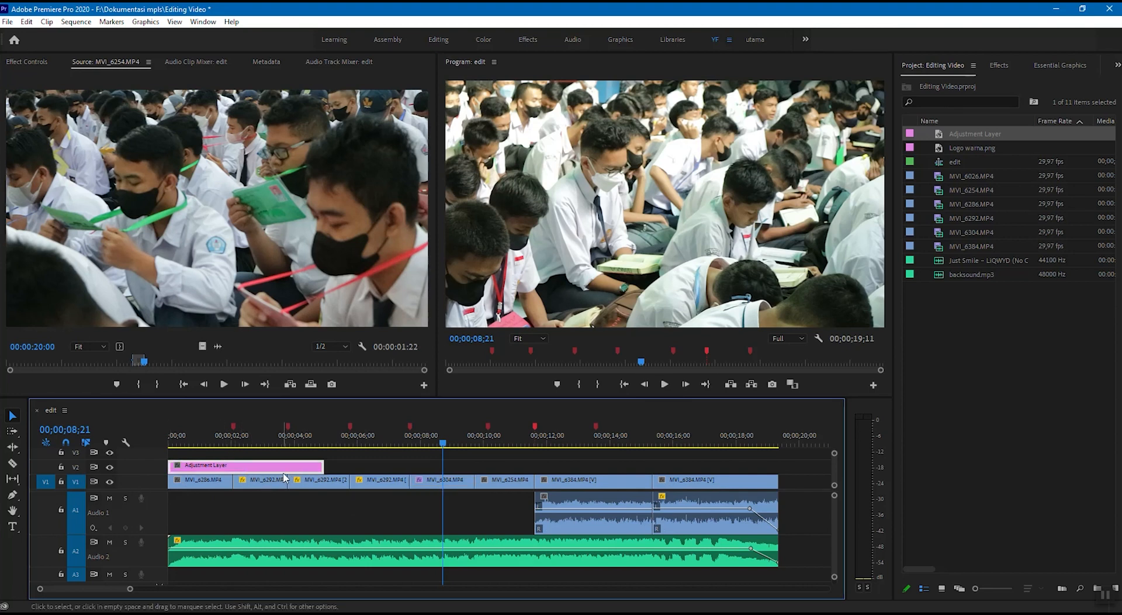
pyautogui.click(270, 437)
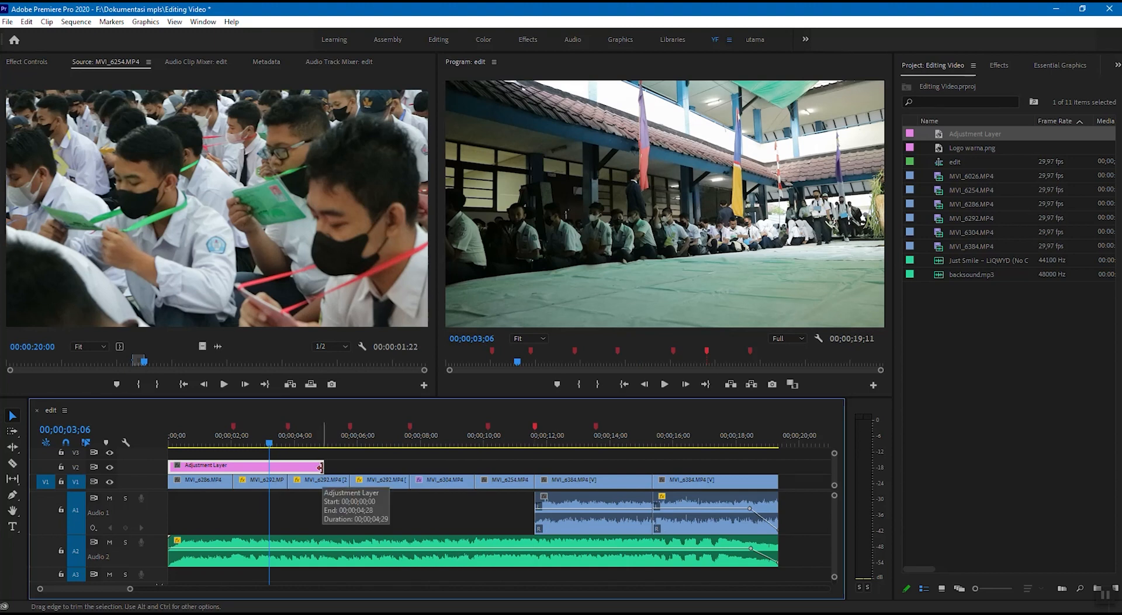
pyautogui.moveTo(320, 467); pyautogui.dragTo(777, 482)
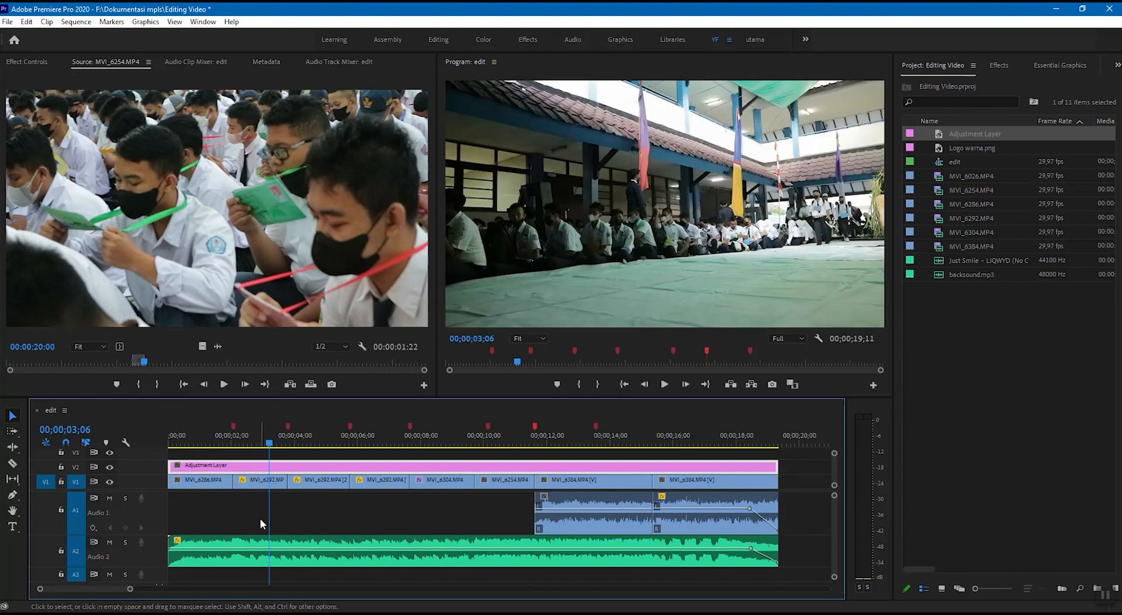
# Step: Clear all markers from the edit sequence
pyautogui.click(460, 439)
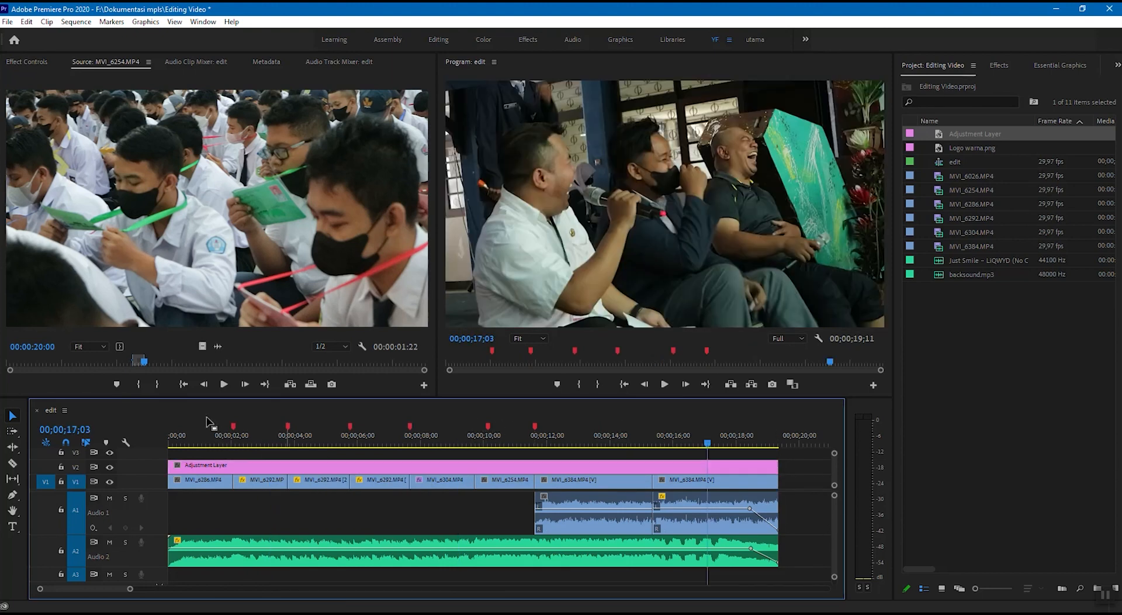
pyautogui.rightClick(562, 440)
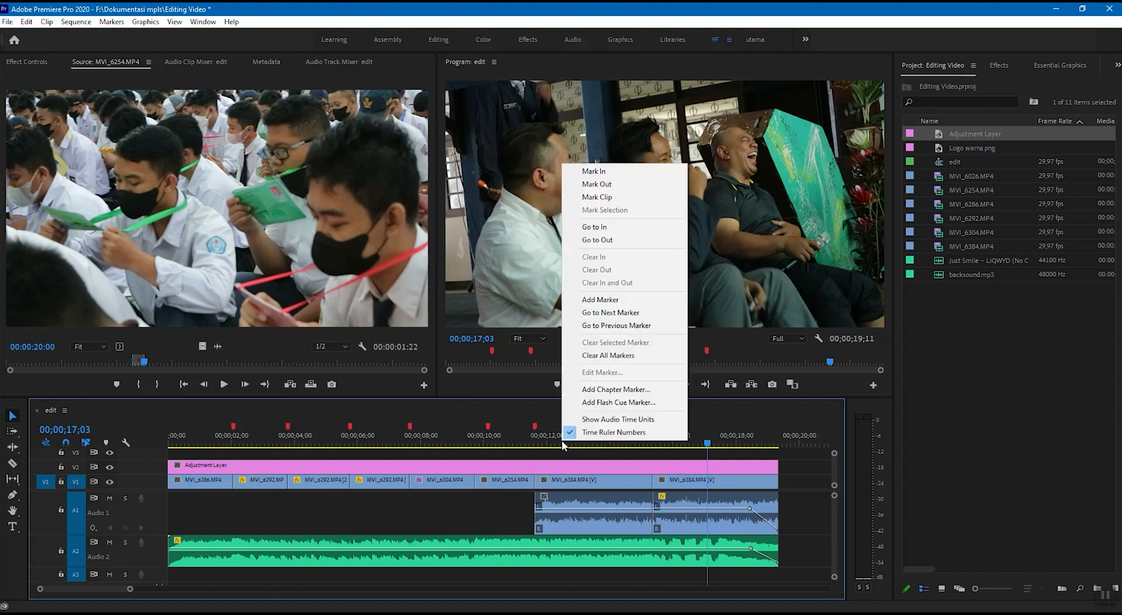
pyautogui.click(607, 356)
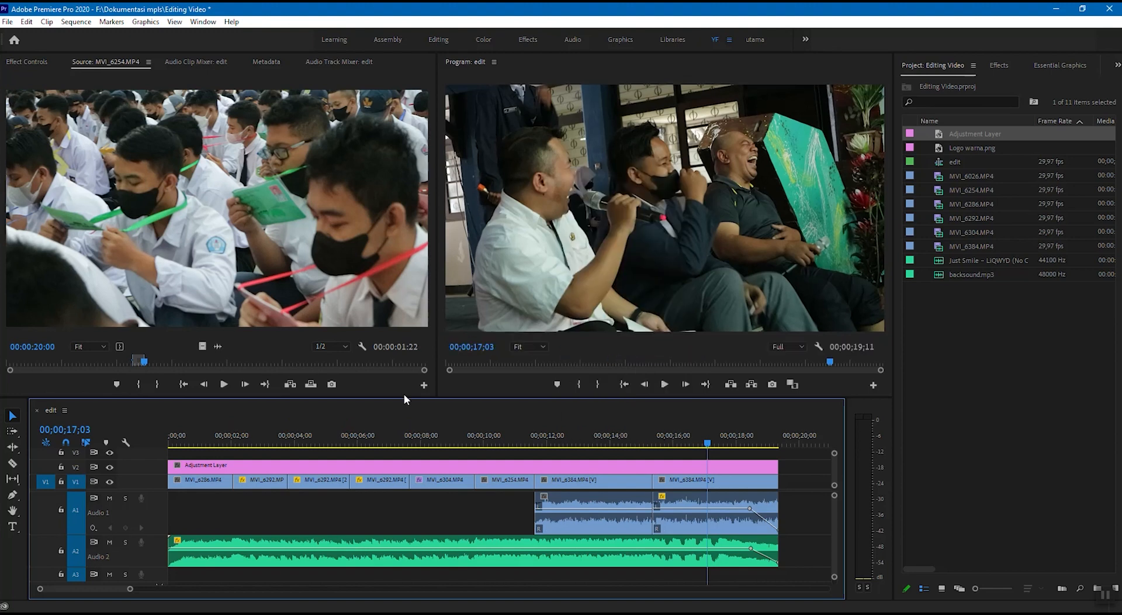
# Step: Apply a Basic Correction to the adjustment layer: Exposure 1,2, Contrast -5,5, Highlights 14,5, Shadows 0,9, Whites 21,8, Blacks 4,5, Temperature -14,5, Tint 10,9
pyautogui.click(642, 467)
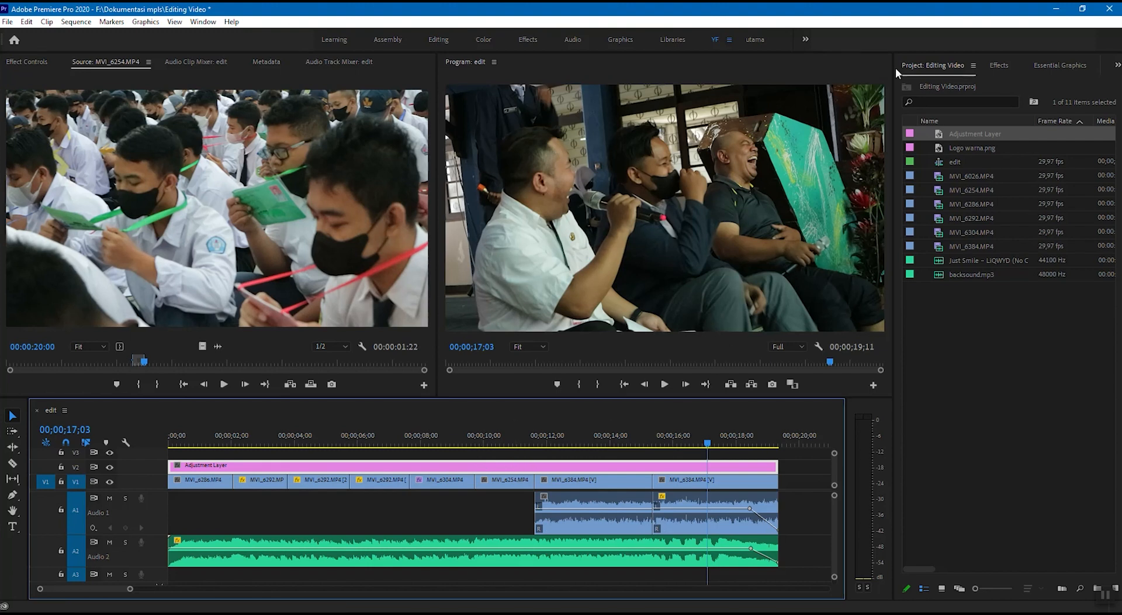
pyautogui.click(999, 65)
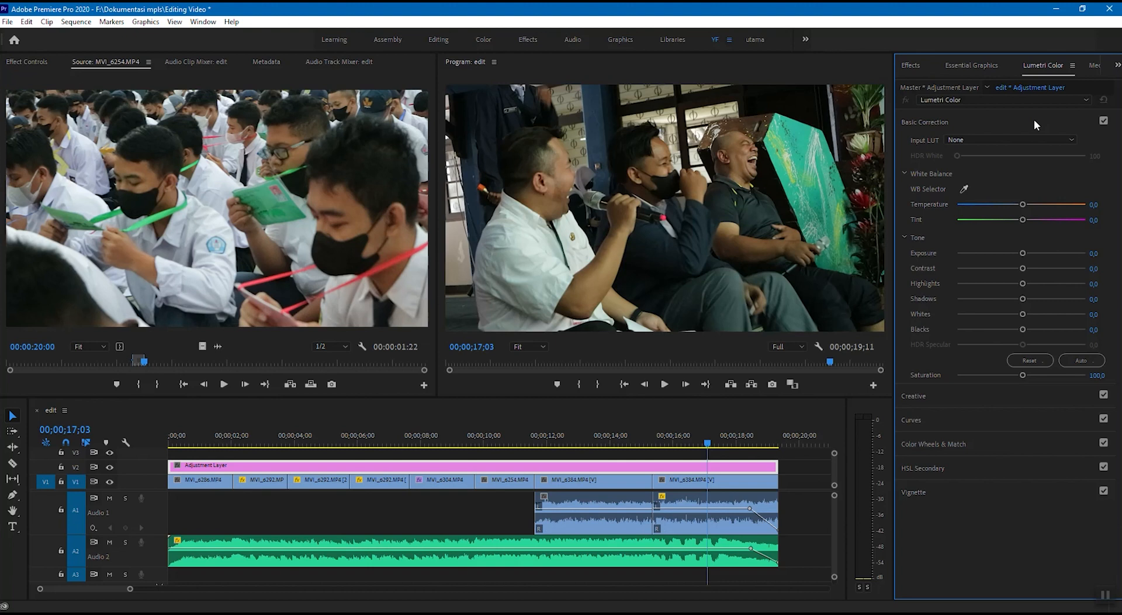
pyautogui.click(594, 465)
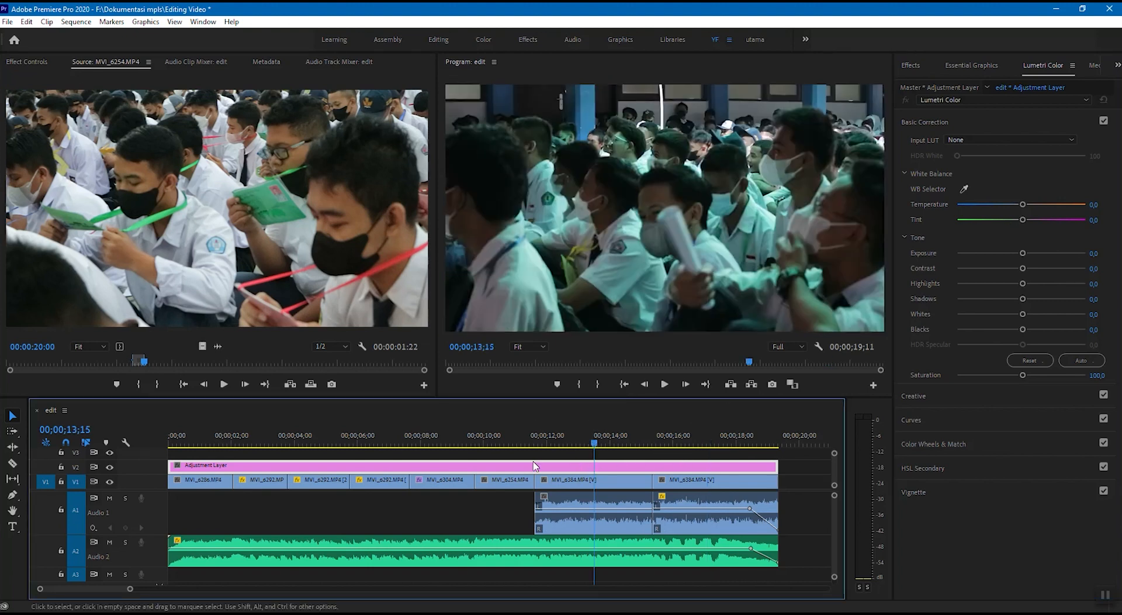
pyautogui.click(795, 468)
pyautogui.click(508, 467)
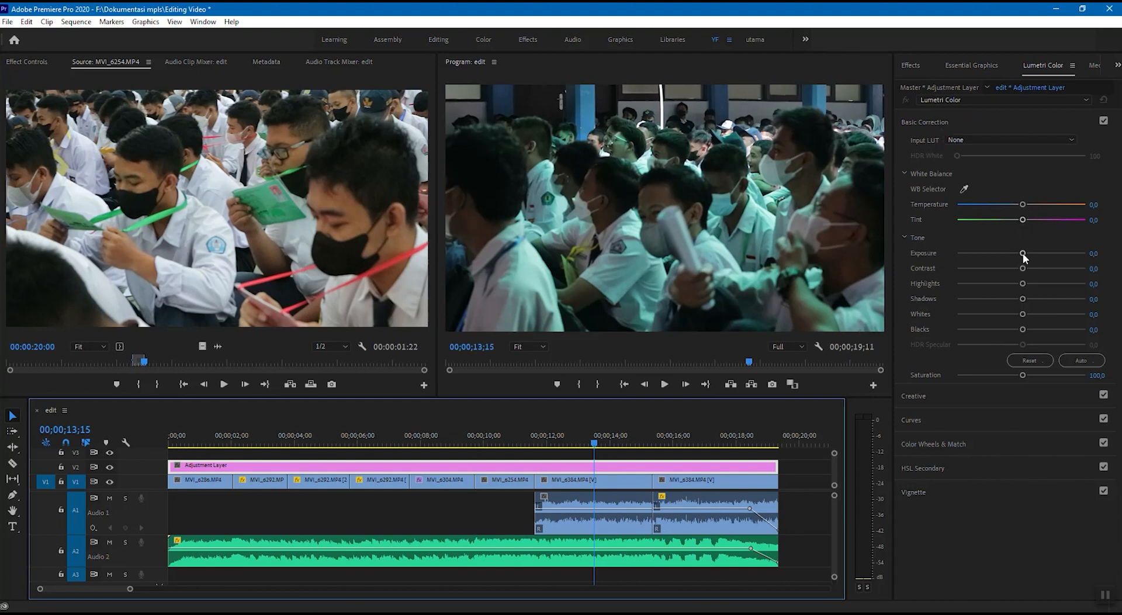
pyautogui.moveTo(1023, 255); pyautogui.dragTo(1024, 330)
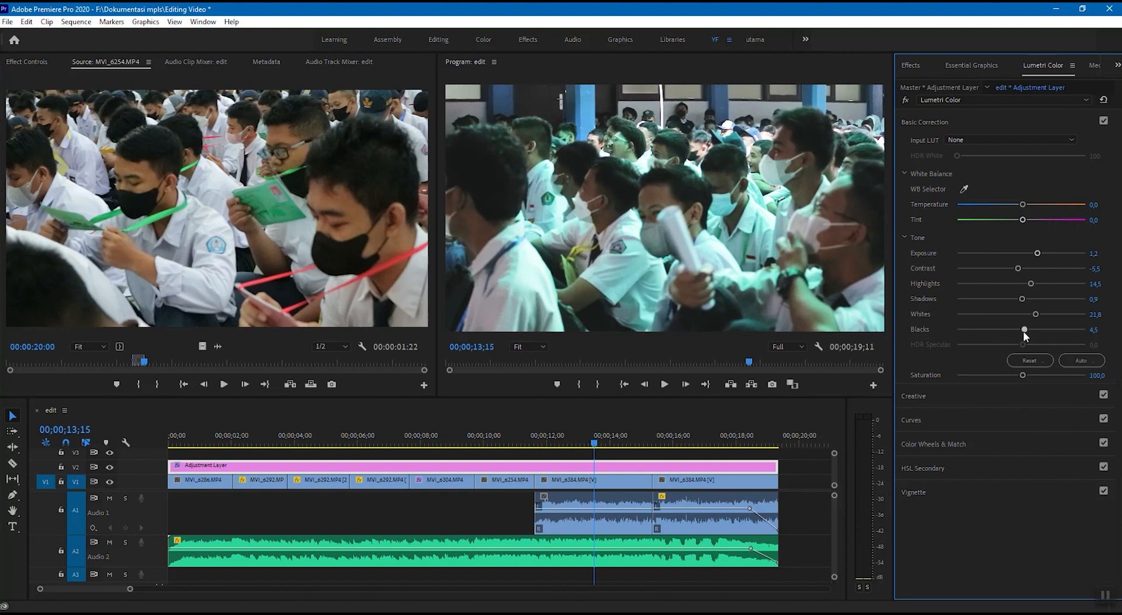
pyautogui.moveTo(1013, 206)
pyautogui.mouseDown()
pyautogui.moveTo(1031, 221)
pyautogui.moveTo(1028, 208)
pyautogui.moveTo(1018, 220)
pyautogui.moveTo(1030, 223)
pyautogui.moveTo(1013, 205)
pyautogui.mouseUp()
# Step: Check the grade on several clips, then set the adjustment layer's Exposure to 0,5 and fine-tune its Temperature, Tint and Saturation
pyautogui.click(504, 443)
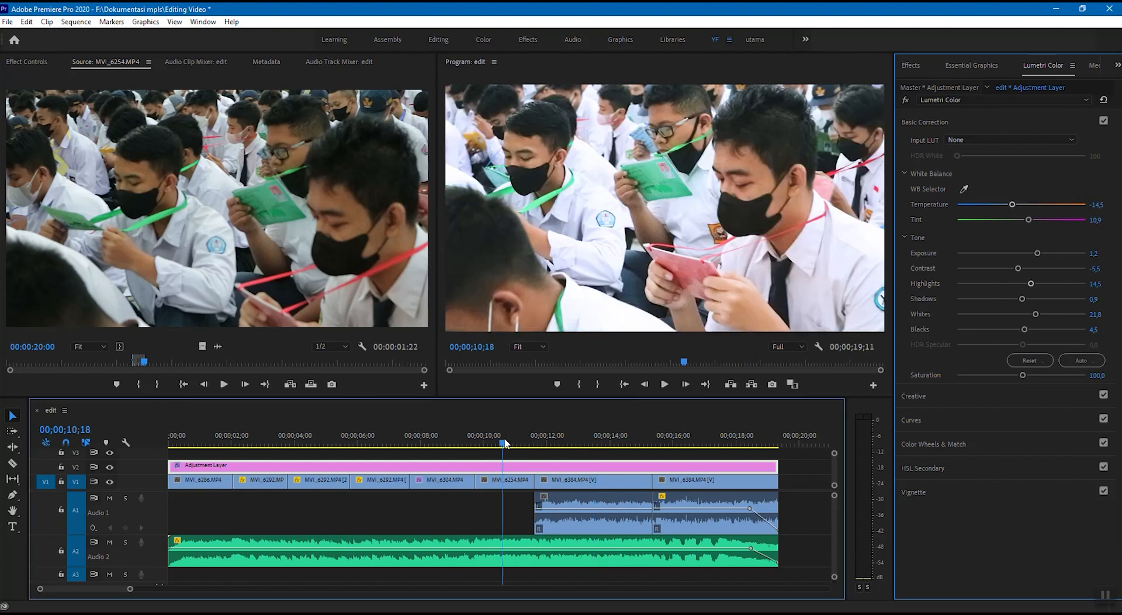
pyautogui.click(442, 443)
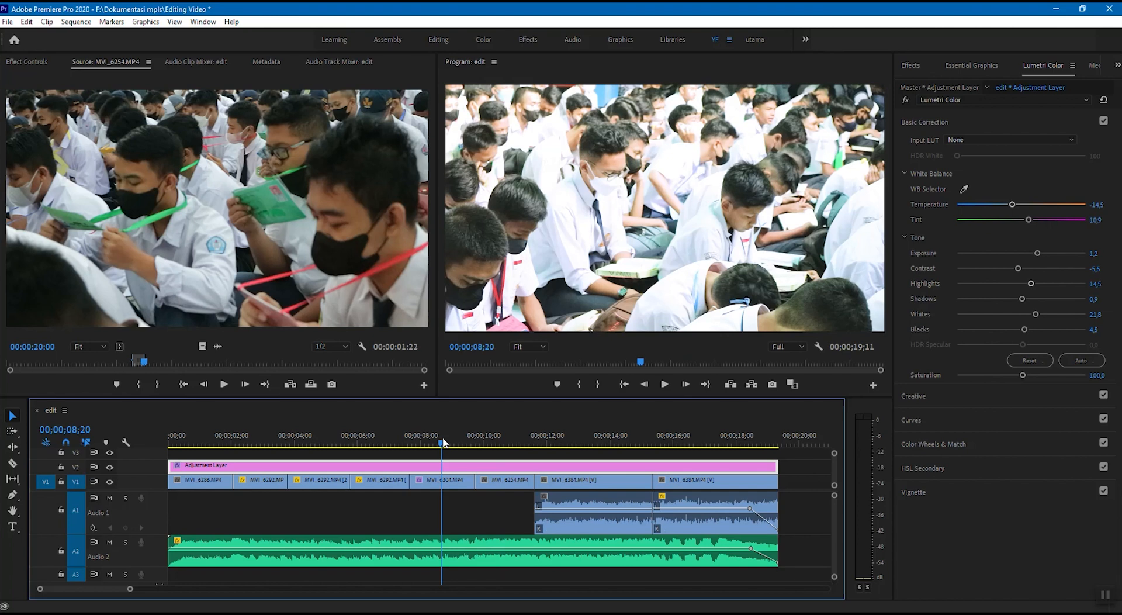
pyautogui.click(373, 443)
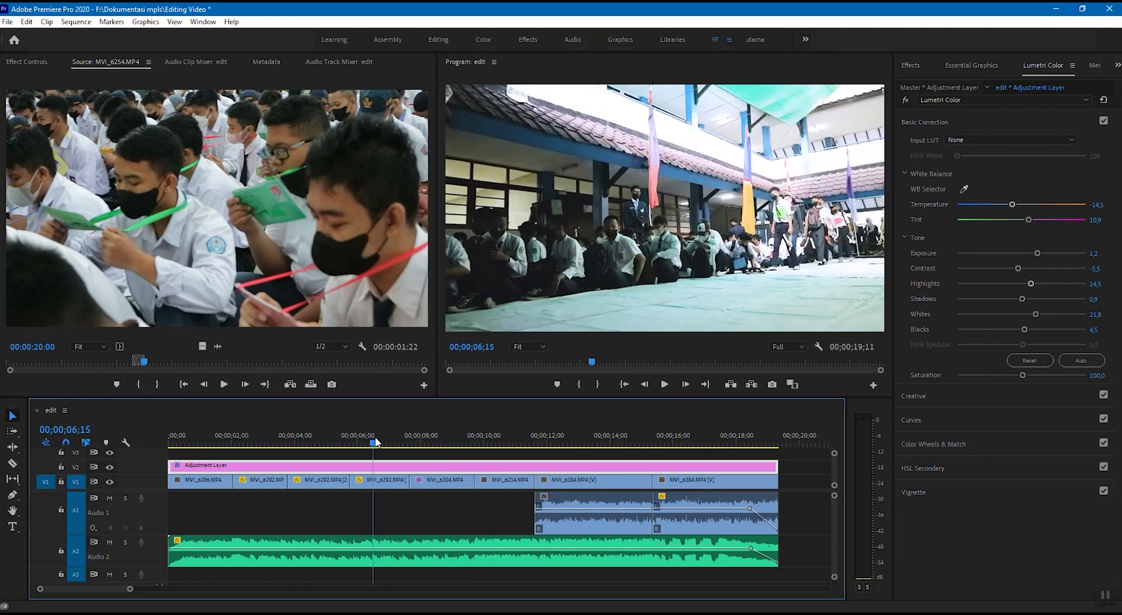
pyautogui.click(450, 443)
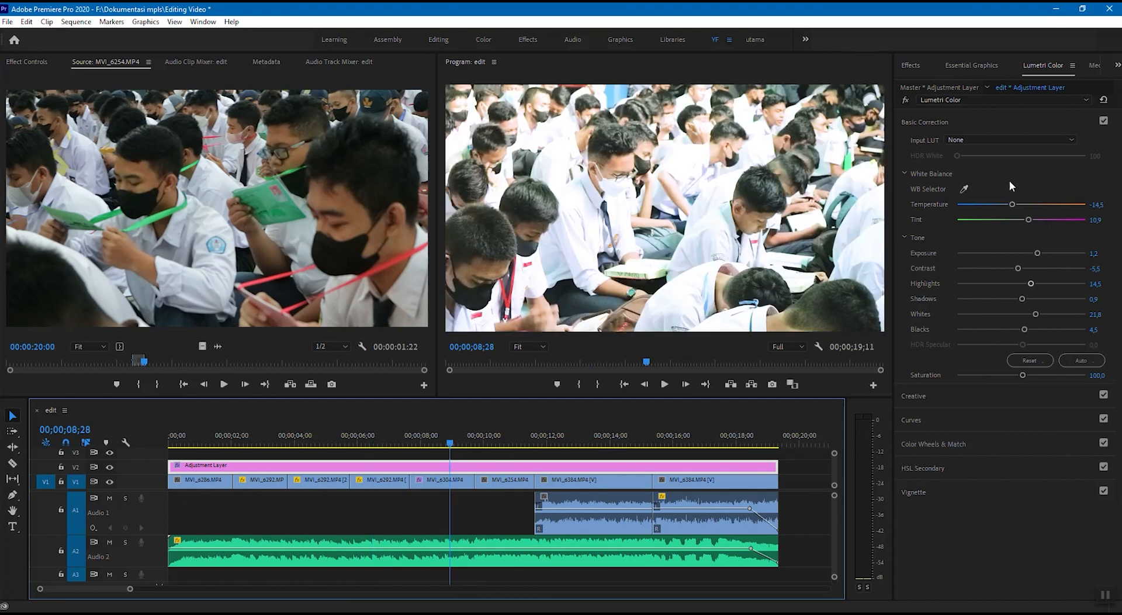
pyautogui.moveTo(1037, 253); pyautogui.dragTo(1028, 253)
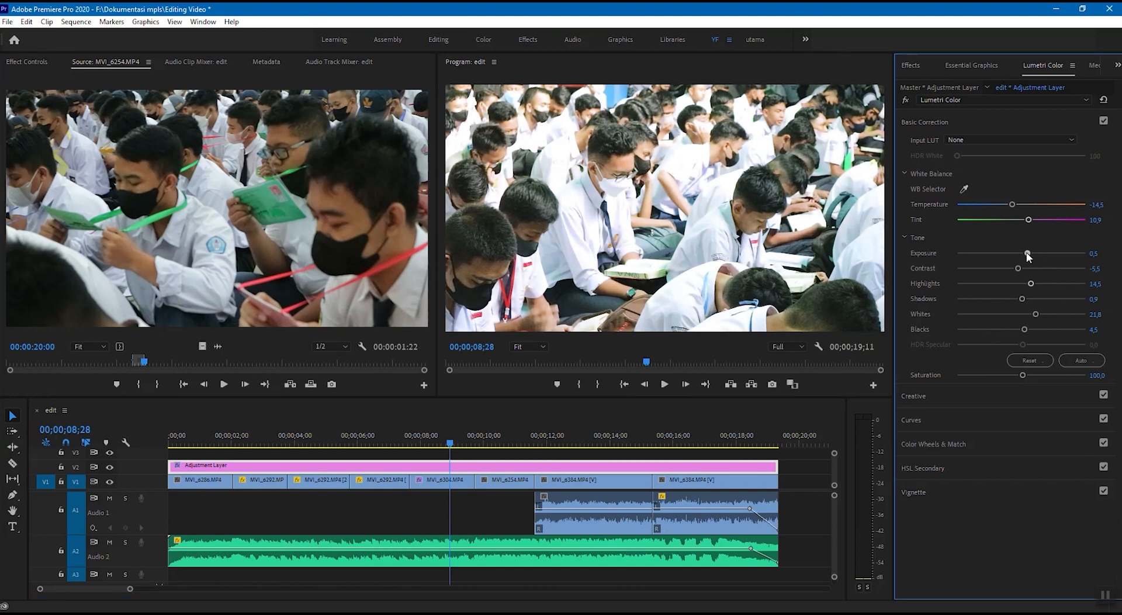
pyautogui.moveTo(1012, 205); pyautogui.dragTo(1032, 221)
pyautogui.moveTo(1023, 376); pyautogui.dragTo(1029, 375)
# Step: Add a Vignette to the adjustment layer with Amount -0,1, Midpoint 51,4, Roundness 14,5 and Feather 60,5
pyautogui.click(914, 491)
pyautogui.moveTo(1023, 264); pyautogui.dragTo(1051, 308)
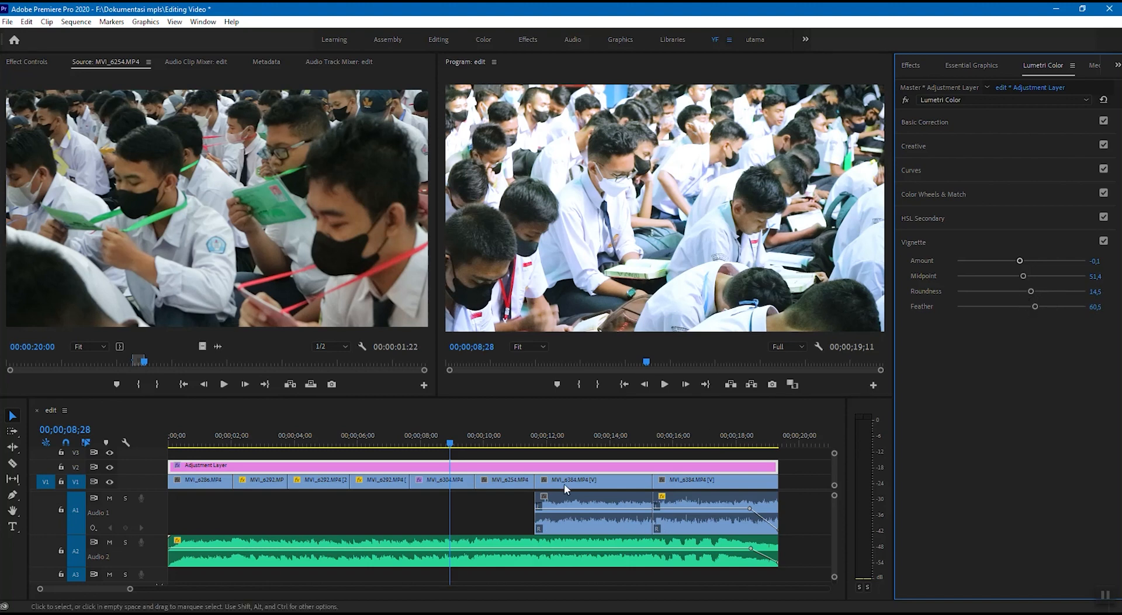
# Step: Play back the graded sequence around the MVI_6304 clip and the cut between the first two clips to review it
pyautogui.click(453, 446)
pyautogui.moveTo(453, 445)
pyautogui.mouseDown()
pyautogui.moveTo(381, 444)
pyautogui.moveTo(563, 450)
pyautogui.moveTo(472, 449)
pyautogui.mouseUp()
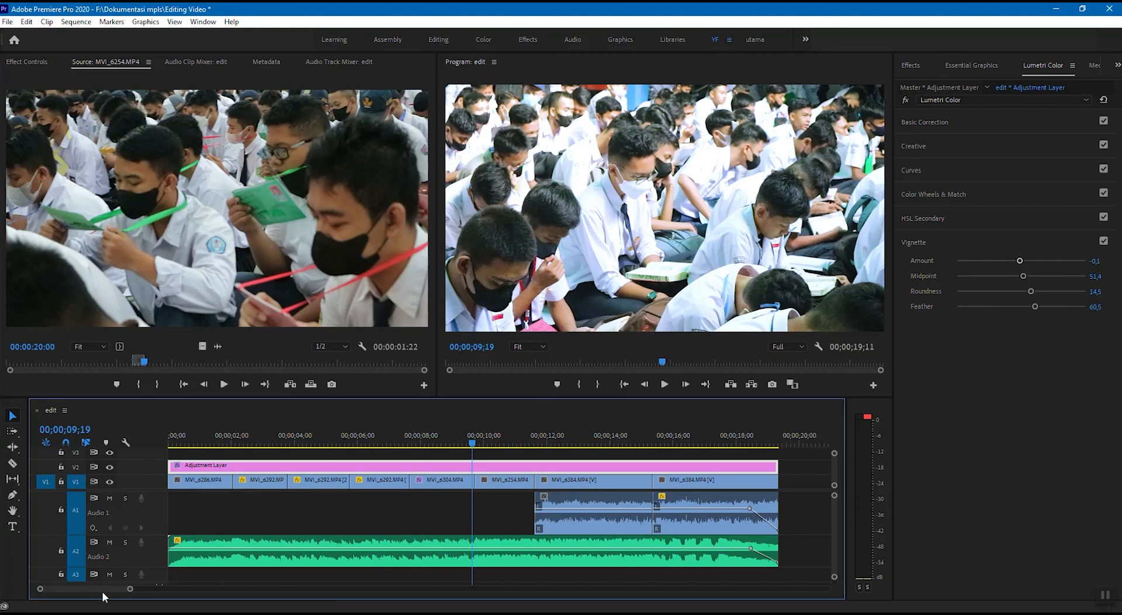
pyautogui.moveTo(130, 589); pyautogui.dragTo(138, 588)
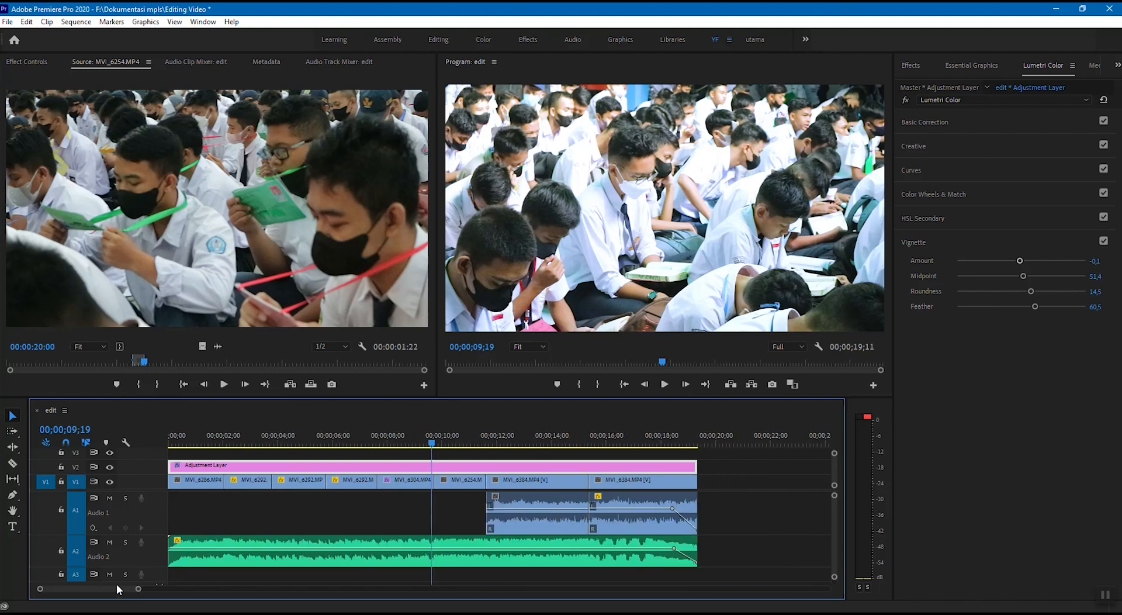
pyautogui.click(179, 444)
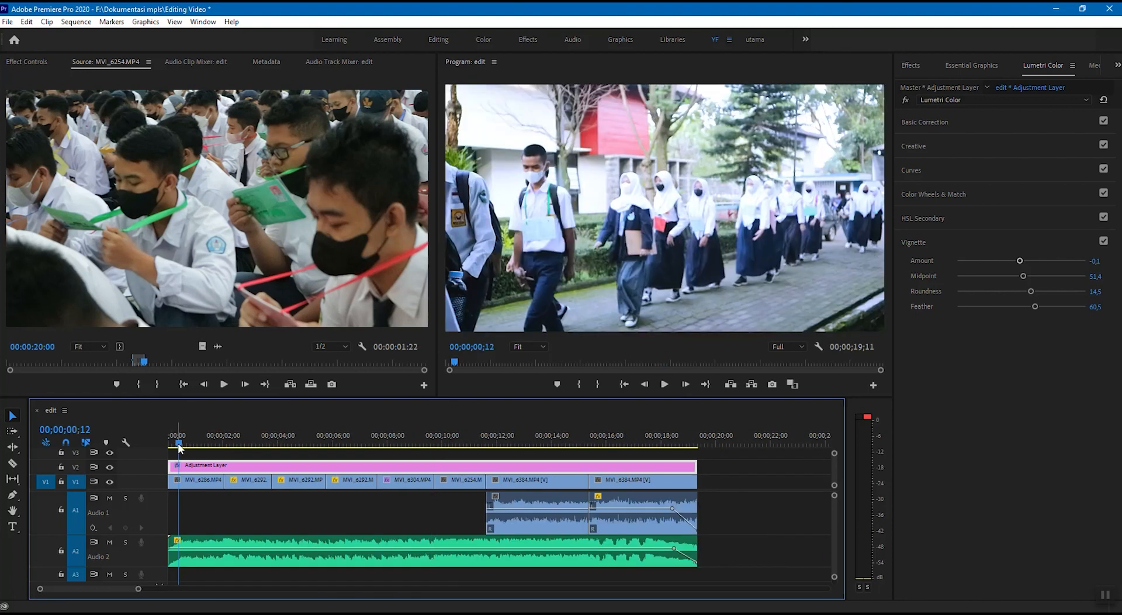
pyautogui.moveTo(179, 446); pyautogui.dragTo(217, 442)
pyautogui.press('space')
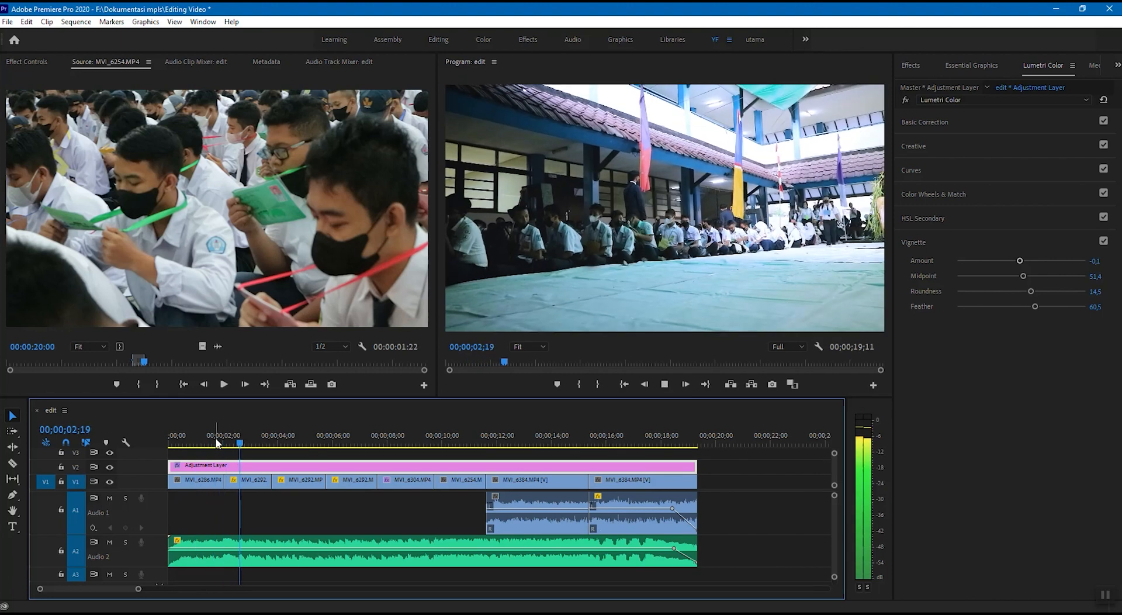
pyautogui.moveTo(220, 442); pyautogui.dragTo(202, 443)
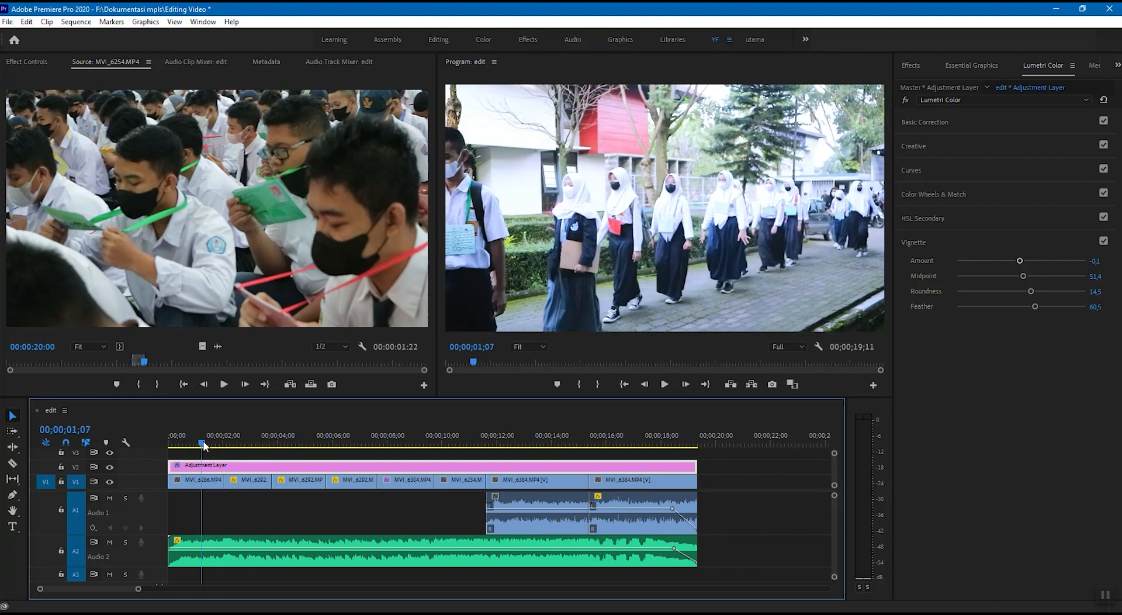
pyautogui.press('space')
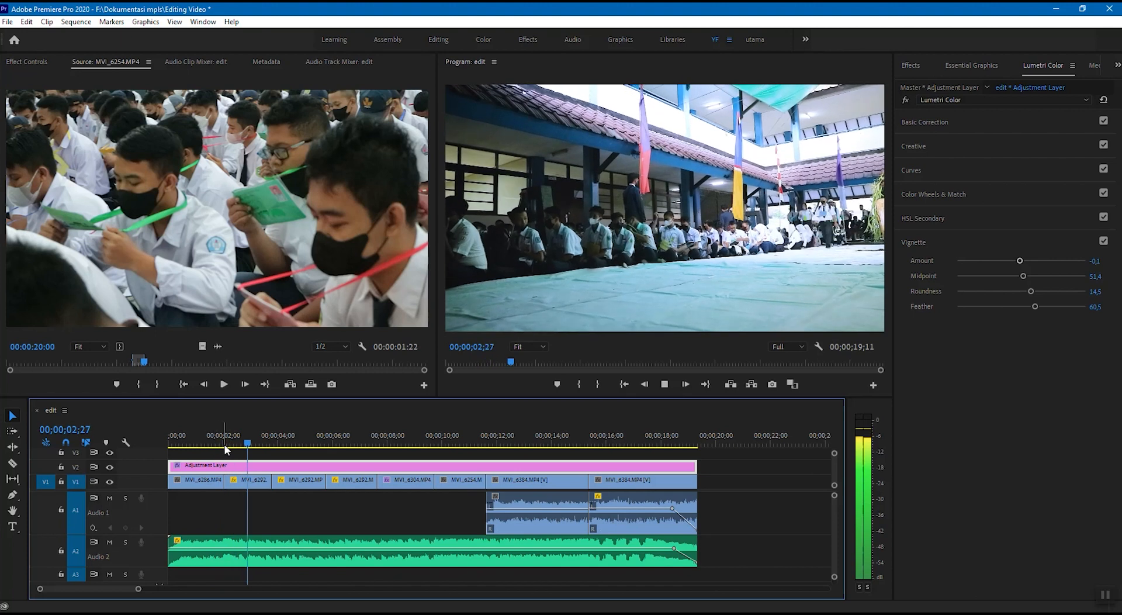
pyautogui.click(220, 444)
pyautogui.moveTo(221, 449)
pyautogui.mouseDown()
pyautogui.moveTo(206, 450)
pyautogui.moveTo(235, 449)
pyautogui.moveTo(221, 451)
pyautogui.mouseUp()
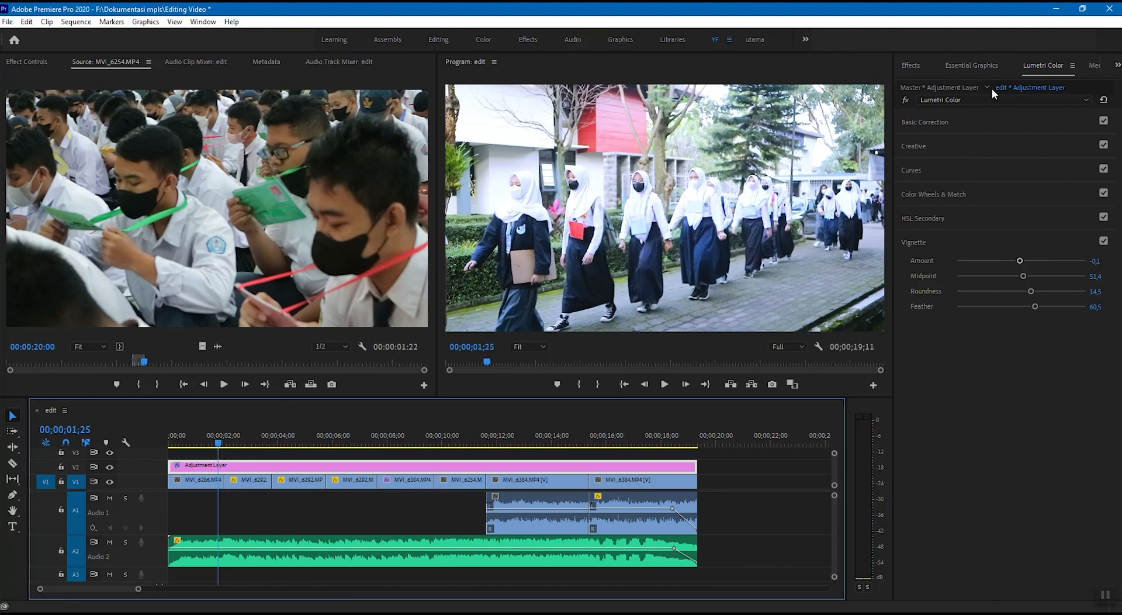
# Step: Apply a Film Dissolve video transition at the cut between the first two clips on V1
pyautogui.scroll(3, 947, 63)
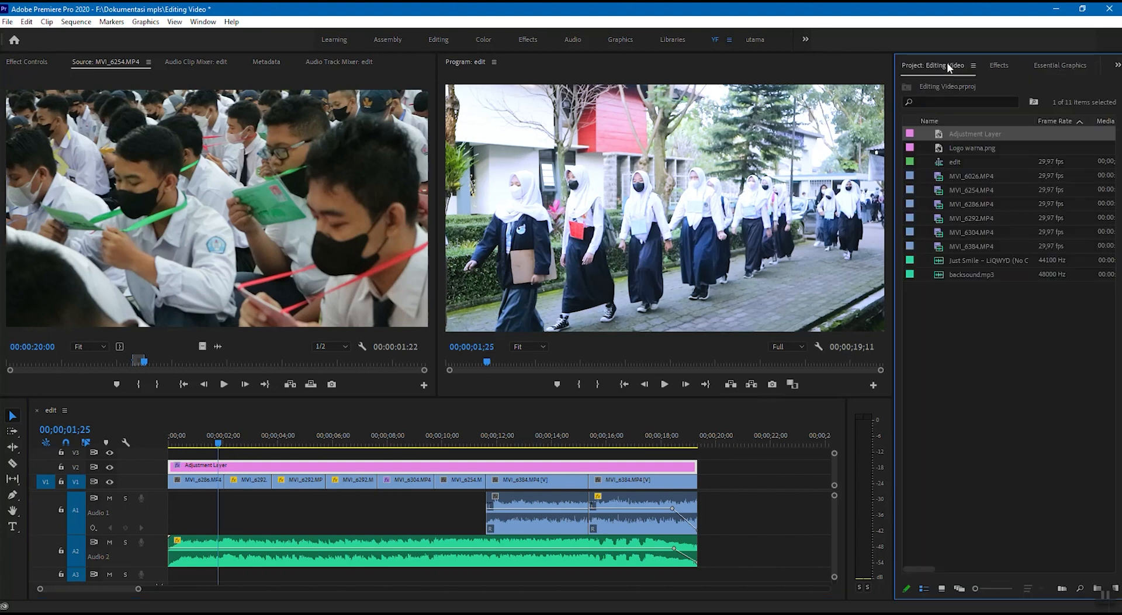
pyautogui.click(976, 396)
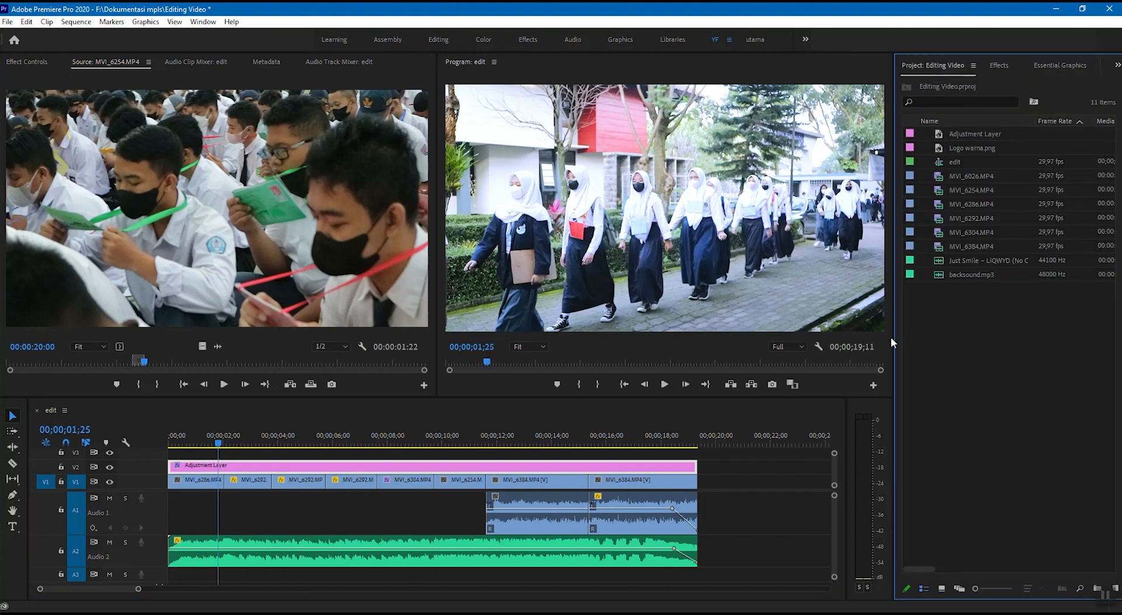
pyautogui.click(998, 65)
pyautogui.click(910, 169)
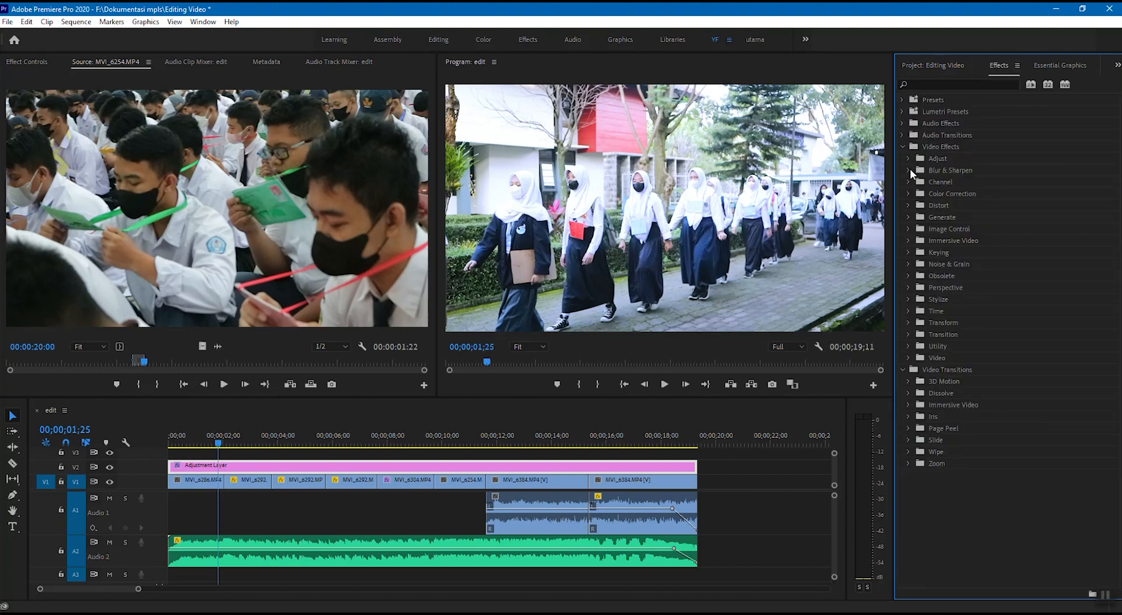
pyautogui.click(904, 147)
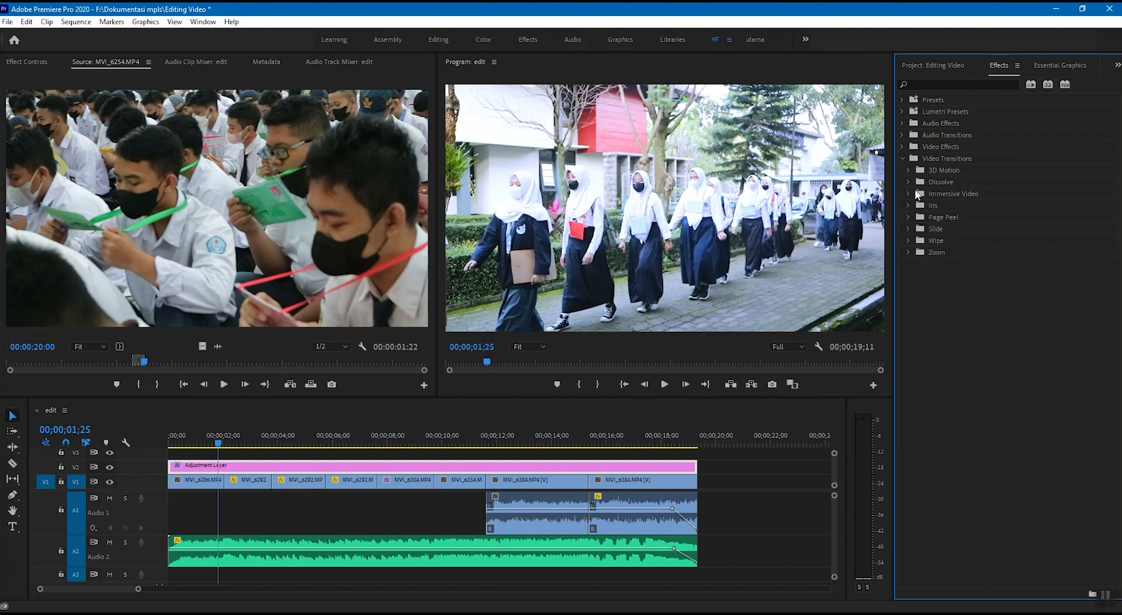
pyautogui.click(908, 182)
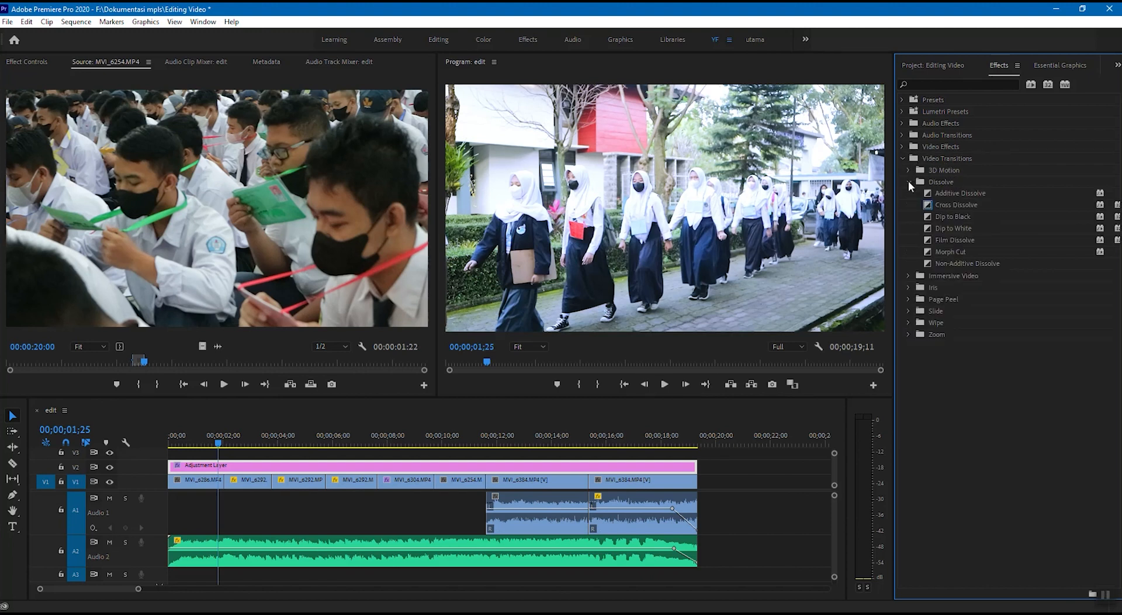
pyautogui.click(909, 182)
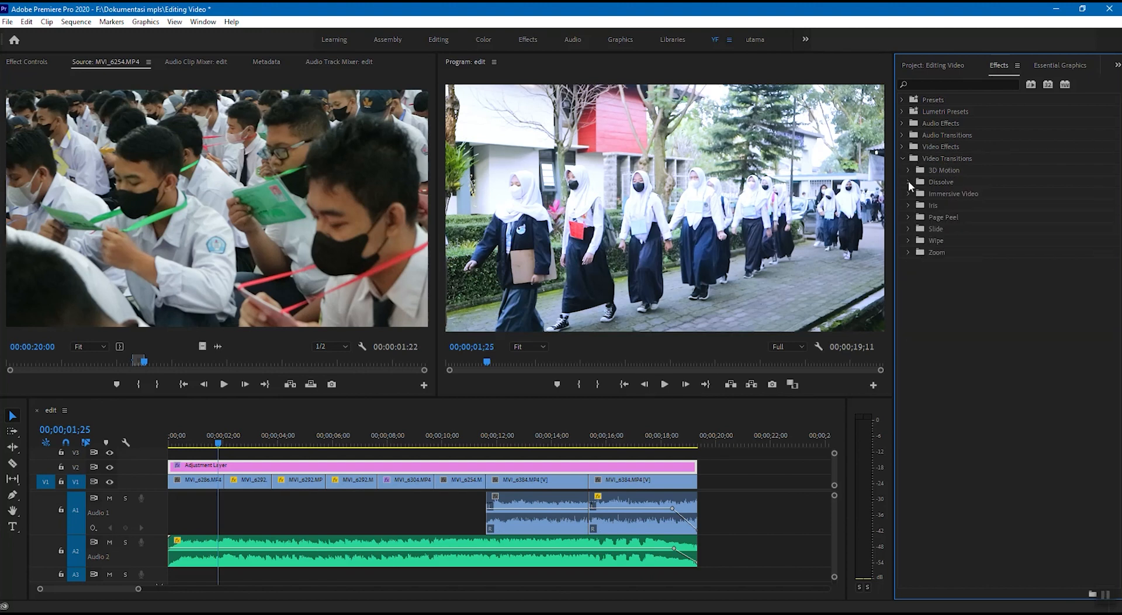
pyautogui.click(908, 182)
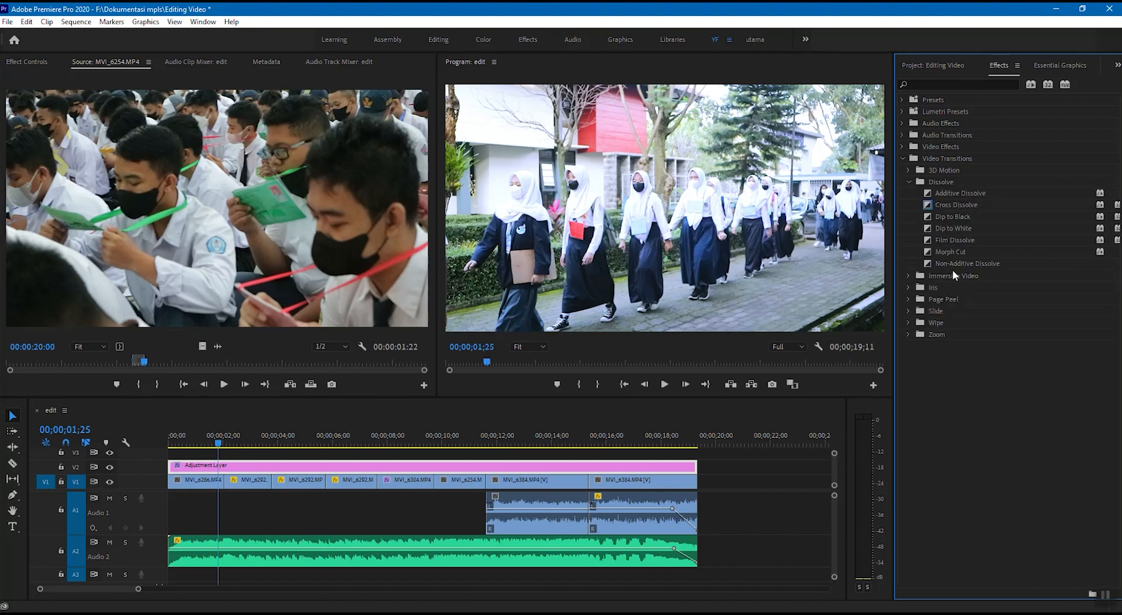
pyautogui.click(964, 239)
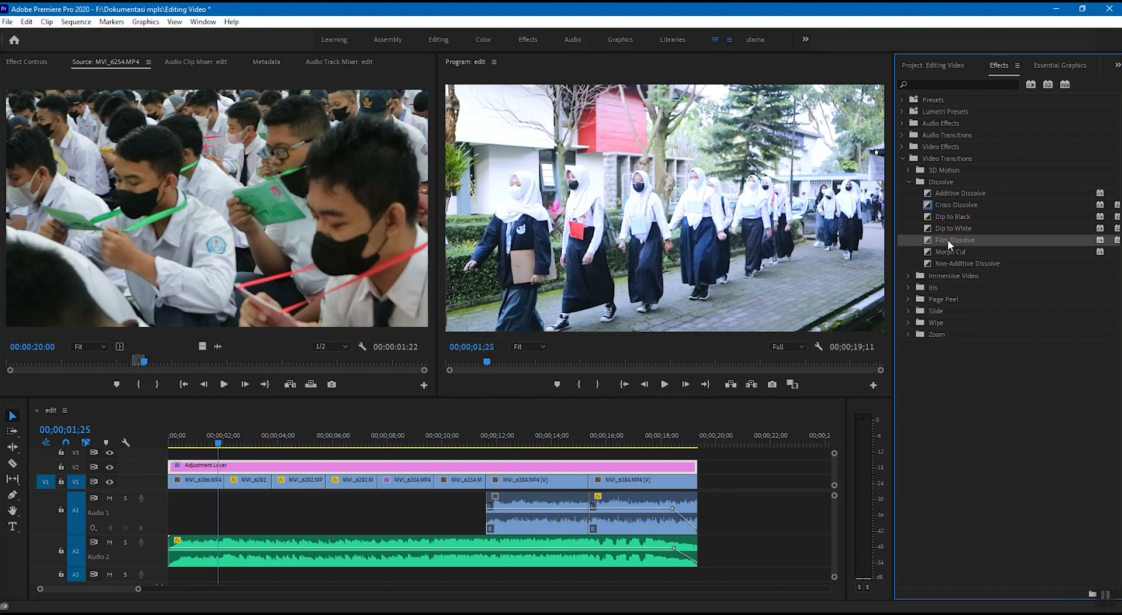
pyautogui.moveTo(938, 237); pyautogui.dragTo(223, 479)
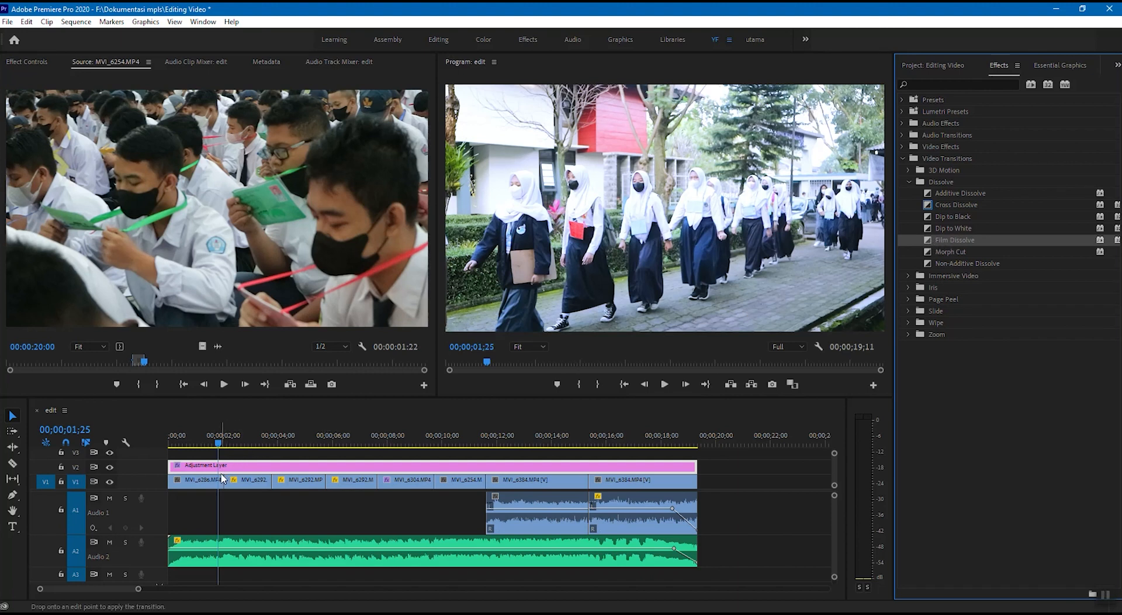
# Step: Preview the Film Dissolve between the first two clips and shorten its duration
pyautogui.click(213, 446)
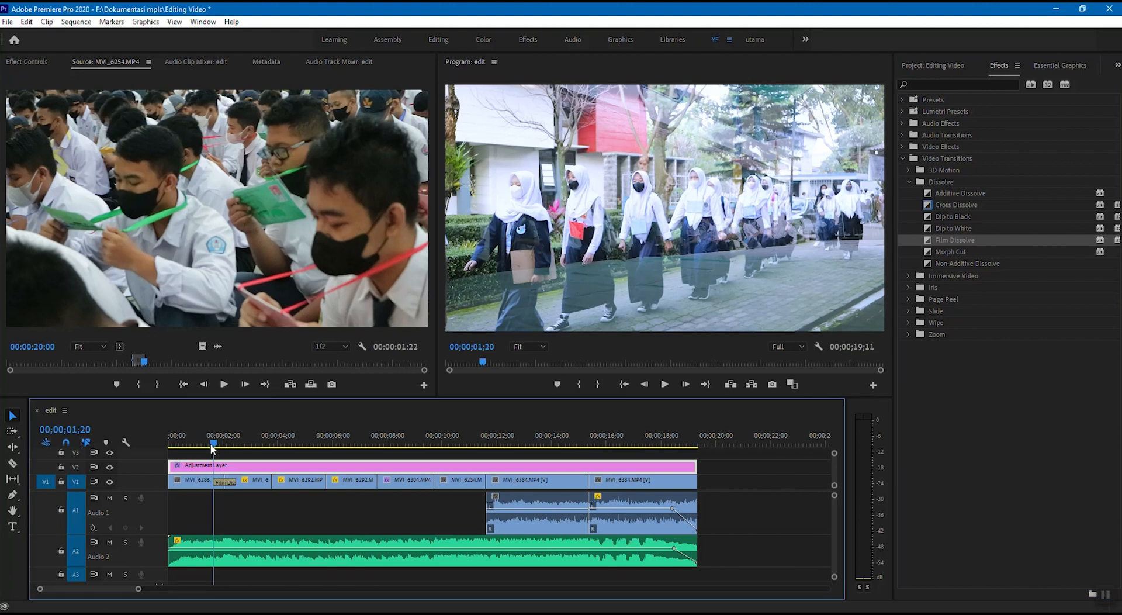
pyautogui.press('space')
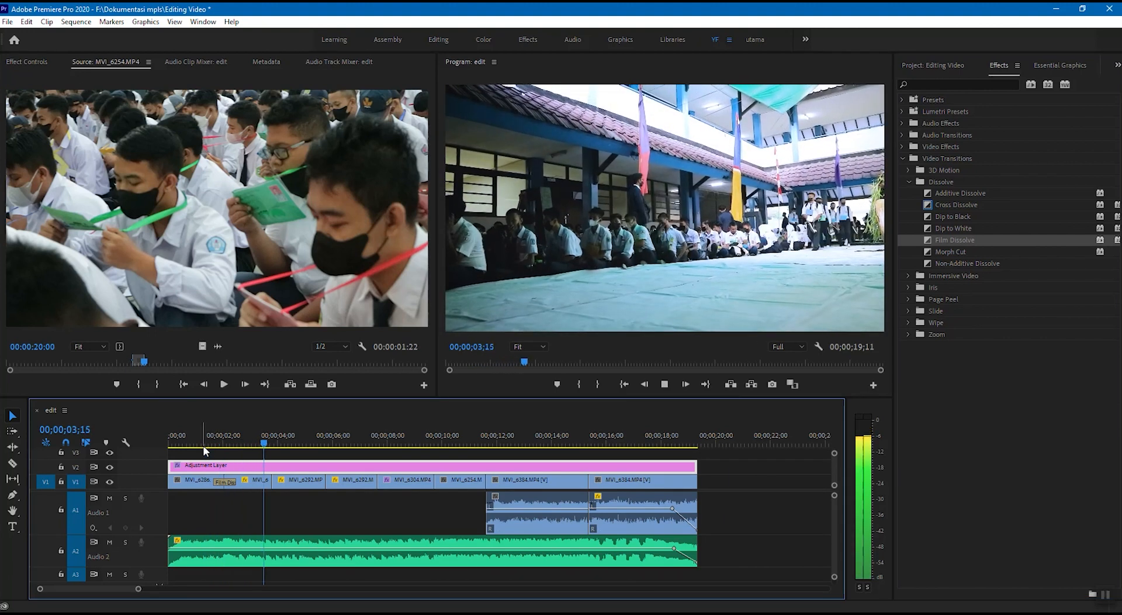
pyautogui.press('space')
pyautogui.click(230, 483)
pyautogui.moveTo(235, 483); pyautogui.dragTo(225, 482)
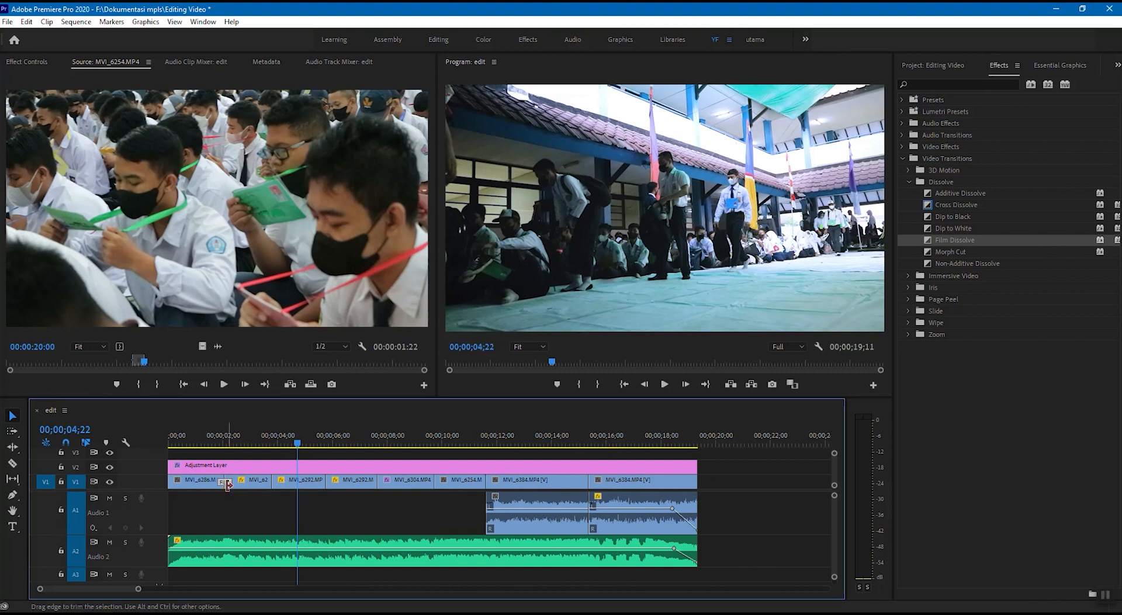
# Step: Play back the sequence from just before the shortened dissolve through the final clip to review it
pyautogui.click(207, 444)
pyautogui.press('space')
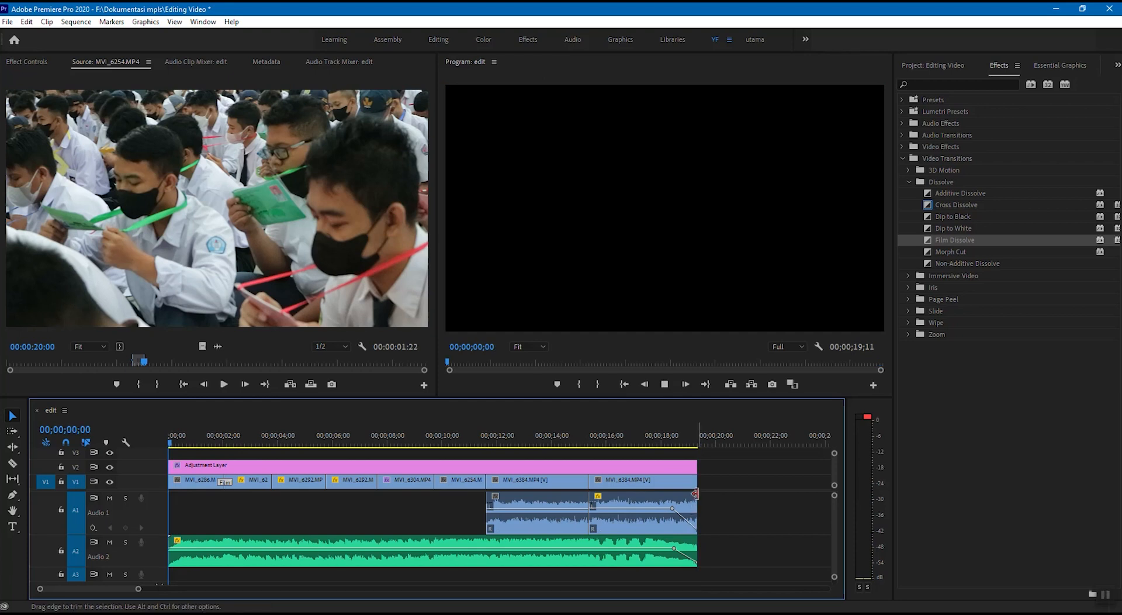
pyautogui.press('space')
pyautogui.moveTo(390, 442); pyautogui.dragTo(426, 443)
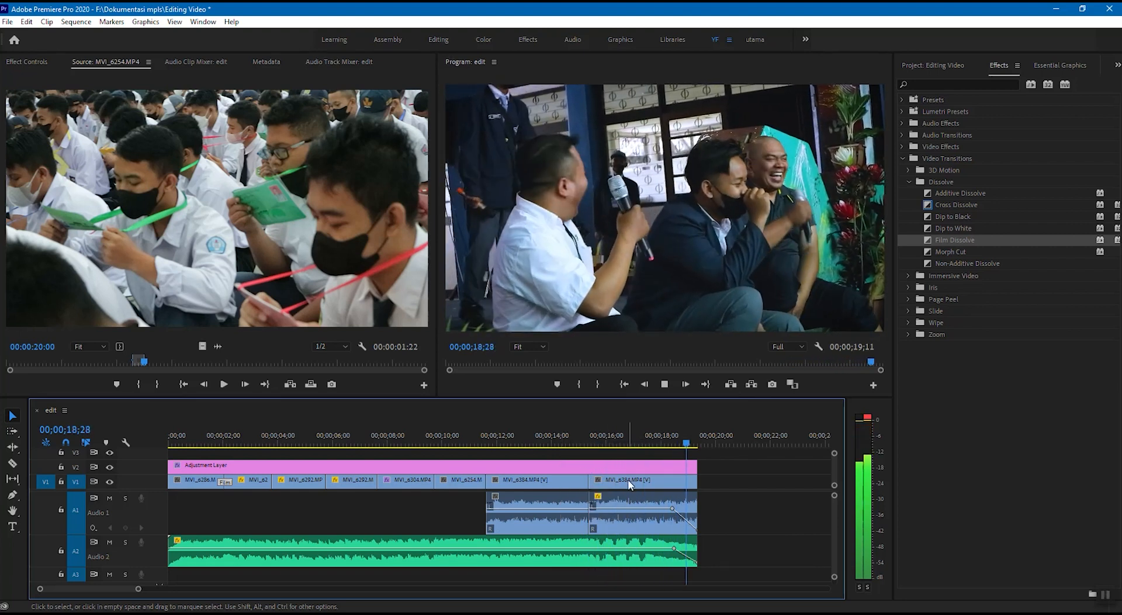
pyautogui.press('space')
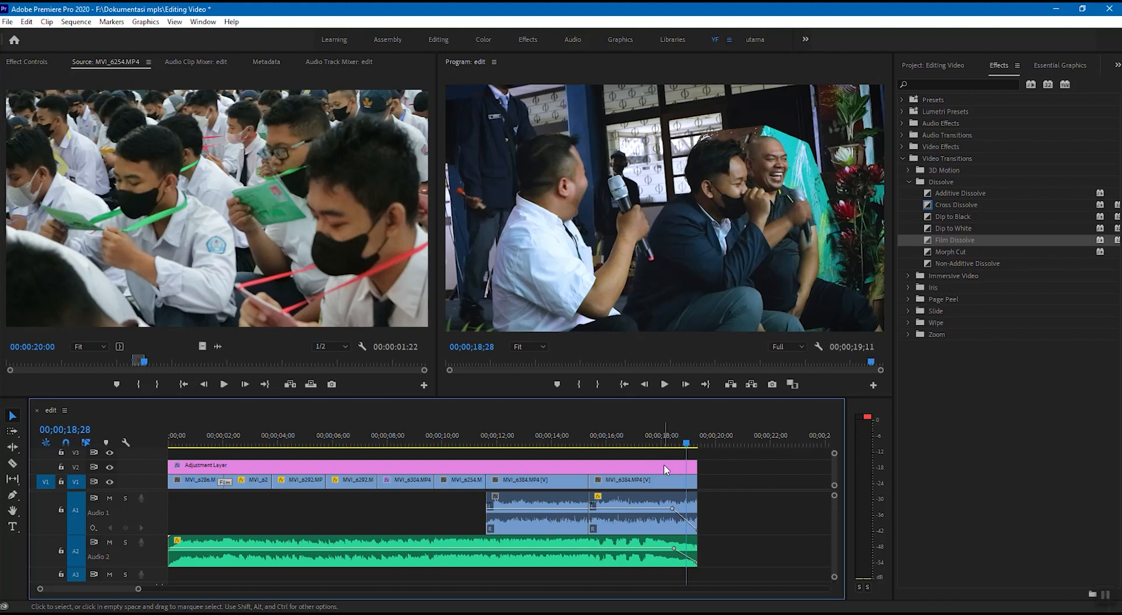
# Step: Place the playhead at the end of the last clip, at 00;00;19;12
pyautogui.click(413, 442)
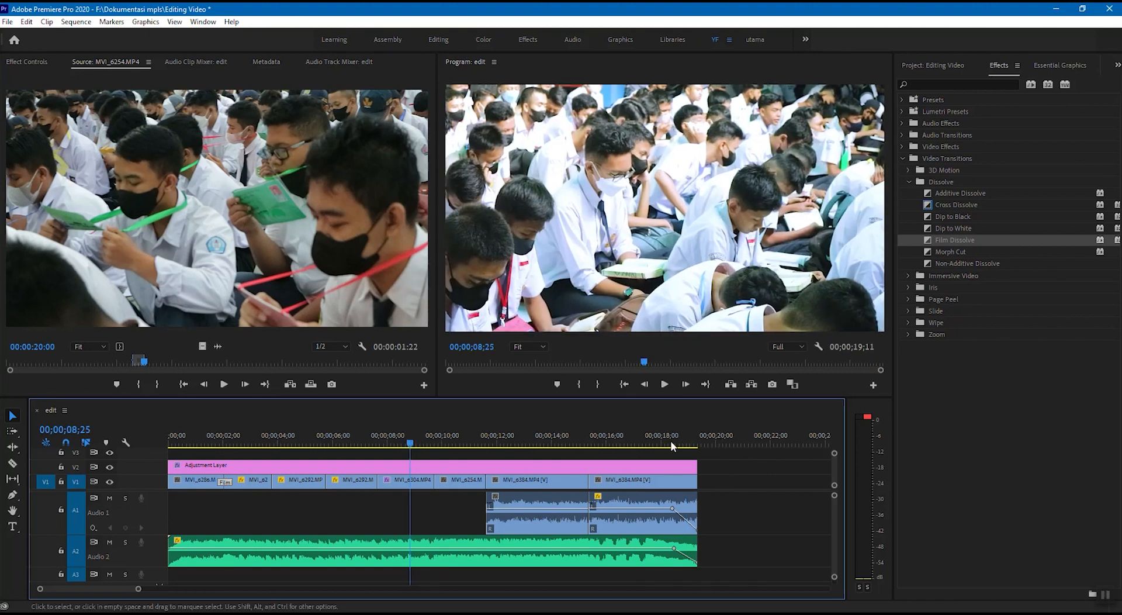
pyautogui.click(675, 442)
pyautogui.scroll(-2, 666, 467)
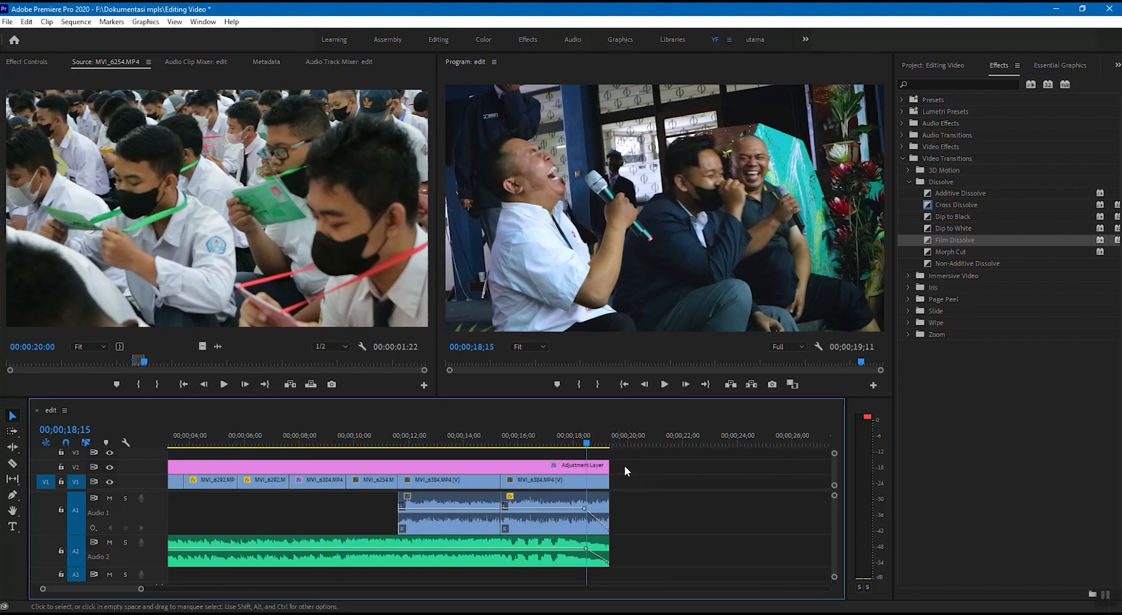
pyautogui.click(615, 442)
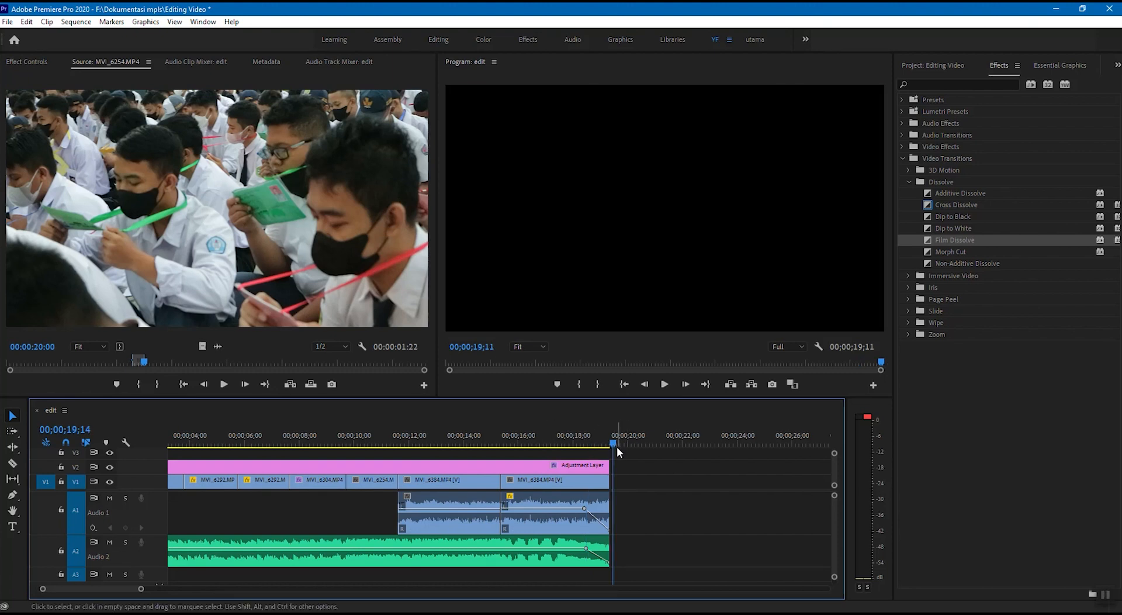
pyautogui.click(615, 444)
pyautogui.click(612, 440)
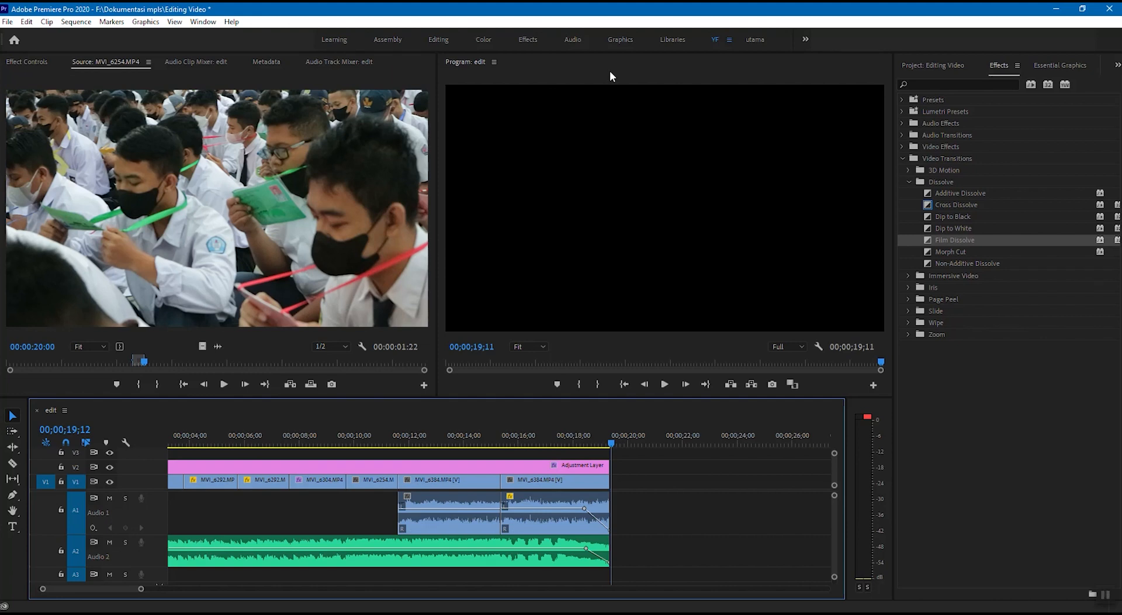
# Step: Create a white (FFFFFF) 1440 × 1080 color matte named putih in the project
pyautogui.click(947, 65)
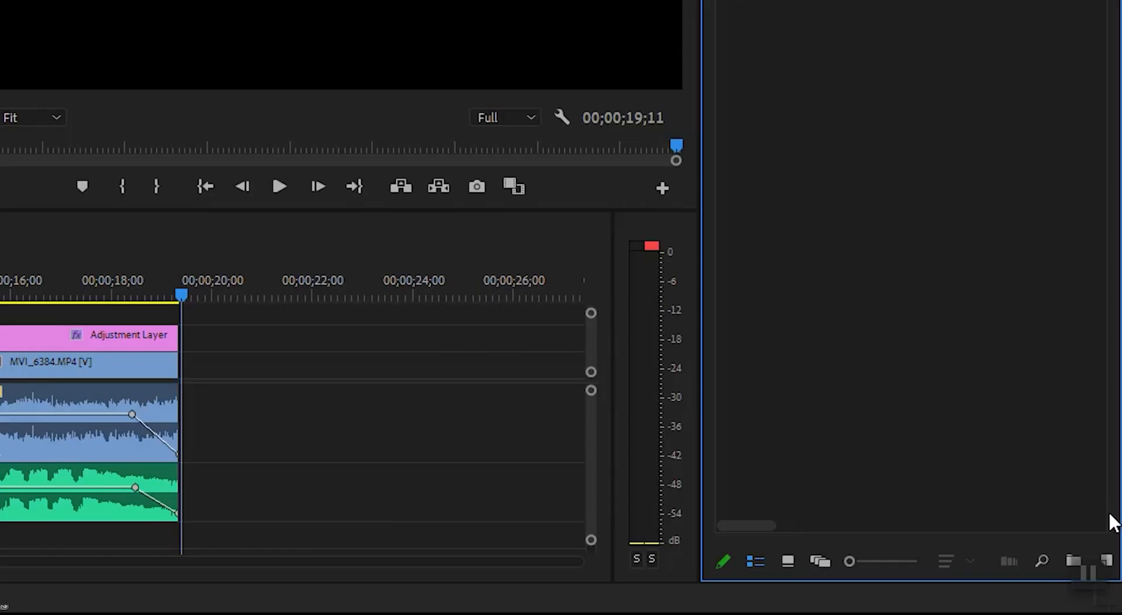
pyautogui.click(1106, 559)
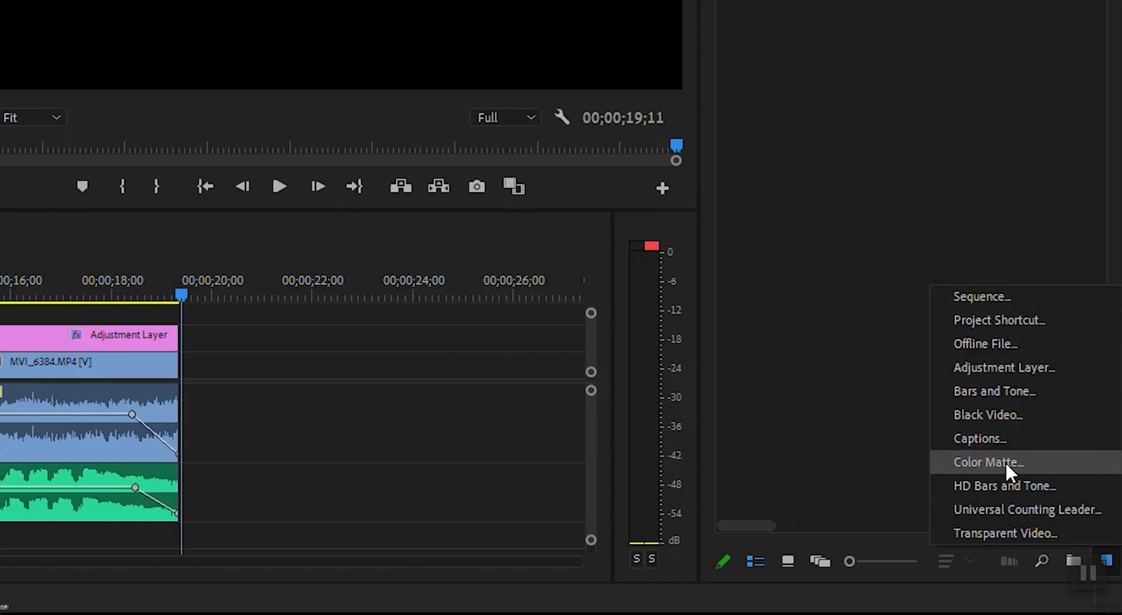
pyautogui.click(1005, 461)
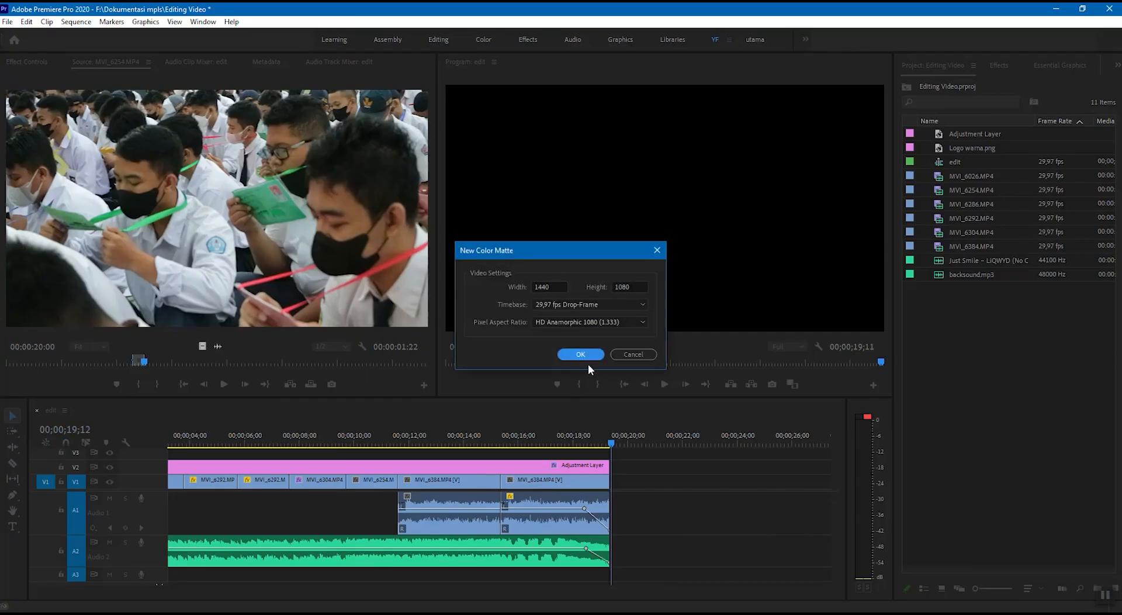
pyautogui.click(588, 354)
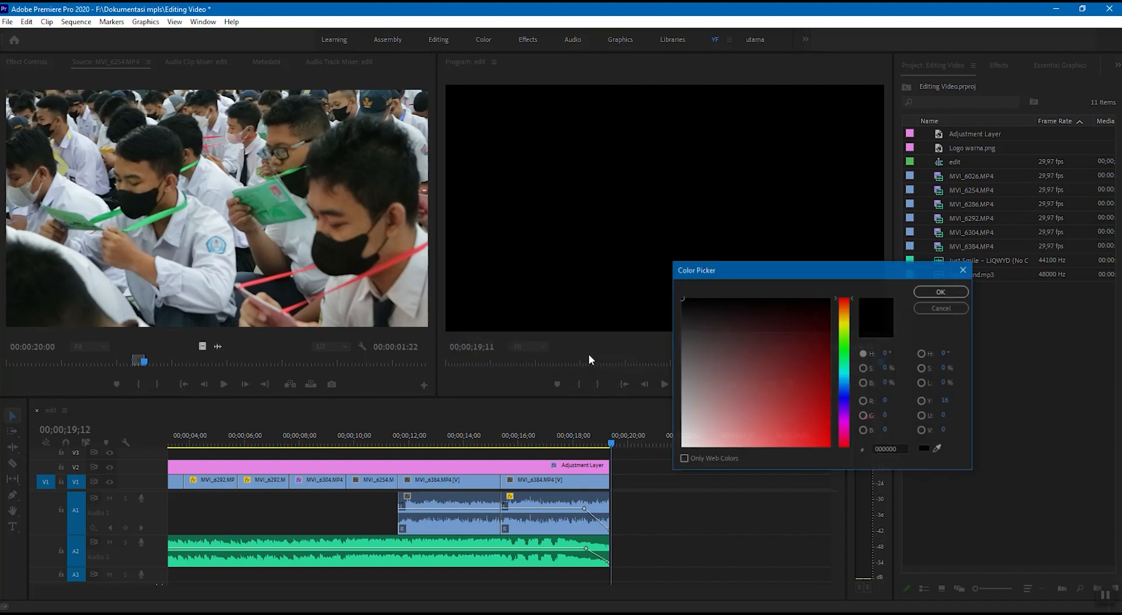
pyautogui.moveTo(783, 266); pyautogui.dragTo(708, 232)
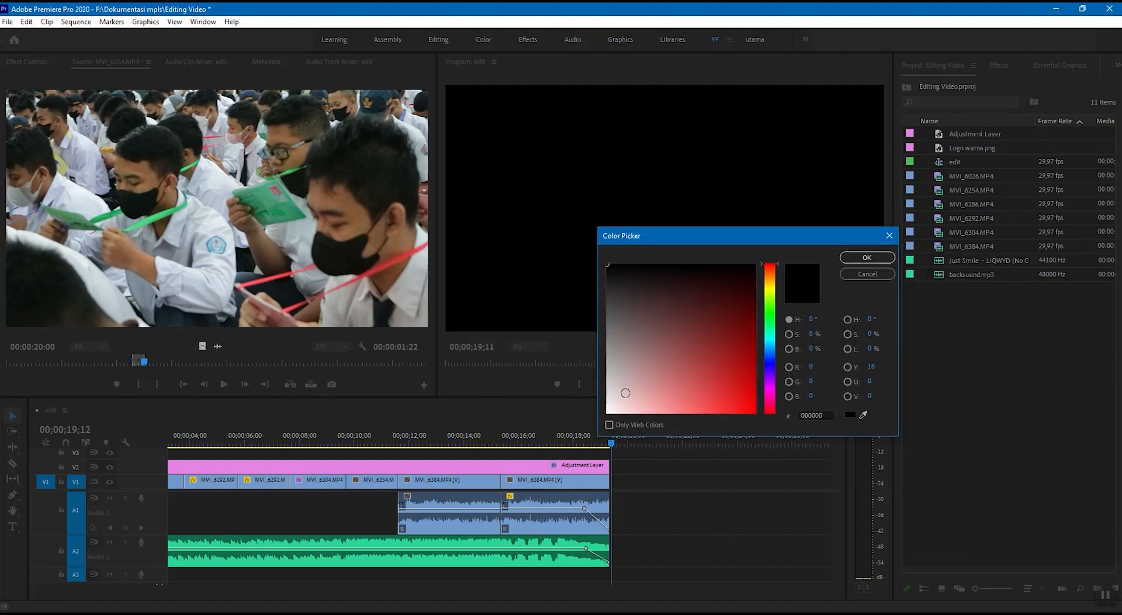
pyautogui.moveTo(613, 409); pyautogui.dragTo(588, 430)
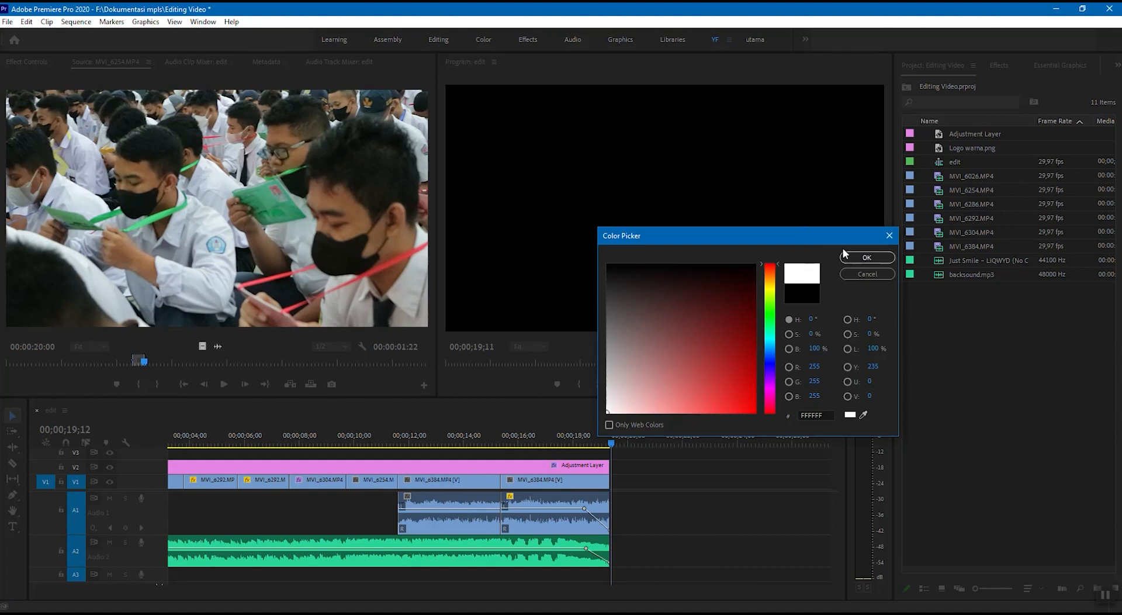
pyautogui.click(868, 258)
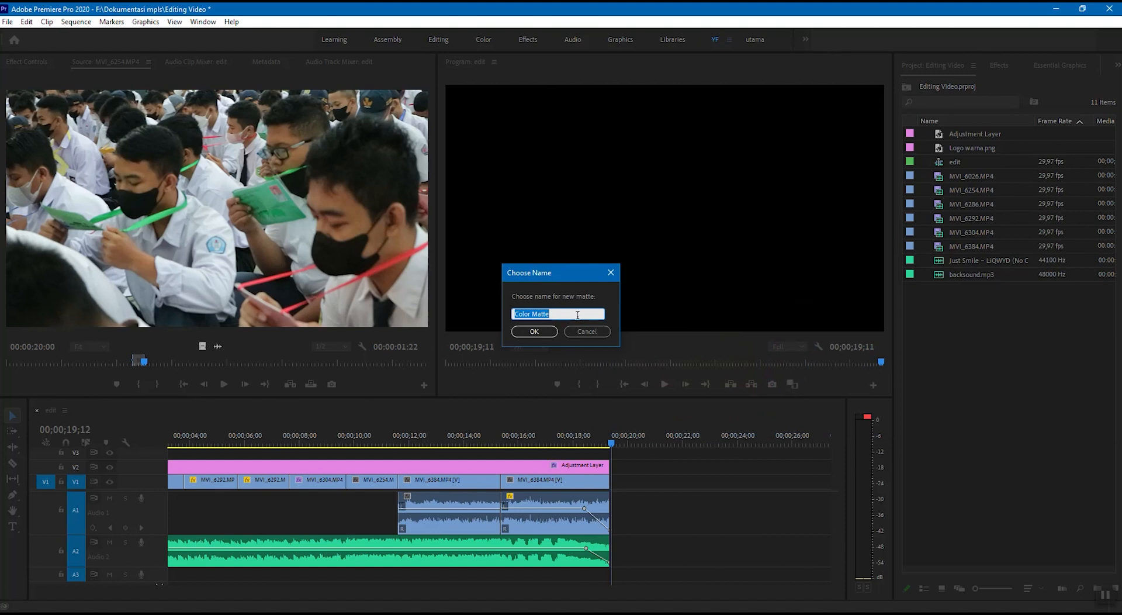
pyautogui.write('P')
pyautogui.click(534, 332)
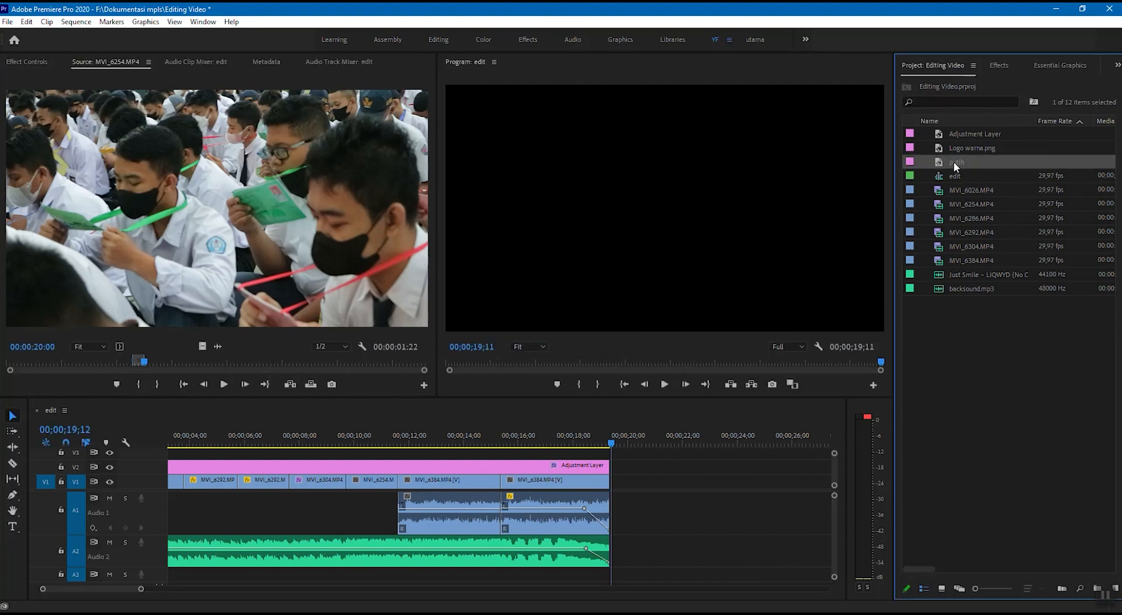
# Step: Place the putih matte on V1 directly after the last clip and add a Dip to White transition between them
pyautogui.moveTo(952, 161); pyautogui.dragTo(616, 483)
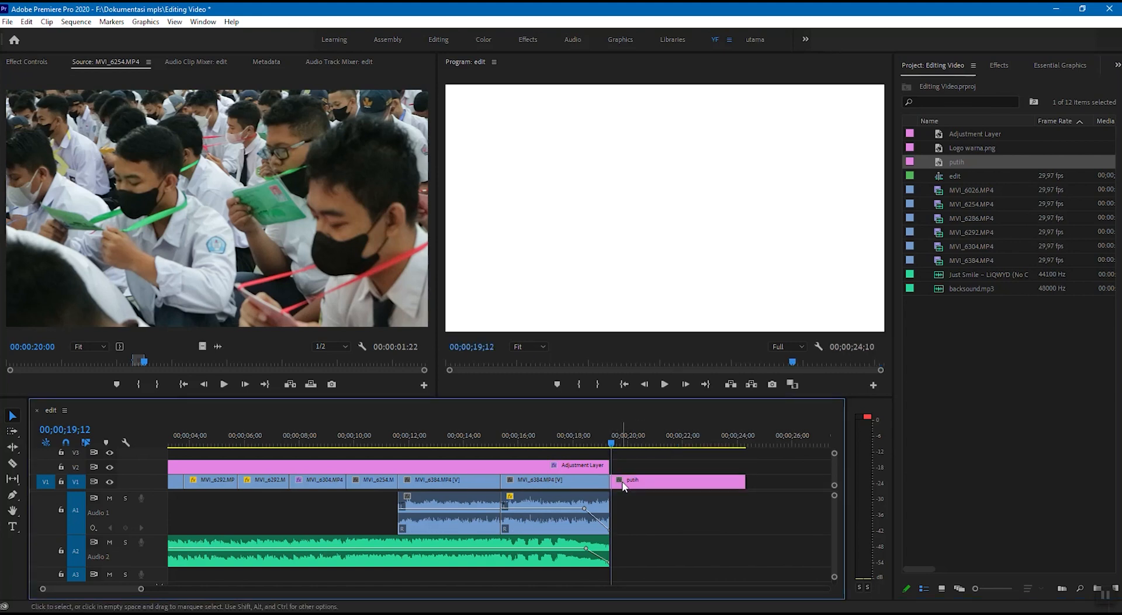
pyautogui.moveTo(614, 442)
pyautogui.mouseDown()
pyautogui.moveTo(605, 437)
pyautogui.moveTo(620, 443)
pyautogui.moveTo(604, 442)
pyautogui.moveTo(612, 446)
pyautogui.mouseUp()
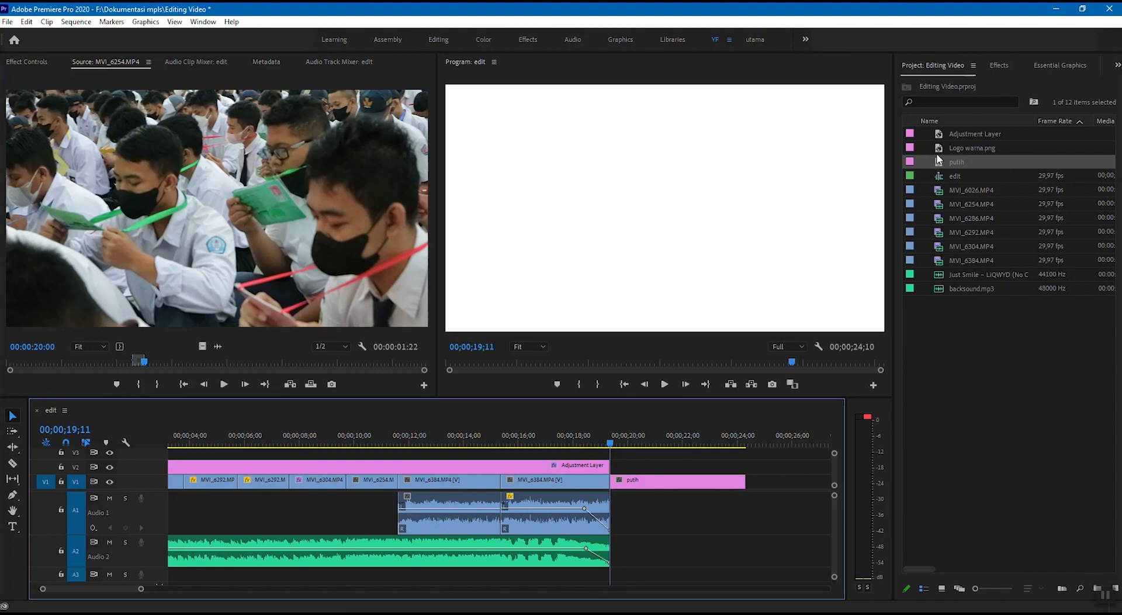
pyautogui.click(997, 65)
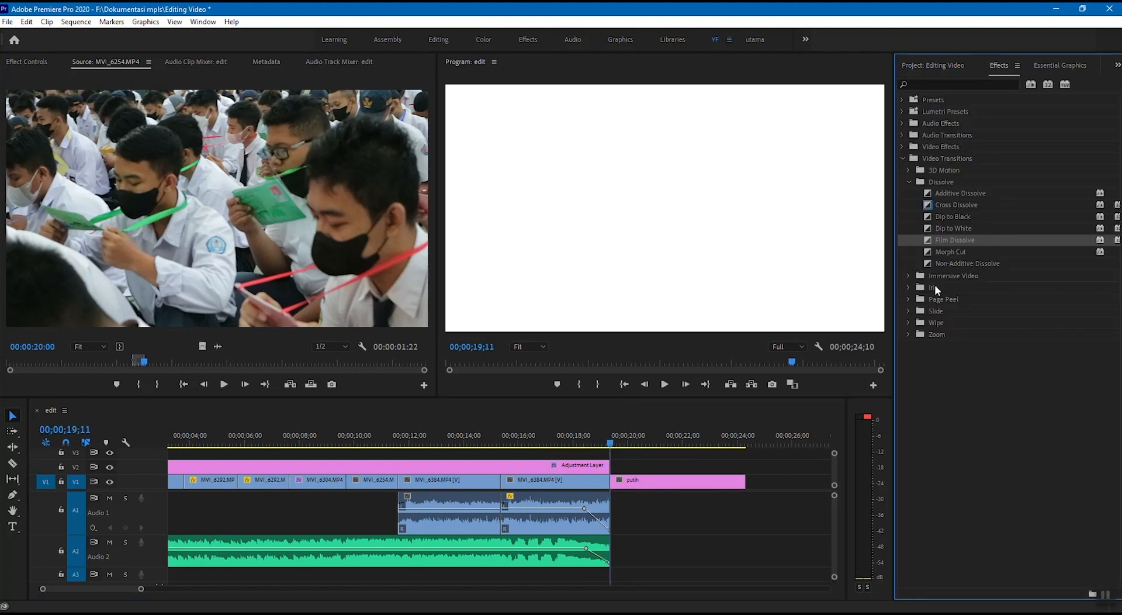
pyautogui.moveTo(950, 228); pyautogui.dragTo(588, 444)
pyautogui.press('space')
pyautogui.press('space')
# Step: Add a text graphic reading "Terima Kasih" over the white matte, starting at 00;00;20;06
pyautogui.moveTo(633, 443)
pyautogui.mouseDown()
pyautogui.moveTo(622, 443)
pyautogui.moveTo(643, 443)
pyautogui.mouseUp()
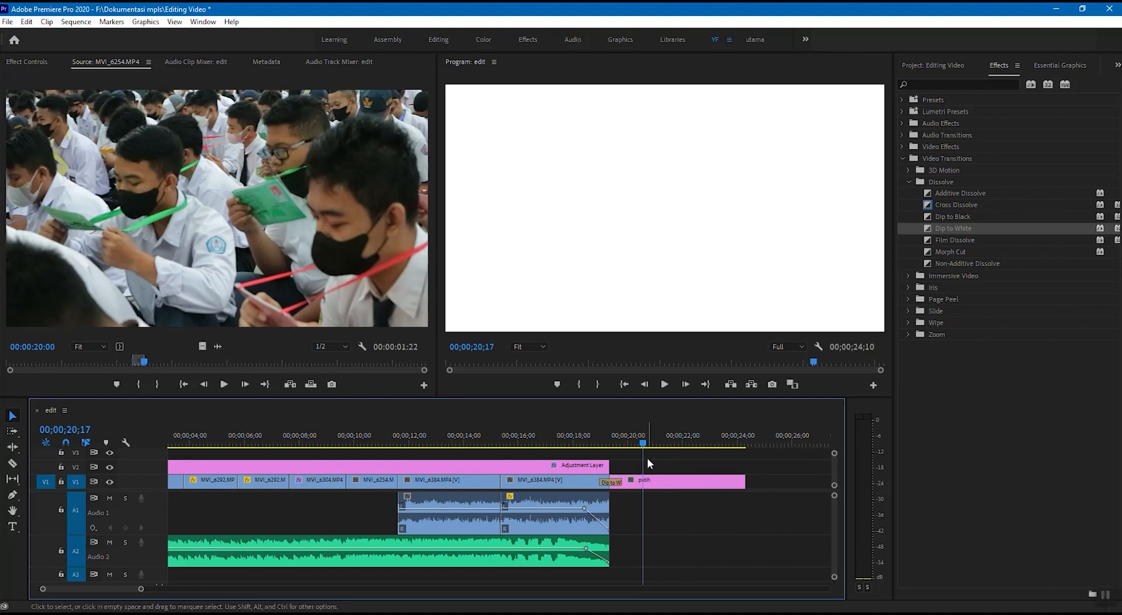
pyautogui.moveTo(643, 445); pyautogui.dragTo(632, 447)
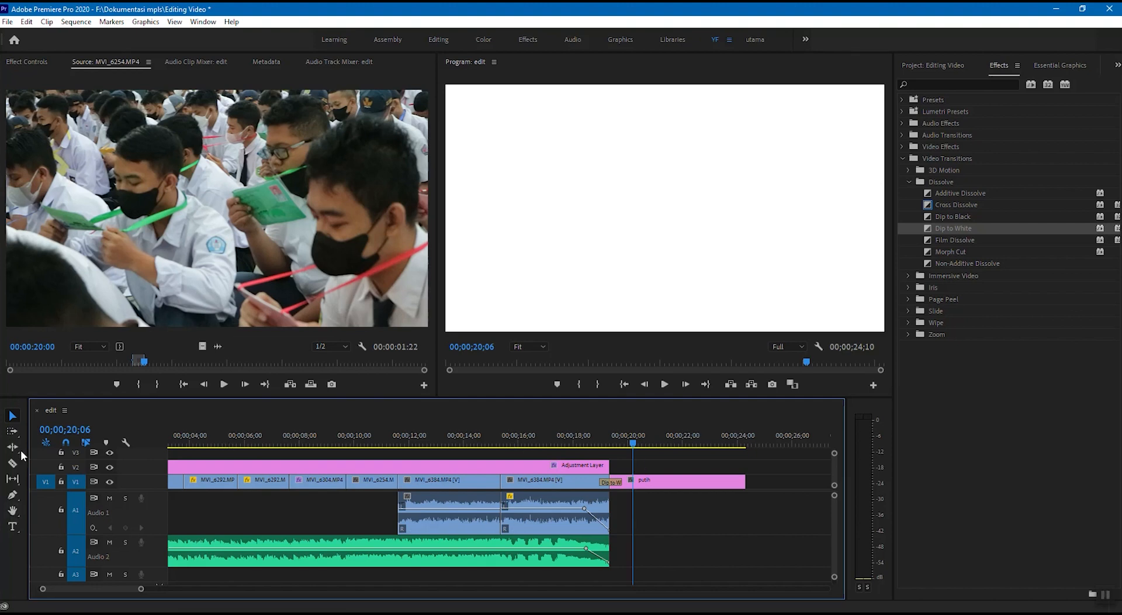
pyautogui.click(13, 528)
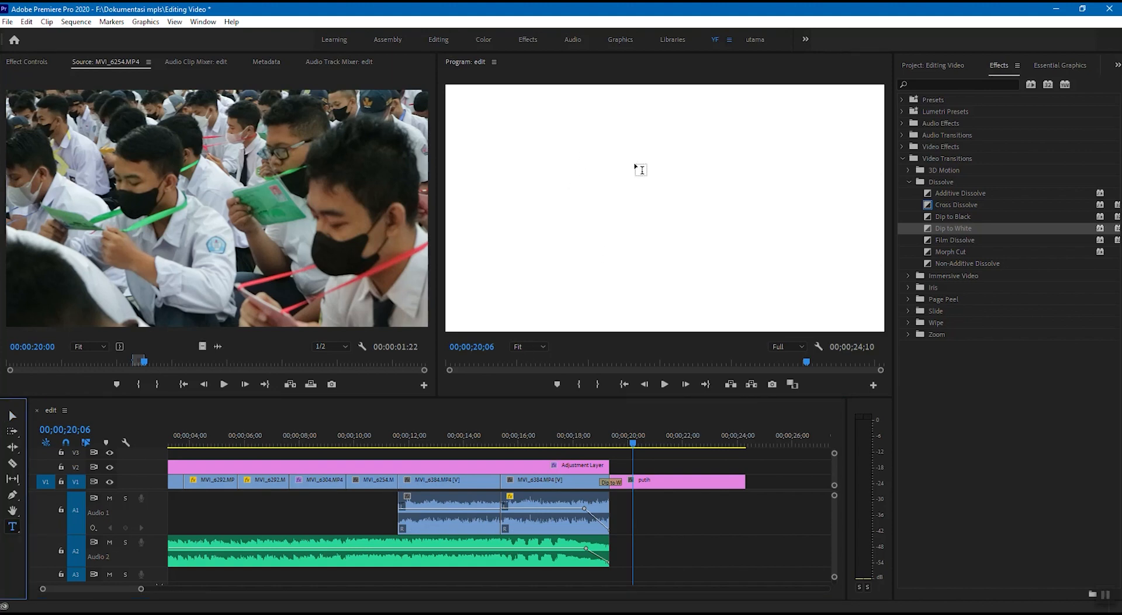
pyautogui.click(593, 200)
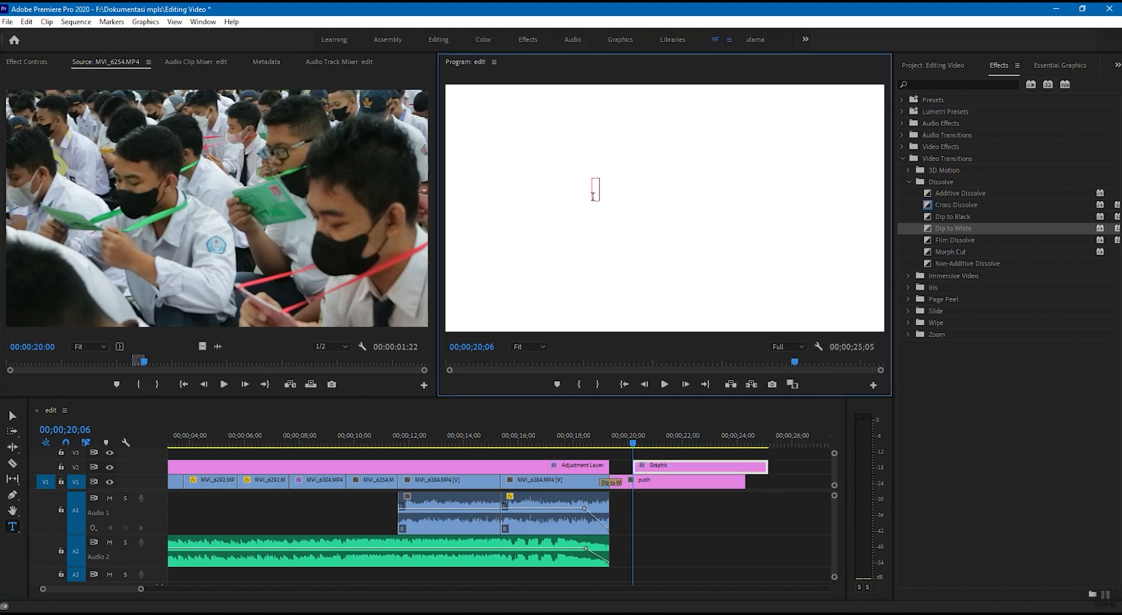
pyautogui.write('Terima Kasih')
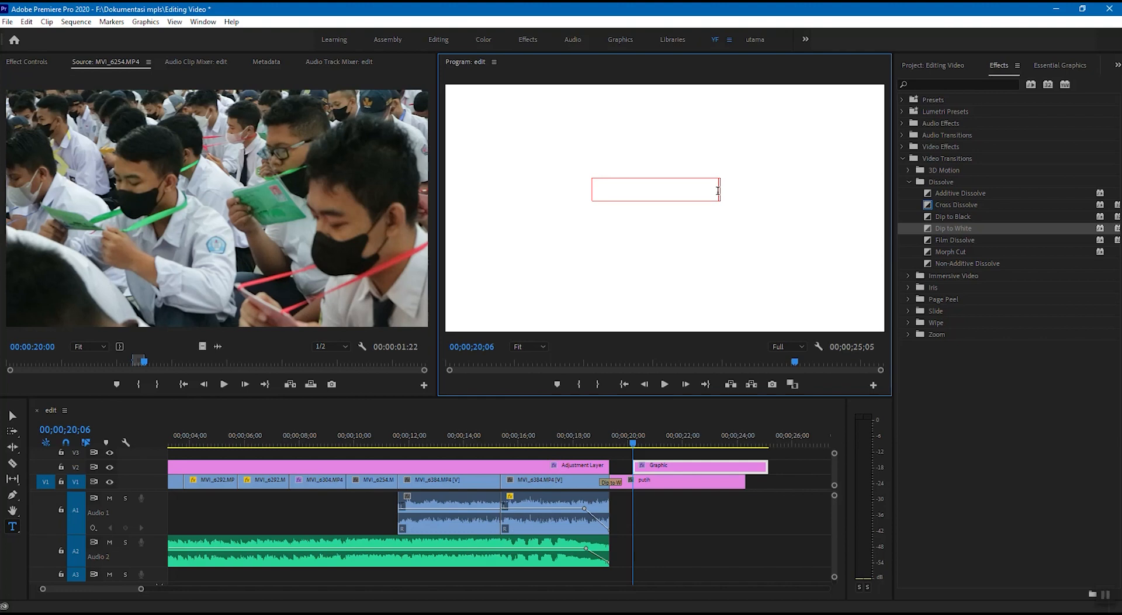
# Step: Hide video track V1 and place the playhead at 00;00;21;29 within the Terima Kasih graphic
pyautogui.click(669, 446)
pyautogui.click(648, 483)
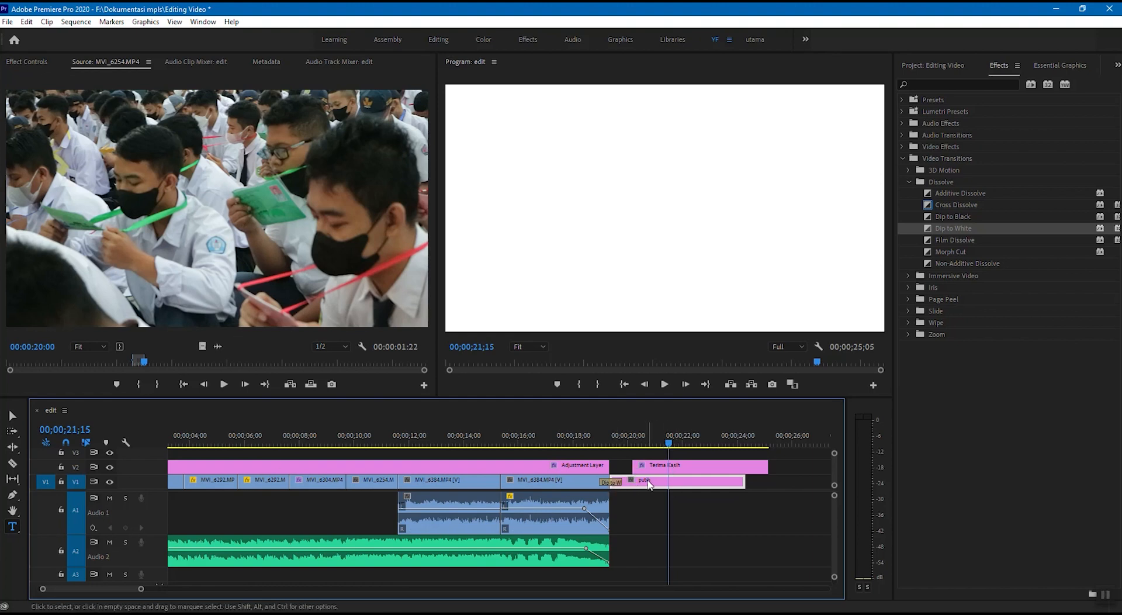
pyautogui.click(110, 481)
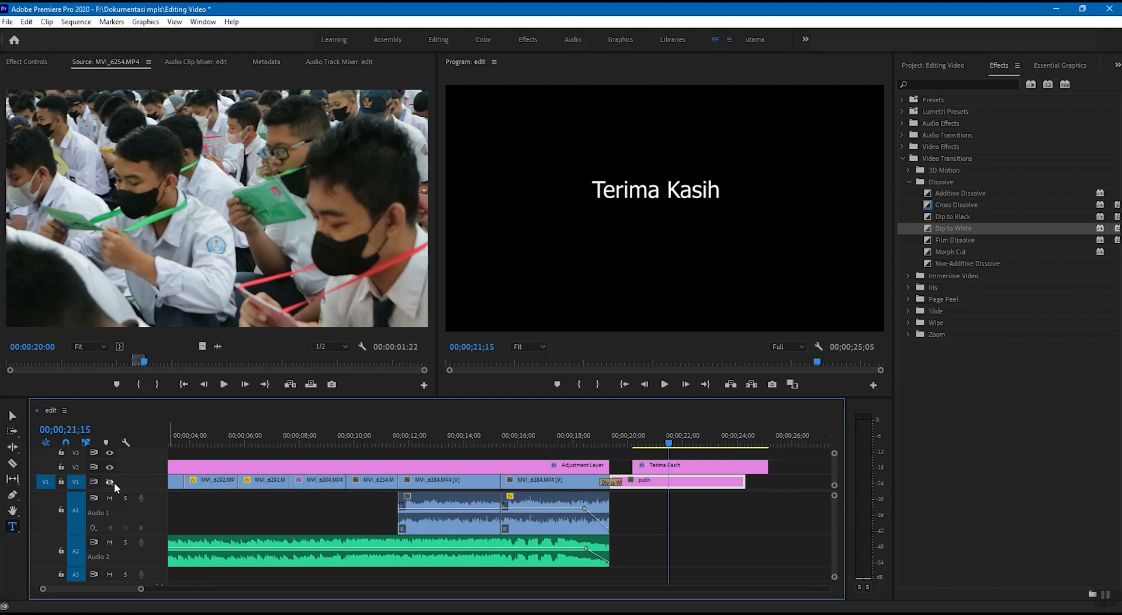
pyautogui.moveTo(673, 445)
pyautogui.mouseDown()
pyautogui.moveTo(650, 445)
pyautogui.moveTo(682, 445)
pyautogui.mouseUp()
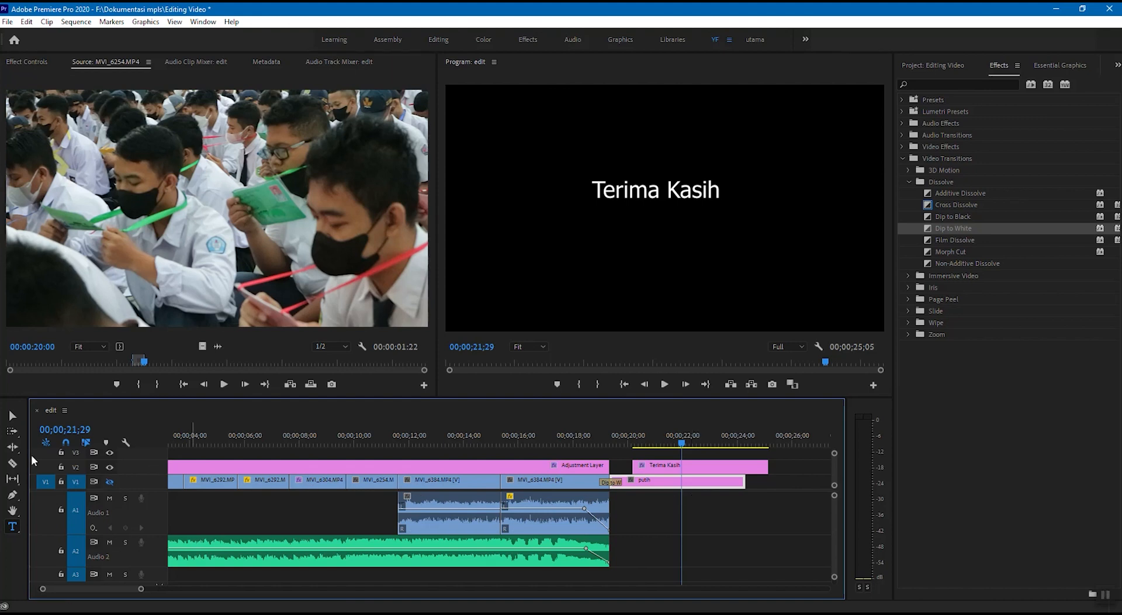
# Step: Move the Terima Kasih graphic earlier on V2 so it starts directly after the adjustment layer and ends with the putih matte
pyautogui.click(13, 416)
pyautogui.click(753, 466)
pyautogui.moveTo(754, 466); pyautogui.dragTo(730, 467)
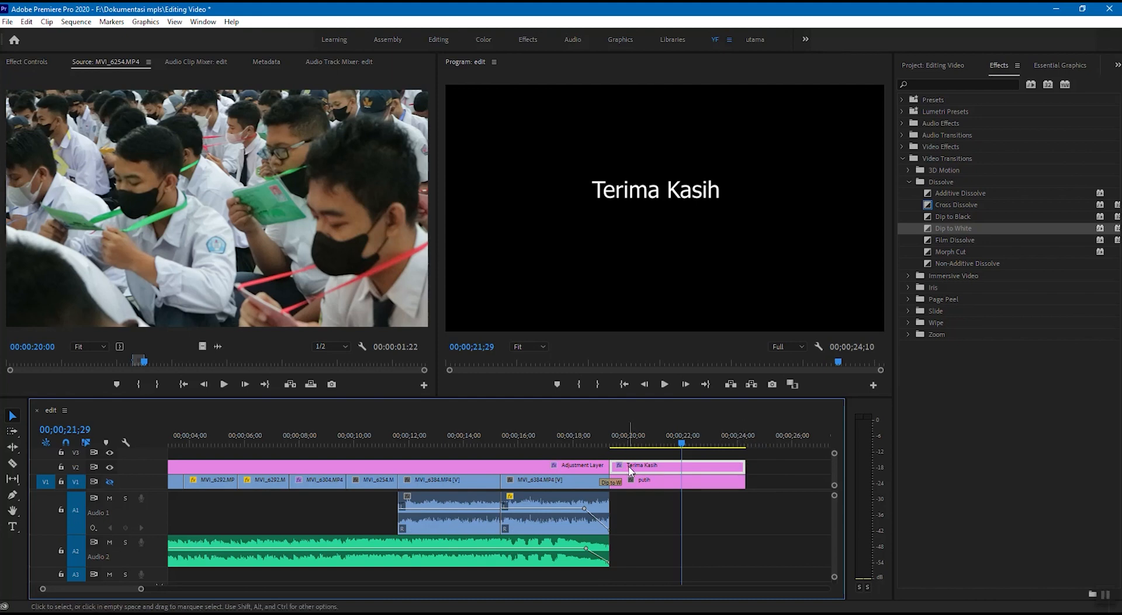
# Step: Centre the Terima Kasih text vertically and horizontally in the video frame
pyautogui.click(954, 239)
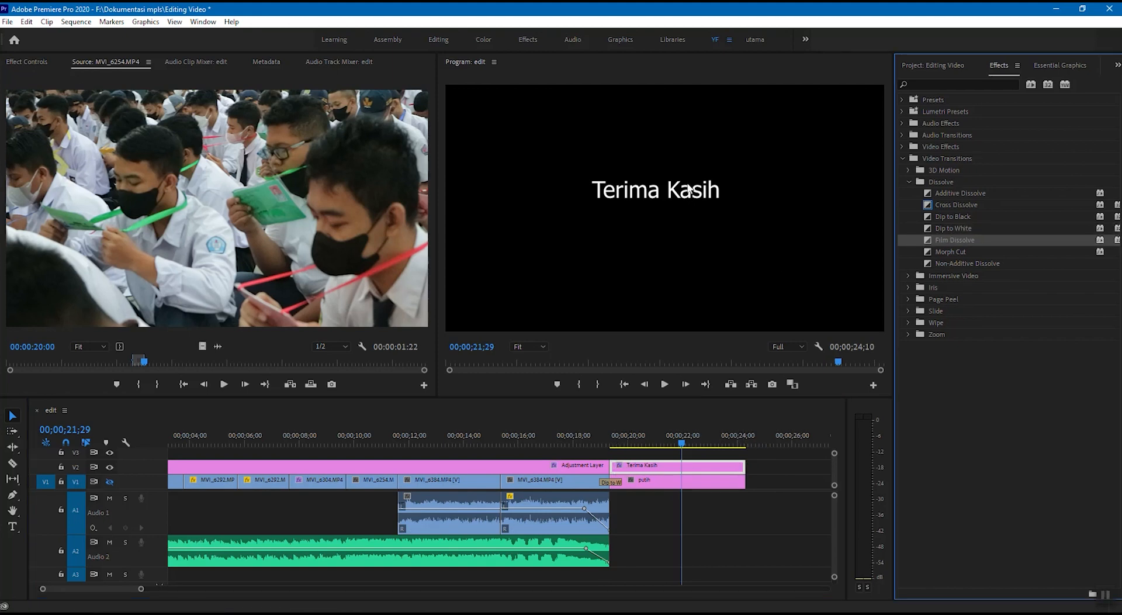
pyautogui.click(689, 188)
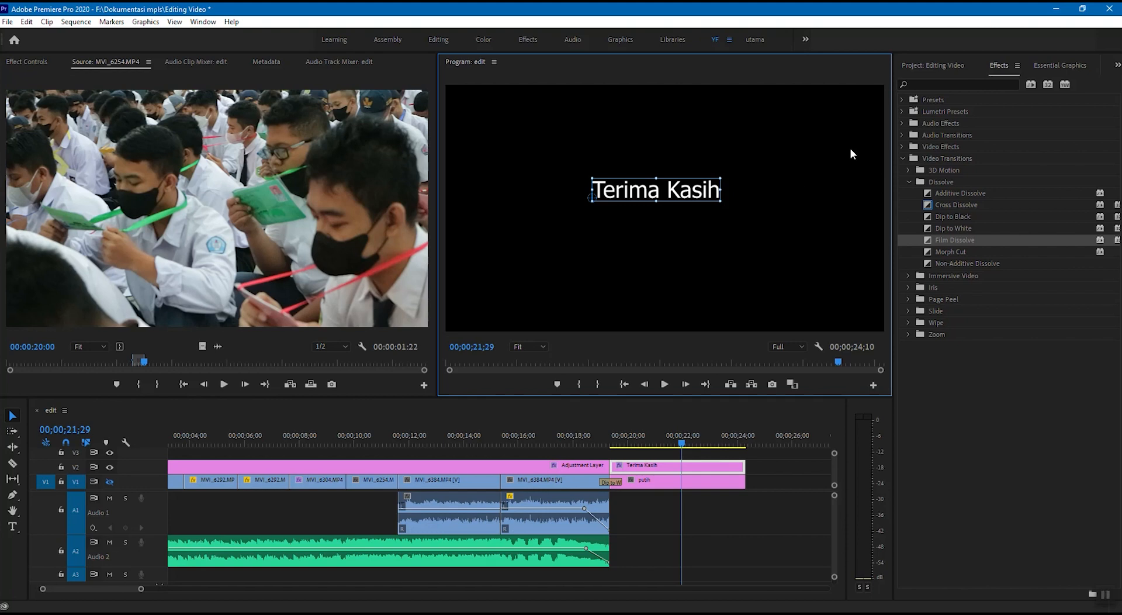
pyautogui.click(1028, 66)
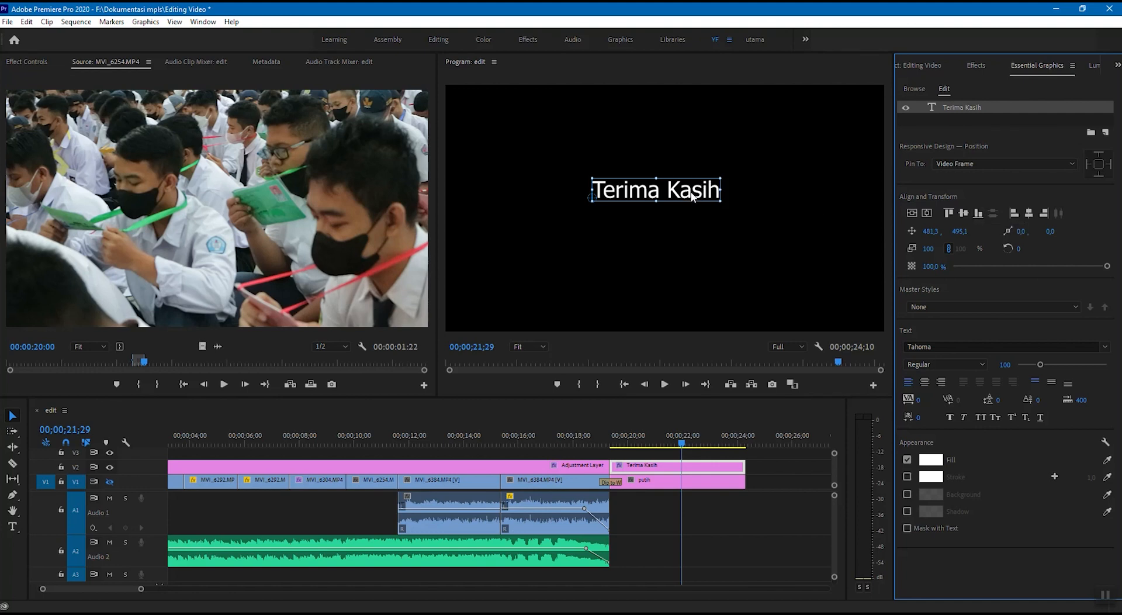
pyautogui.click(964, 214)
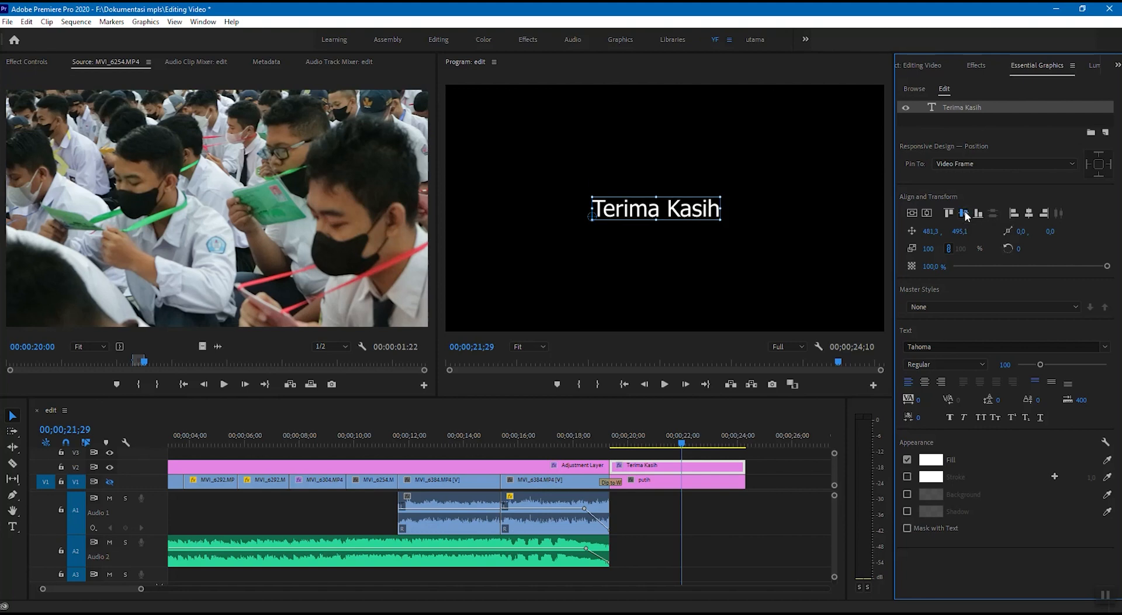
pyautogui.click(1029, 214)
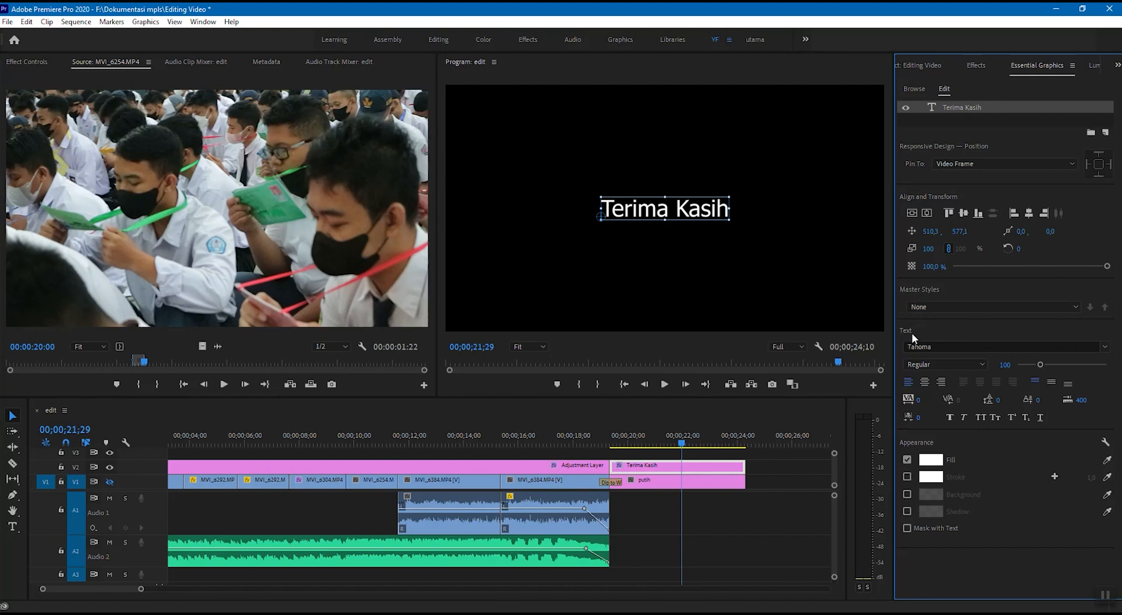
# Step: Set the font of the Terima Kasih text to Lucida Fax
pyautogui.click(1107, 348)
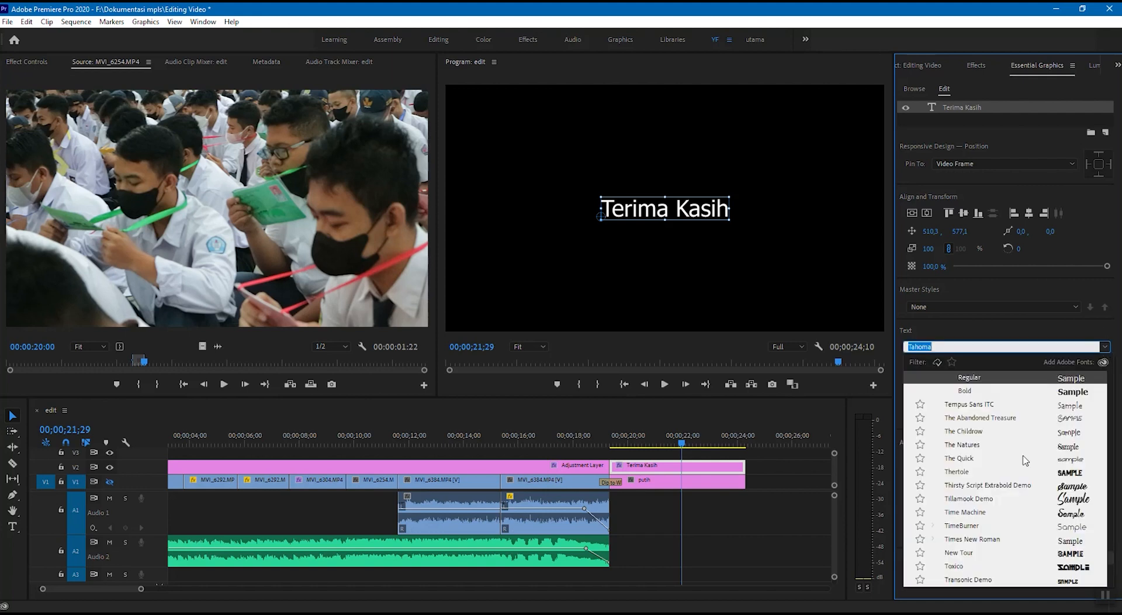
pyautogui.scroll(5, 1026, 459)
pyautogui.scroll(5, 1026, 459)
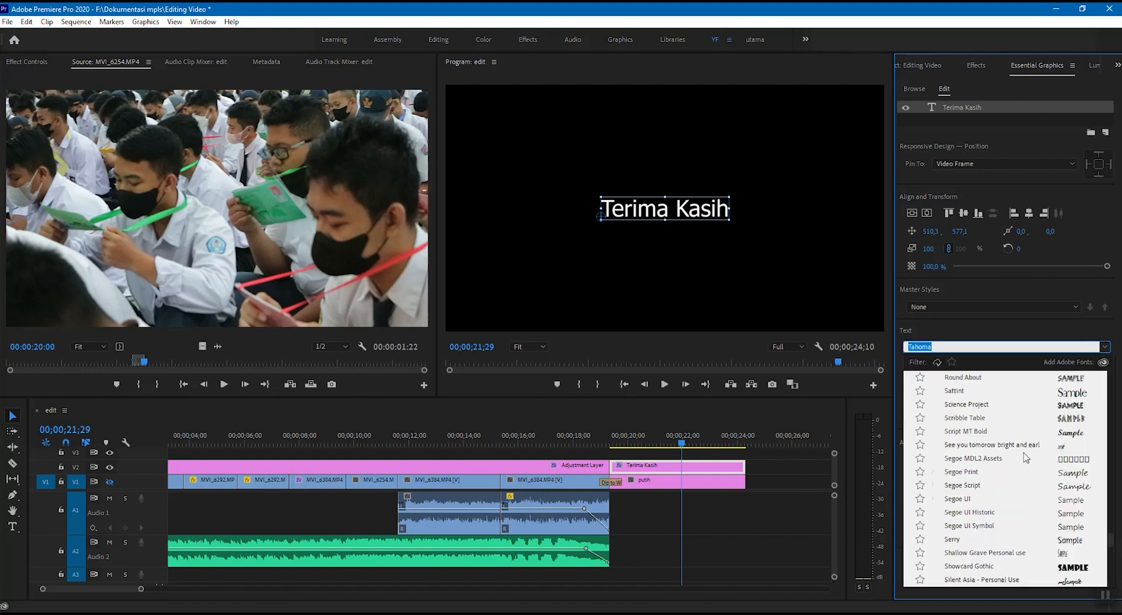
pyautogui.scroll(8, 1026, 458)
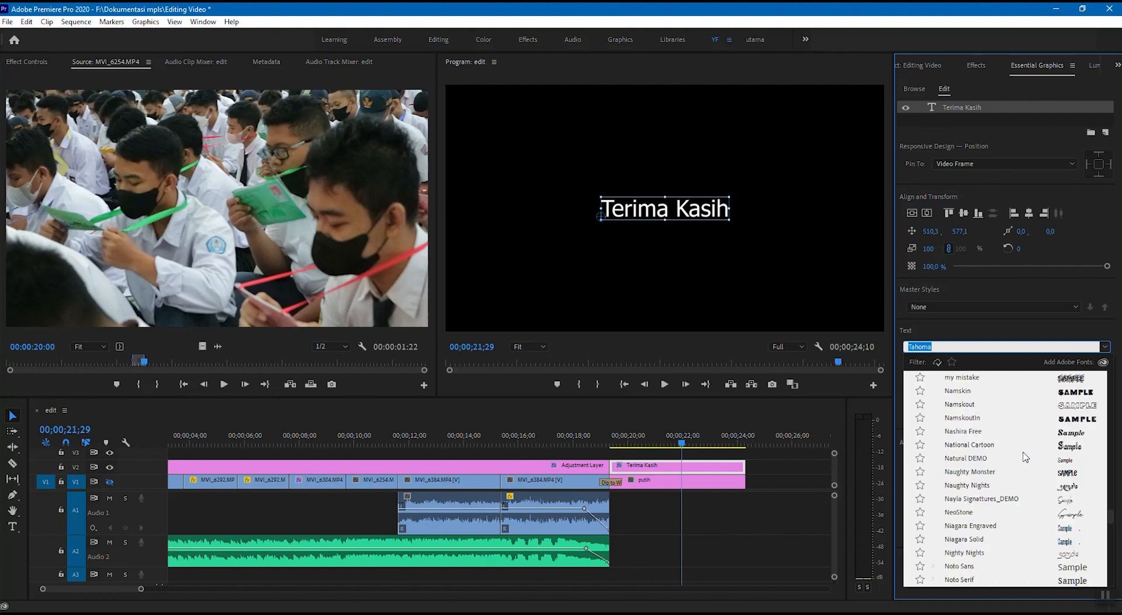
pyautogui.scroll(6, 1026, 456)
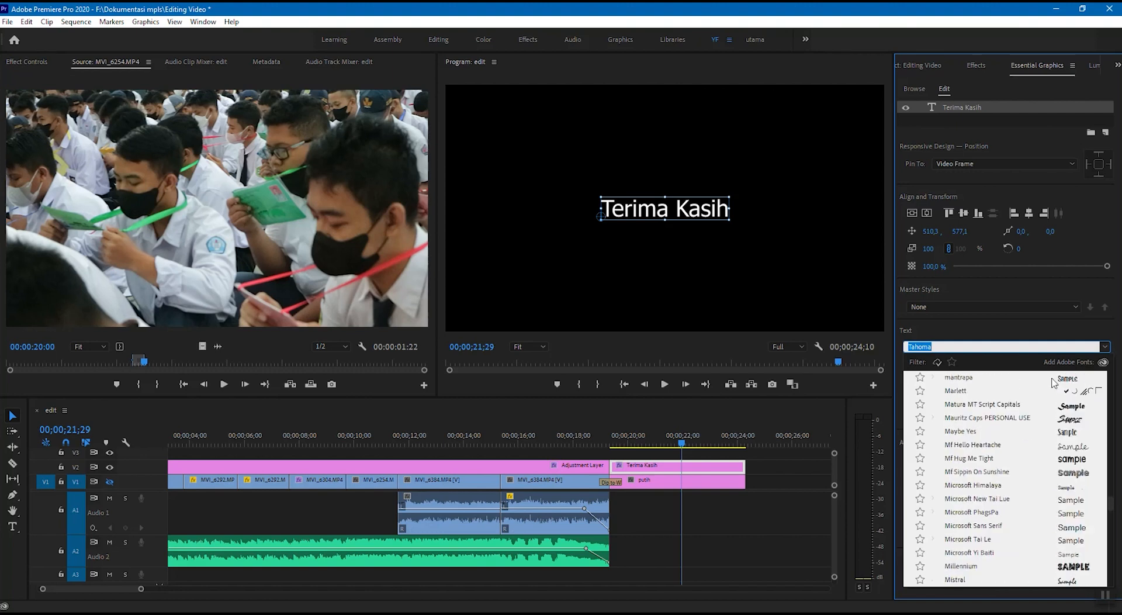
pyautogui.scroll(5, 1010, 447)
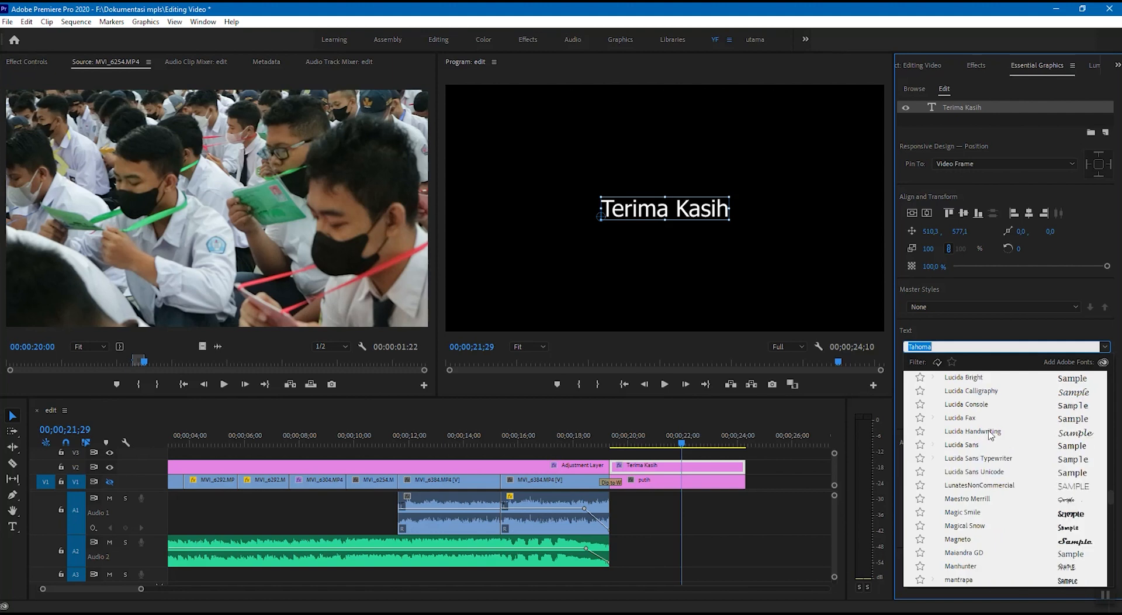
pyautogui.click(971, 418)
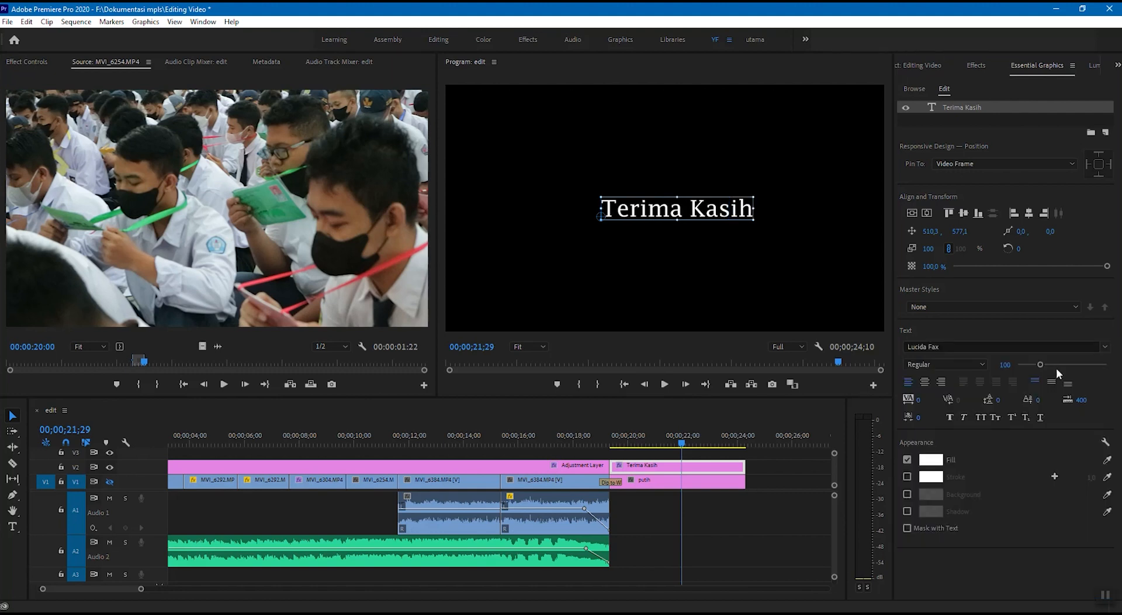
# Step: Change the Terima Kasih text's font to Lucida Sans Typewriter and centre the text in the frame again
pyautogui.click(1110, 350)
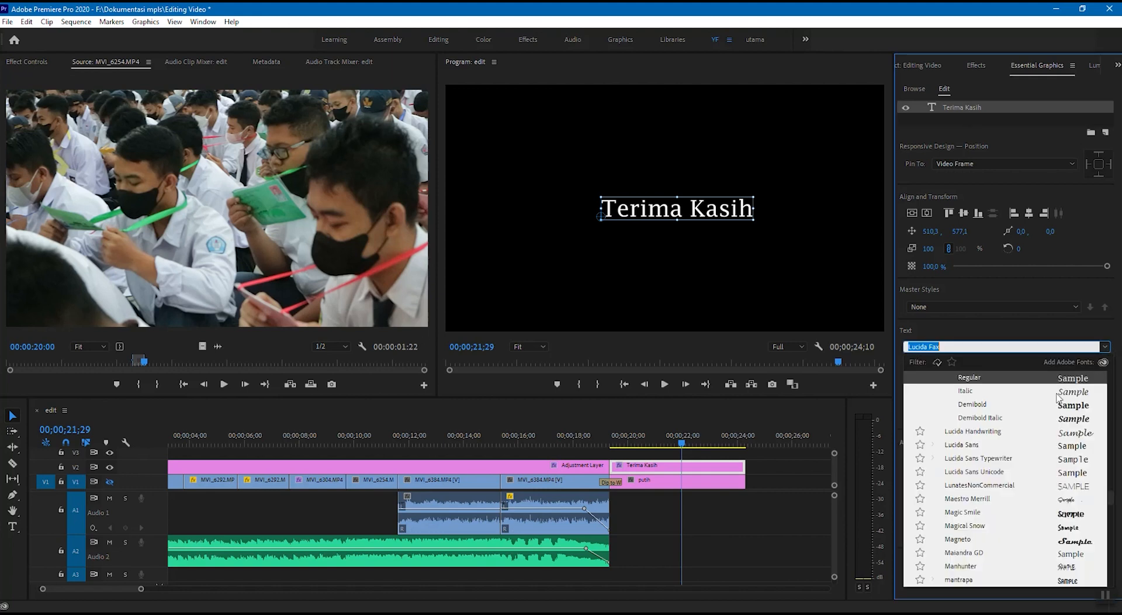
pyautogui.click(987, 460)
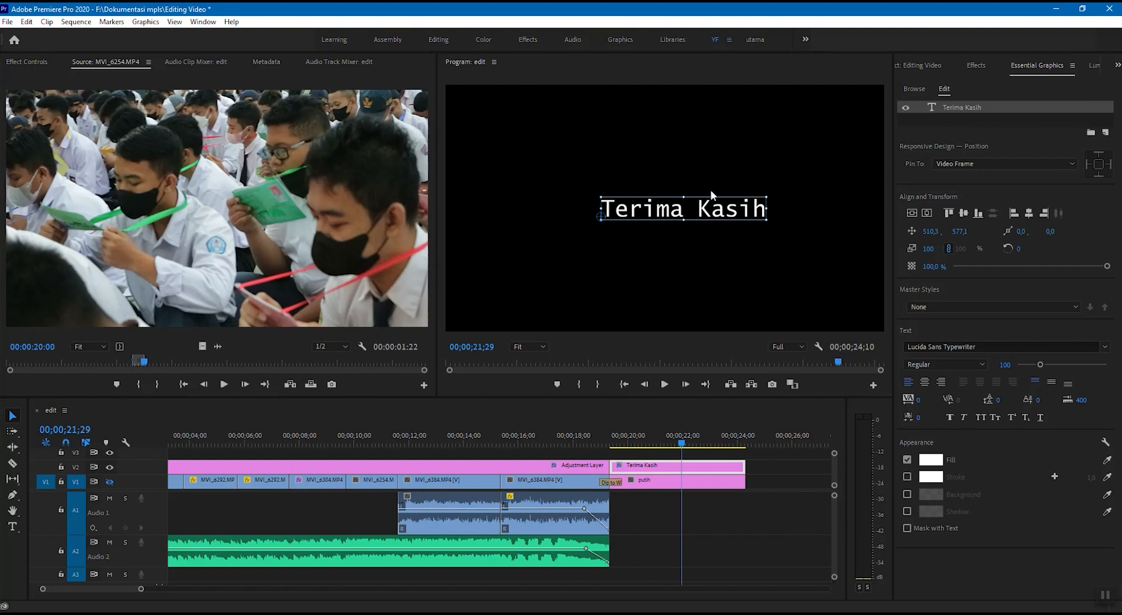
pyautogui.click(964, 214)
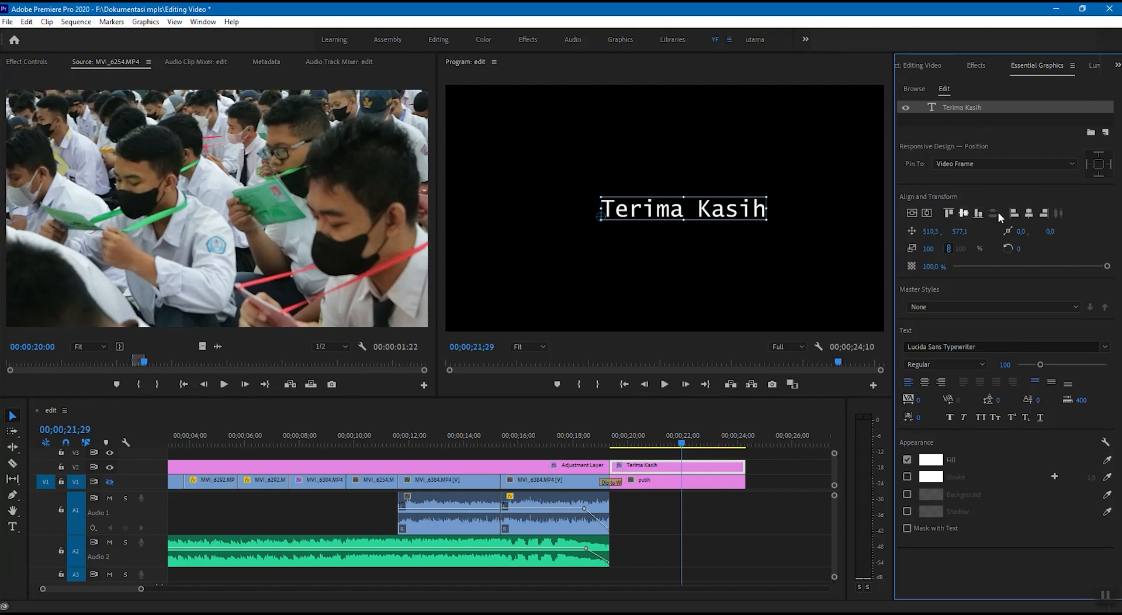
pyautogui.click(1029, 212)
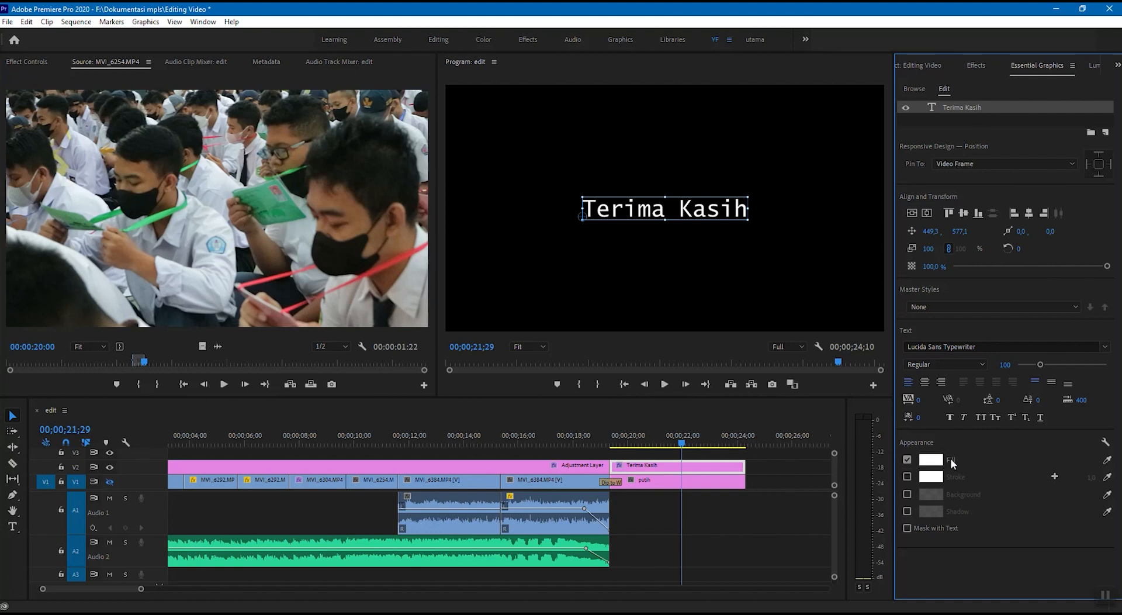
# Step: Set the Terima Kasih text's fill colour to black (000000) and make video track V1 visible again
pyautogui.click(930, 461)
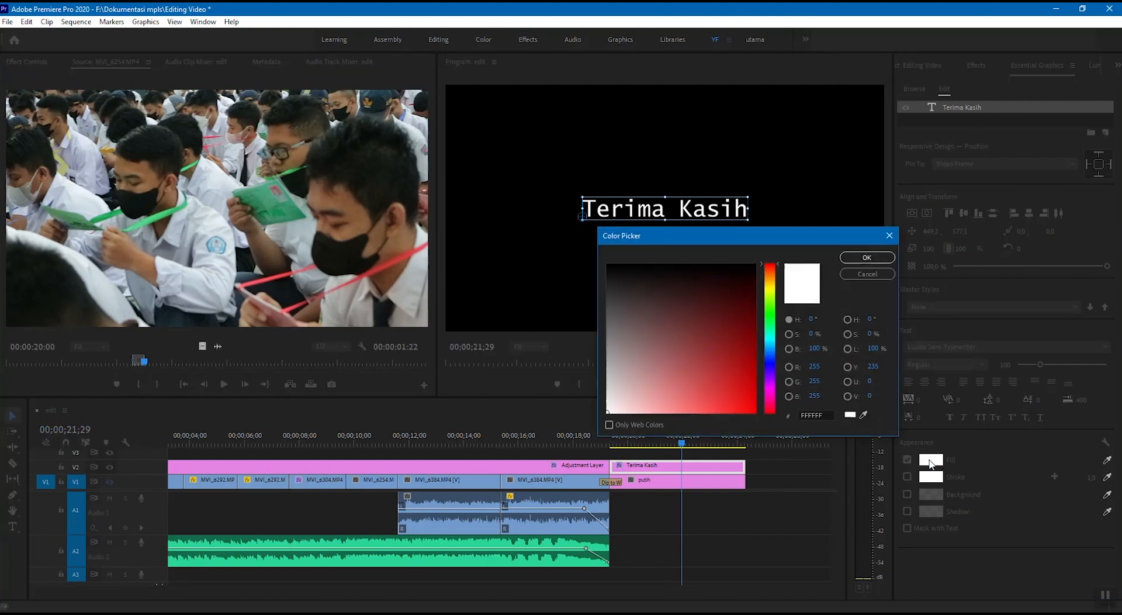
pyautogui.moveTo(812, 236); pyautogui.dragTo(793, 249)
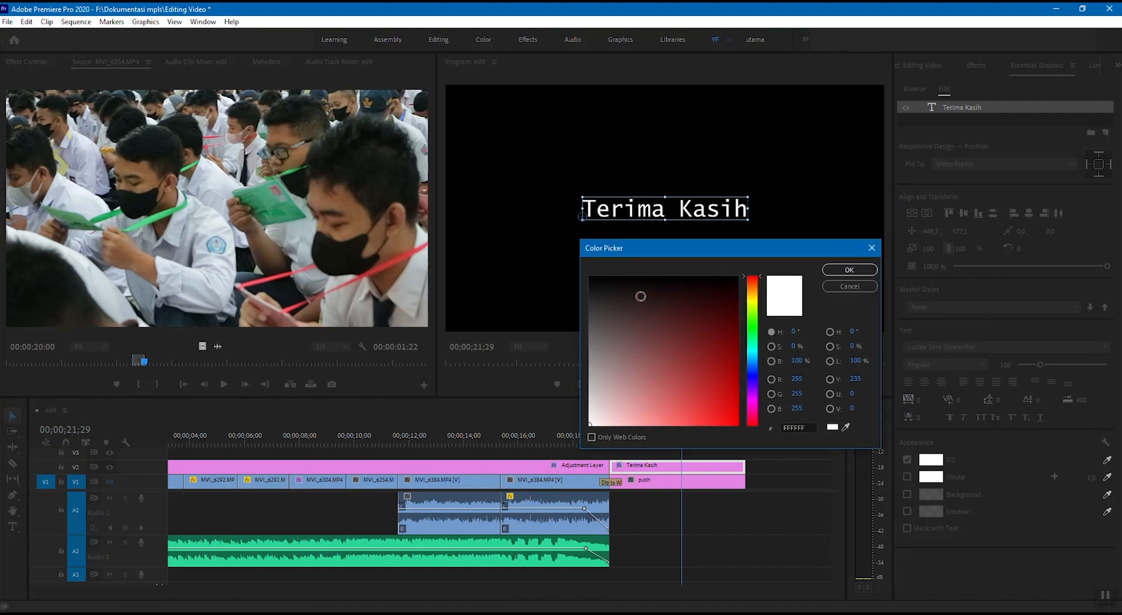
pyautogui.moveTo(641, 297); pyautogui.dragTo(561, 268)
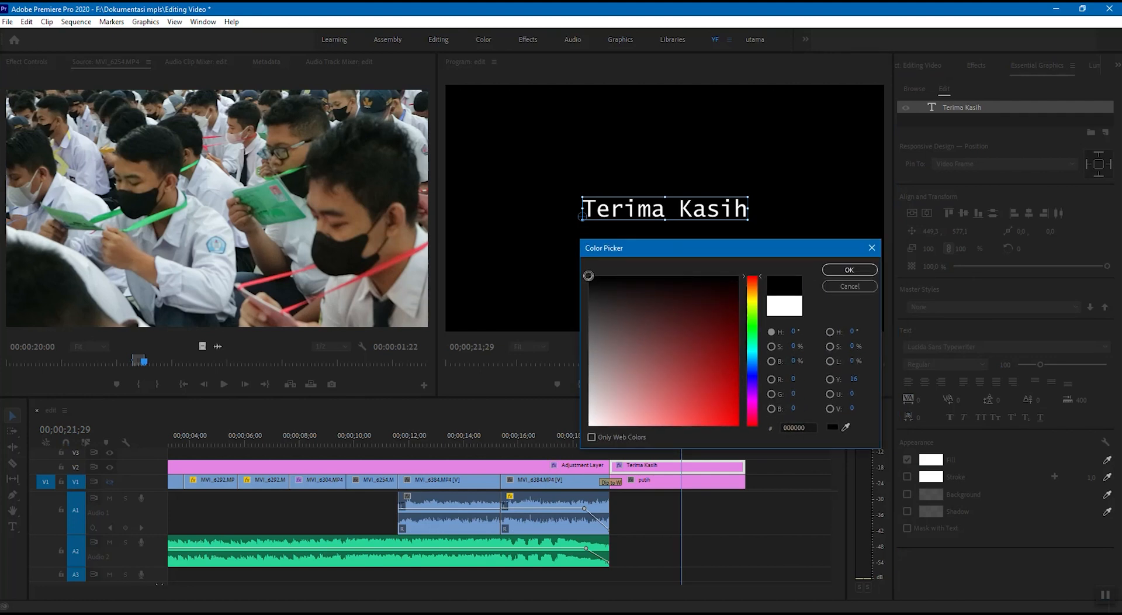
pyautogui.click(849, 269)
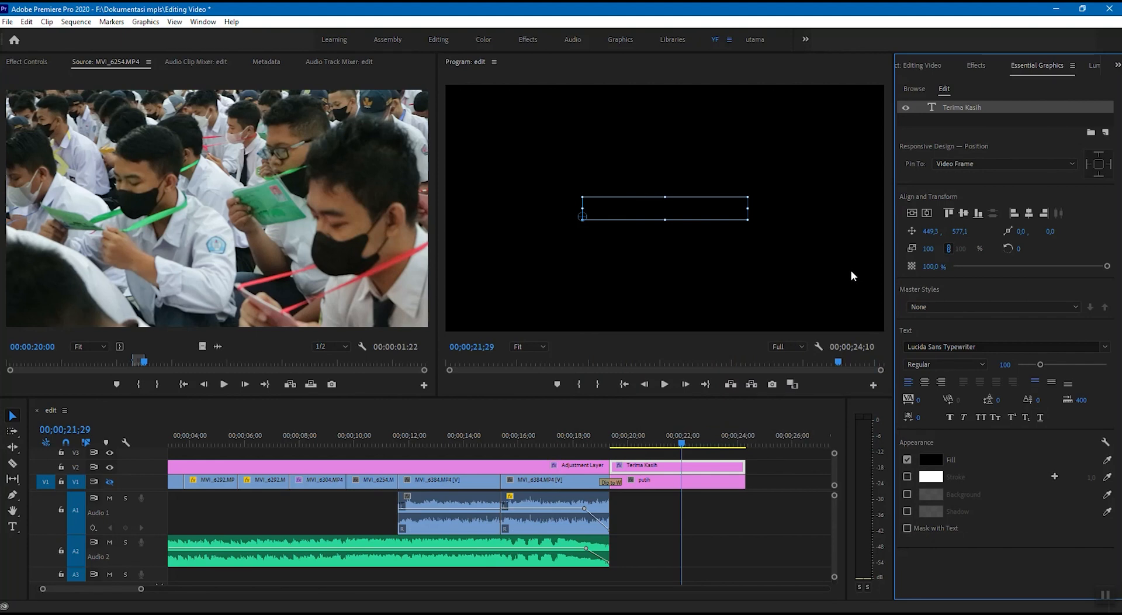
pyautogui.click(697, 486)
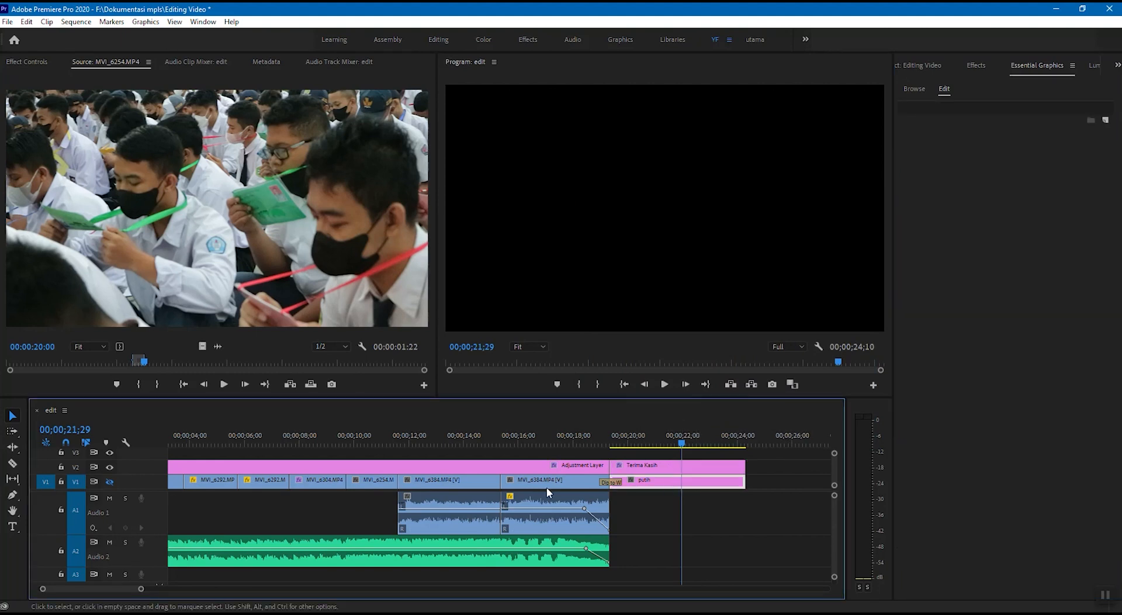
pyautogui.click(109, 483)
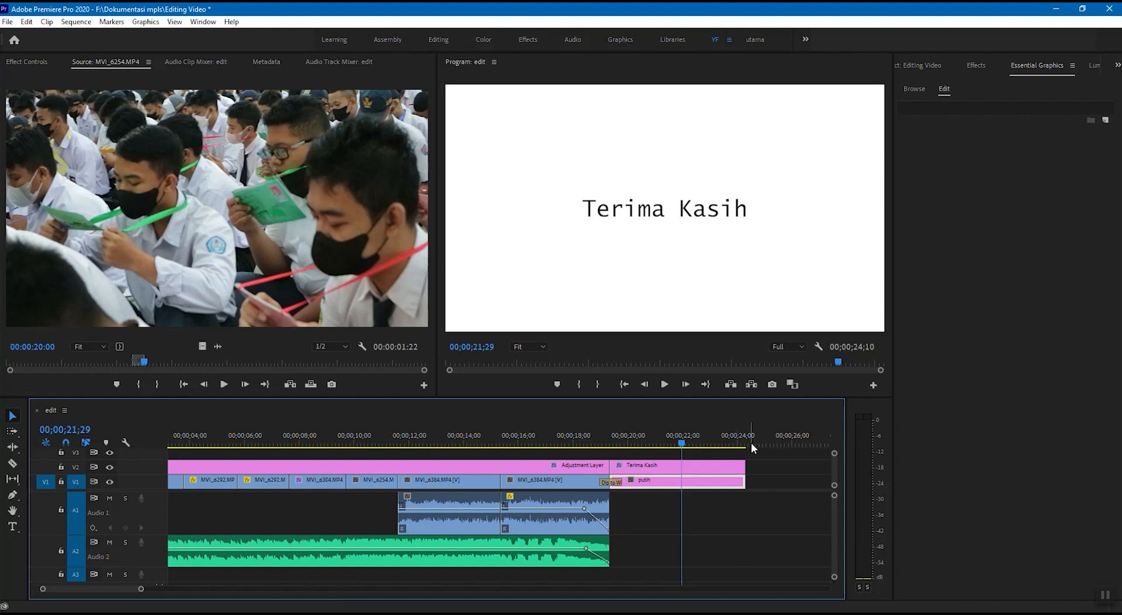
# Step: Place the playhead at 00;00;19;15 and increase the height of track V2 to expose the Terima Kasih clip's opacity line
pyautogui.moveTo(685, 446); pyautogui.dragTo(614, 449)
pyautogui.click(643, 466)
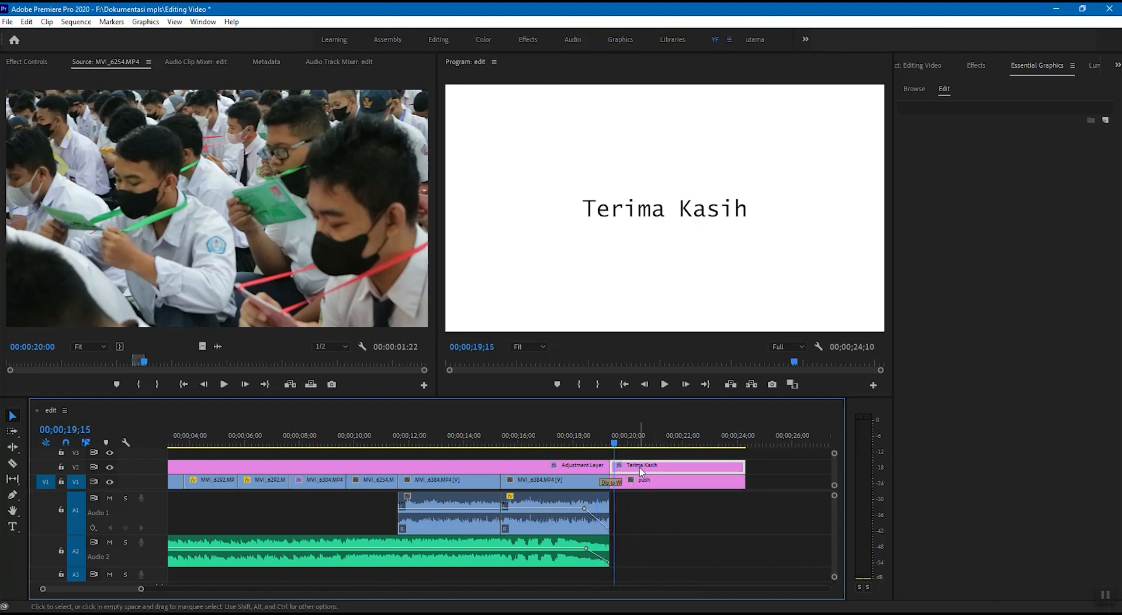
pyautogui.click(965, 65)
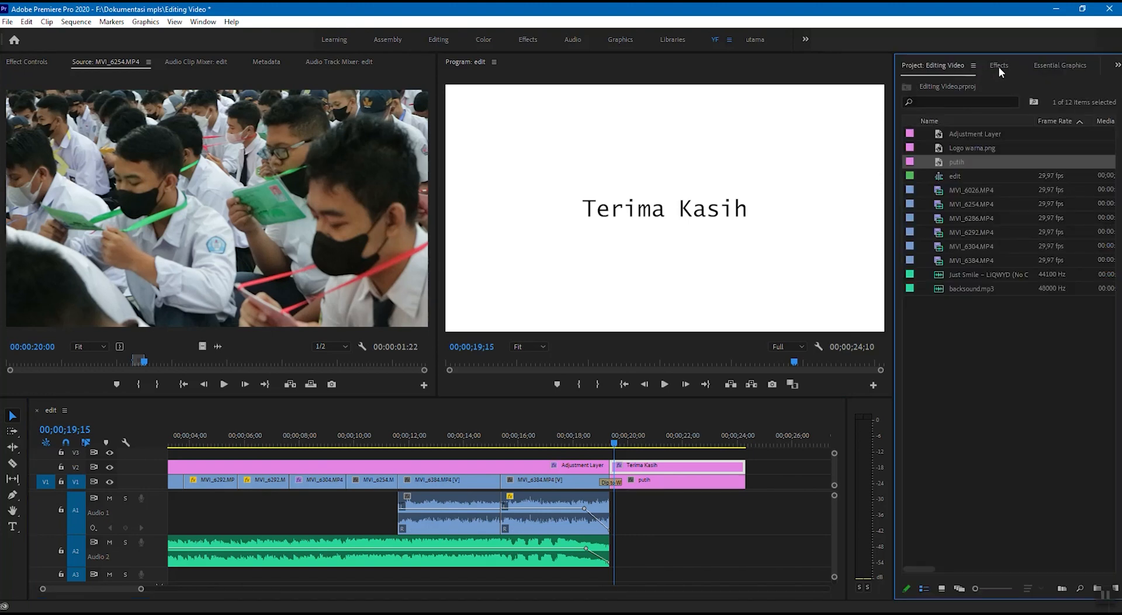
pyautogui.click(619, 469)
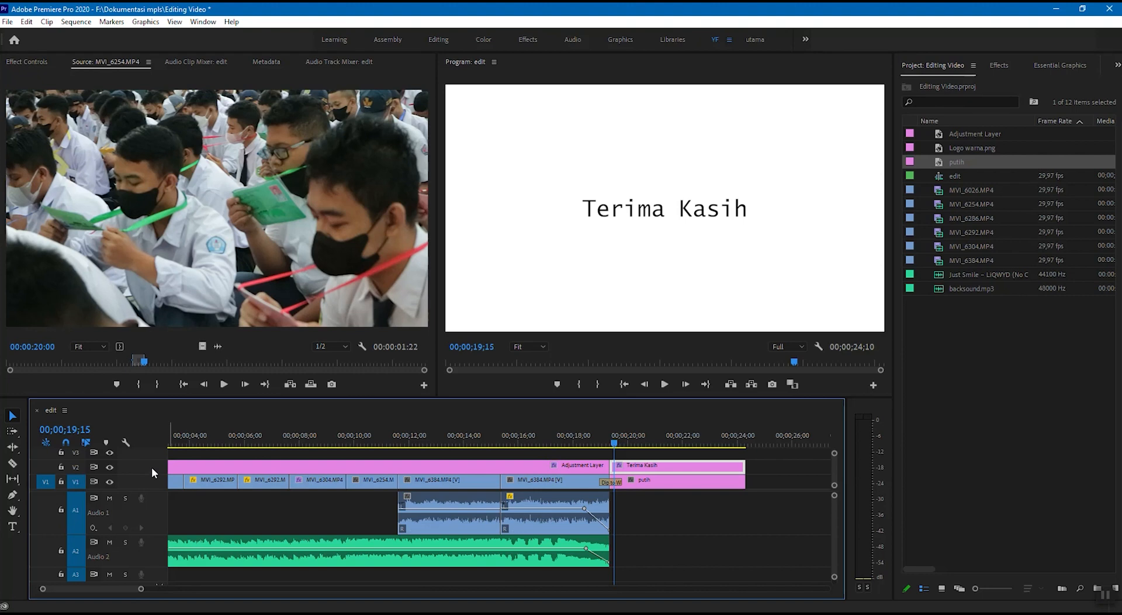
pyautogui.scroll(4, 152, 472)
pyautogui.scroll(-3, 152, 472)
pyautogui.scroll(2, 152, 472)
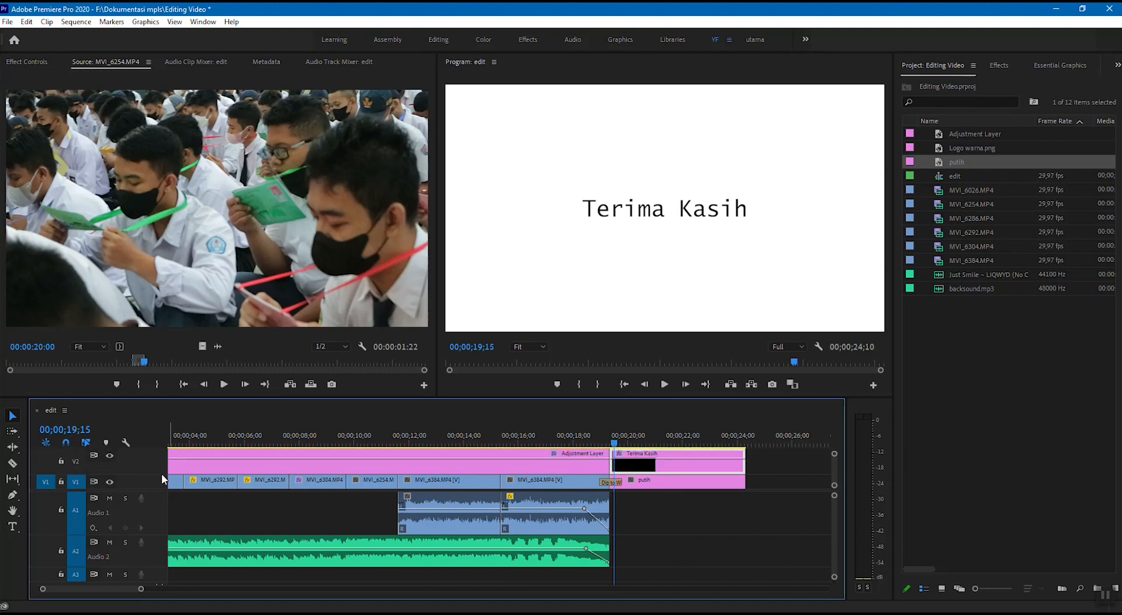
pyautogui.moveTo(159, 491); pyautogui.dragTo(160, 521)
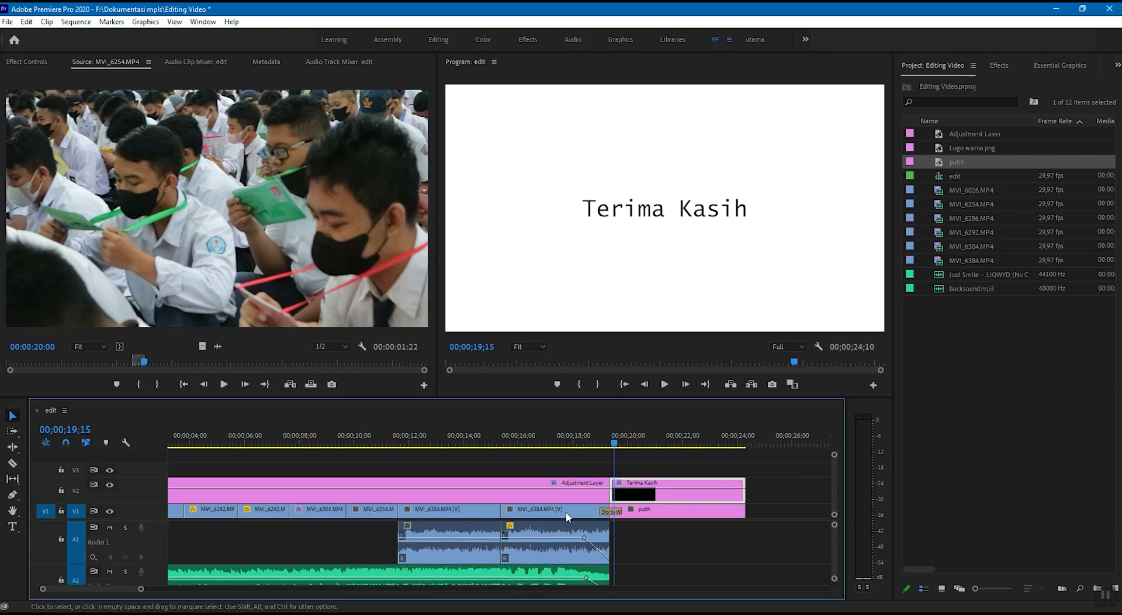
# Step: Add two opacity keyframes near the start of the Terima Kasih clip and lower the first one to create a fade-in
pyautogui.click(13, 495)
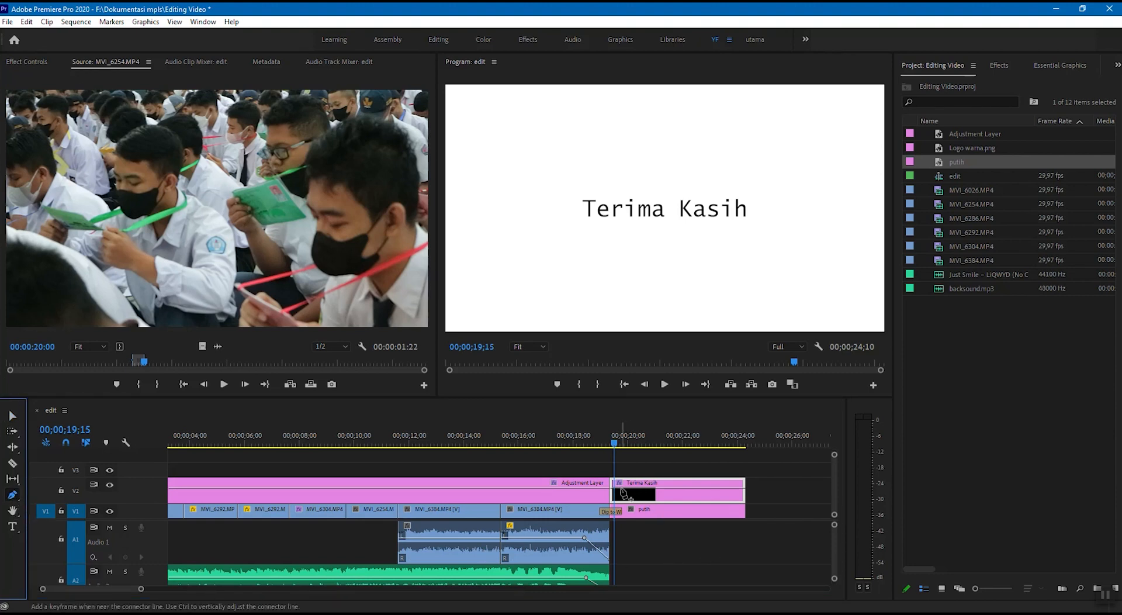
pyautogui.click(622, 488)
pyautogui.moveTo(613, 488); pyautogui.dragTo(613, 499)
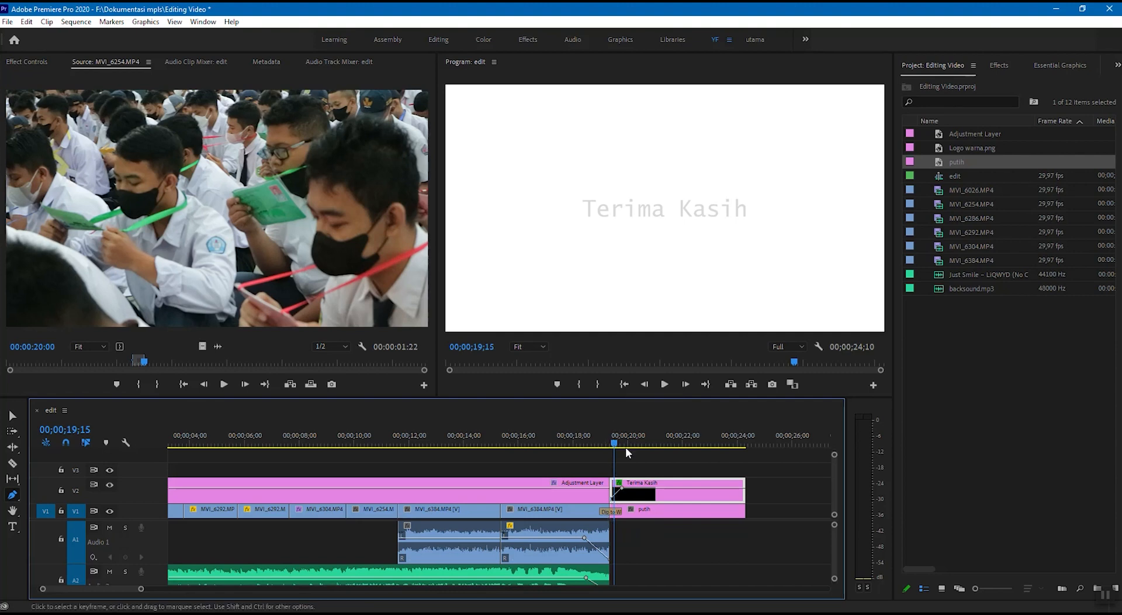
# Step: Play the sequence from just before the Terima Kasih clip to check the closing text's fade-in
pyautogui.moveTo(621, 442); pyautogui.dragTo(585, 445)
pyautogui.press('space')
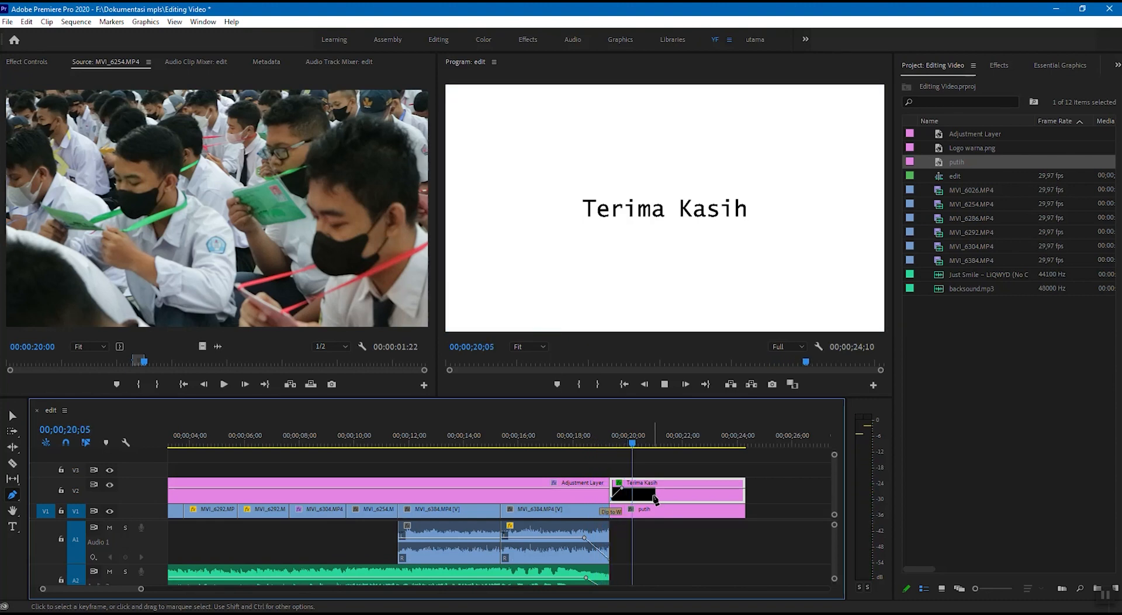
pyautogui.press('space')
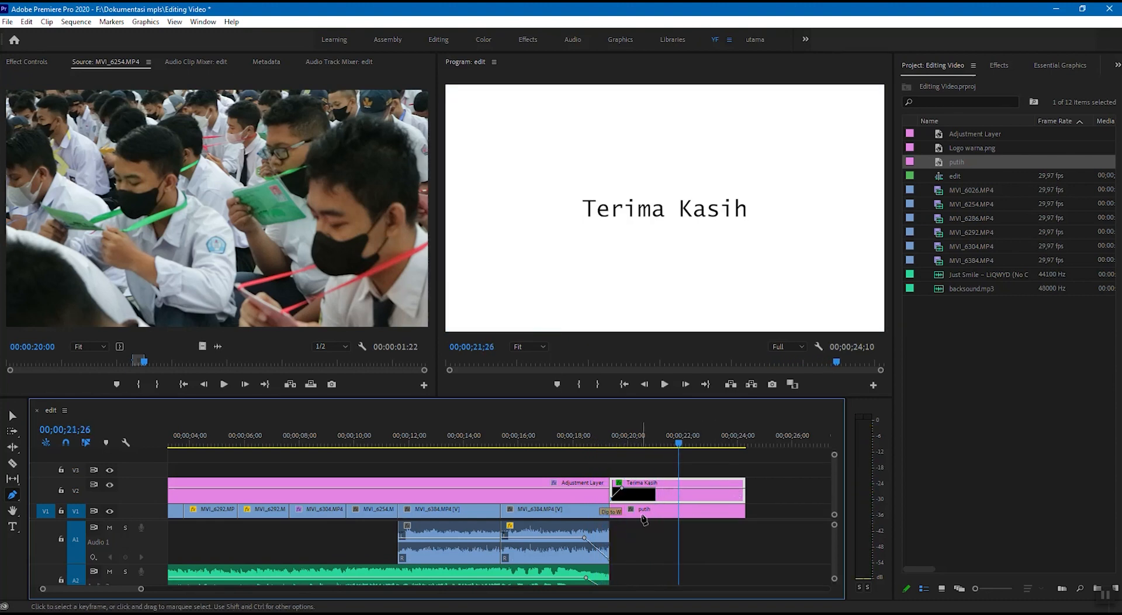
pyautogui.click(12, 415)
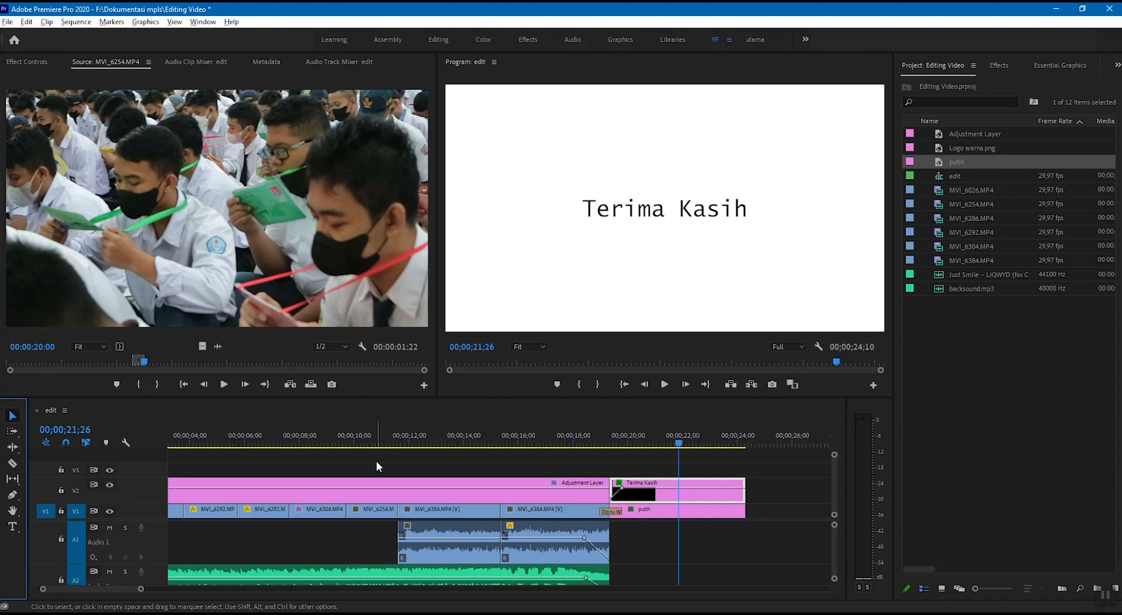
# Step: Place Logo warna.png on video track V3 at the very start of the sequence
pyautogui.scroll(-3, 377, 469)
pyautogui.scroll(-2, 305, 487)
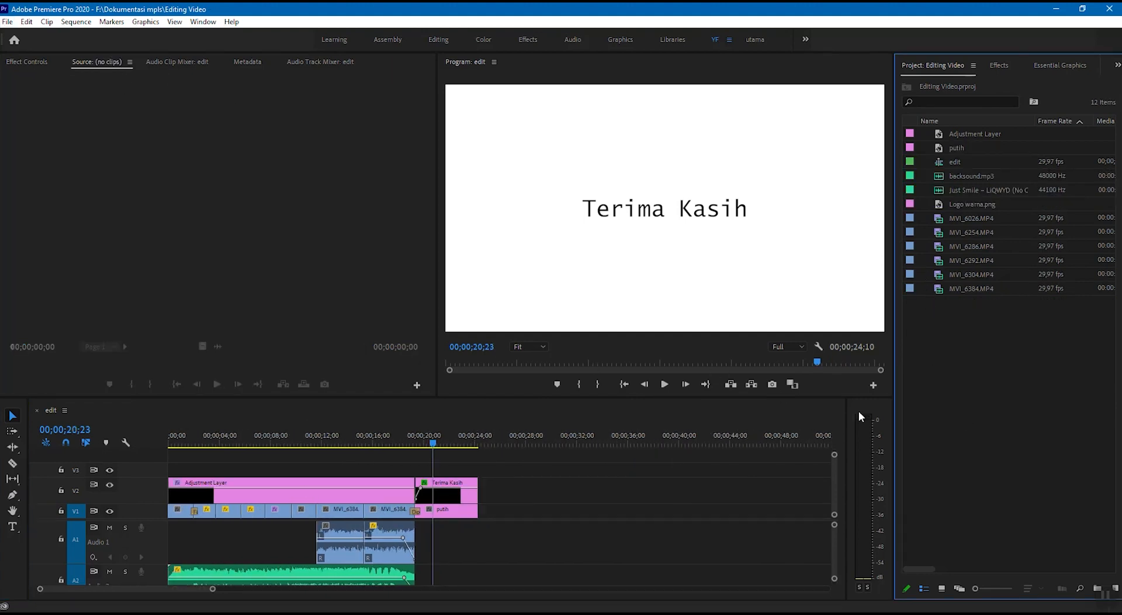
pyautogui.click(320, 444)
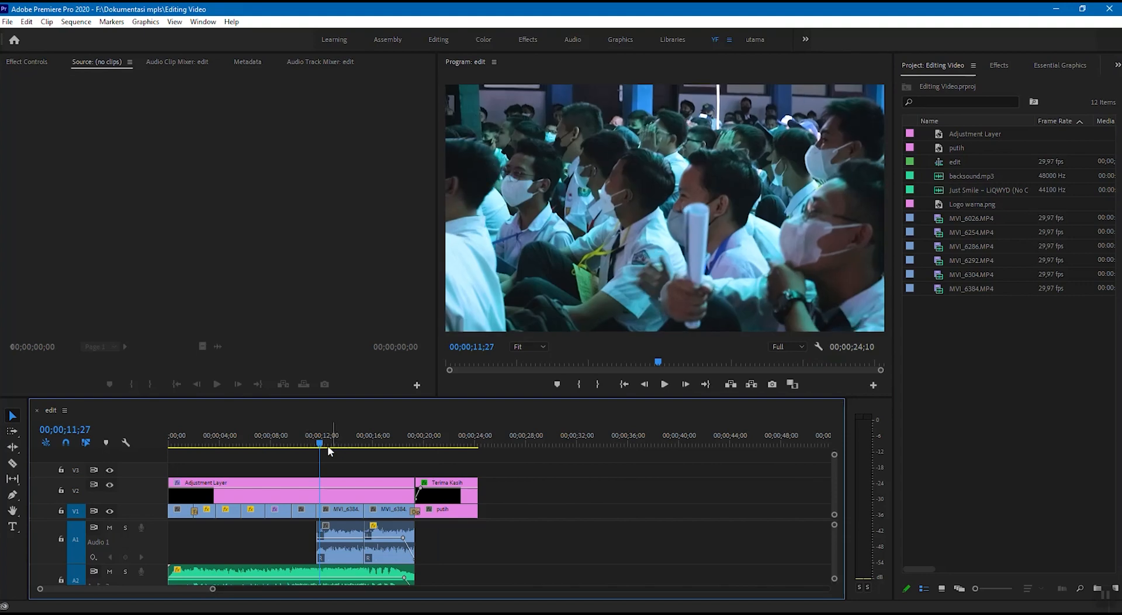
pyautogui.click(338, 444)
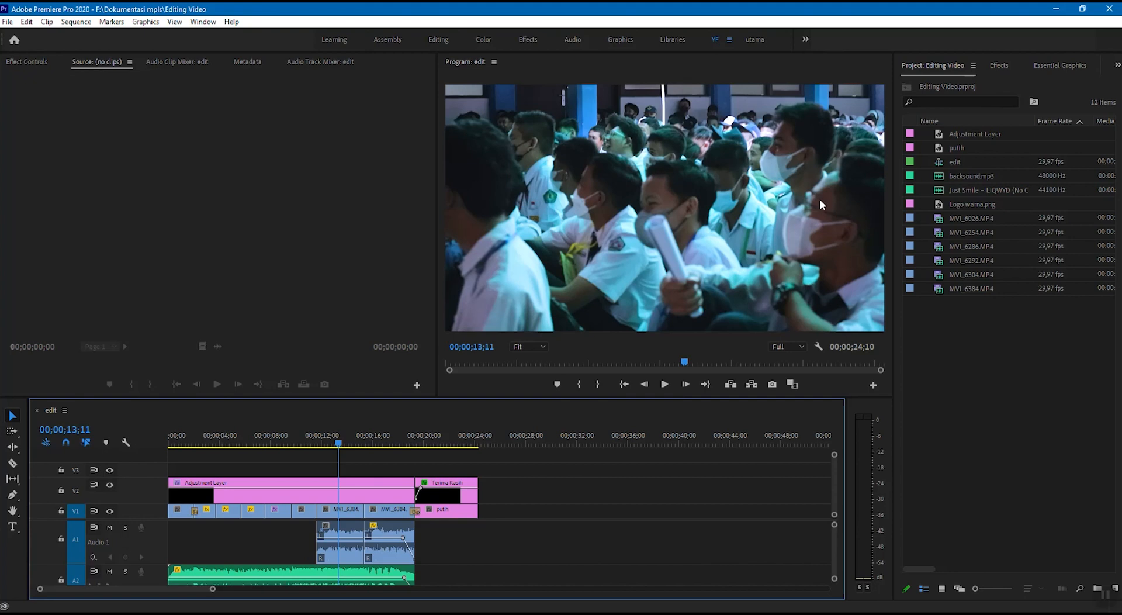
pyautogui.click(1001, 387)
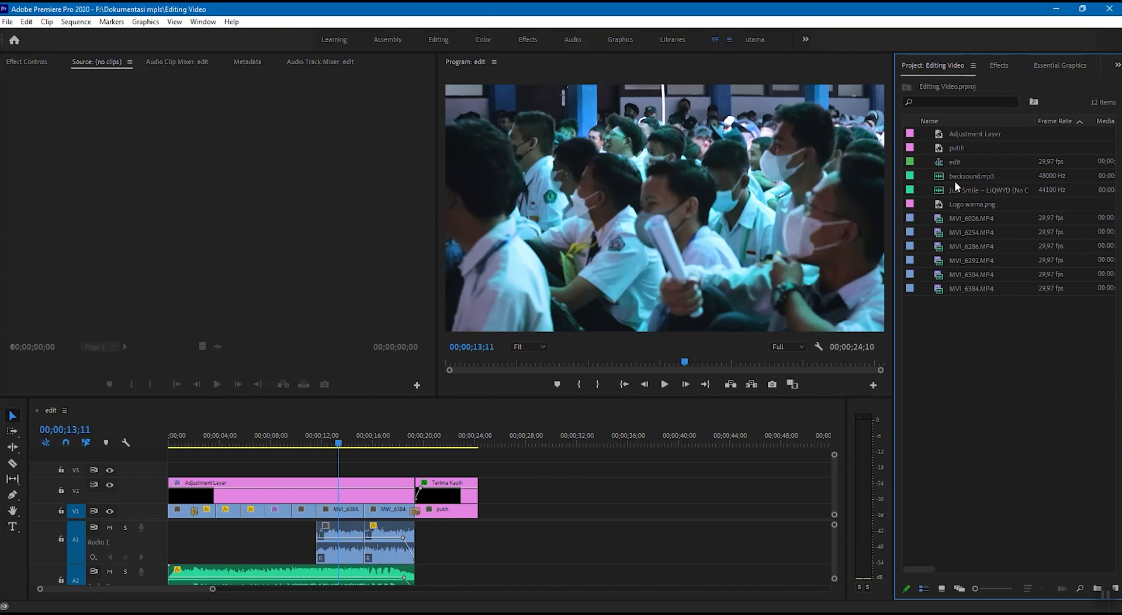
pyautogui.click(961, 207)
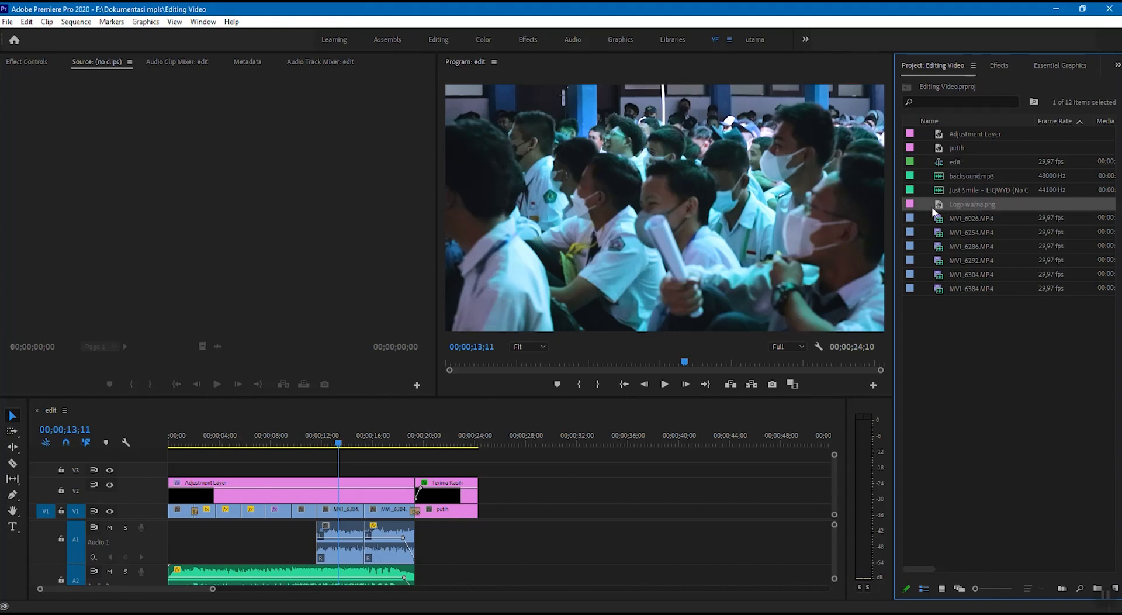
pyautogui.click(973, 373)
pyautogui.click(962, 204)
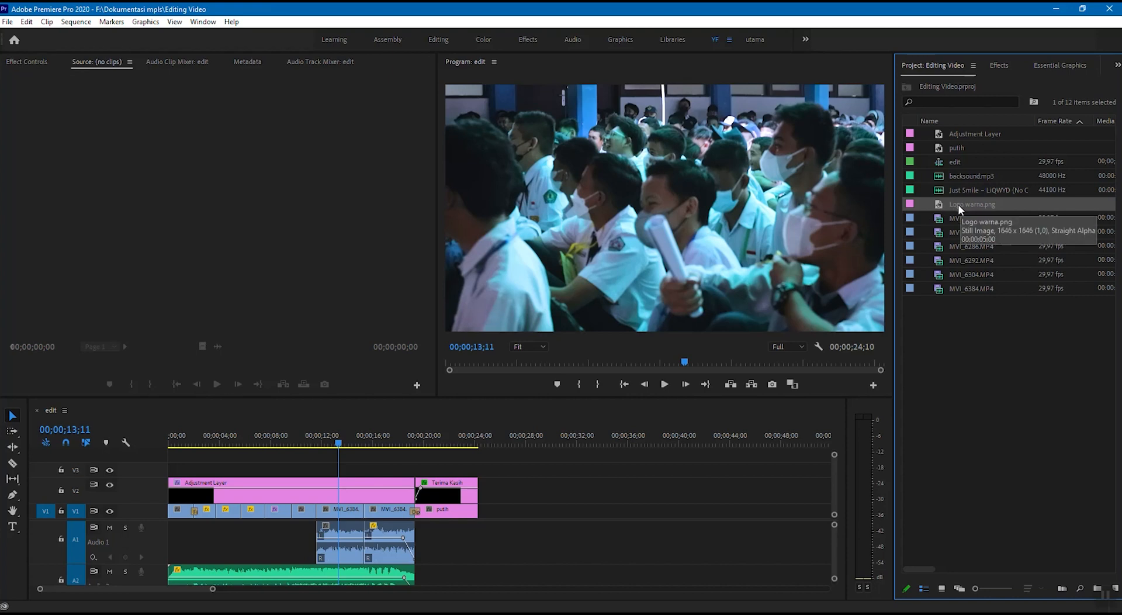
pyautogui.moveTo(959, 204); pyautogui.dragTo(176, 465)
# Step: Extend the logo clip on V3 so it ends together with the Adjustment Layer clip
pyautogui.click(173, 446)
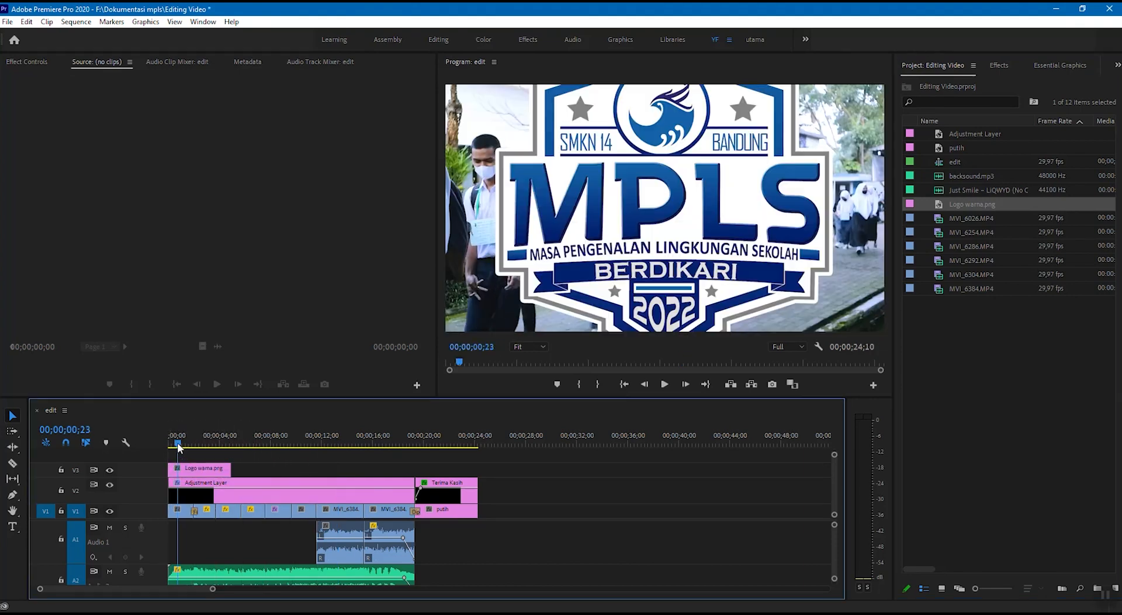
pyautogui.moveTo(172, 446); pyautogui.dragTo(174, 446)
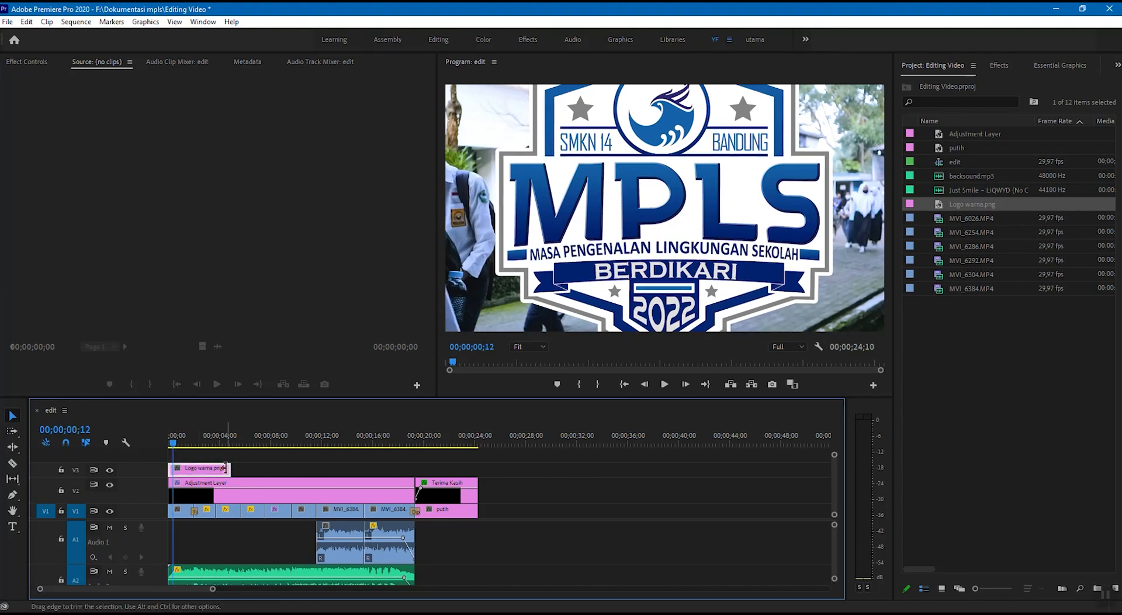
pyautogui.moveTo(230, 469); pyautogui.dragTo(411, 479)
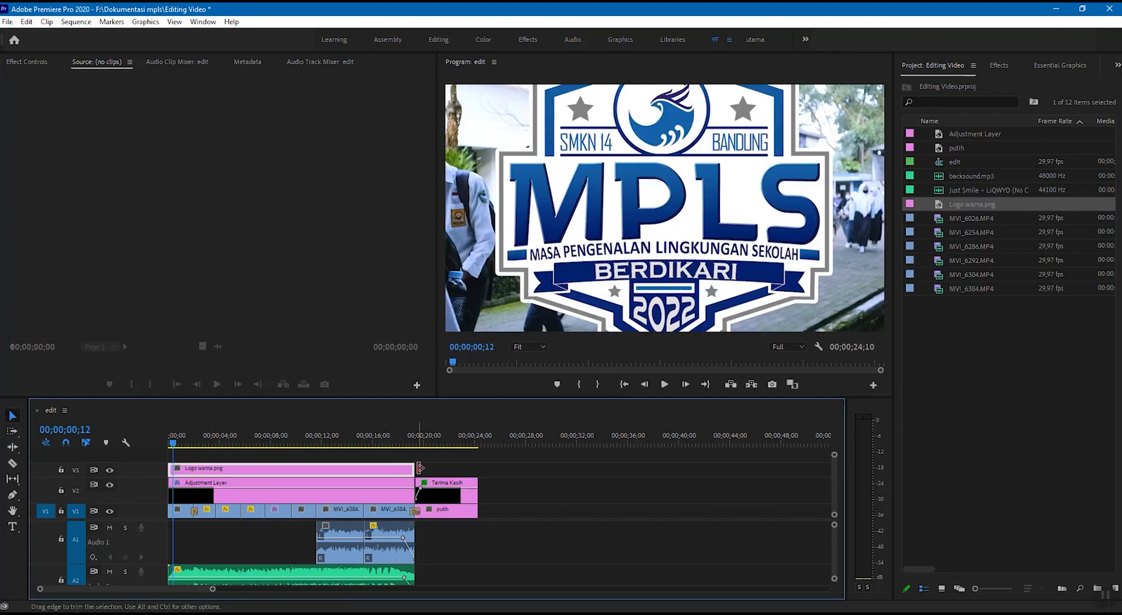
# Step: With the playhead at 00;00;06;06, scale the logo clip to 10 and set its position to 88, 103, in the frame's upper-left corner
pyautogui.click(247, 439)
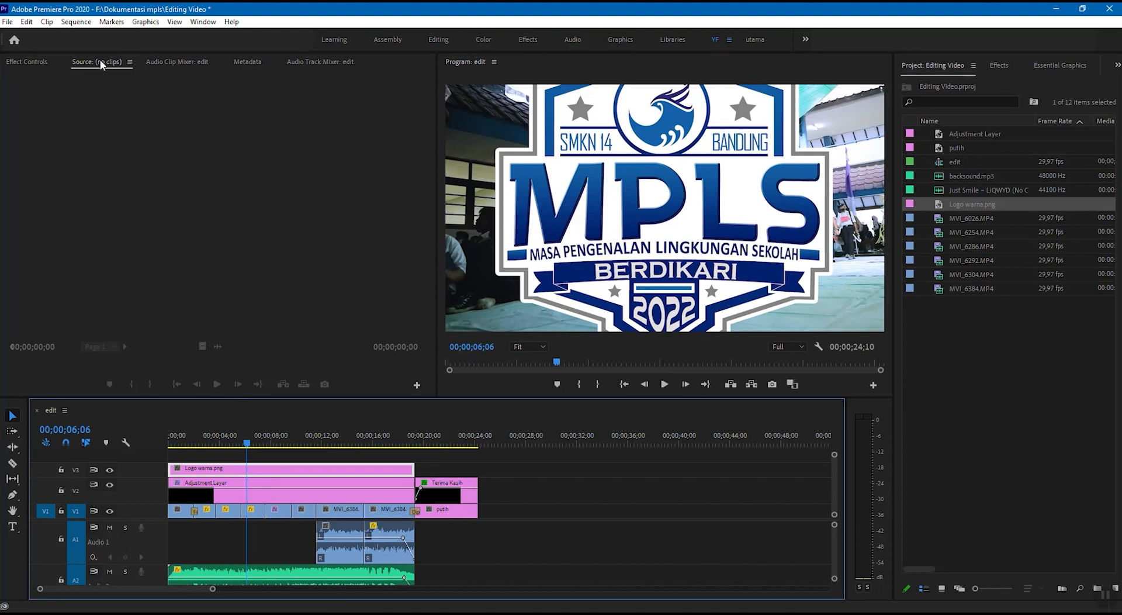
pyautogui.click(30, 62)
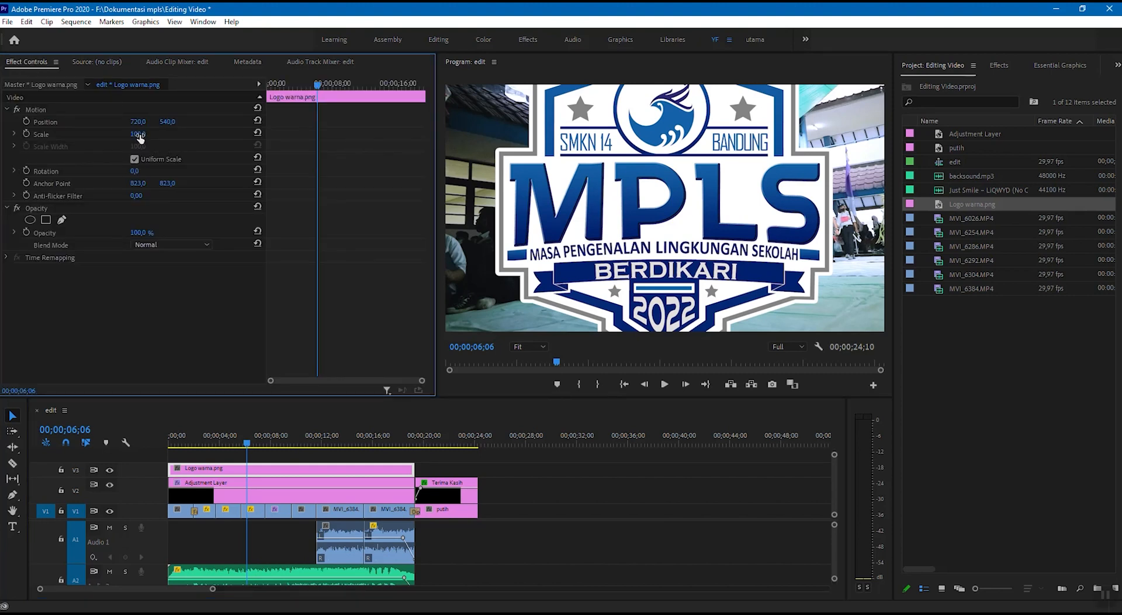
pyautogui.moveTo(136, 134); pyautogui.dragTo(5, 121)
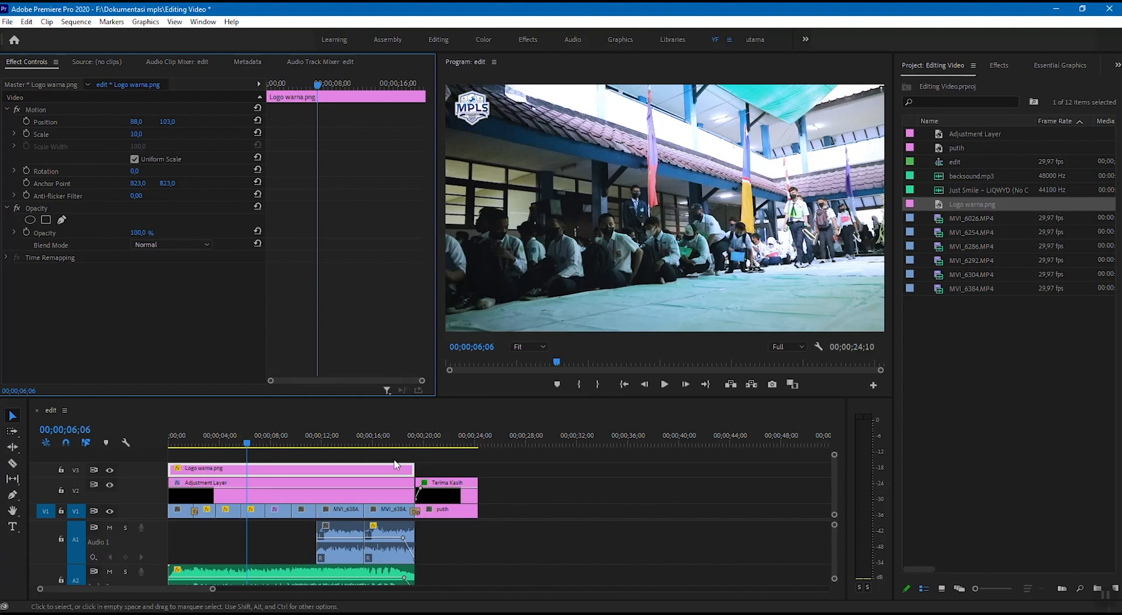
# Step: Play the sequence from the beginning to check the small logo over the footage
pyautogui.moveTo(247, 443); pyautogui.dragTo(136, 443)
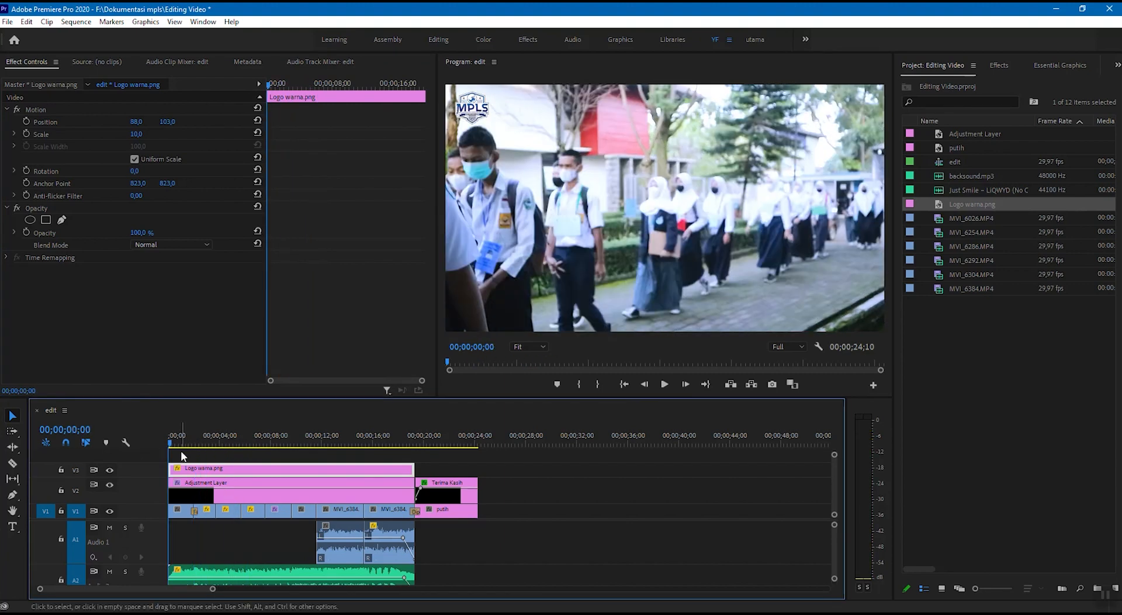
pyautogui.press('space')
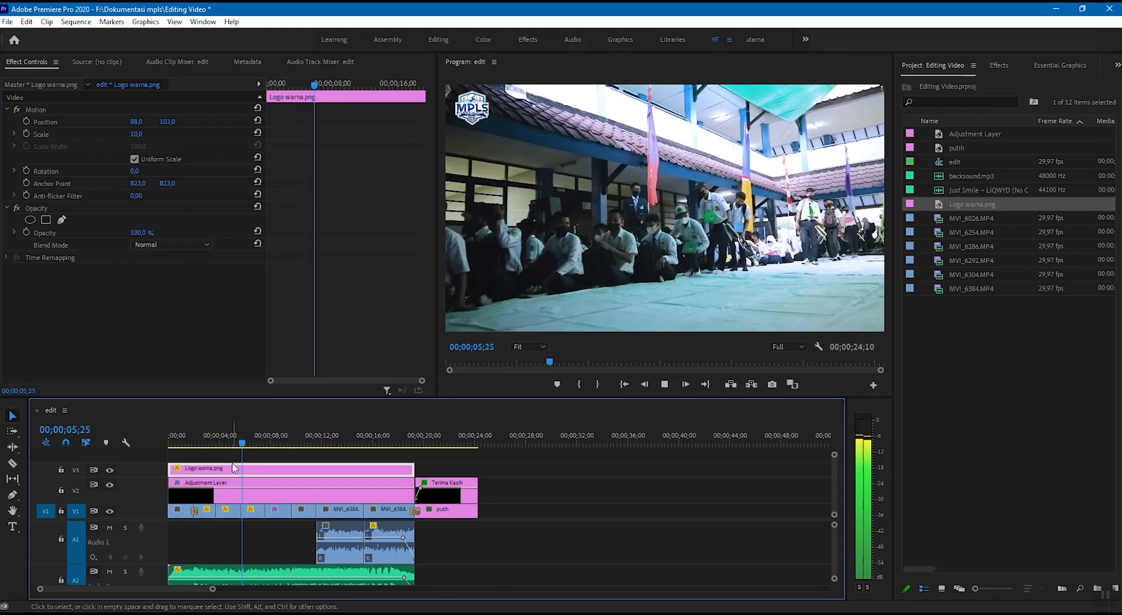
pyautogui.press('space')
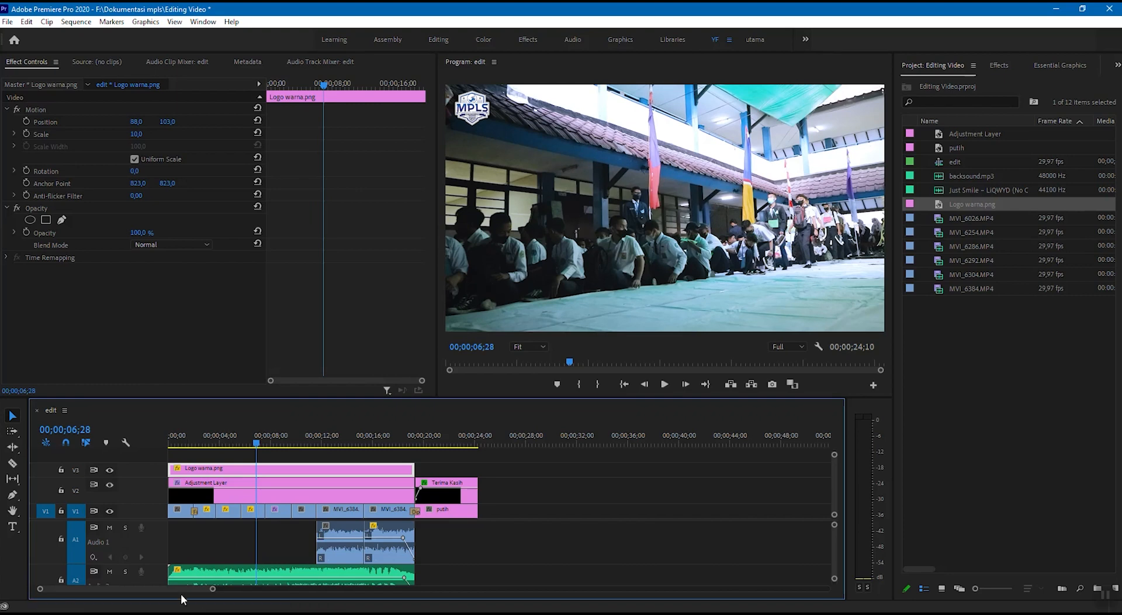
# Step: Apply the default transition to the start of the Adjustment Layer clip on V2
pyautogui.scroll(1, 214, 521)
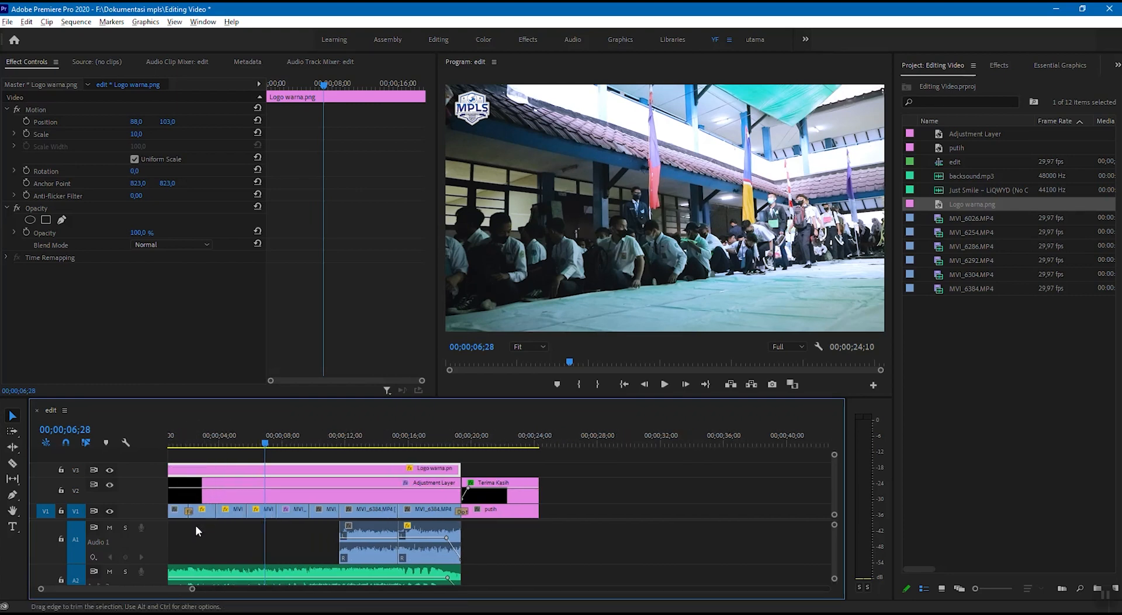
pyautogui.scroll(1, 204, 525)
pyautogui.moveTo(159, 589); pyautogui.dragTo(107, 583)
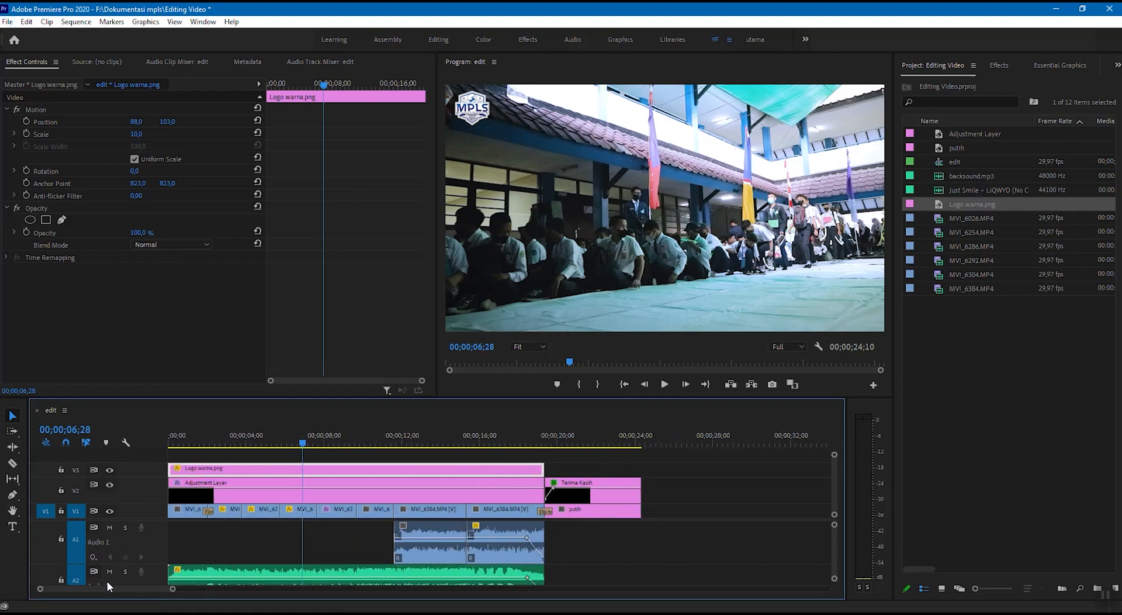
pyautogui.click(171, 483)
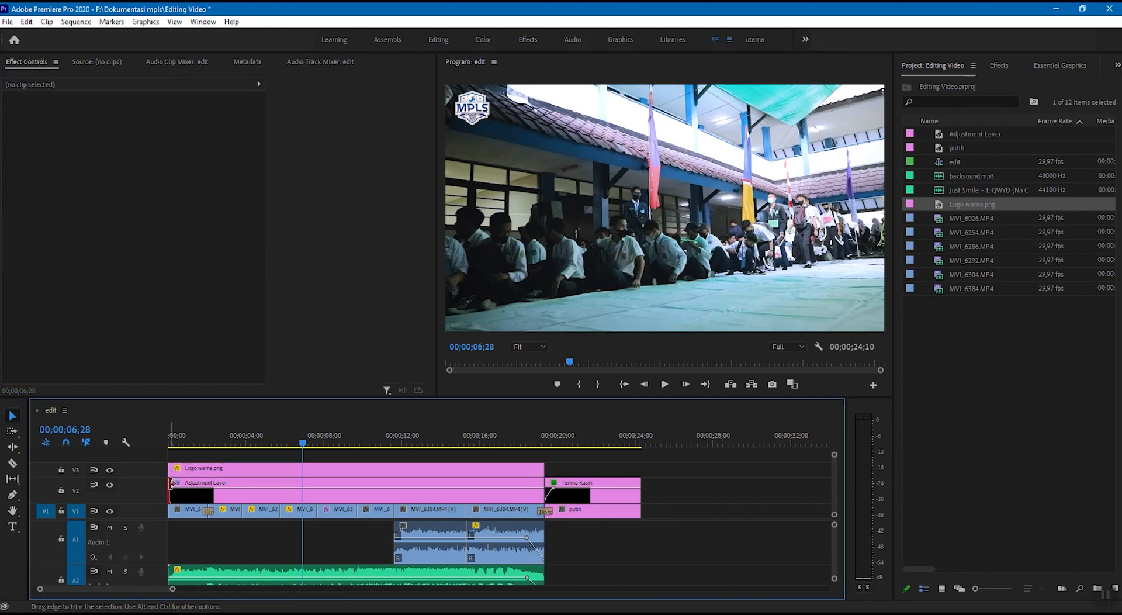
pyautogui.rightClick(172, 483)
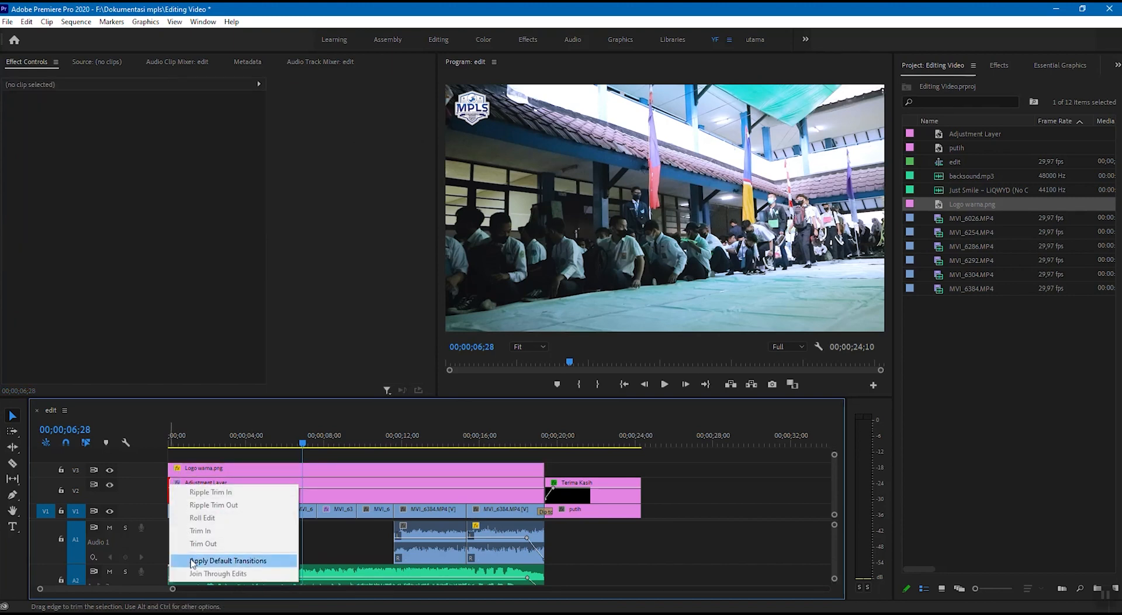
pyautogui.click(174, 494)
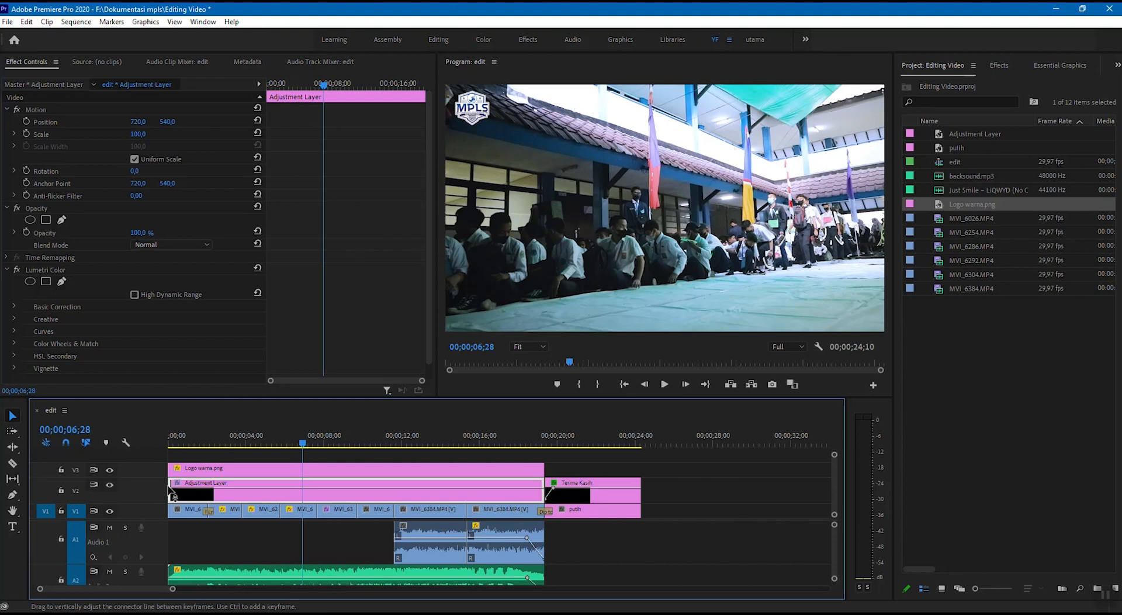
pyautogui.click(173, 492)
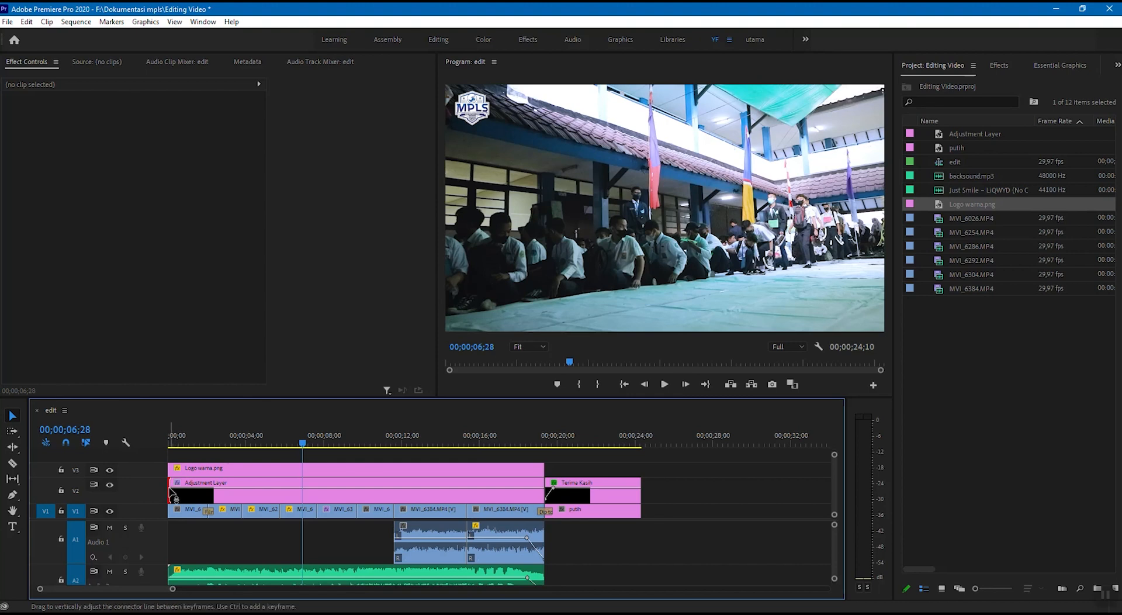
pyautogui.rightClick(170, 491)
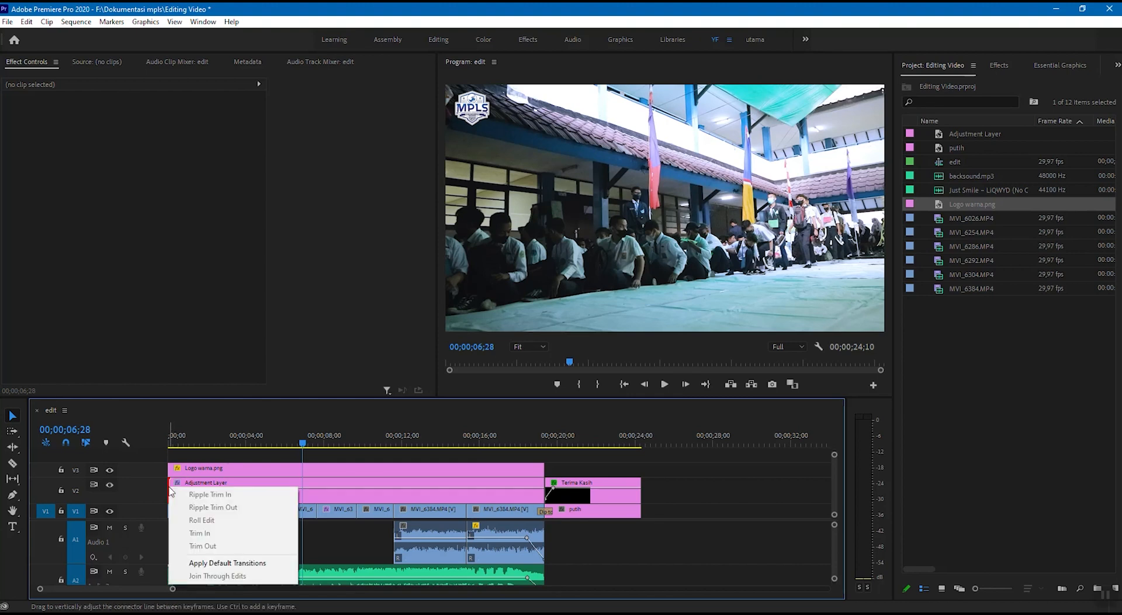
pyautogui.click(222, 562)
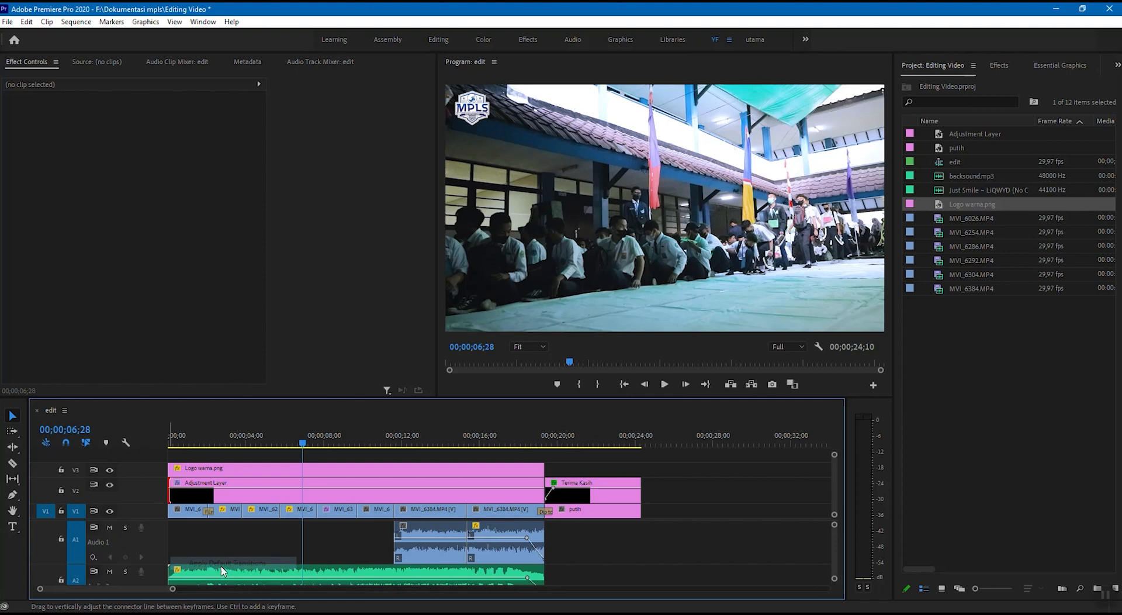
# Step: Apply the default transition to the start of the Logo warna.png clip on V3
pyautogui.click(176, 469)
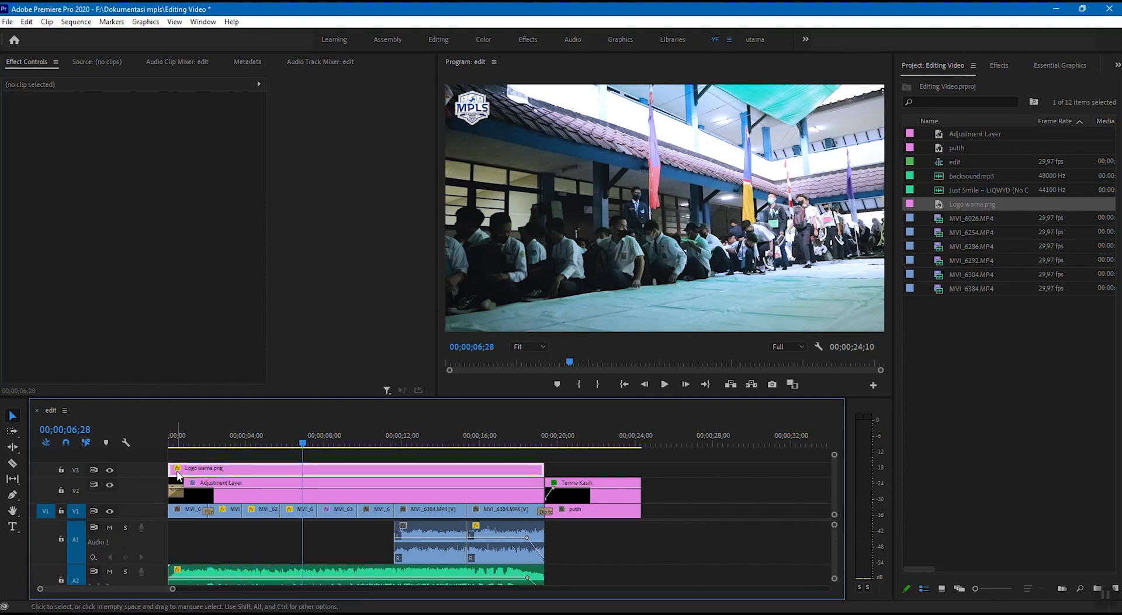
pyautogui.rightClick(172, 471)
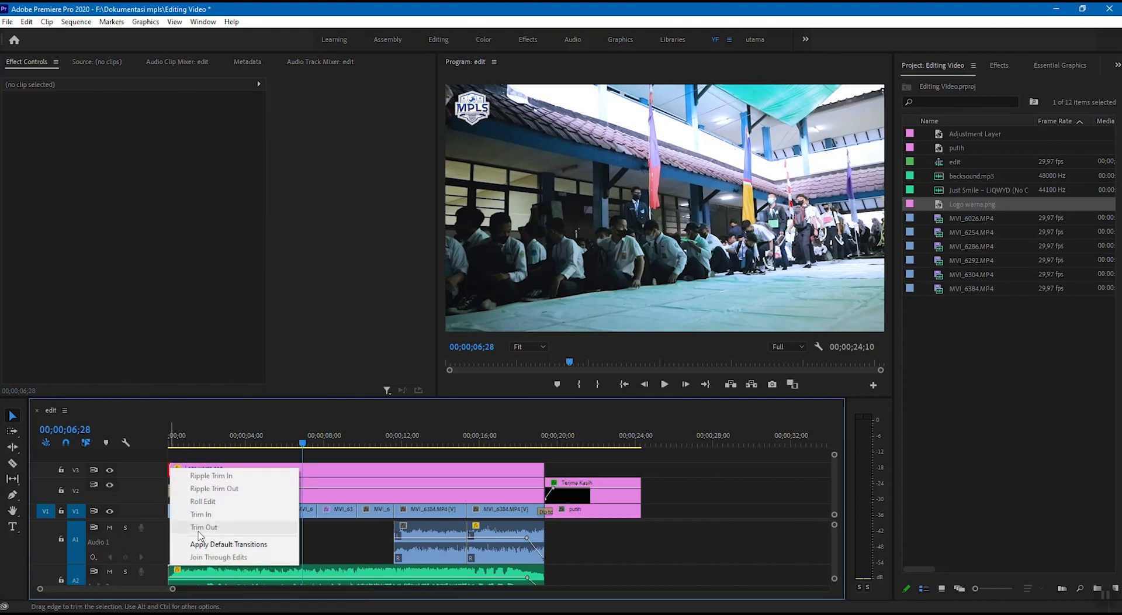
pyautogui.click(199, 540)
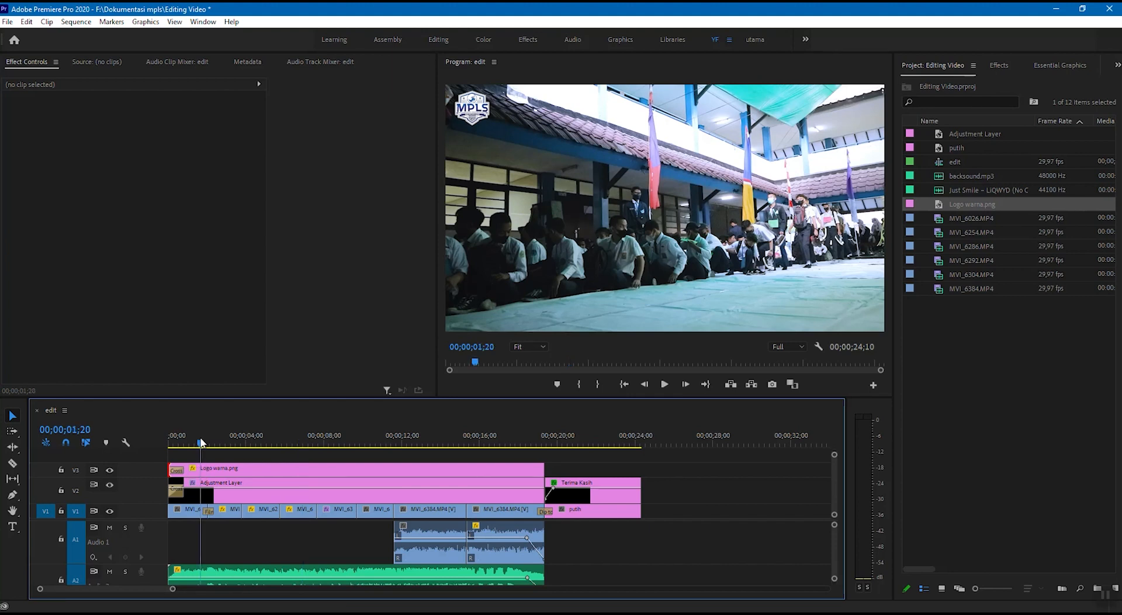
# Step: Play the sequence from the beginning through the Terima Kasih closing screen to review the whole edit
pyautogui.press('Home')
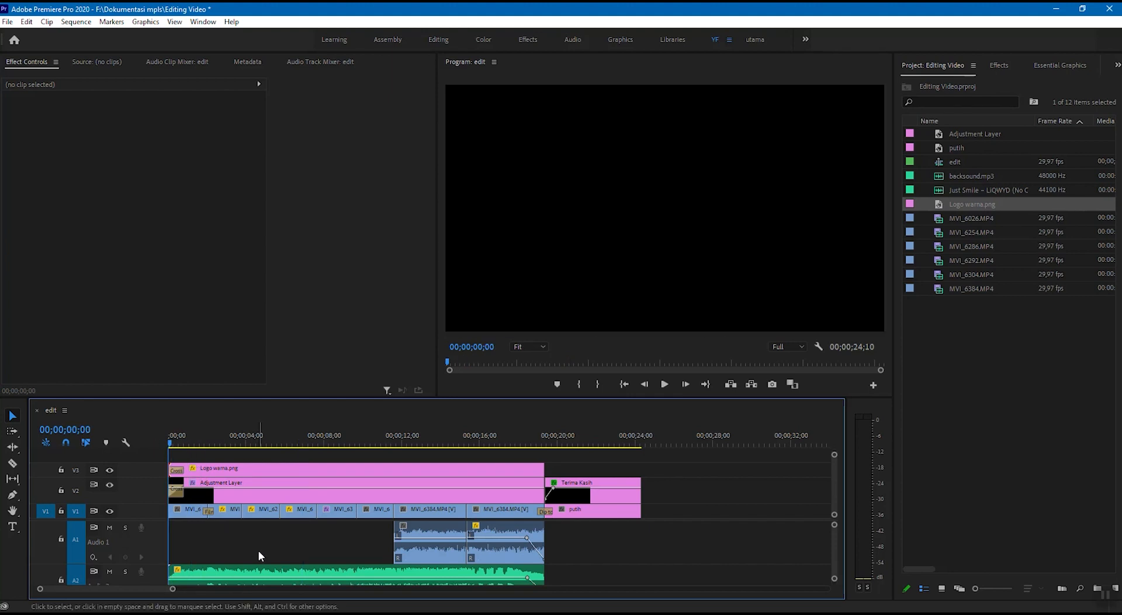
pyautogui.press('space')
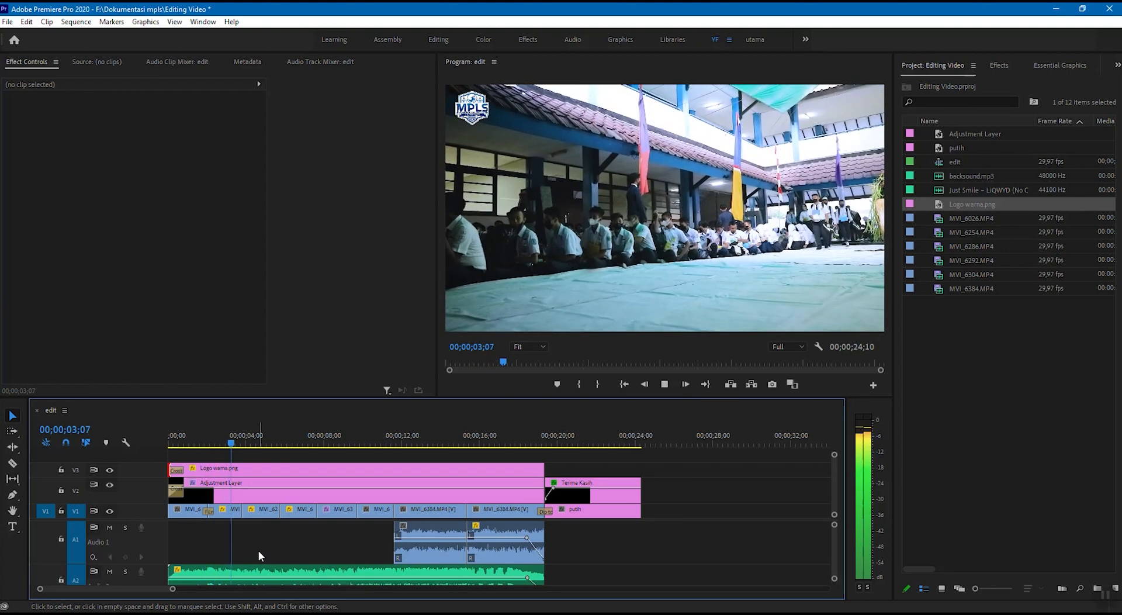
pyautogui.press('Home')
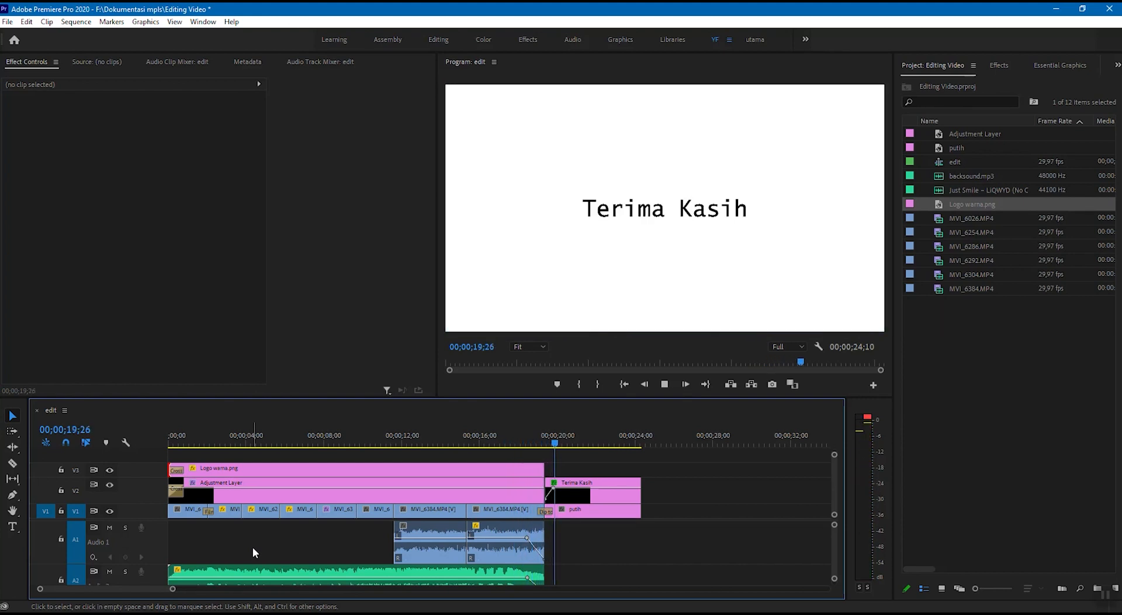
pyautogui.click(611, 448)
pyautogui.moveTo(611, 448); pyautogui.dragTo(580, 443)
pyautogui.click(601, 443)
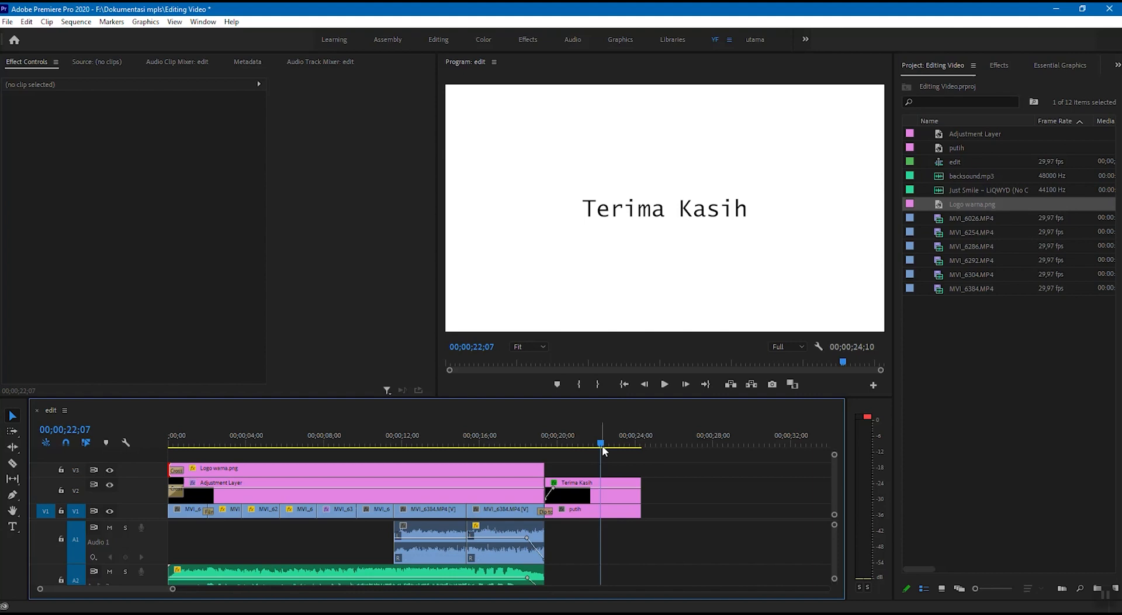
pyautogui.moveTo(601, 445); pyautogui.dragTo(465, 448)
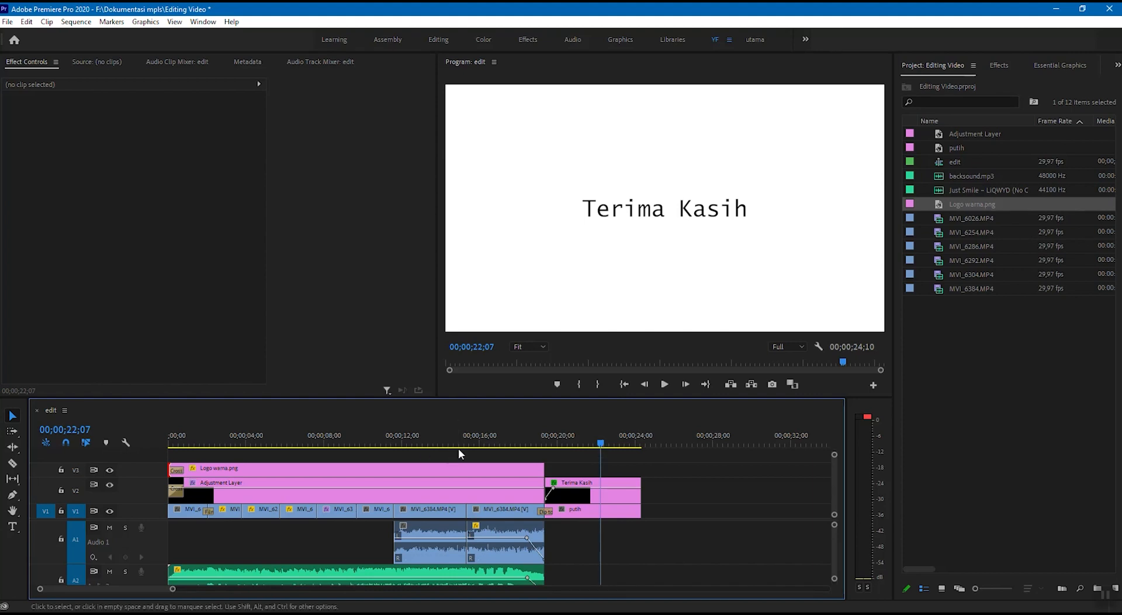
pyautogui.click(597, 445)
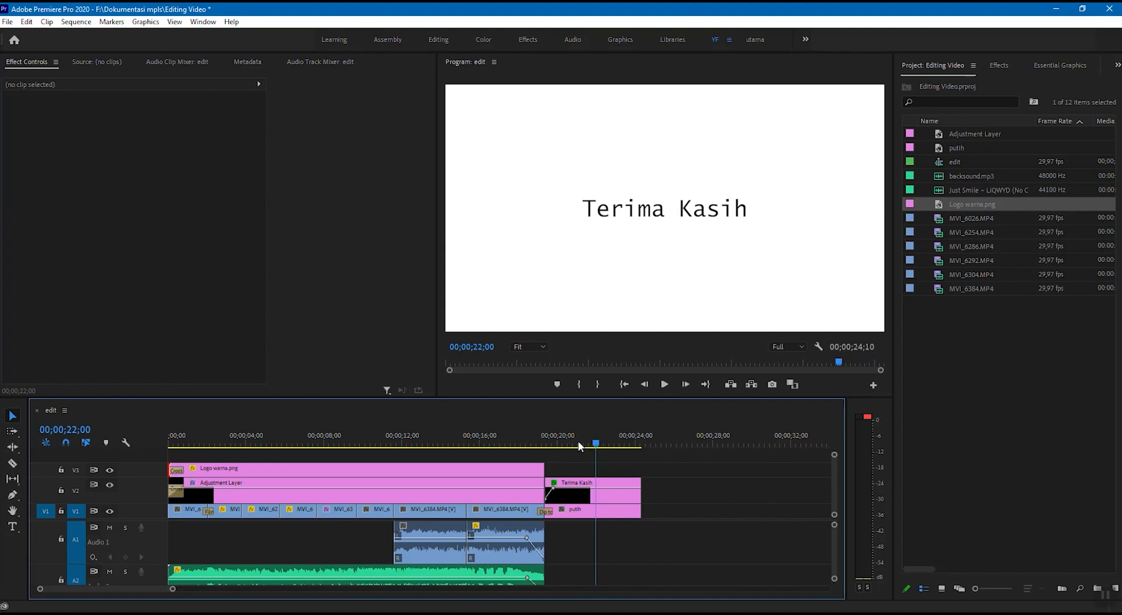
pyautogui.click(516, 443)
pyautogui.click(603, 442)
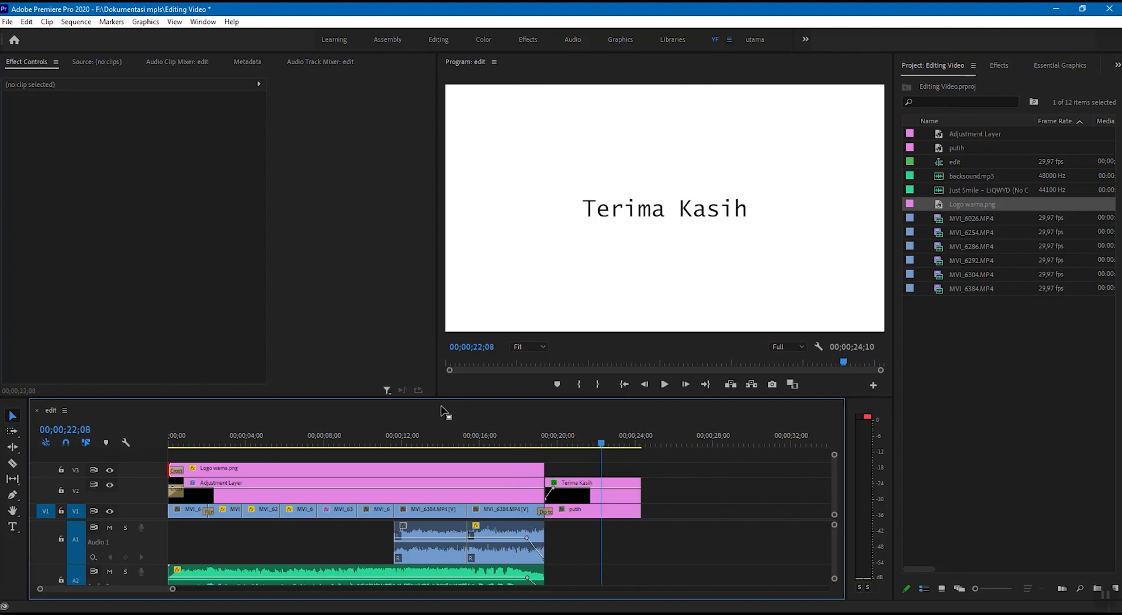
pyautogui.click(471, 443)
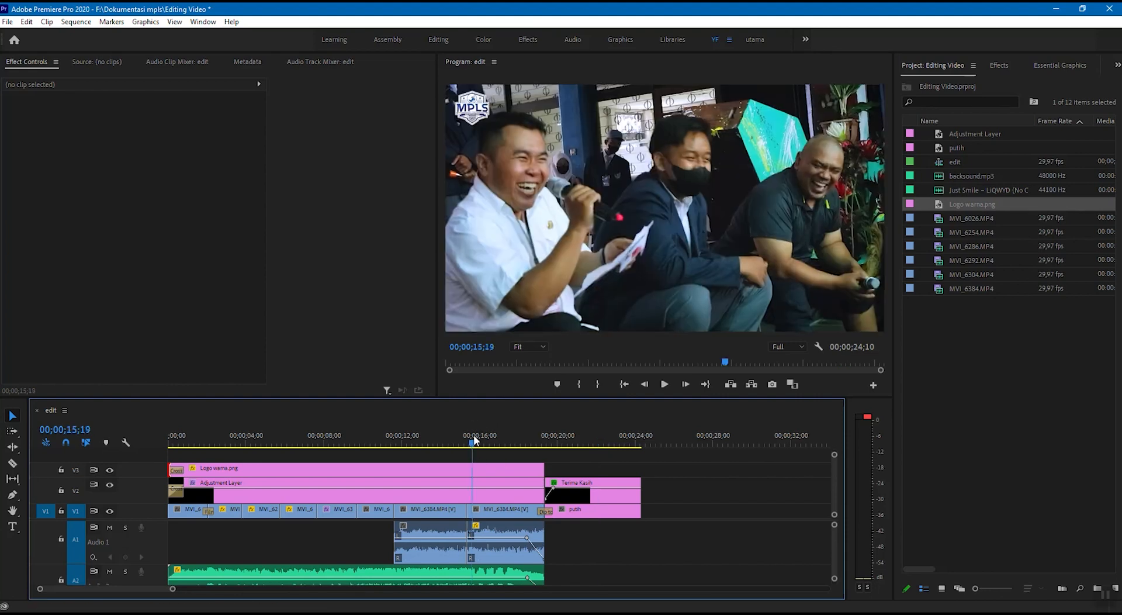
# Step: Open the media export settings for the edit sequence and choose the H.264 format
pyautogui.click(10, 22)
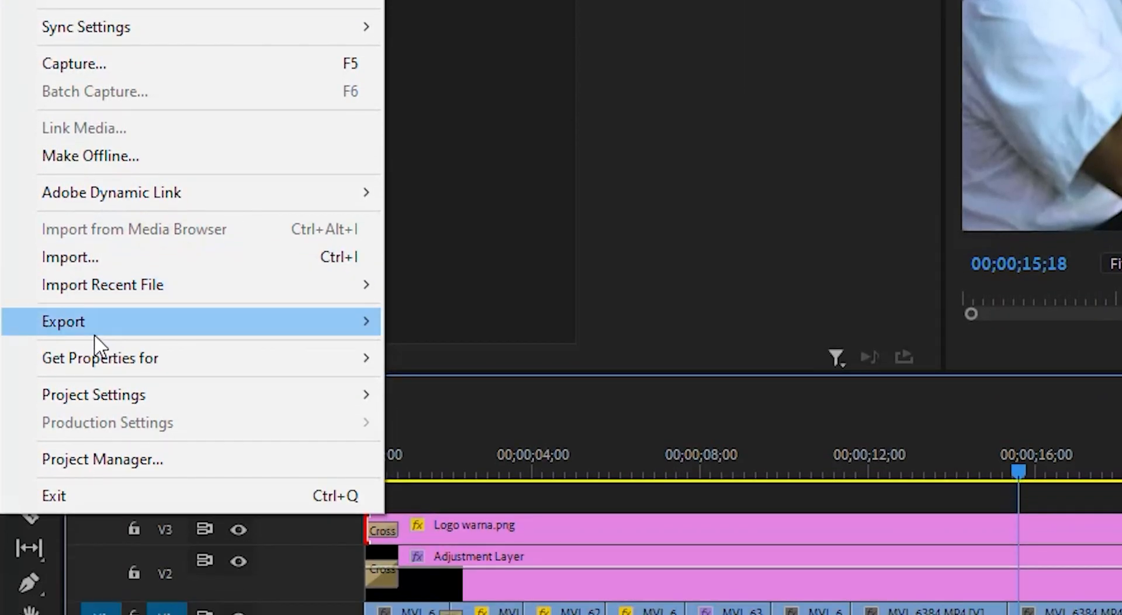
pyautogui.moveTo(94, 335)
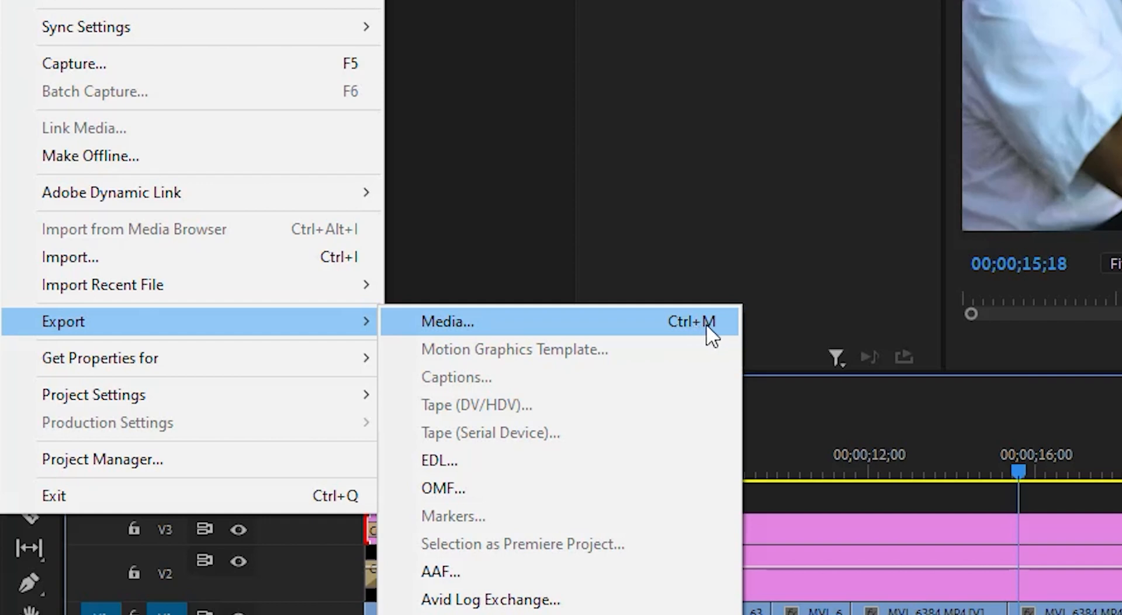
pyautogui.click(531, 320)
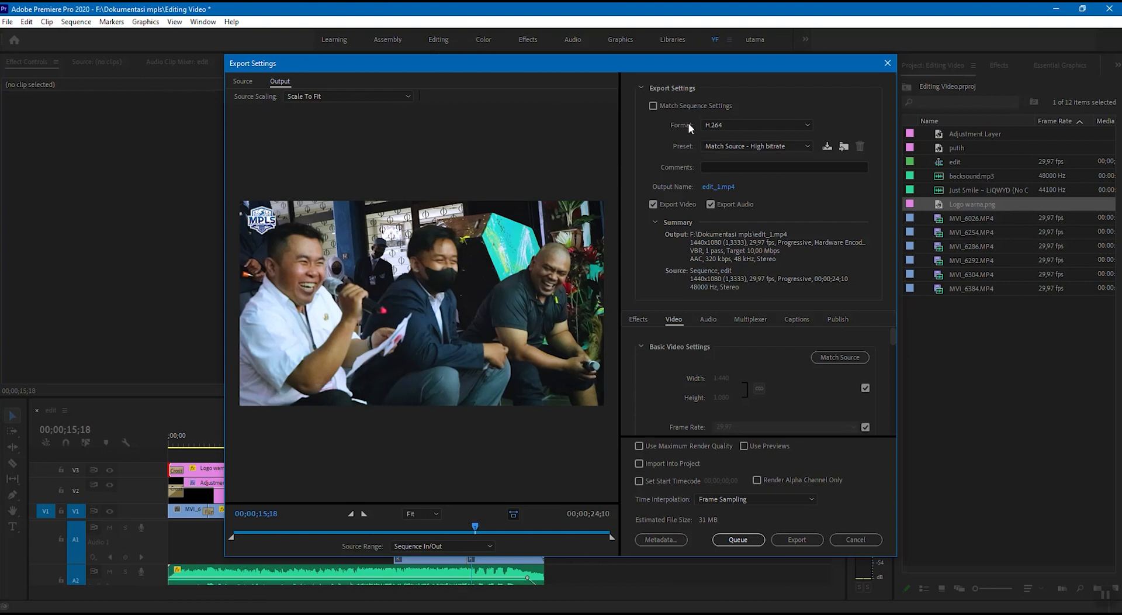
pyautogui.click(777, 124)
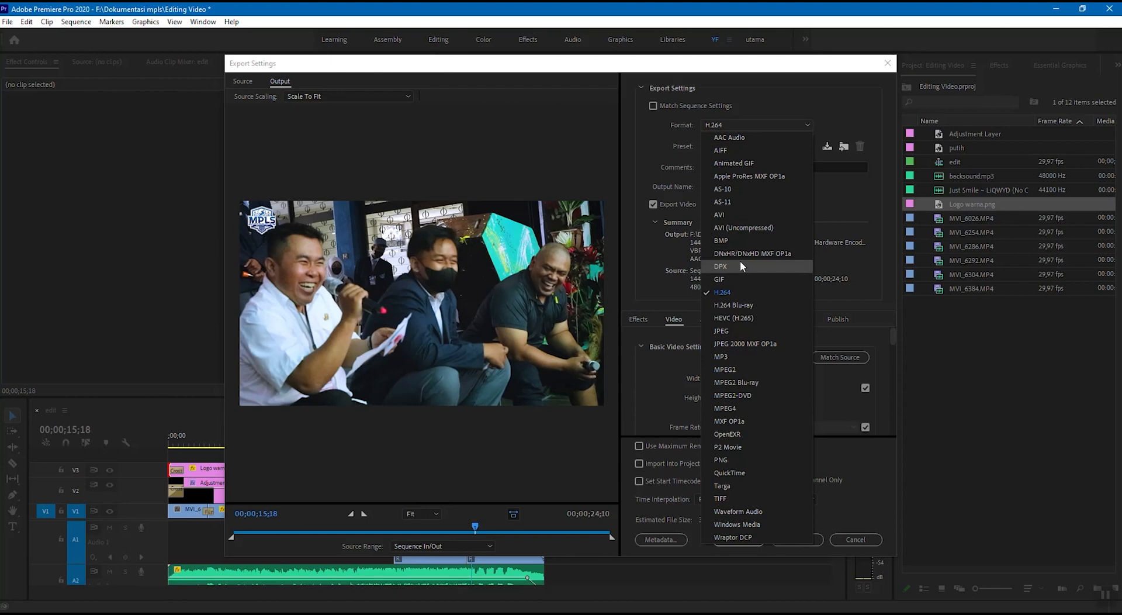
pyautogui.click(725, 292)
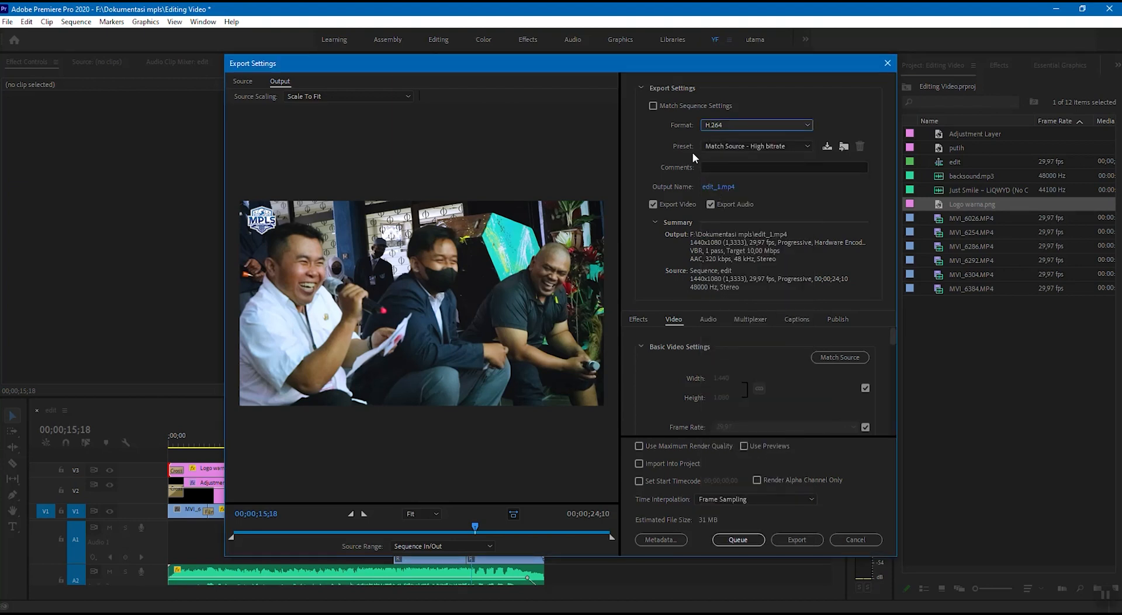
# Step: Try the High Quality 2160p 4K export preset and return to Match Source - High bitrate
pyautogui.click(752, 146)
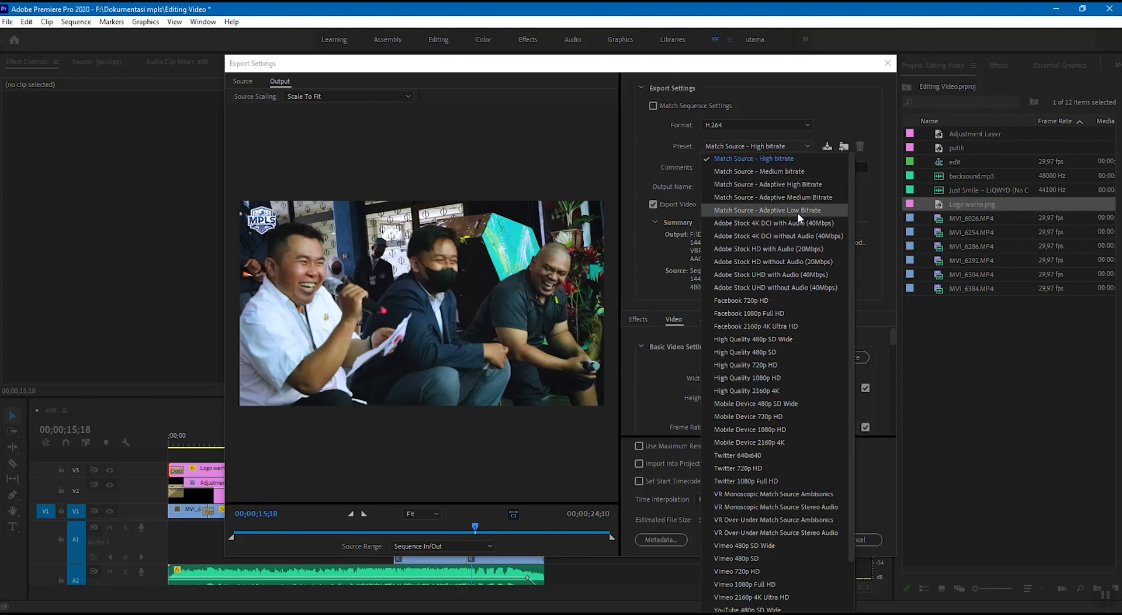
pyautogui.scroll(-2, 767, 266)
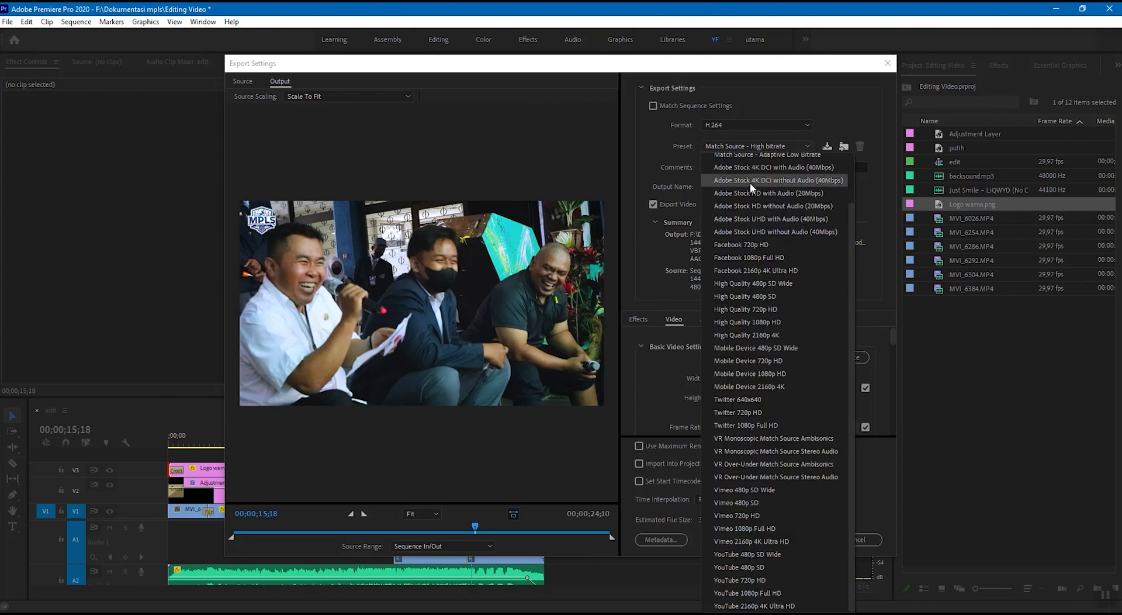
pyautogui.click(754, 335)
pyautogui.click(771, 146)
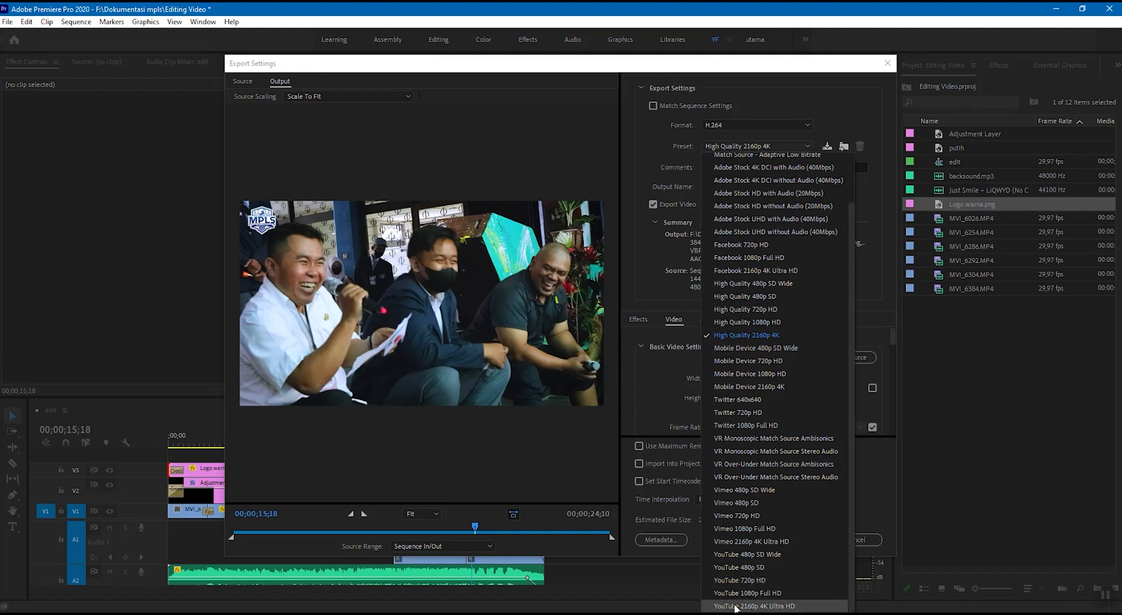
pyautogui.scroll(2, 772, 310)
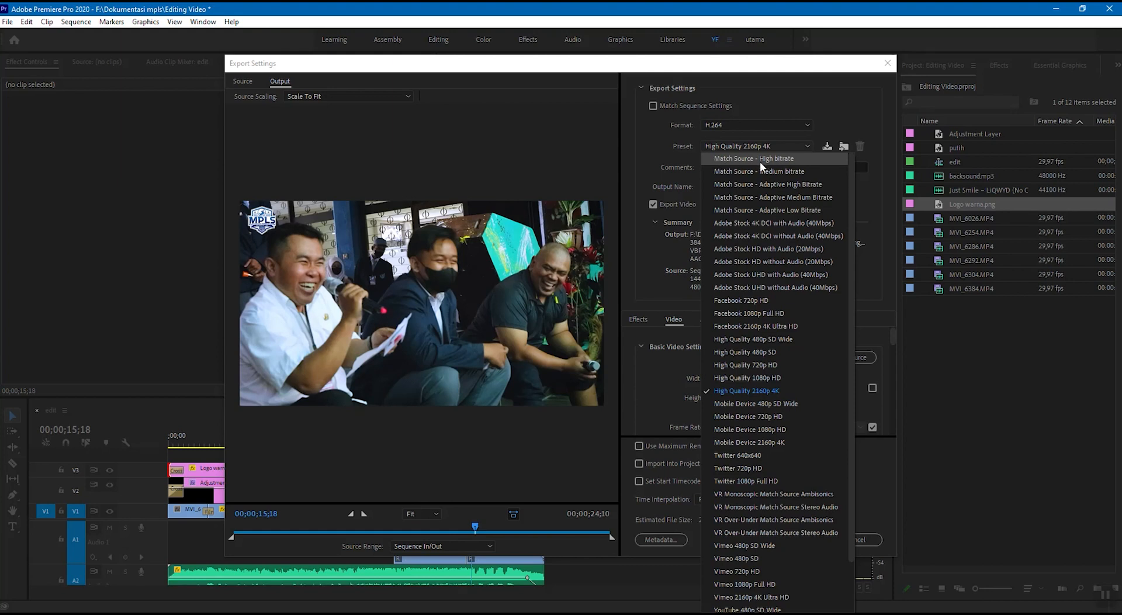
pyautogui.click(786, 159)
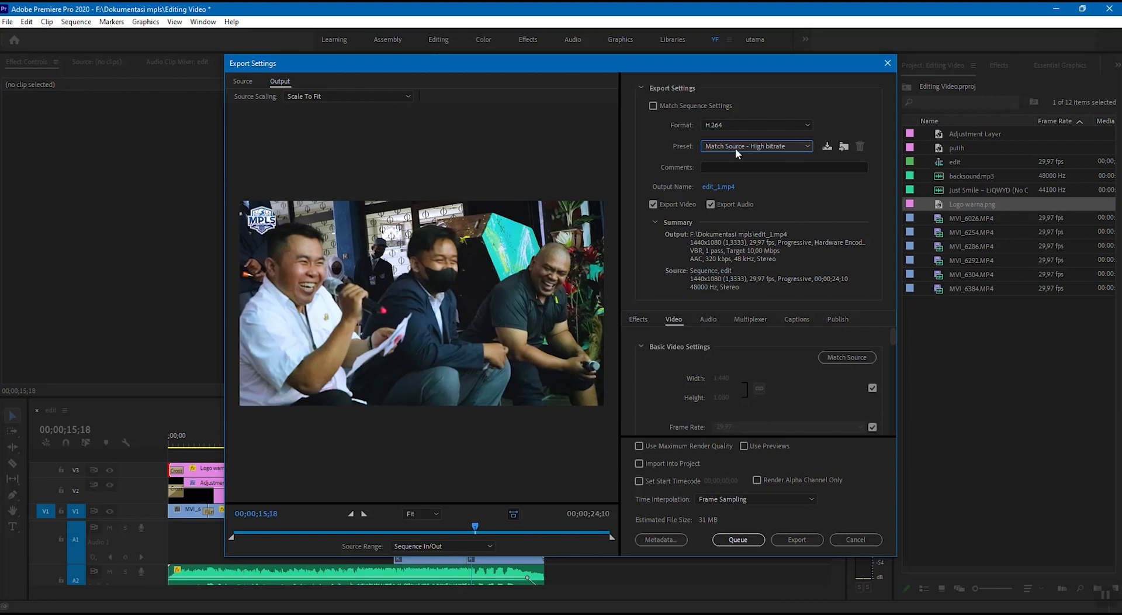
# Step: Try the YouTube 720p HD export preset and switch back to Match Source - High bitrate
pyautogui.click(758, 144)
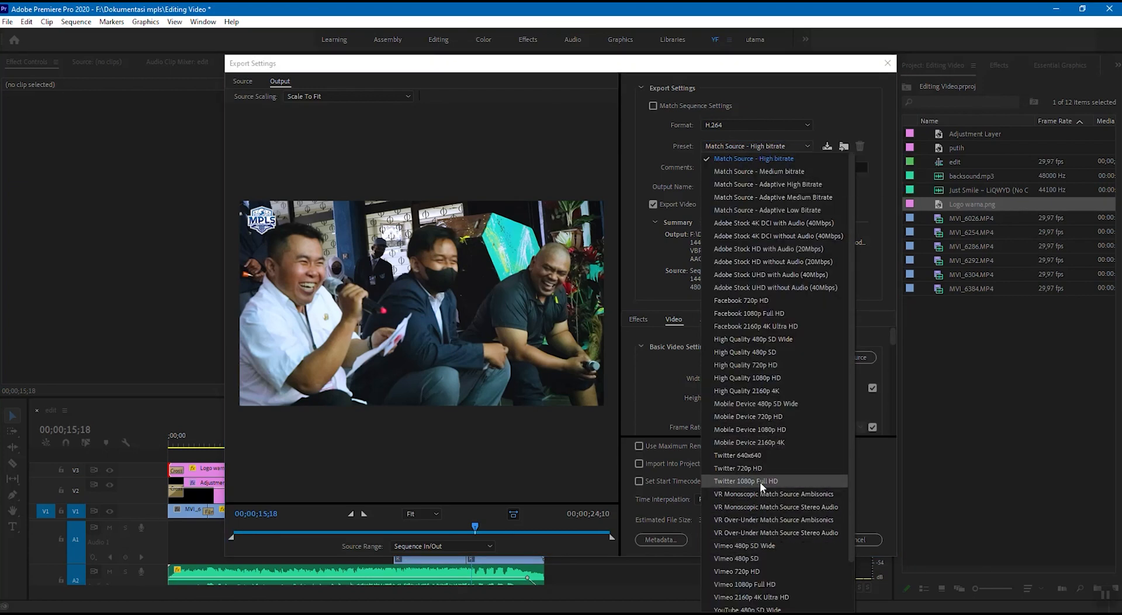
pyautogui.scroll(-2, 751, 526)
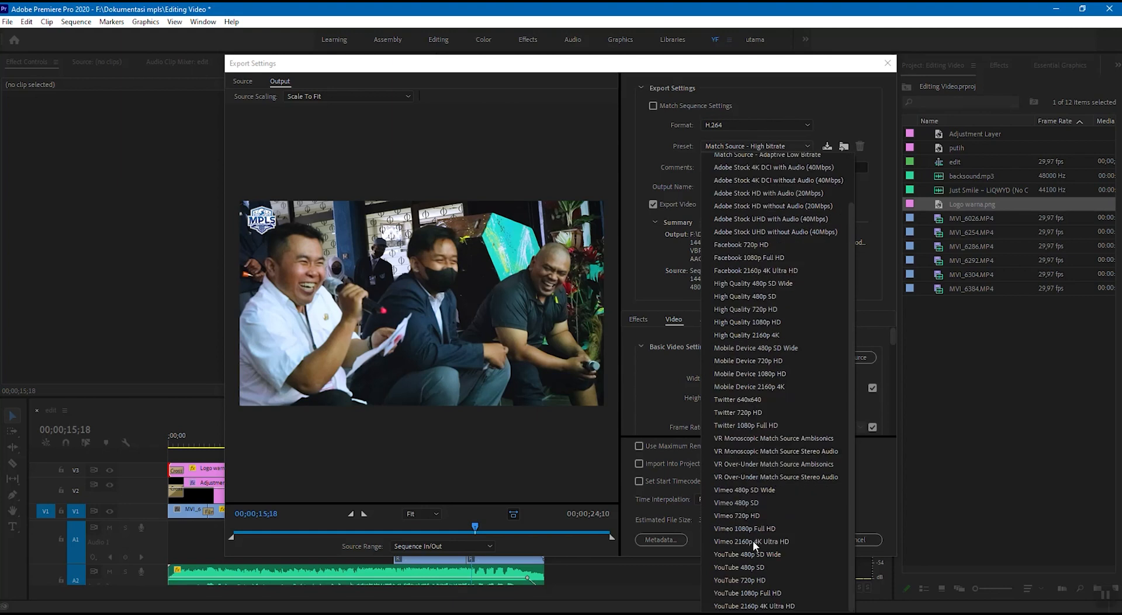
pyautogui.click(747, 579)
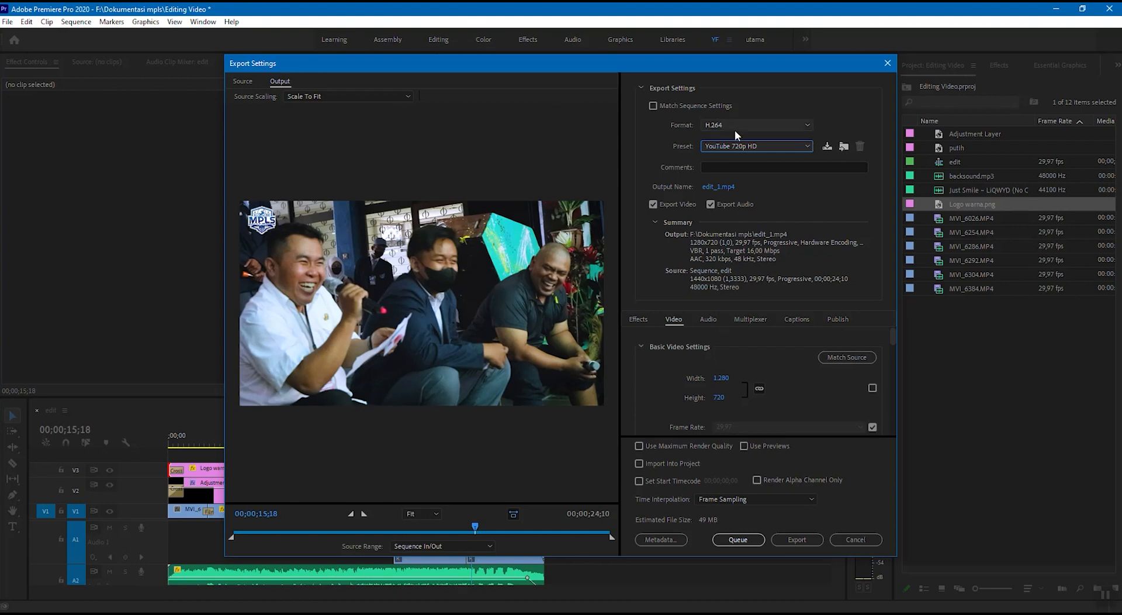
pyautogui.click(737, 146)
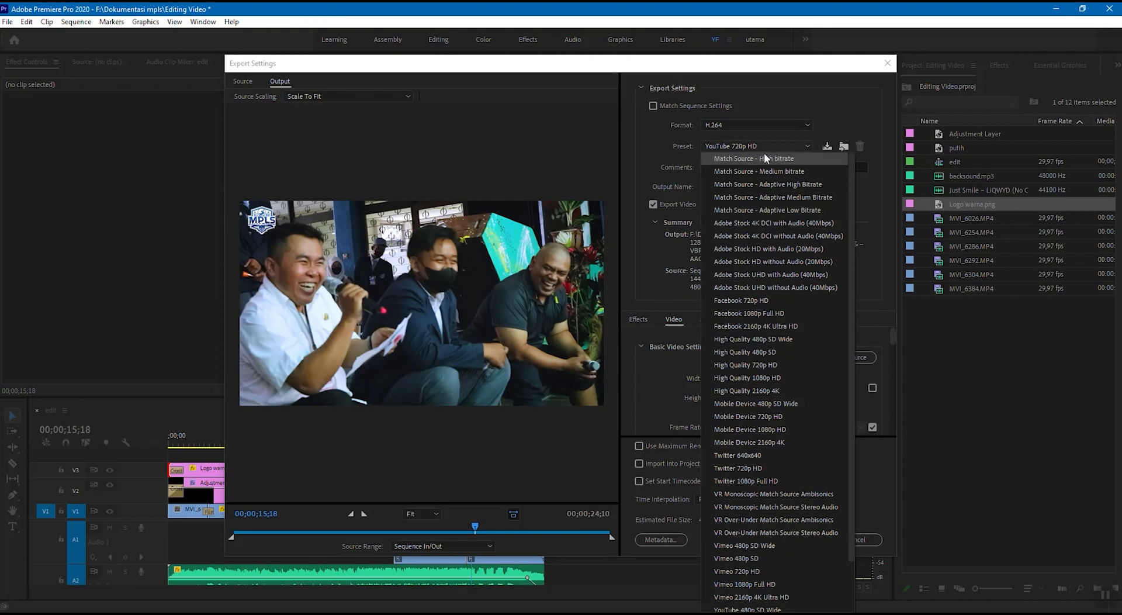
pyautogui.click(756, 159)
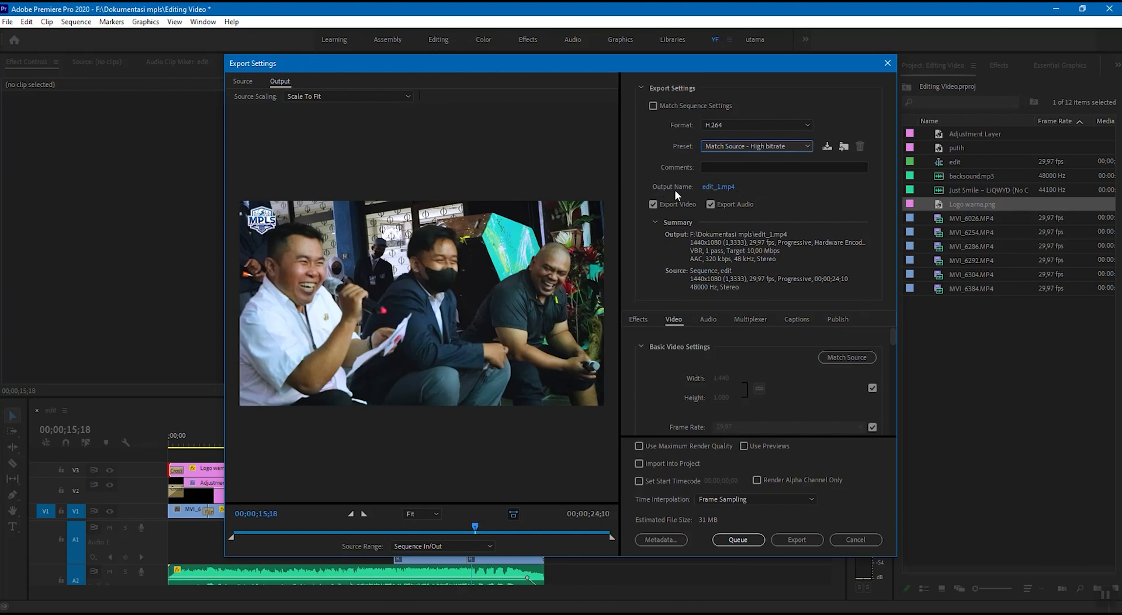
# Step: Set the output file to edit_1 in the Dokumentasi mpls folder on Data (F:) and start the export
pyautogui.click(709, 189)
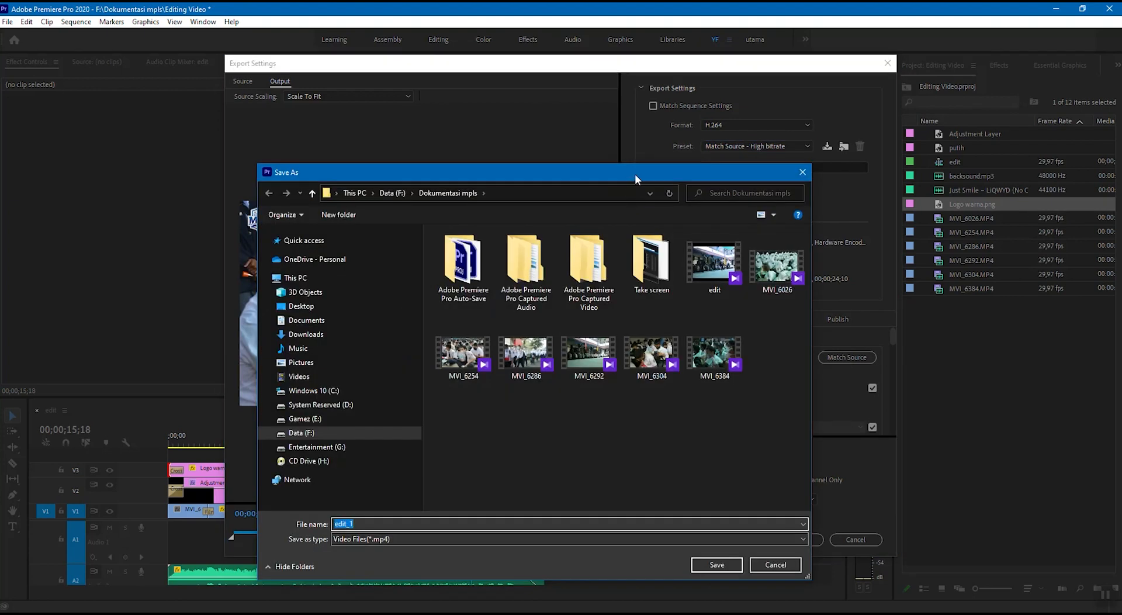
pyautogui.moveTo(559, 166); pyautogui.dragTo(512, 162)
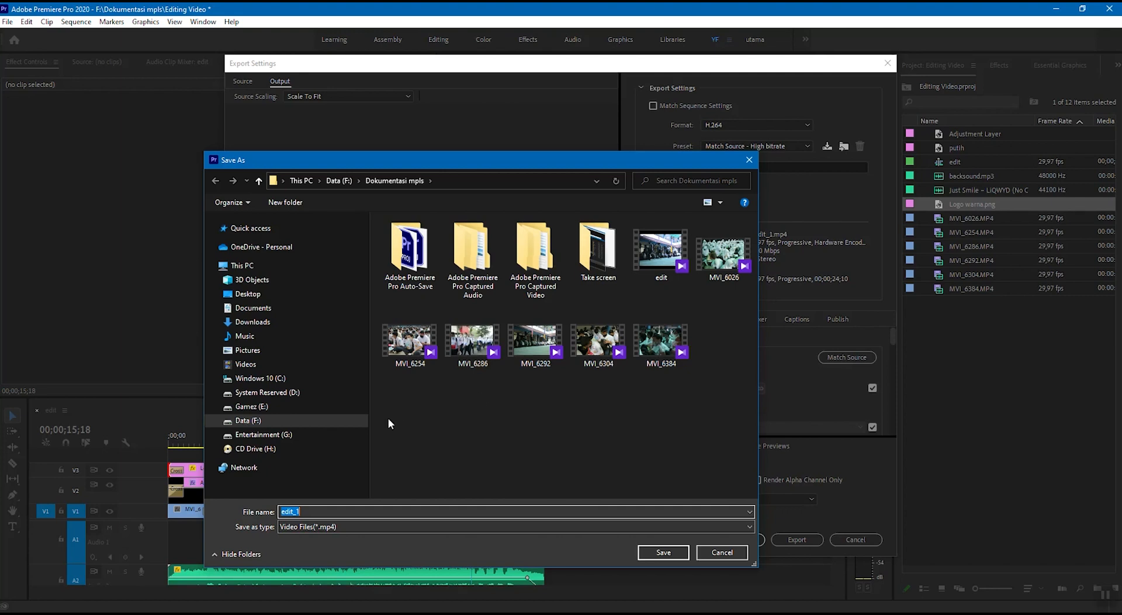
pyautogui.click(324, 425)
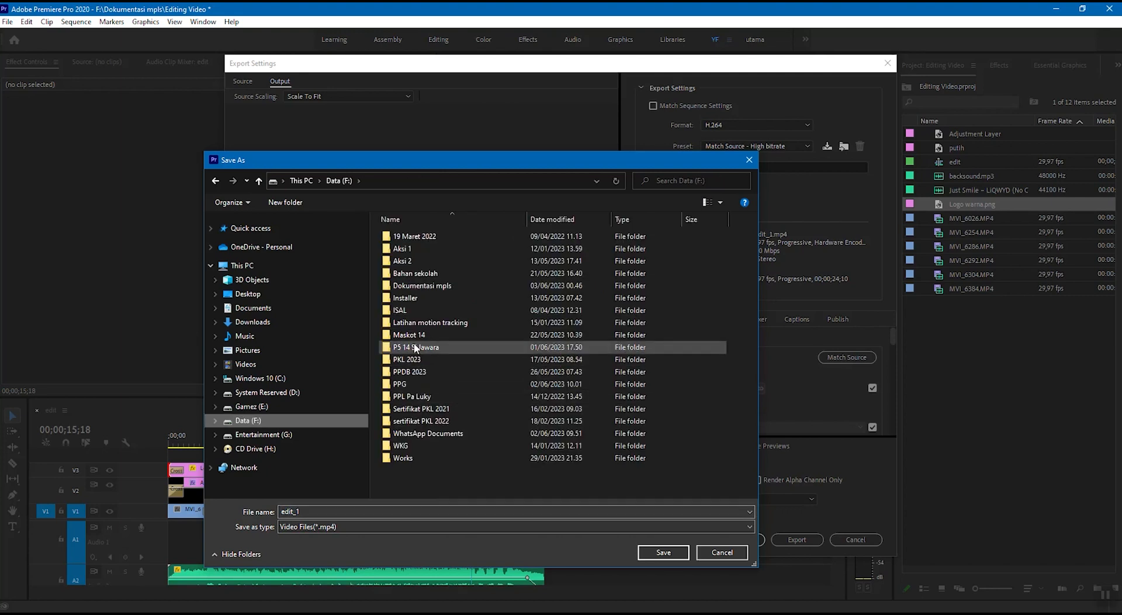
pyautogui.doubleClick(416, 285)
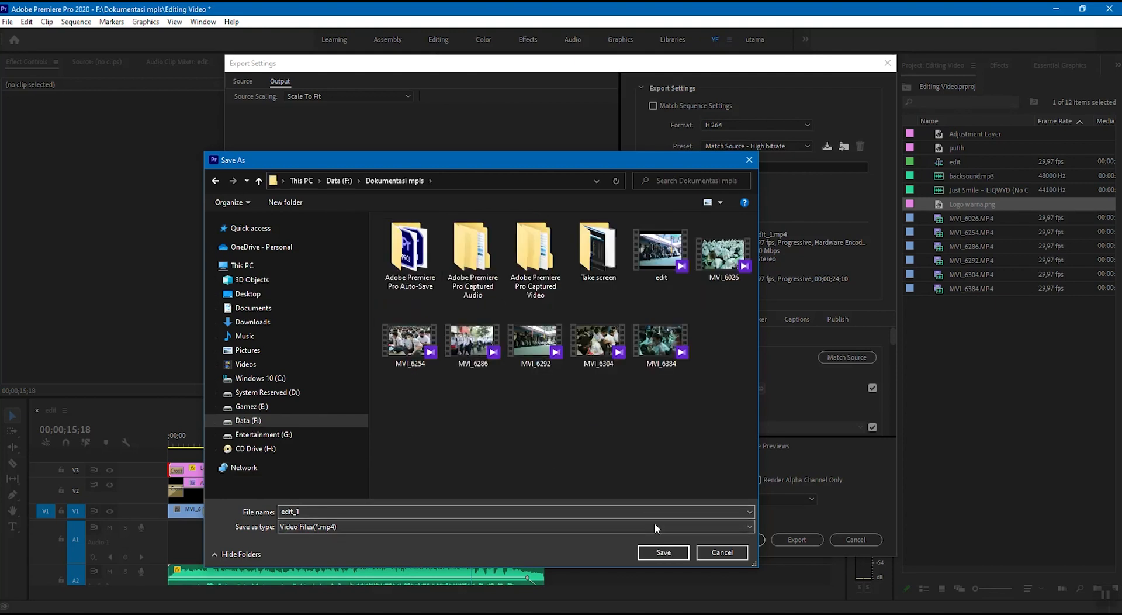
pyautogui.click(663, 553)
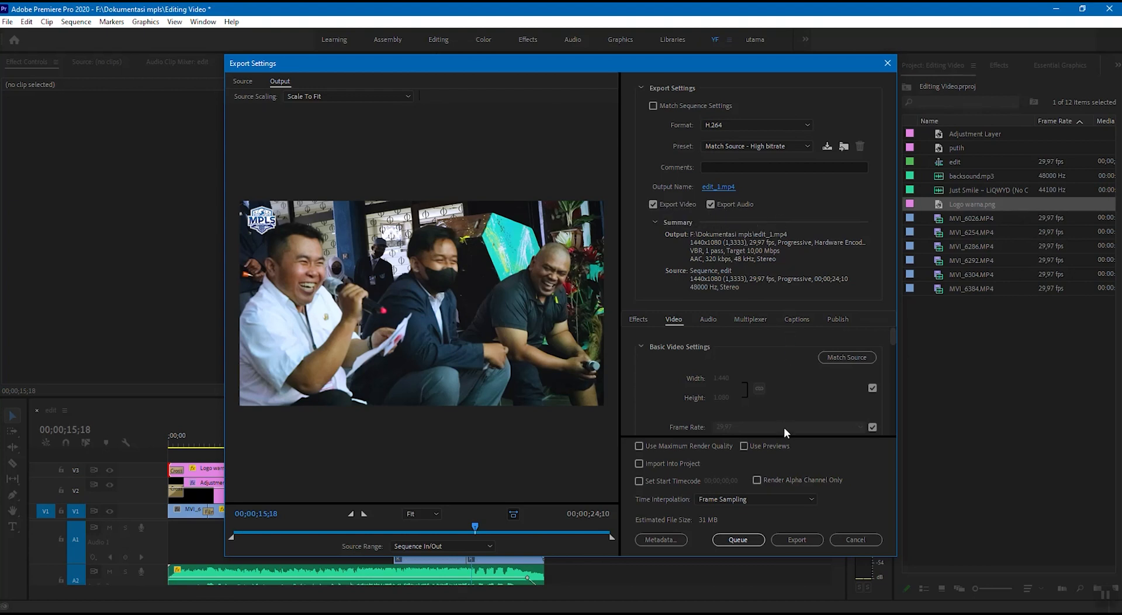
pyautogui.click(799, 541)
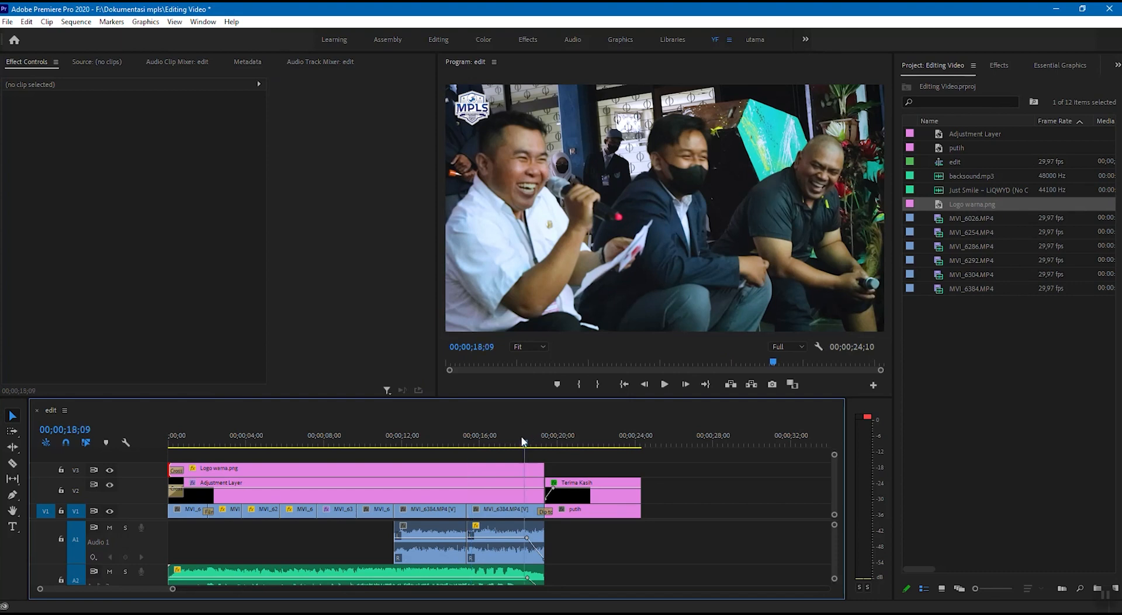
pyautogui.click(525, 433)
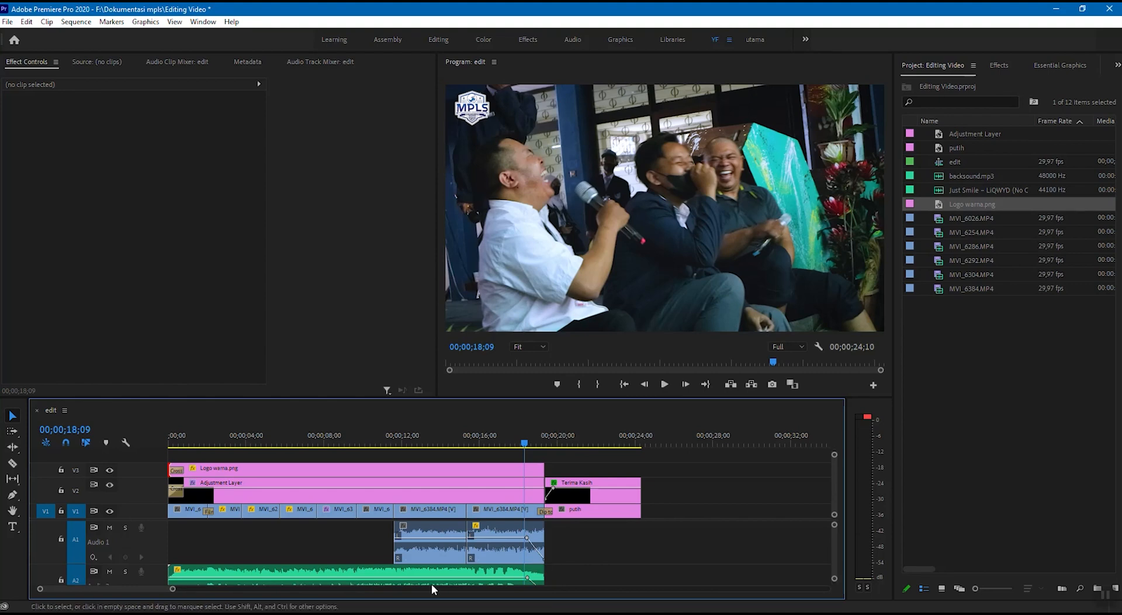
# Step: Switch to File Explorer and open the rendered edit video in the Dokumentasi mpls folder
pyautogui.hotkey('alt', 'Tab')
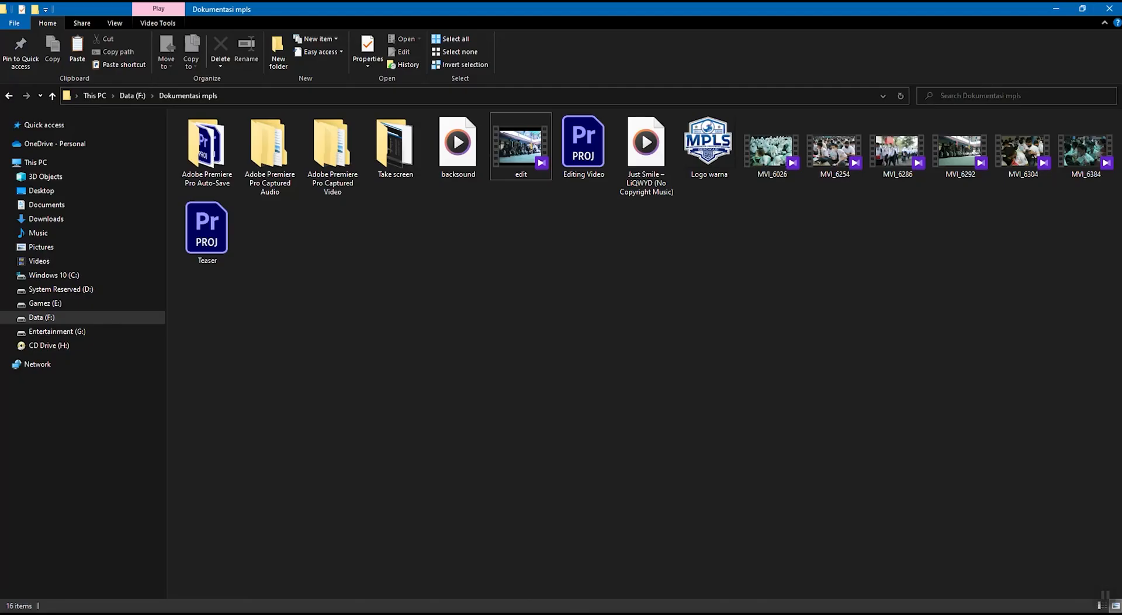
pyautogui.click(531, 179)
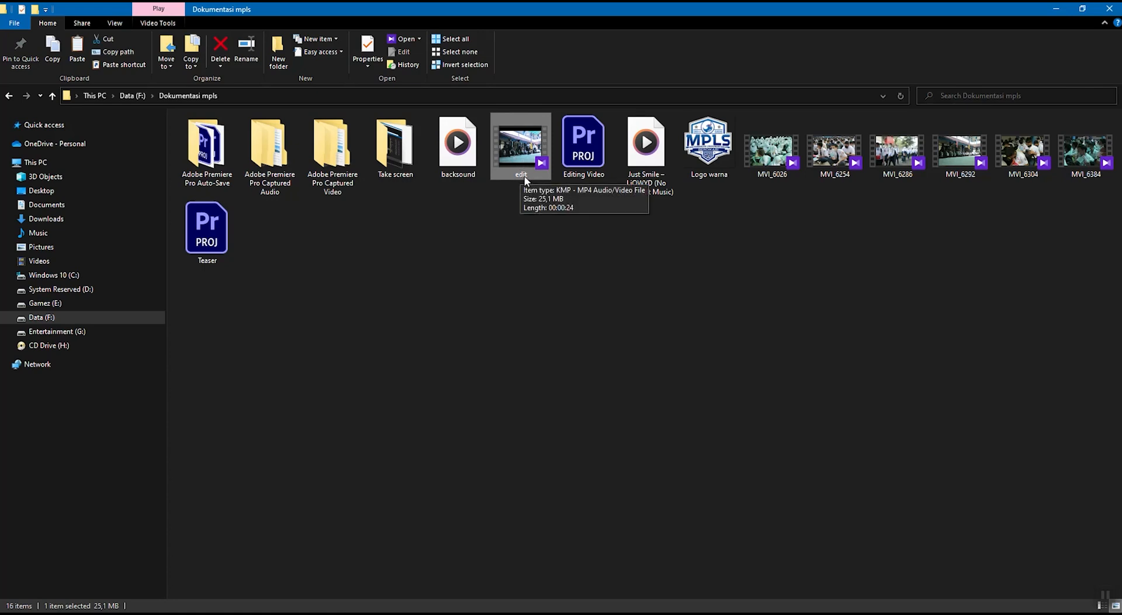
pyautogui.click(542, 228)
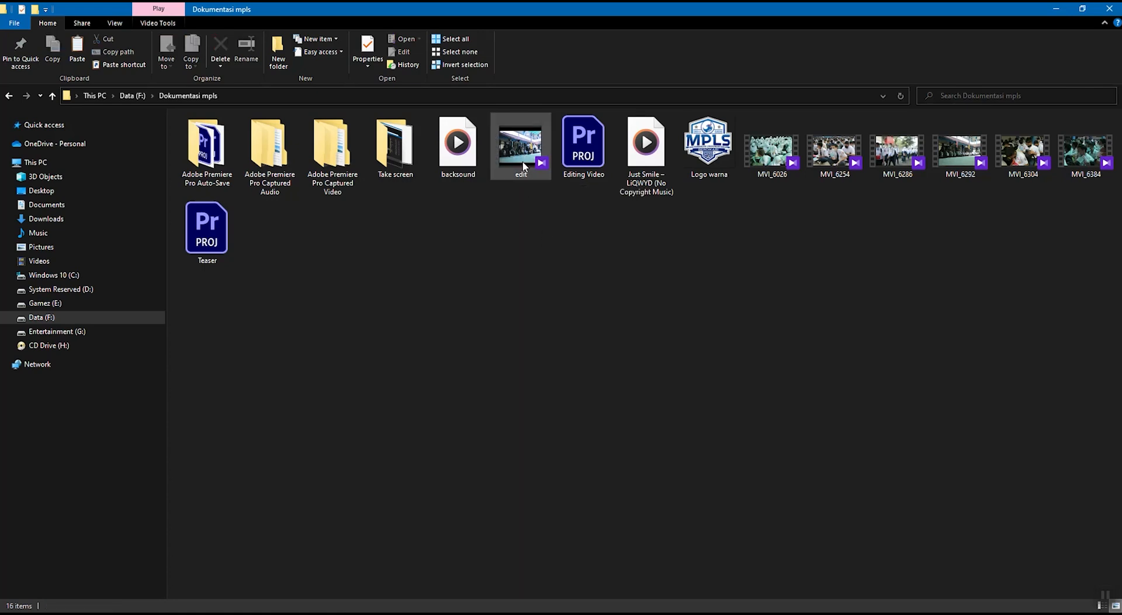
pyautogui.doubleClick(522, 155)
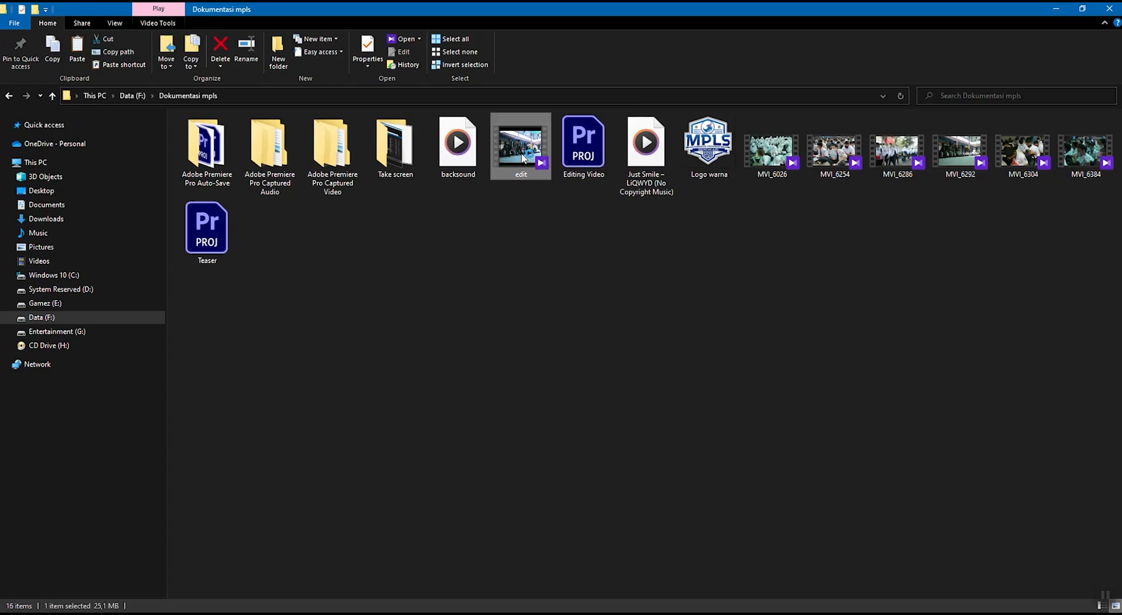